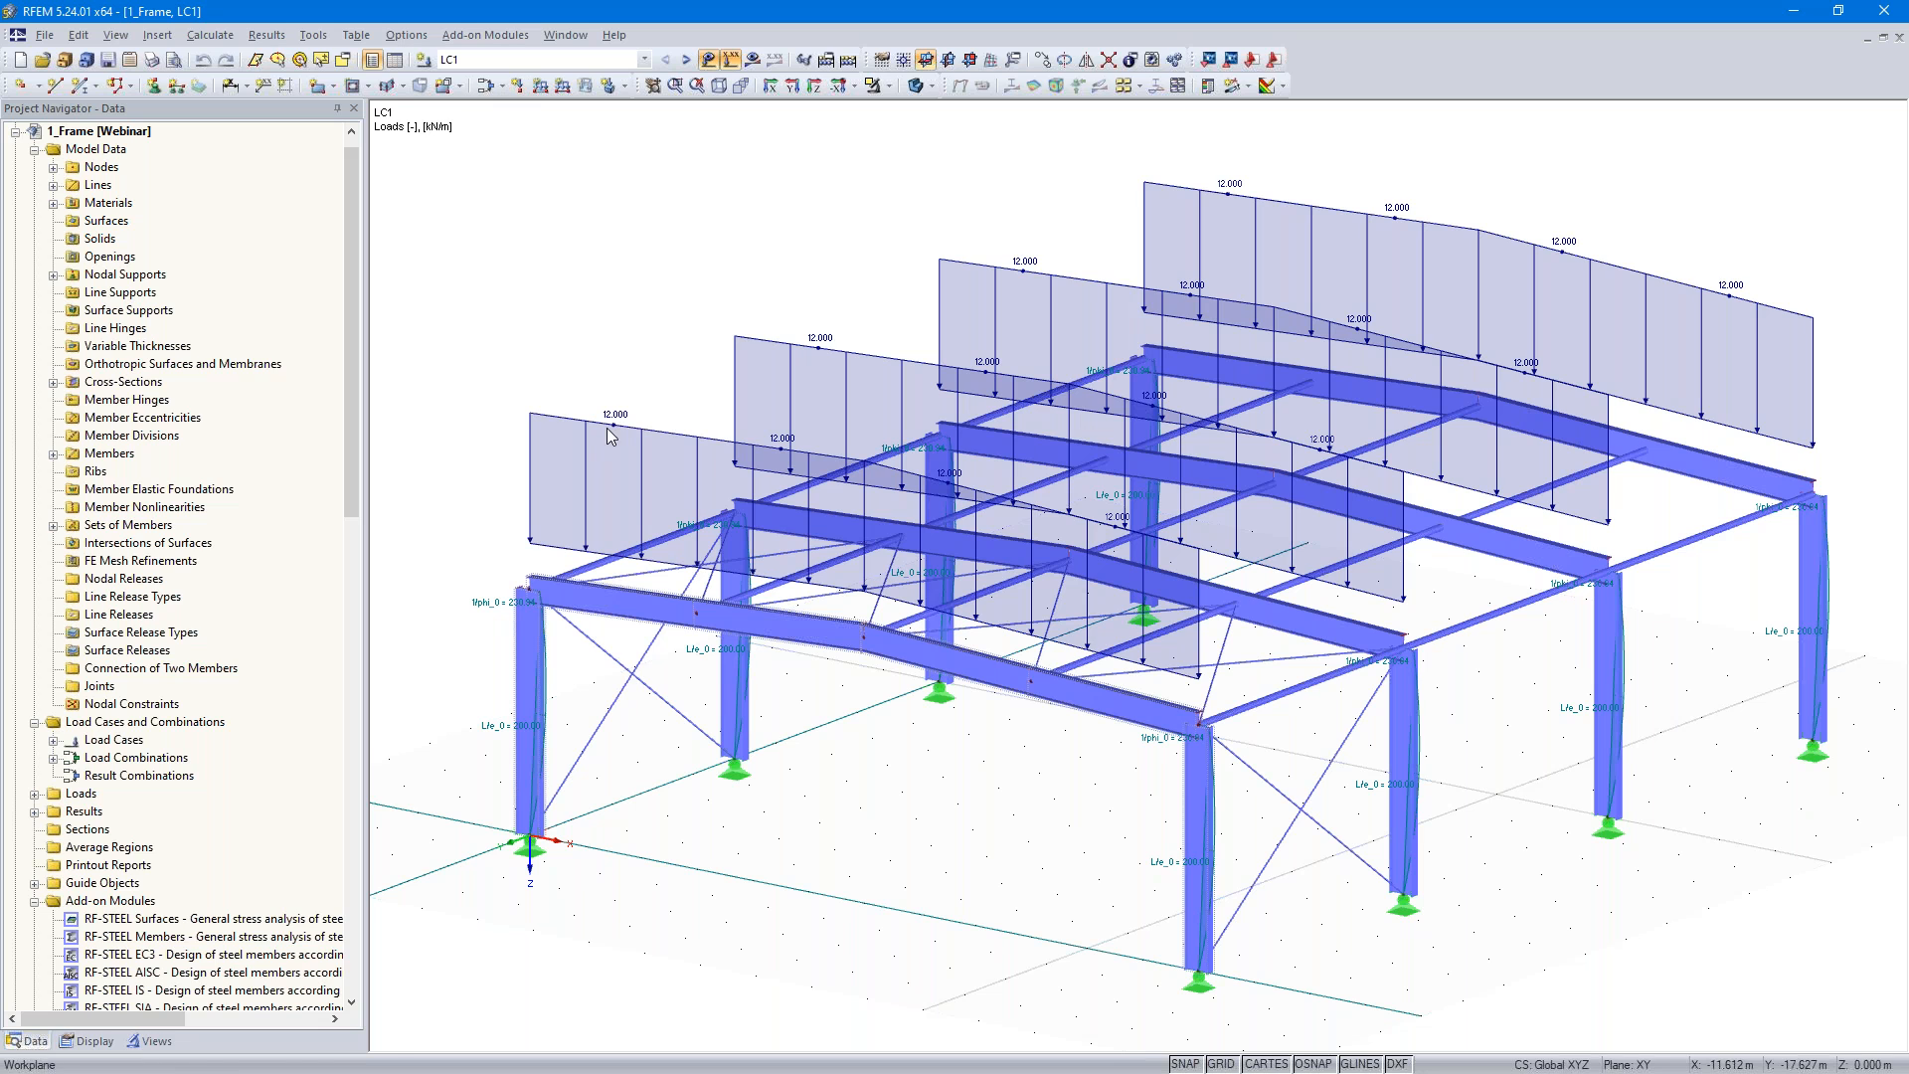
{"action": "left_click", "coordinate": [645, 59]}
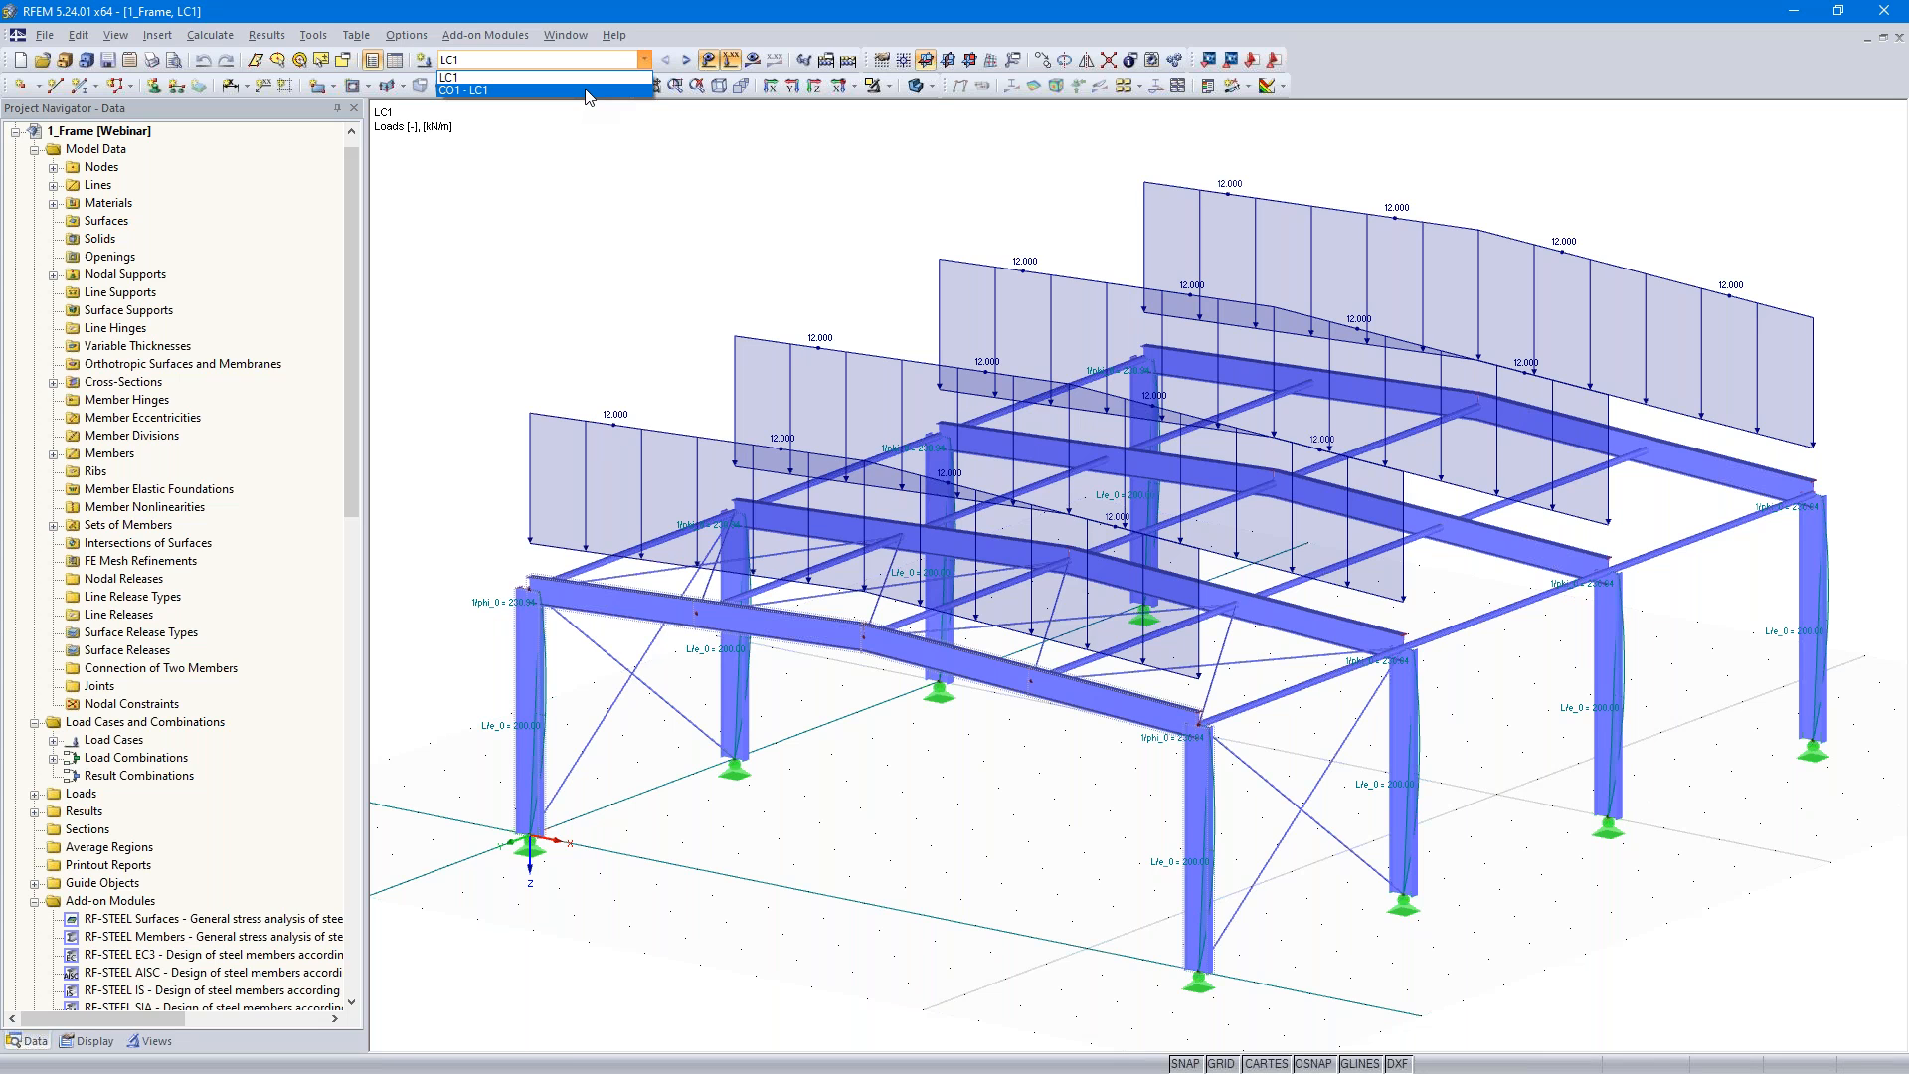
{"action": "left_click", "coordinate": [588, 199]}
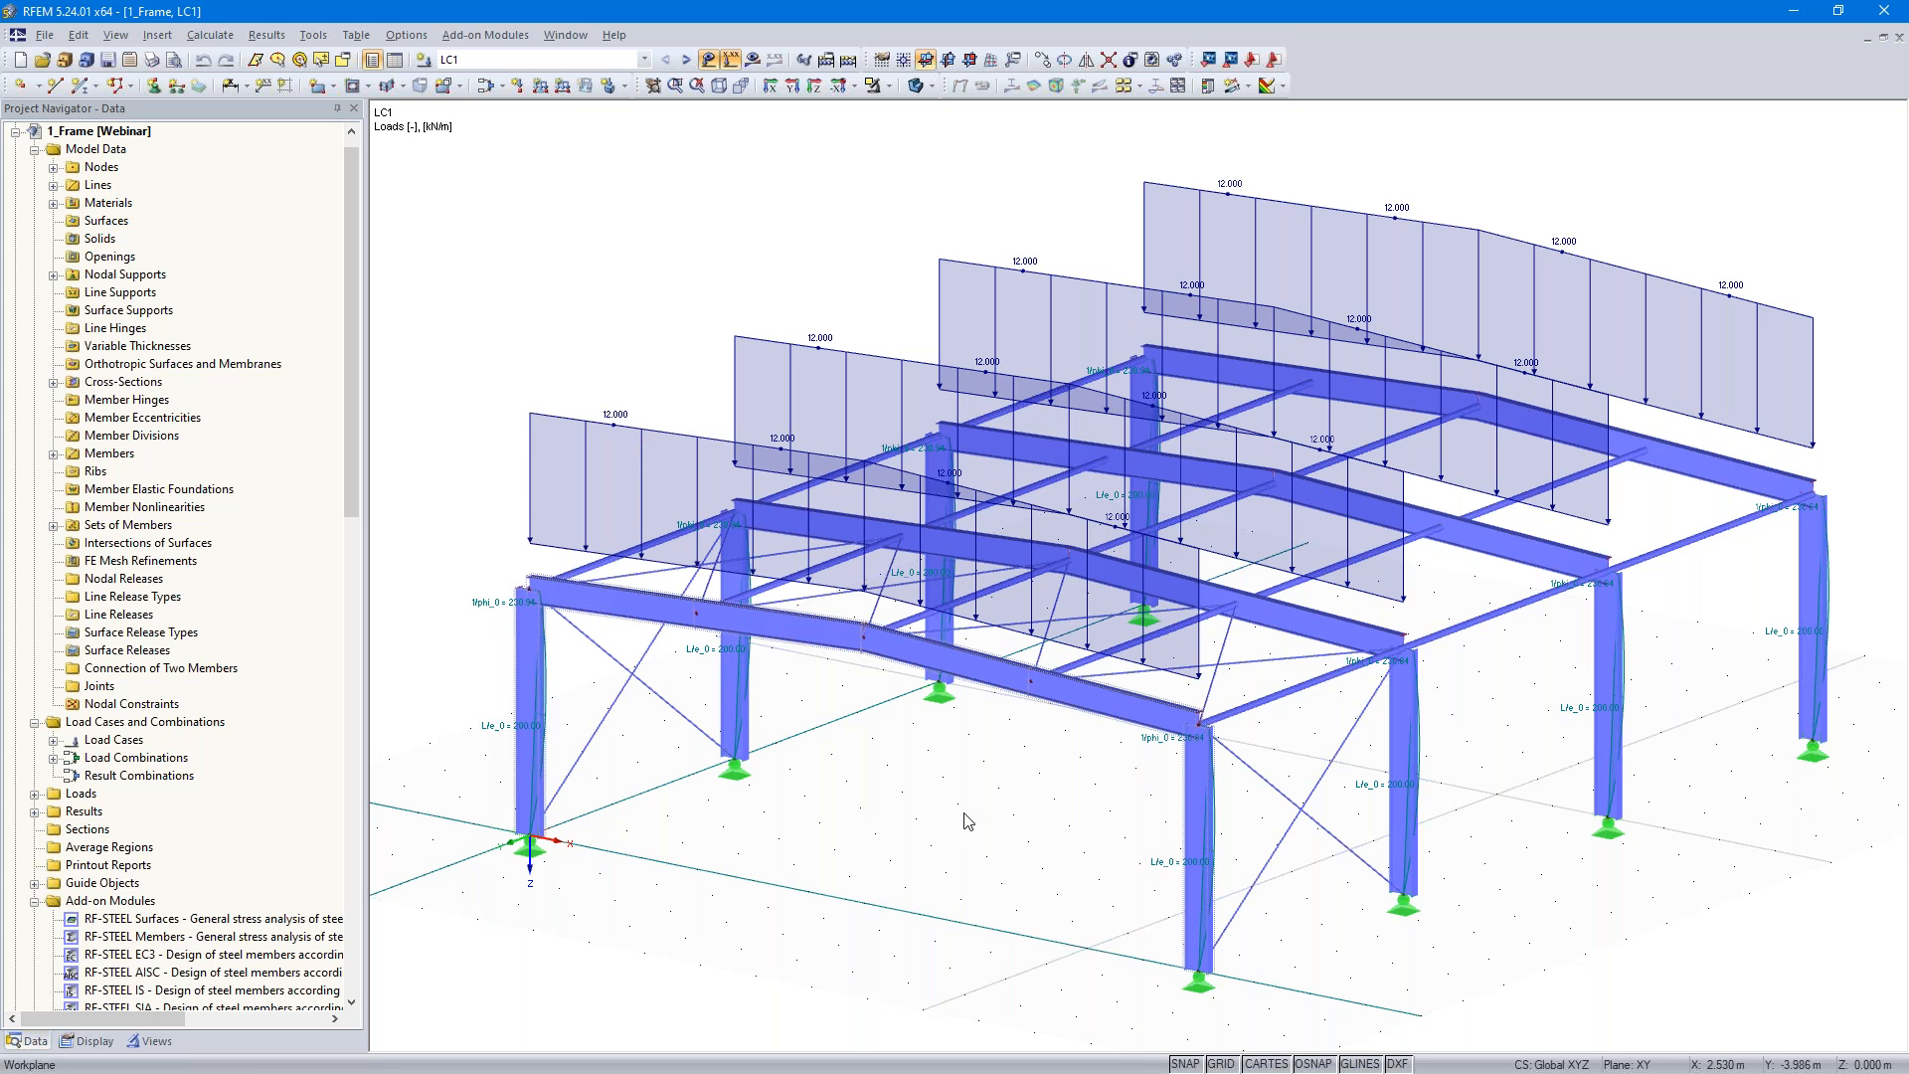
- Switch the frame model's display from solid rendering to wireframe
{"action": "left_click", "coordinate": [929, 85]}
{"action": "left_click", "coordinate": [984, 110]}
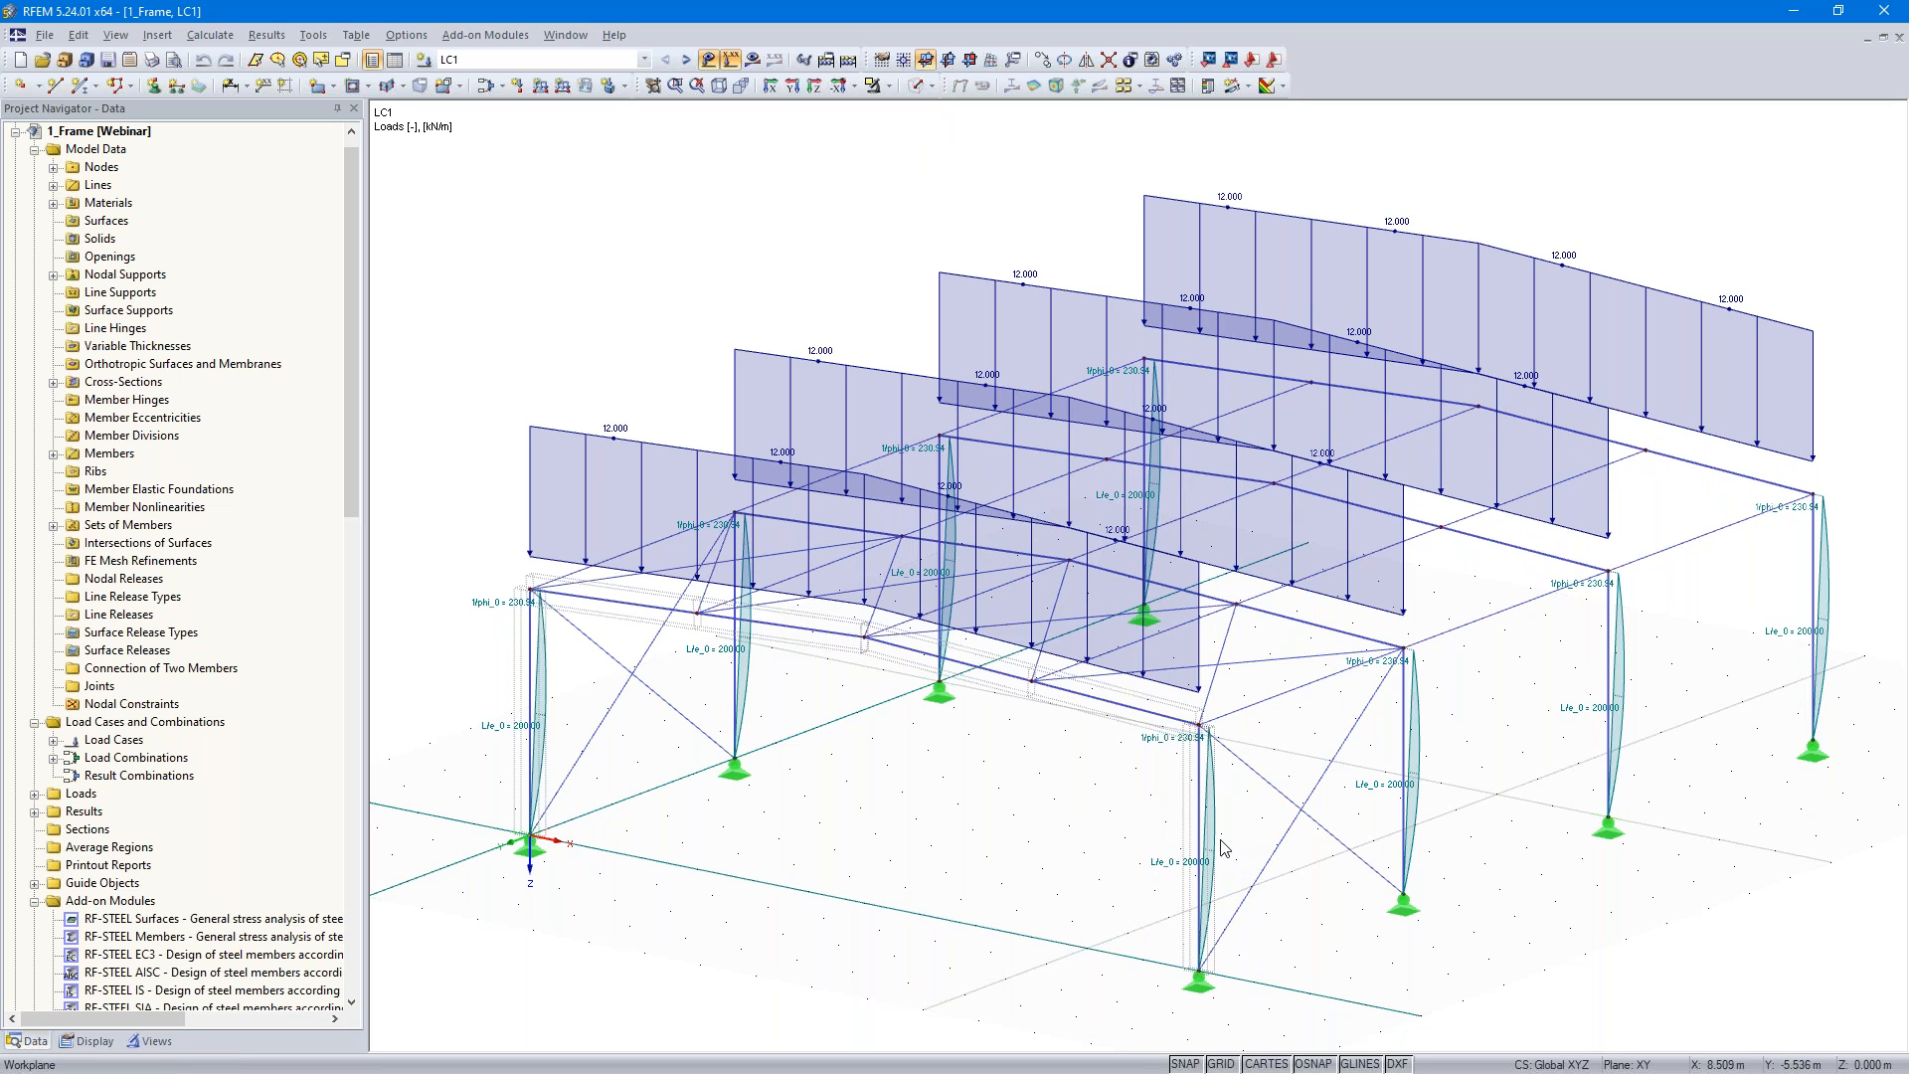
- Examine which members of the front frame belong to each set of members: Horizontal beam, Column 1, Column 2 and Frame
{"action": "left_click", "coordinate": [54, 525]}
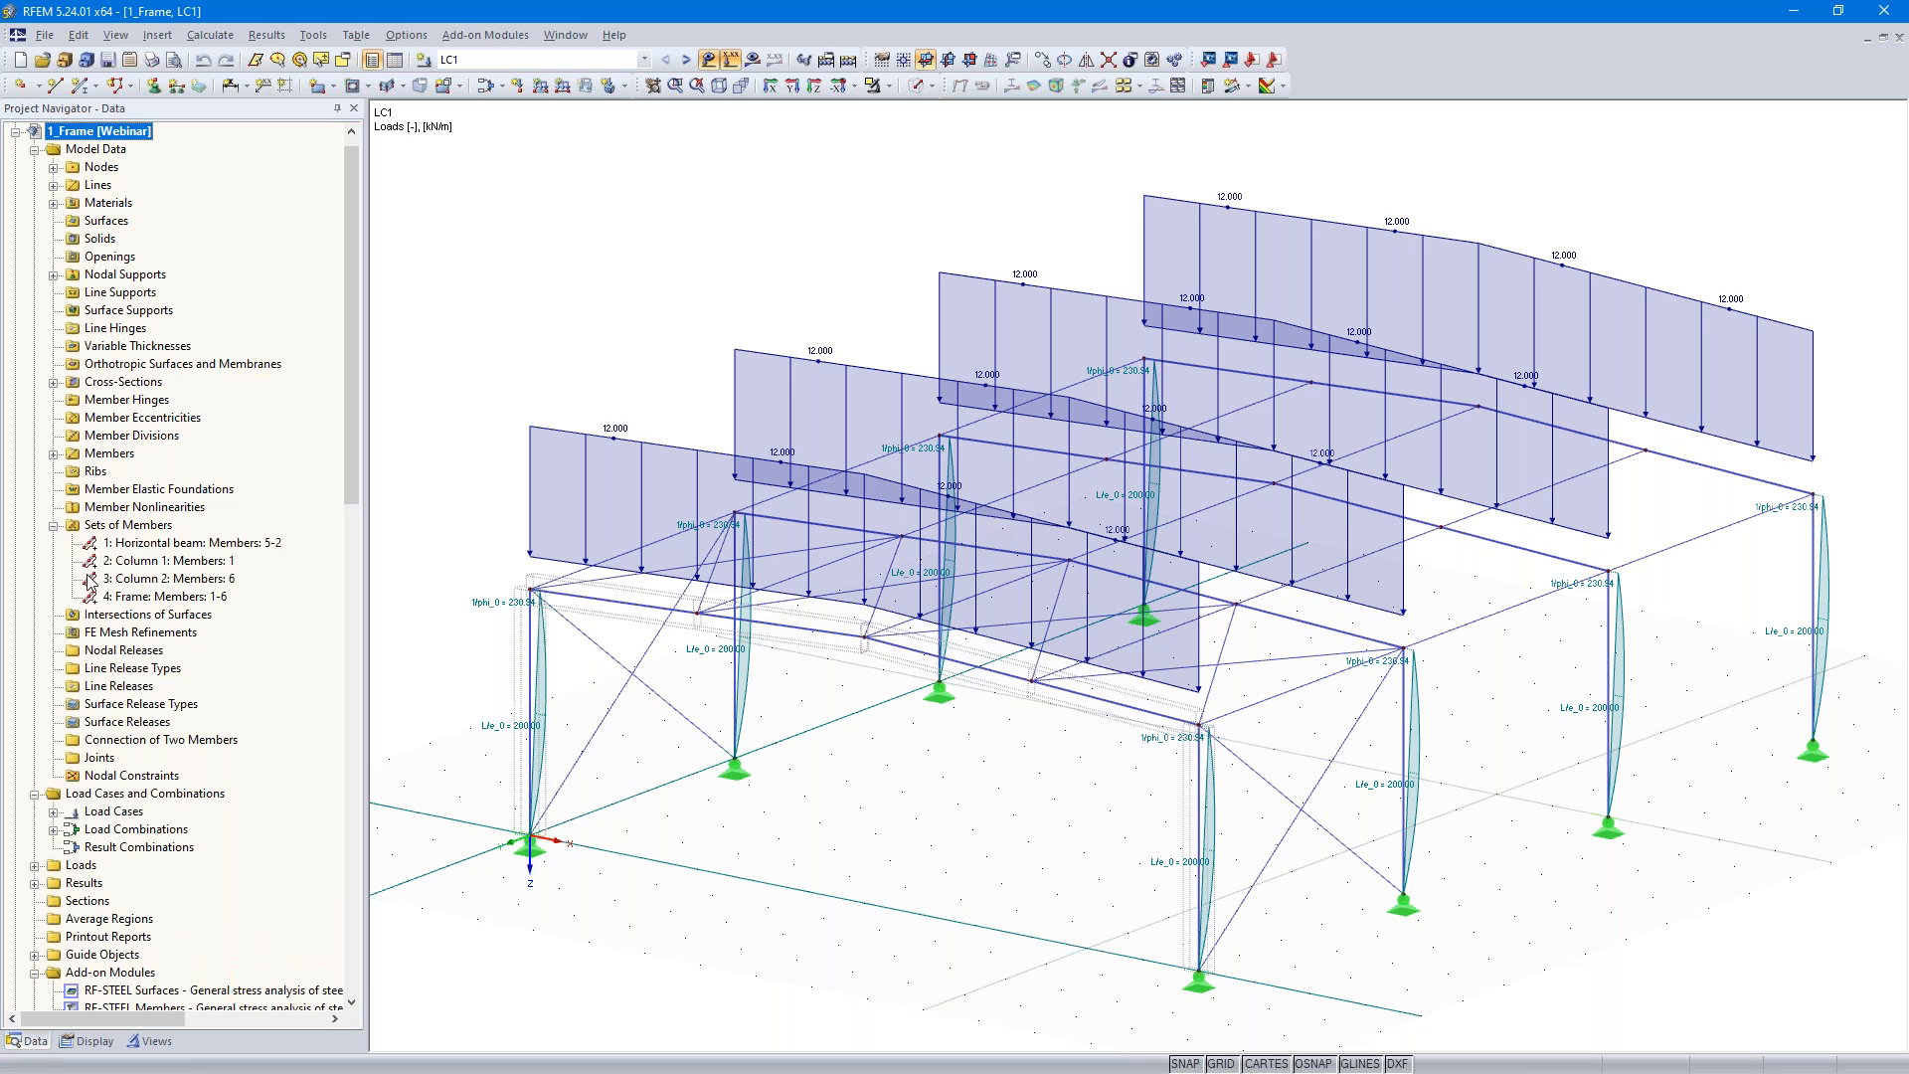
{"action": "left_click", "coordinate": [185, 543]}
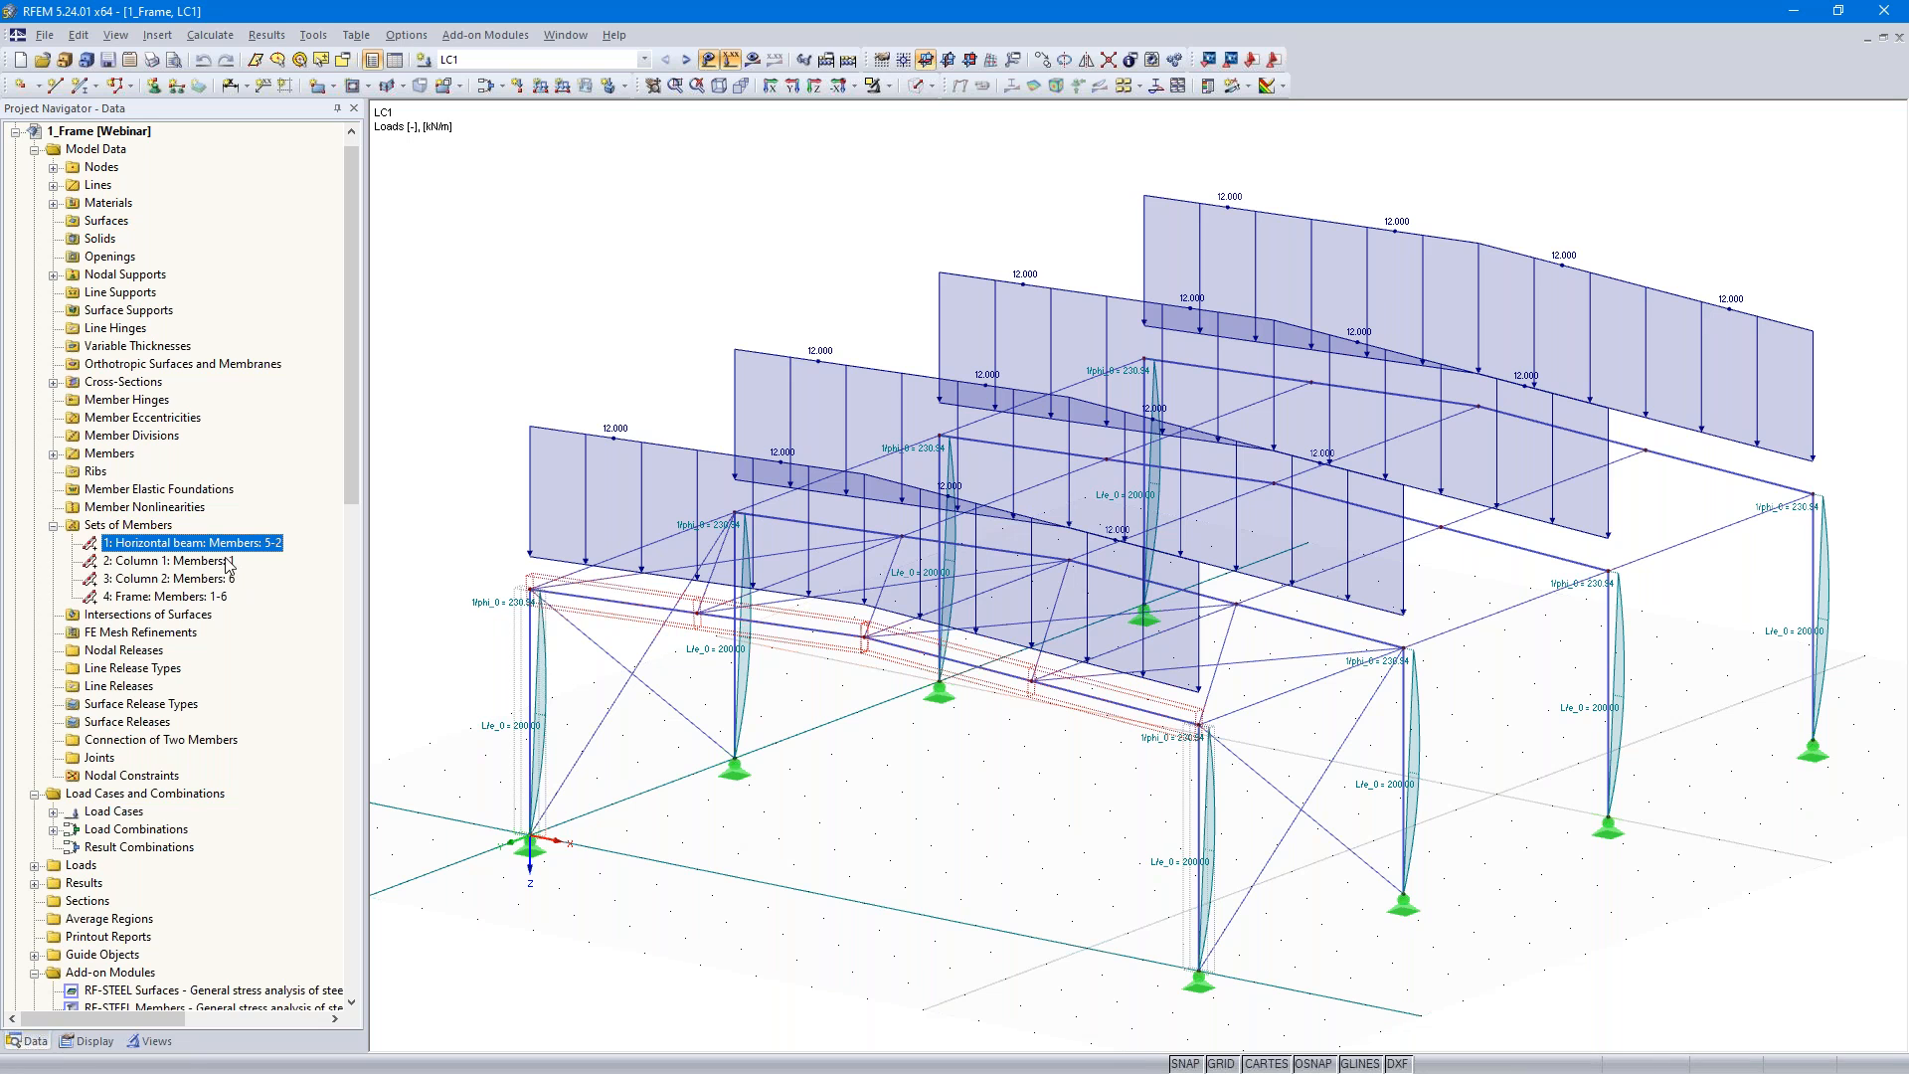
{"action": "left_click", "coordinate": [185, 563]}
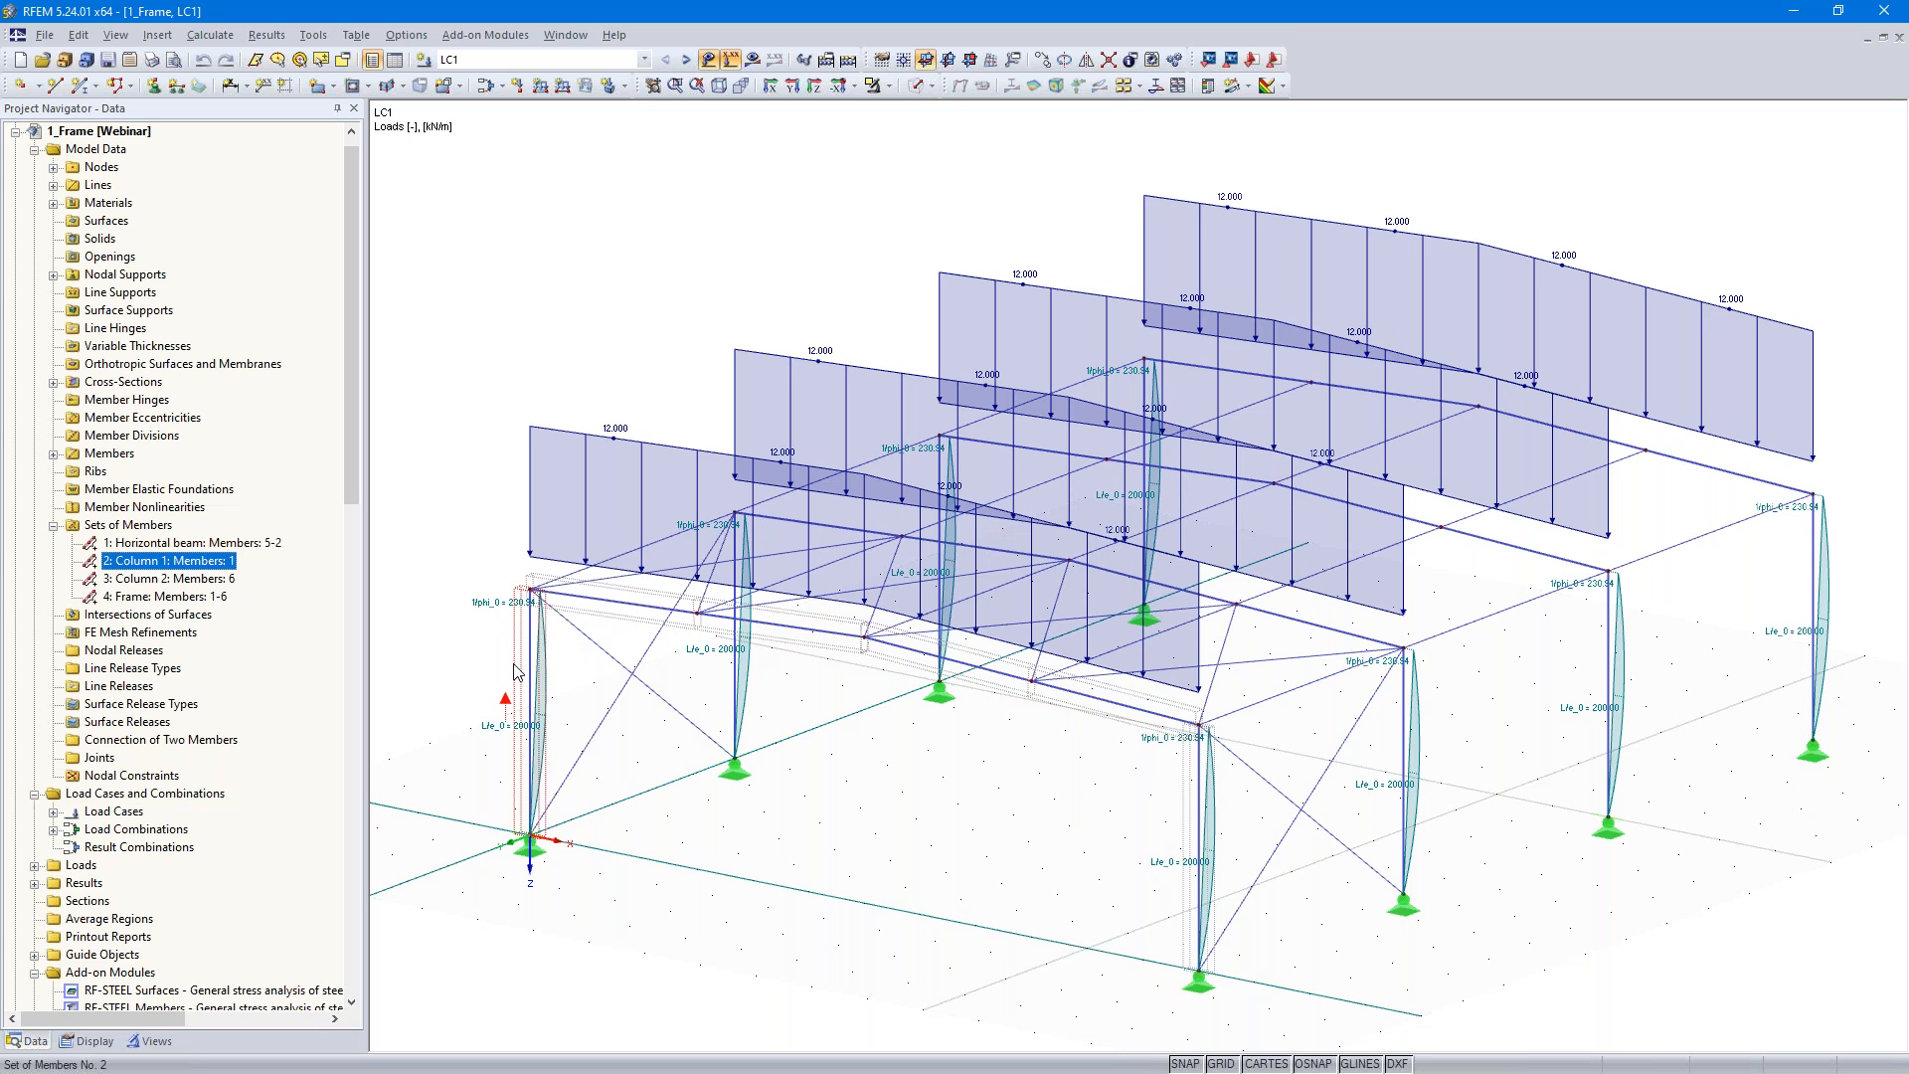
{"action": "left_click", "coordinate": [165, 581]}
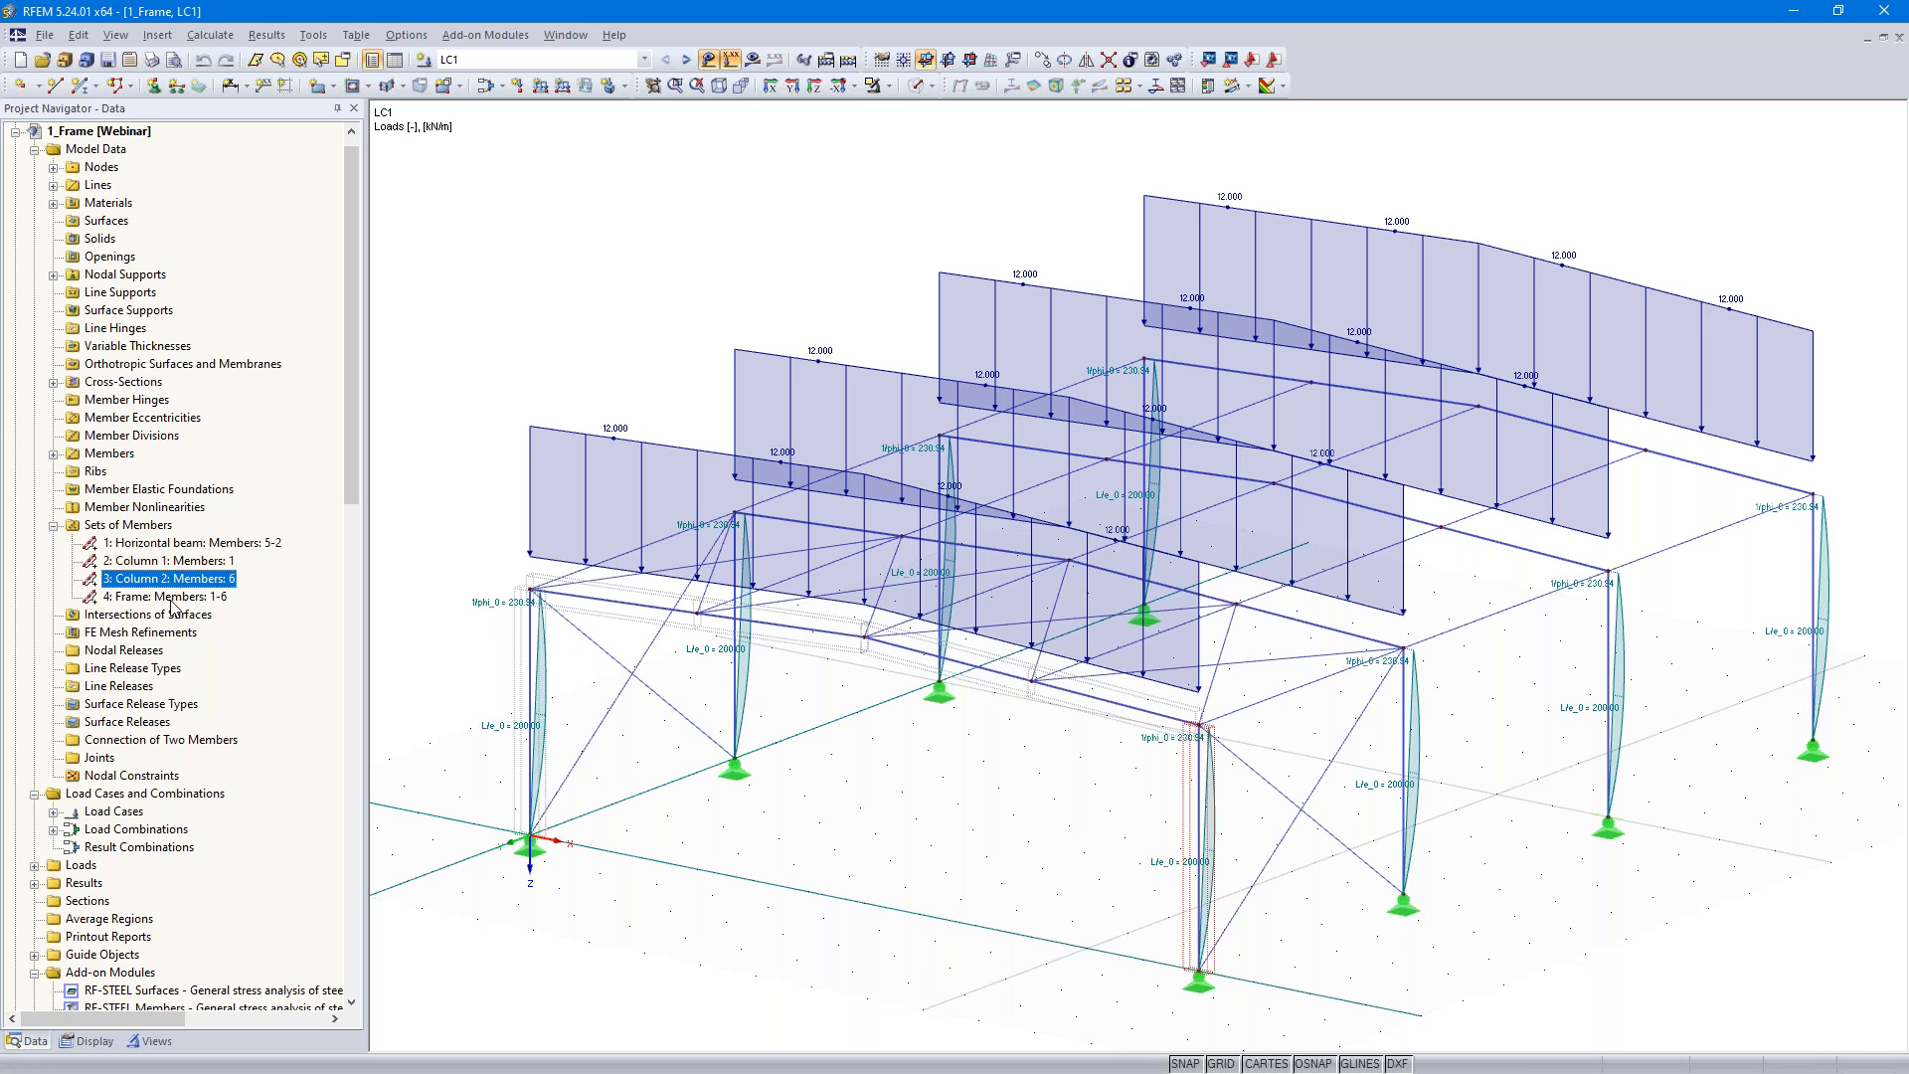
{"action": "left_click", "coordinate": [173, 597]}
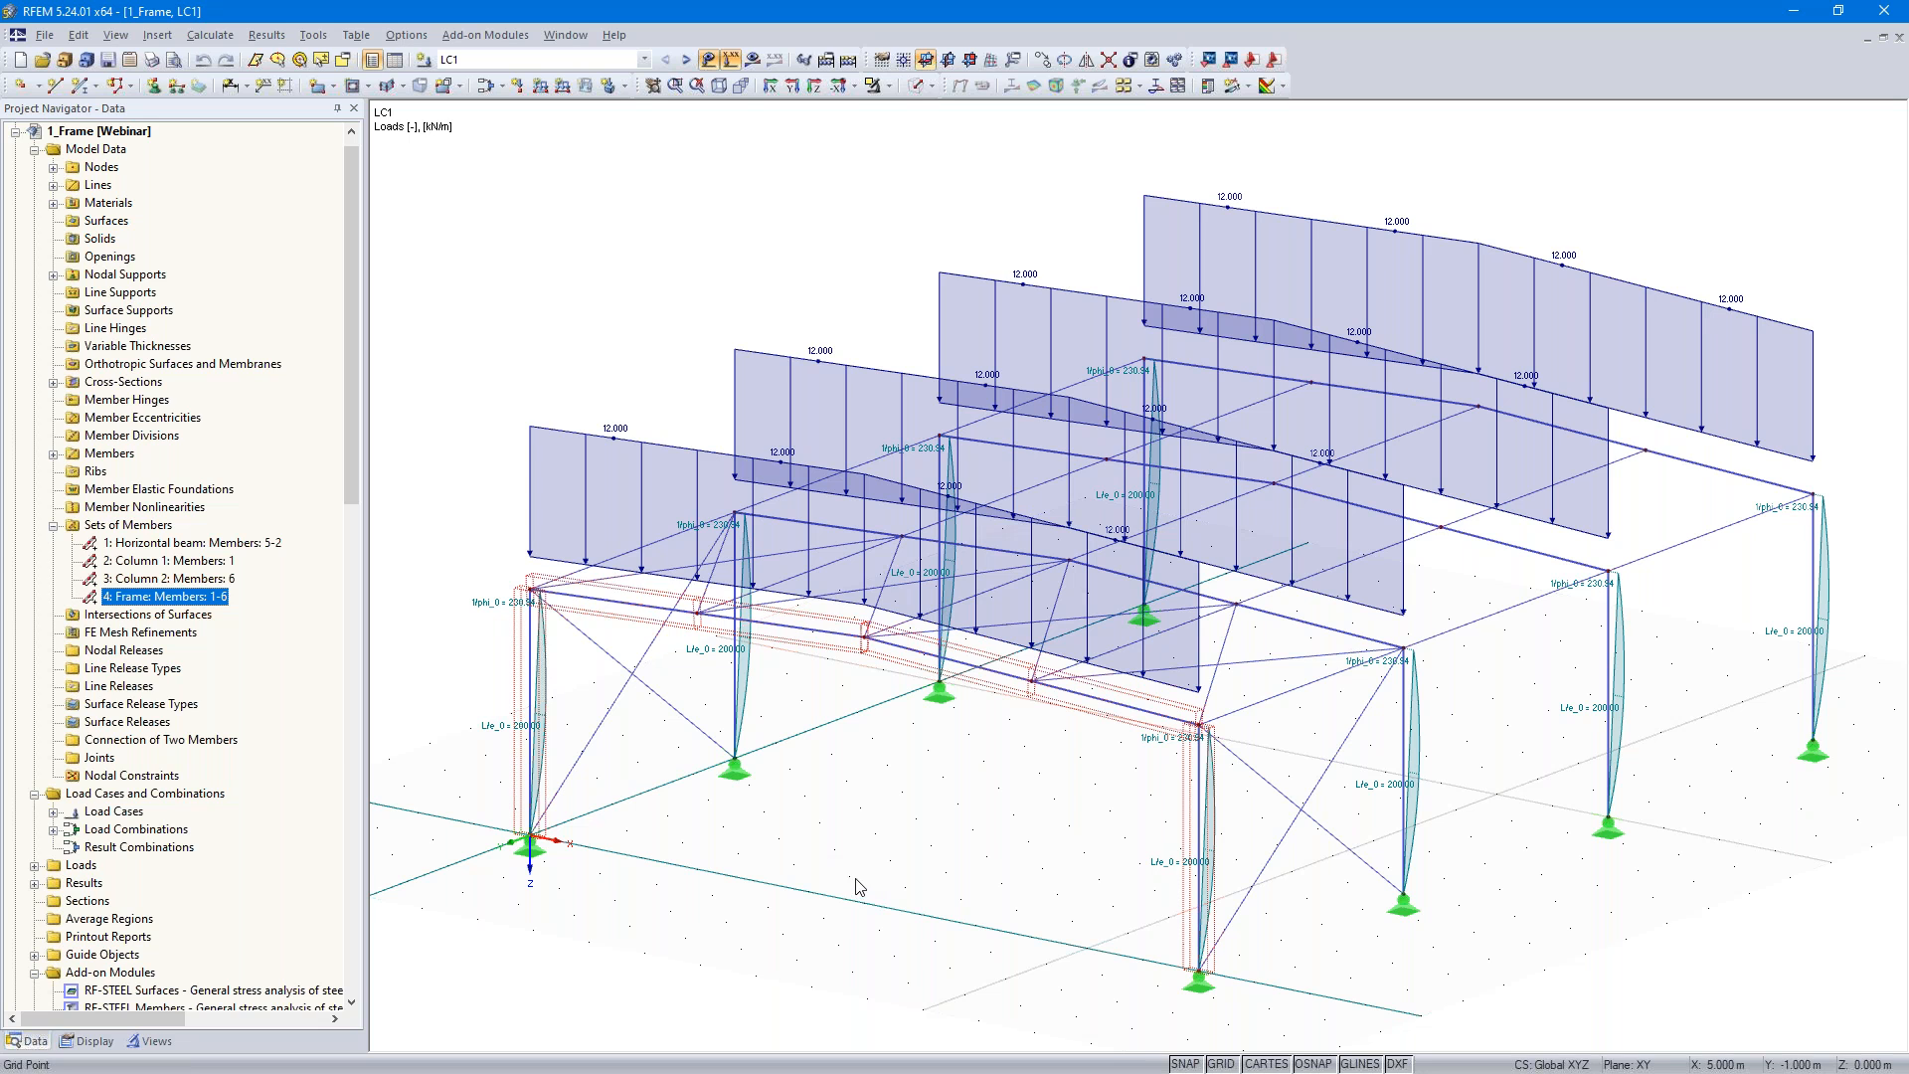
{"action": "left_click", "coordinate": [195, 547]}
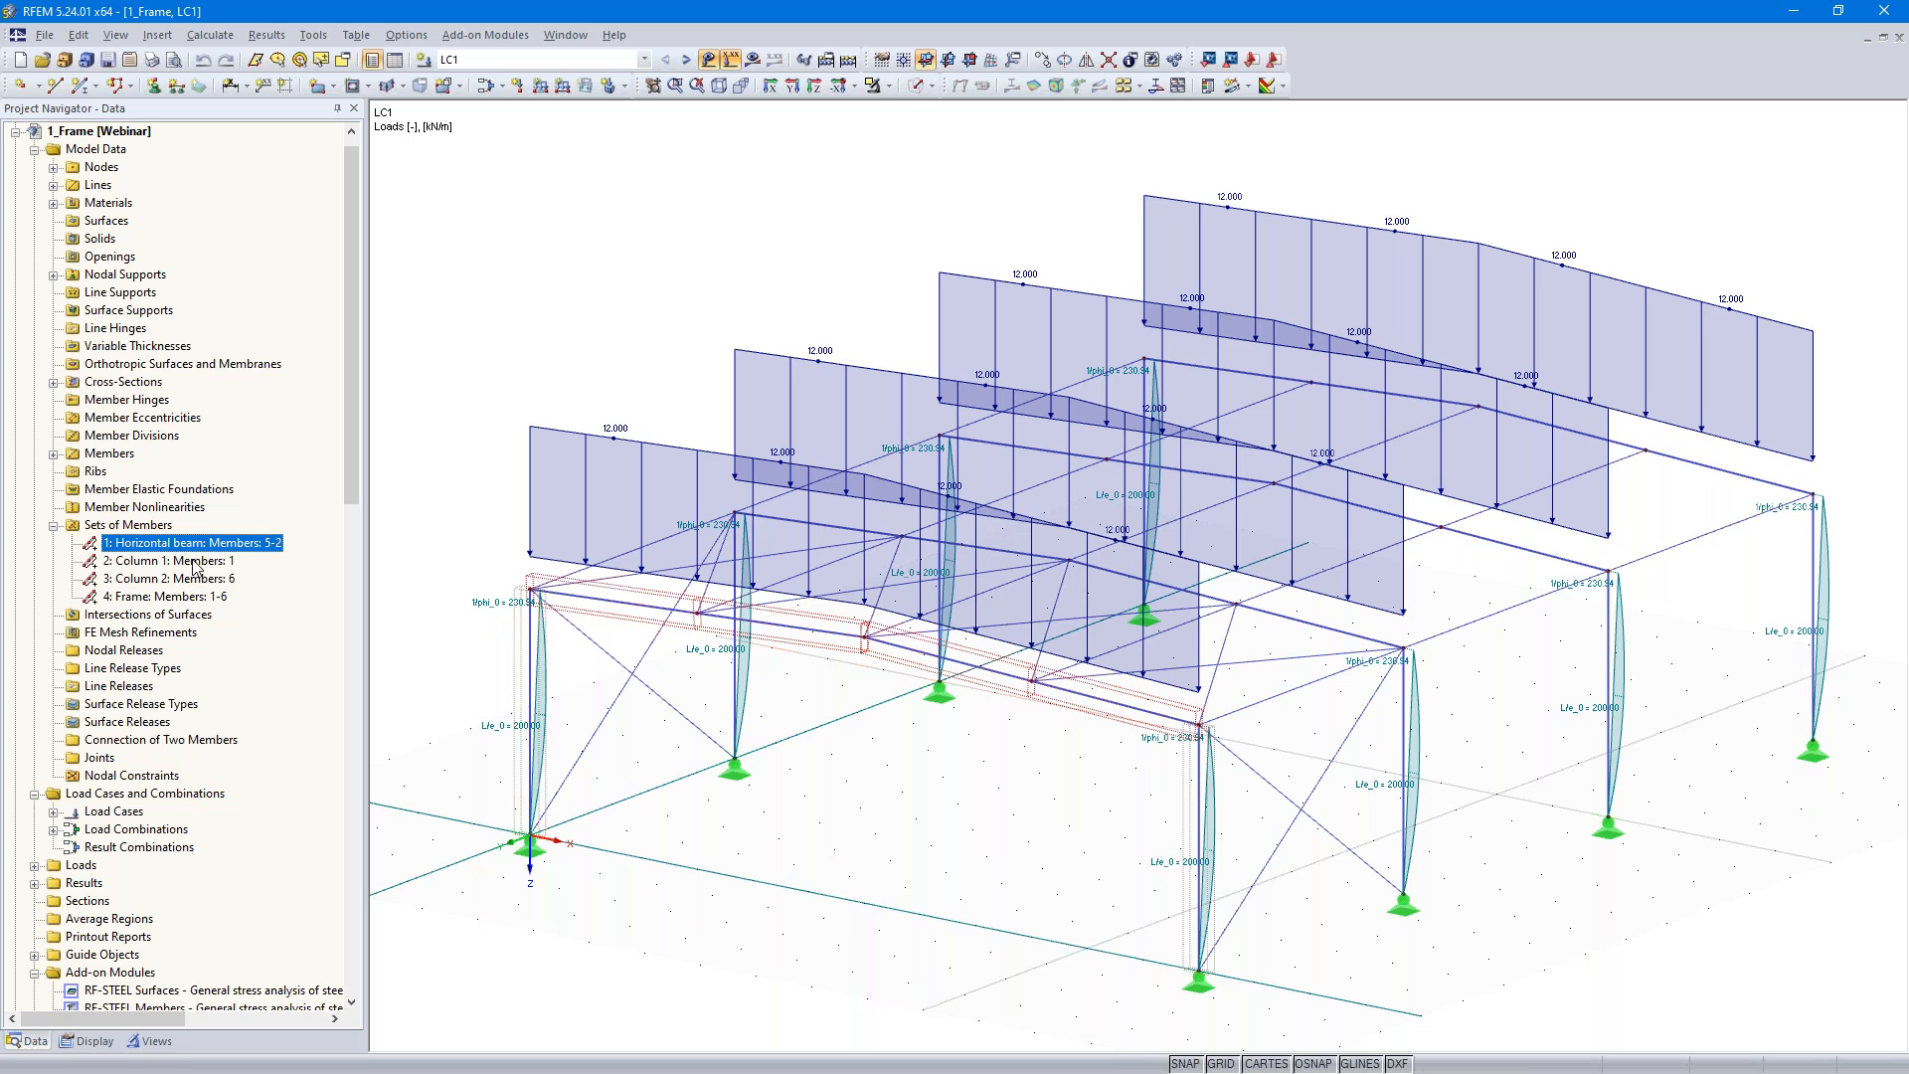
{"action": "left_click", "coordinate": [194, 563]}
{"action": "left_click", "coordinate": [194, 579]}
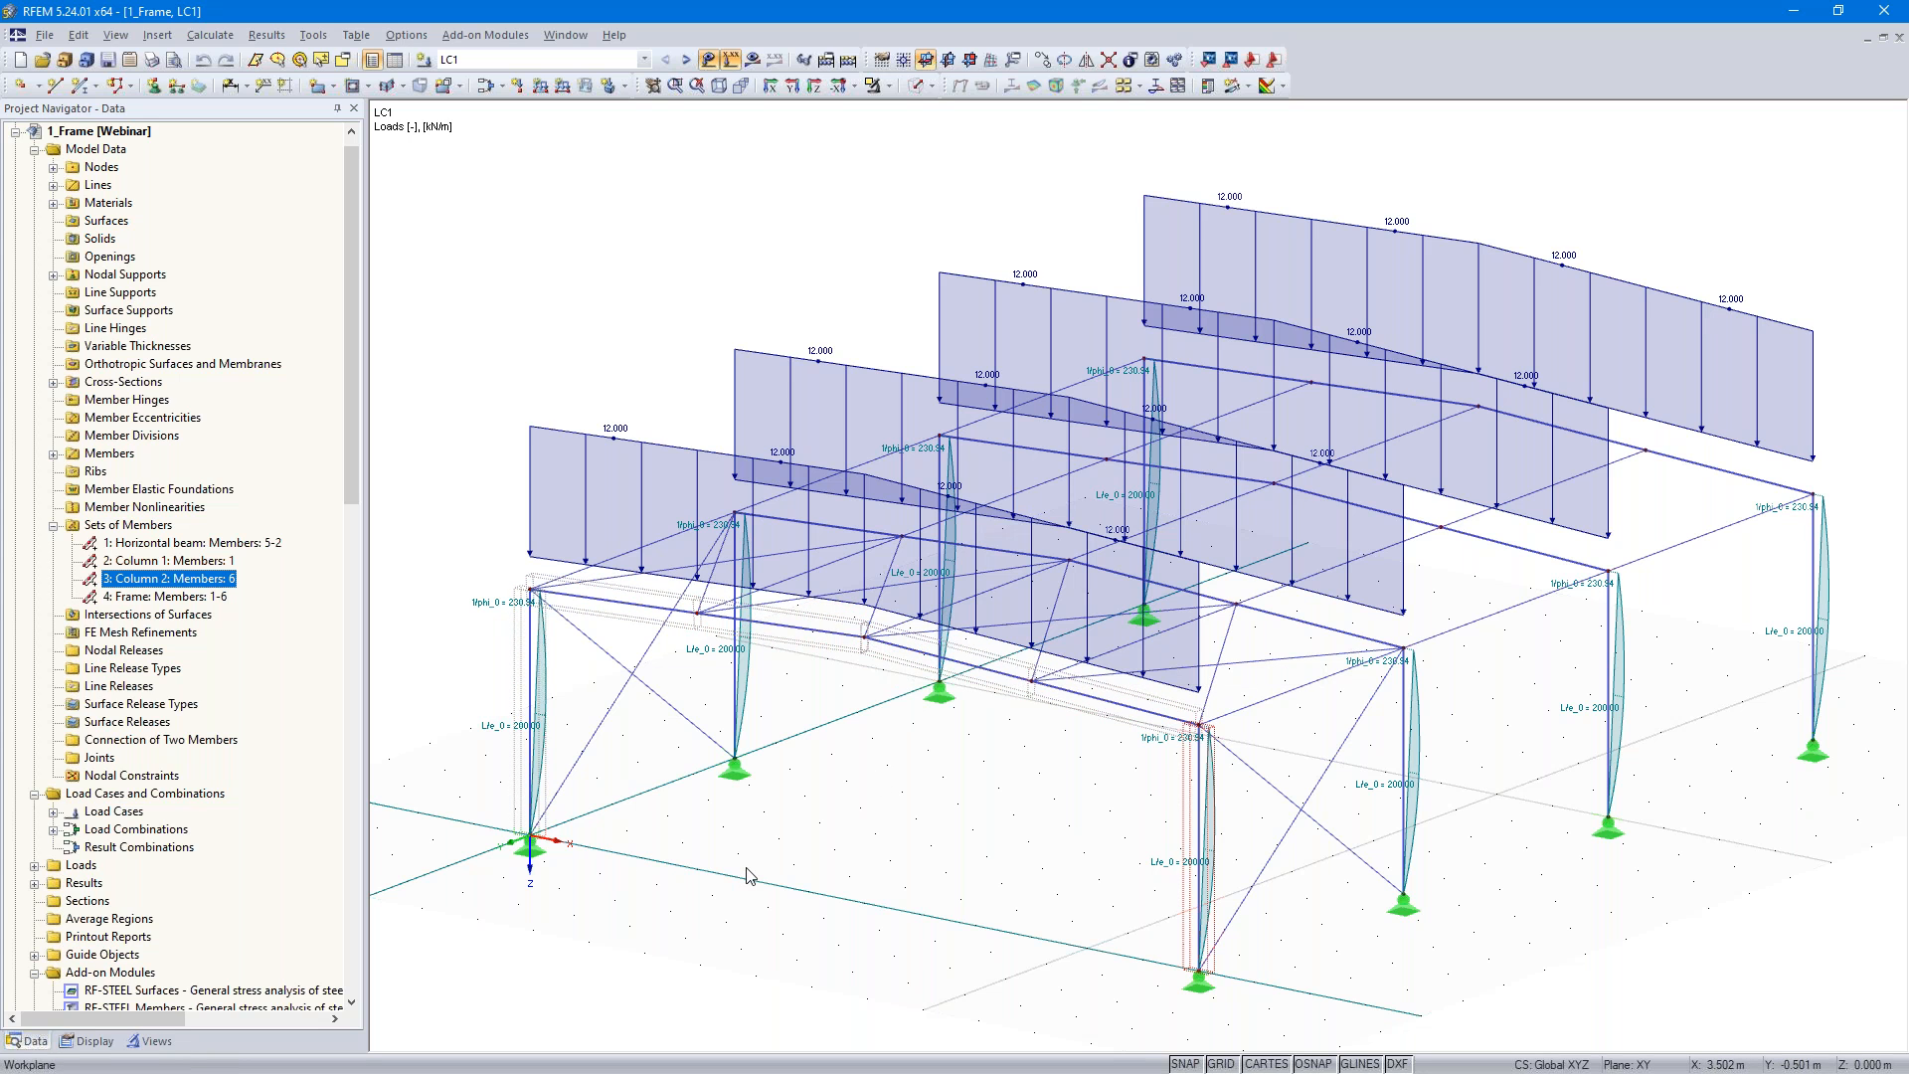
- Open the RF-STEEL EC3 add-on module and rename design case 1 with a description beginning "Equiv. member method"
{"action": "scroll", "coordinate": [223, 865], "scroll_direction": "down", "scroll_amount": 5}
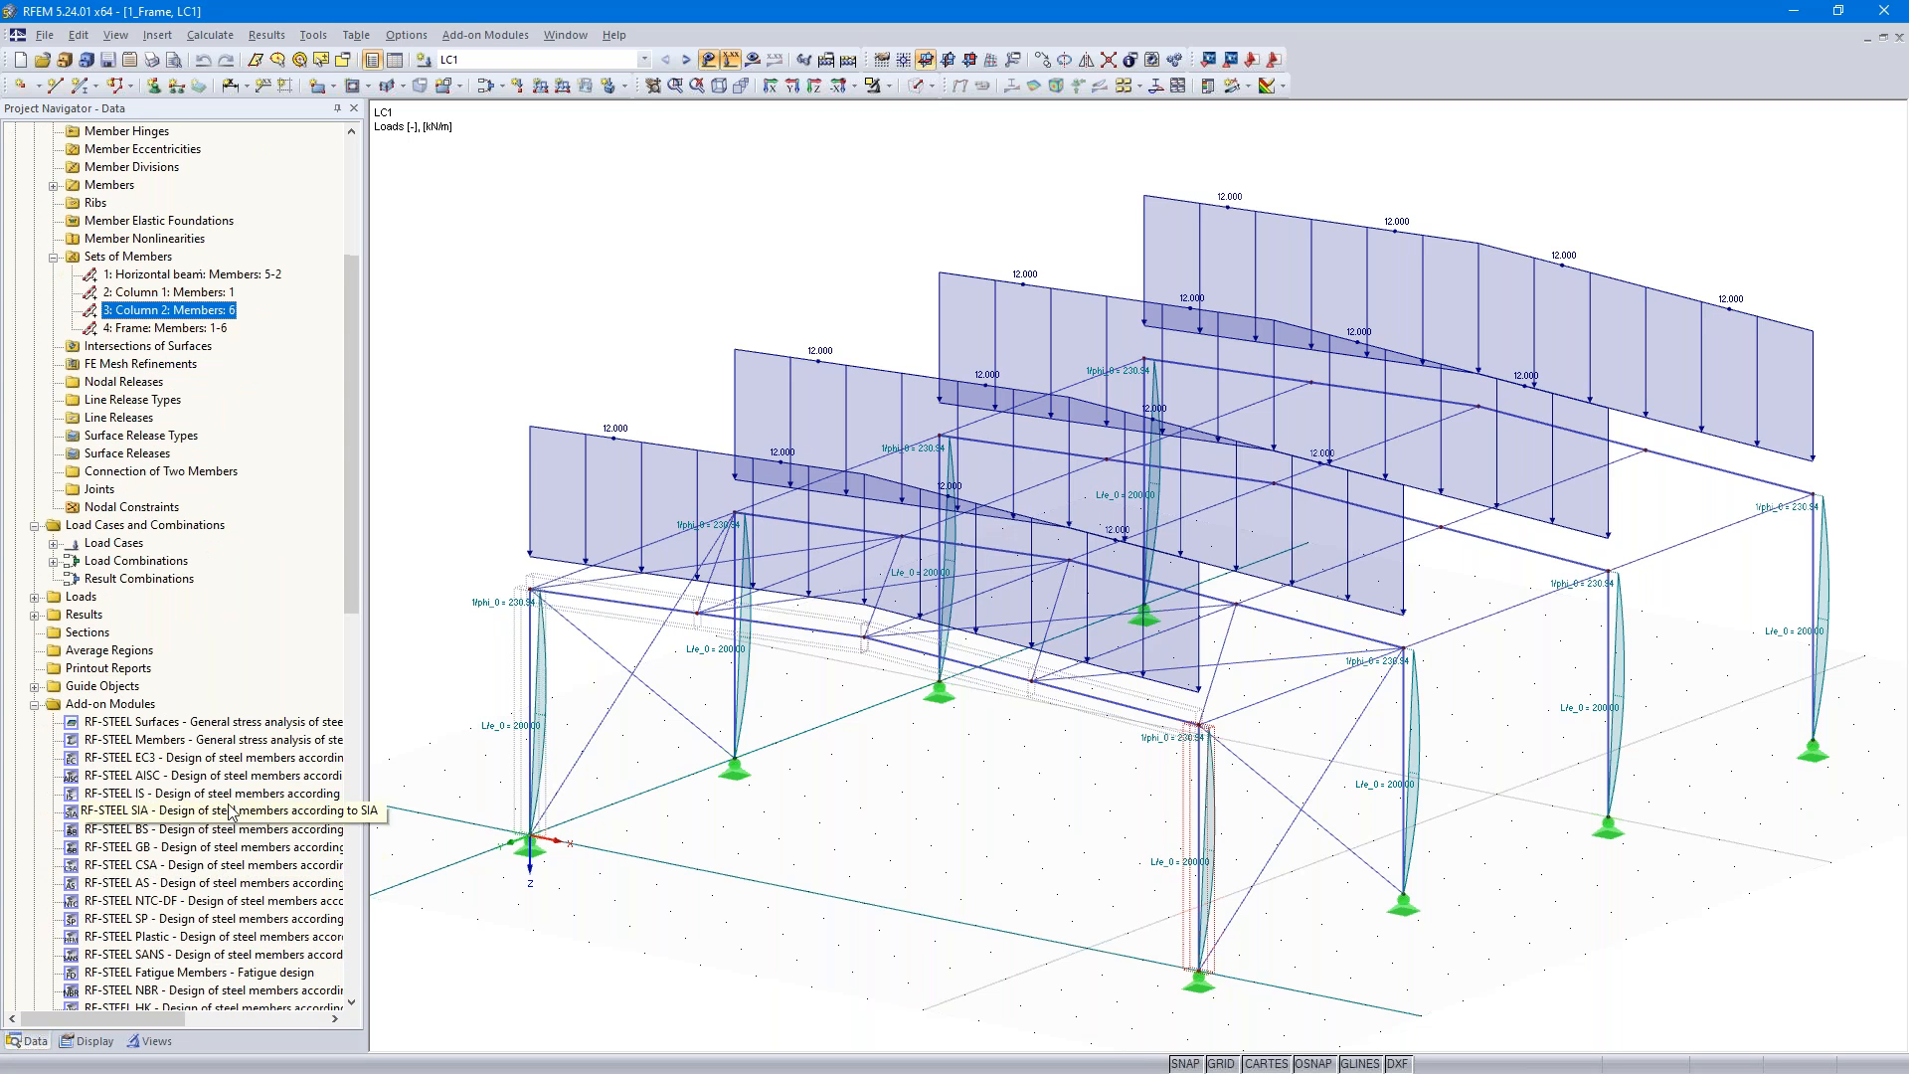
{"action": "double_click", "coordinate": [254, 760]}
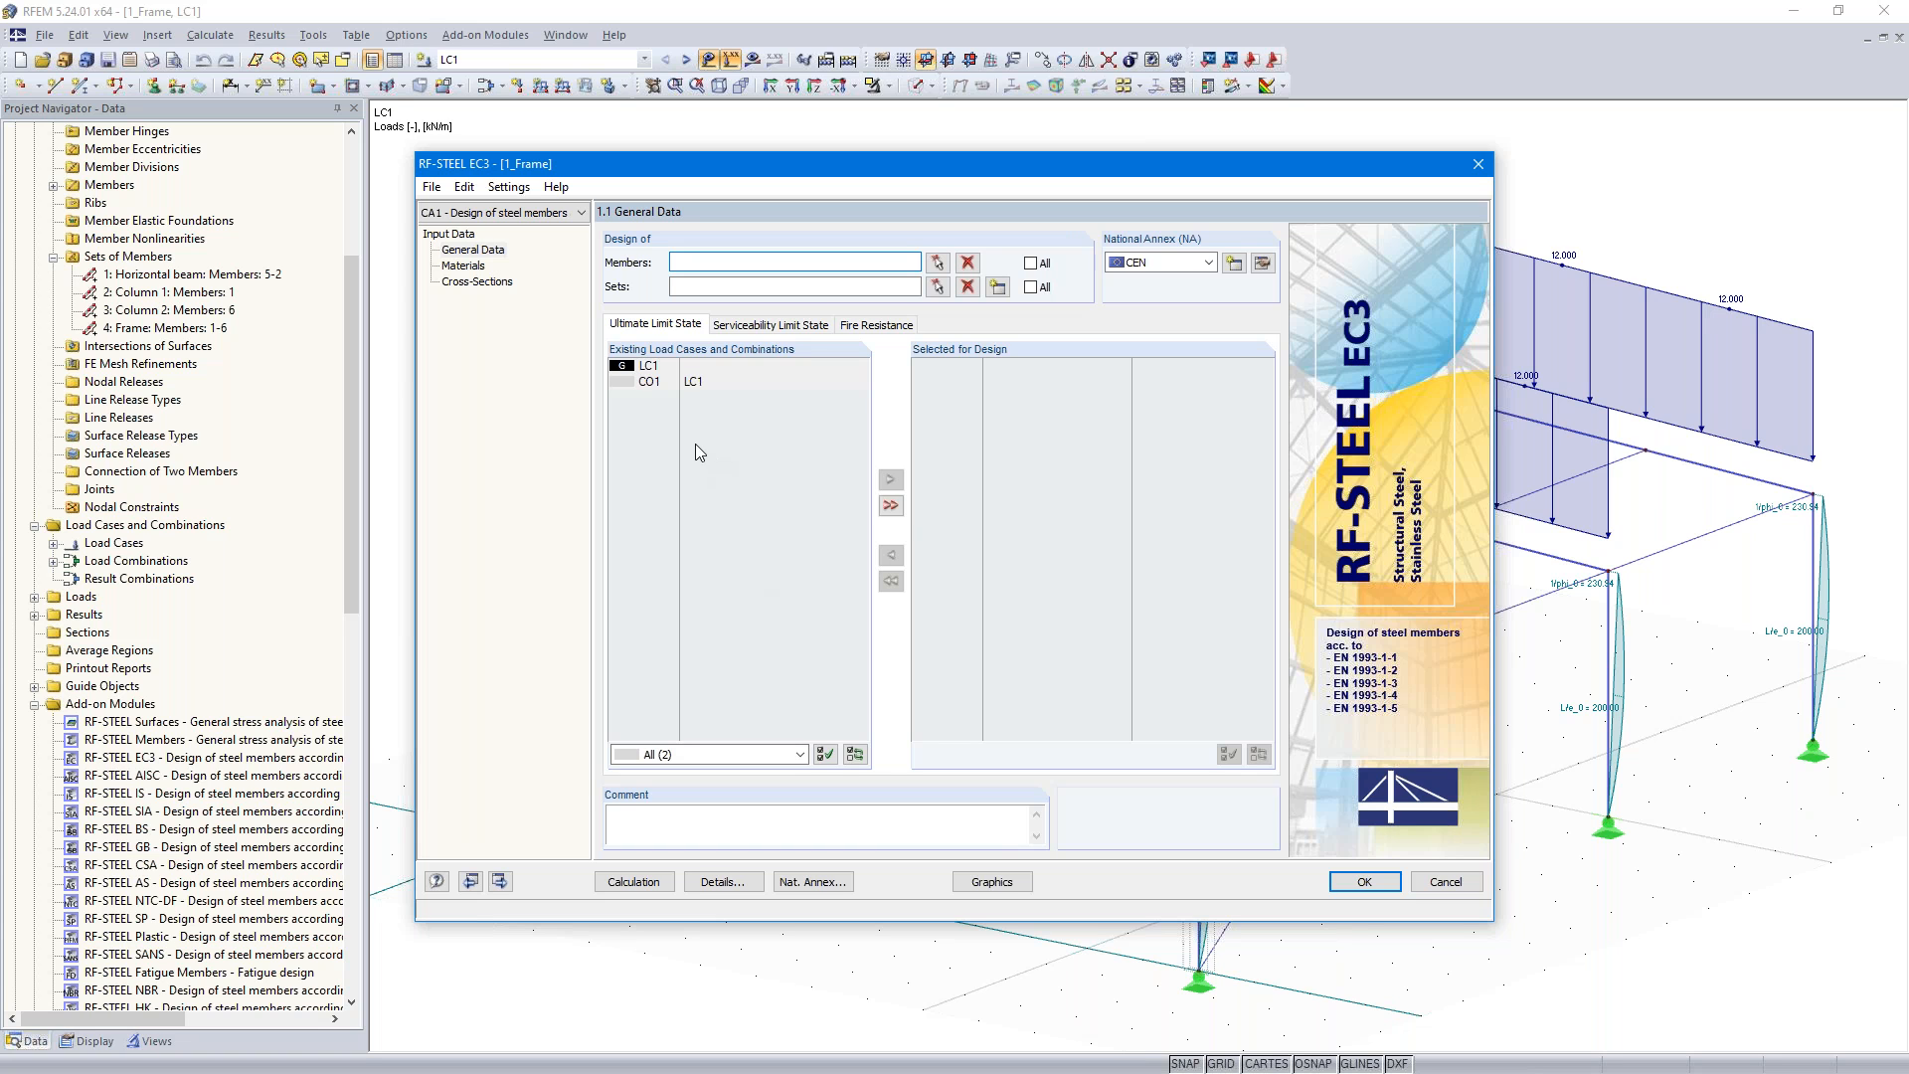
{"action": "left_click", "coordinate": [432, 188]}
{"action": "left_click", "coordinate": [478, 237]}
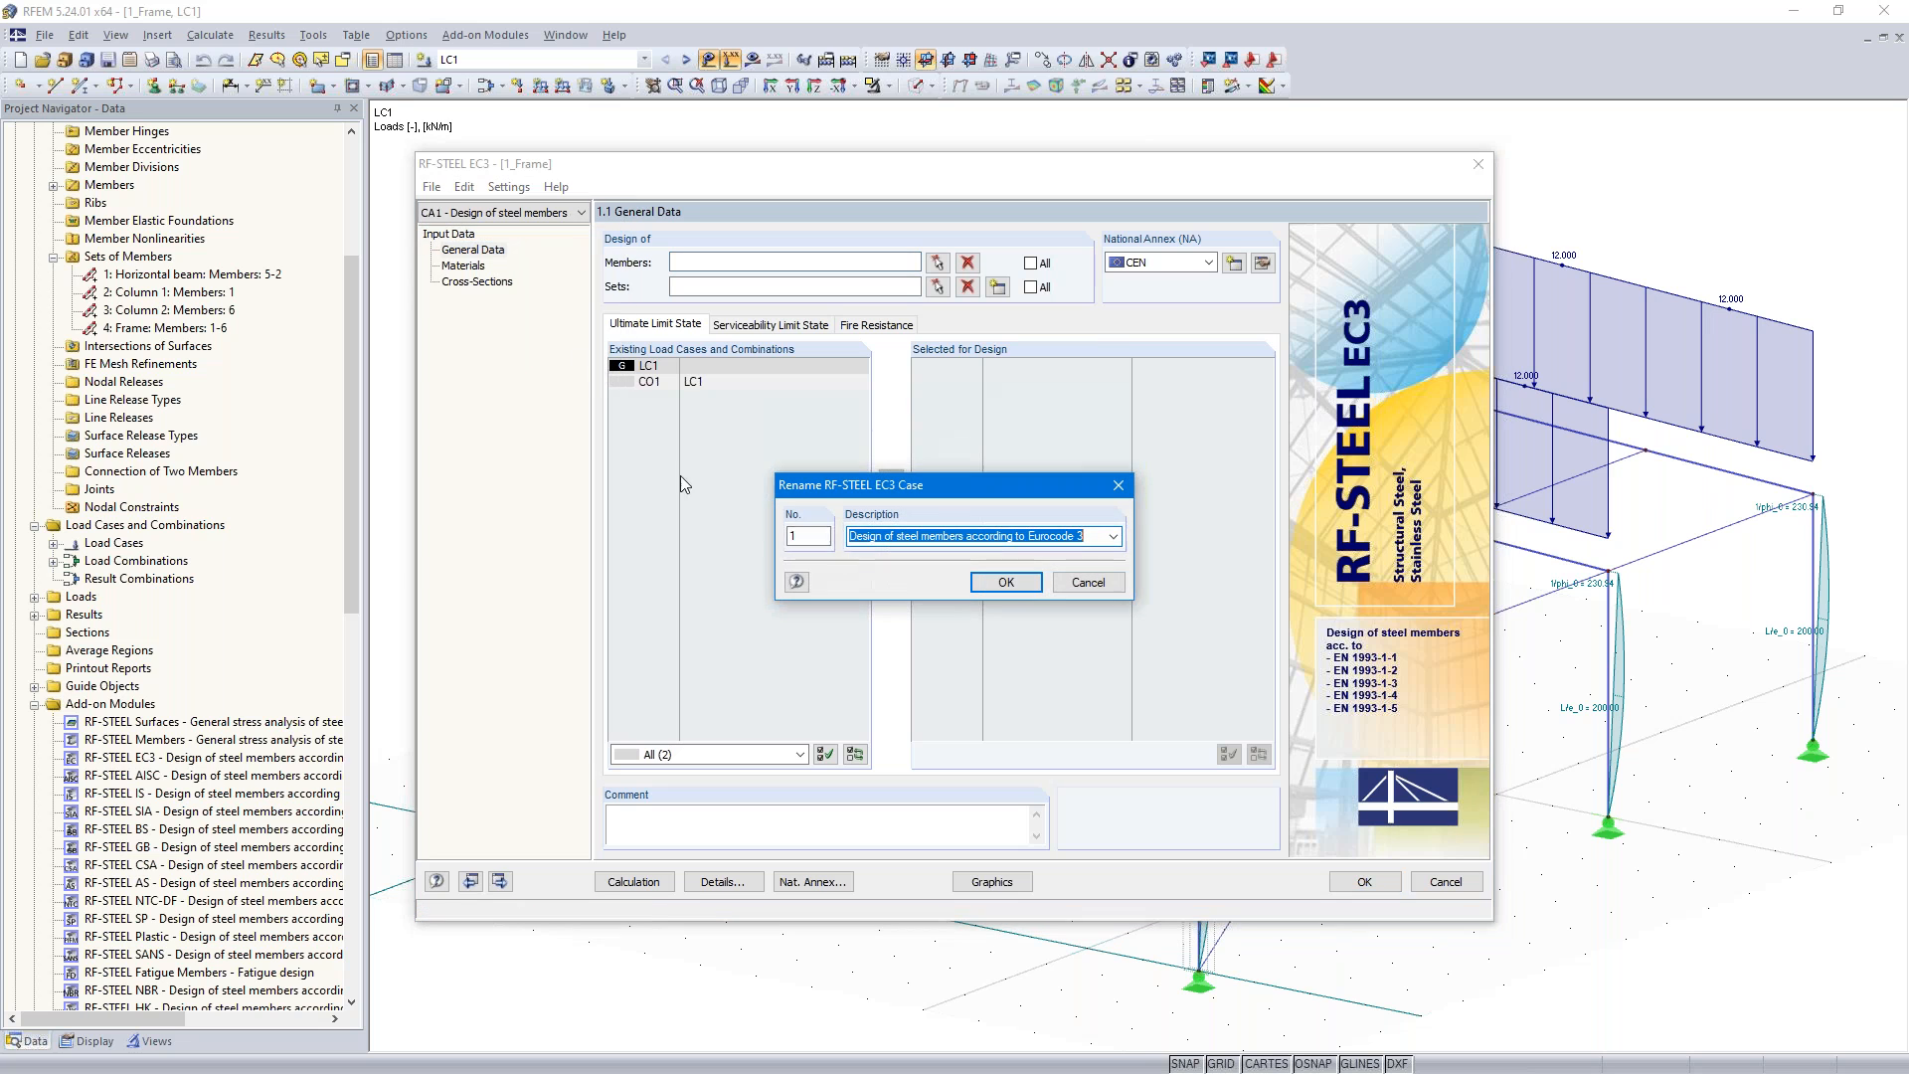
{"action": "type", "text": "Equiv."}
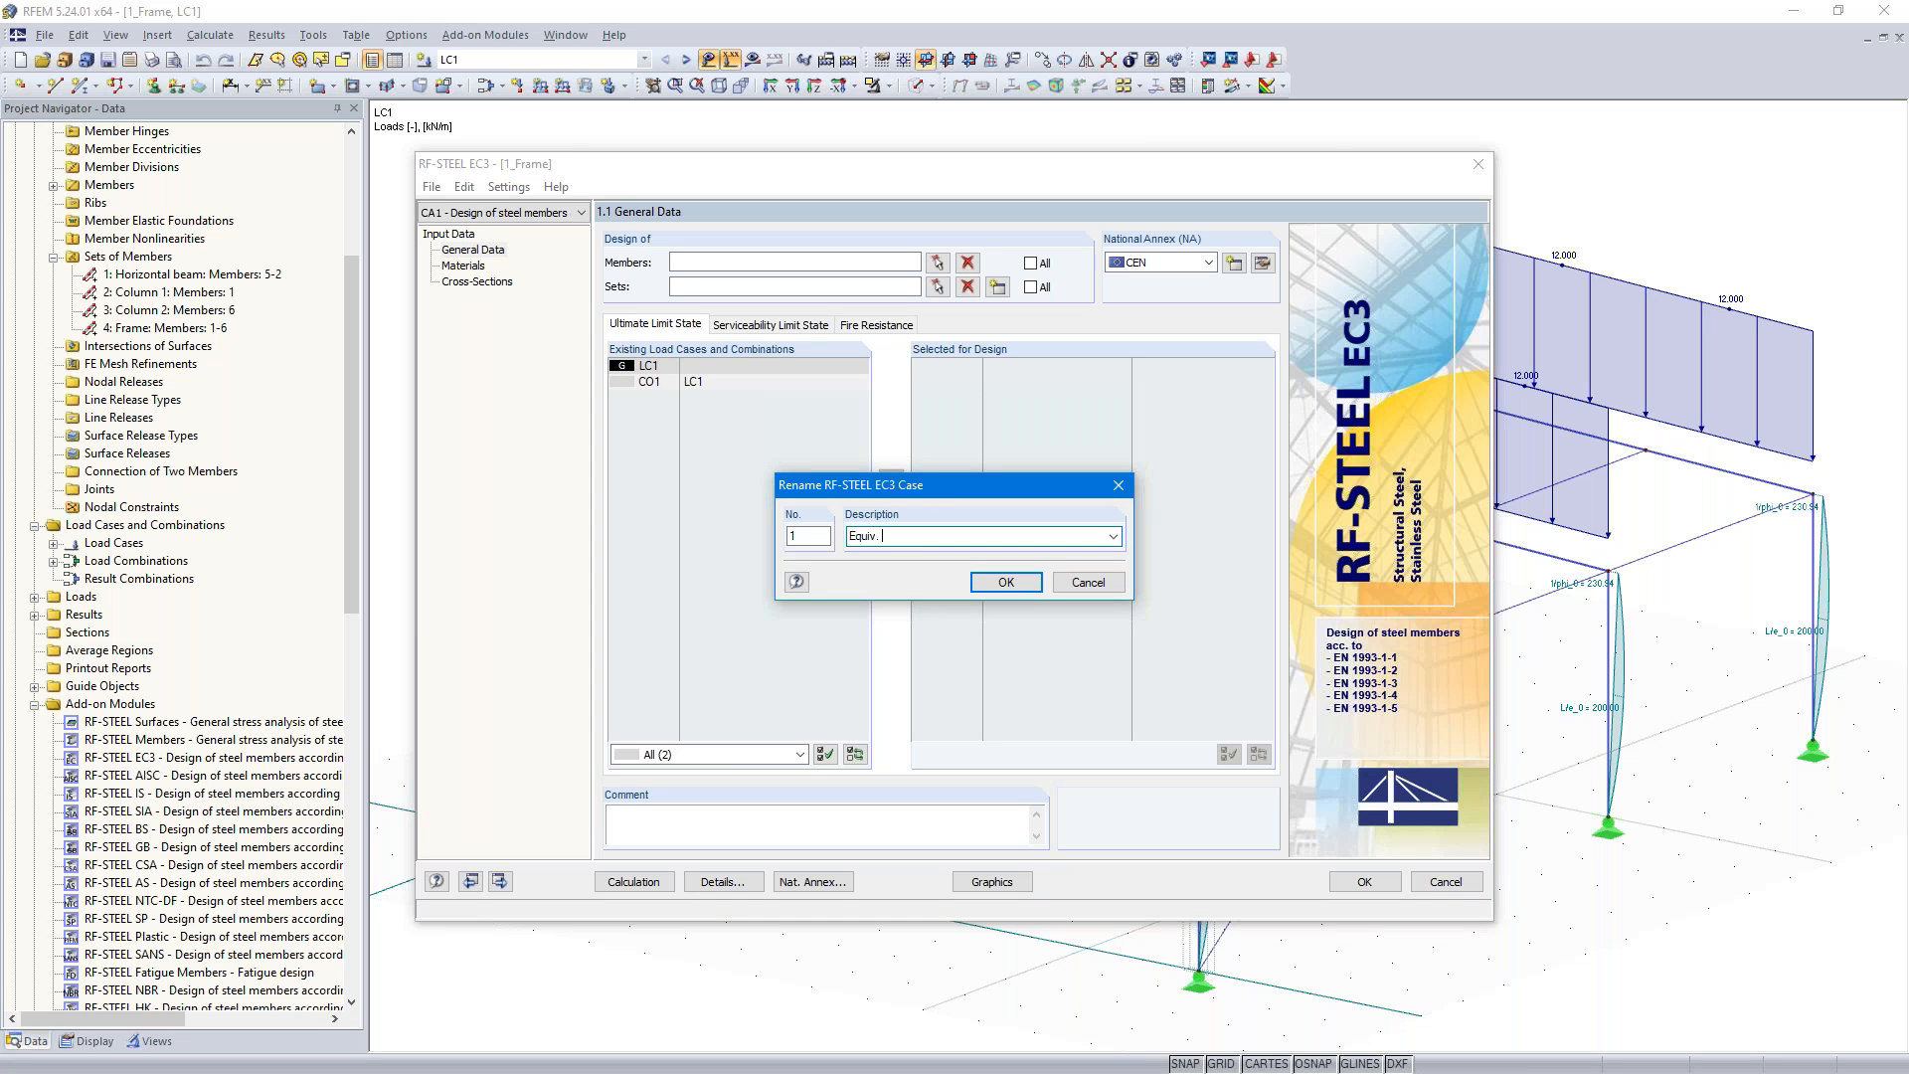
{"action": "type", "text": "member"}
{"action": "left_click", "coordinate": [1005, 581]}
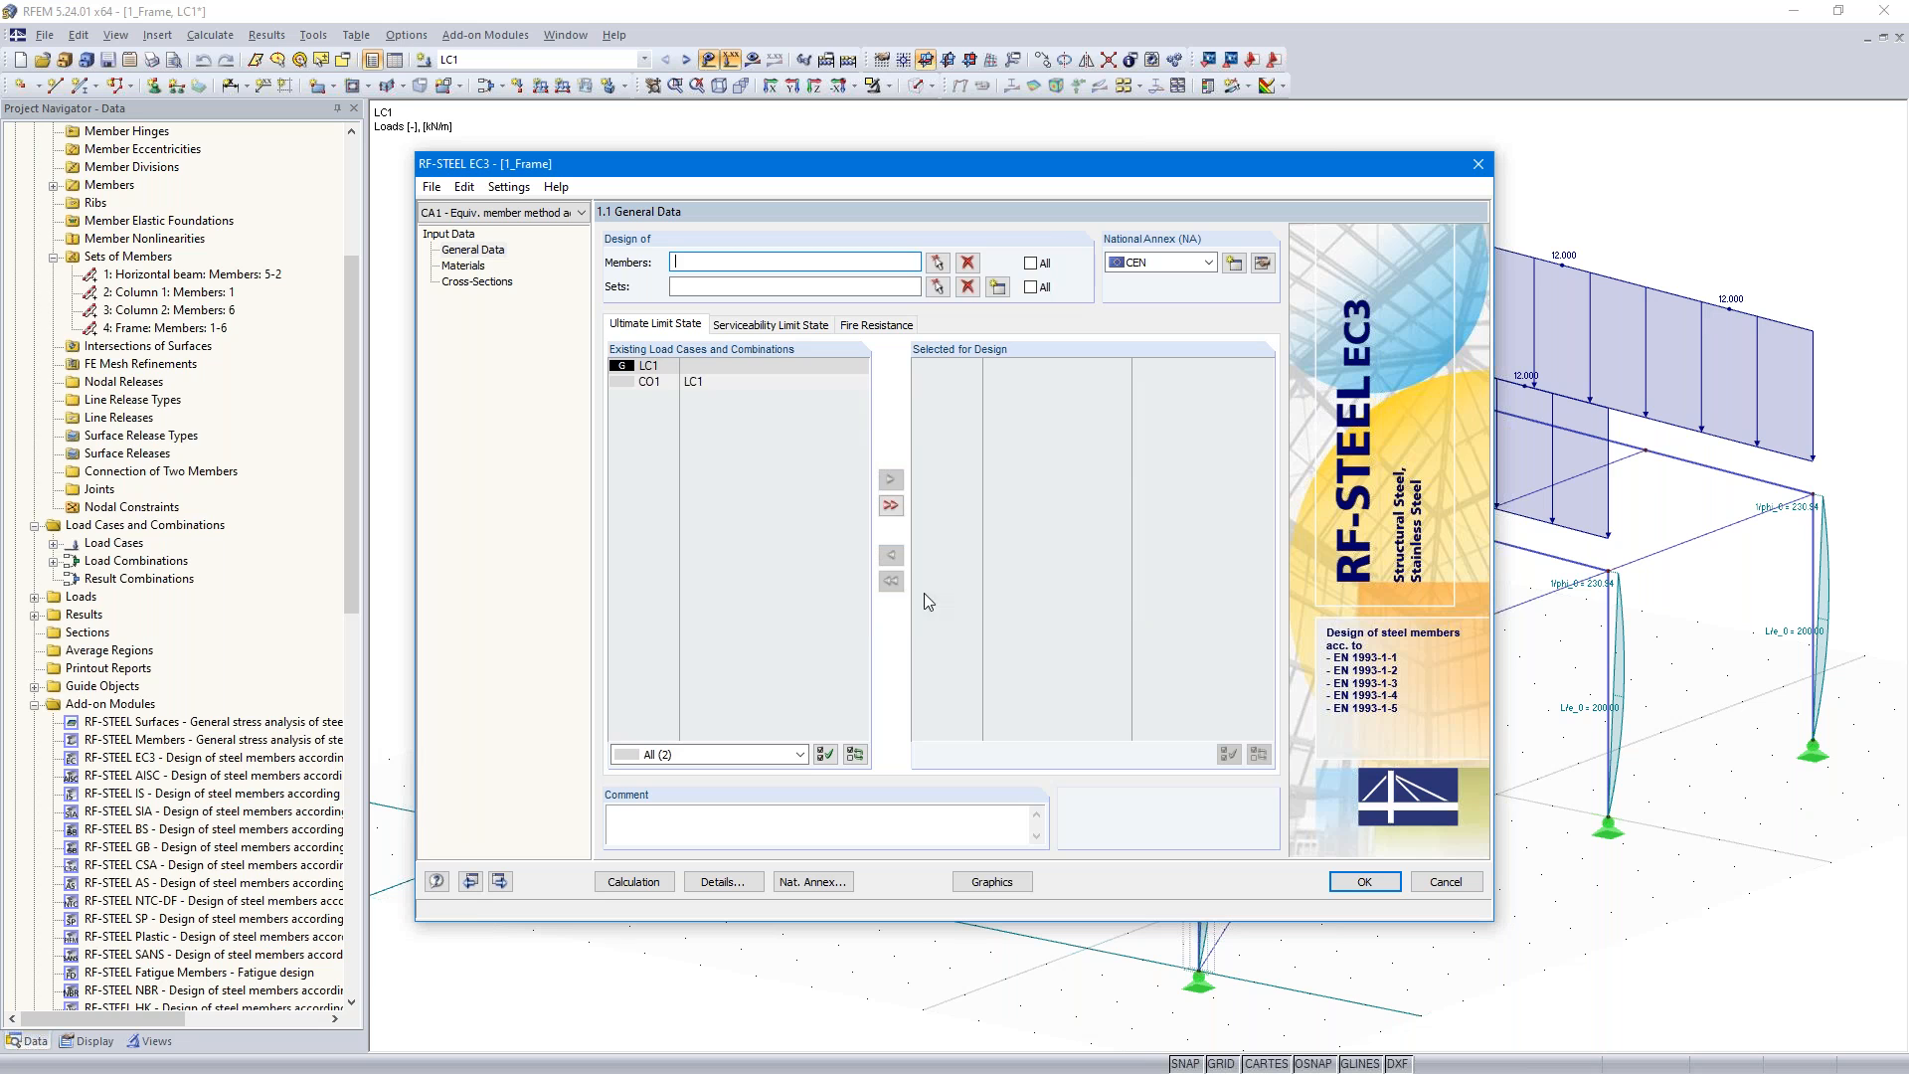
- Select load combination CO1 for the ultimate limit state design and choose CEN (European Union) as the National Annex
{"action": "double_click", "coordinate": [647, 383]}
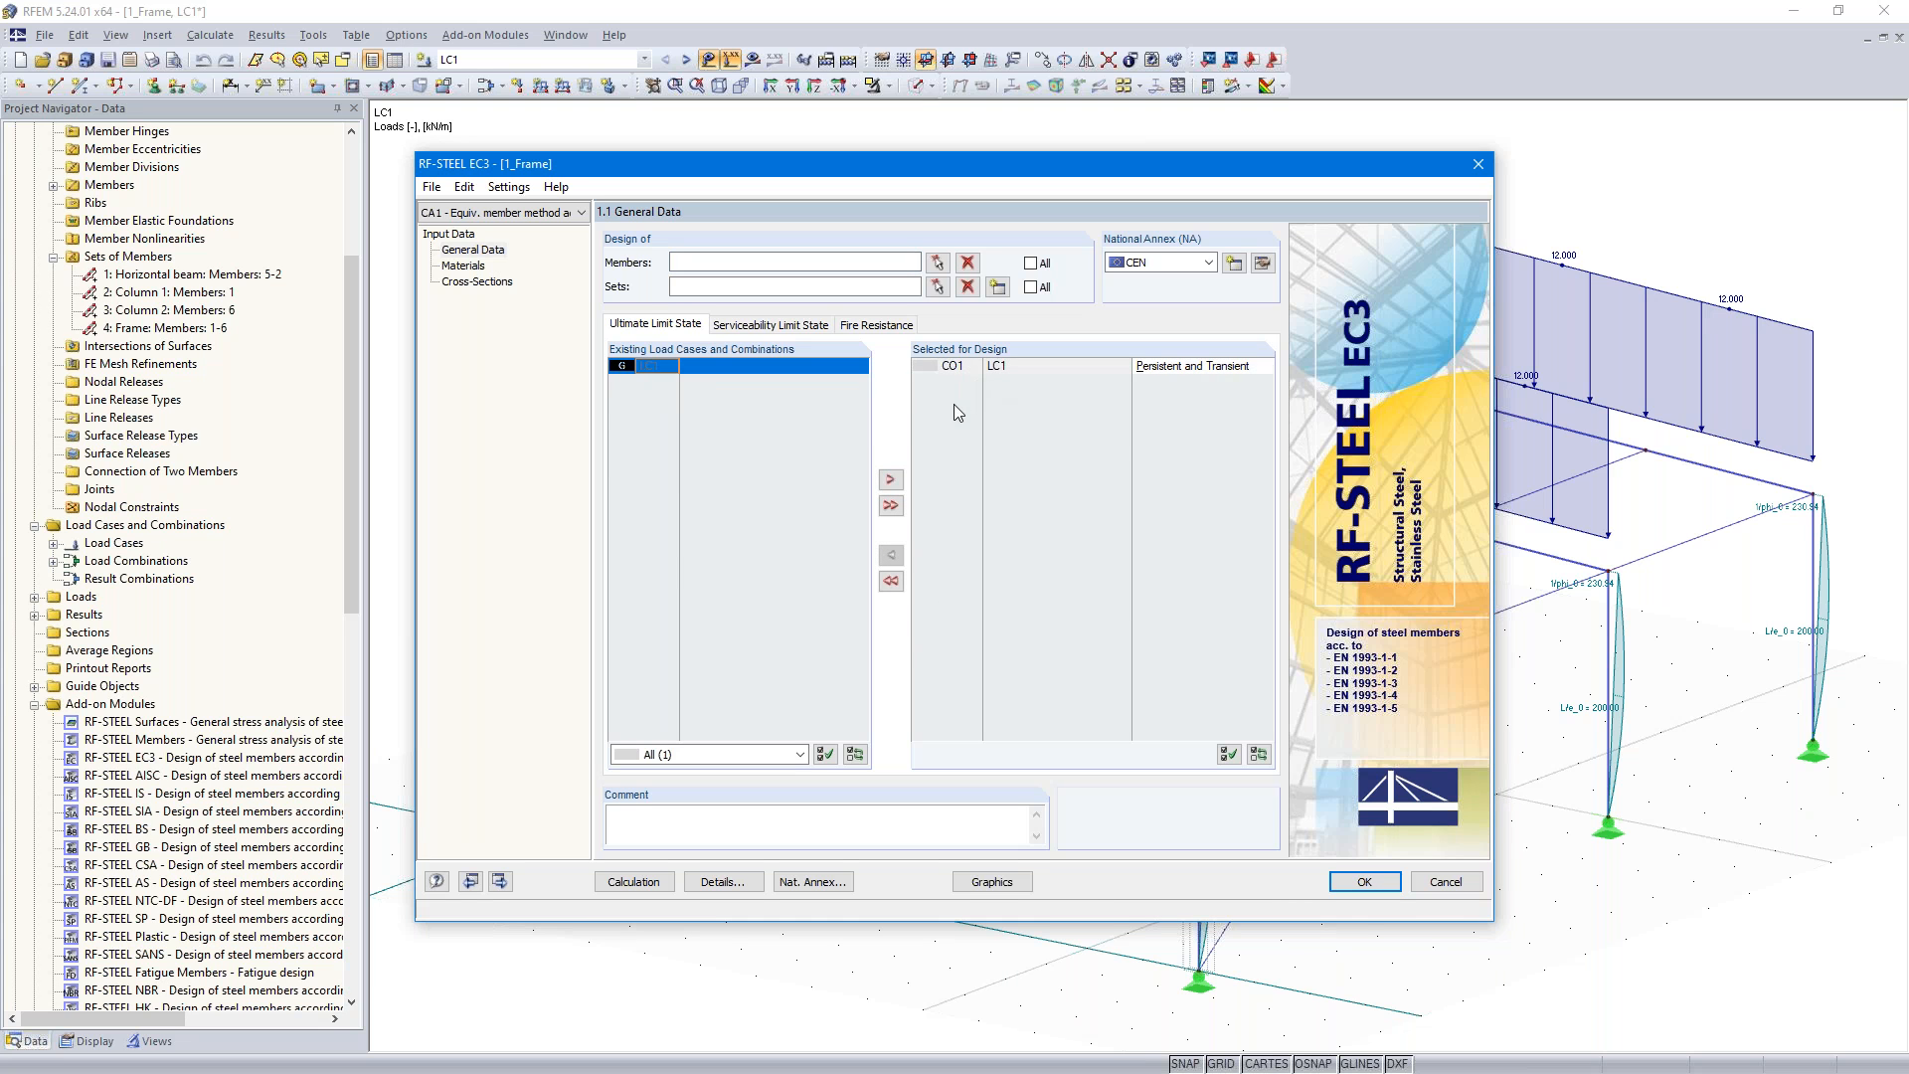
{"action": "left_click", "coordinate": [1209, 264]}
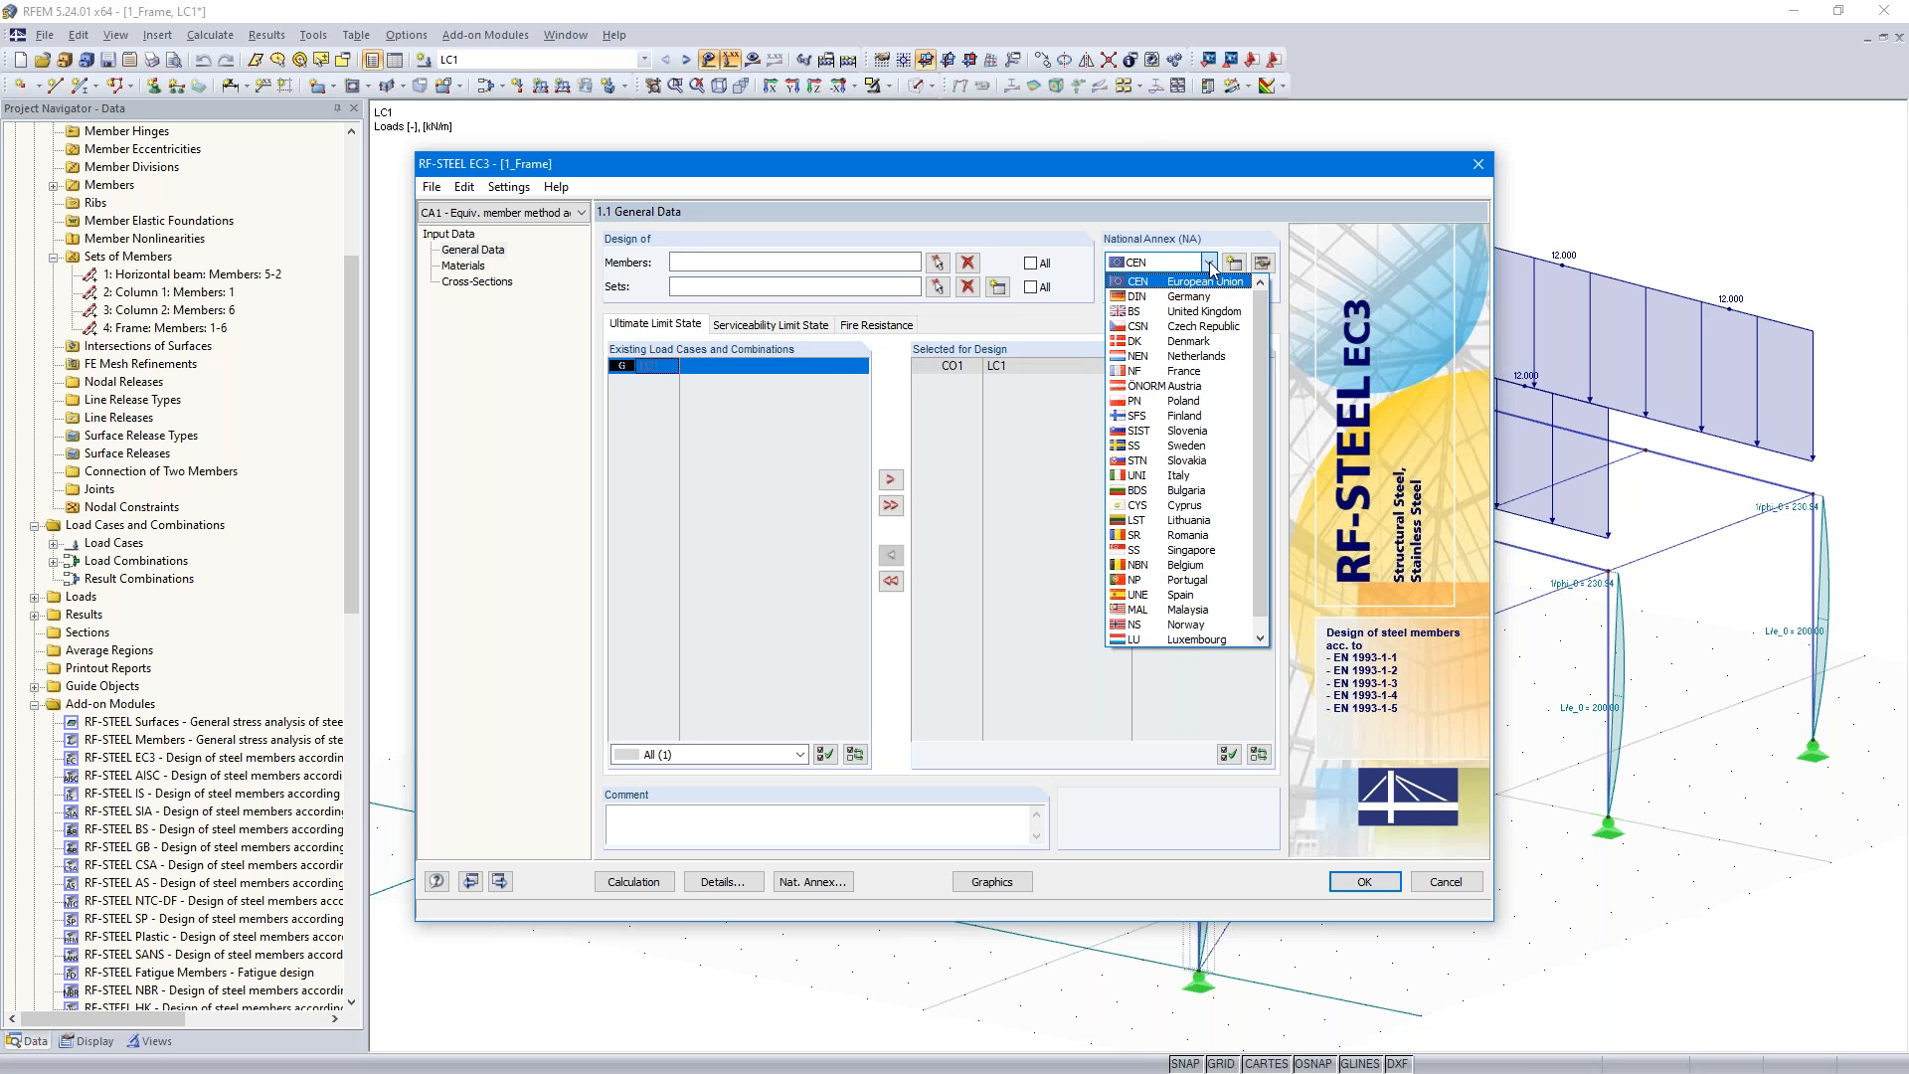
{"action": "left_click", "coordinate": [1211, 263]}
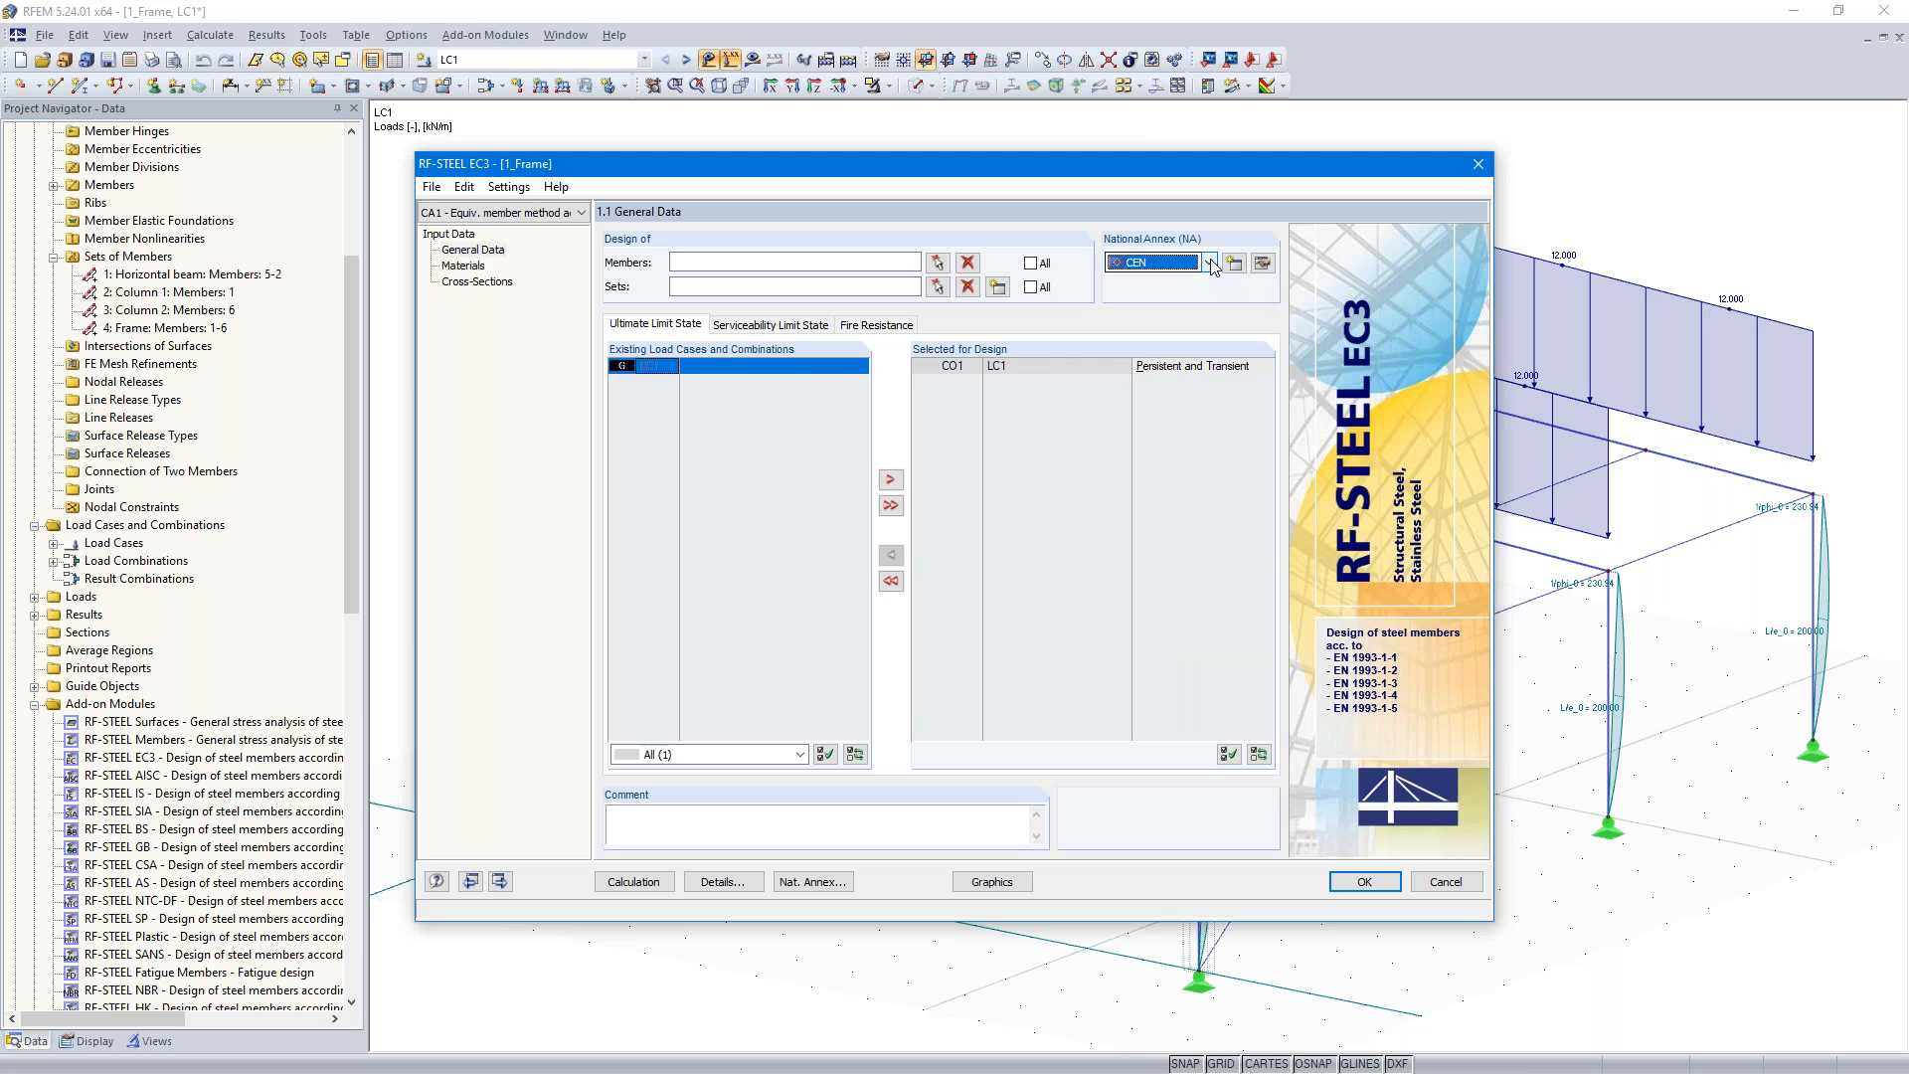
{"action": "left_click", "coordinate": [1211, 263]}
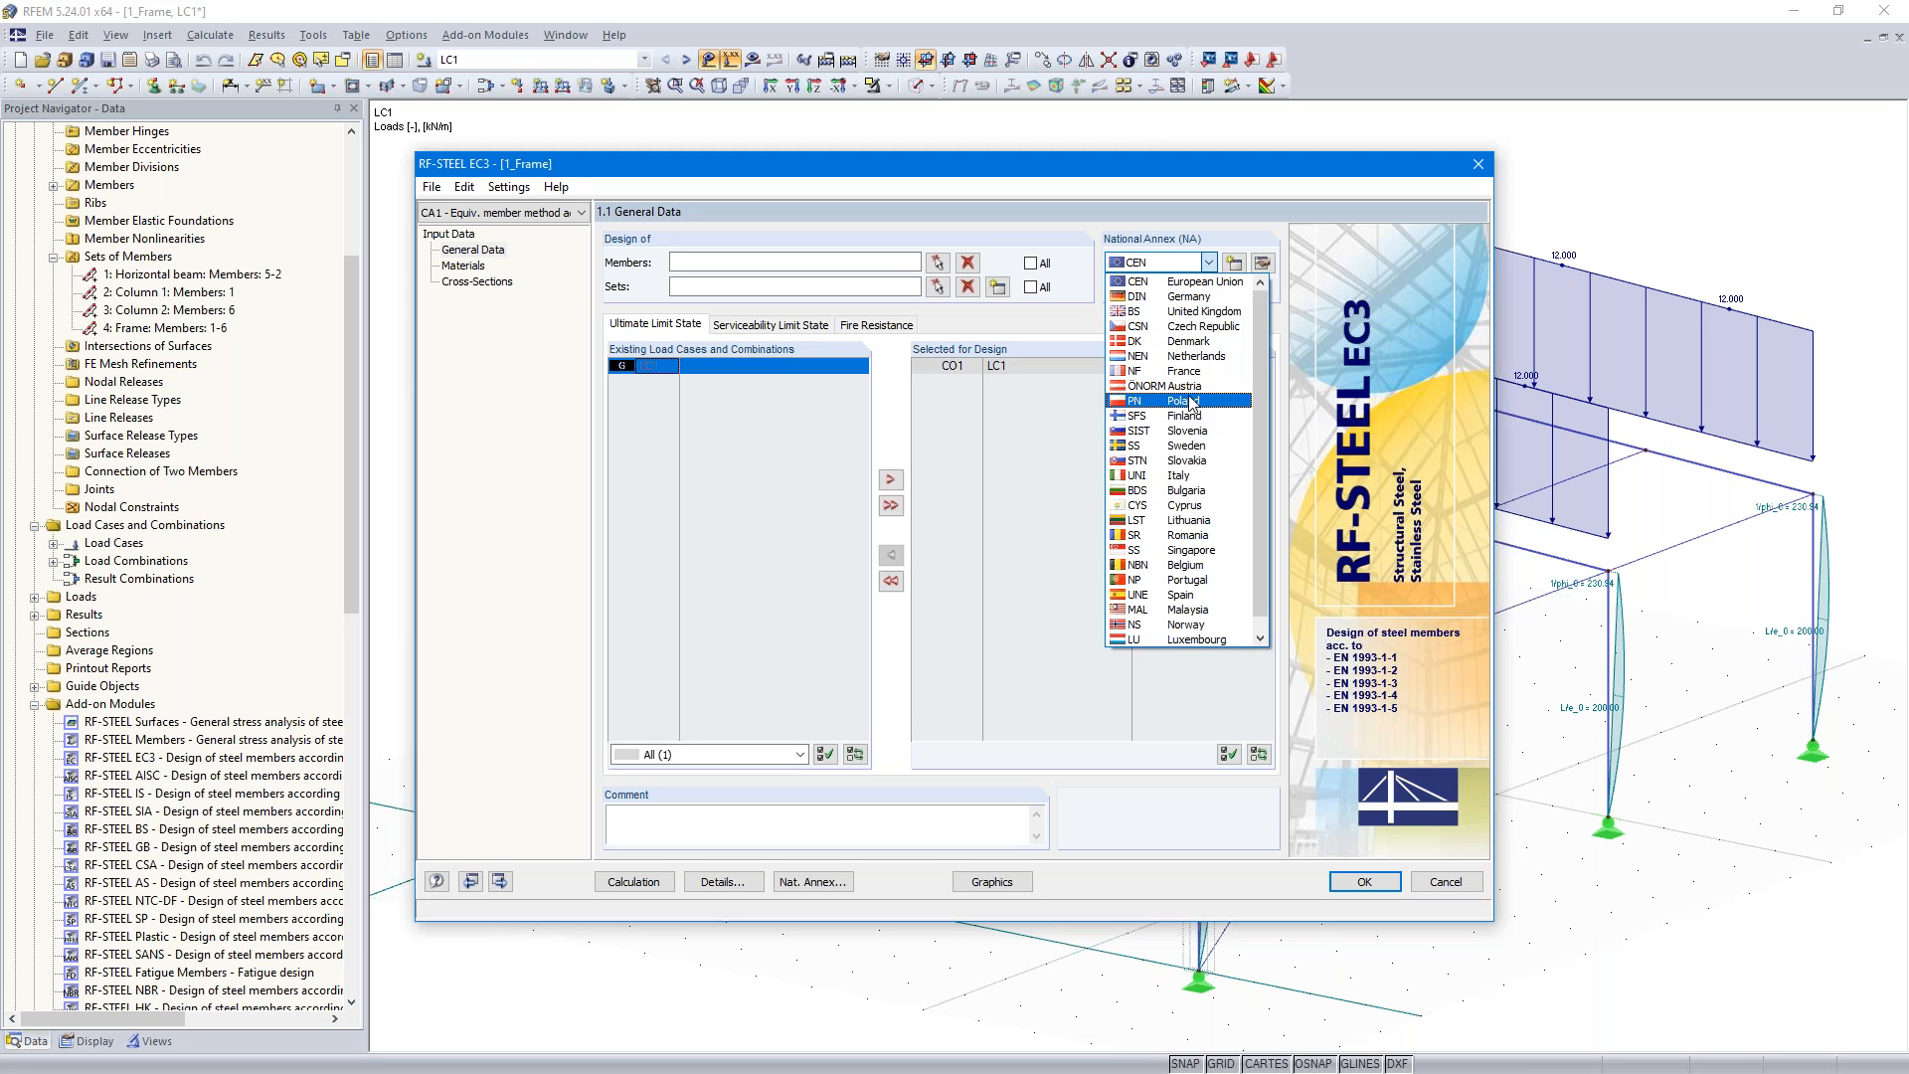
{"action": "left_click", "coordinate": [1189, 281]}
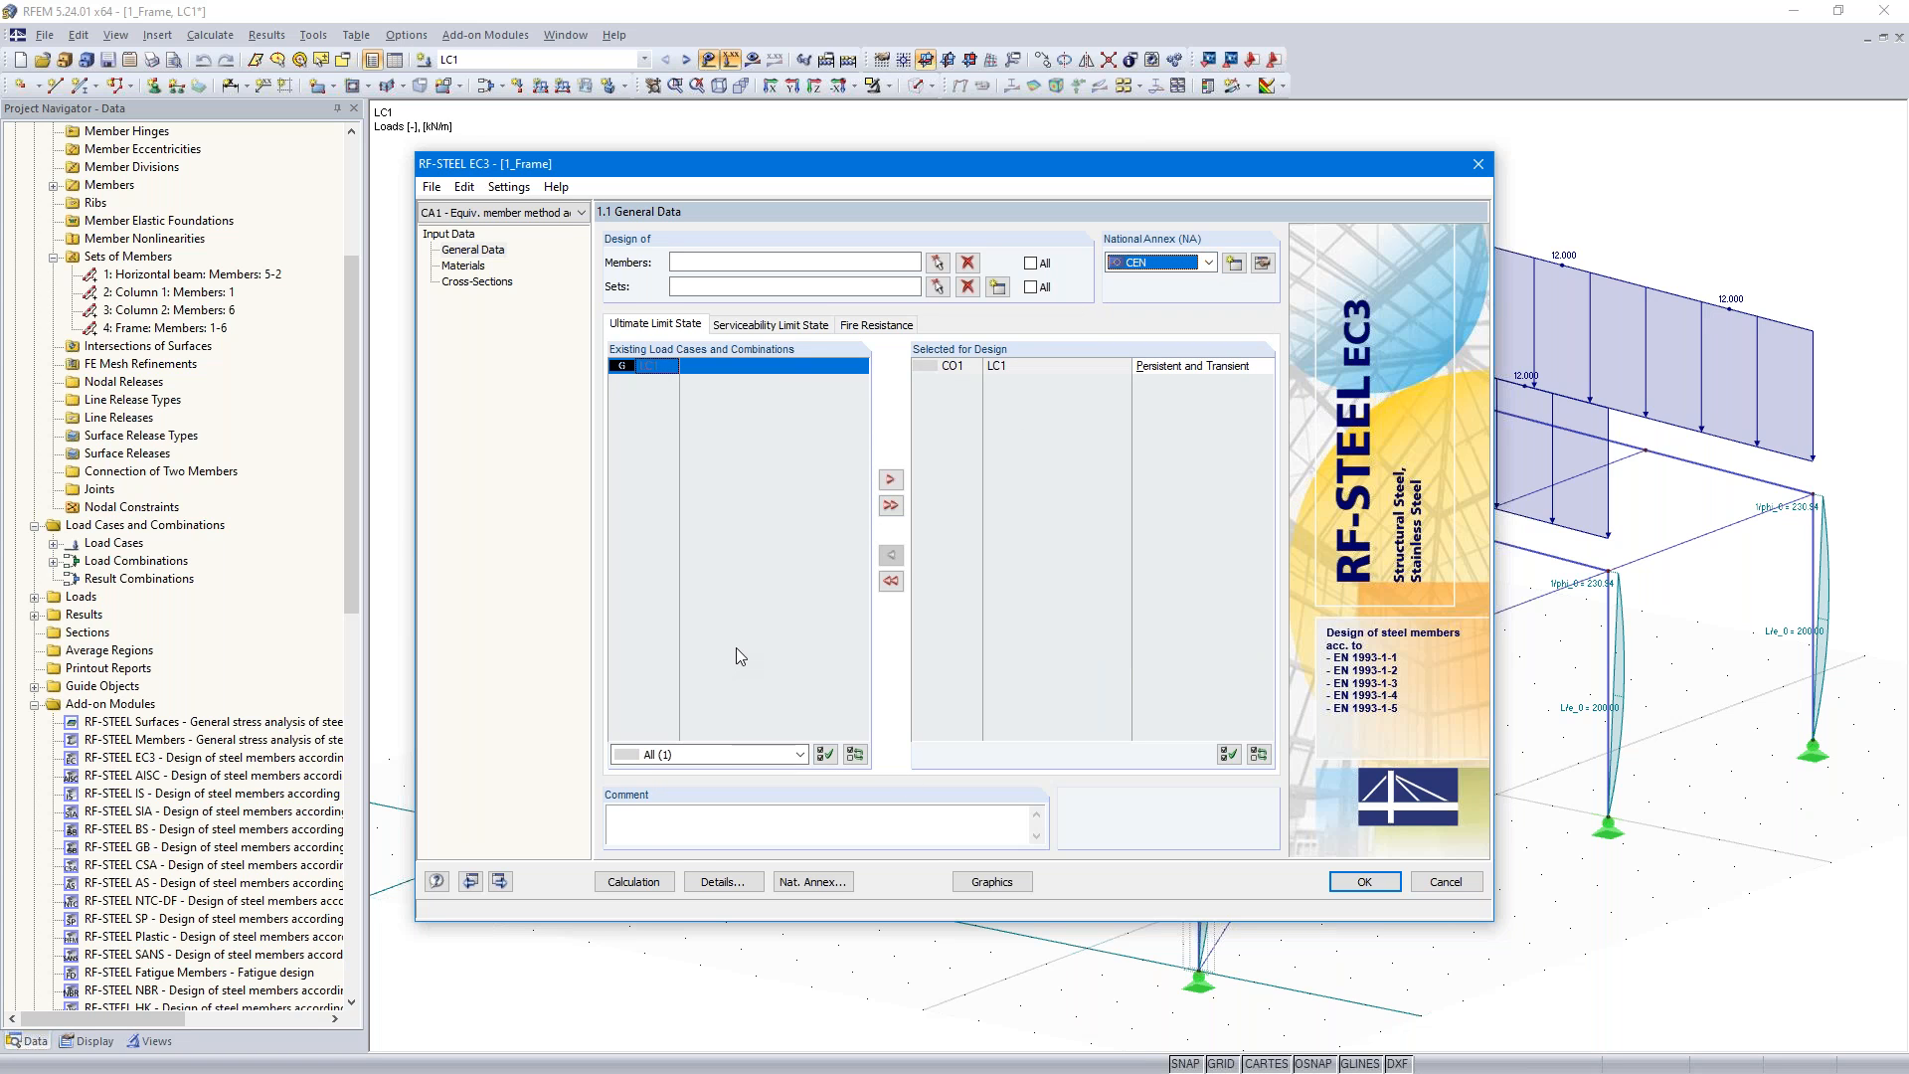
- Pick sets of members 2 (Column 1), 1 (Horizontal beam) and 3 (Column 2) in the model for design
{"action": "left_click", "coordinate": [937, 287]}
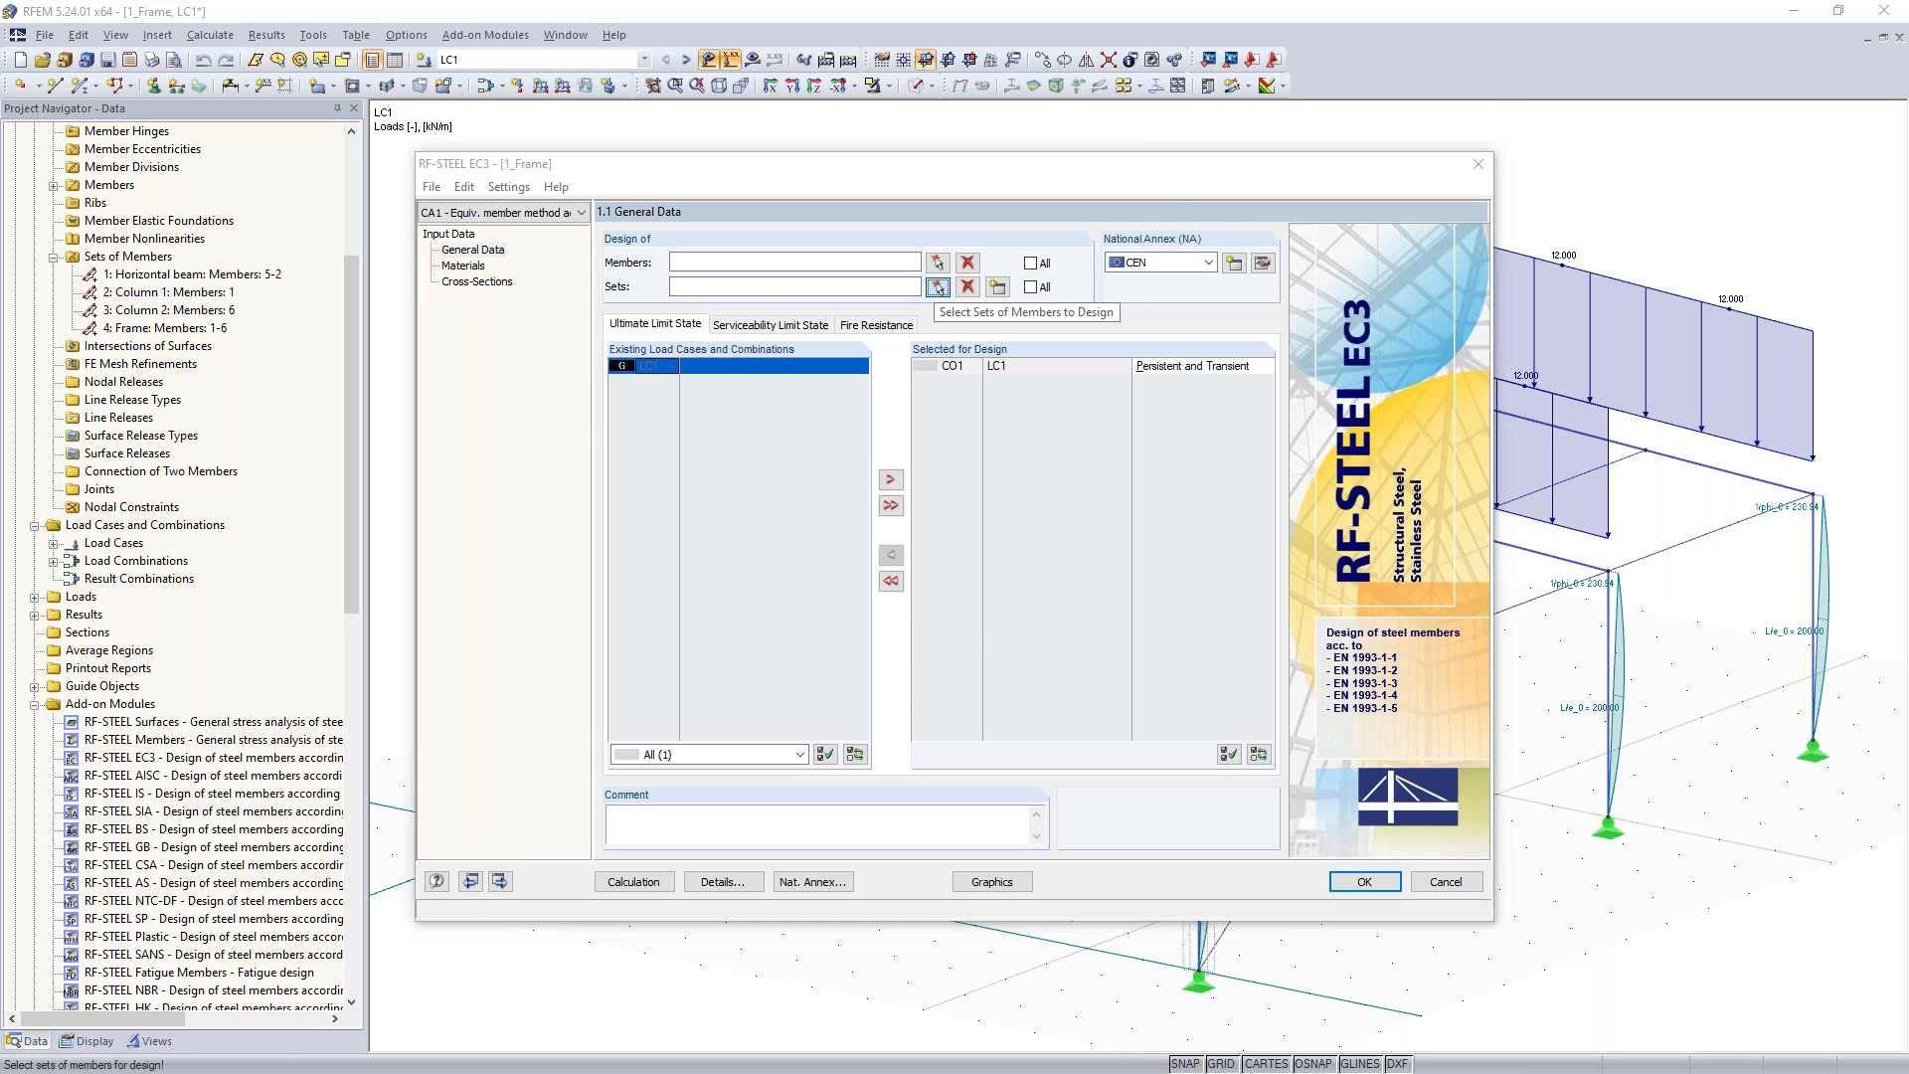
{"action": "left_click", "coordinate": [517, 674]}
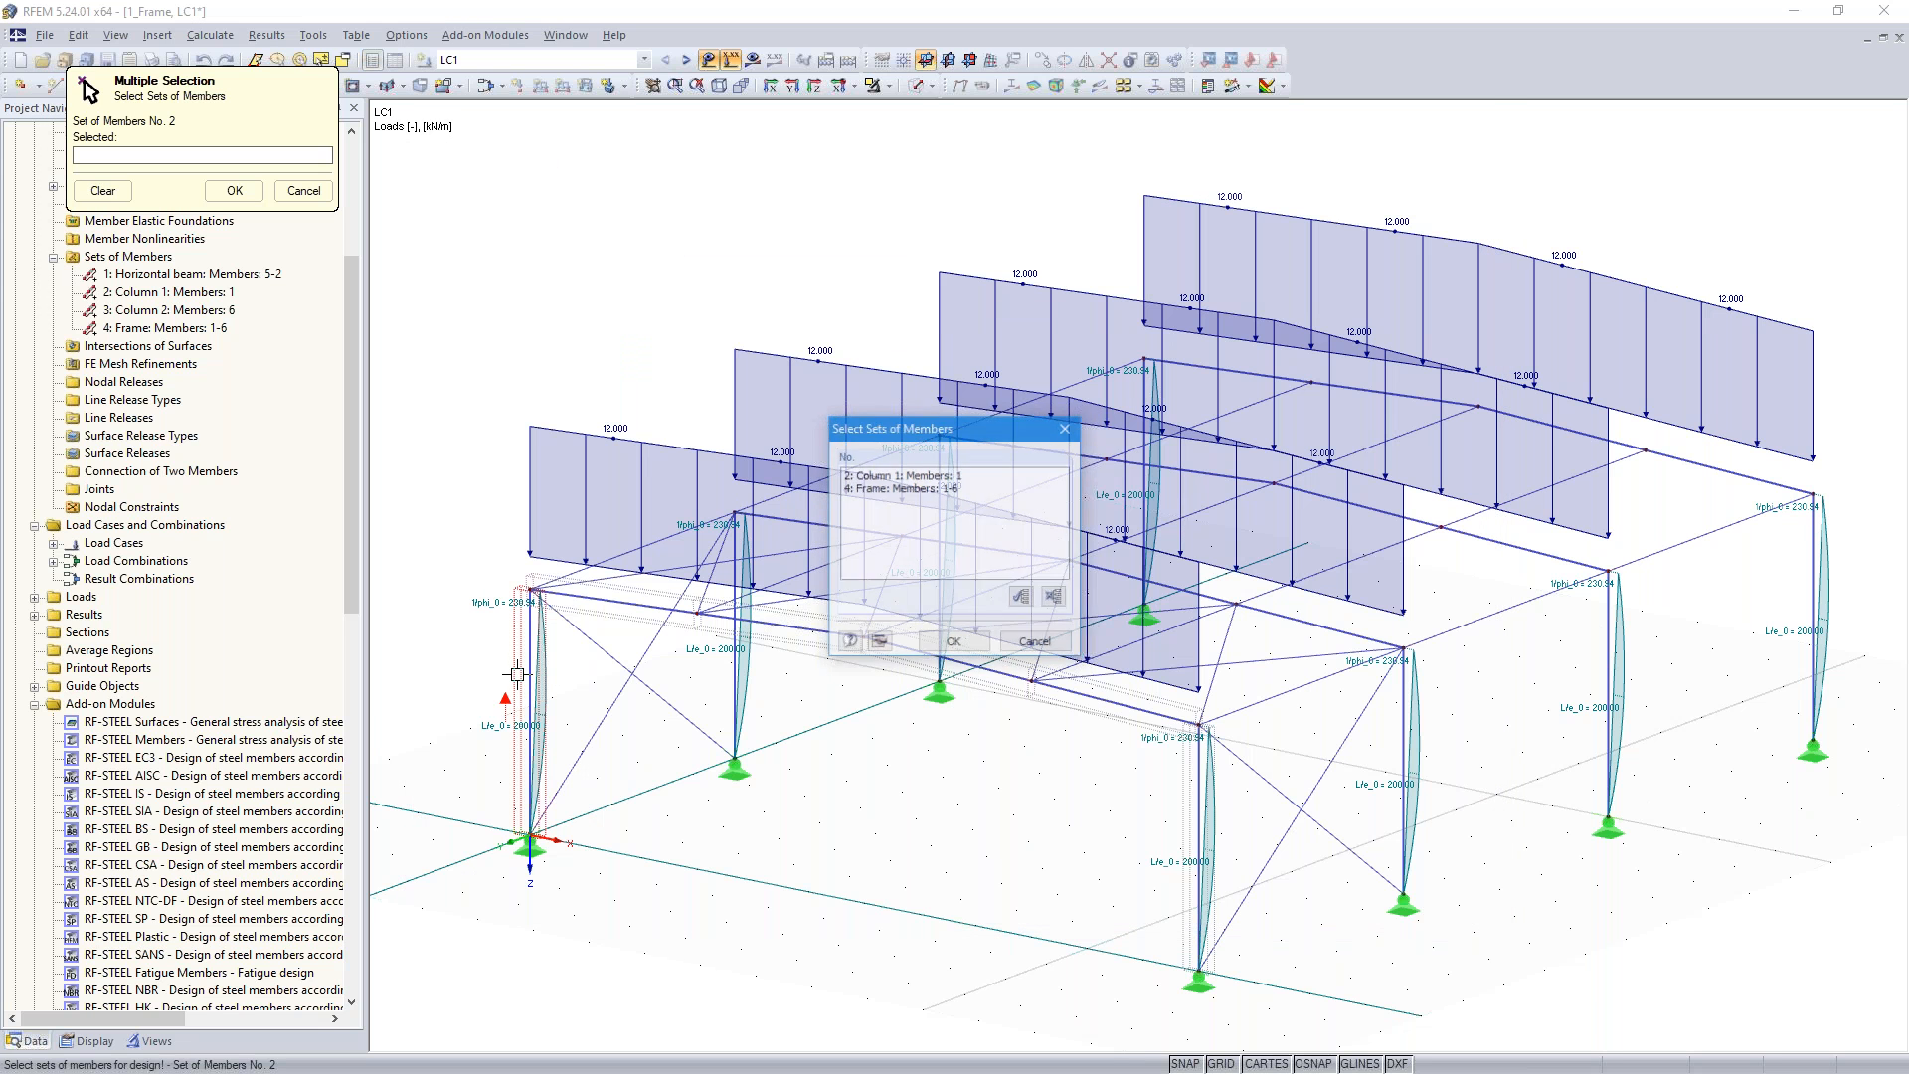
{"action": "left_click", "coordinate": [875, 475]}
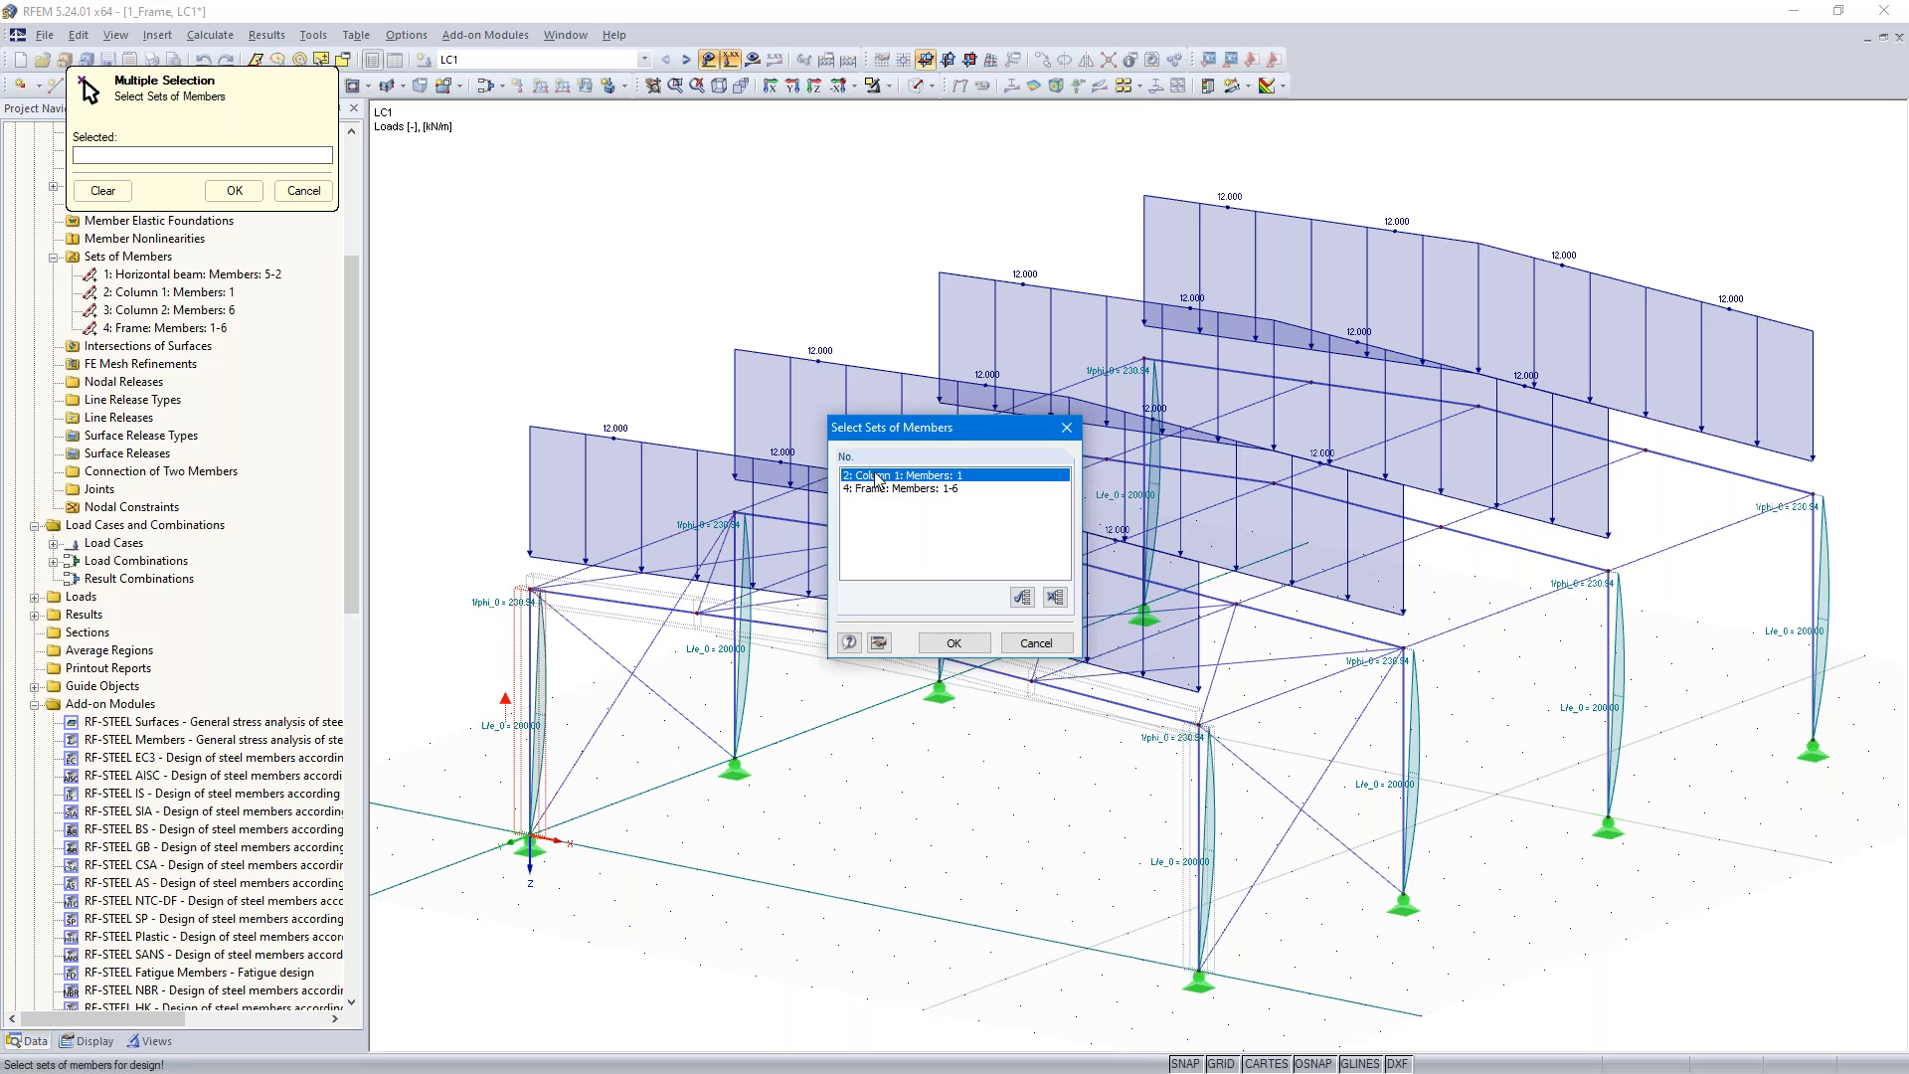
{"action": "left_click", "coordinate": [953, 644]}
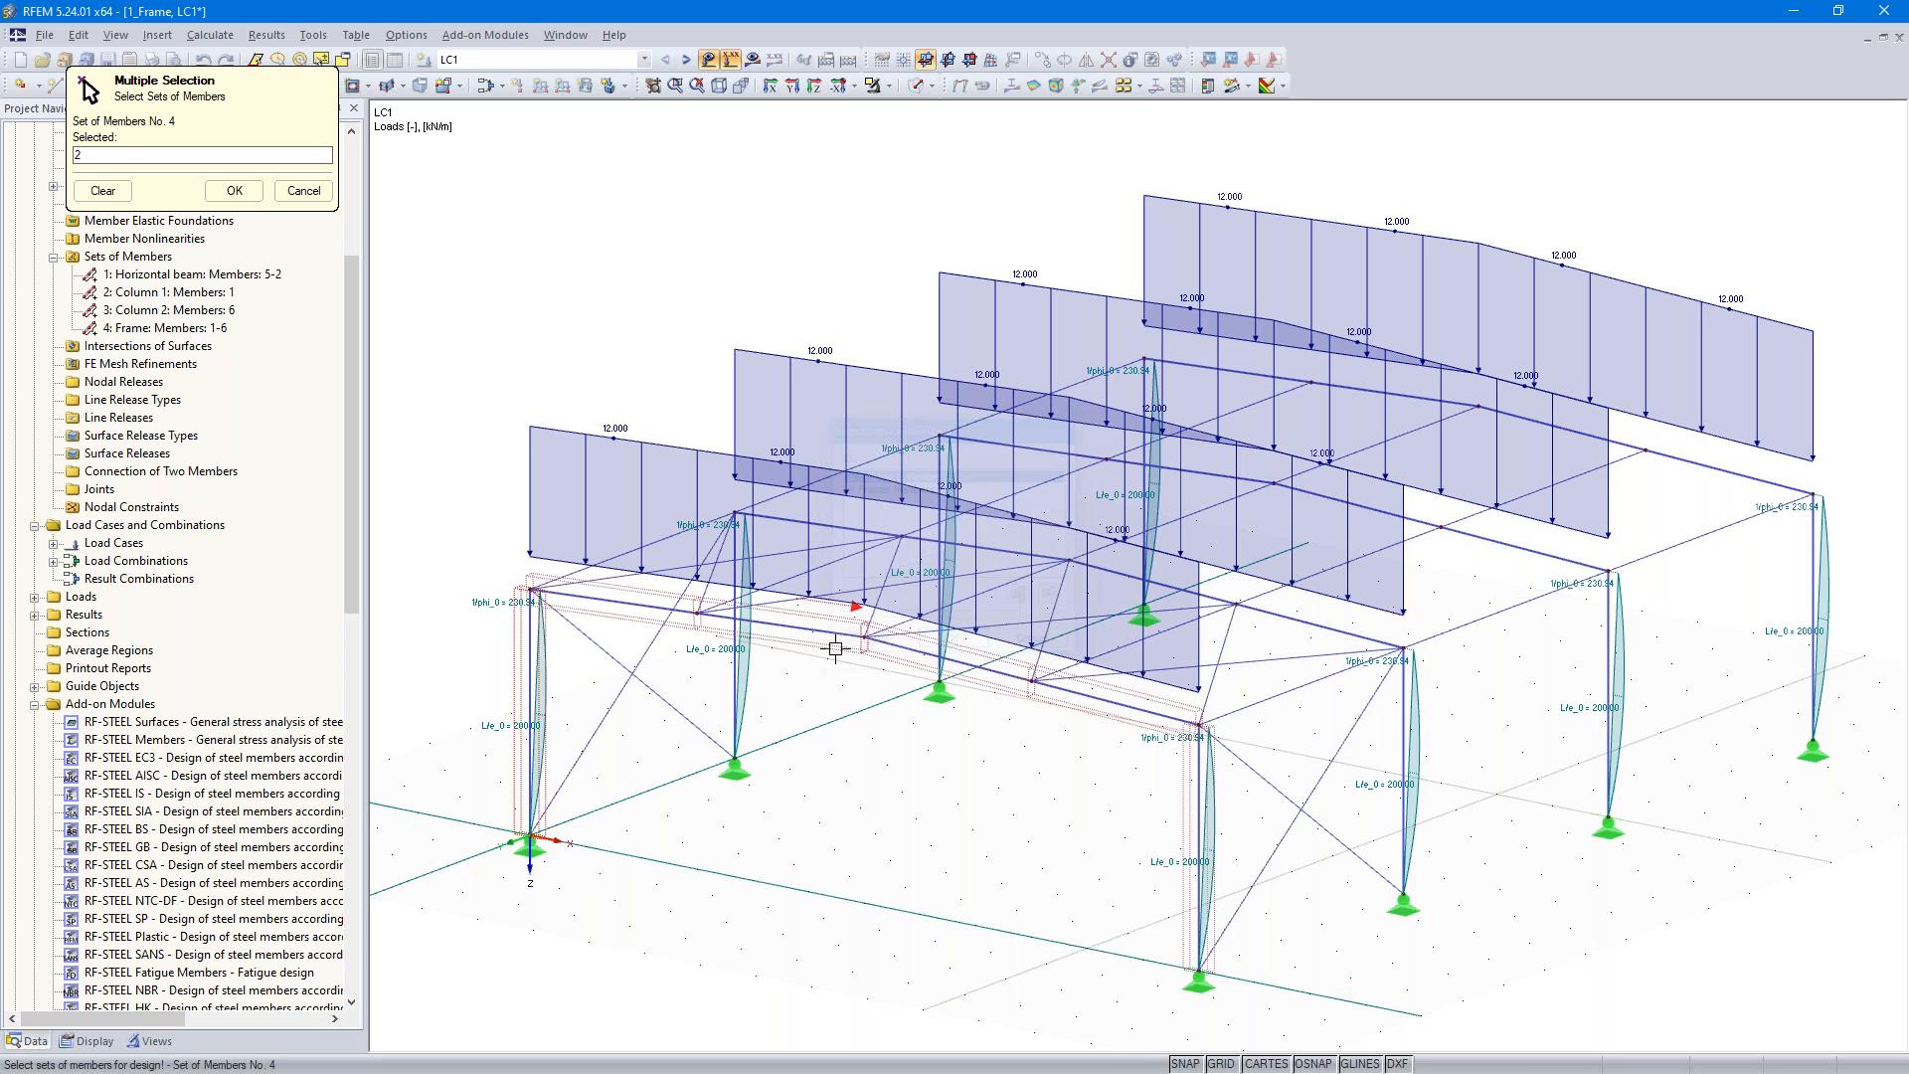
{"action": "left_click", "coordinate": [775, 609]}
{"action": "left_click", "coordinate": [907, 476]}
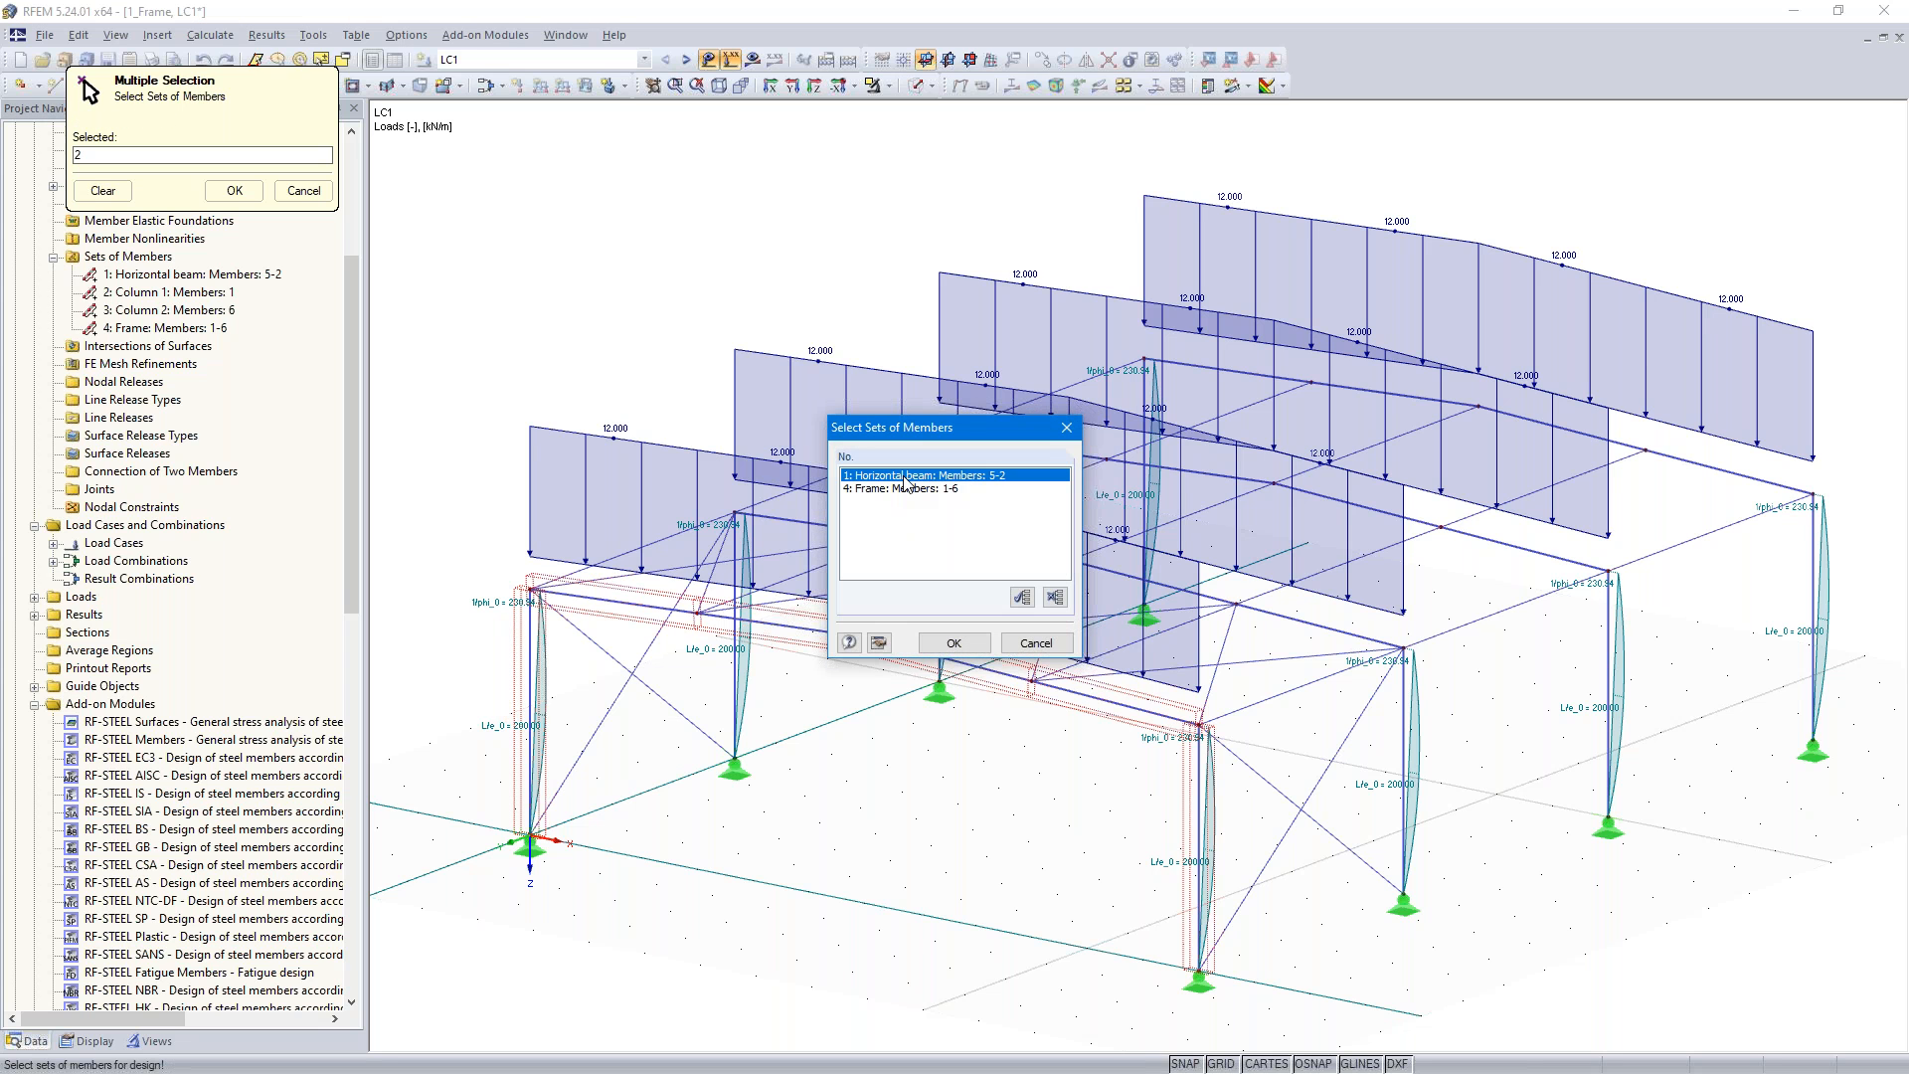
{"action": "left_click", "coordinate": [954, 643]}
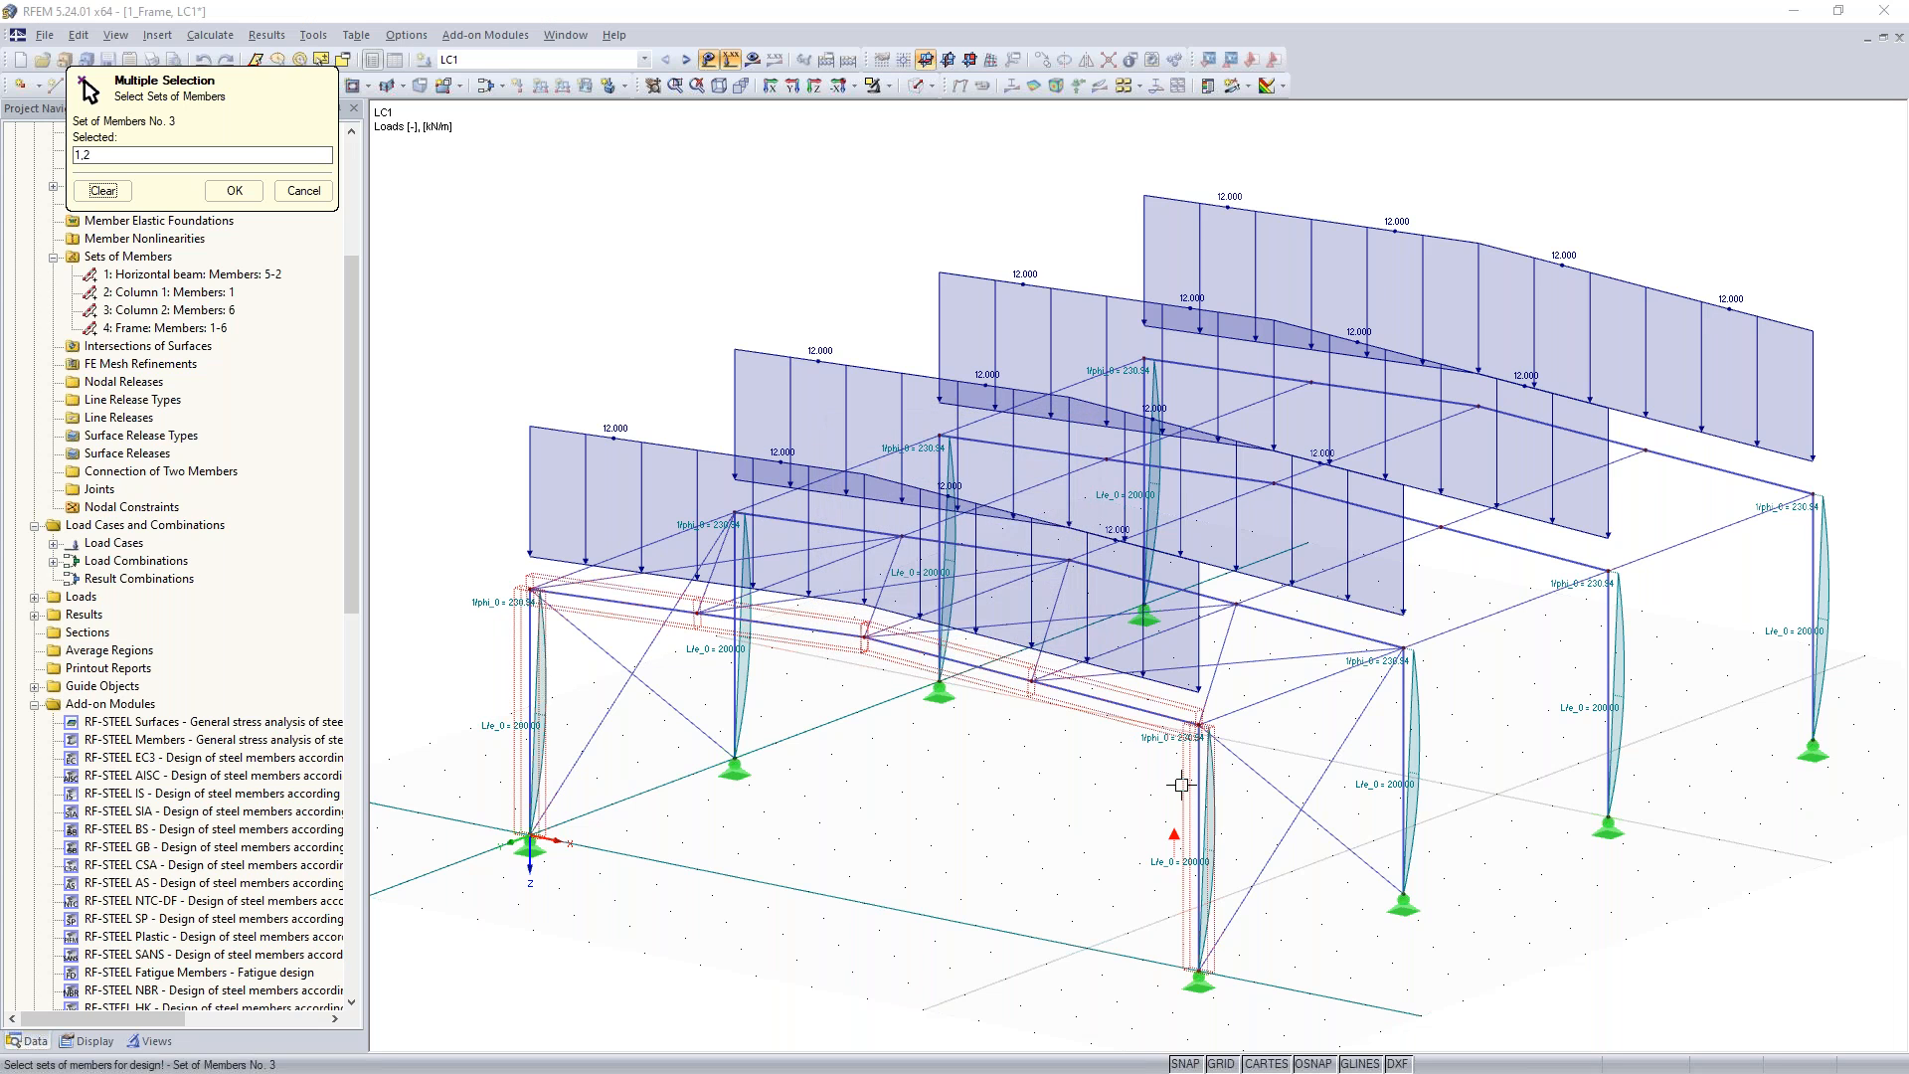
{"action": "left_click", "coordinate": [1181, 785]}
{"action": "left_click", "coordinate": [890, 478]}
{"action": "left_click", "coordinate": [983, 650]}
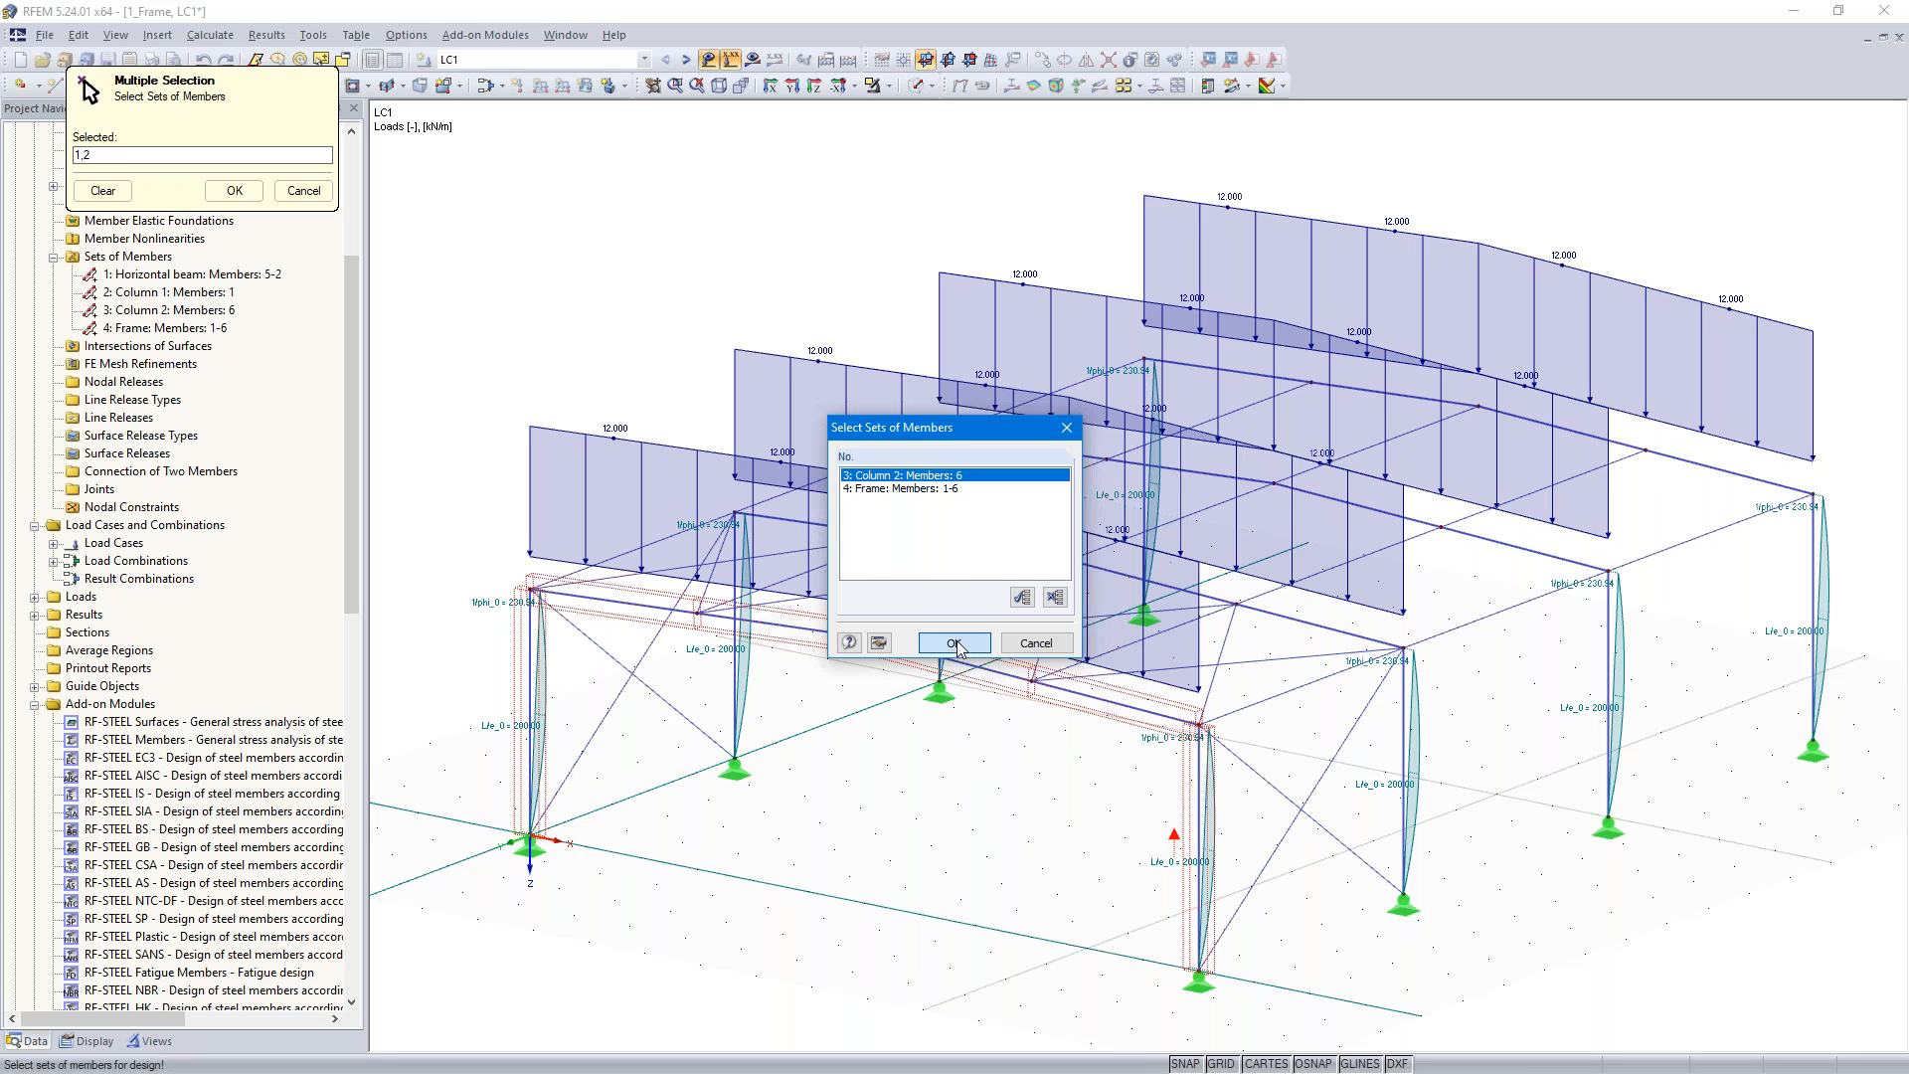
{"action": "left_click", "coordinate": [231, 190]}
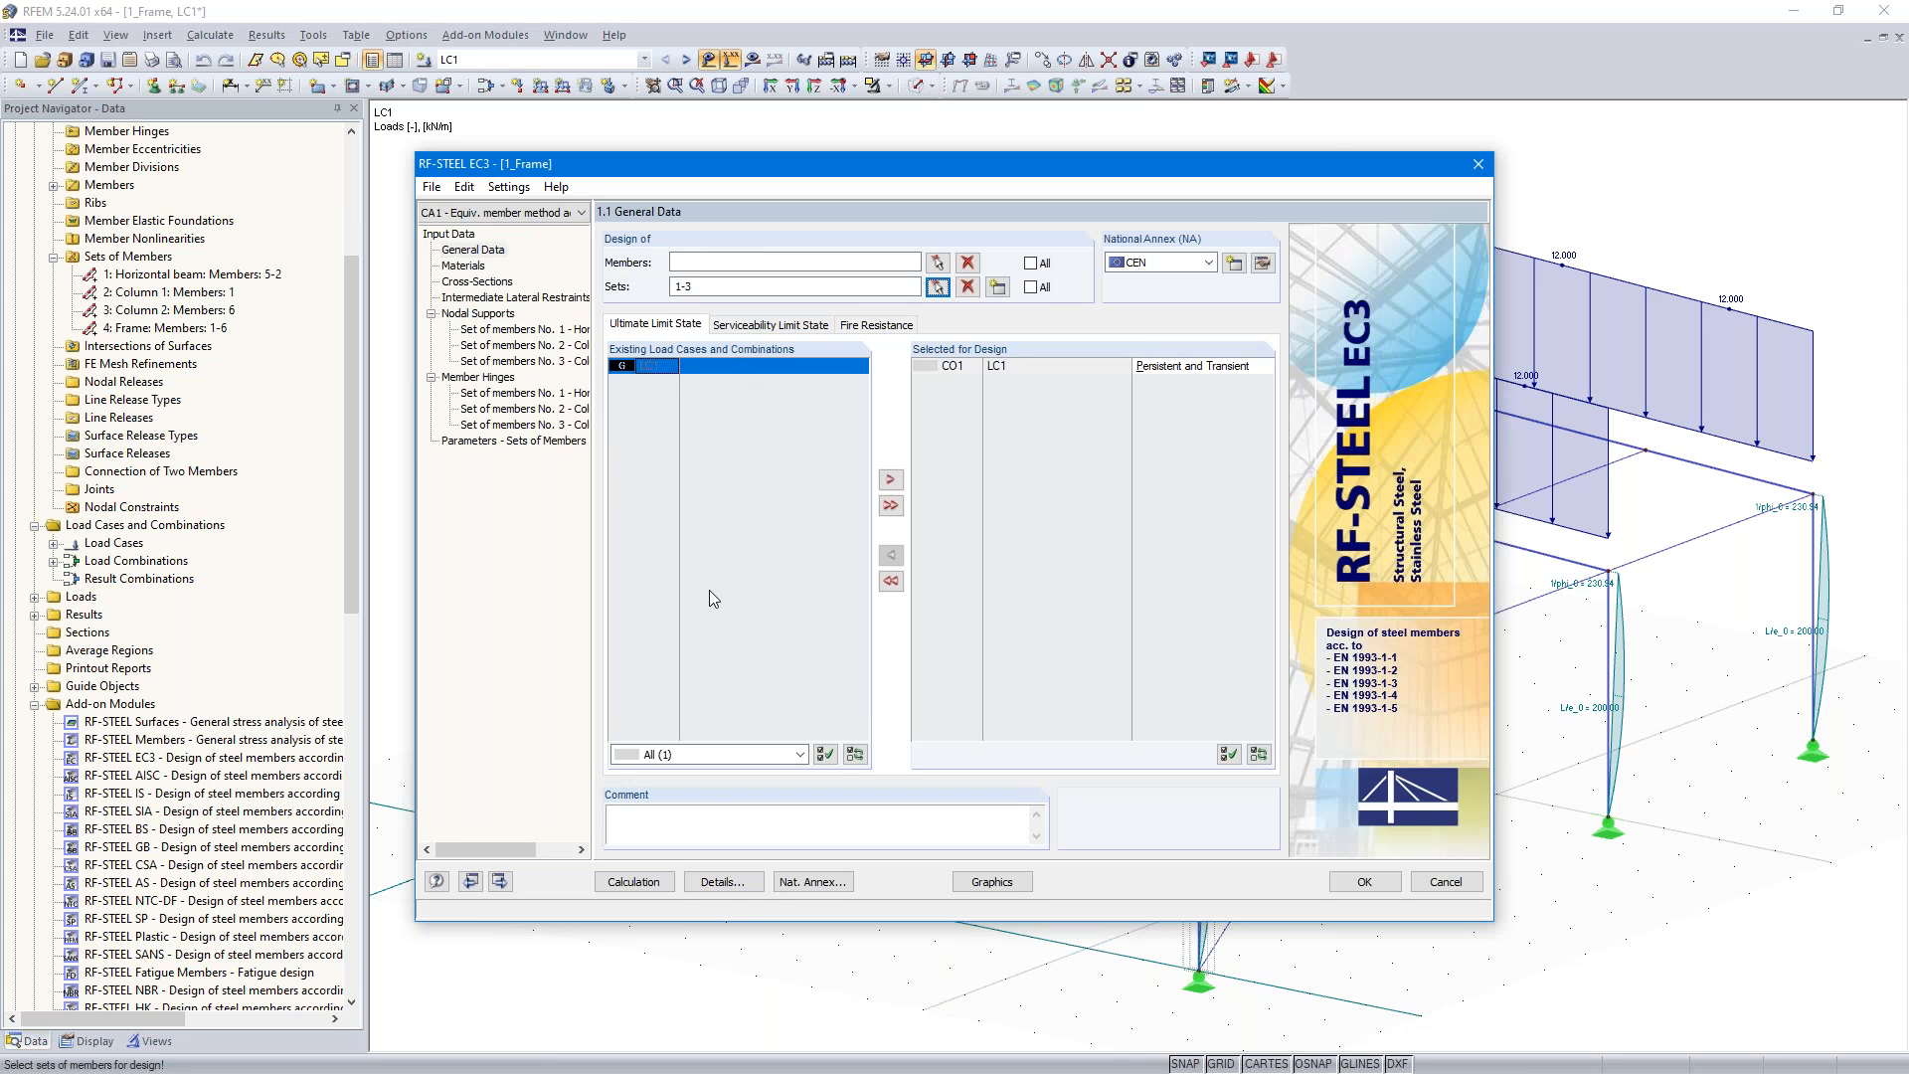
- In the design details, set the stability analysis of sets of members to 6.3.1 ... 6.3.3 (Equivalent Member Method)
{"action": "left_click", "coordinate": [723, 882]}
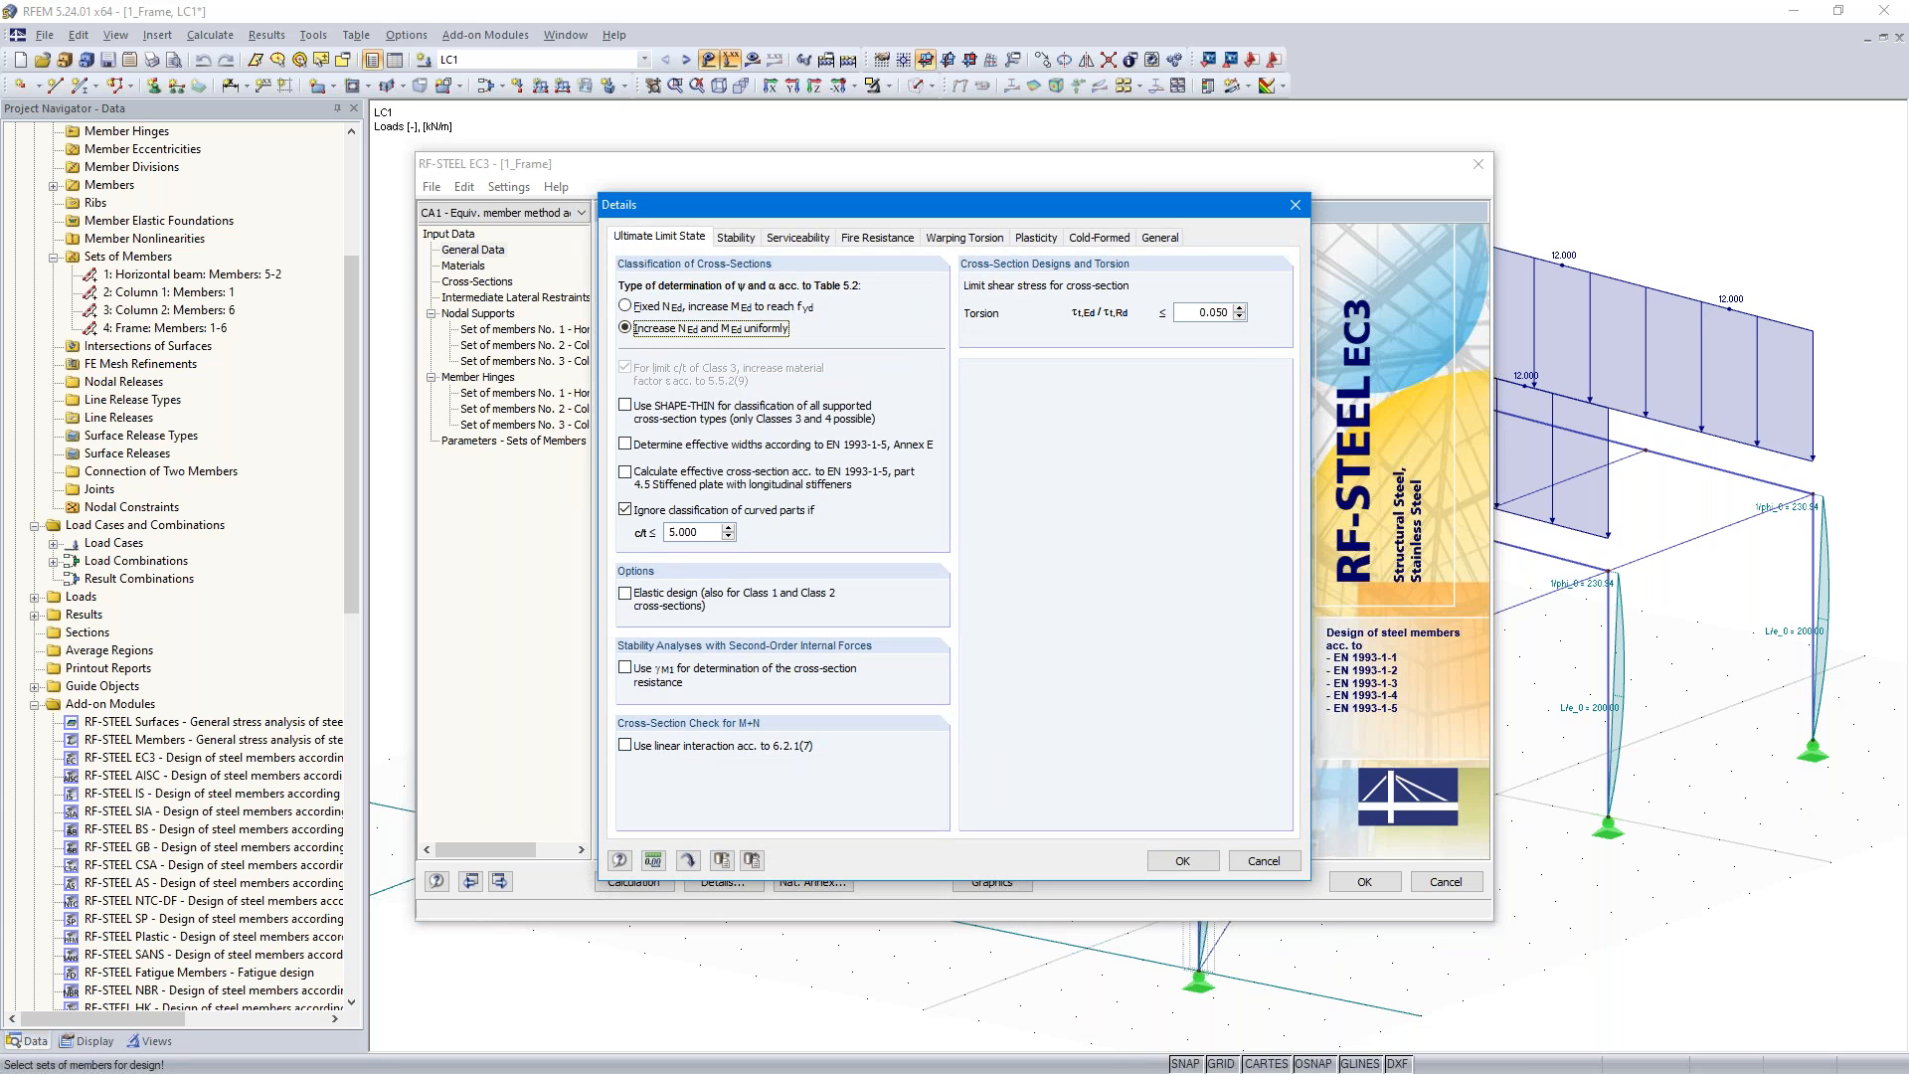
{"action": "left_click", "coordinate": [626, 593]}
{"action": "left_click", "coordinate": [625, 594]}
{"action": "left_click", "coordinate": [734, 238]}
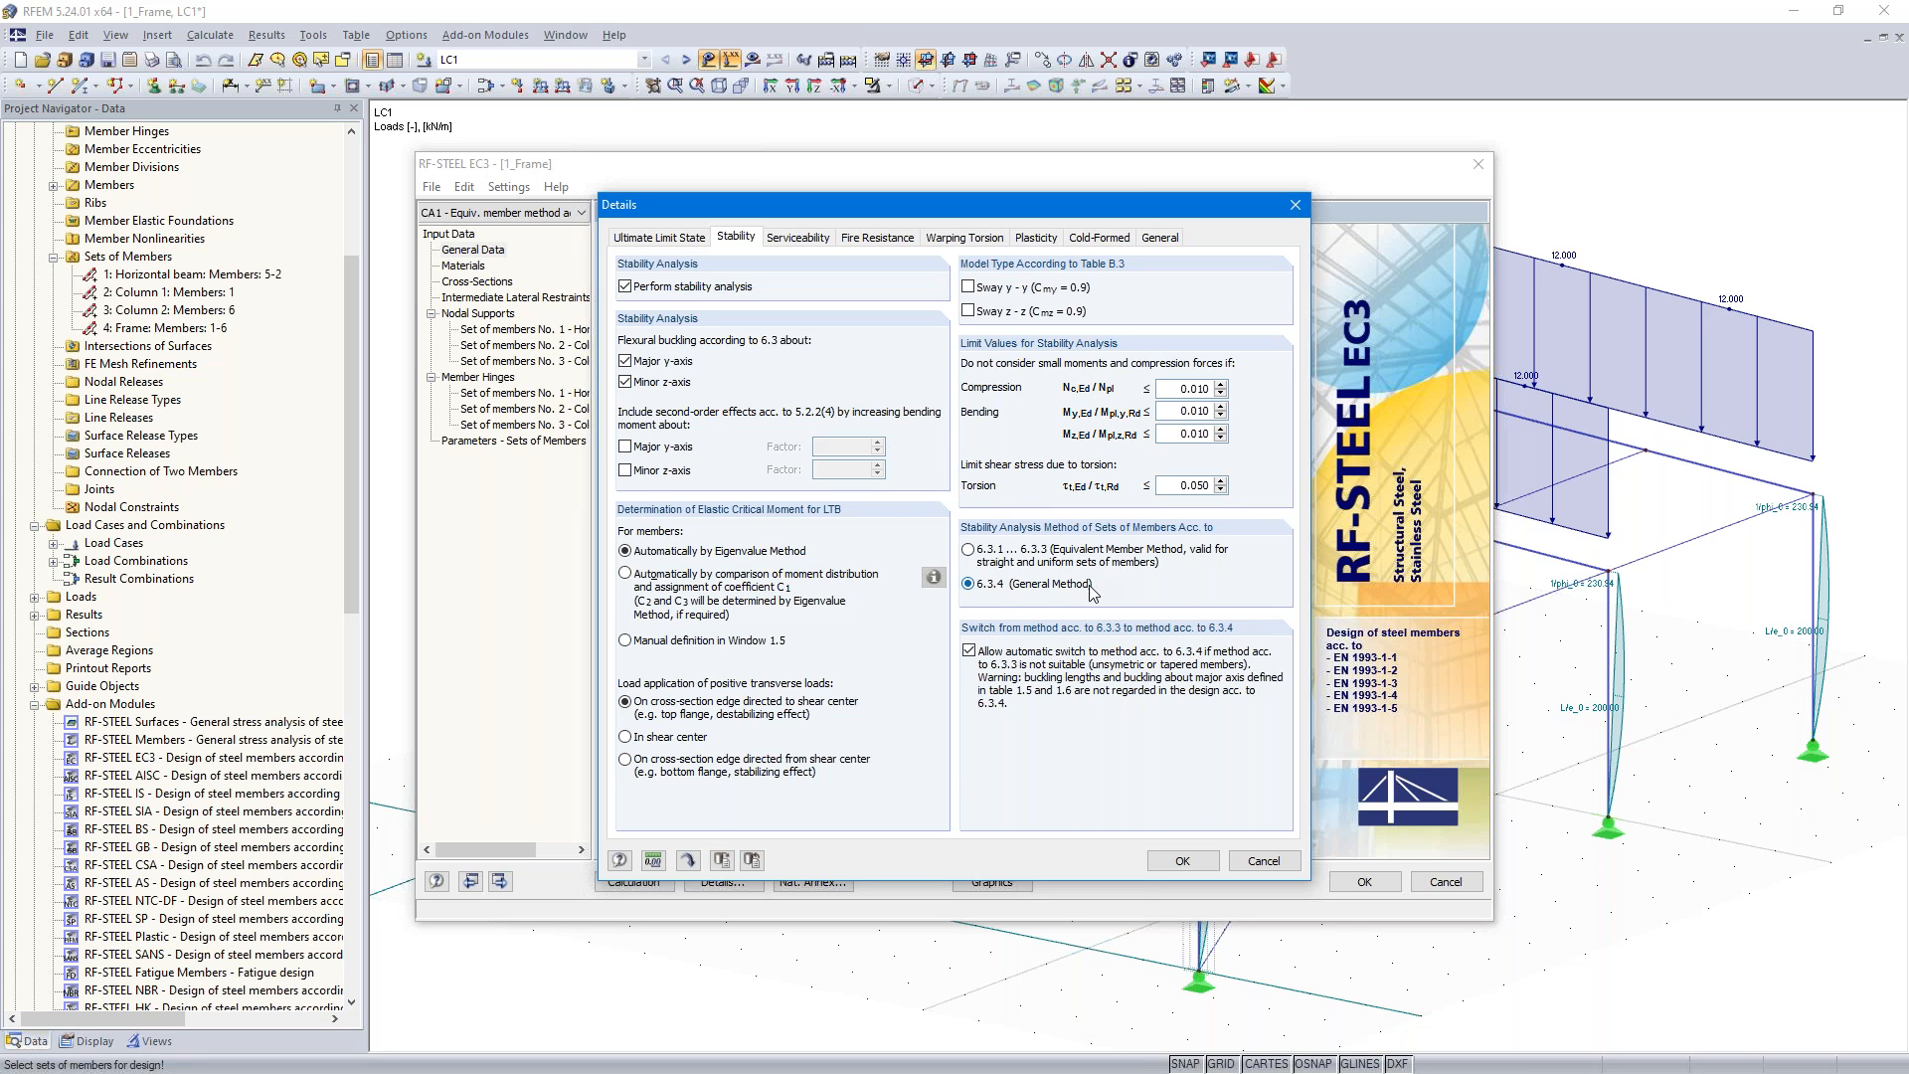
{"action": "left_click", "coordinate": [969, 554]}
{"action": "left_click", "coordinate": [1185, 861]}
{"action": "left_click", "coordinate": [636, 370]}
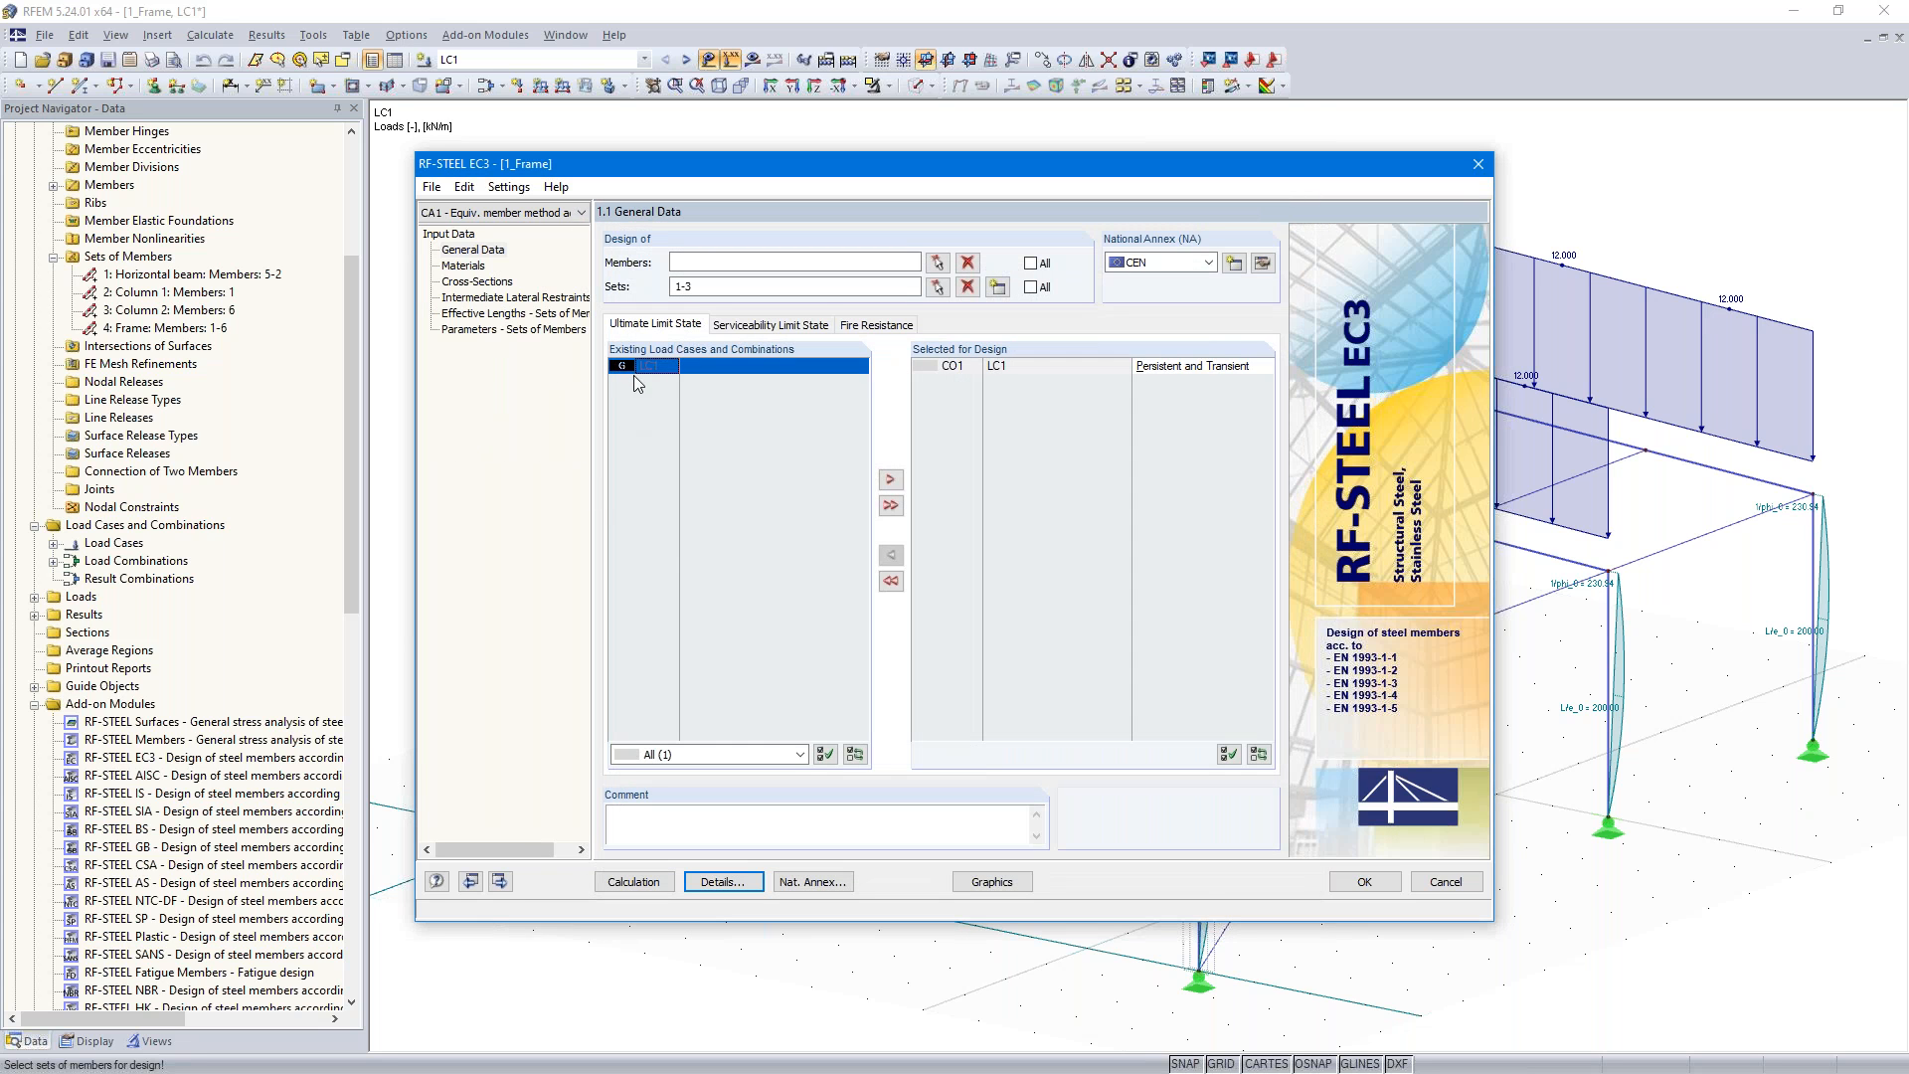
- Review the material and cross-section data up to the intermediate lateral restraints, and move the module window clear of the front frame
{"action": "left_click", "coordinate": [499, 882]}
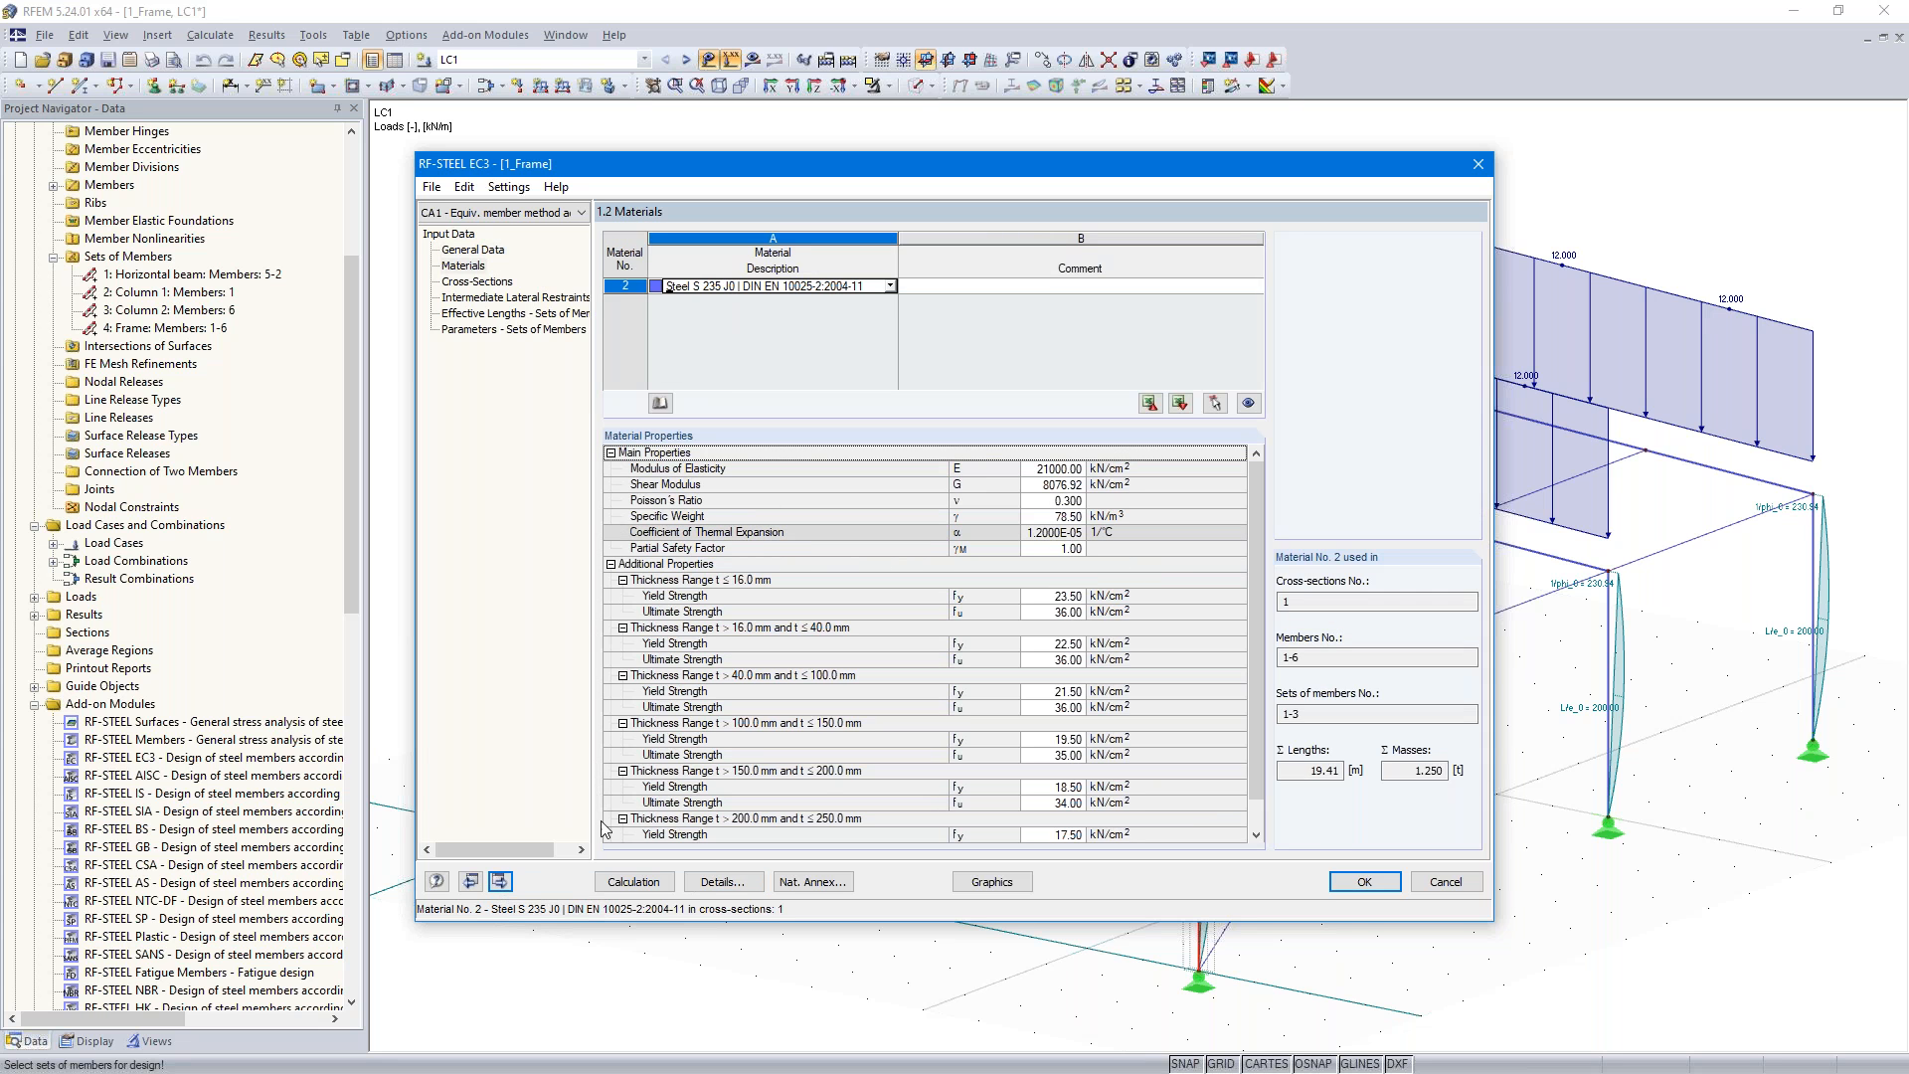
{"action": "left_click", "coordinate": [499, 882]}
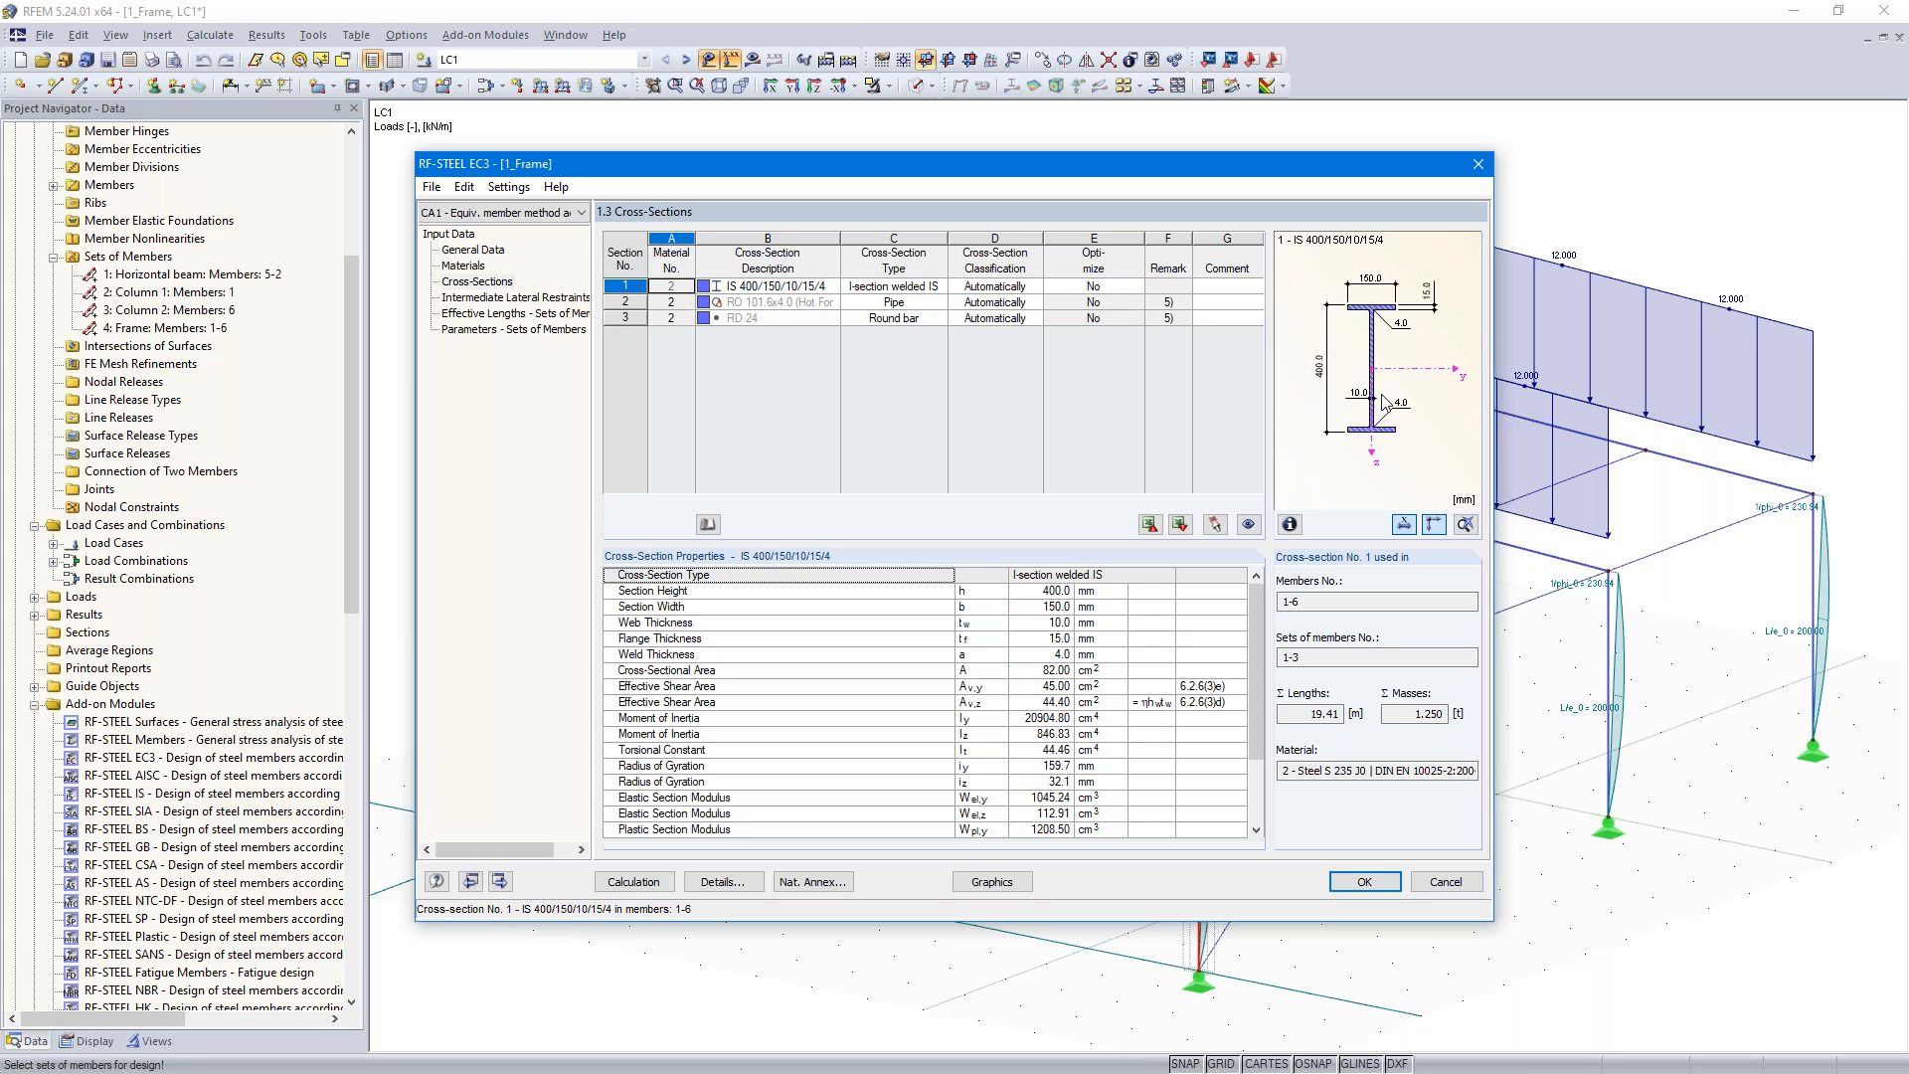
{"action": "left_click", "coordinate": [500, 881]}
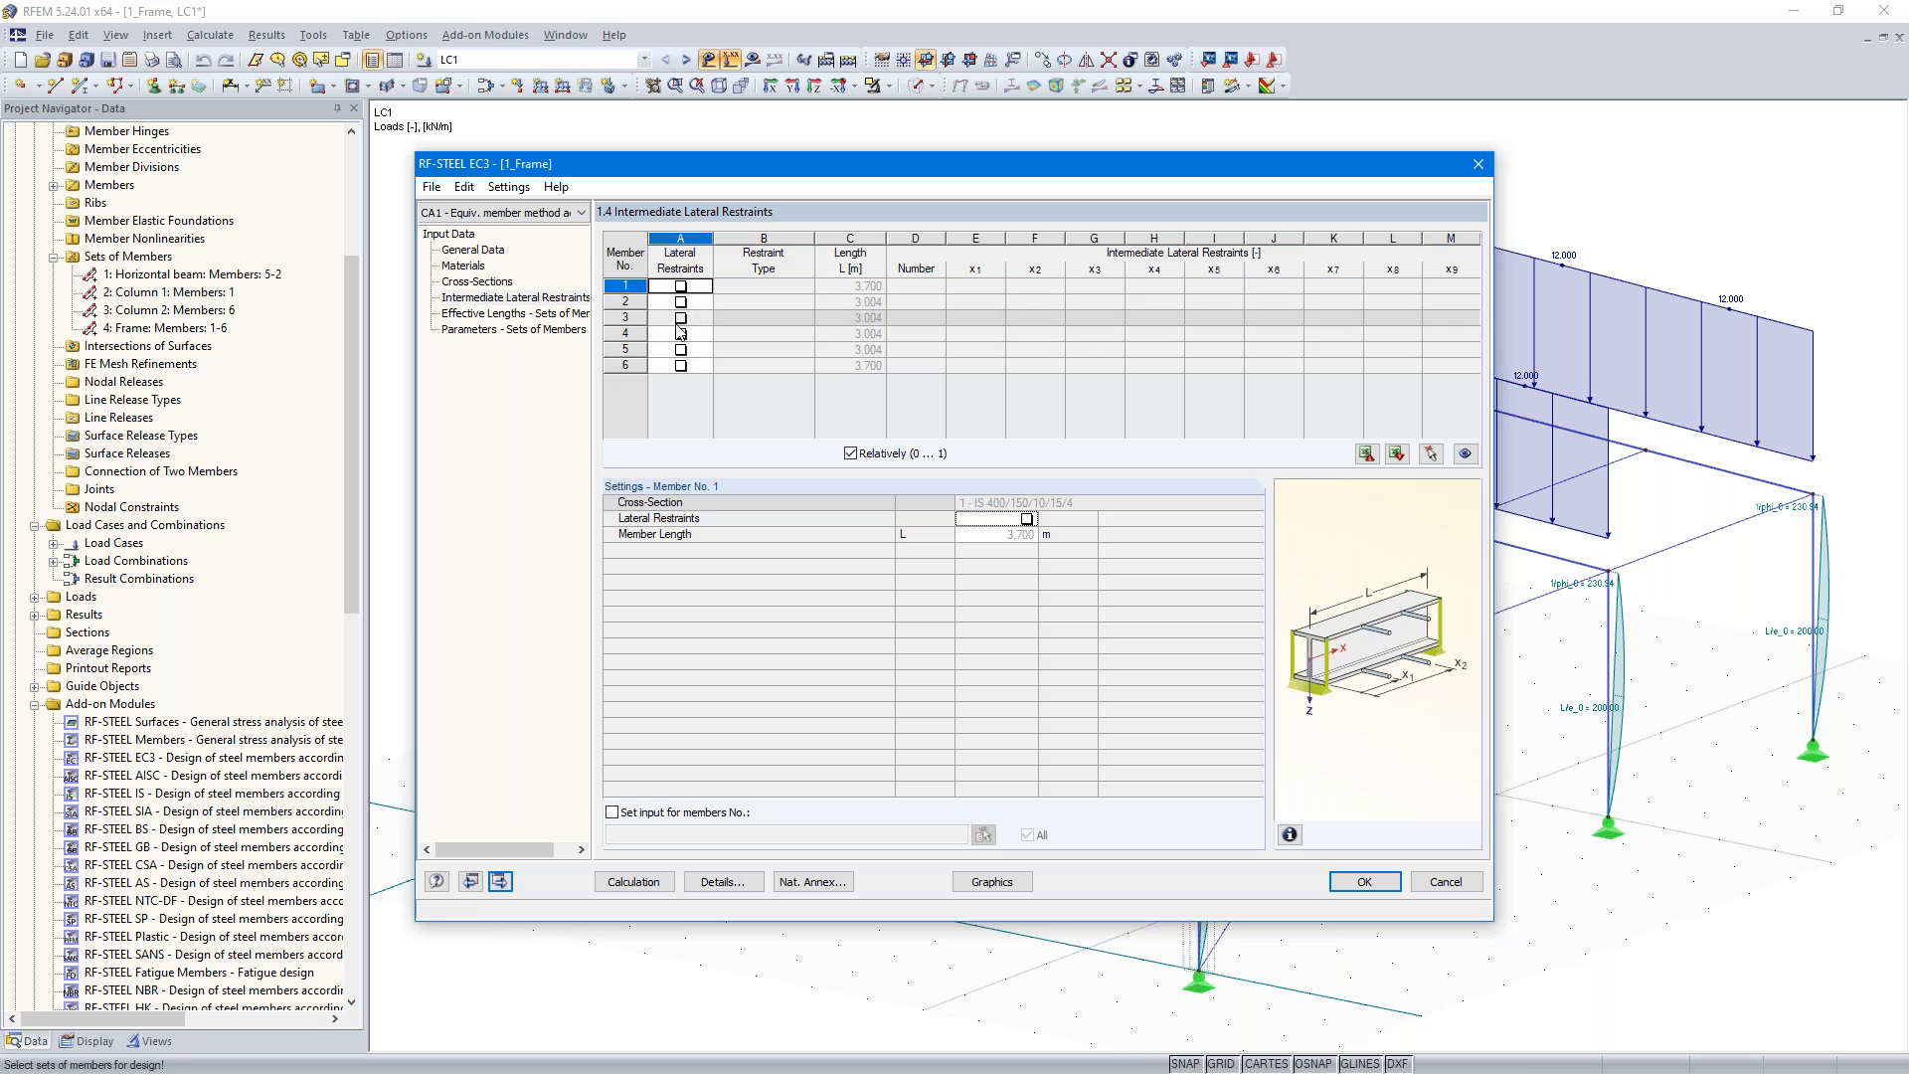
{"action": "left_click_drag", "start_coordinate": [933, 176], "coordinate": [720, 777]}
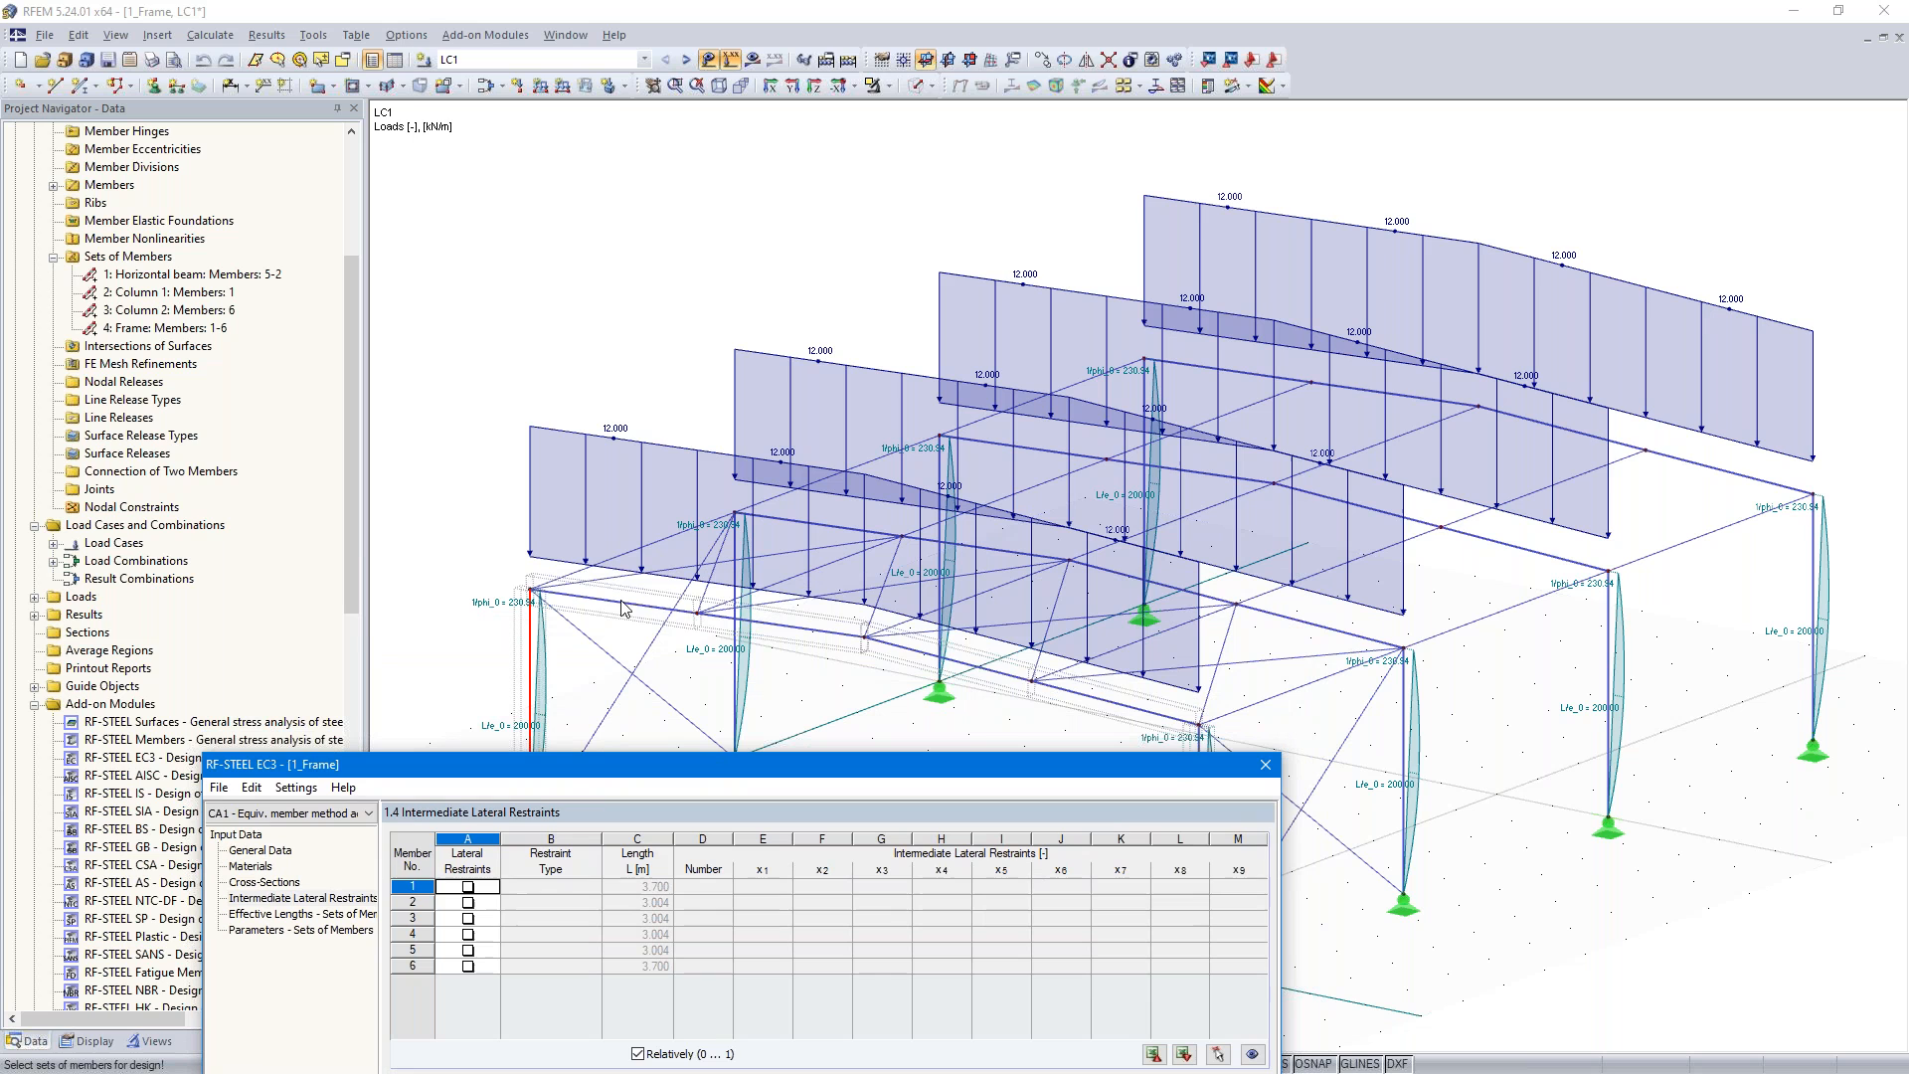
- Locate members 2, 3 and 4 in the model and assign intermediate lateral restraints to members 2-4 together
{"action": "left_click", "coordinate": [502, 902]}
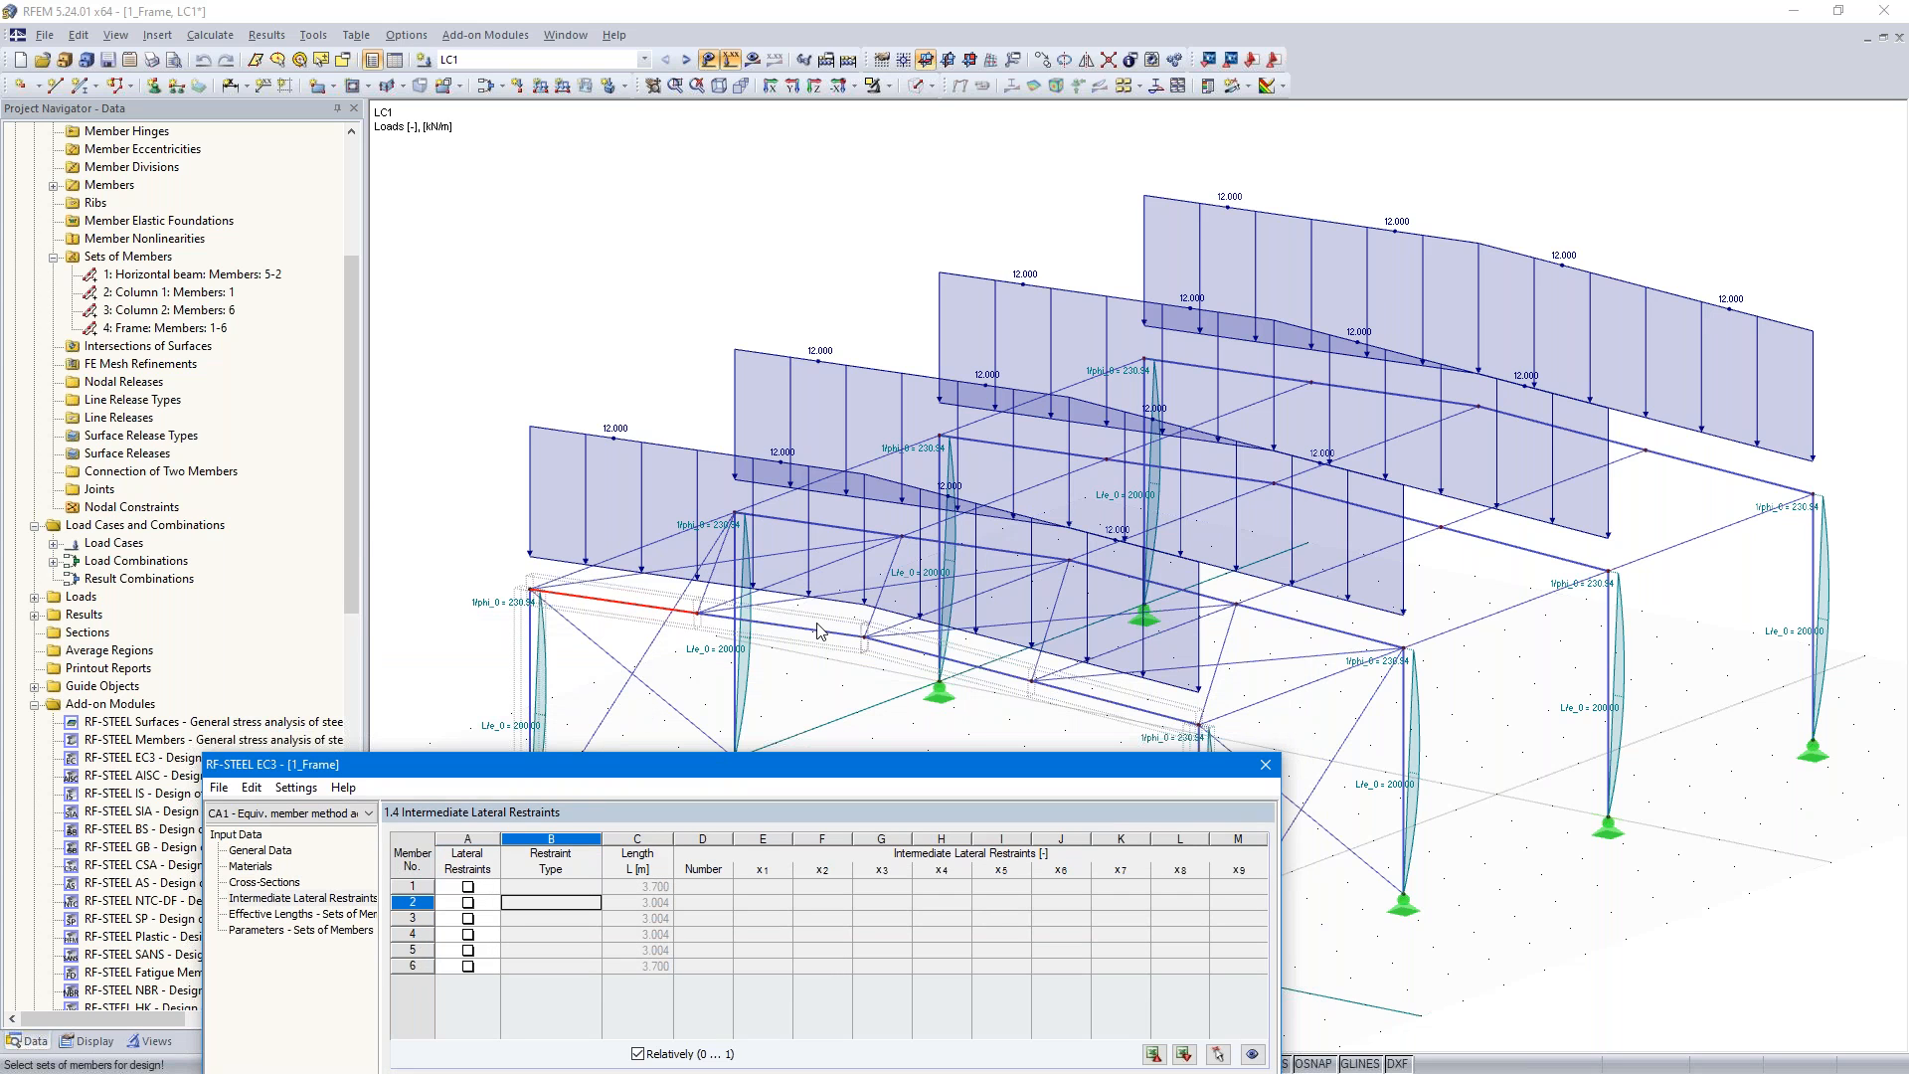
{"action": "left_click", "coordinate": [535, 917]}
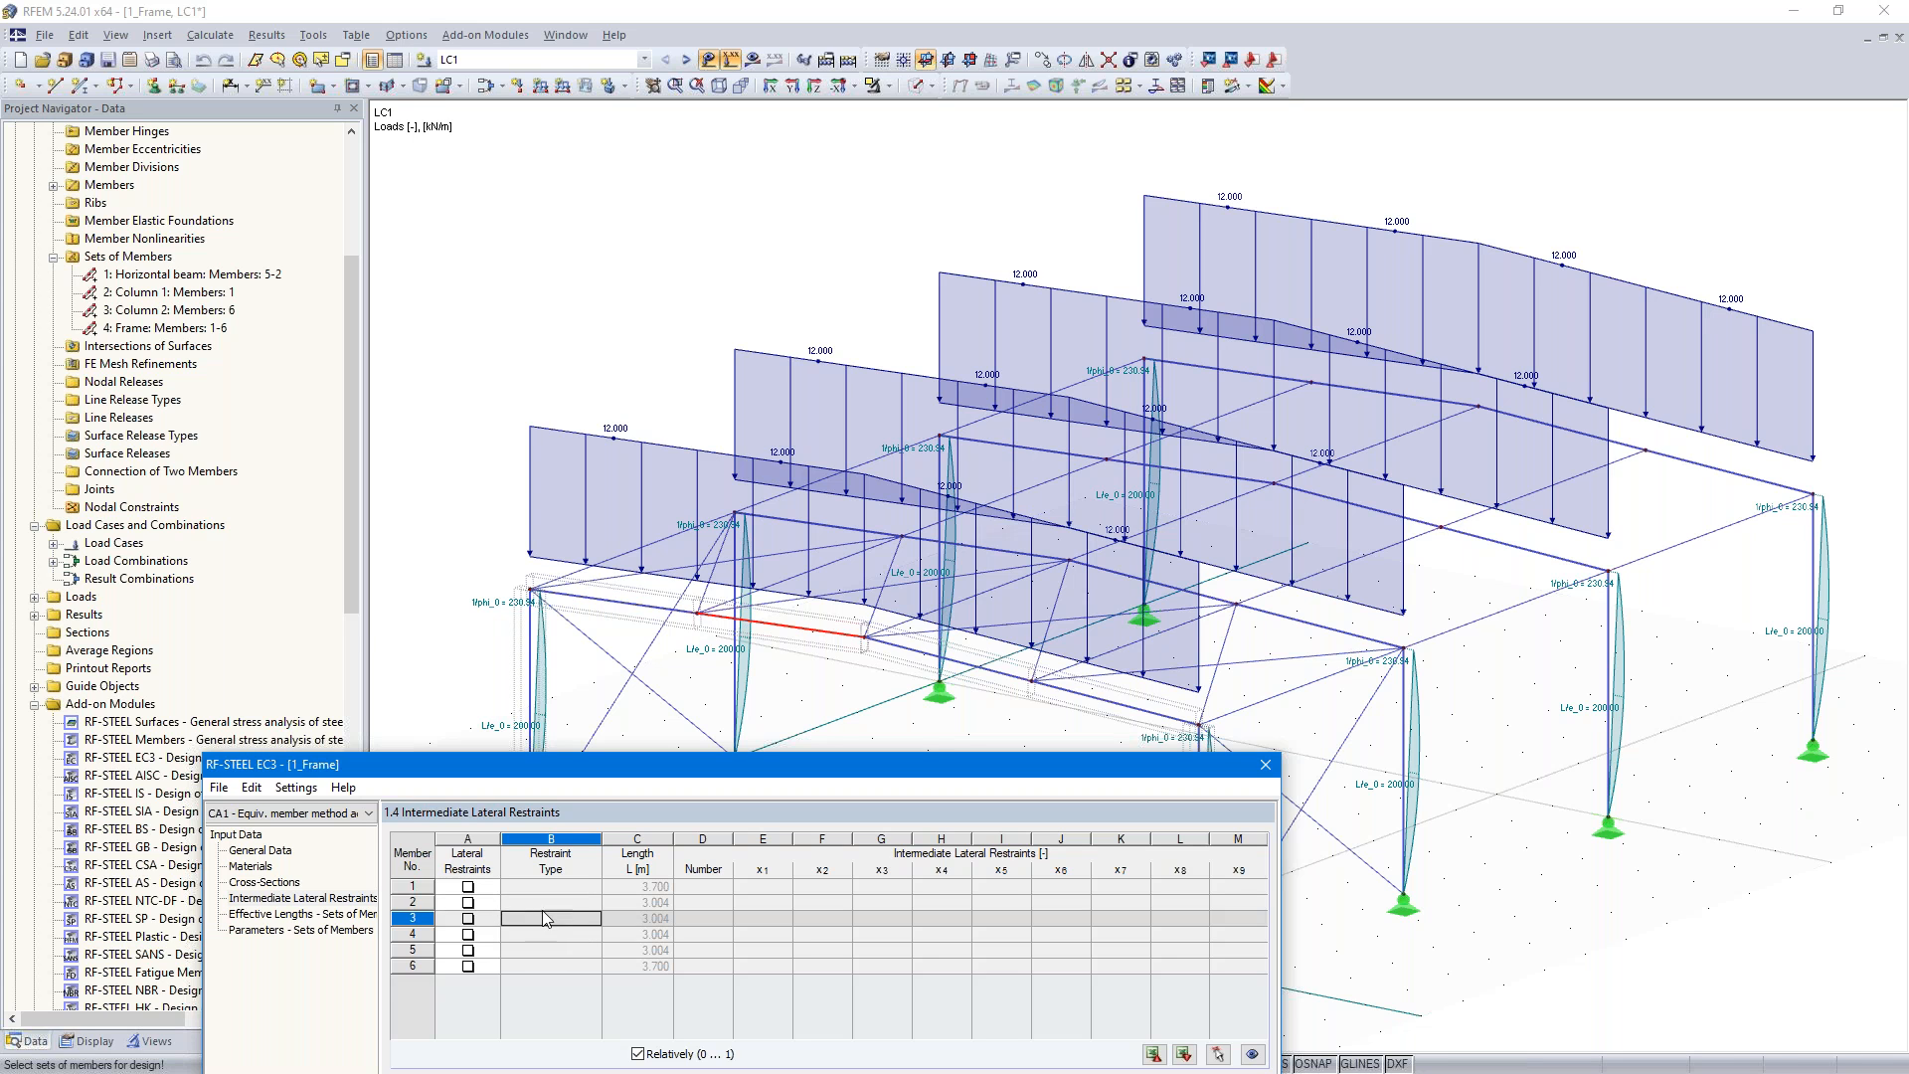
{"action": "left_click", "coordinate": [542, 934]}
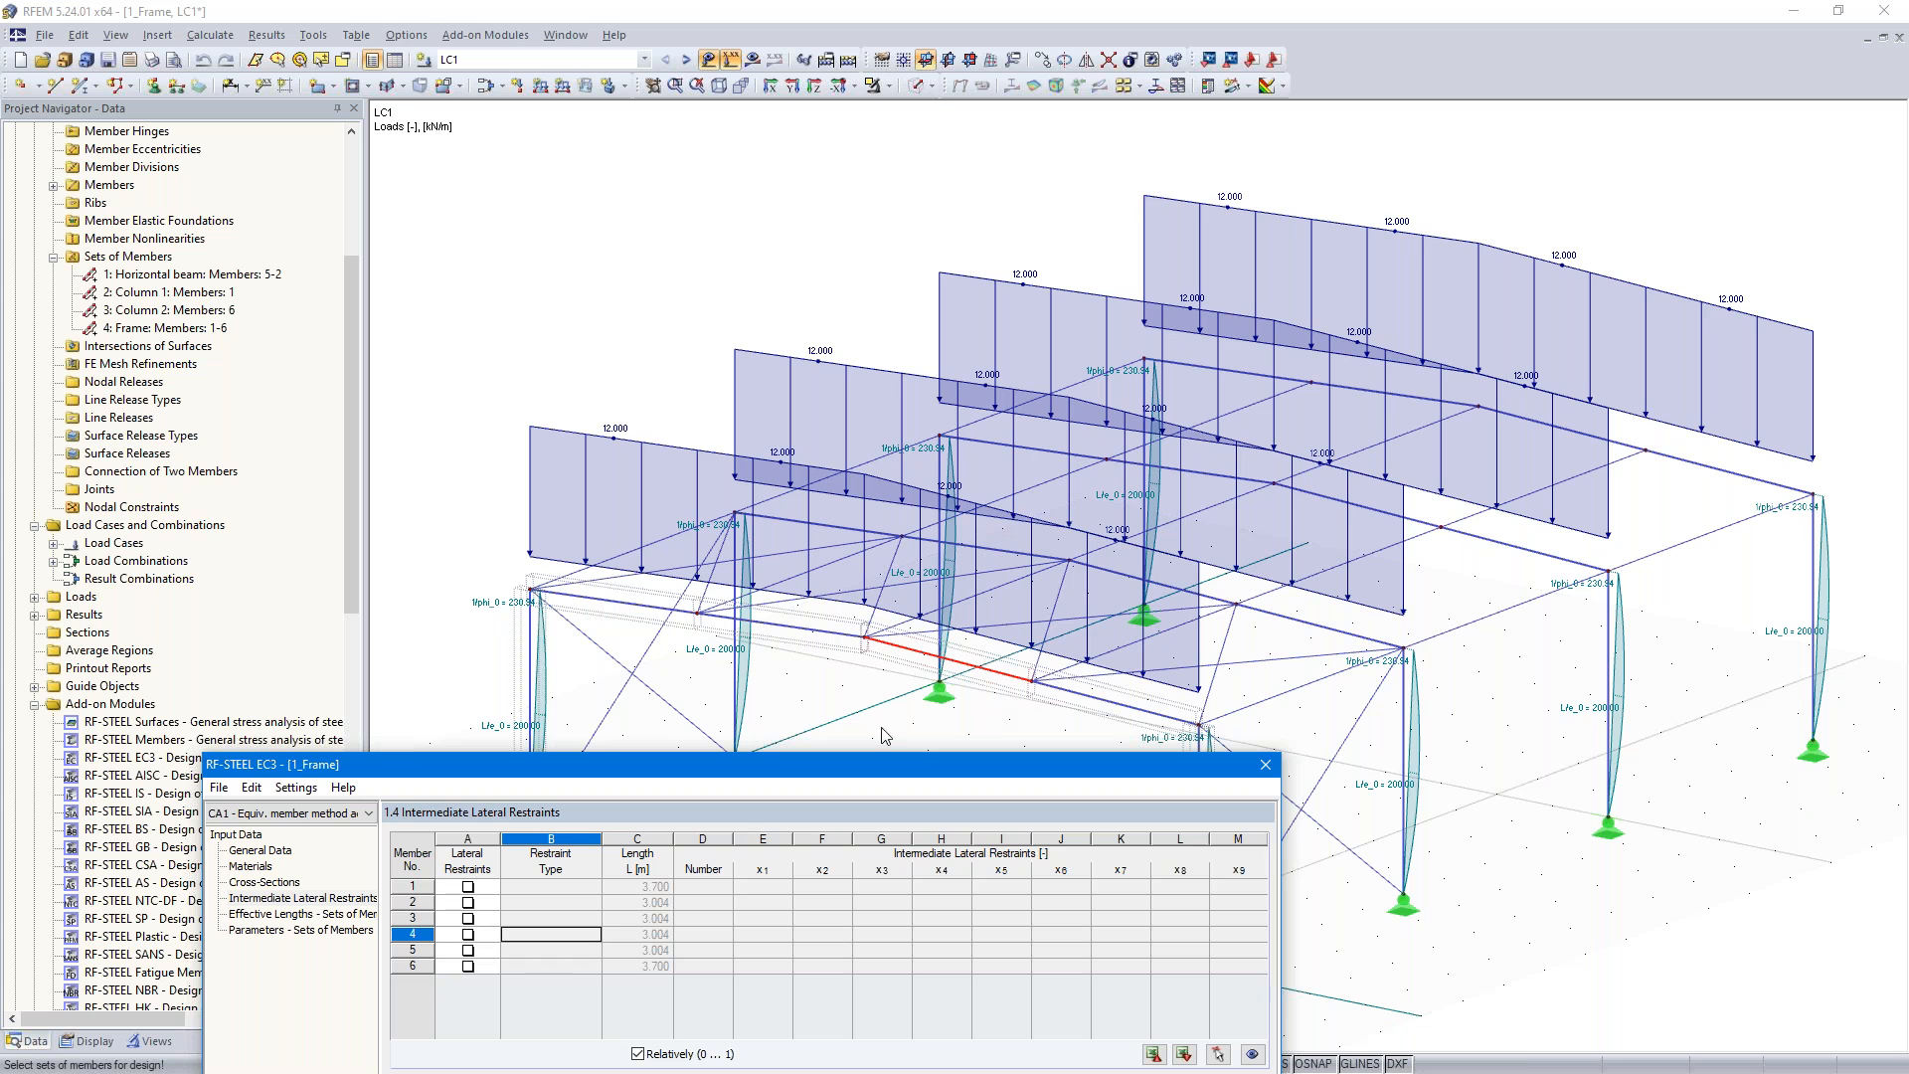
{"action": "left_click_drag", "start_coordinate": [755, 770], "coordinate": [1000, 173]}
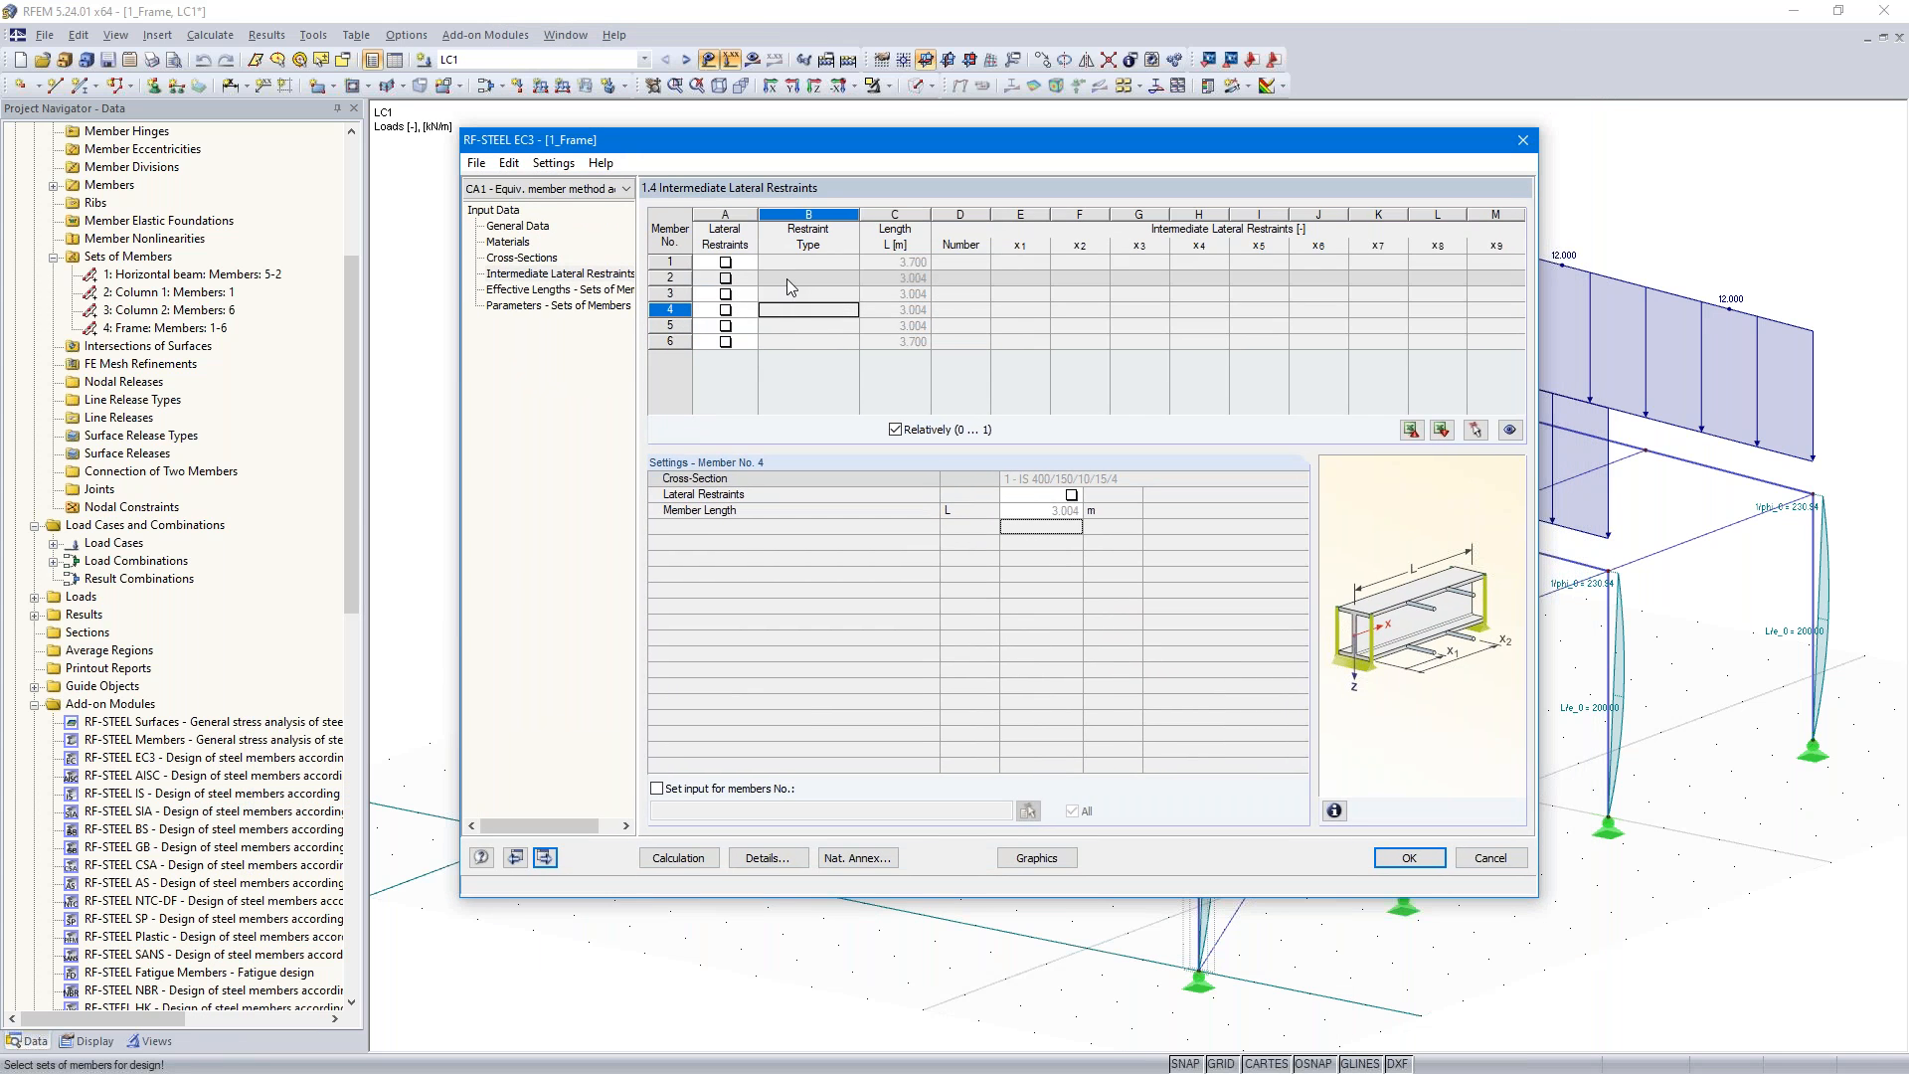
{"action": "left_click", "coordinate": [786, 278]}
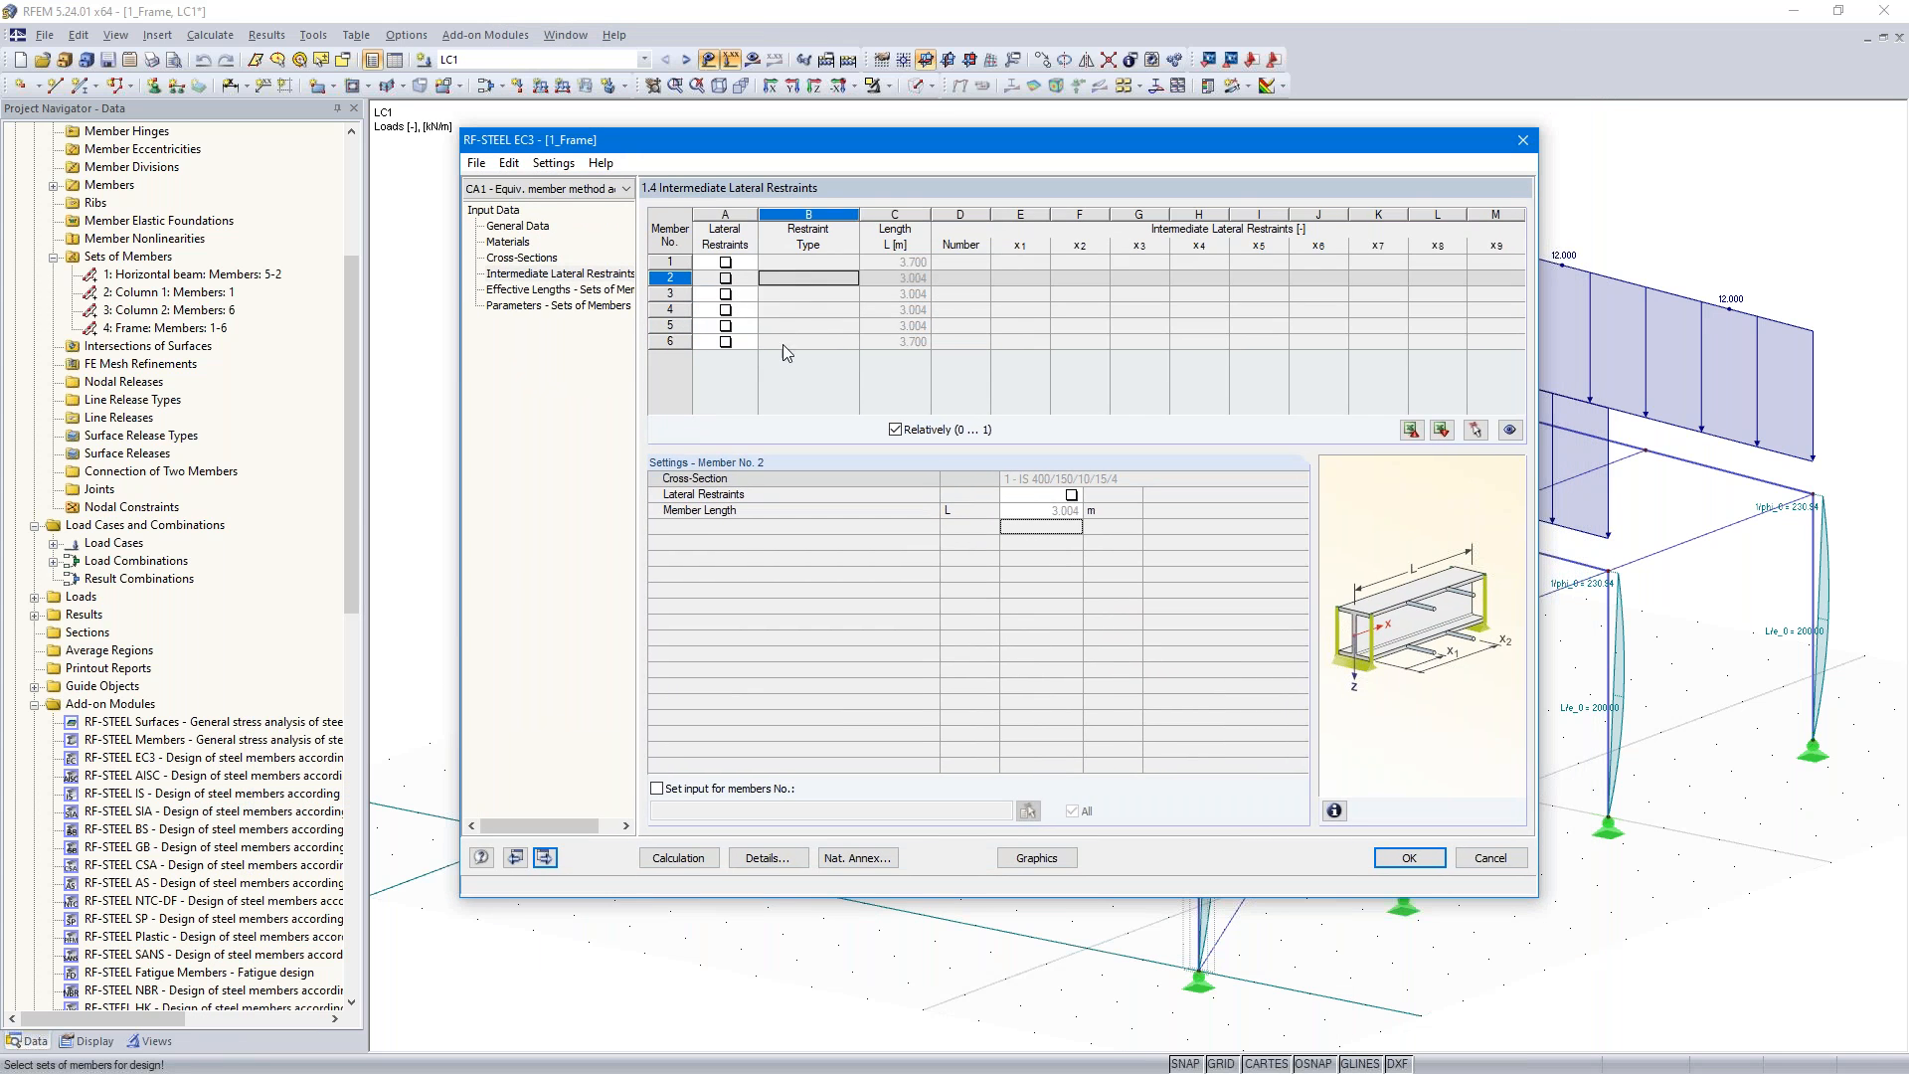
{"action": "left_click", "coordinate": [657, 789]}
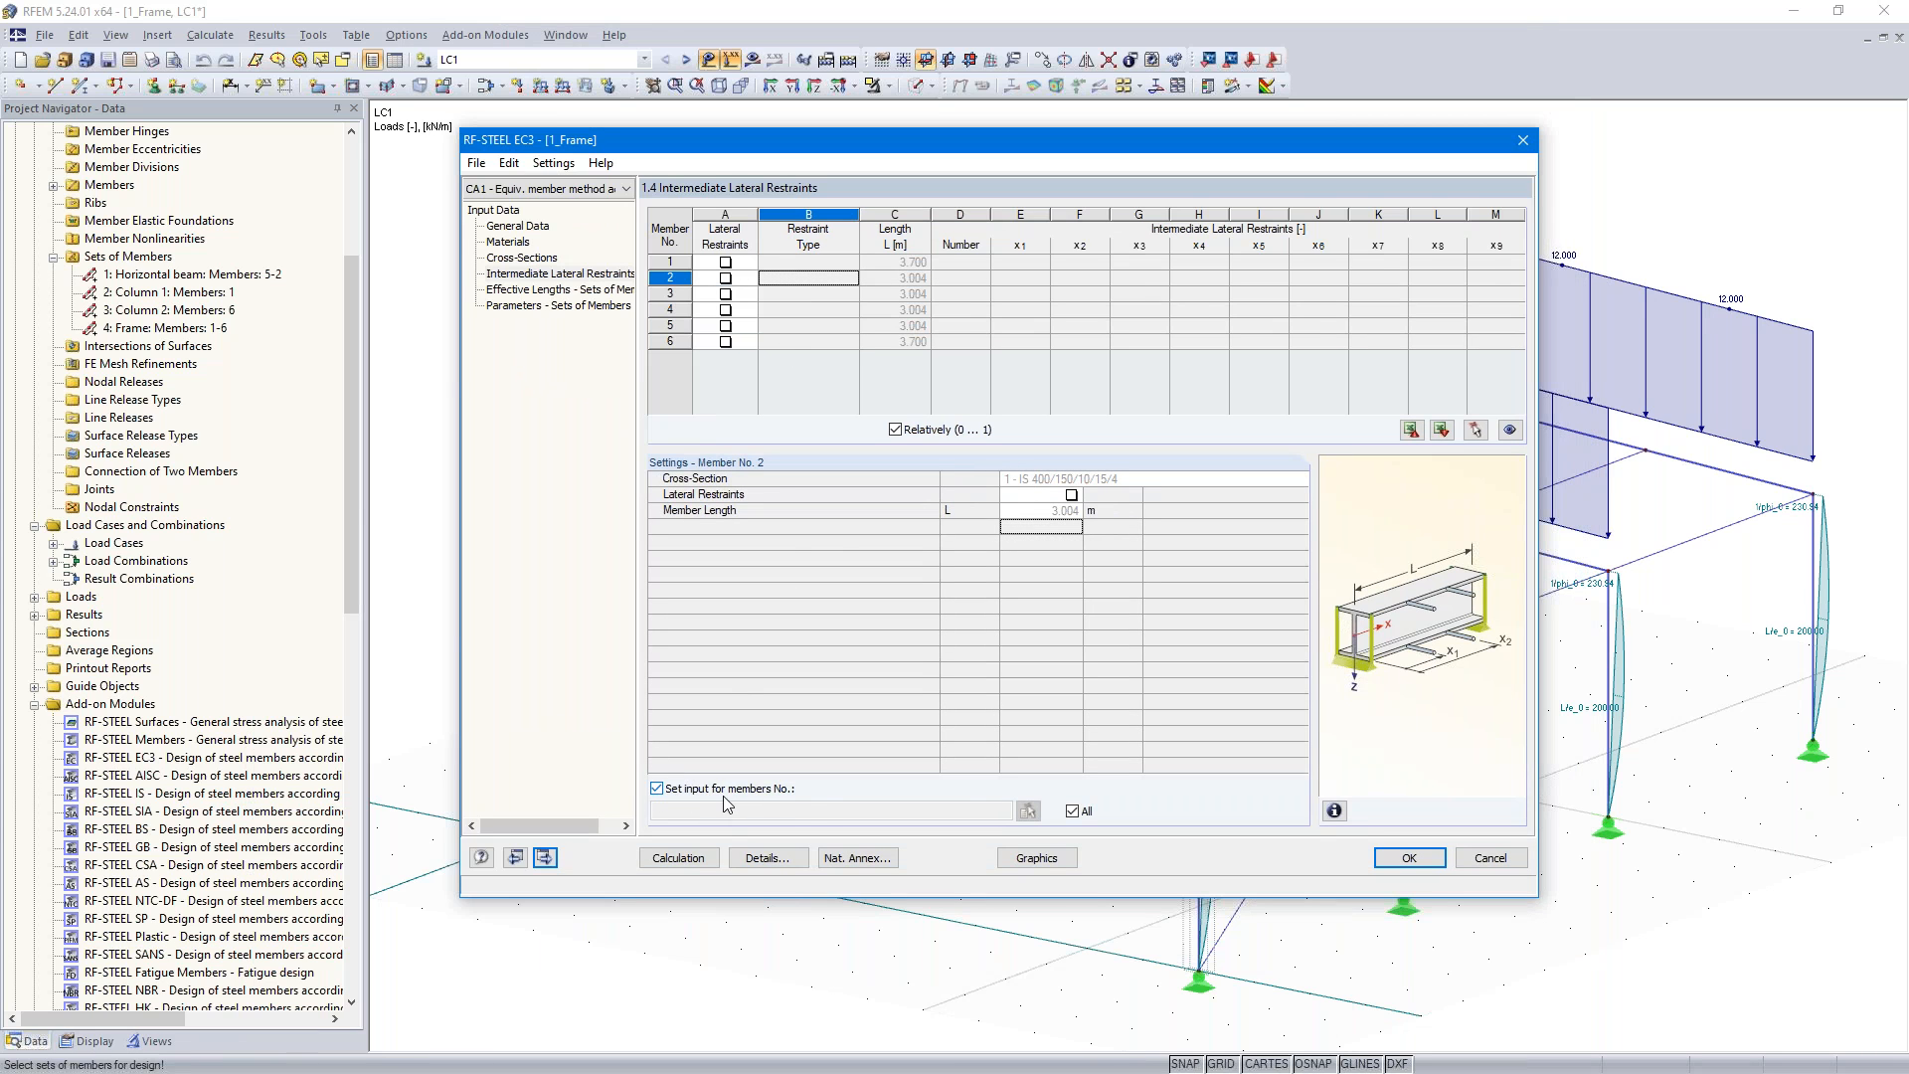
{"action": "left_click", "coordinate": [1072, 810]}
{"action": "left_click", "coordinate": [702, 807]}
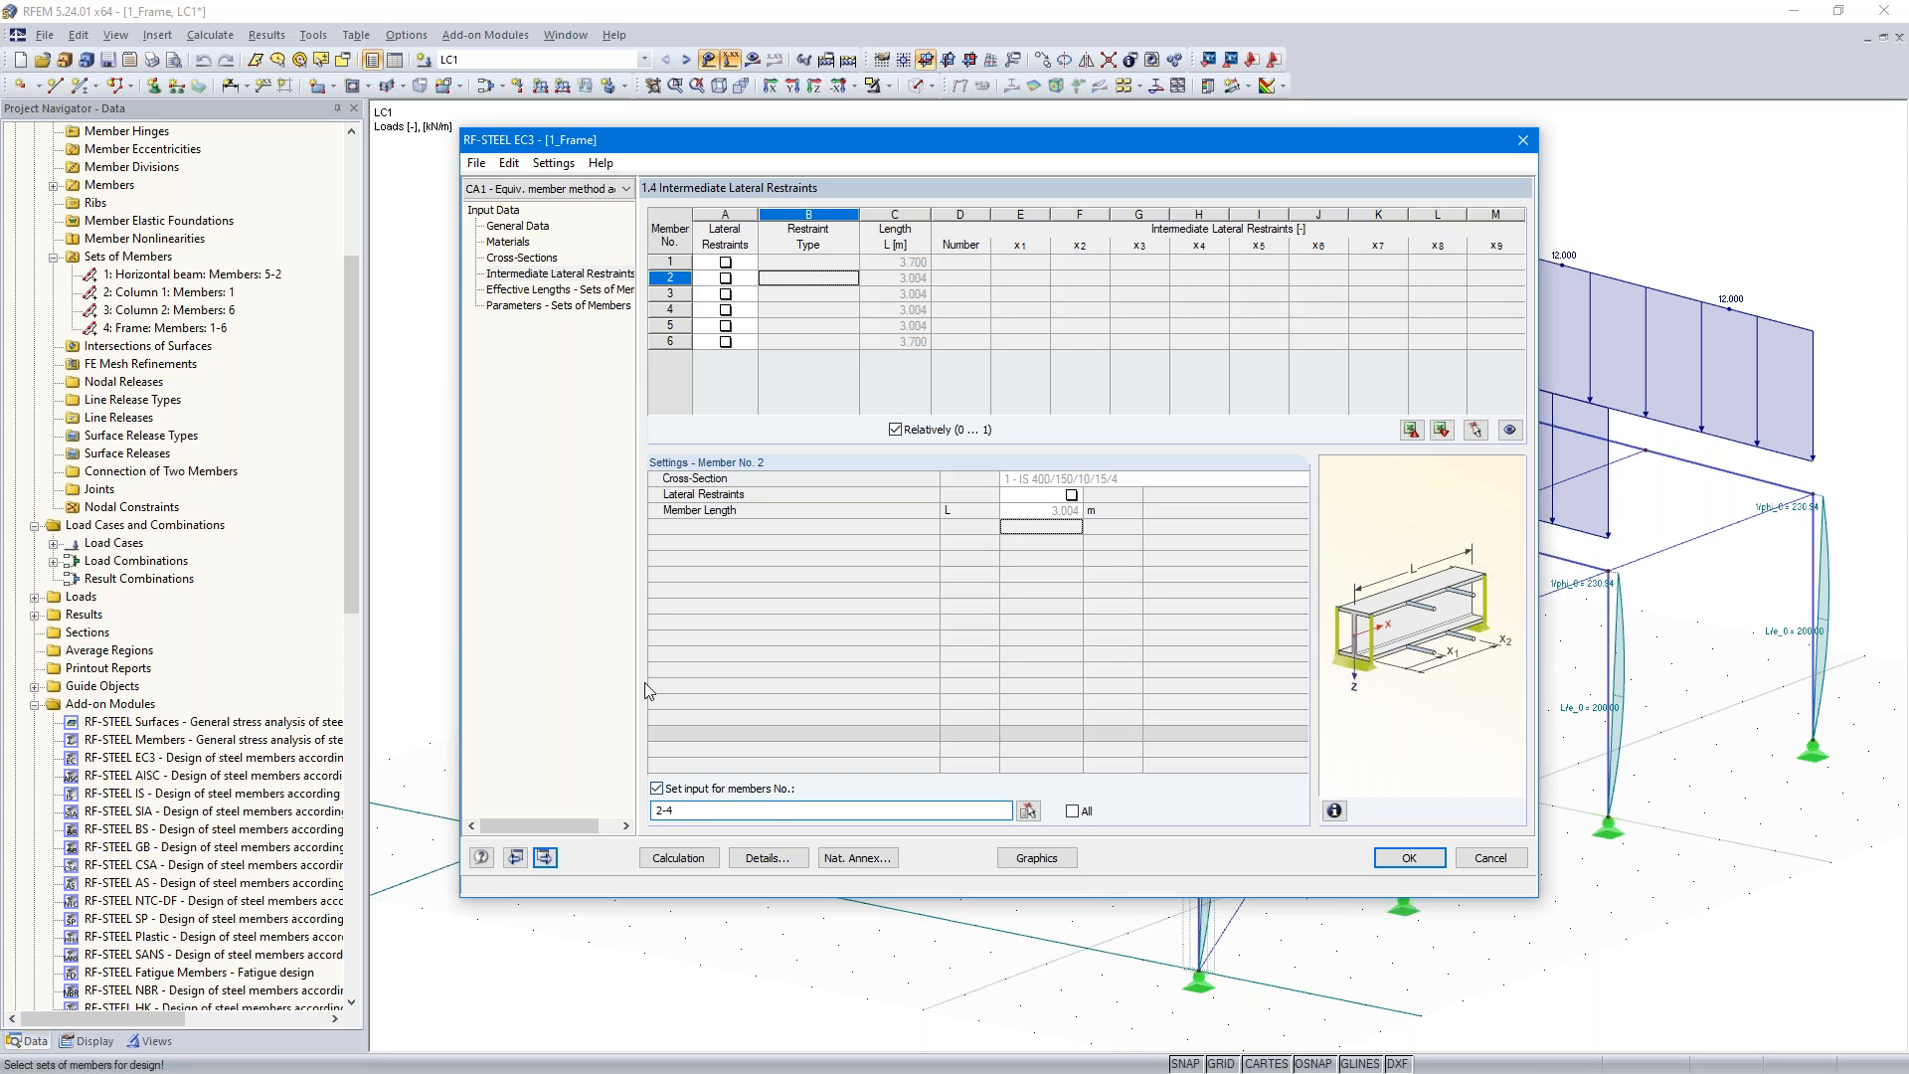
{"action": "left_click", "coordinate": [726, 279]}
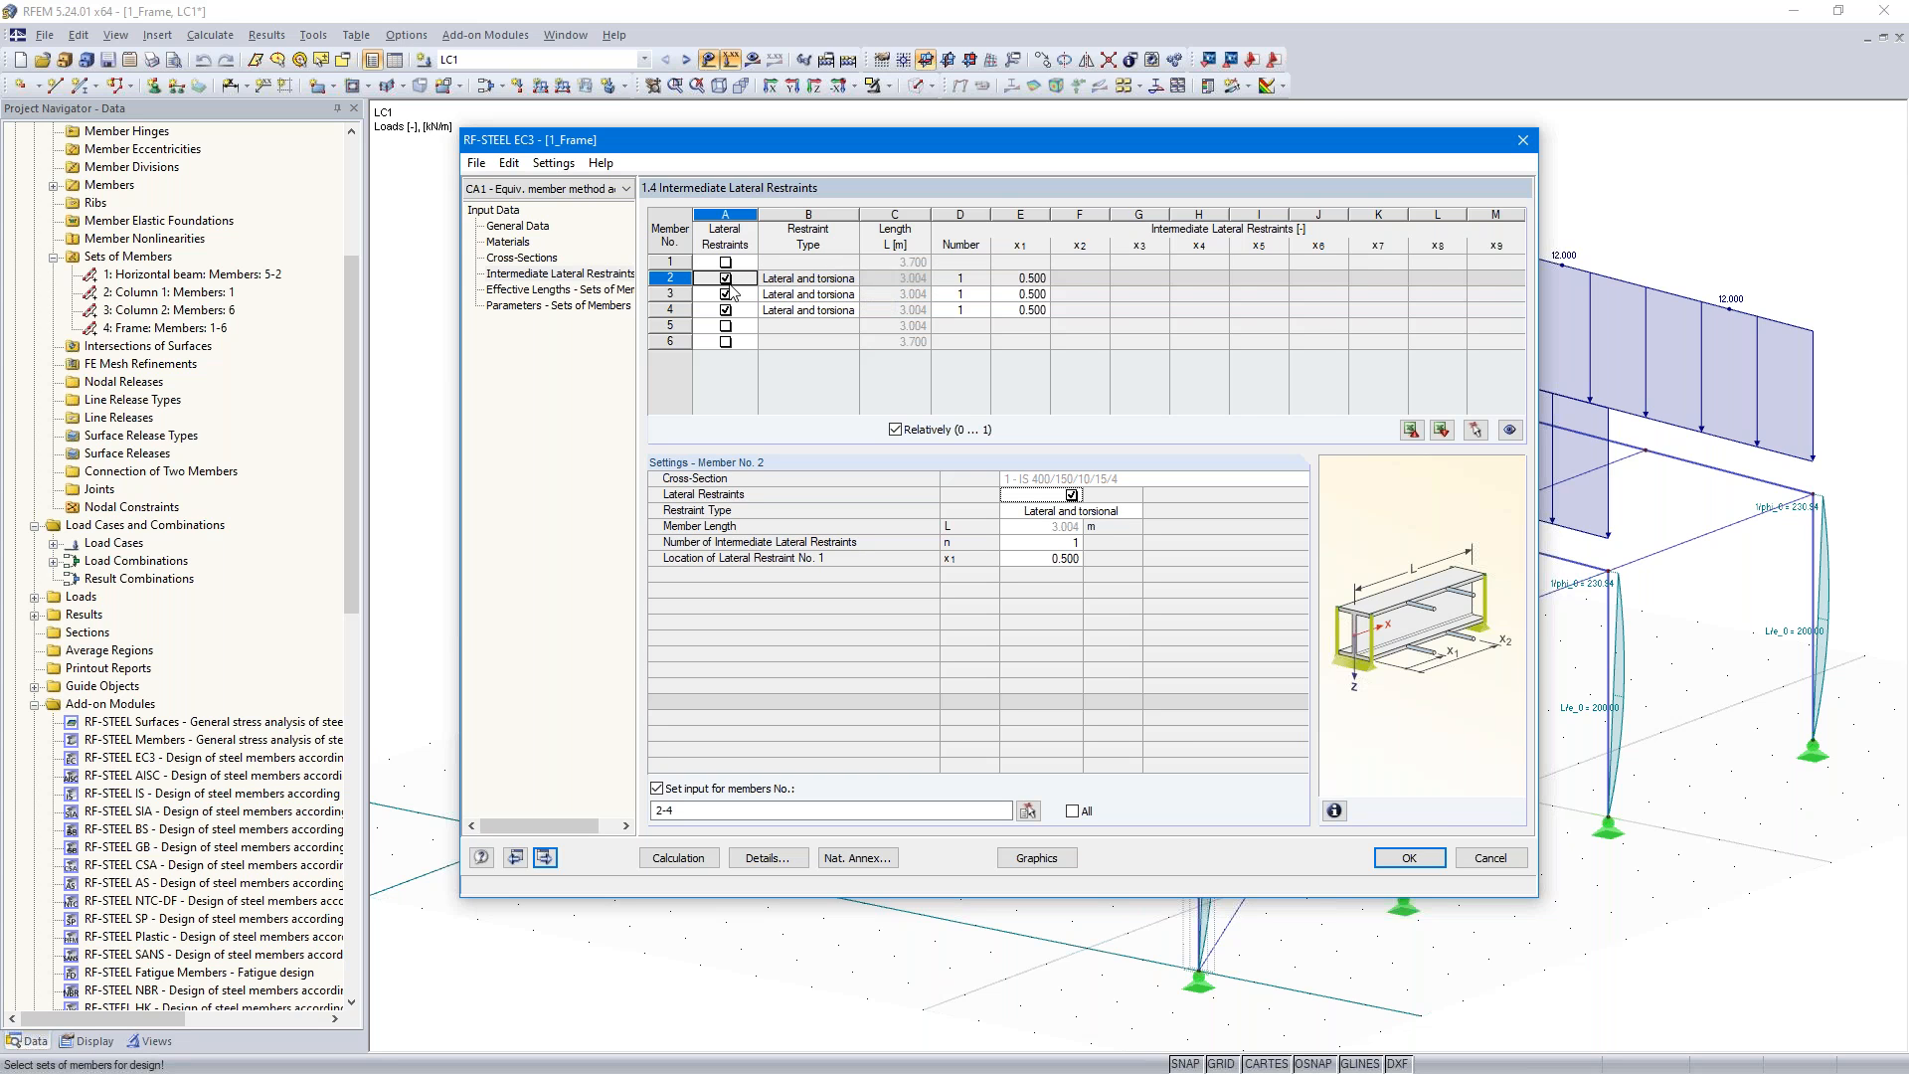
- Set the relative location x1 of the intermediate lateral restraint to 1.0 for members 2-4
{"action": "left_click", "coordinate": [1020, 281]}
{"action": "type", "text": "1.0"}
{"action": "key", "text": "Return"}
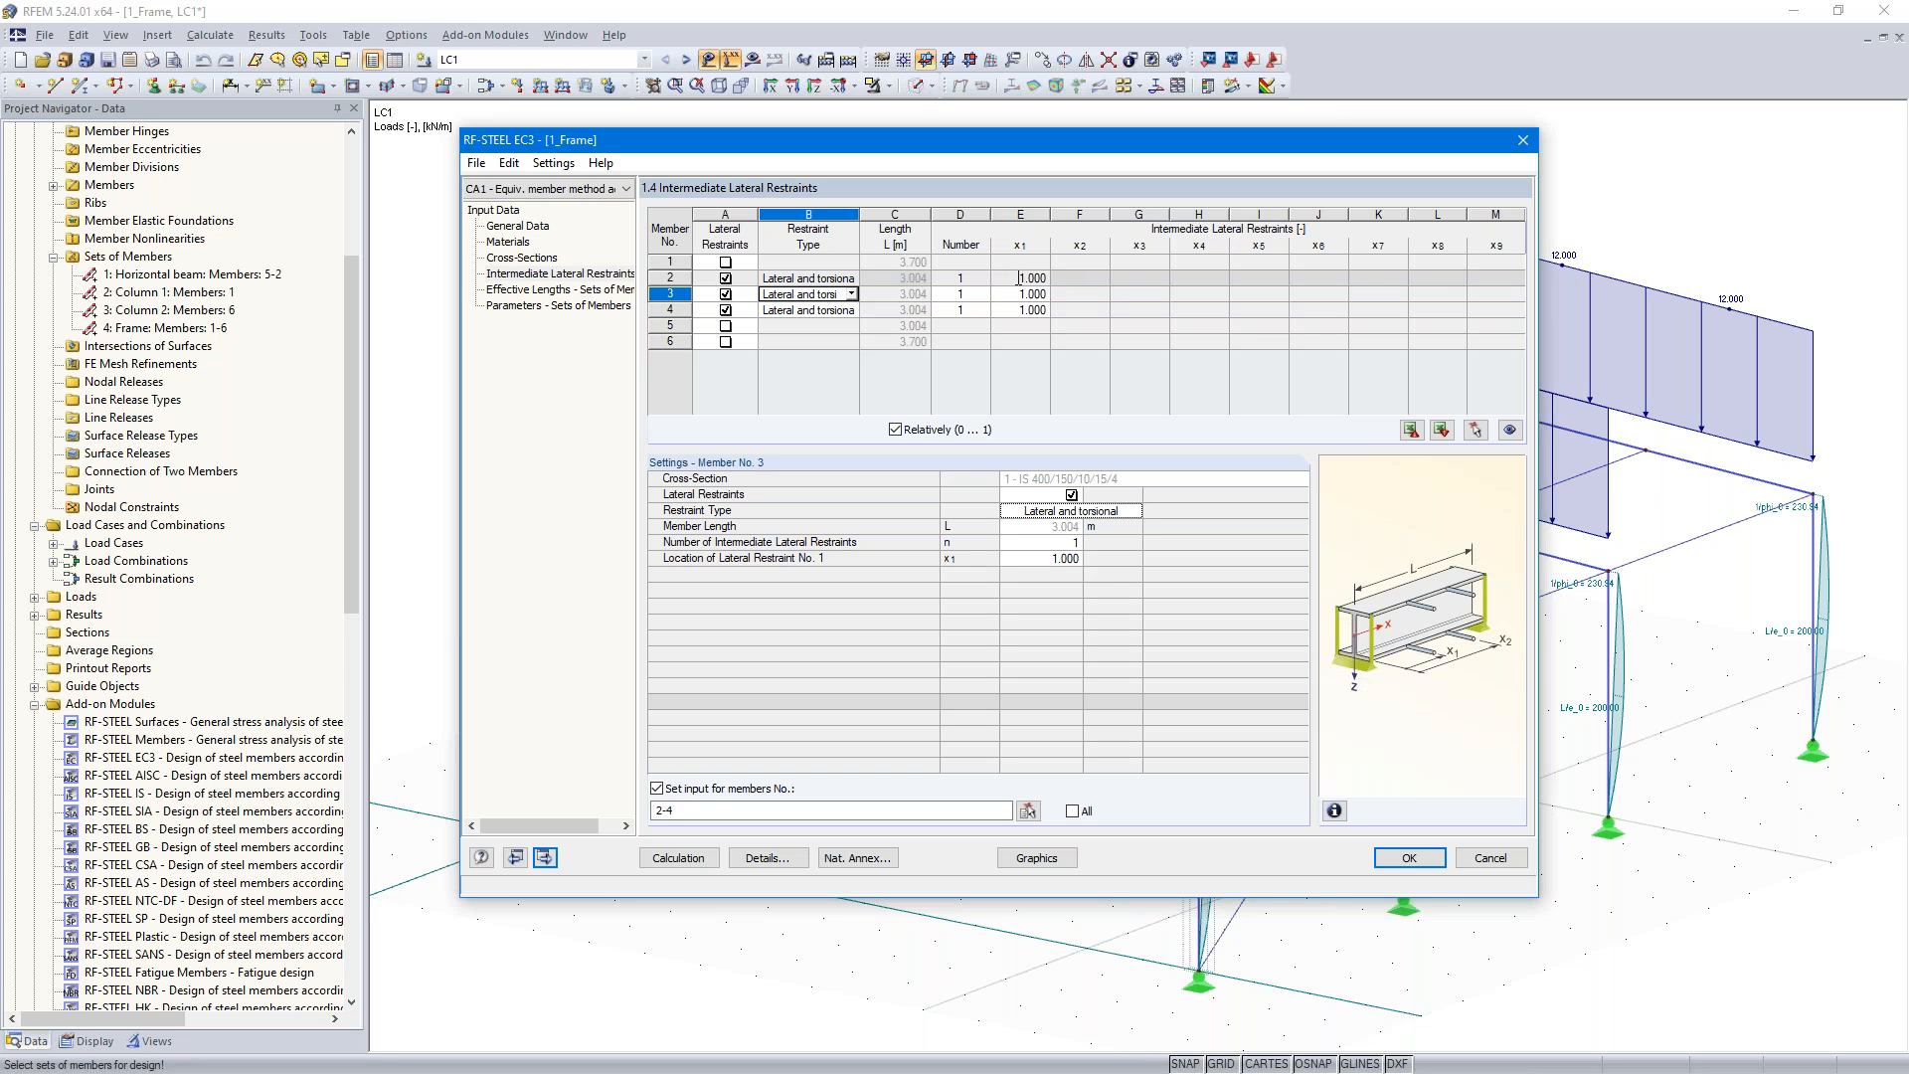
- Make the lateral restraints of members 2-4 User-Defined, without restraint about x and with an eccentricity of -100 mm
{"action": "left_click", "coordinate": [851, 281]}
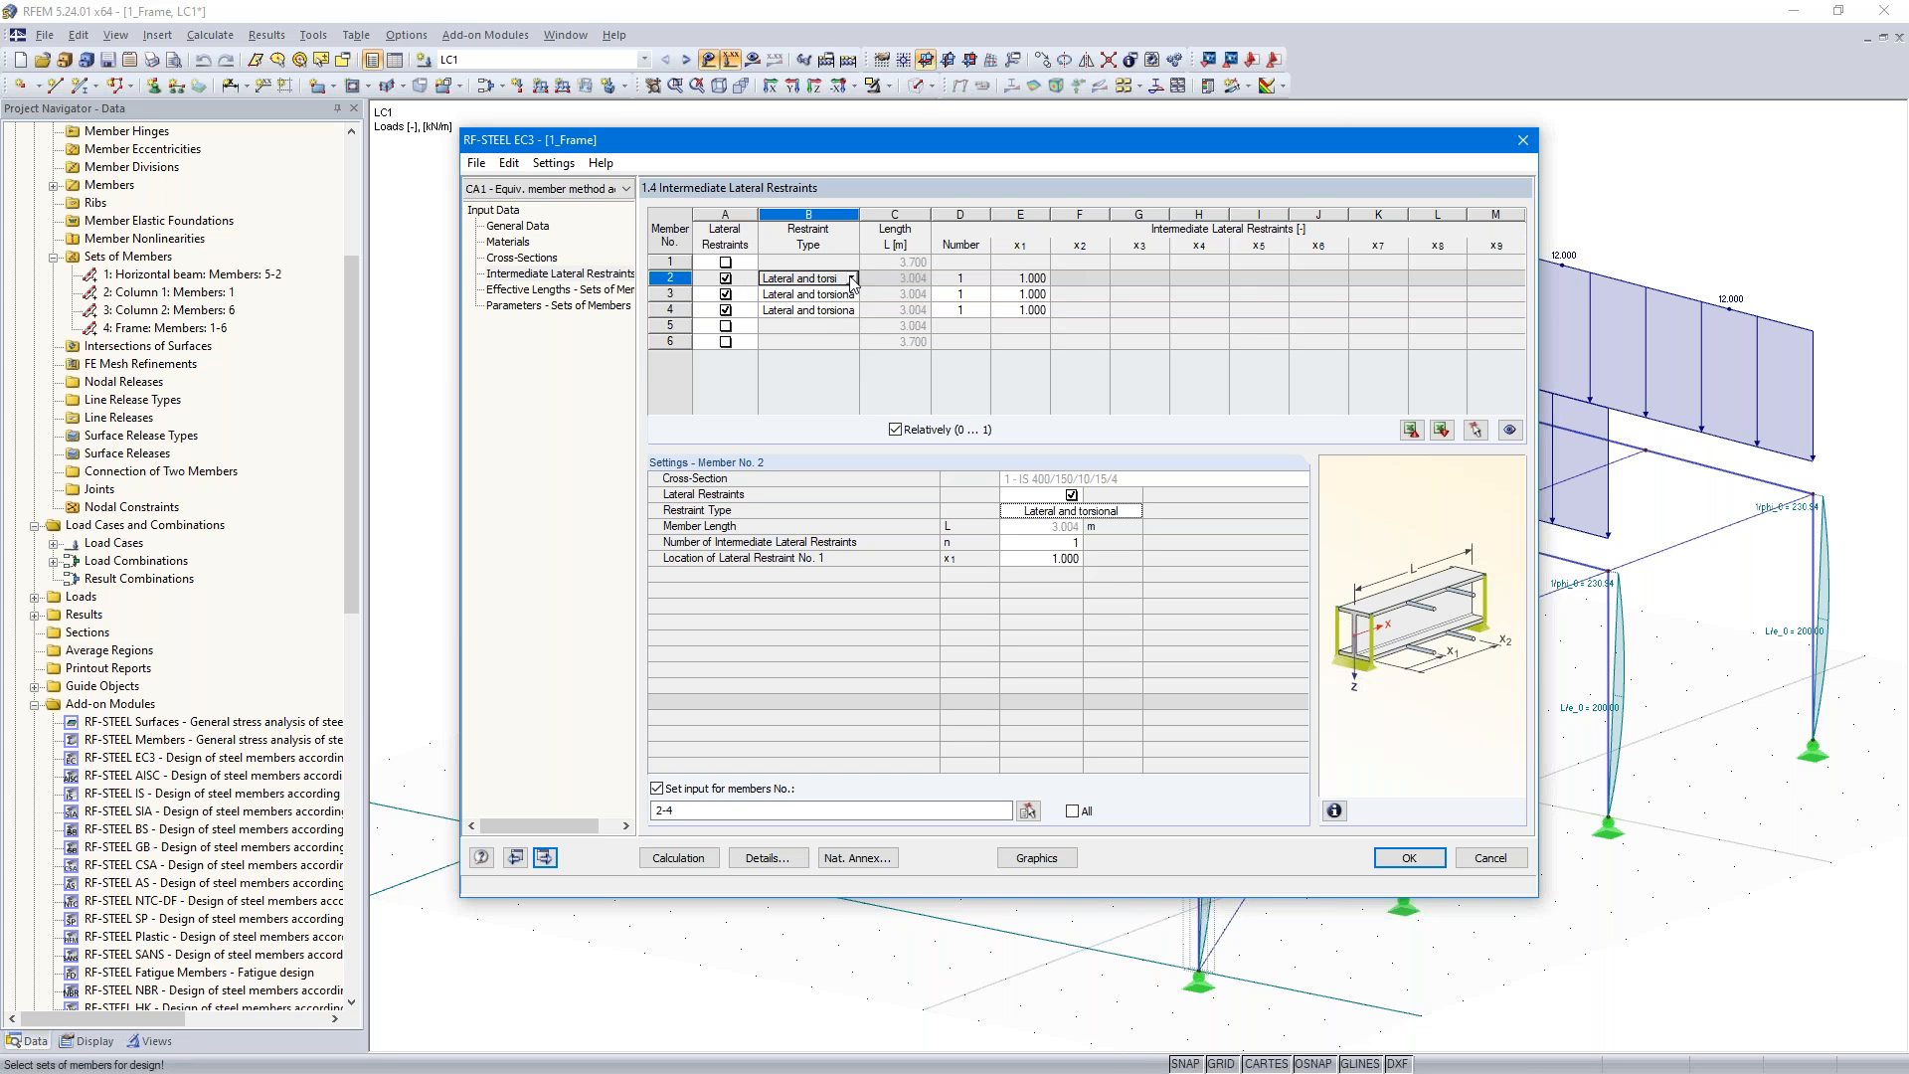
{"action": "left_click", "coordinate": [853, 279]}
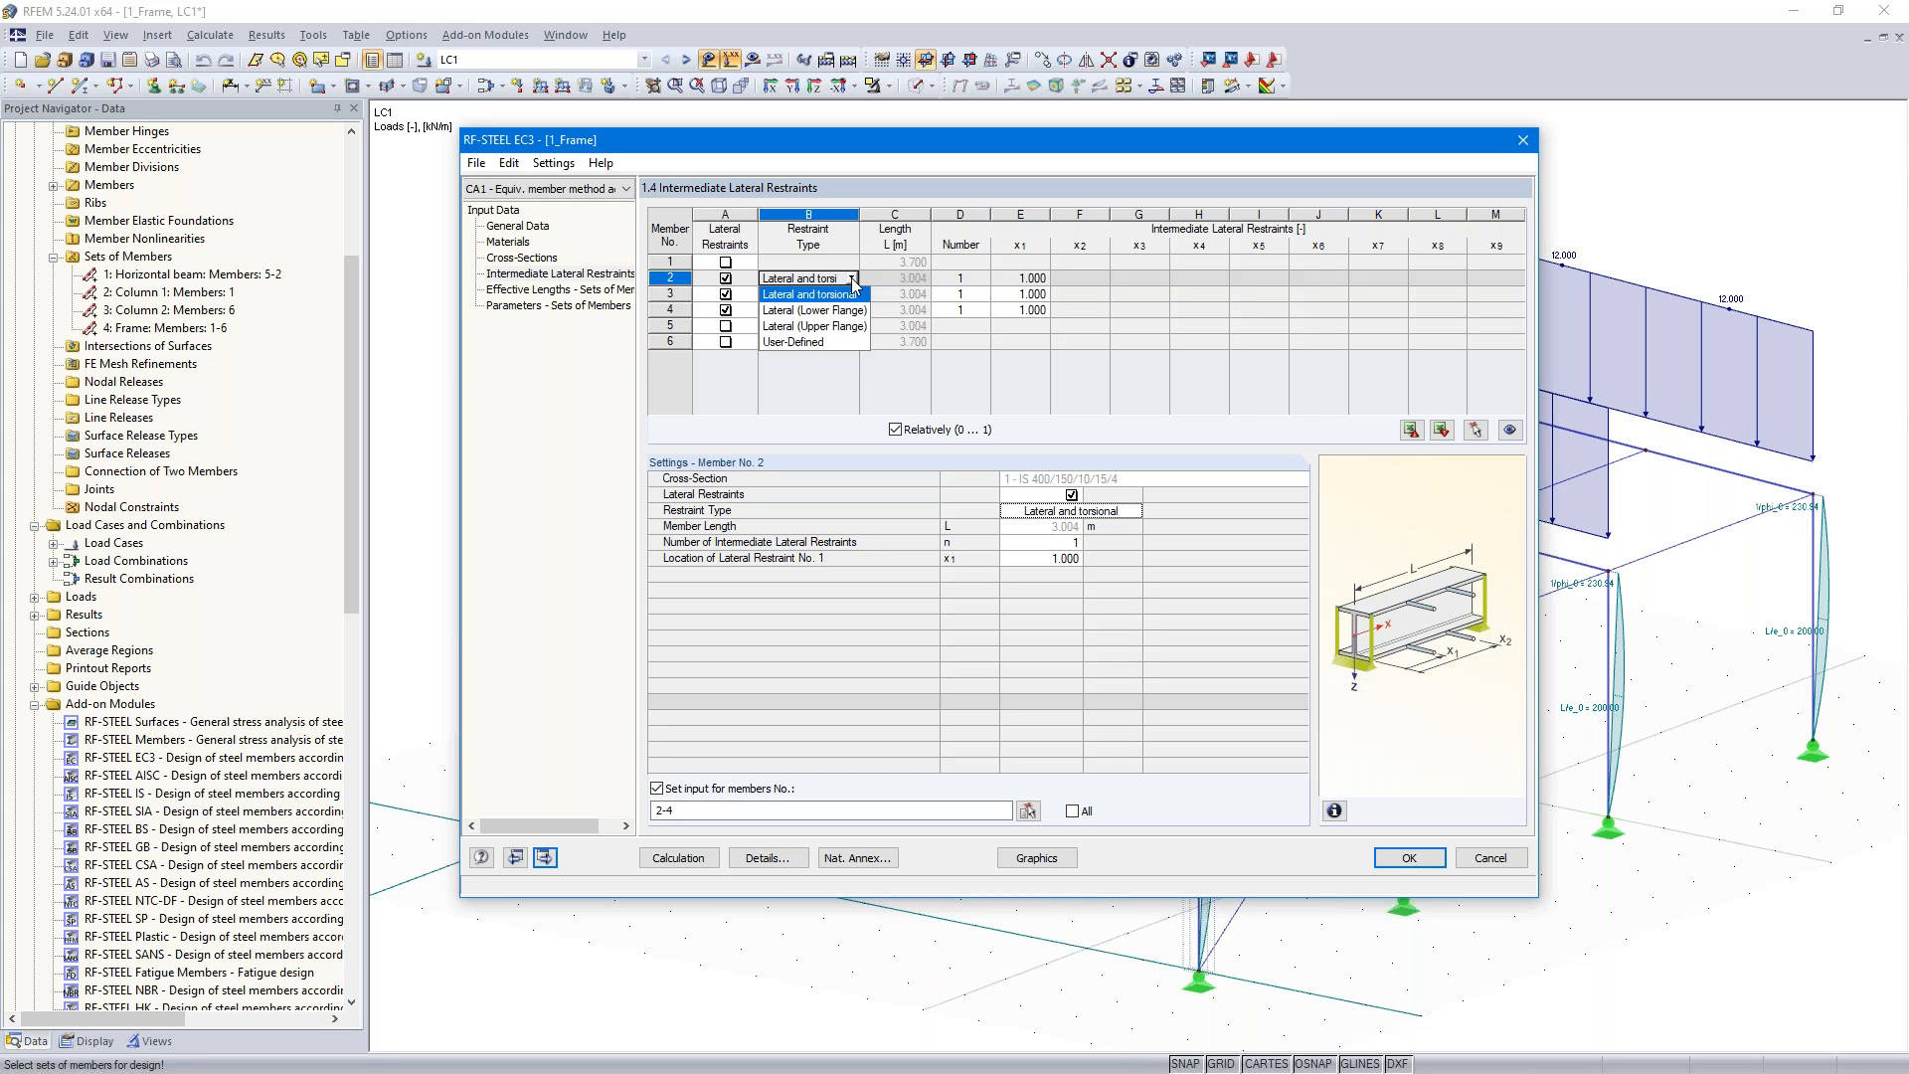
{"action": "left_click", "coordinate": [821, 342]}
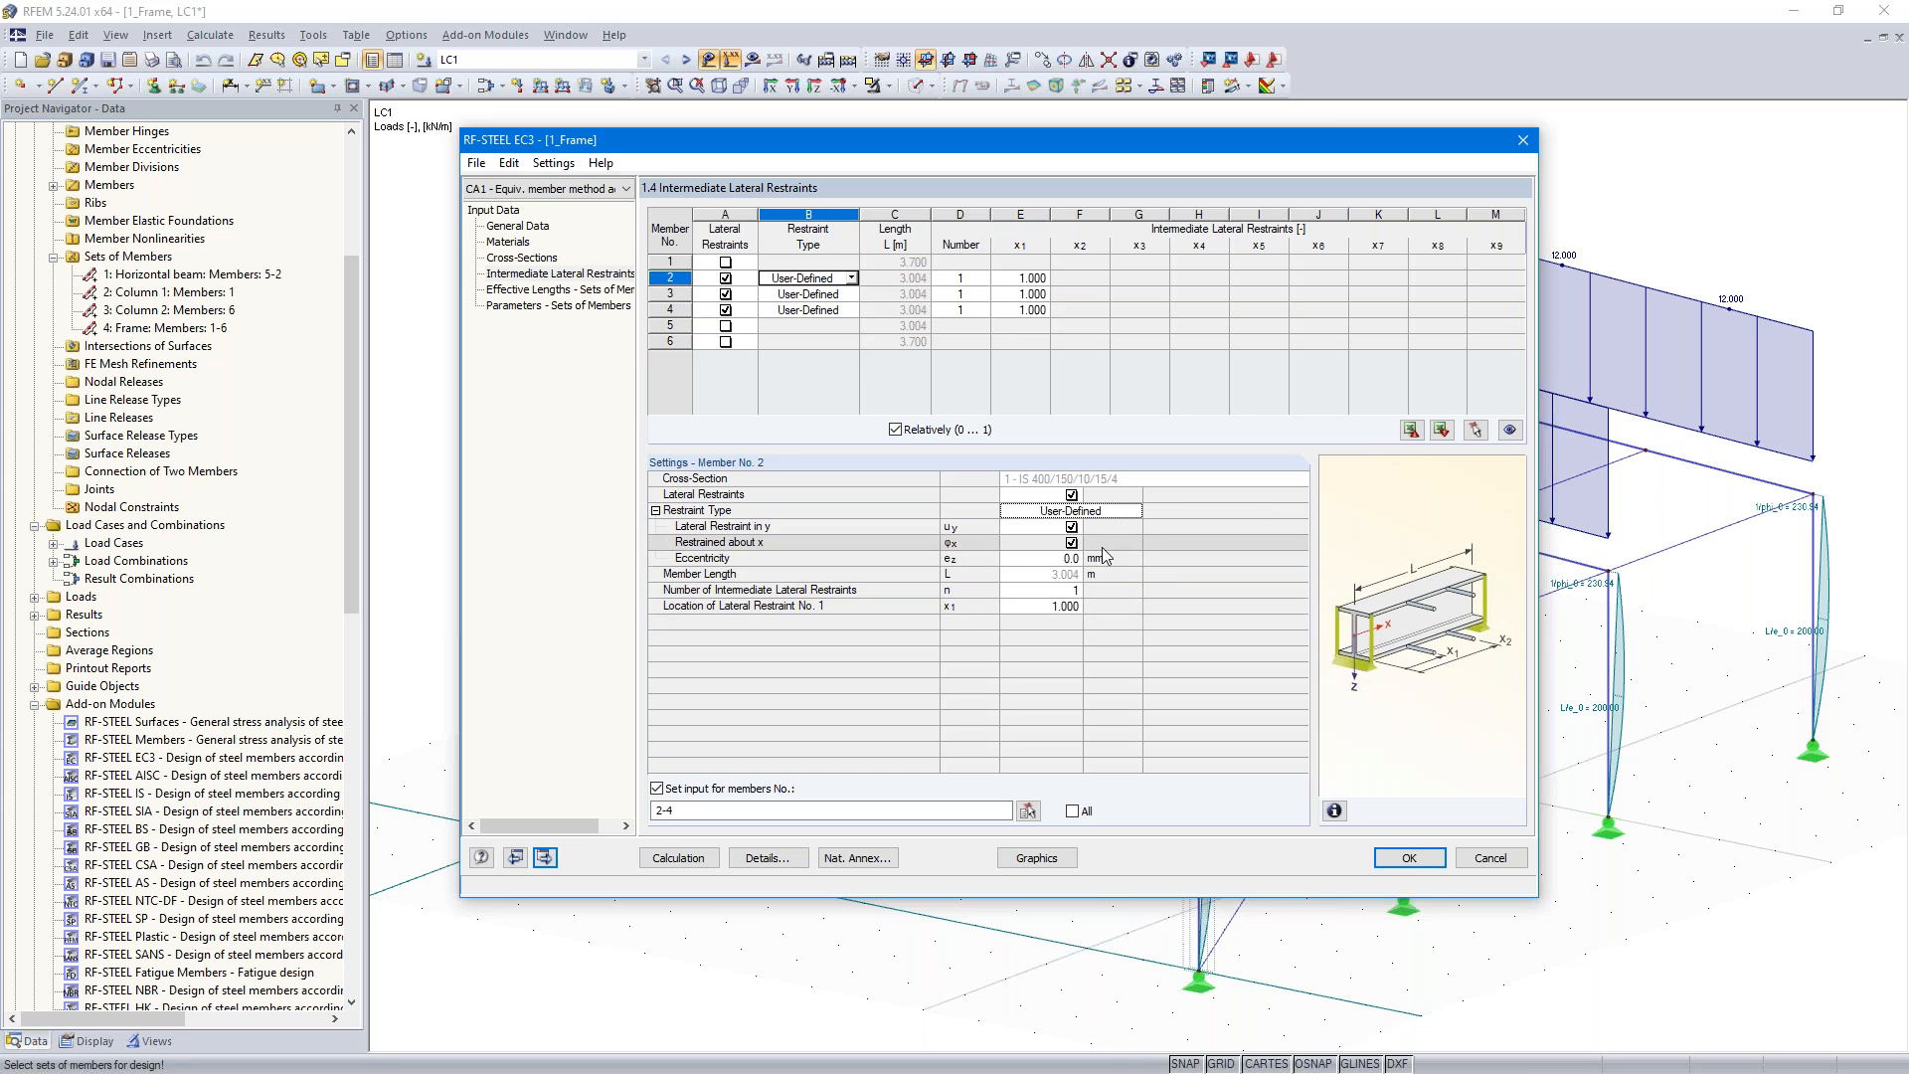
{"action": "left_click", "coordinate": [1071, 543]}
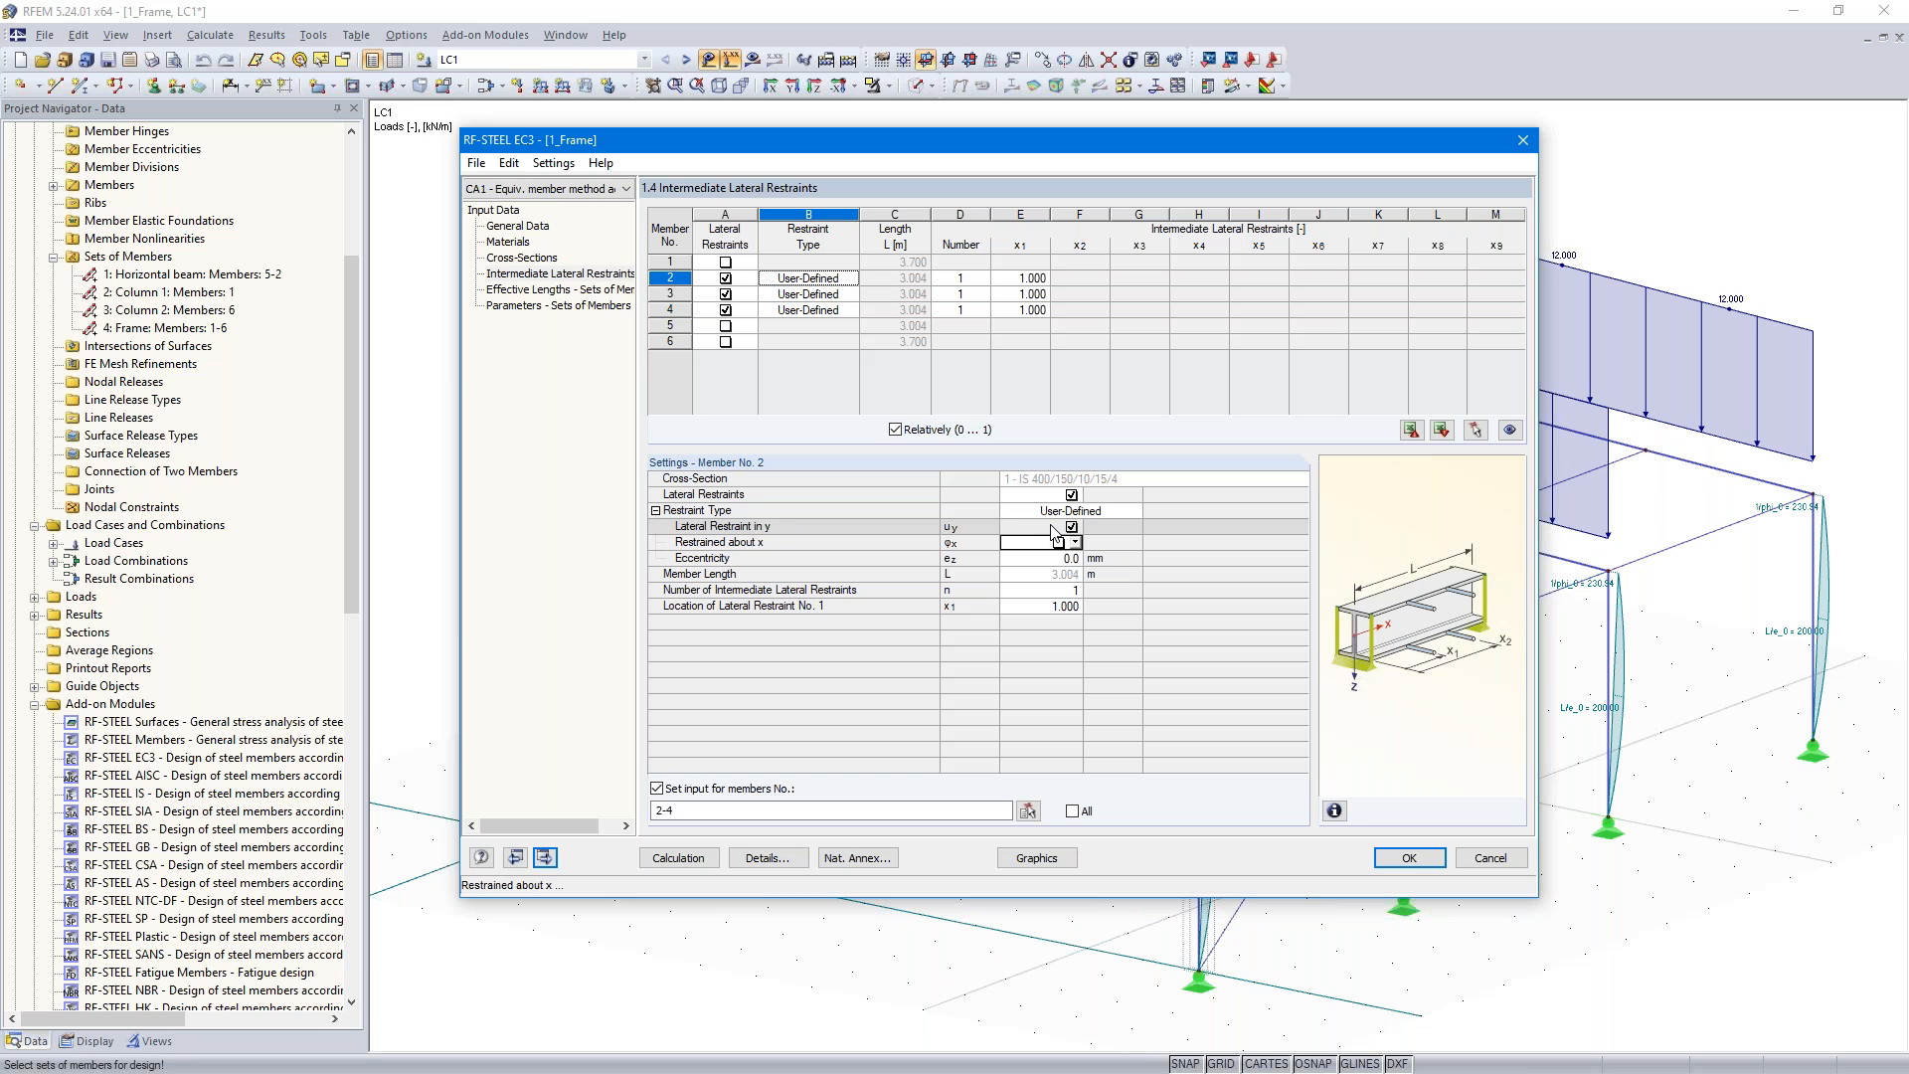
{"action": "left_click", "coordinate": [1057, 558]}
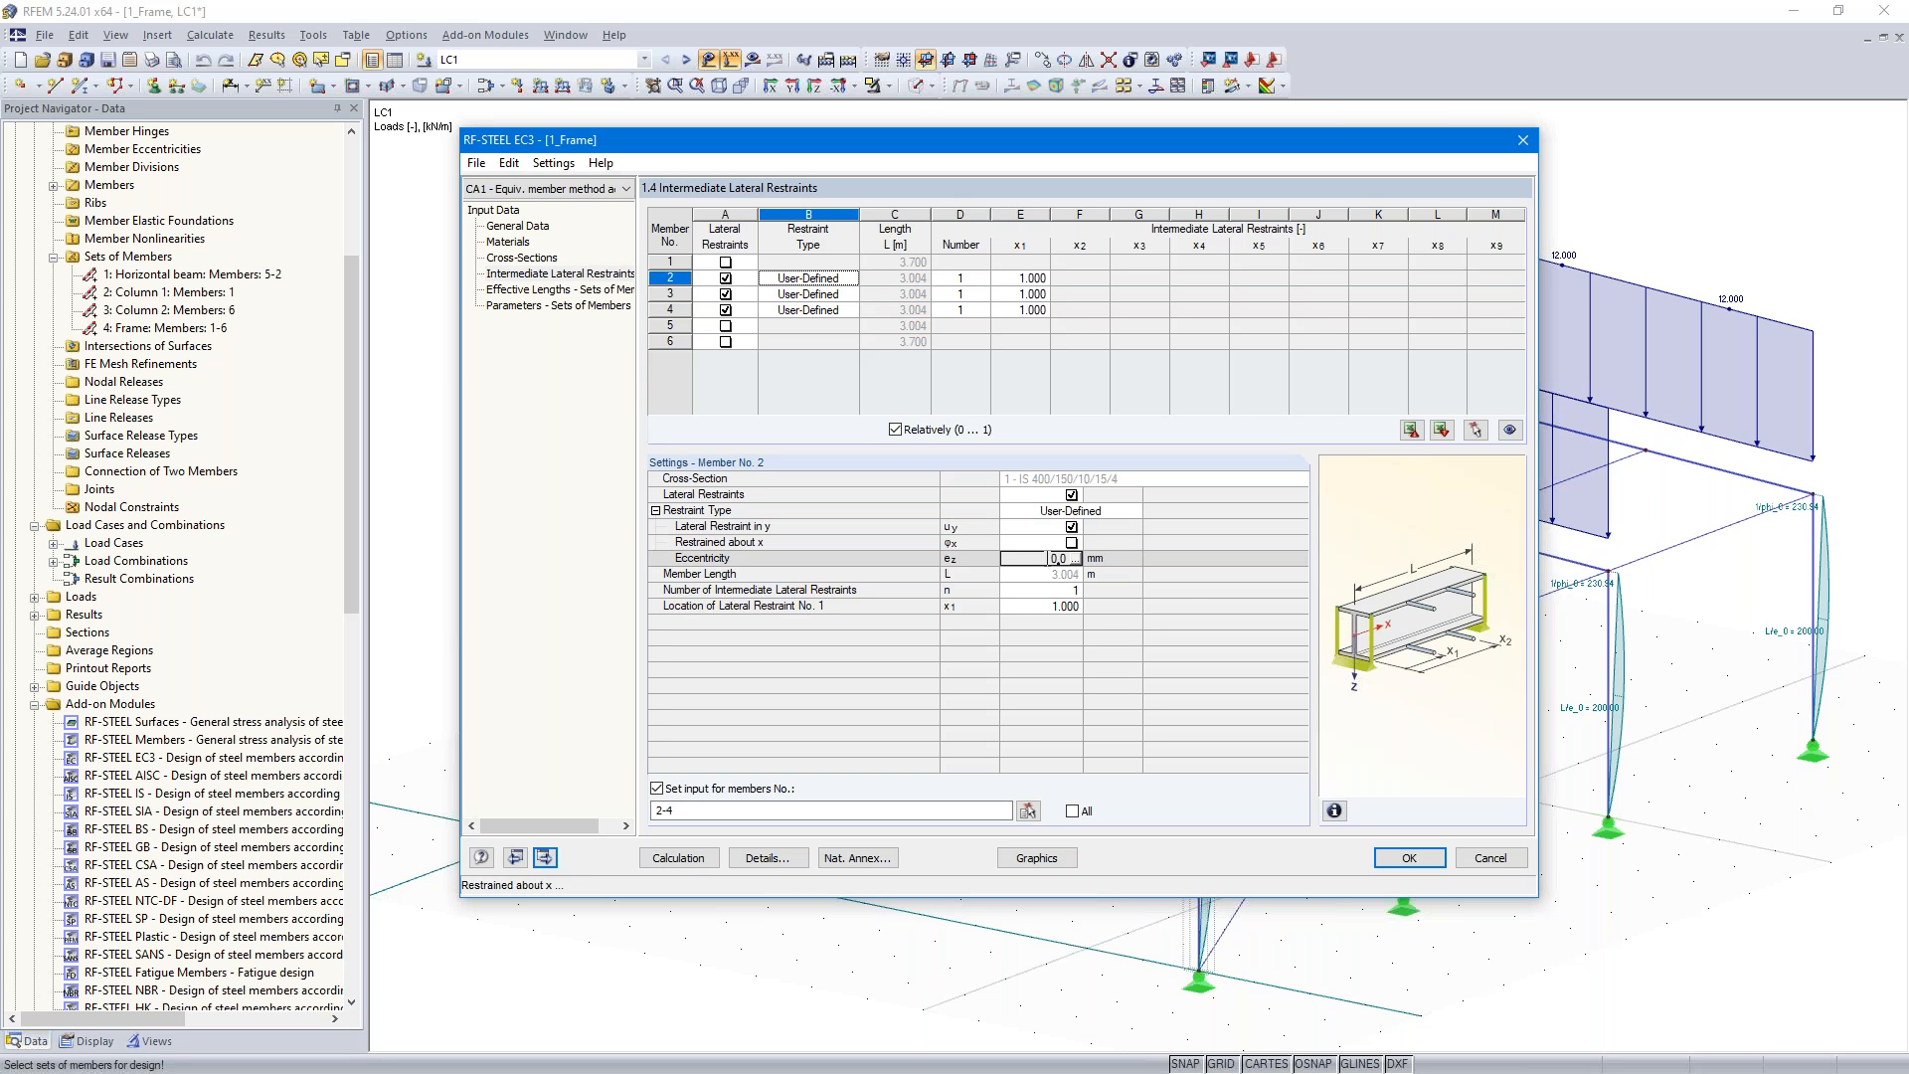
{"action": "type", "text": "-10"}
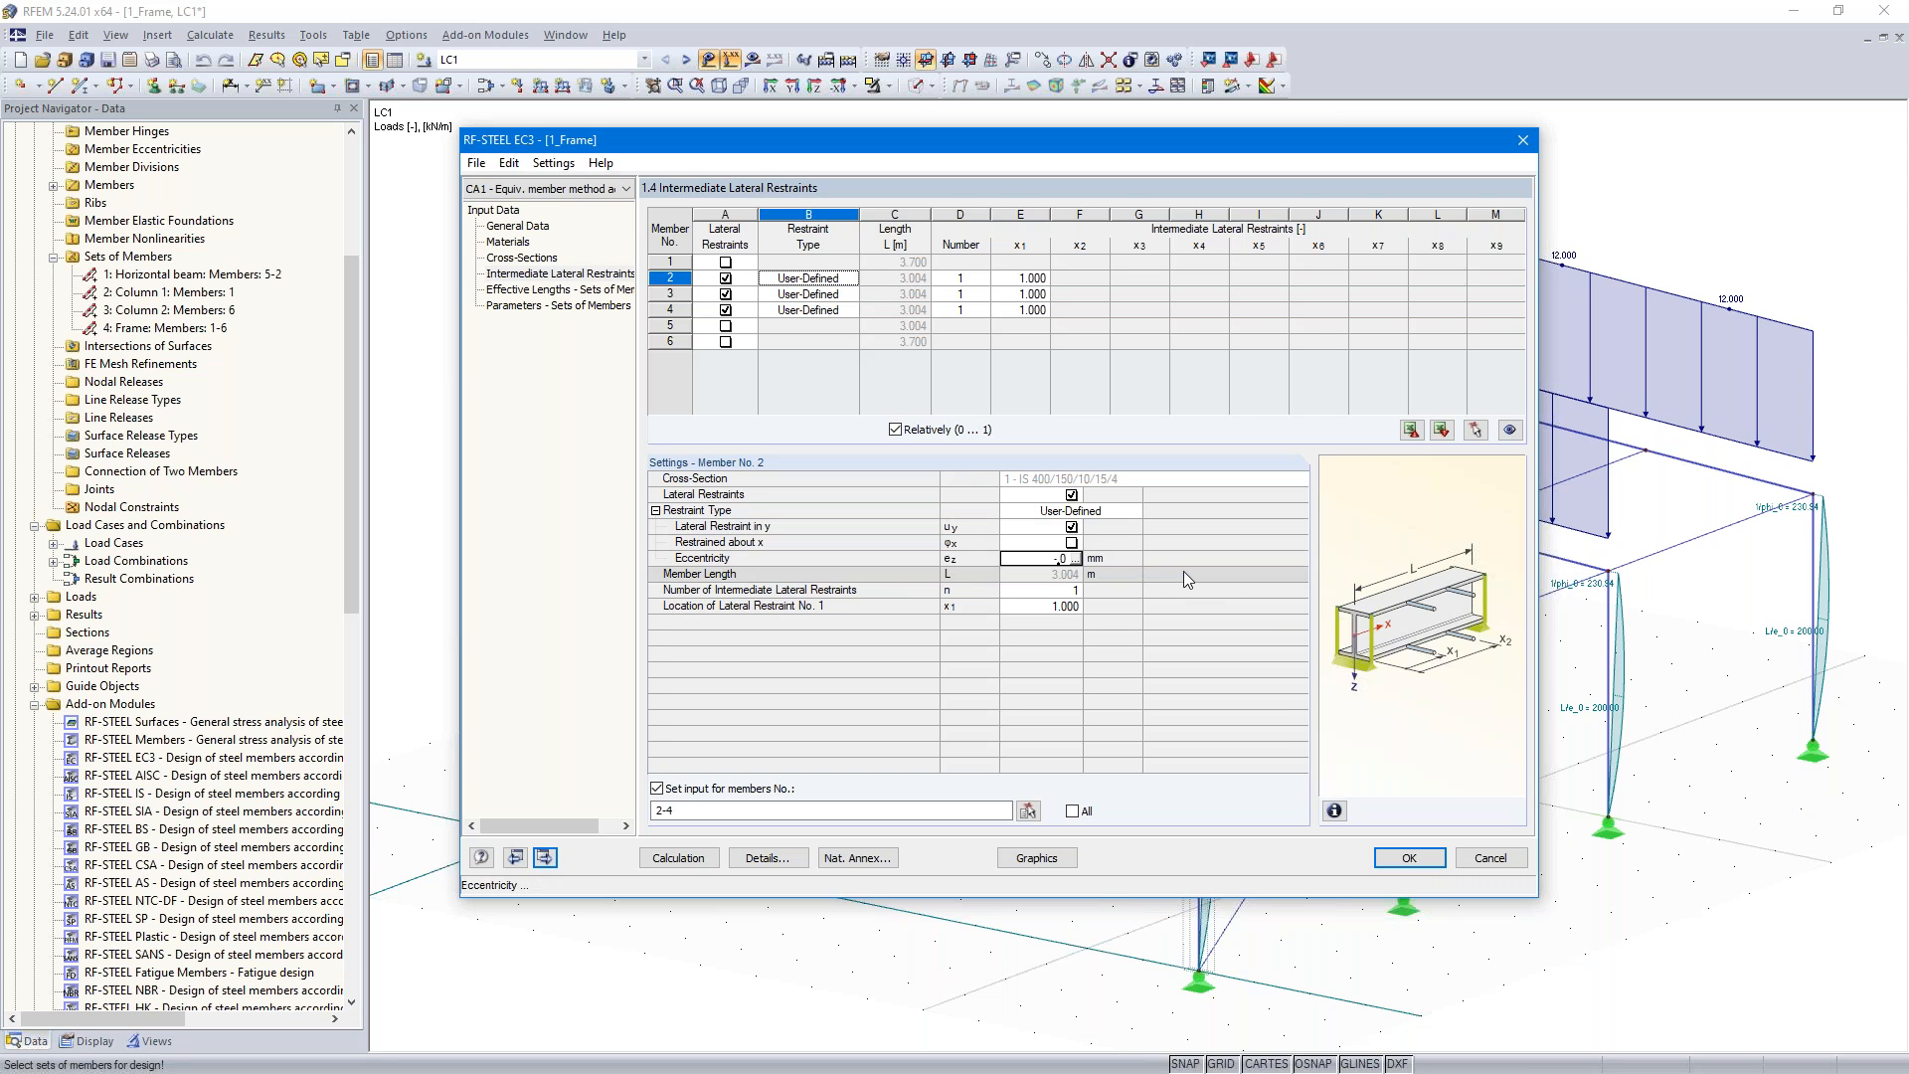
{"action": "type", "text": "0"}
{"action": "key", "text": "Return"}
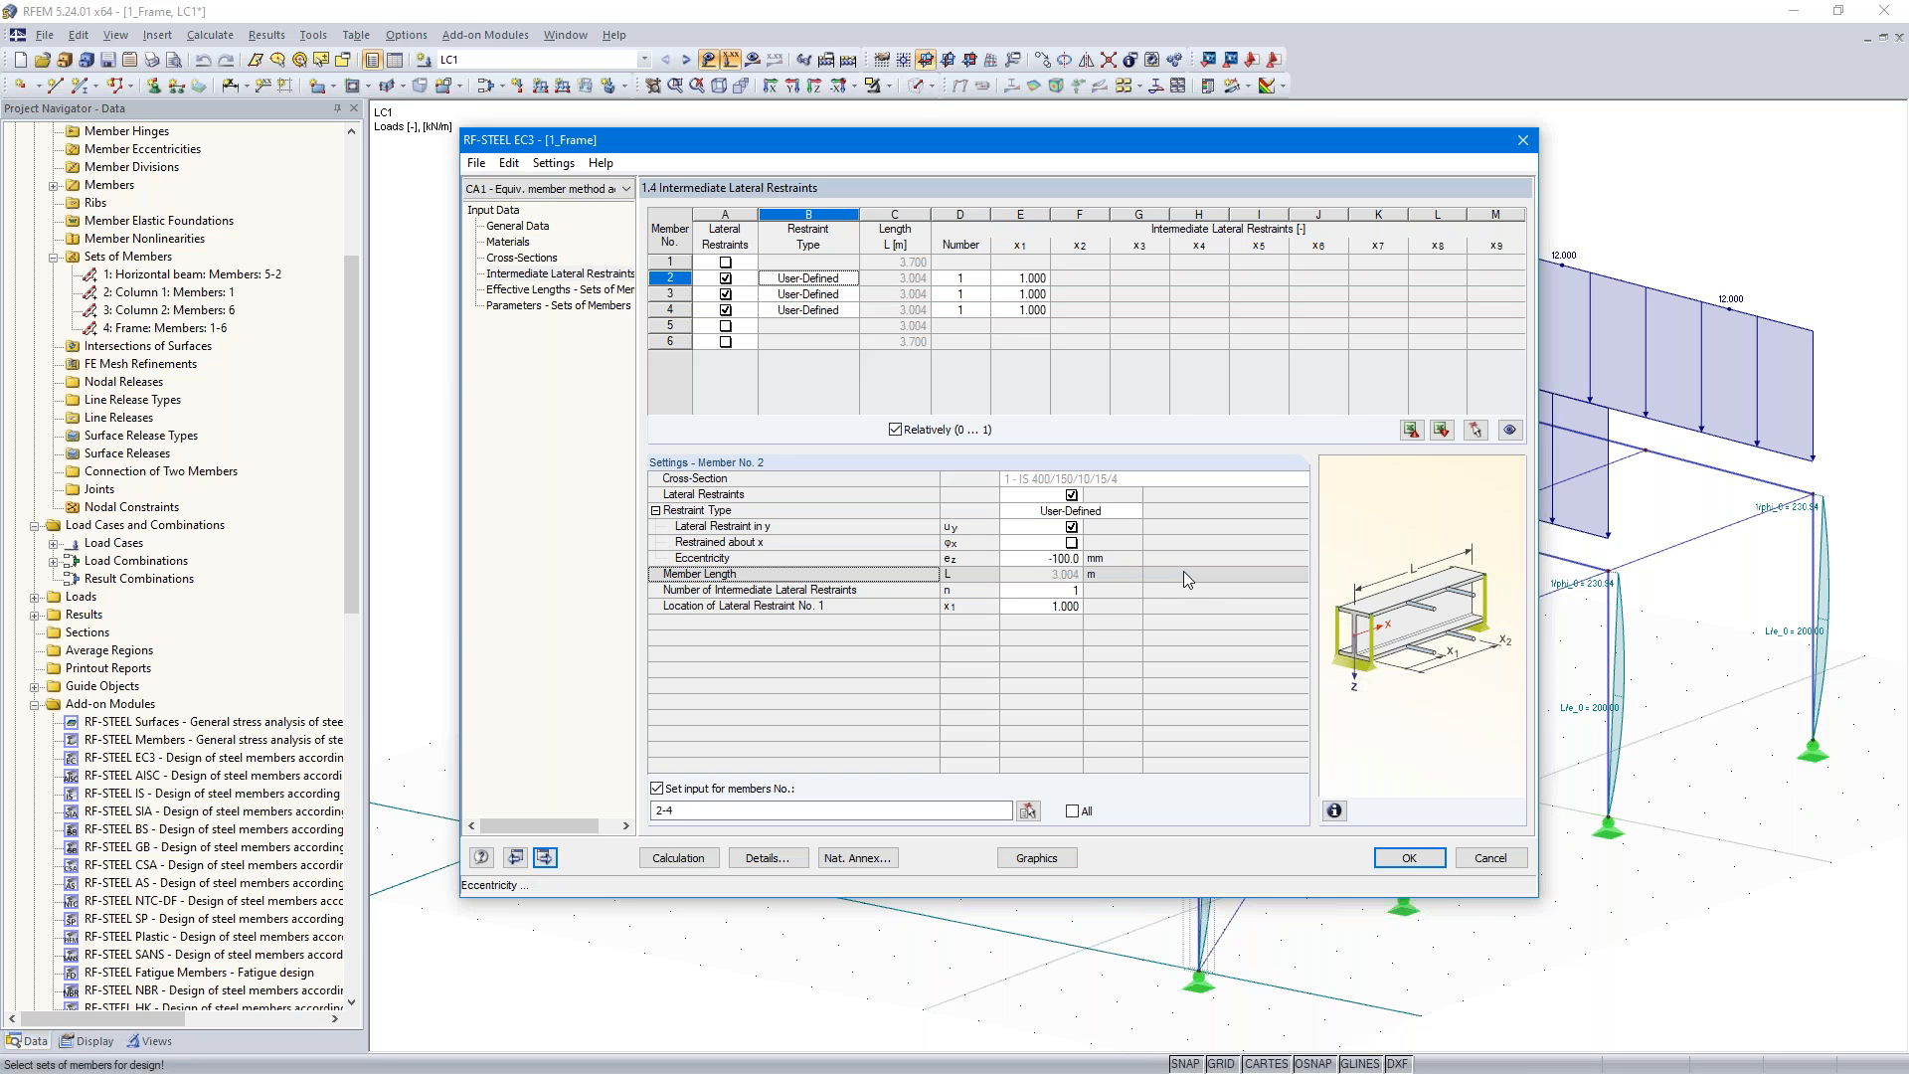
{"action": "left_click", "coordinate": [1016, 295]}
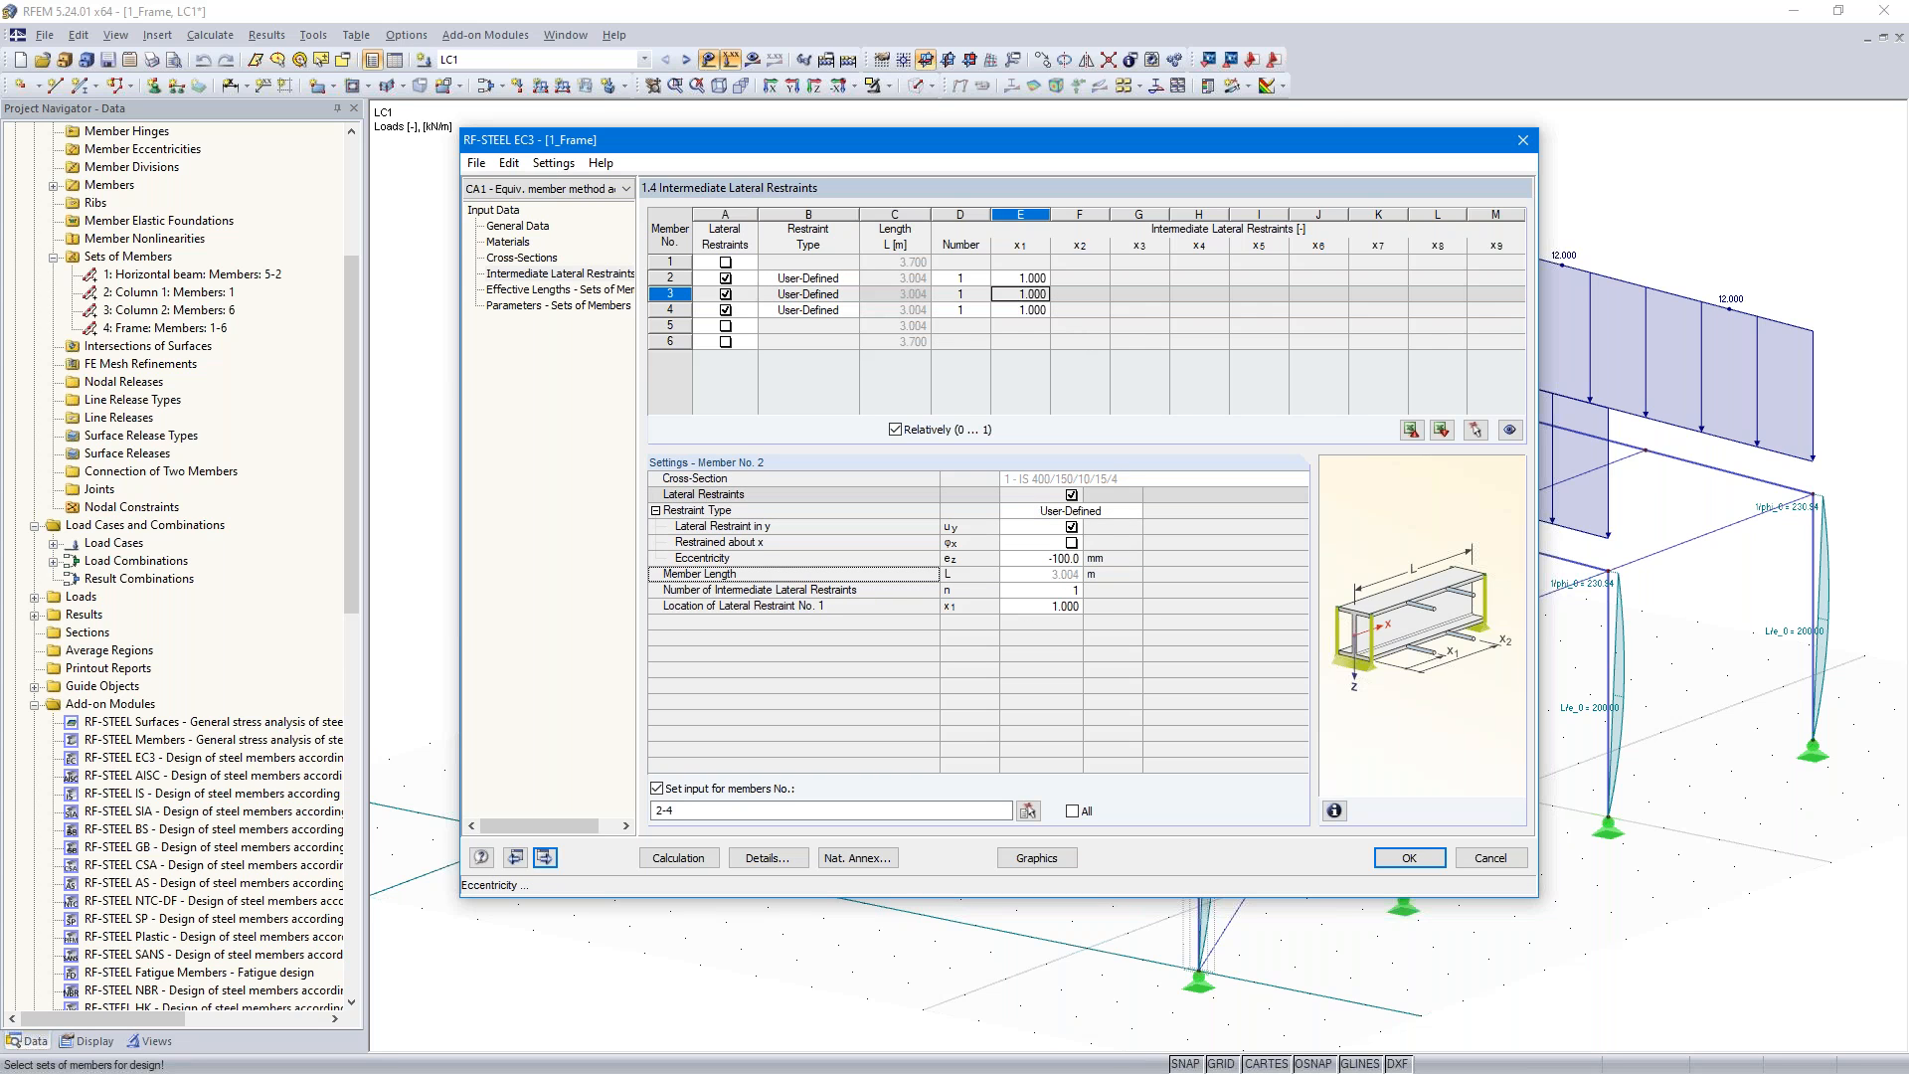
{"action": "left_click", "coordinate": [1014, 311]}
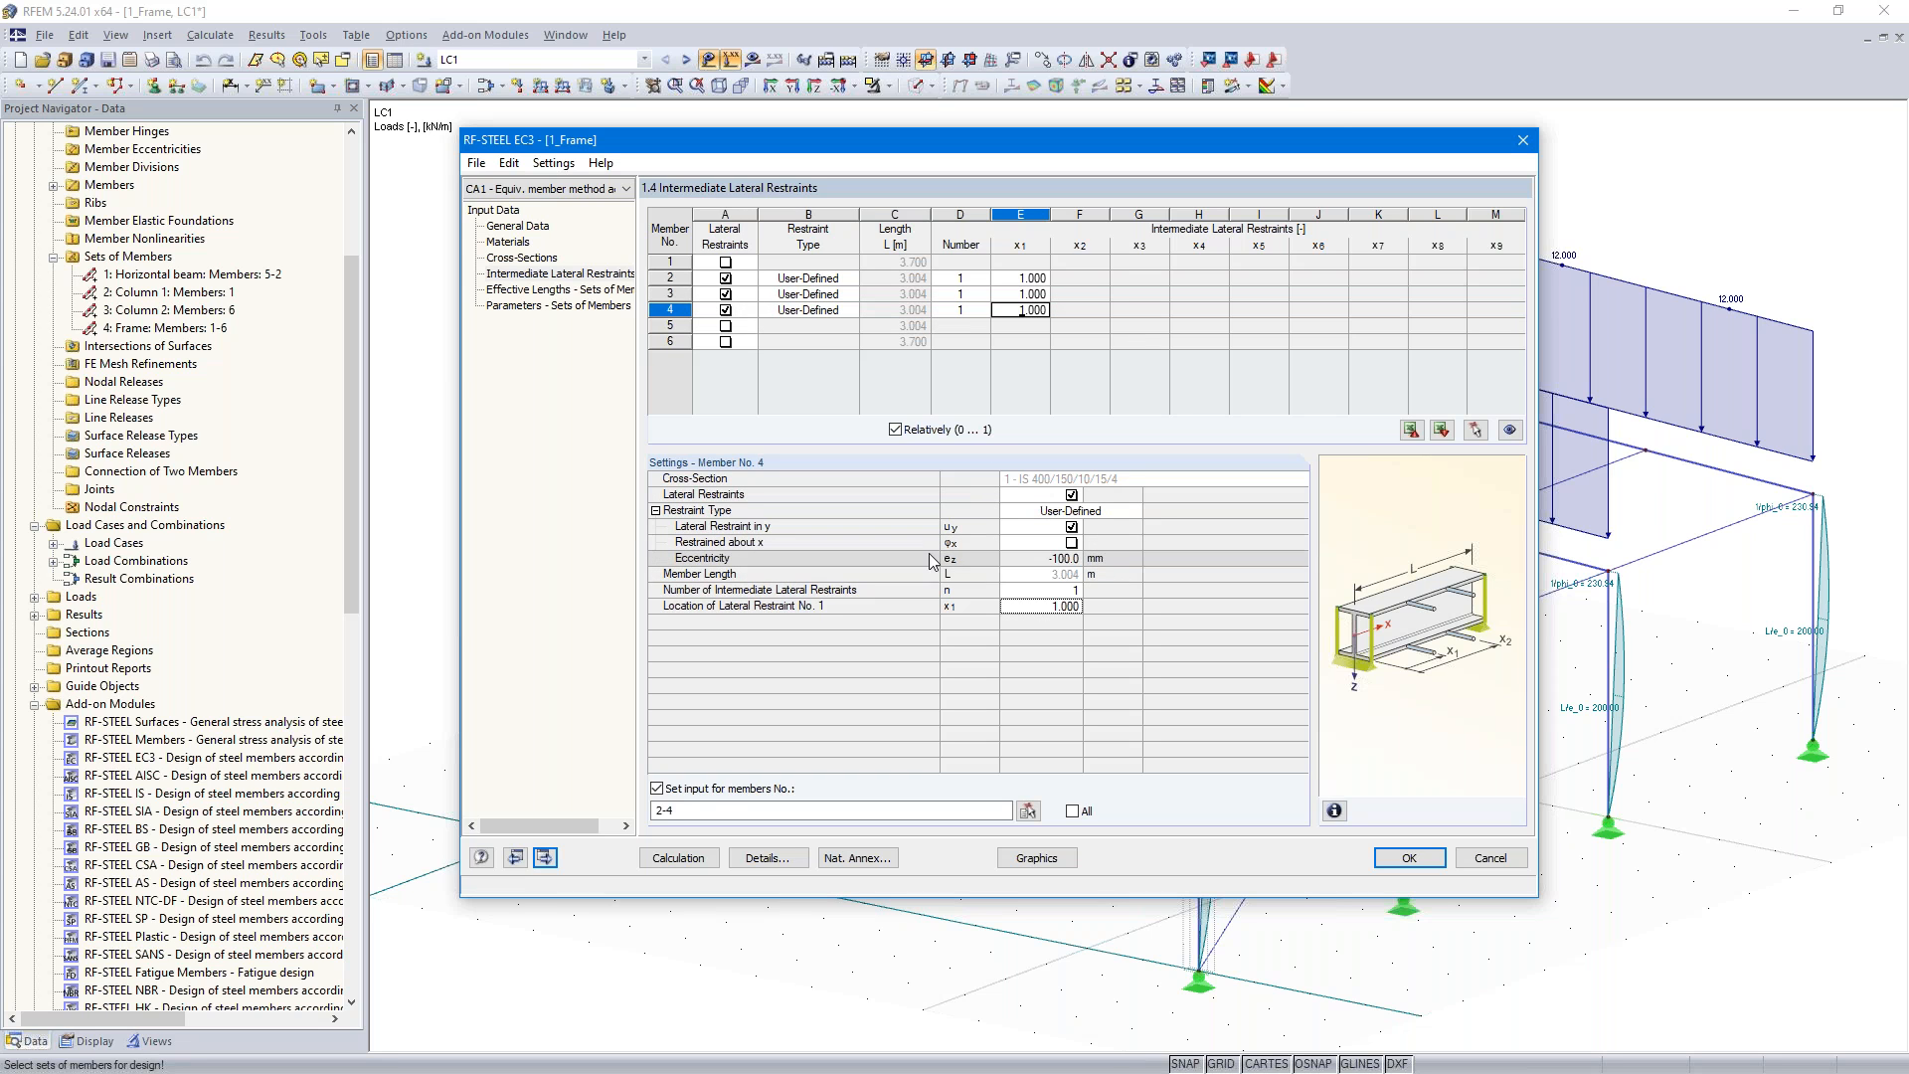
- In the effective lengths for sets of members, set the horizontal beam's factor kcr,z to 0.250 and check its kz and kw factors
{"action": "left_click", "coordinate": [544, 857]}
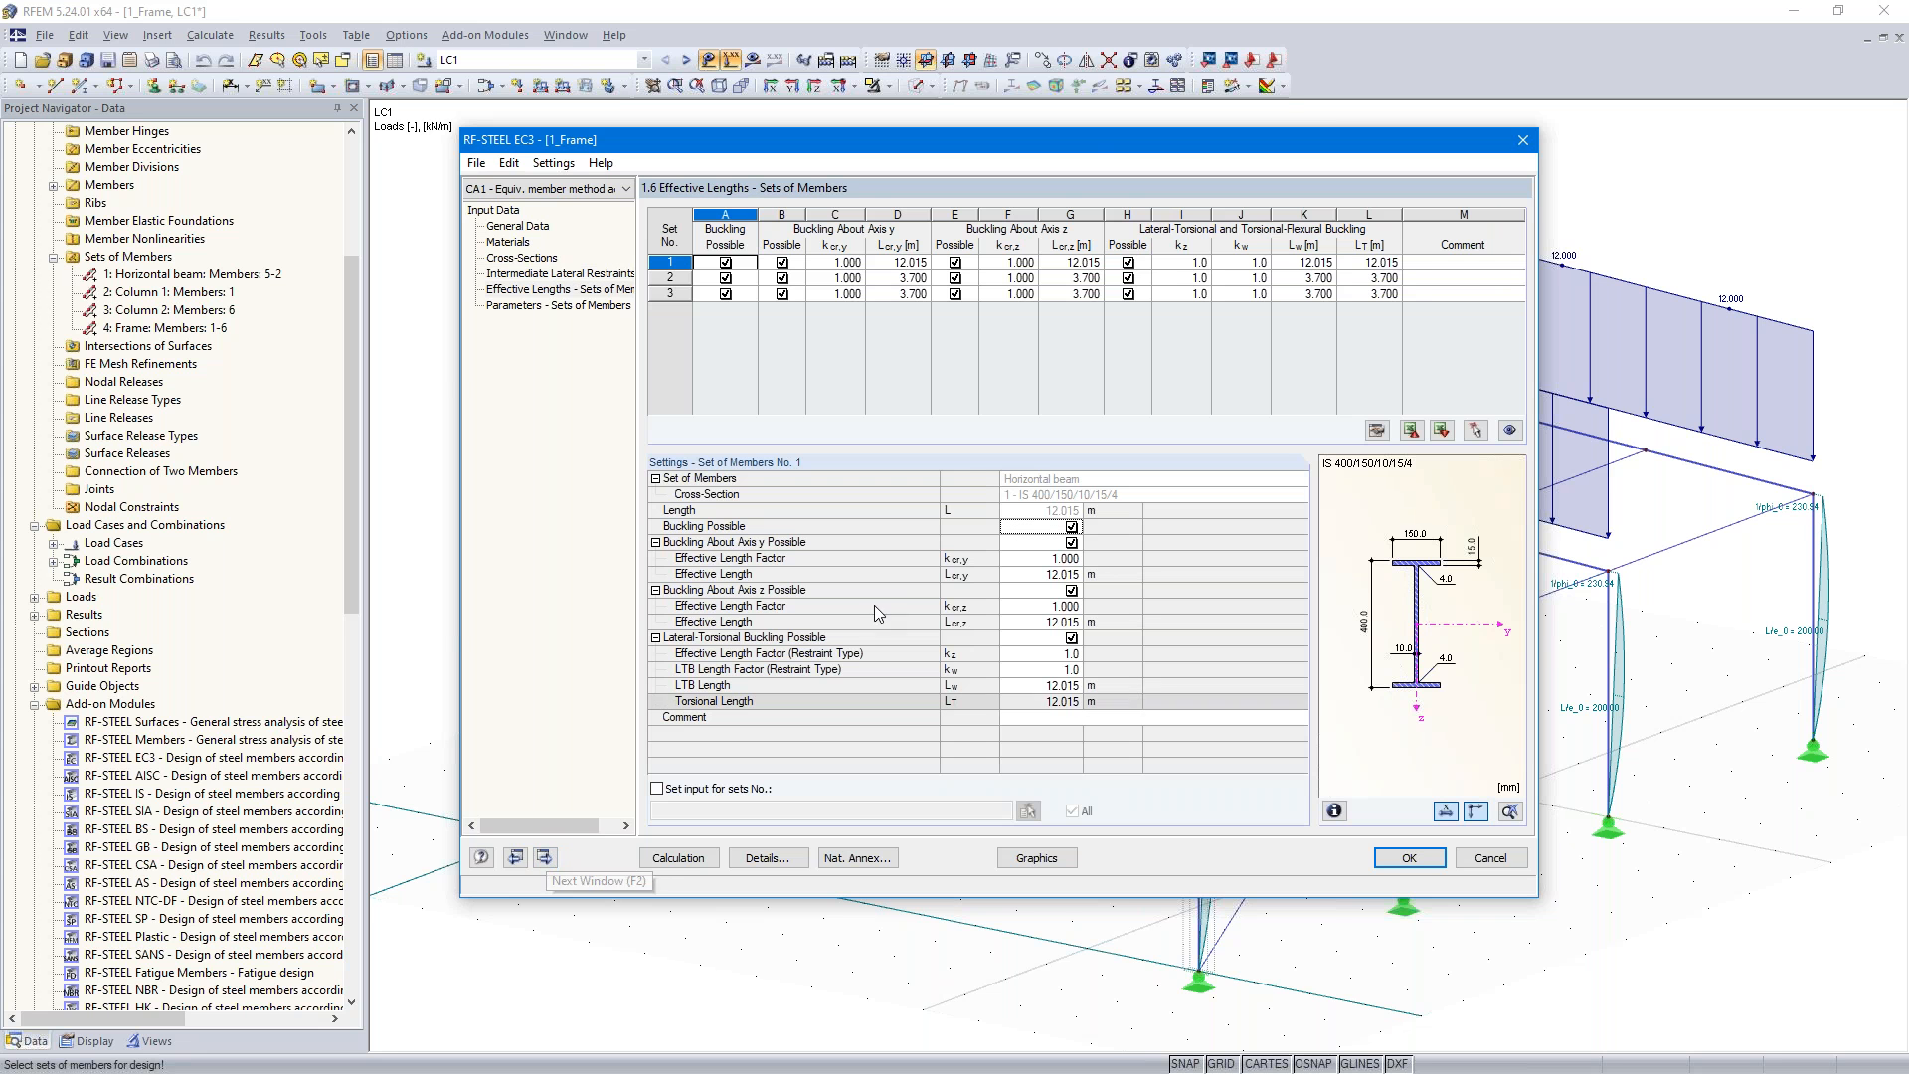
{"action": "left_click_drag", "start_coordinate": [1098, 147], "coordinate": [867, 652]}
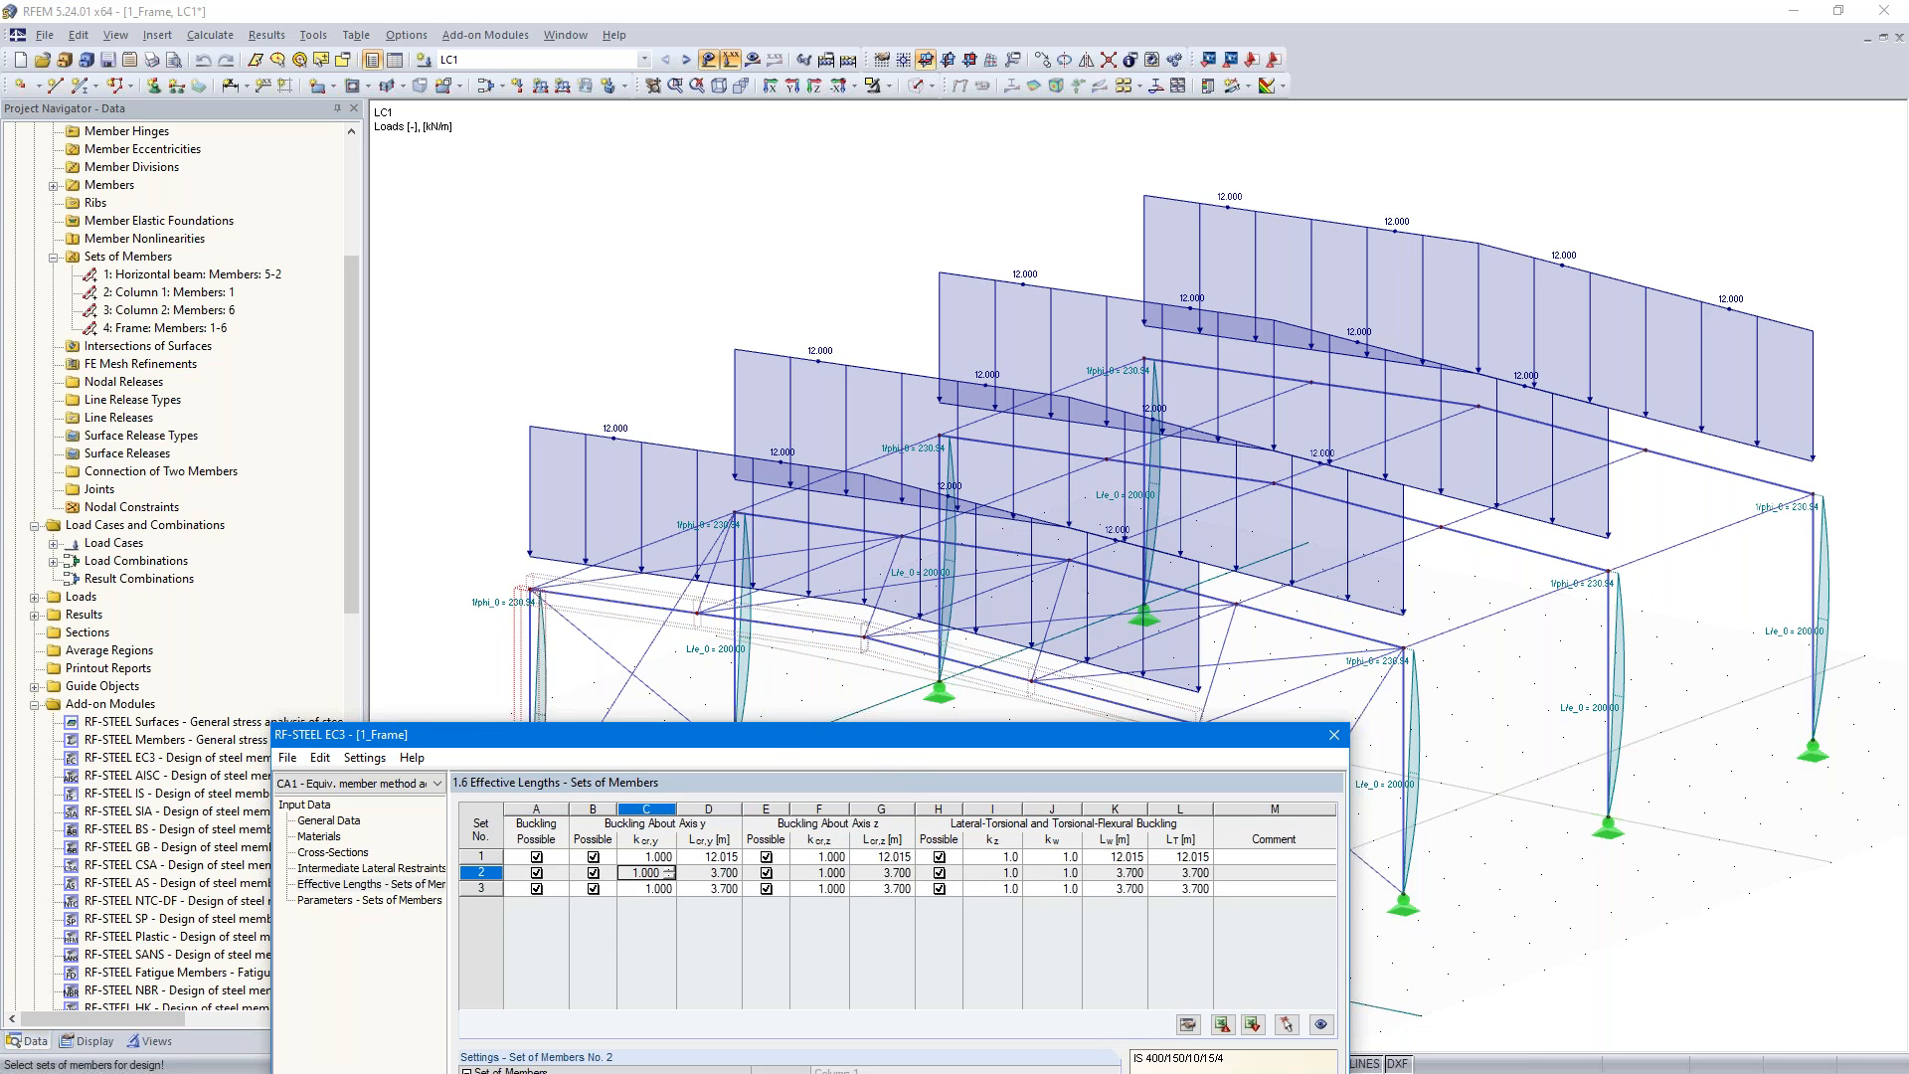
{"action": "left_click", "coordinate": [708, 887]}
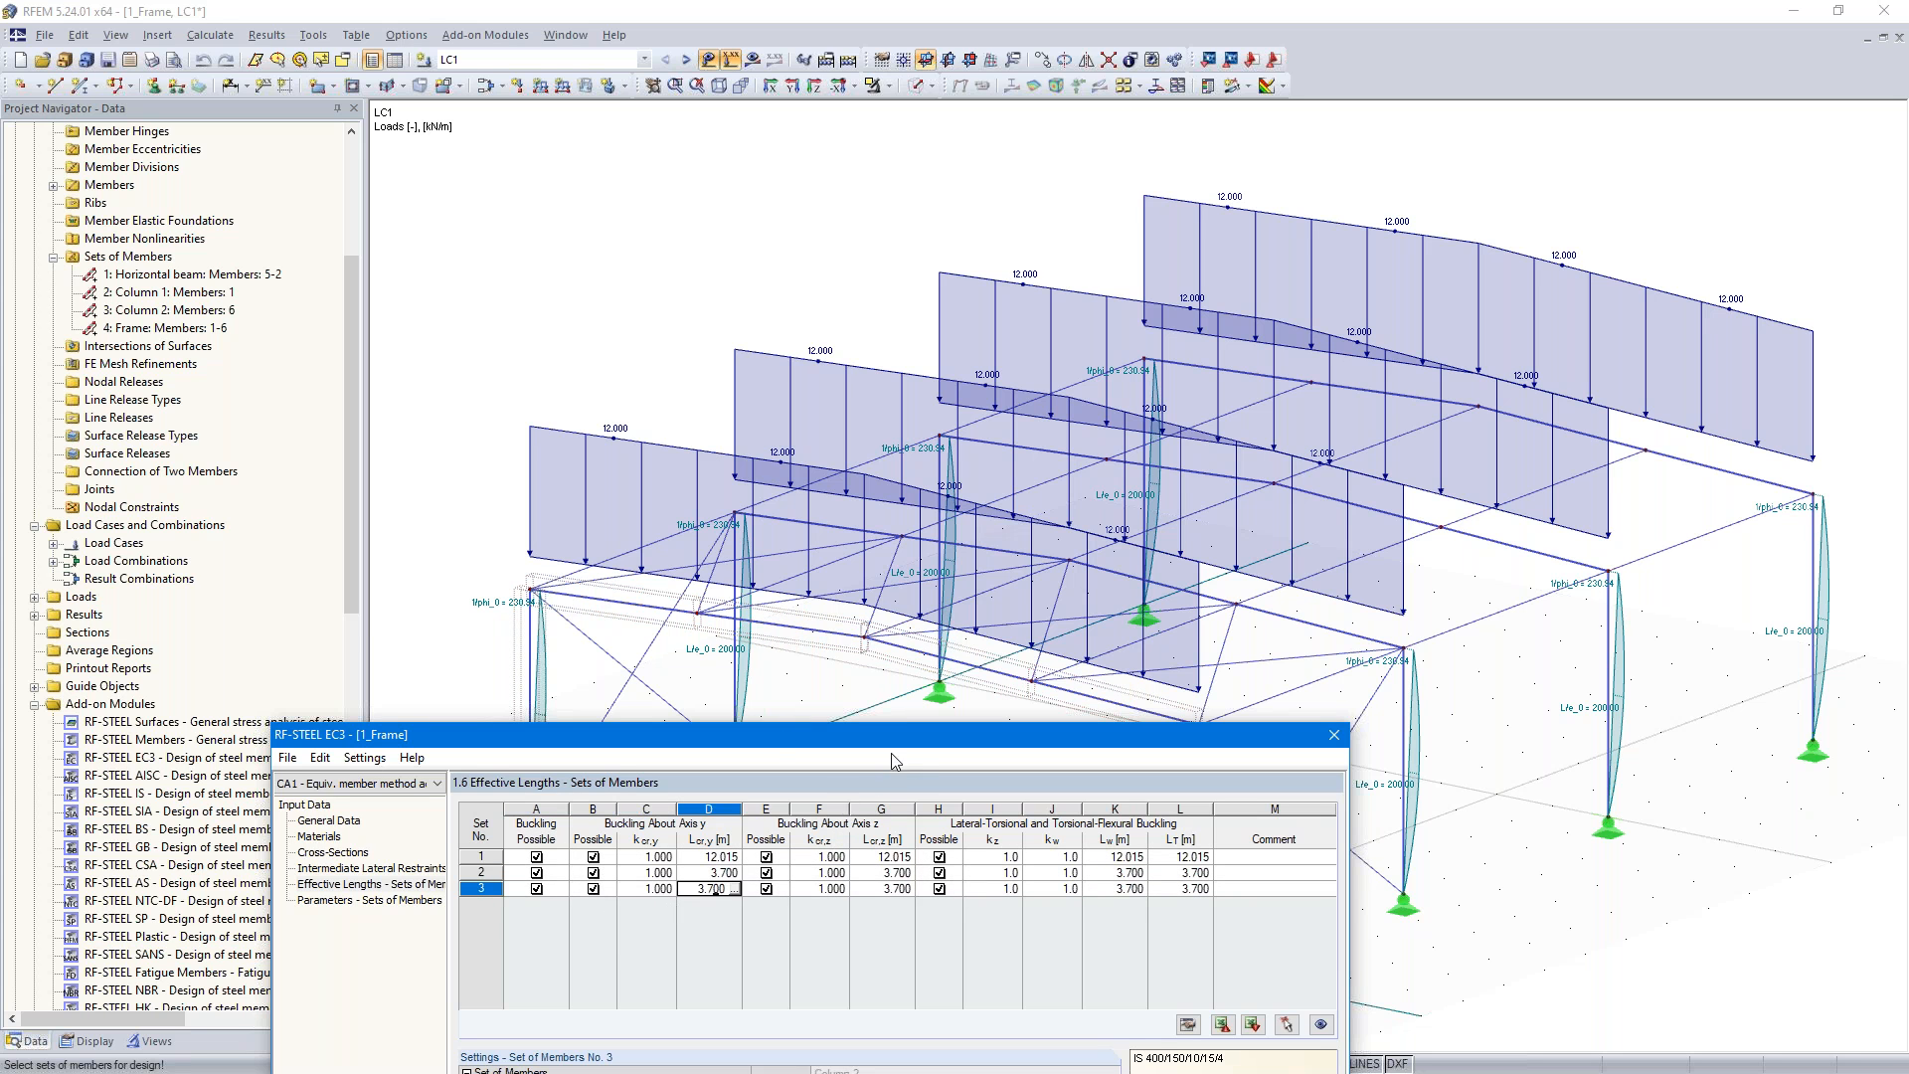
{"action": "left_click_drag", "start_coordinate": [899, 738], "coordinate": [943, 366]}
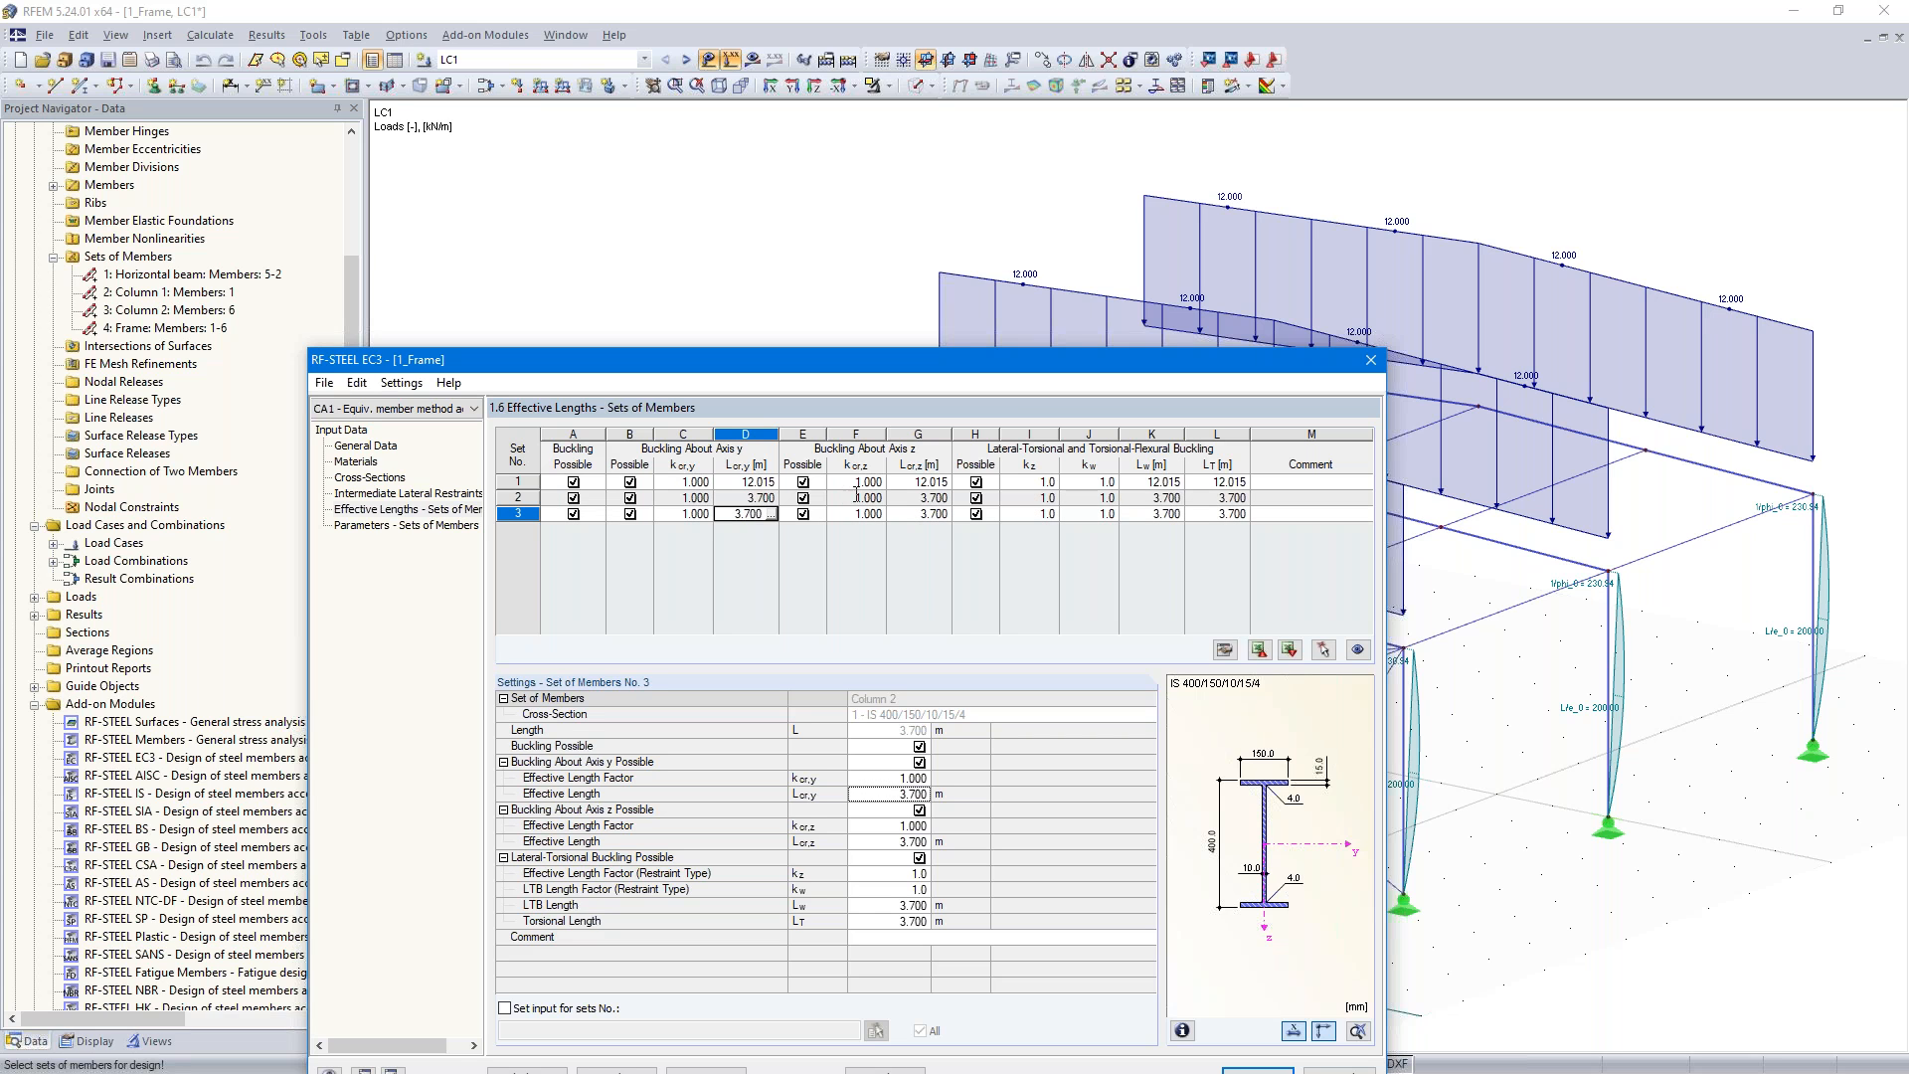
{"action": "left_click", "coordinate": [914, 481]}
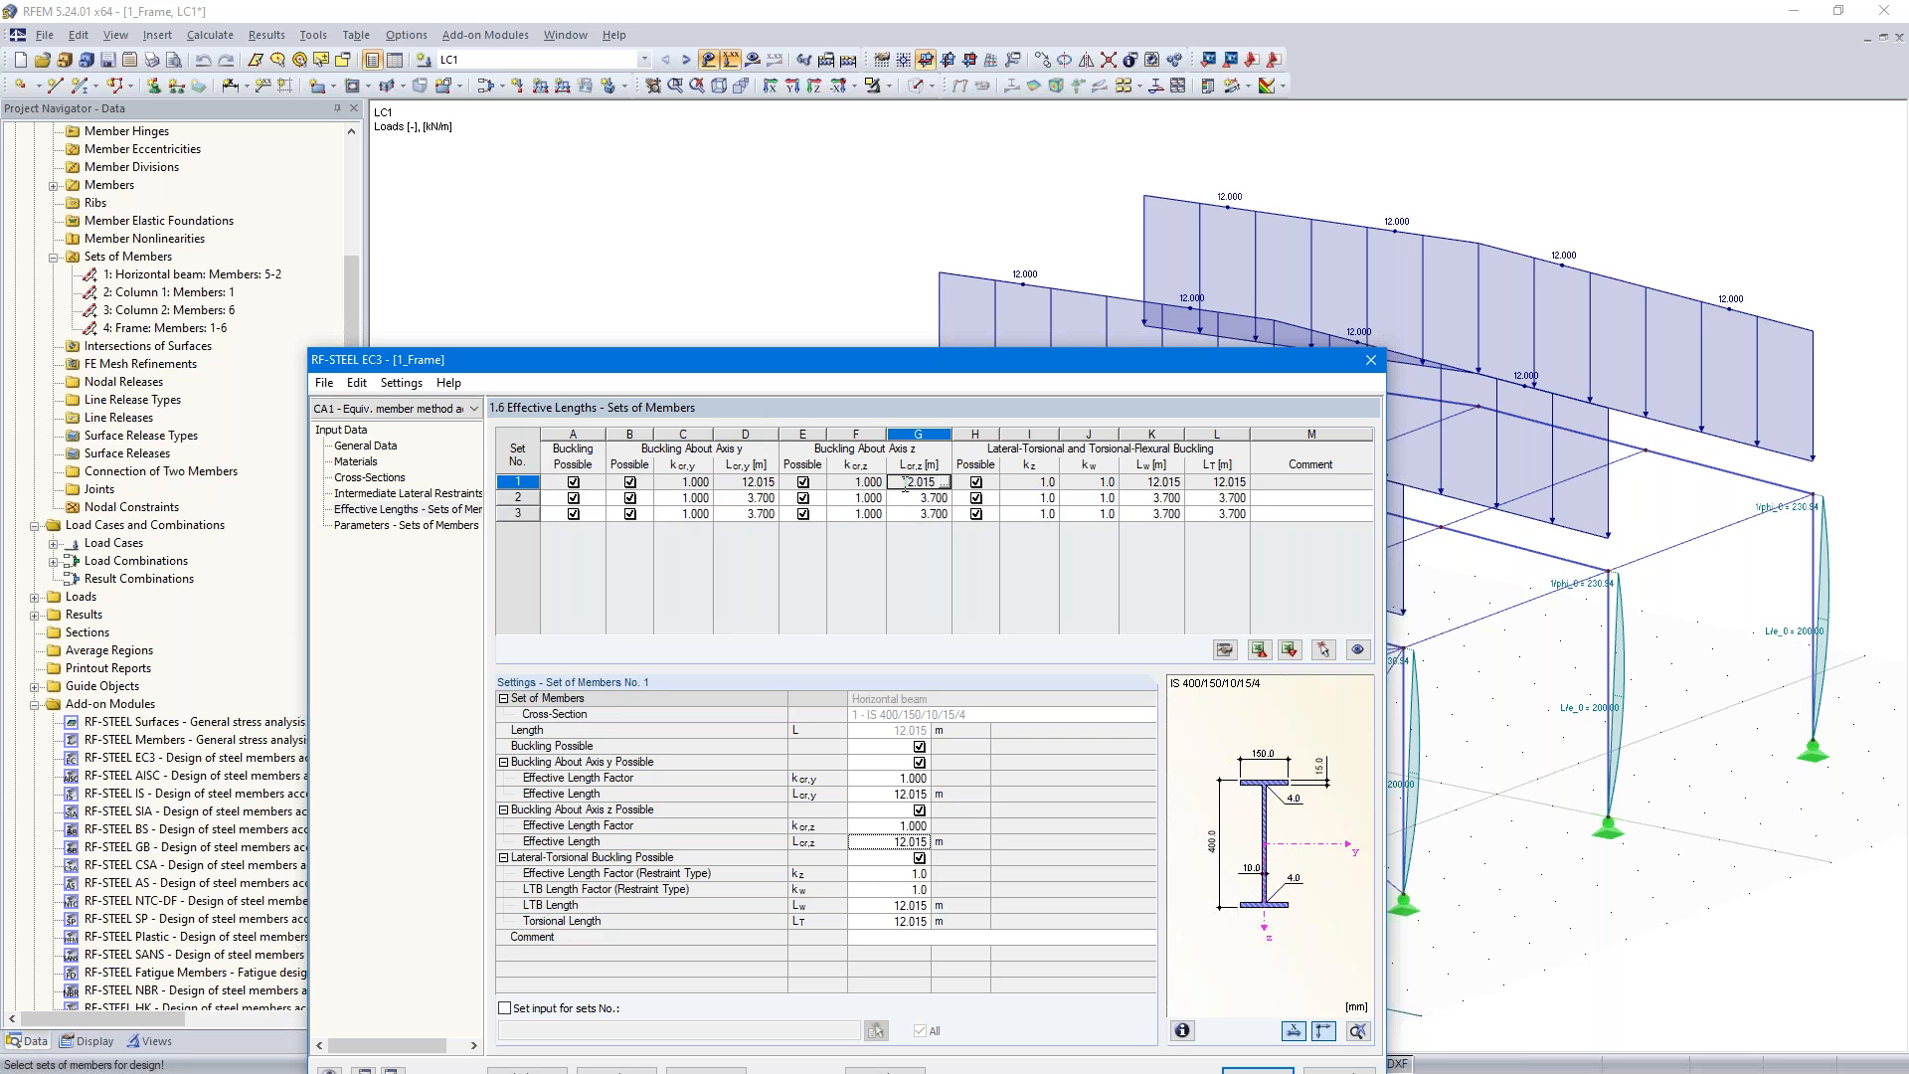
{"action": "left_click", "coordinate": [875, 482]}
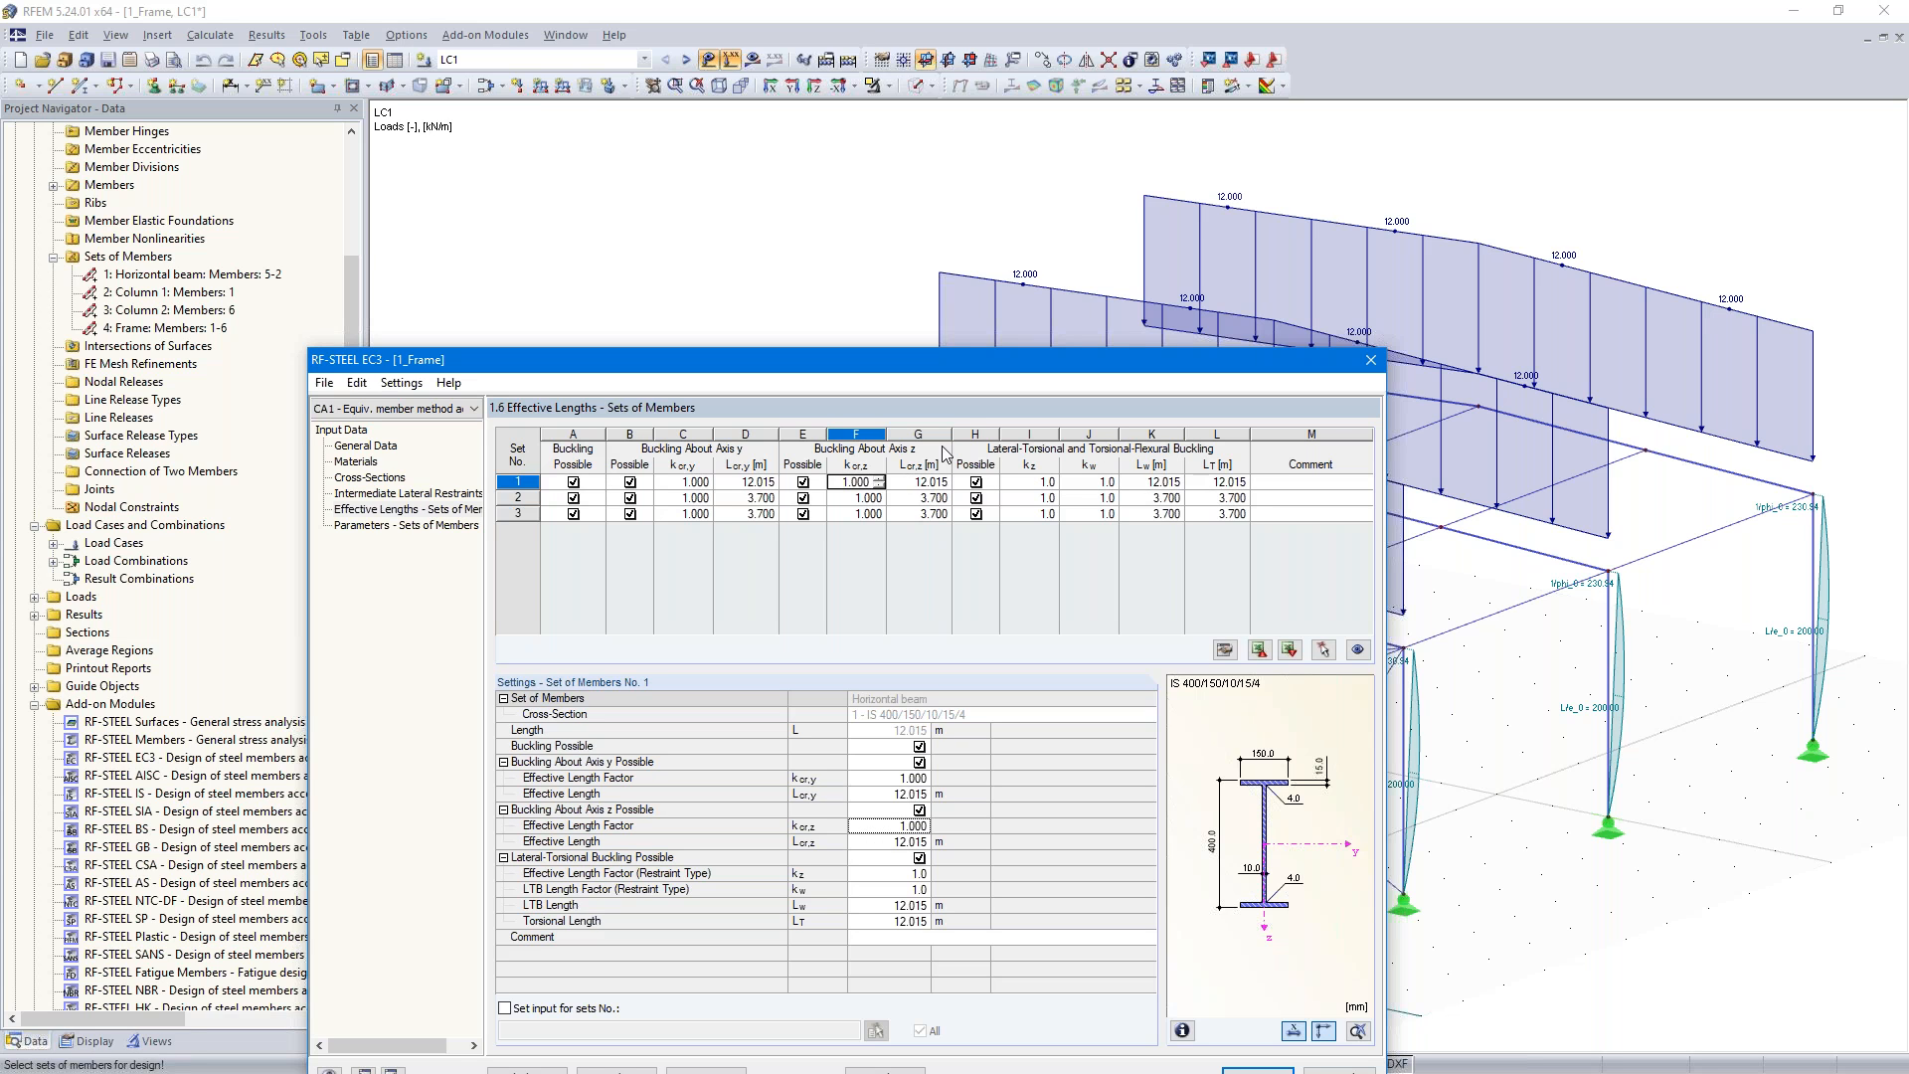
{"action": "type", "text": "0.250"}
{"action": "key", "text": "Tab"}
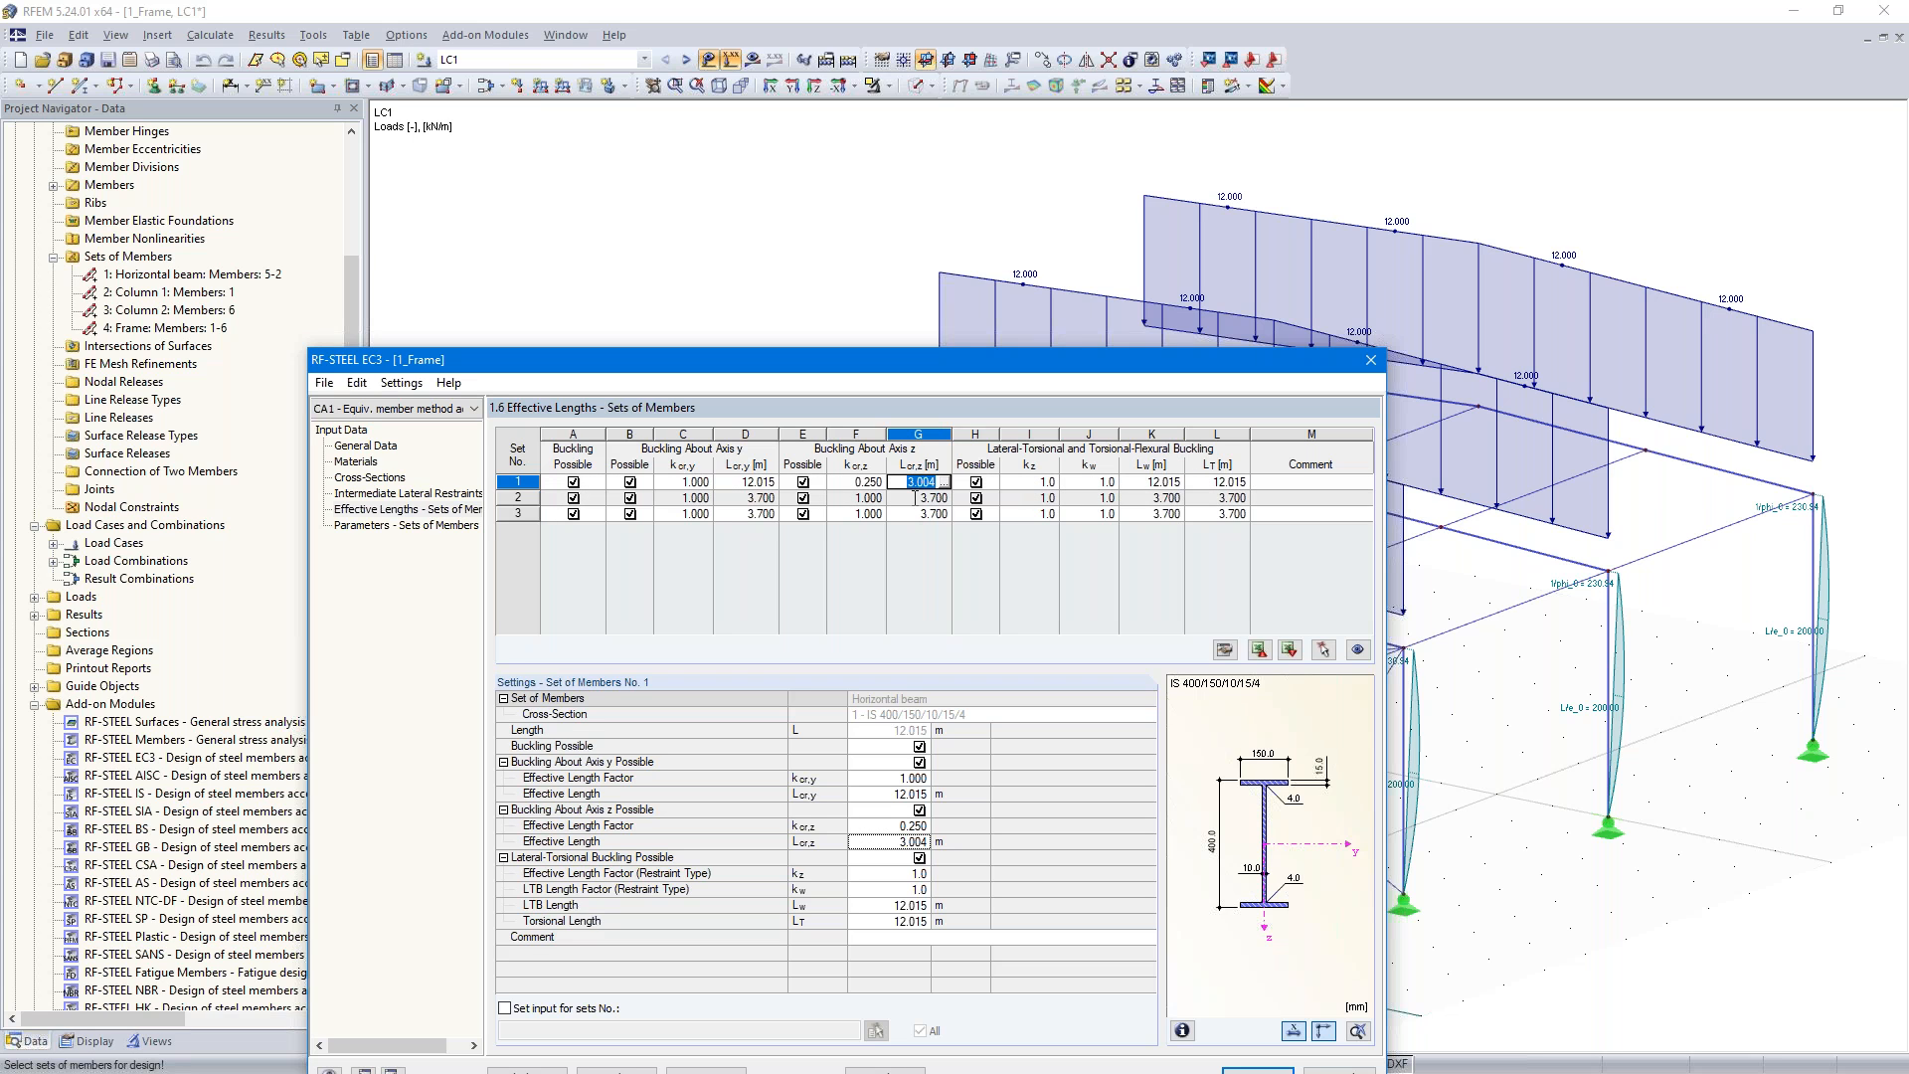
{"action": "left_click", "coordinate": [1046, 484]}
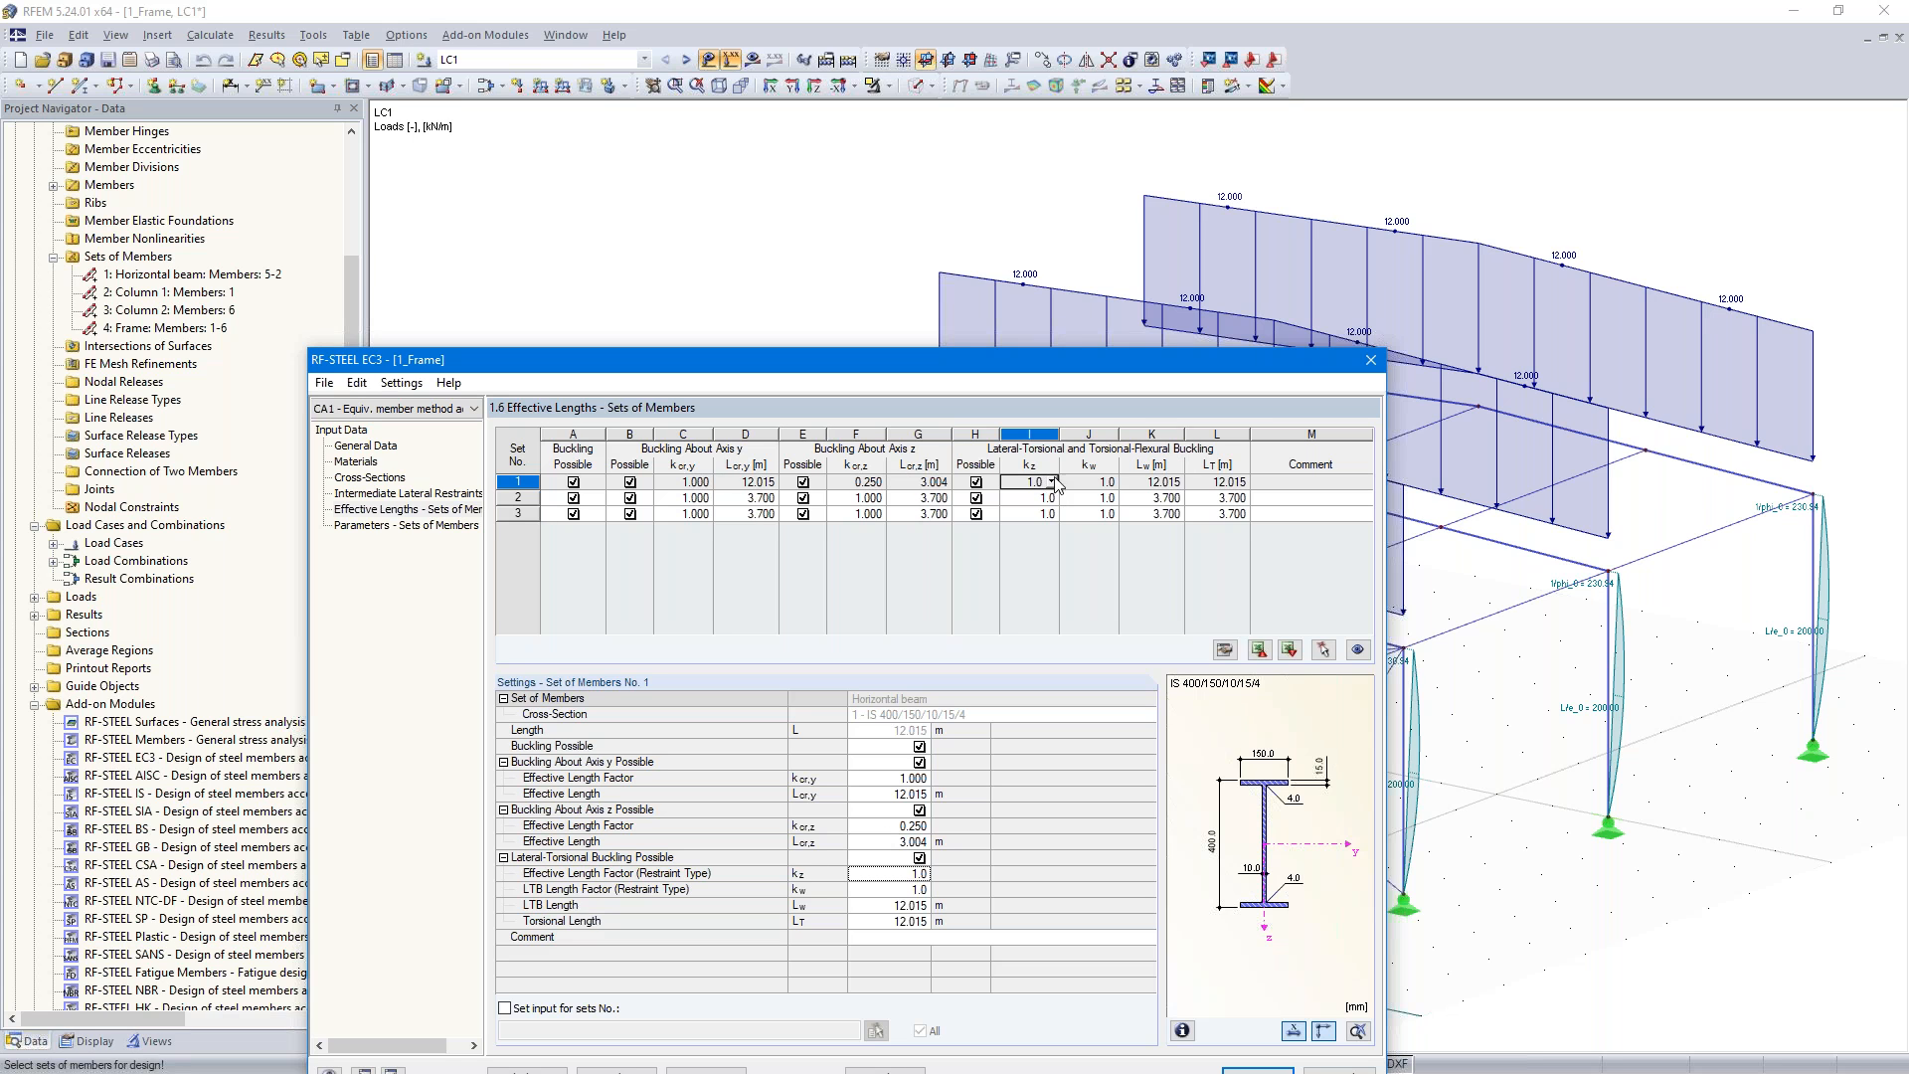
{"action": "left_click", "coordinate": [1091, 486]}
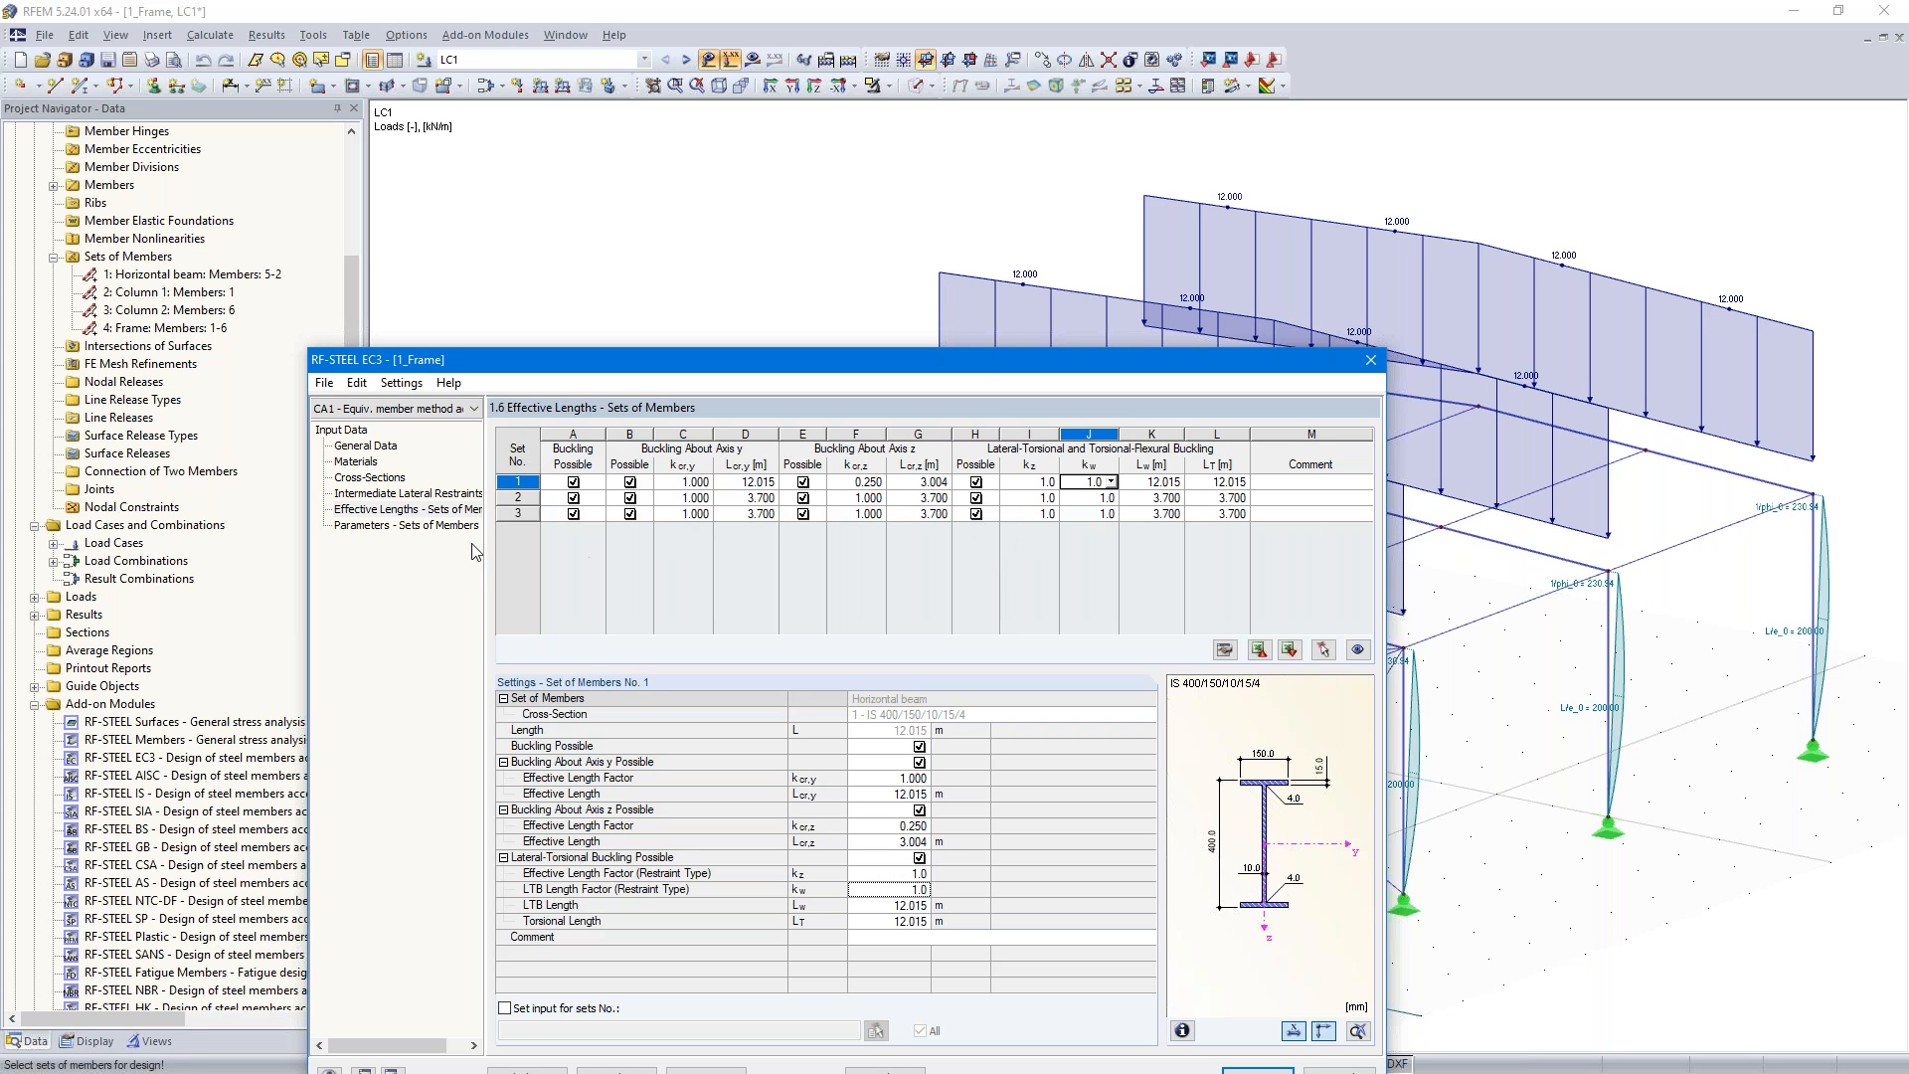
{"action": "left_click_drag", "start_coordinate": [980, 371], "coordinate": [1003, 176]}
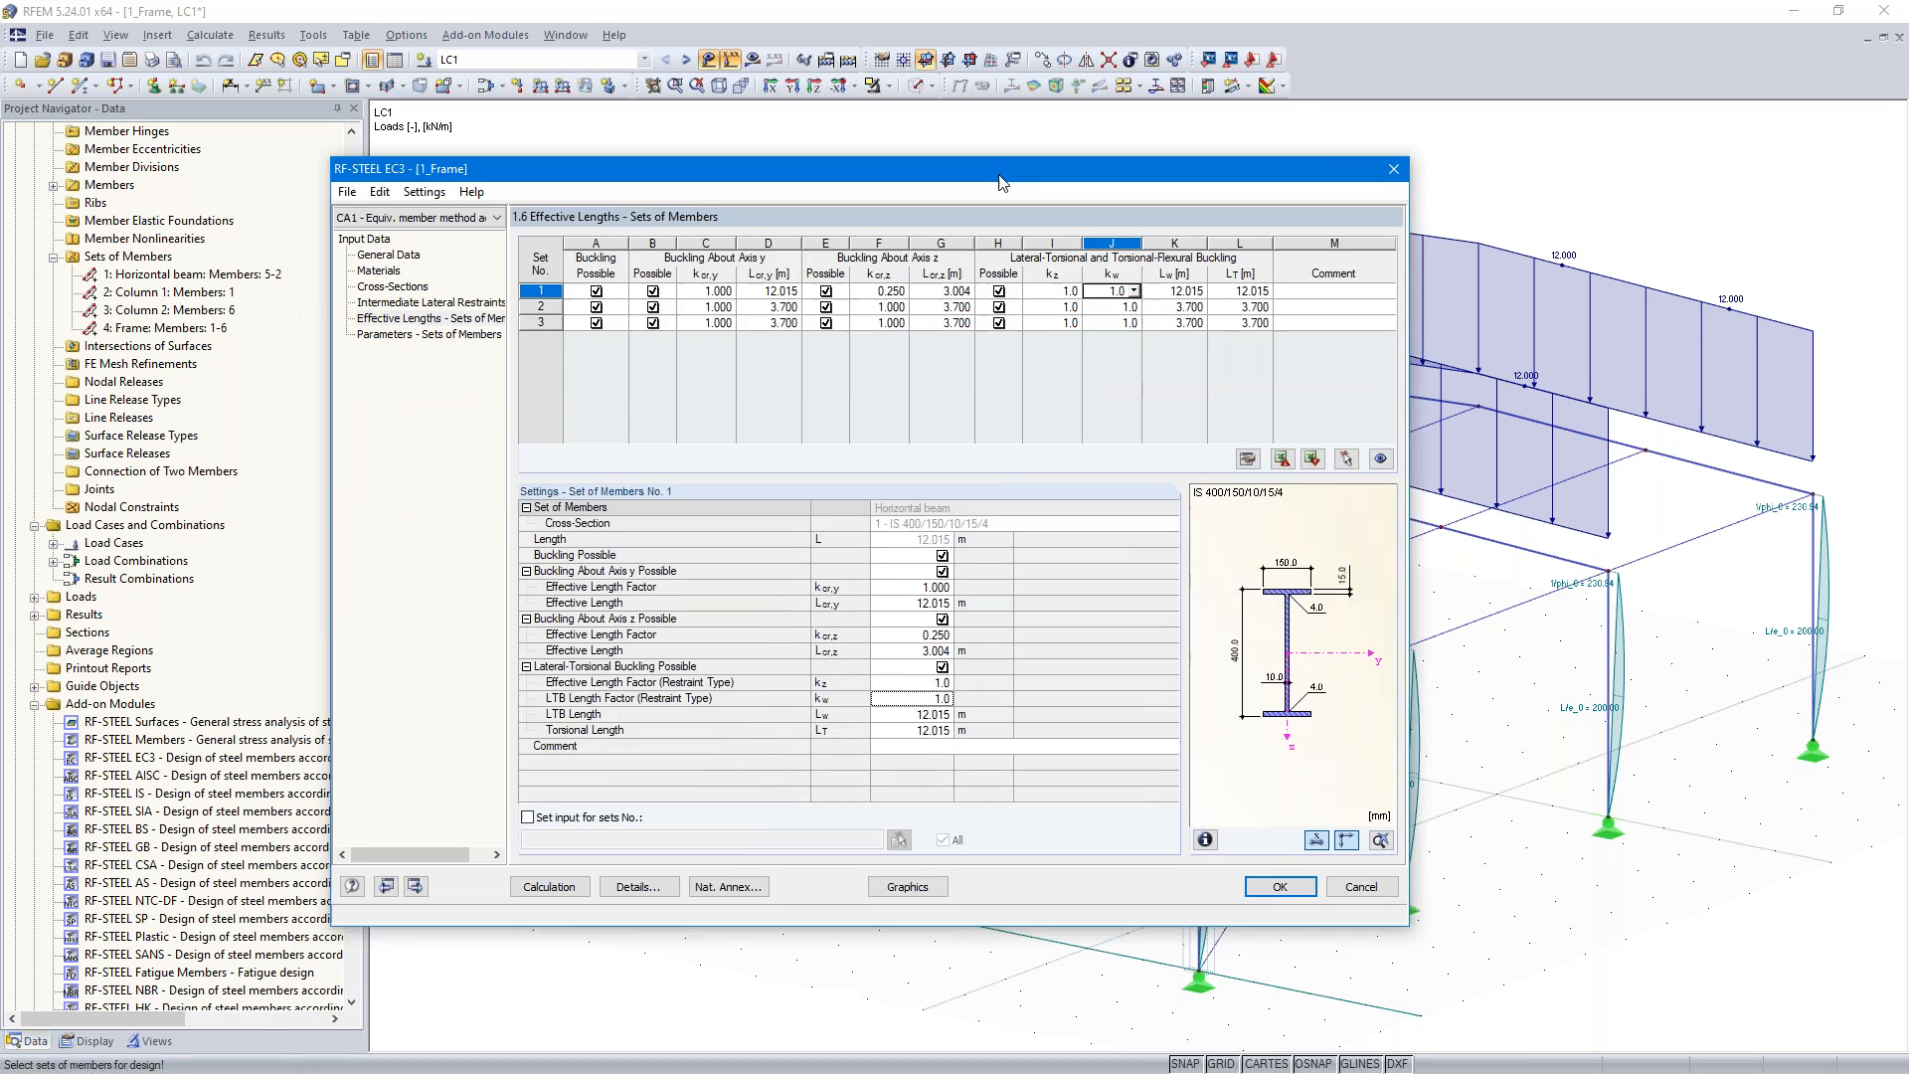
- Try out the shear panel and rotational restraint parameters for set of members 1 (Horizontal beam), and deactivate both
{"action": "left_click", "coordinate": [416, 883]}
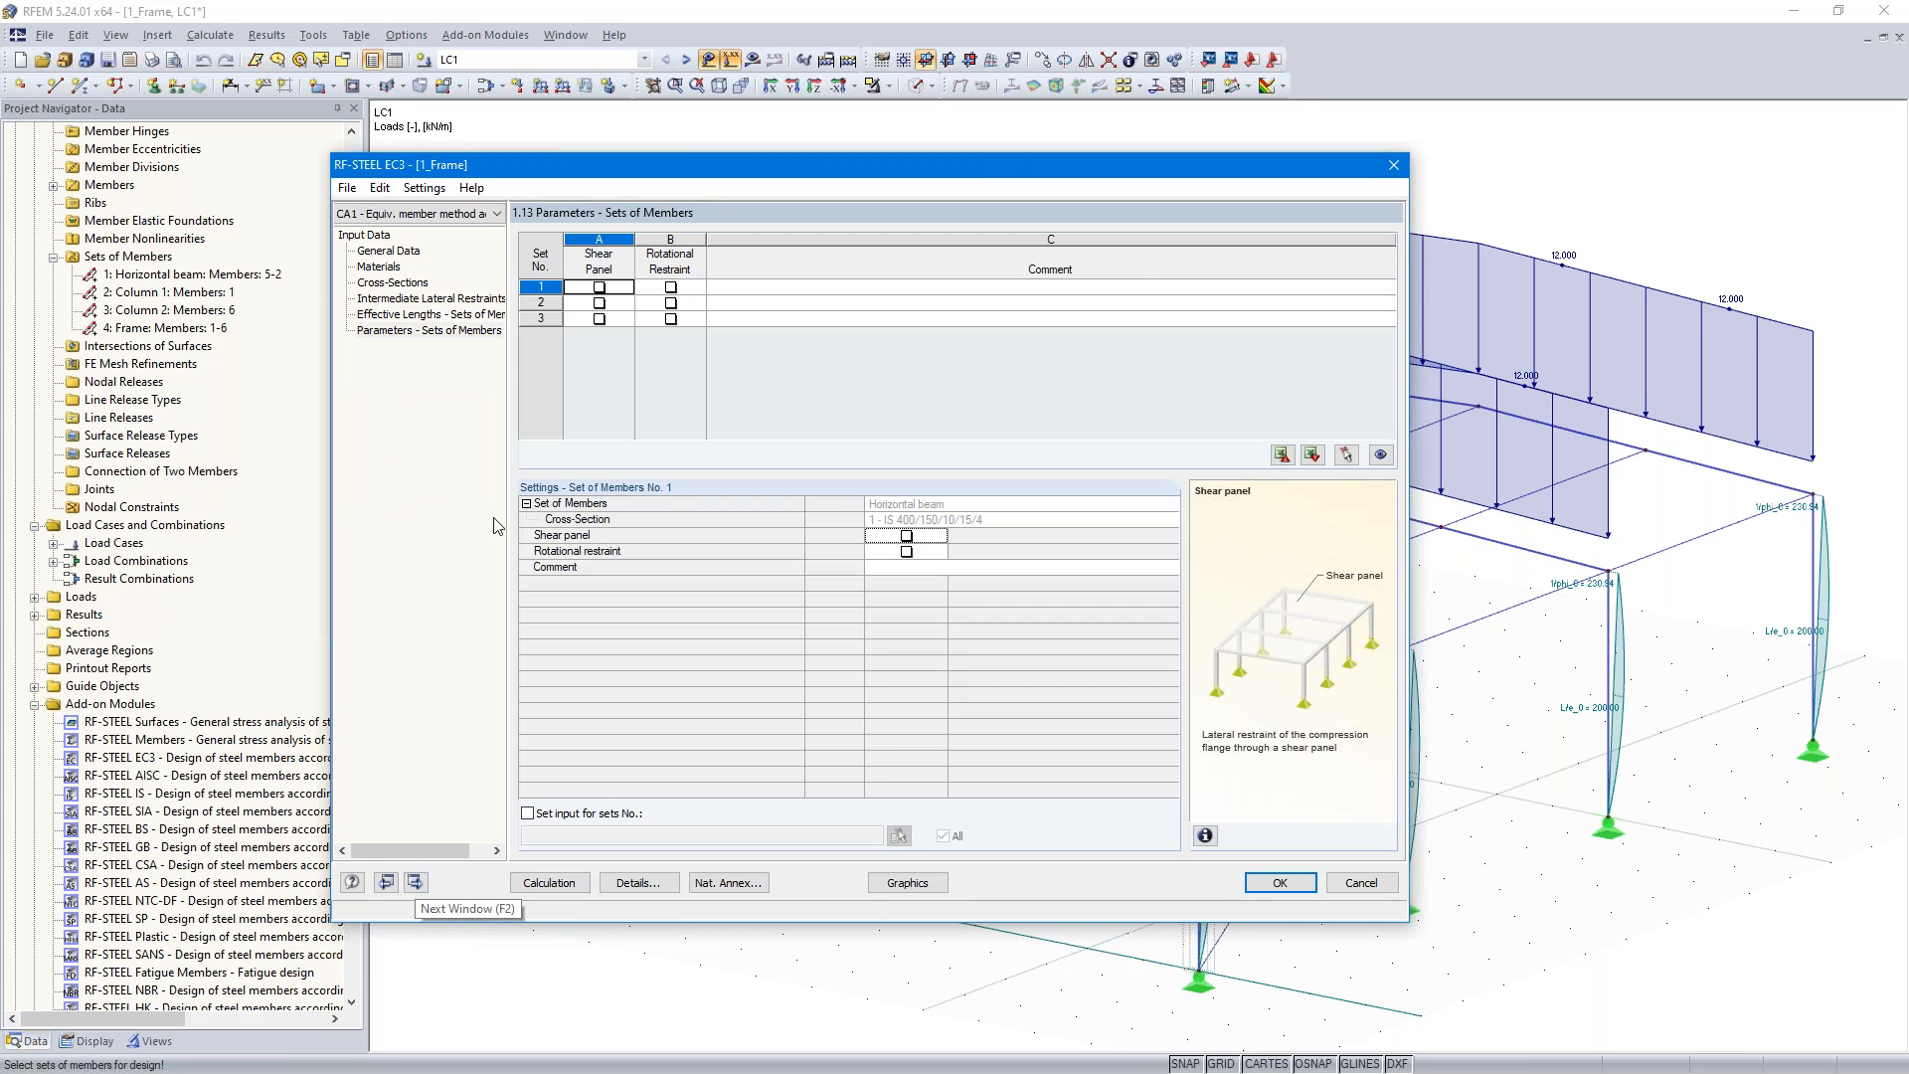
{"action": "left_click", "coordinate": [599, 287]}
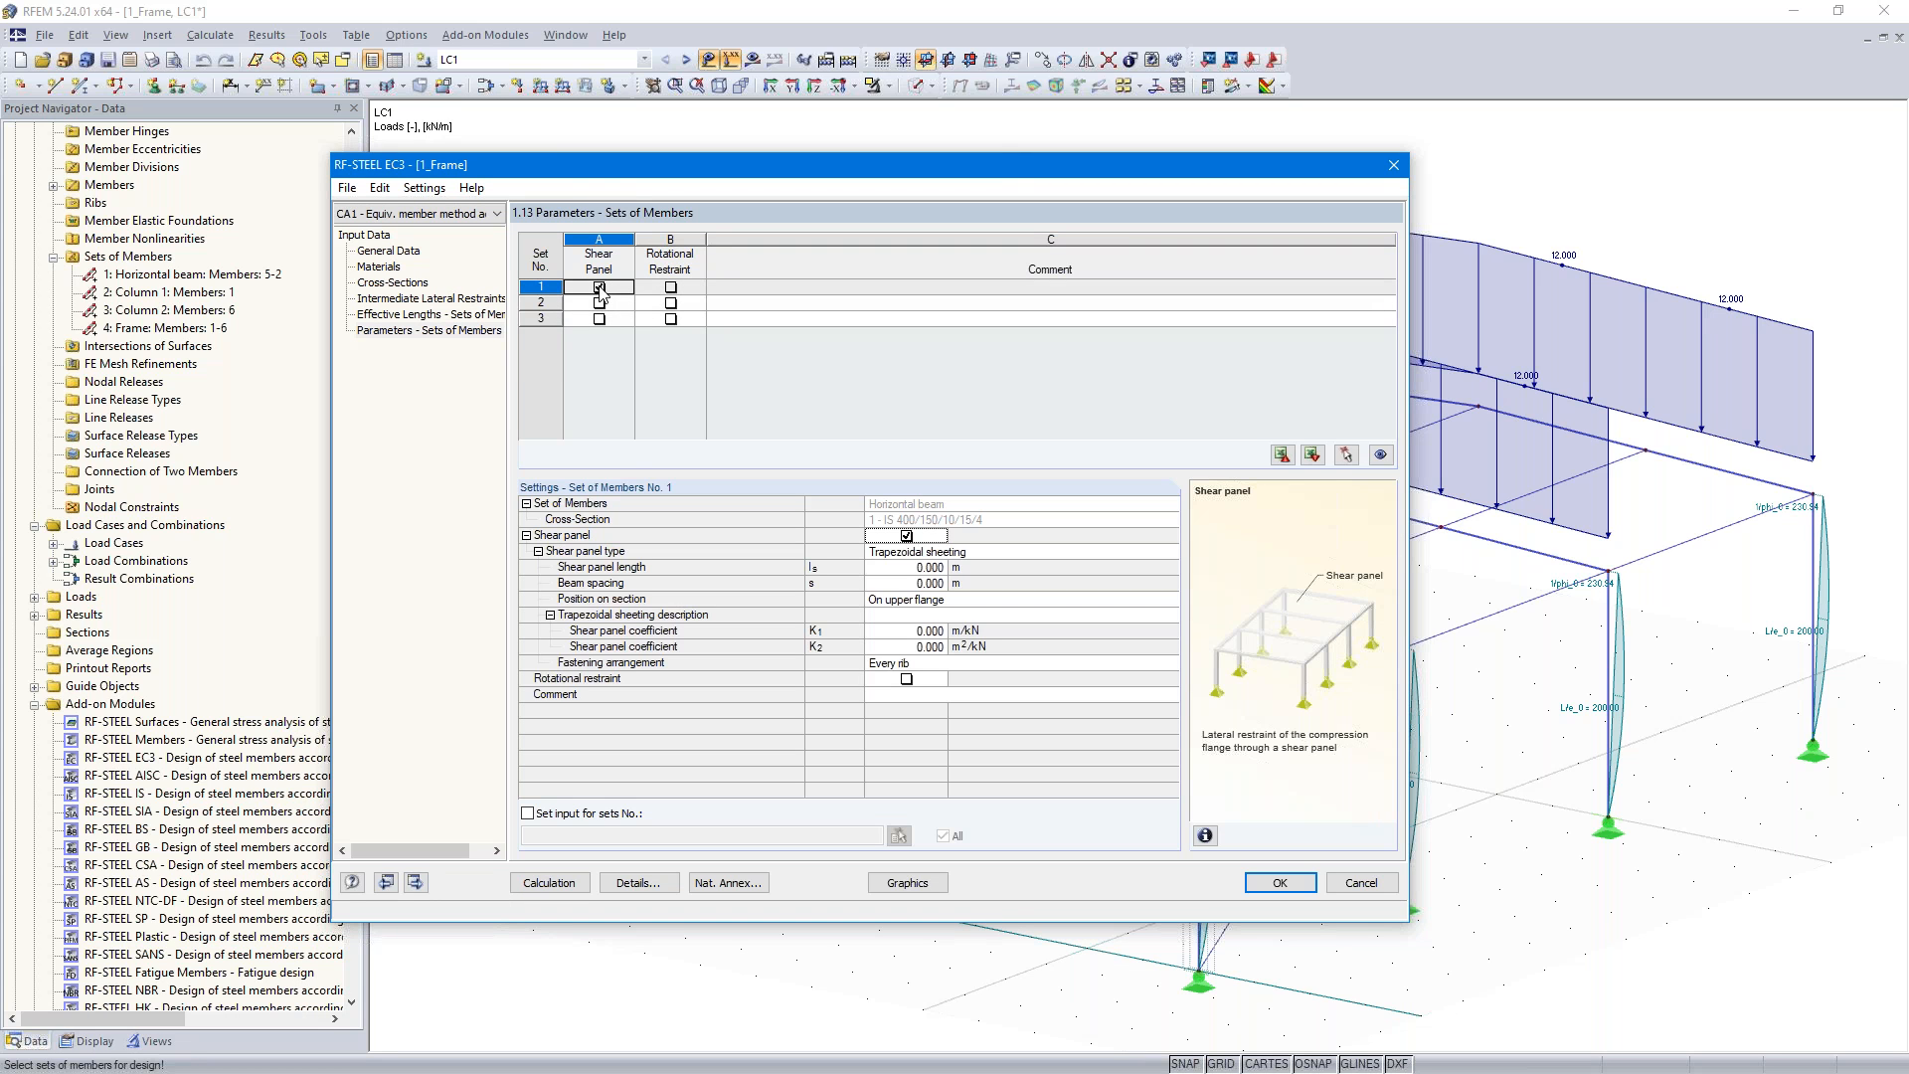
{"action": "left_click", "coordinate": [671, 287]}
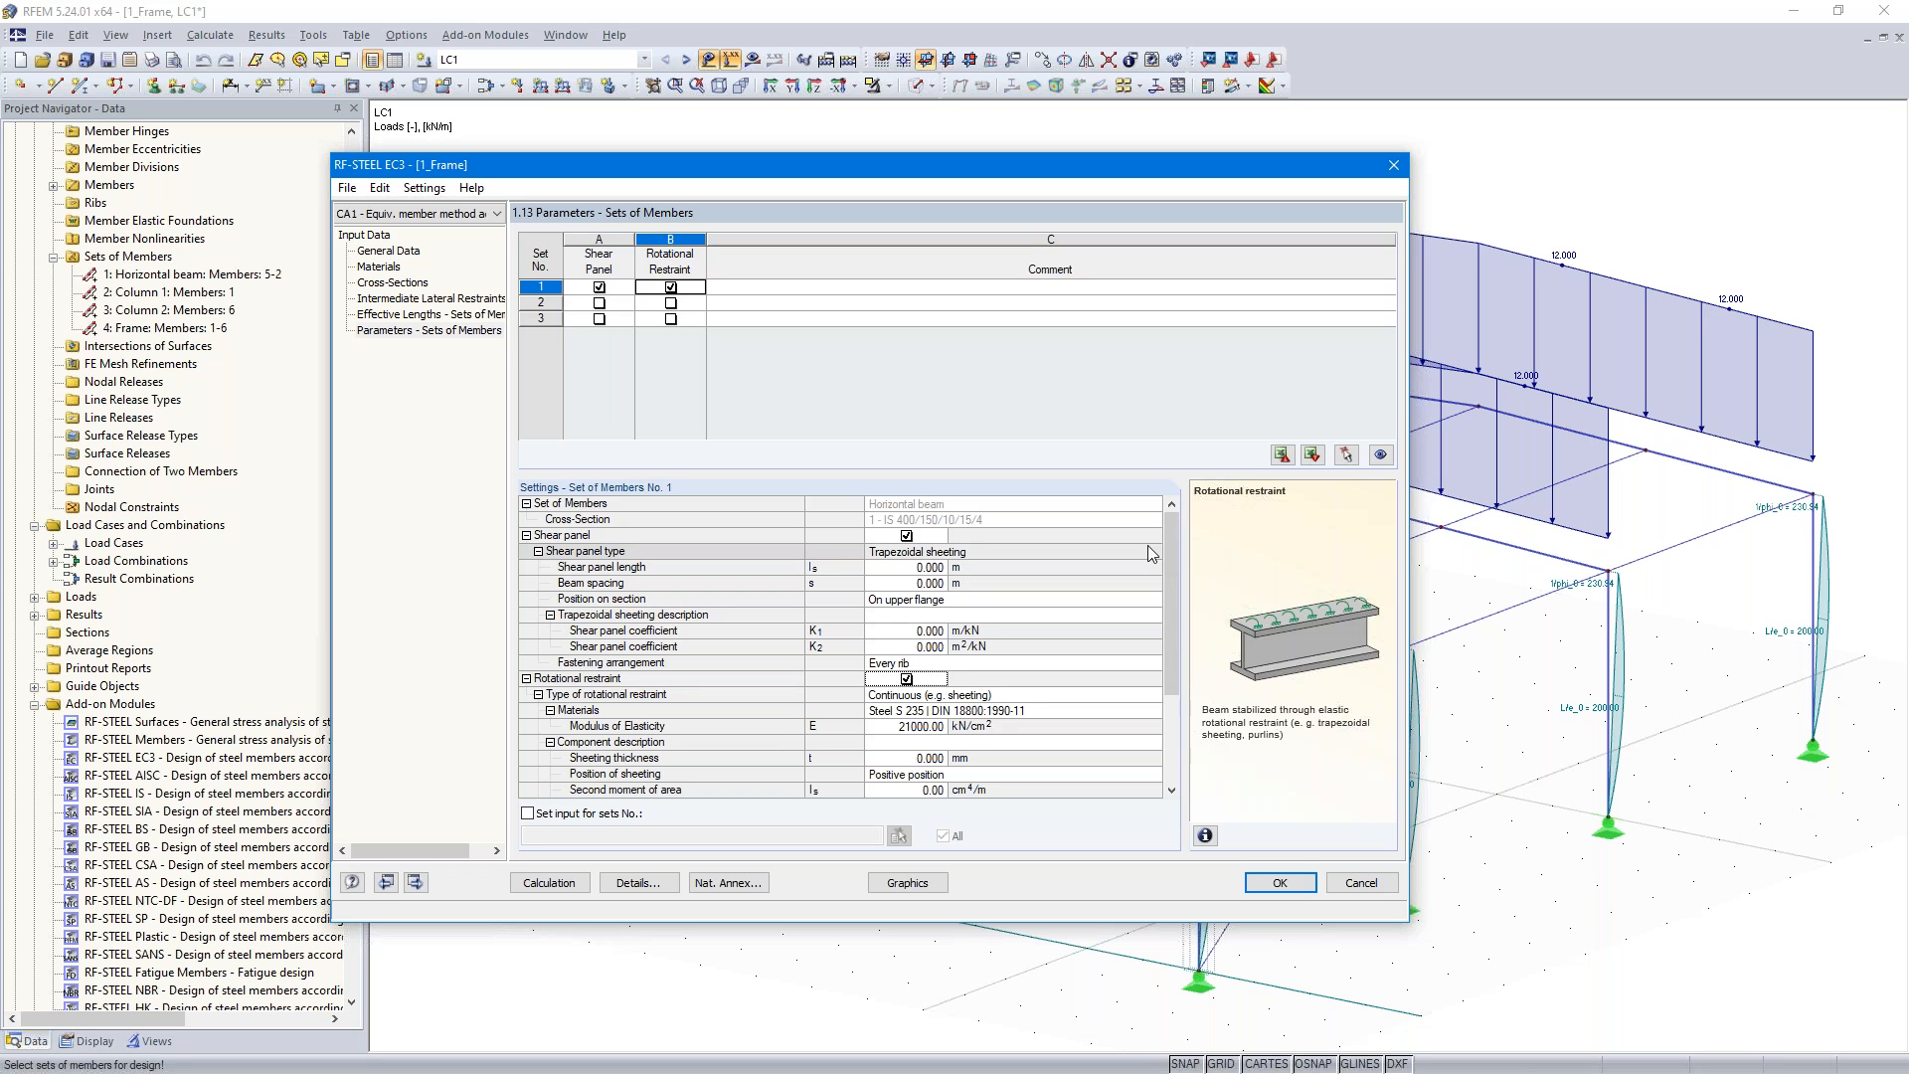
{"action": "left_click", "coordinate": [671, 288]}
{"action": "left_click", "coordinate": [598, 287]}
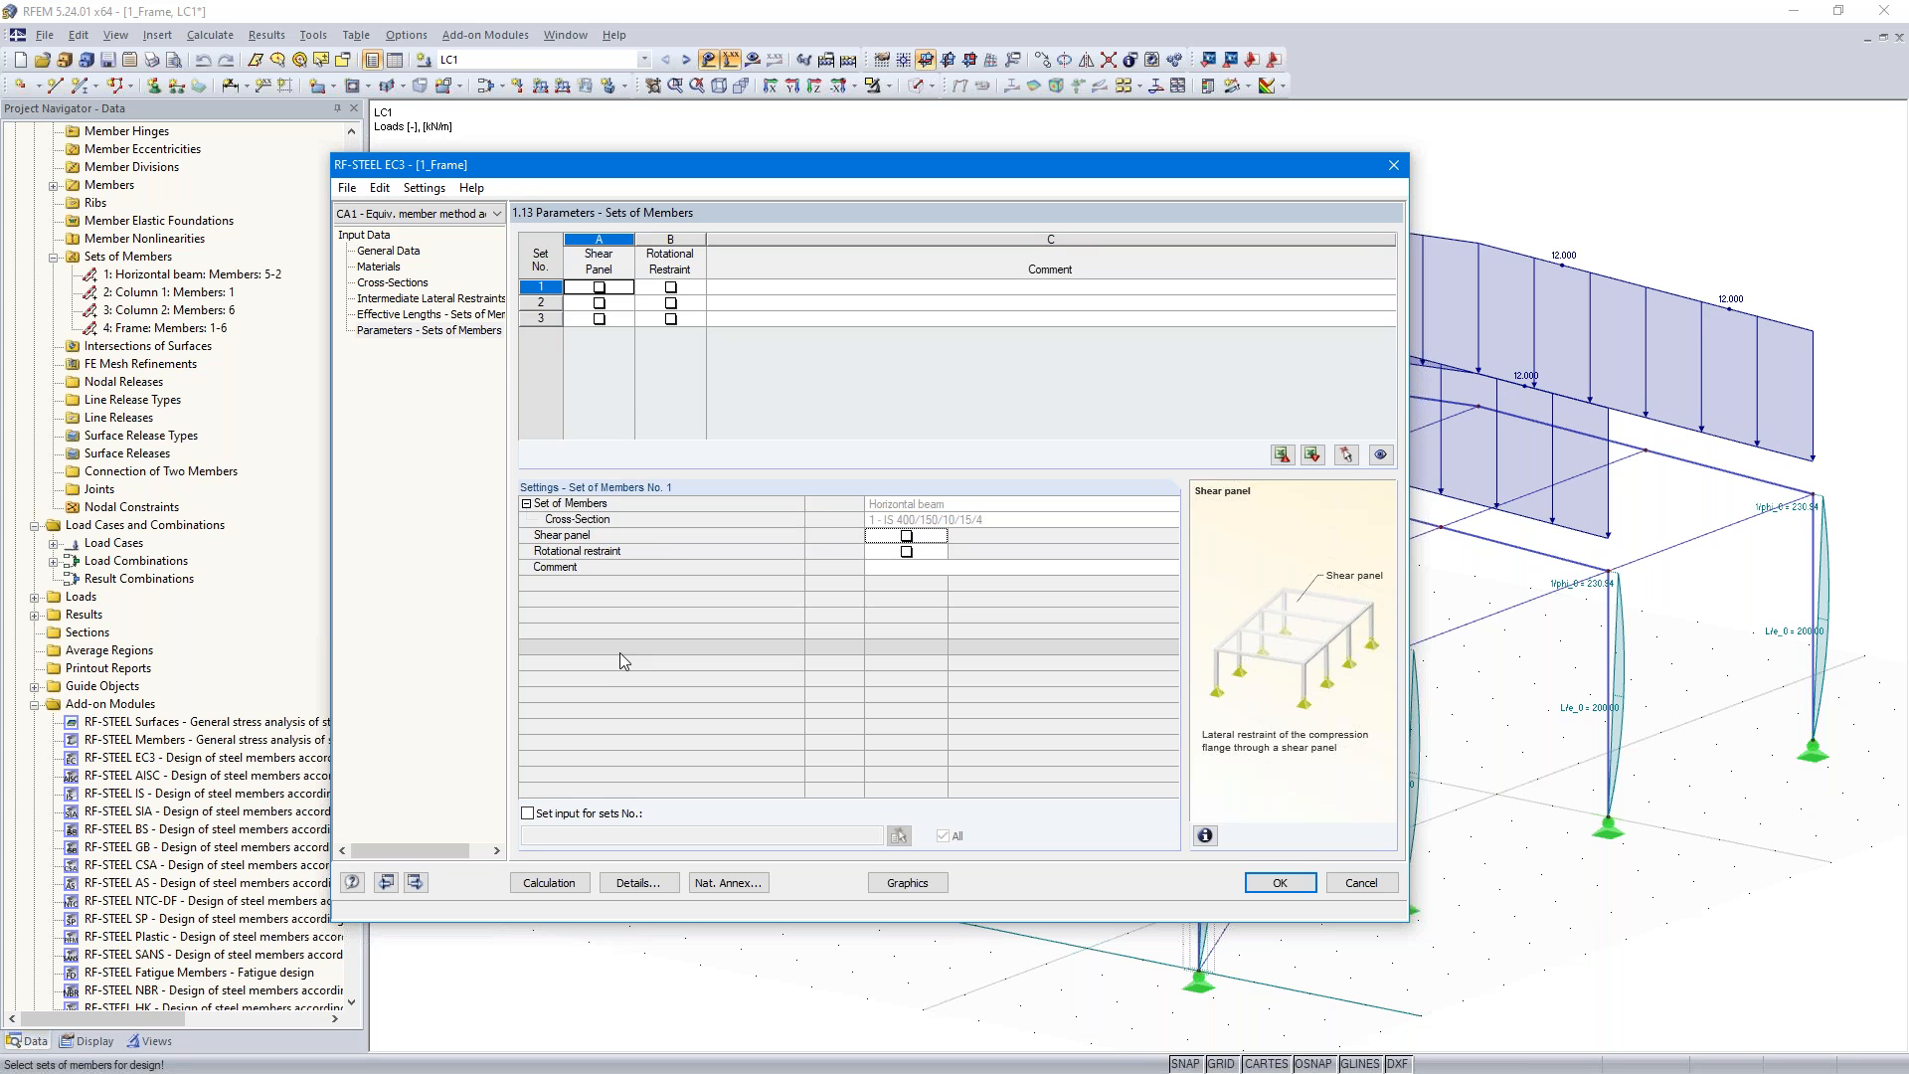
- Run the design calculation and display the design ratios graphically on the front frame
{"action": "left_click", "coordinate": [549, 882]}
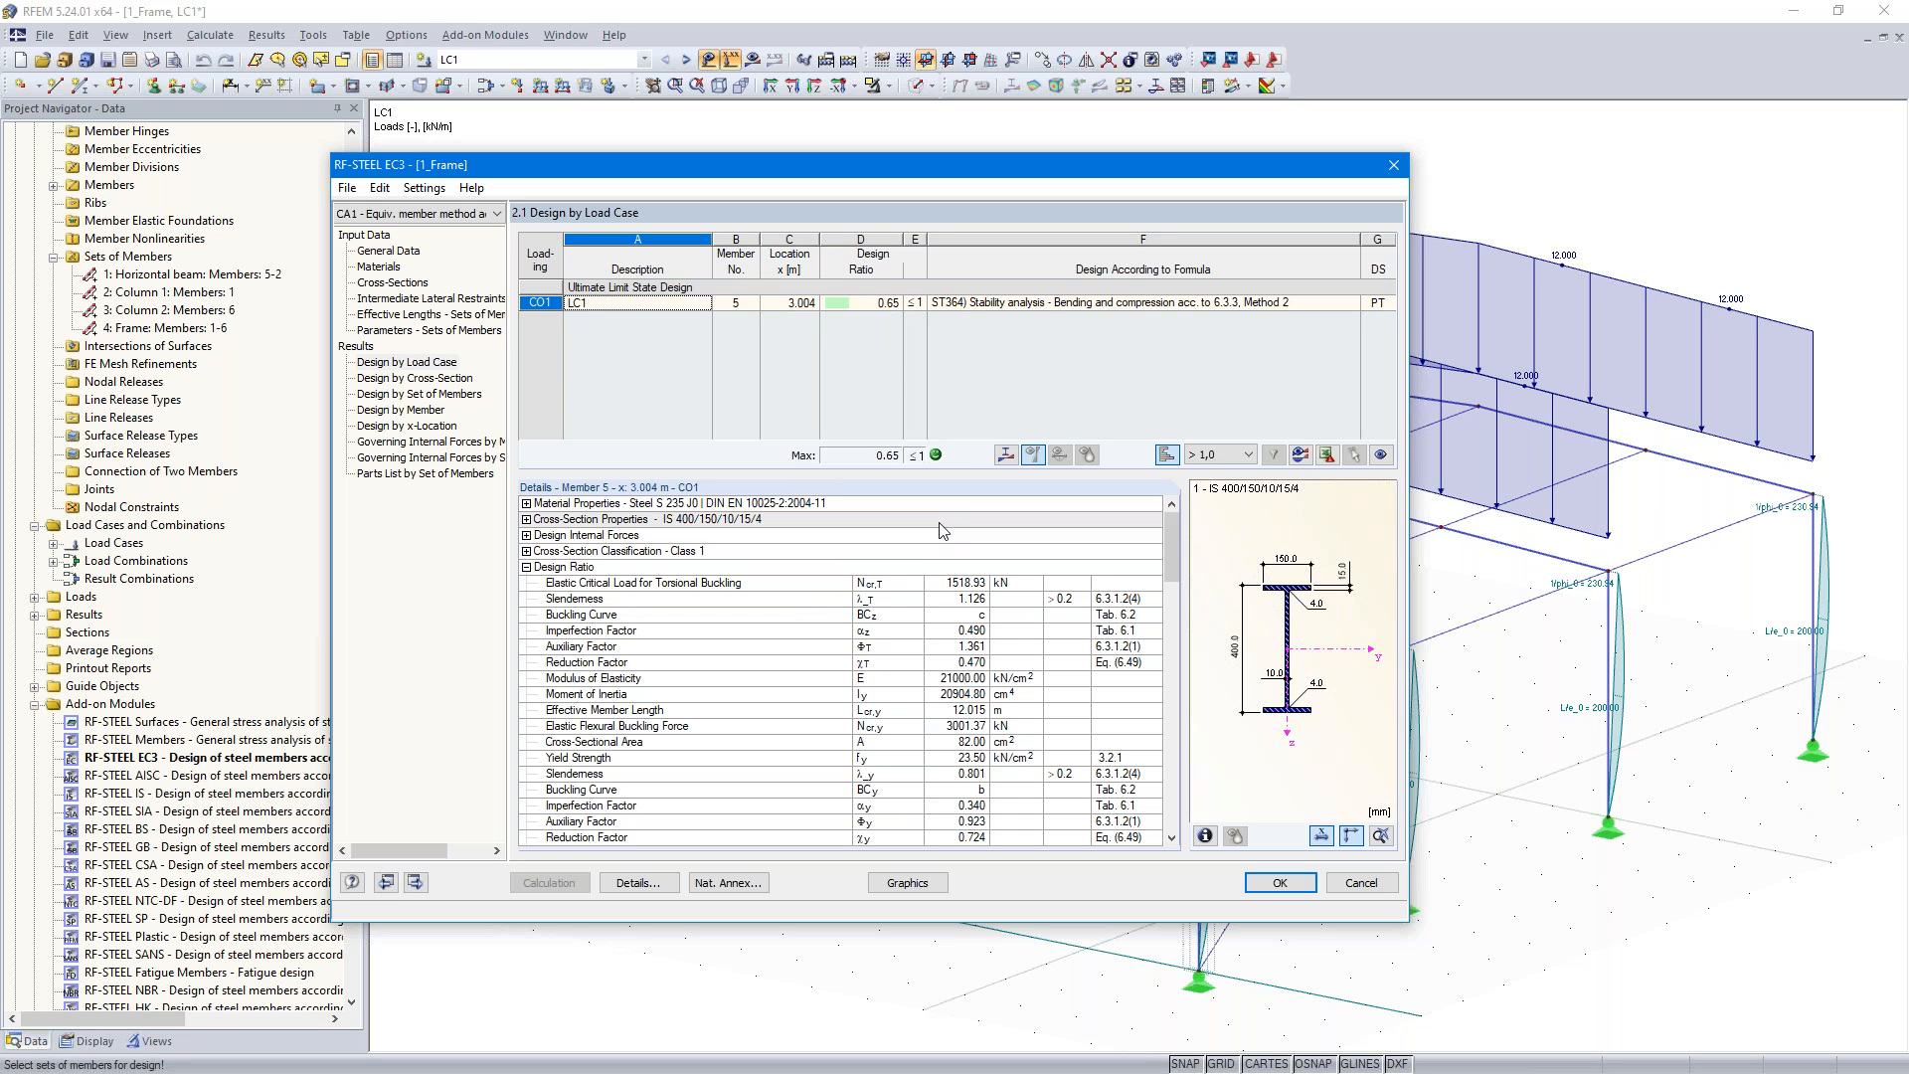
{"action": "left_click", "coordinate": [913, 884]}
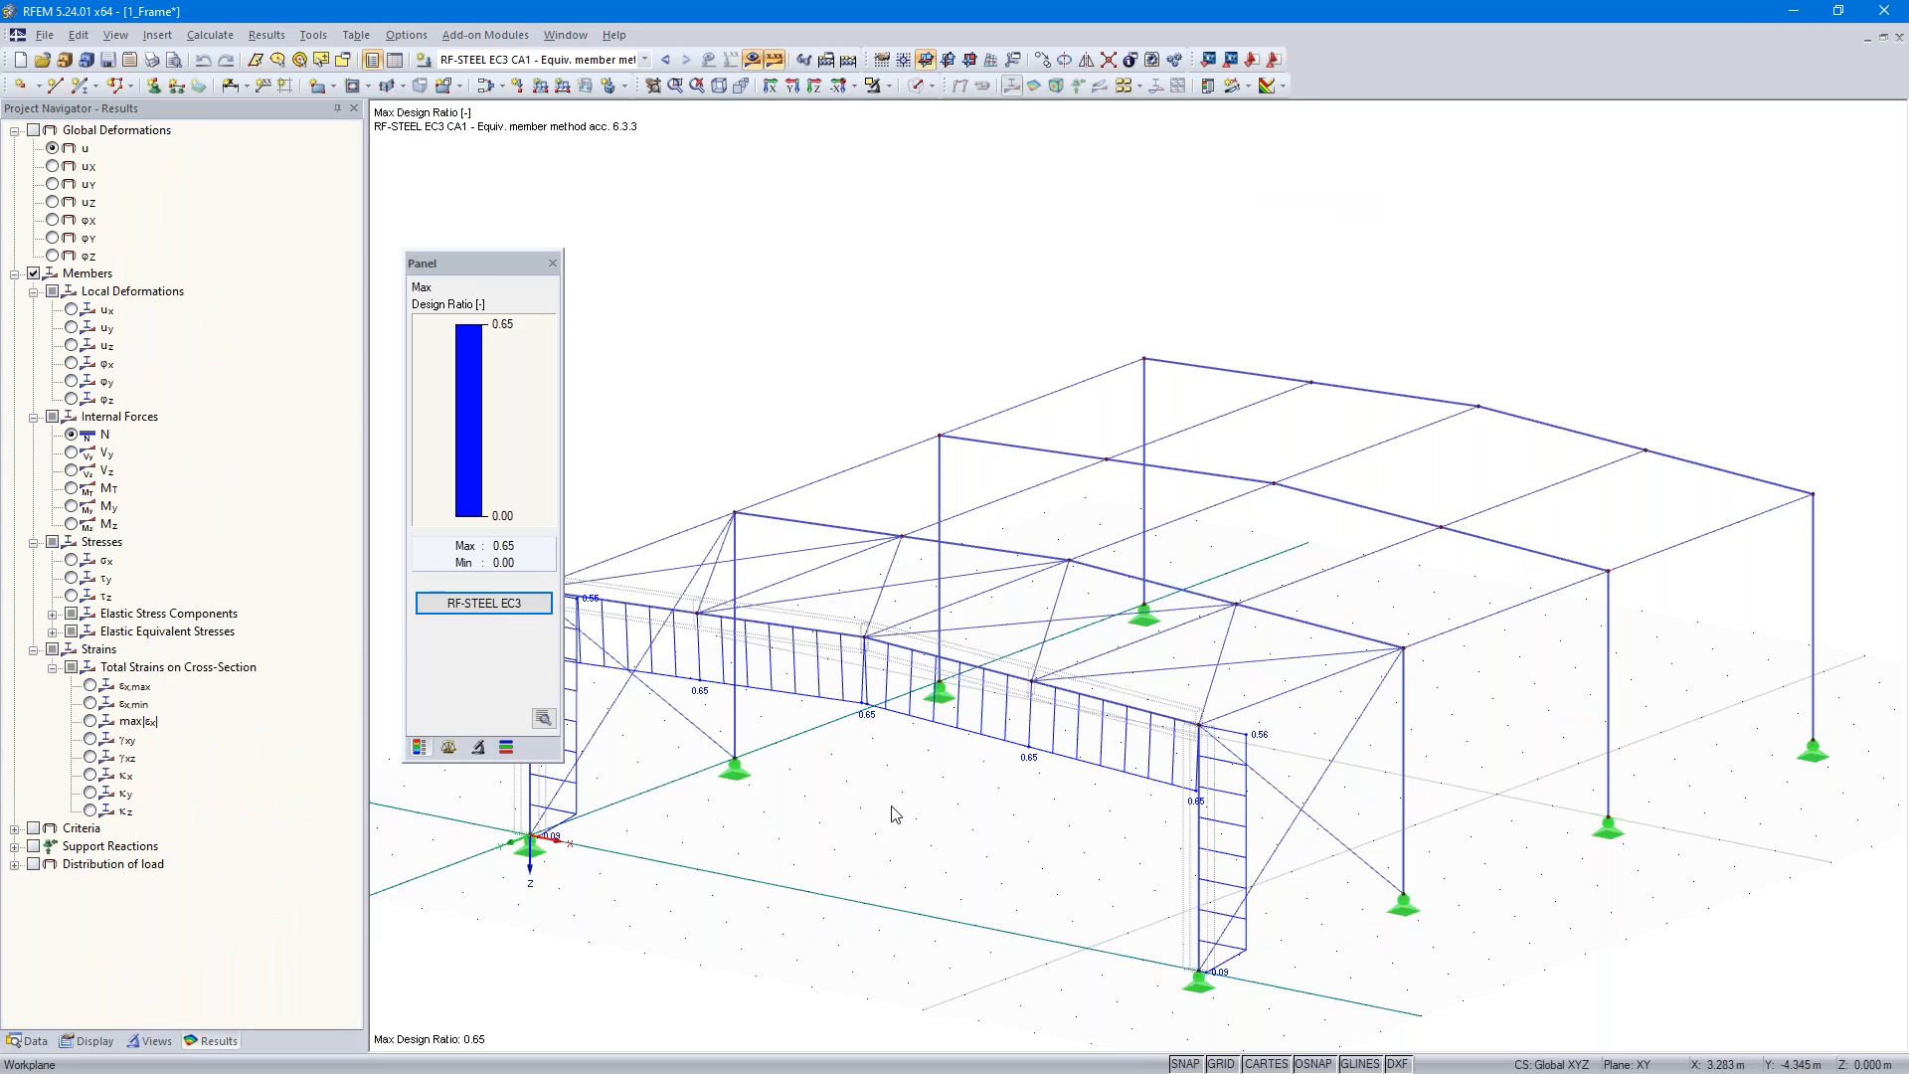
{"action": "scroll", "coordinate": [1113, 524], "scroll_direction": "up", "scroll_amount": 3}
{"action": "middle_click_drag", "start_coordinate": [1130, 546], "coordinate": [1203, 552]}
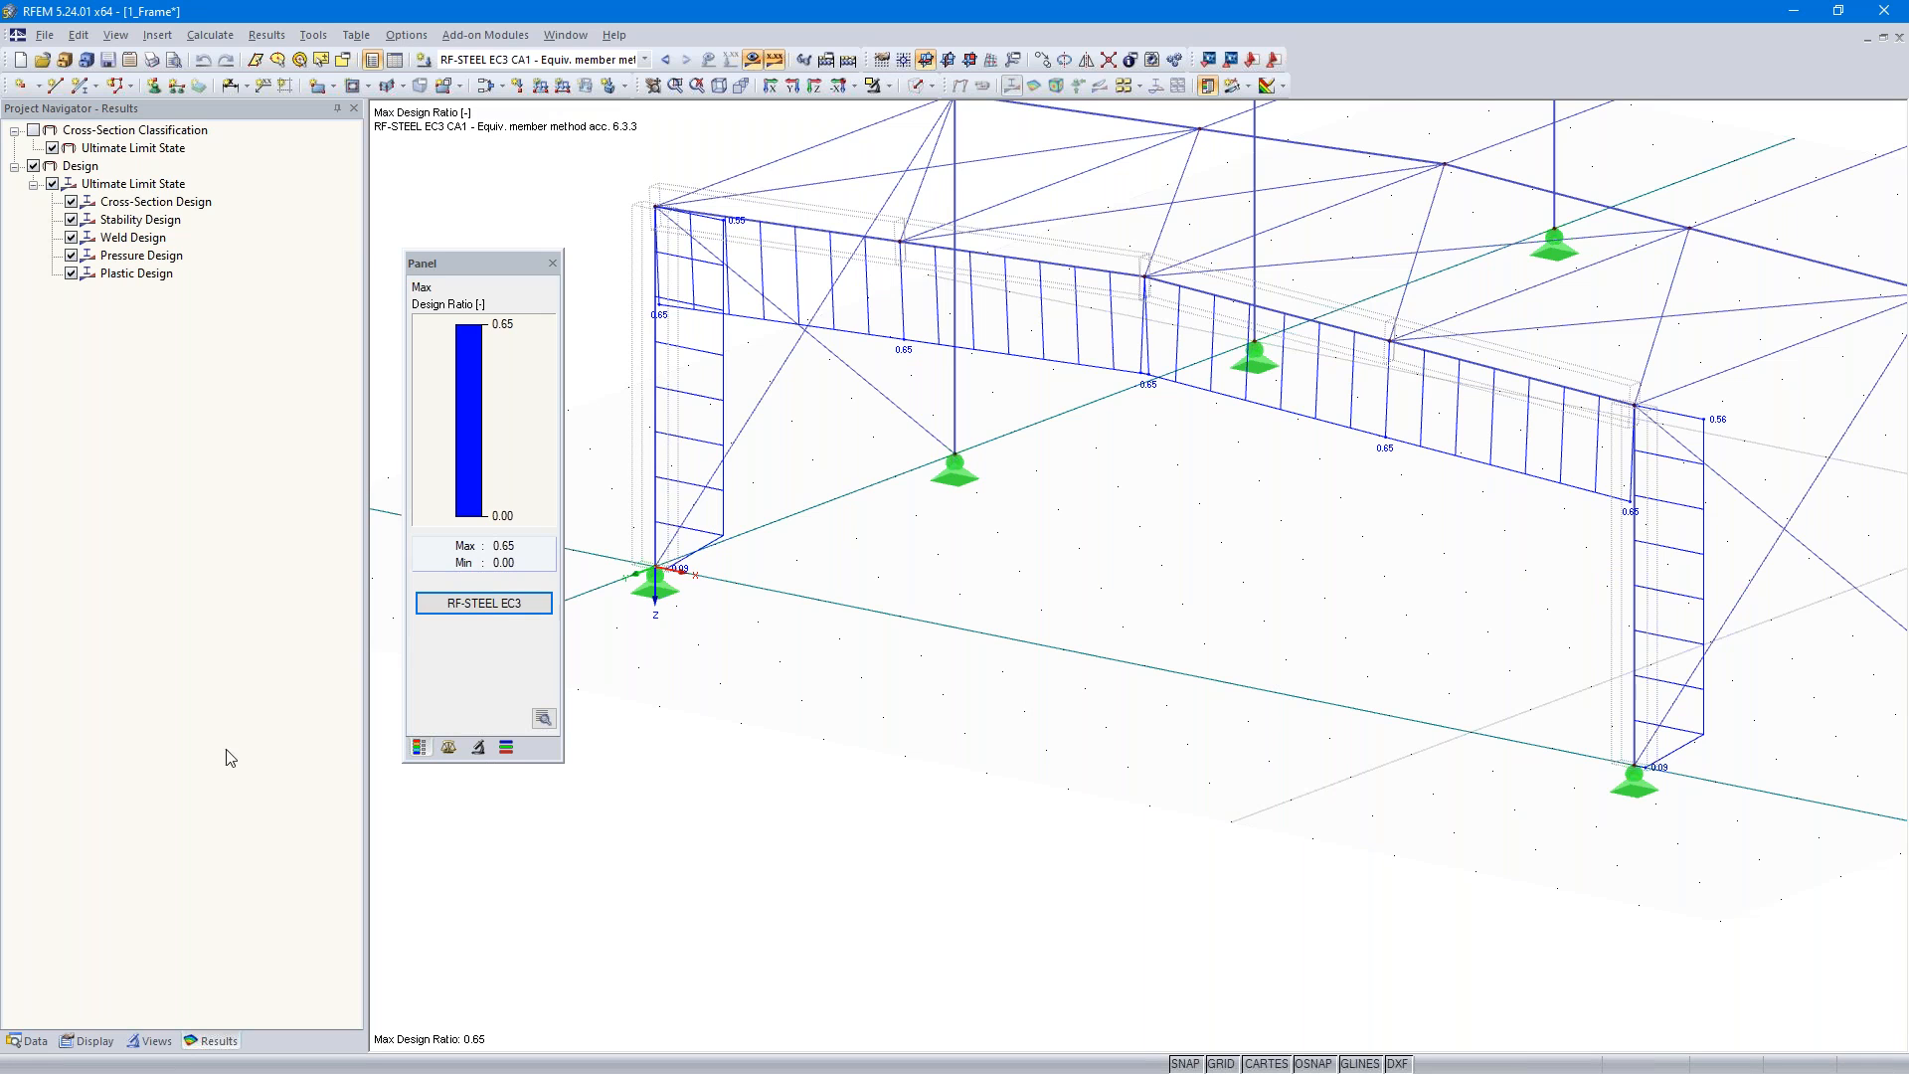
- Reopen the RF-STEEL EC3 module and create new design case 2 described as "General method acc. 6.3.4"
{"action": "left_click", "coordinate": [468, 603]}
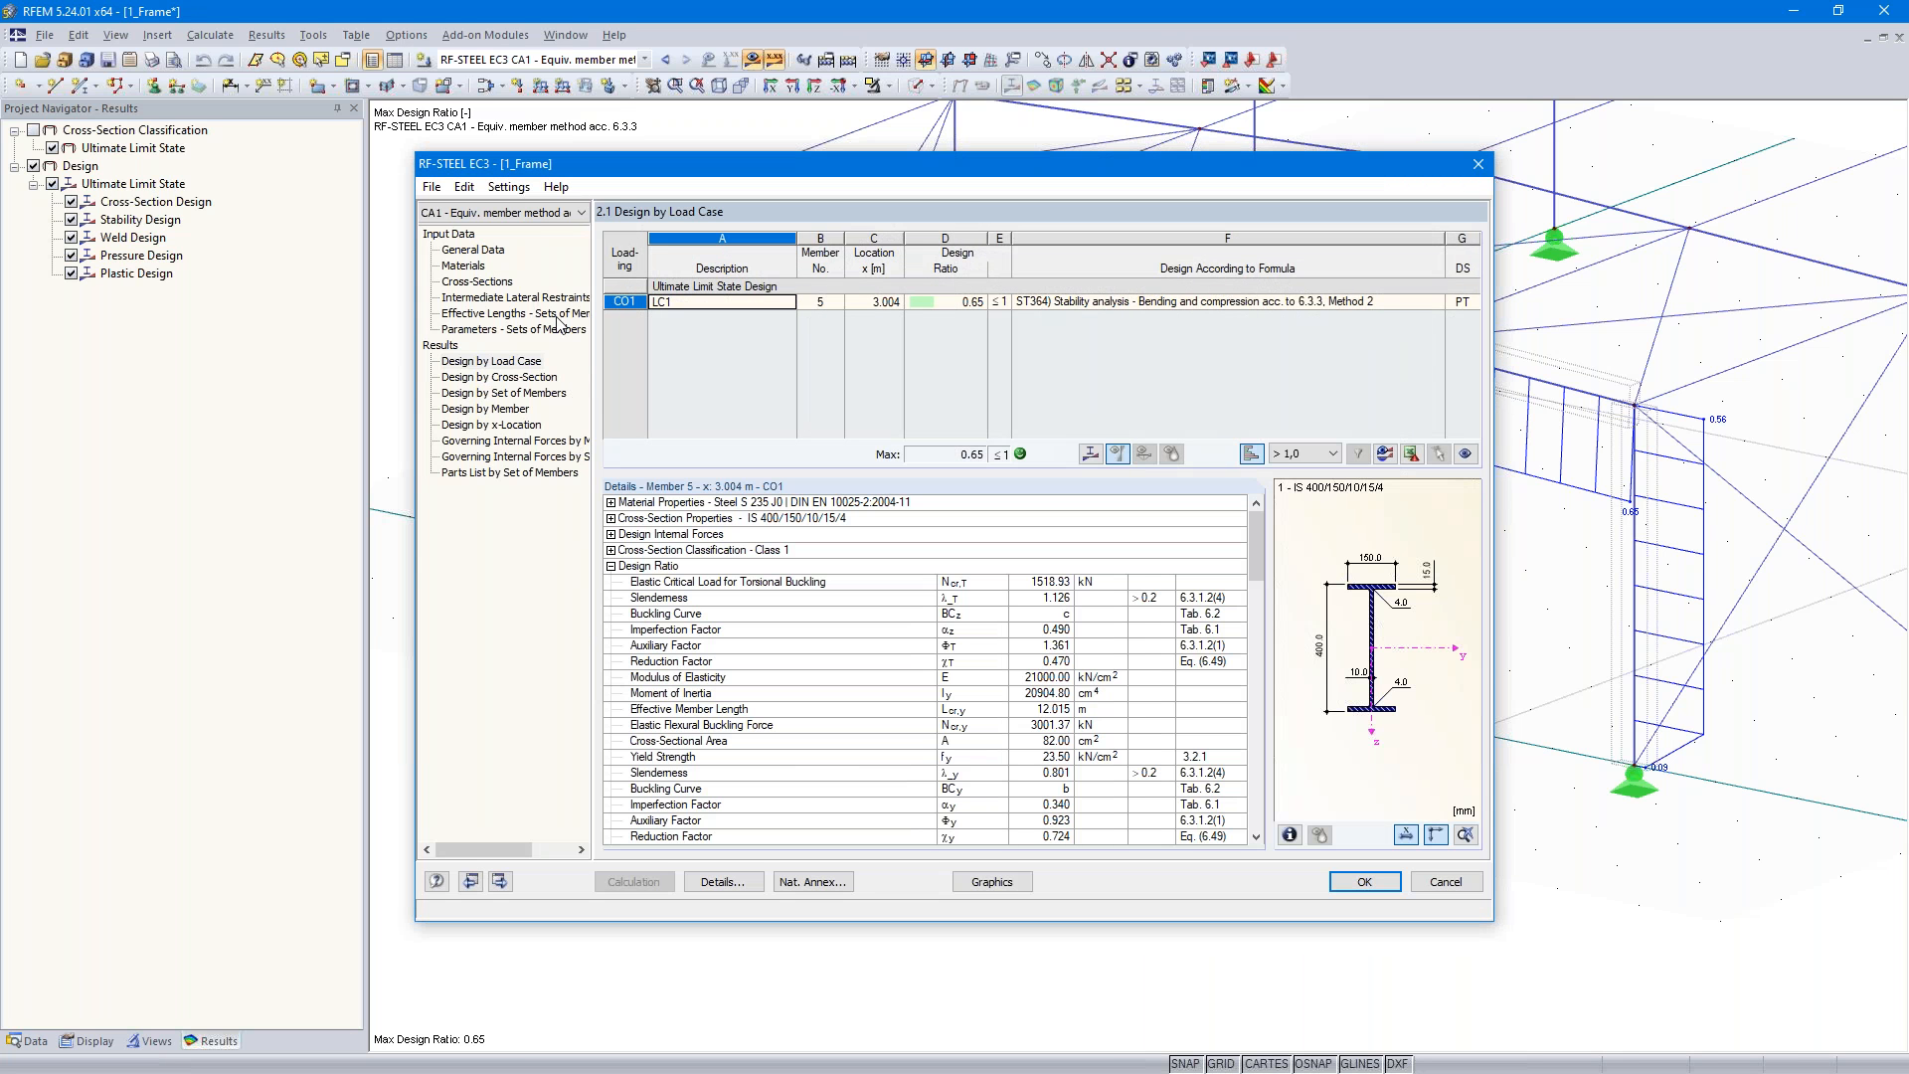
{"action": "left_click", "coordinate": [433, 191]}
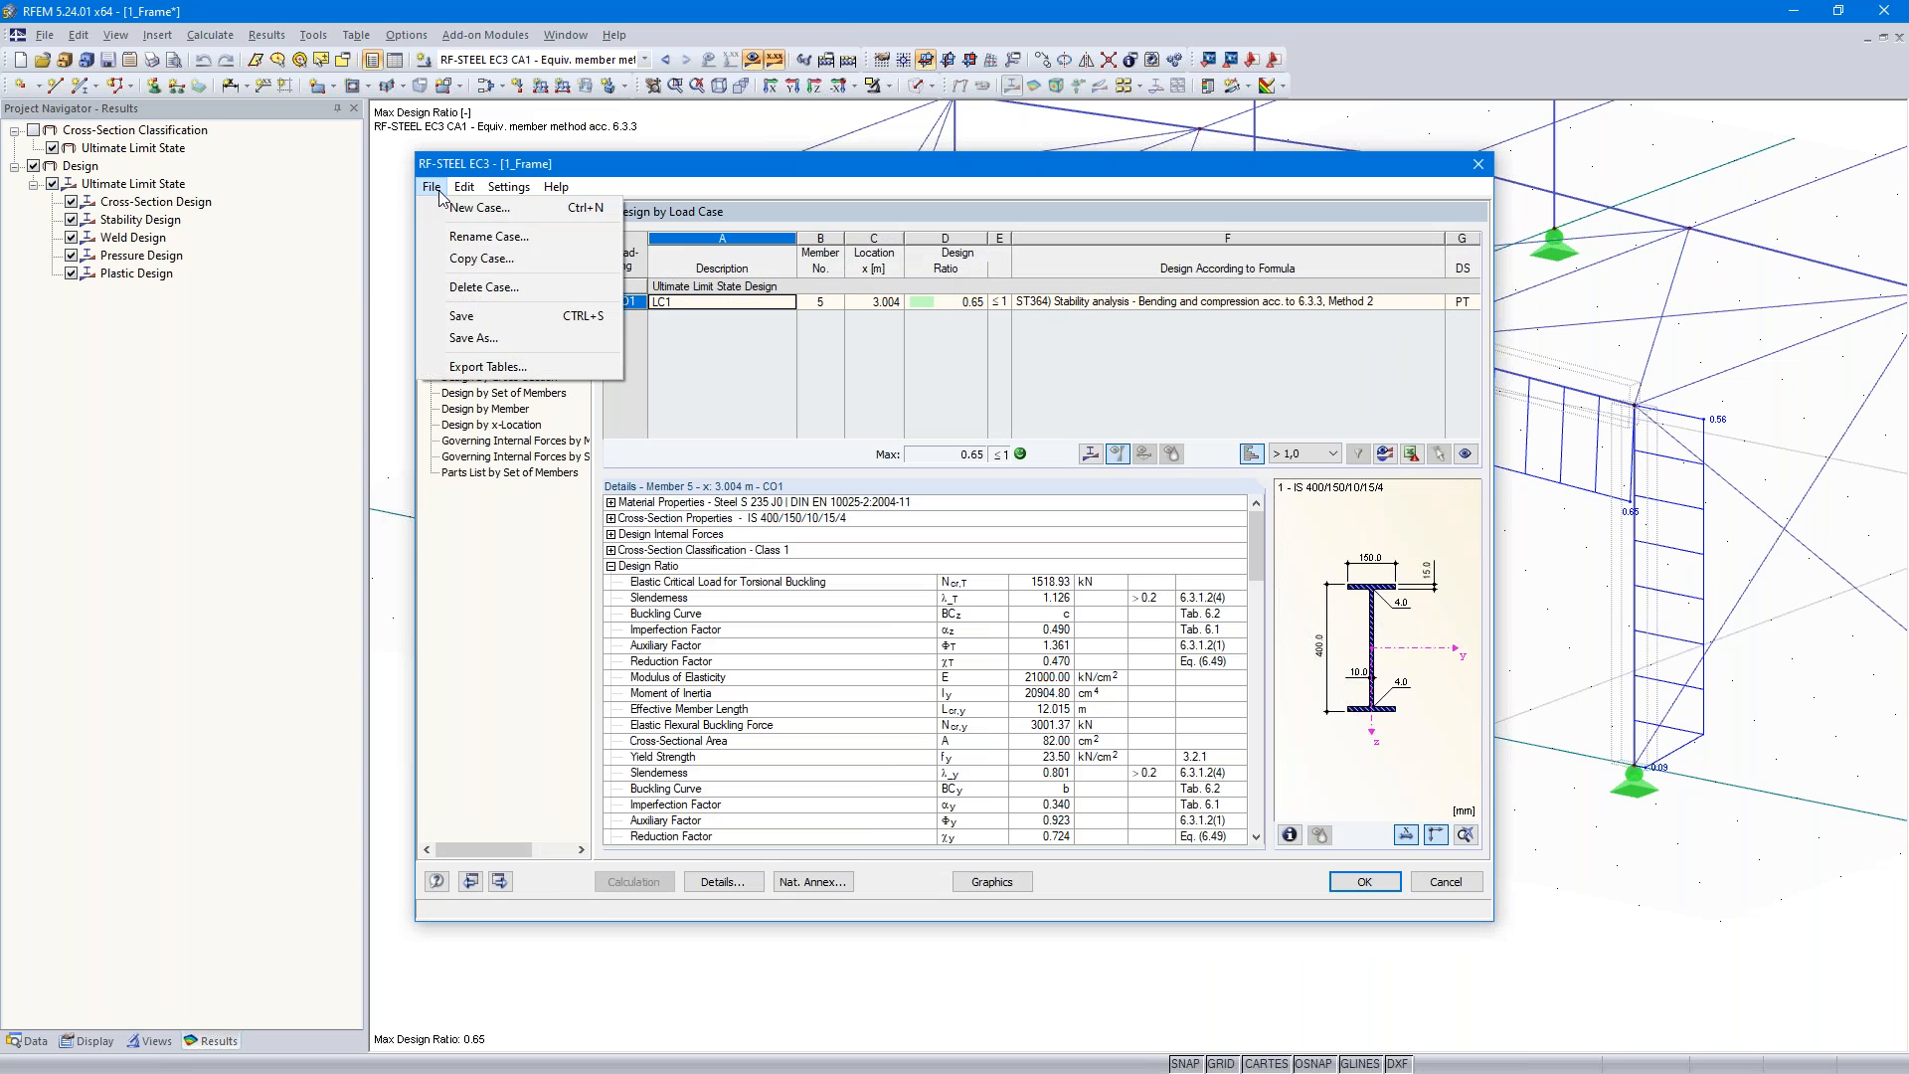
{"action": "left_click", "coordinate": [489, 212]}
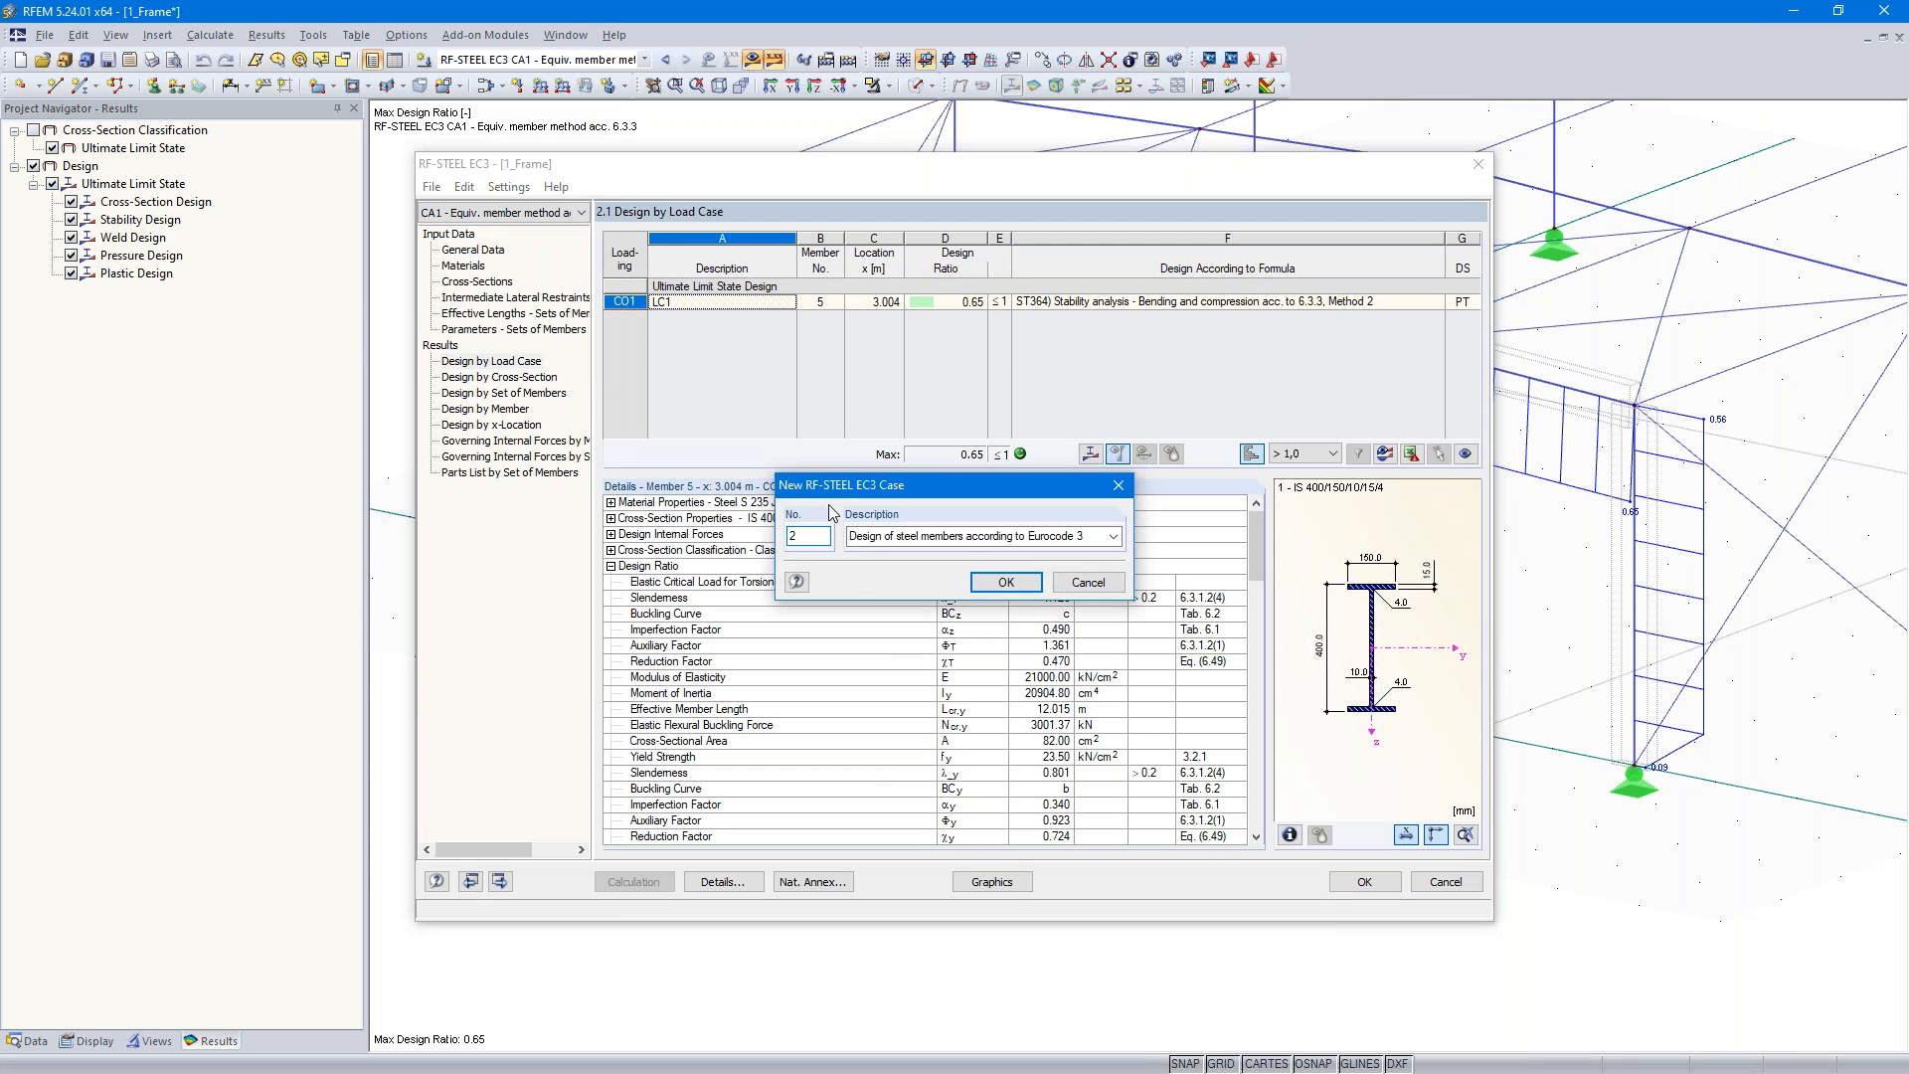
{"action": "left_click", "coordinate": [1030, 534]}
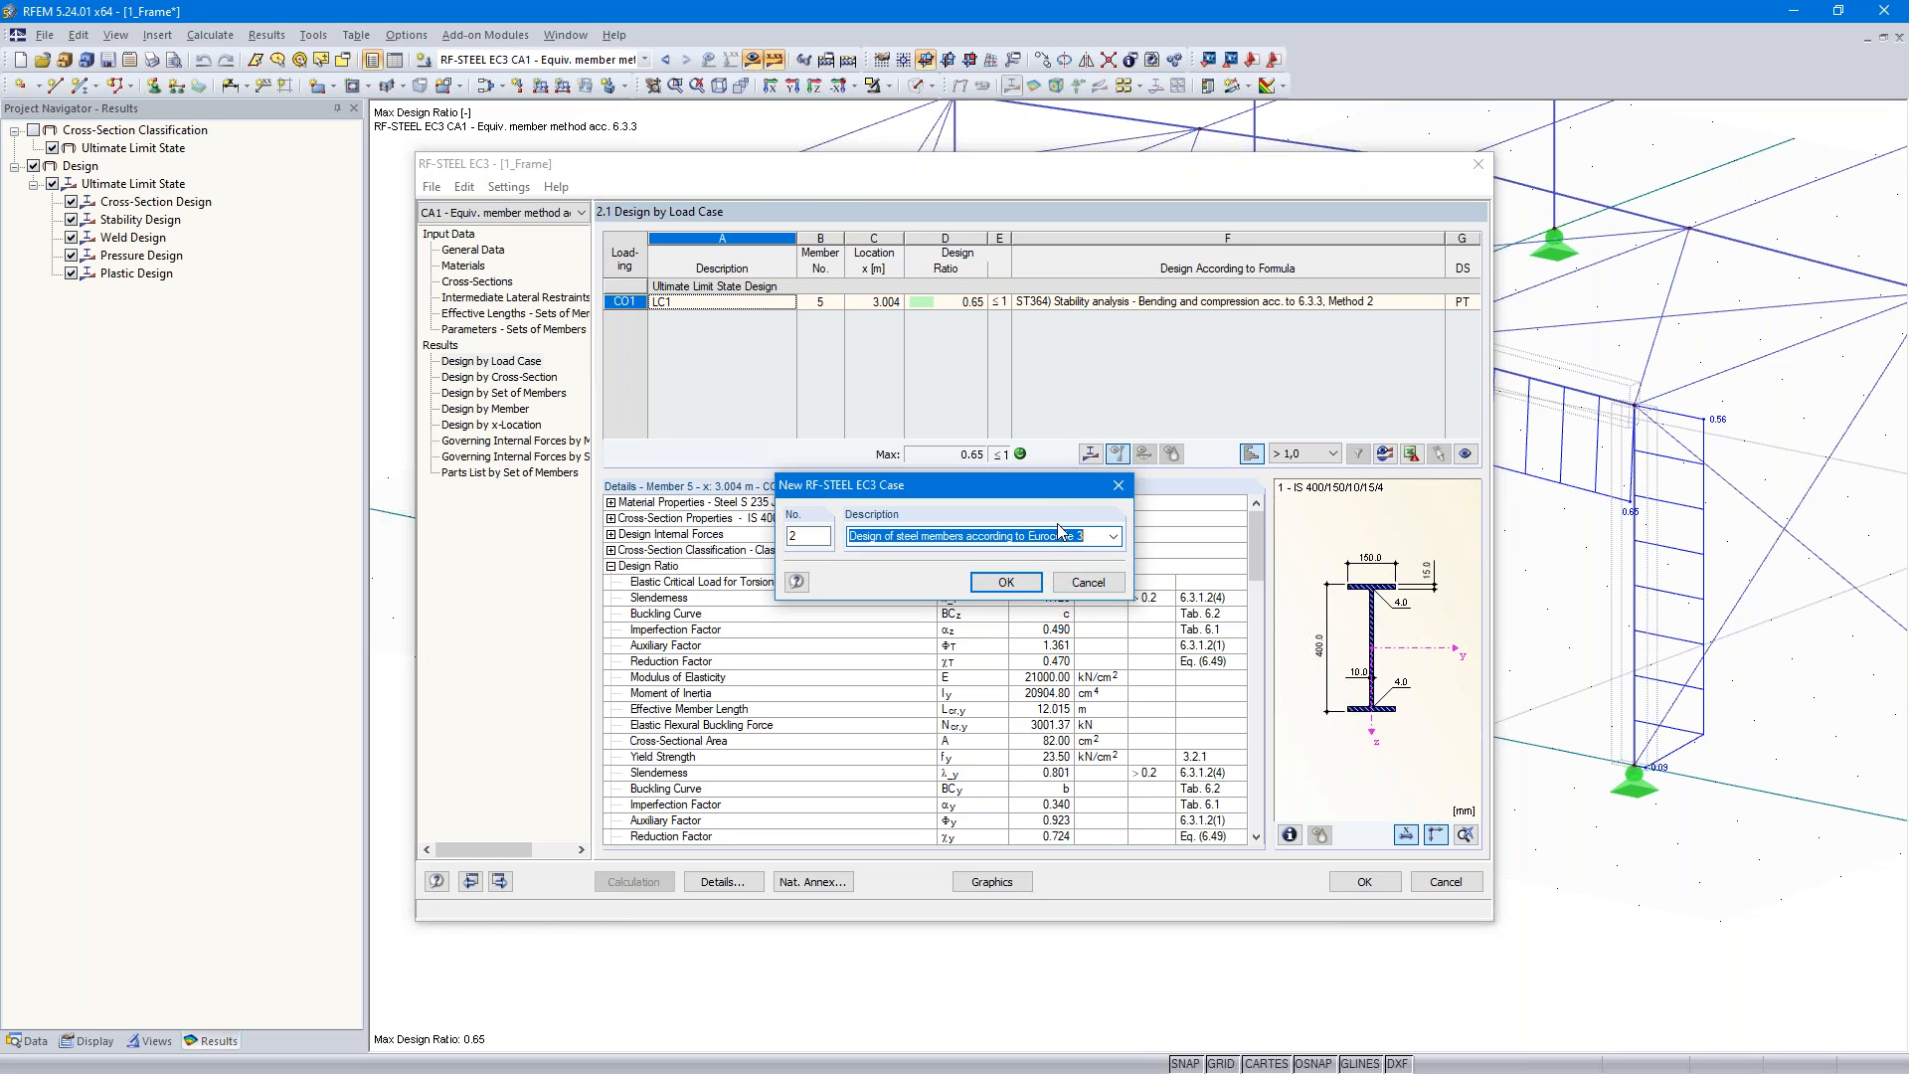
{"action": "type", "text": "Gene"}
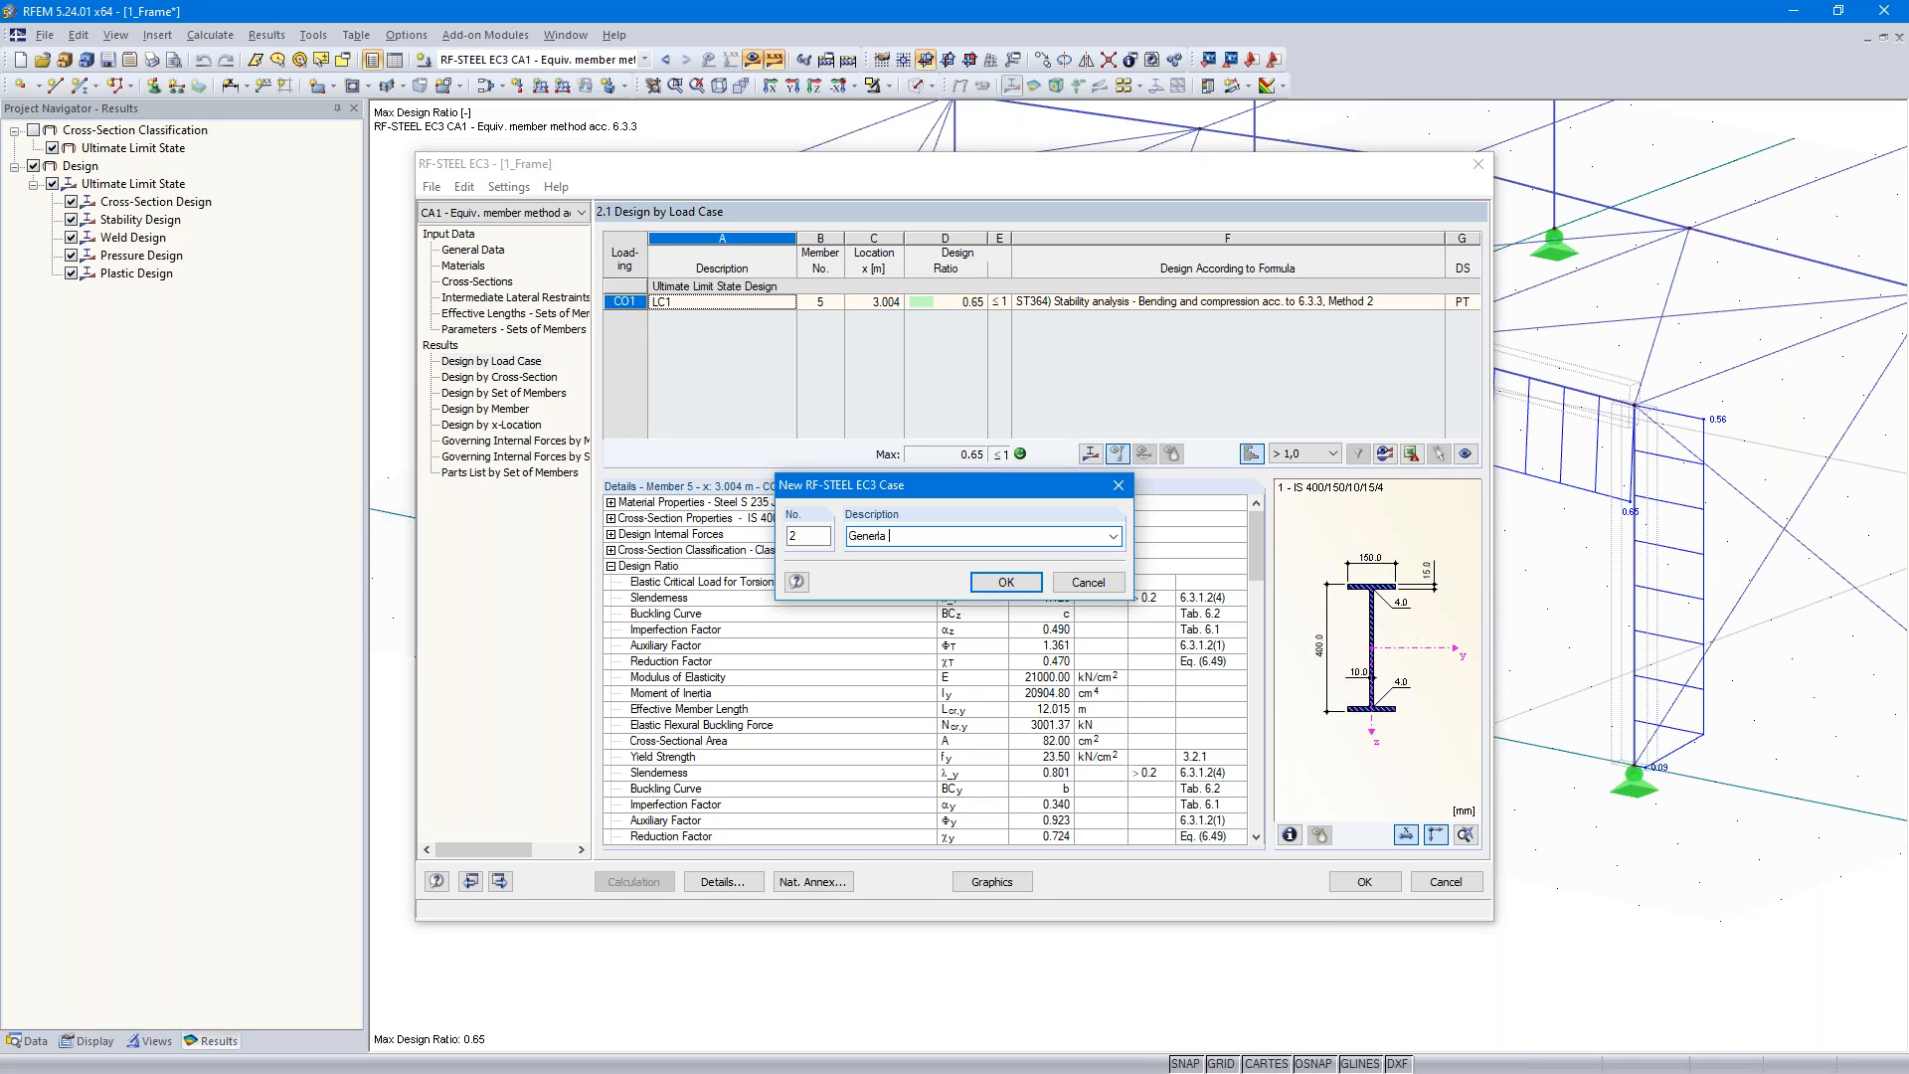
{"action": "type", "text": "ral method acc. 6.3.4"}
{"action": "left_click", "coordinate": [1008, 584]}
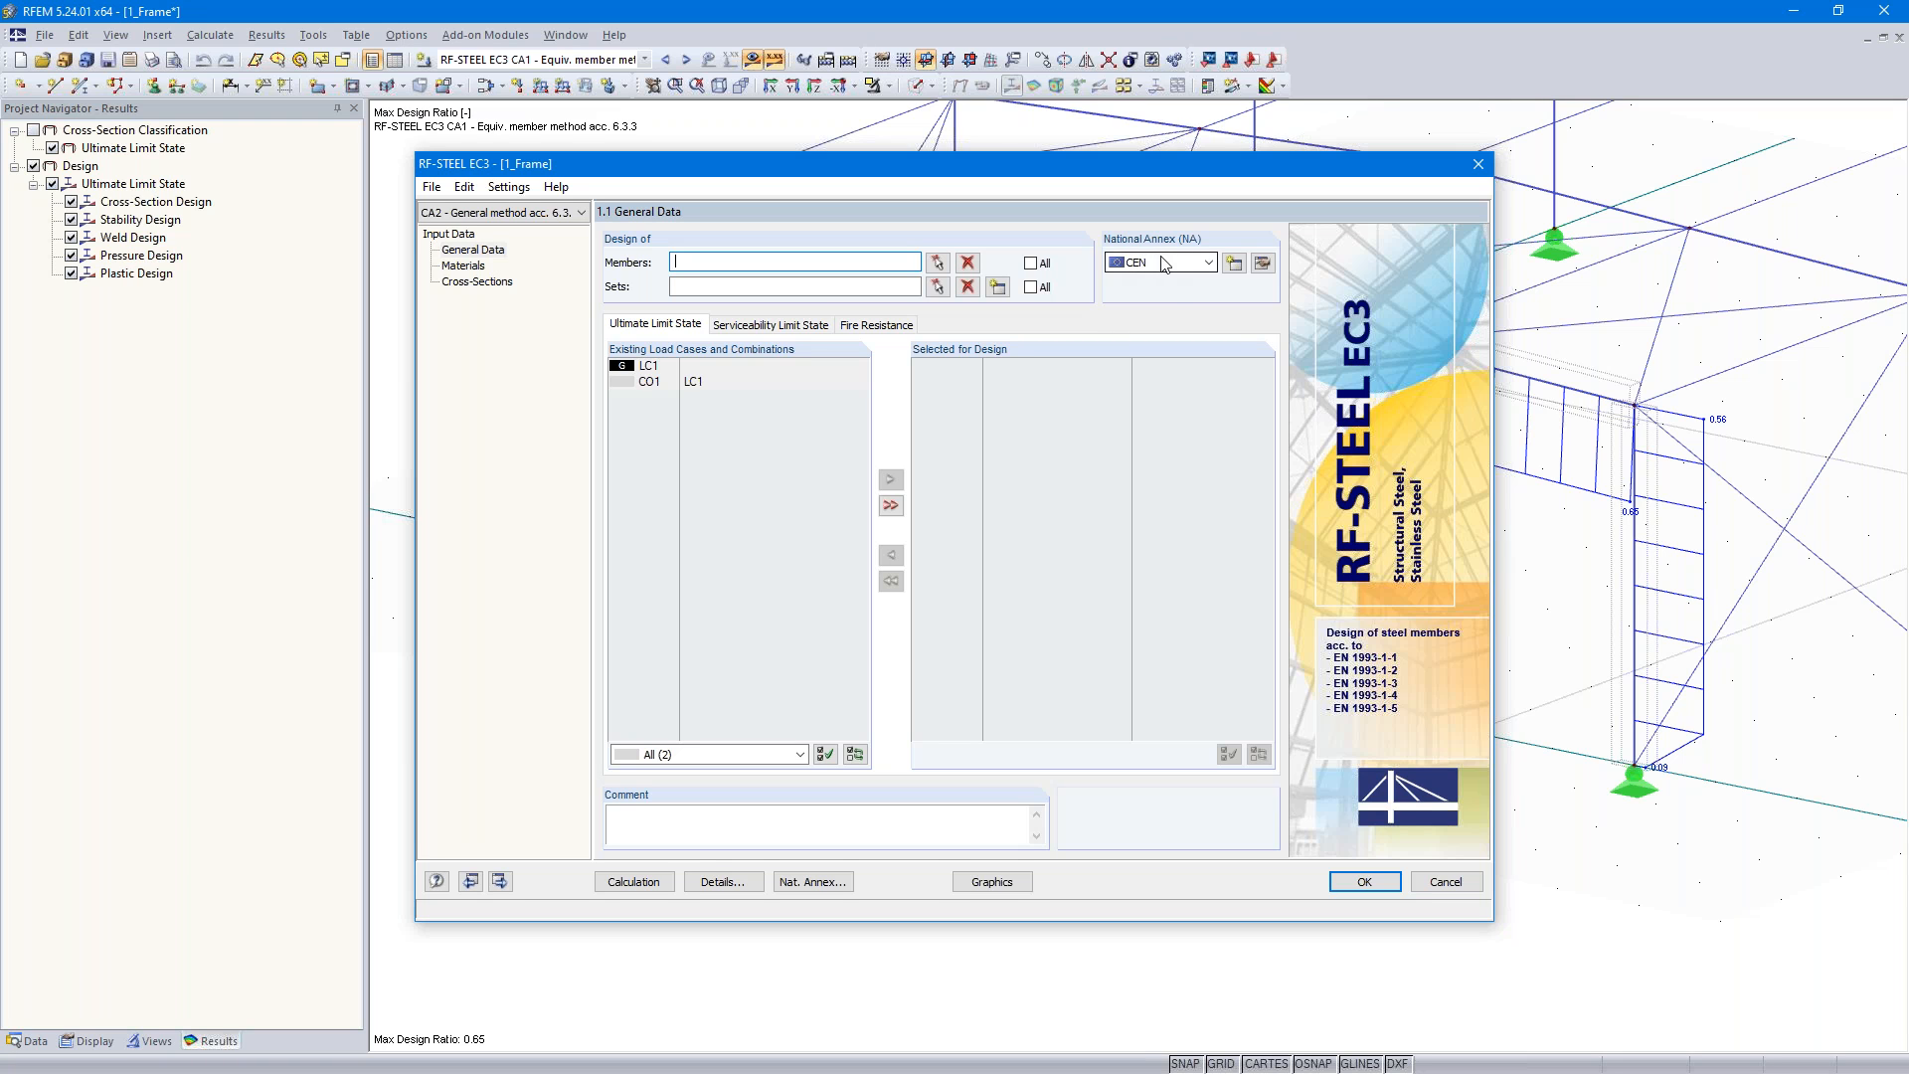
- Select load combination CO1 and set of members 4 (Frame, members 1-6) for the design
{"action": "double_click", "coordinate": [646, 381]}
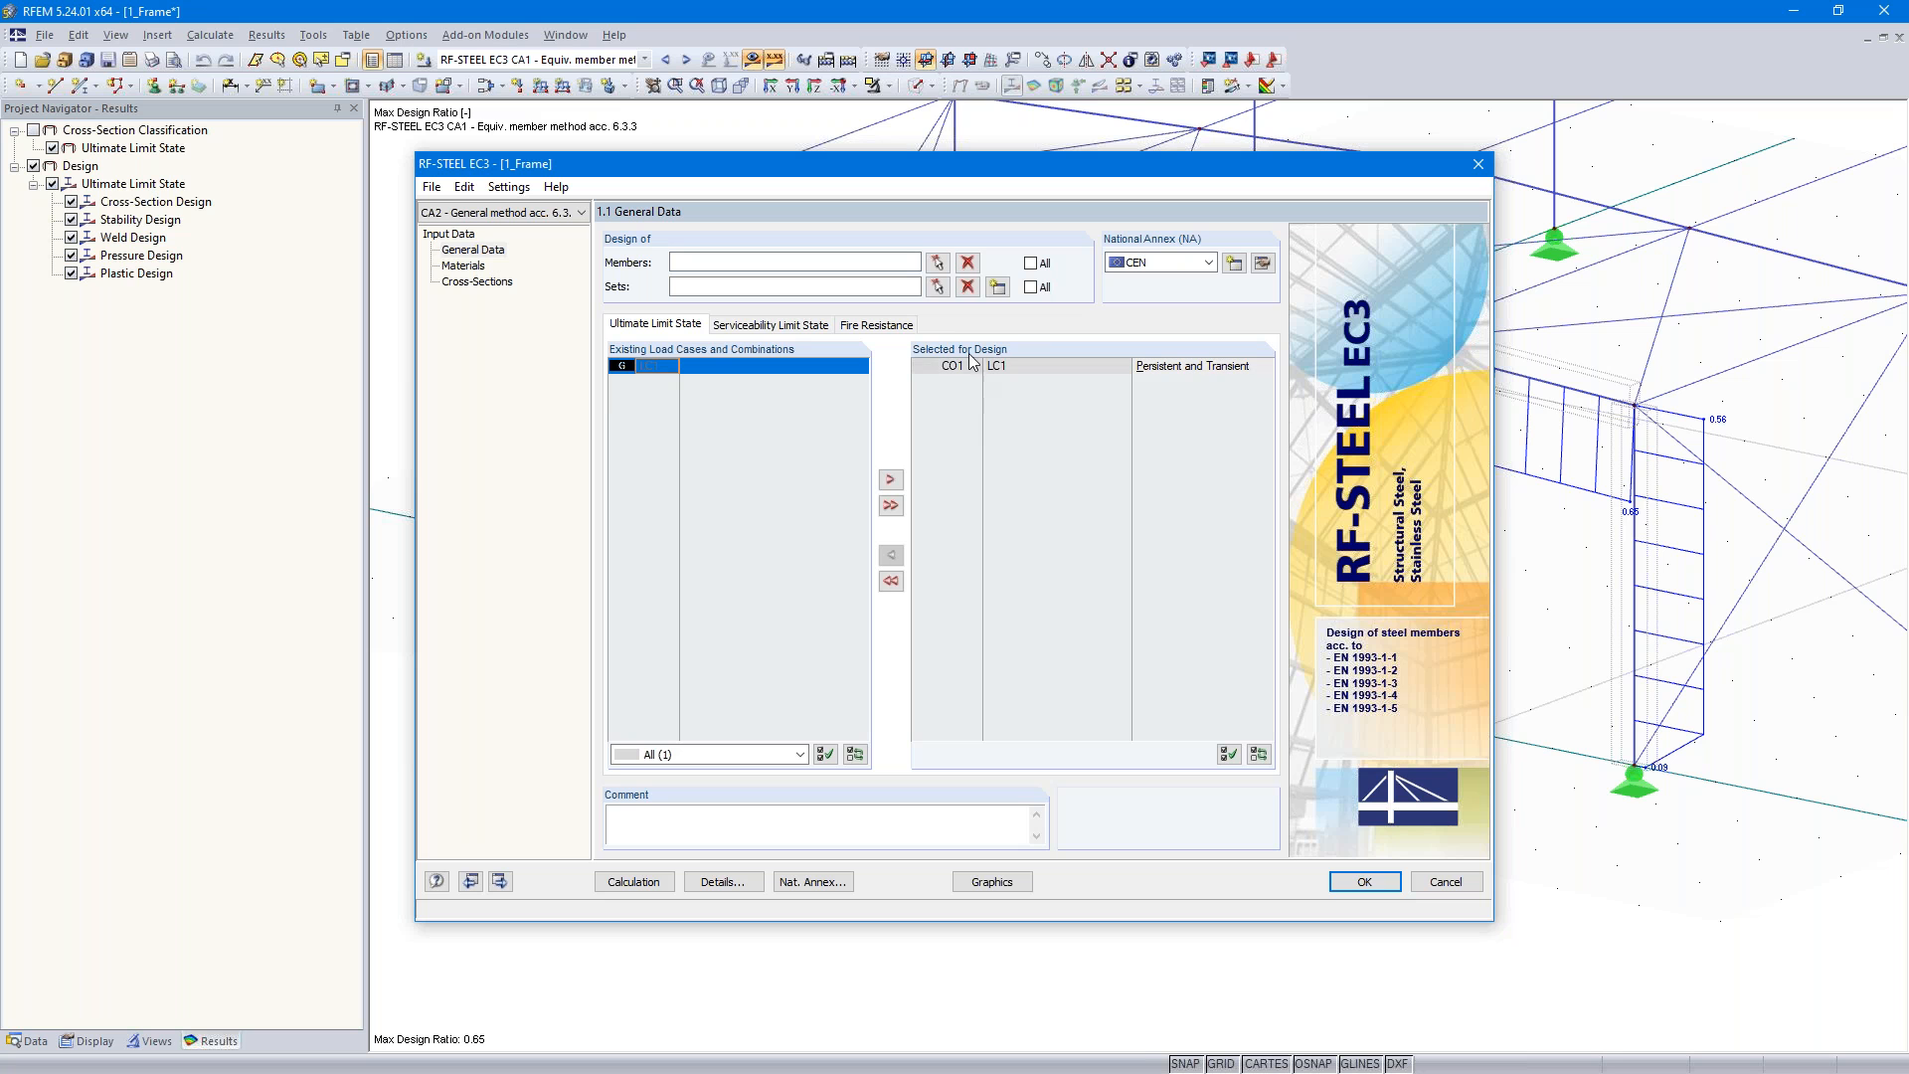
{"action": "left_click", "coordinate": [937, 287]}
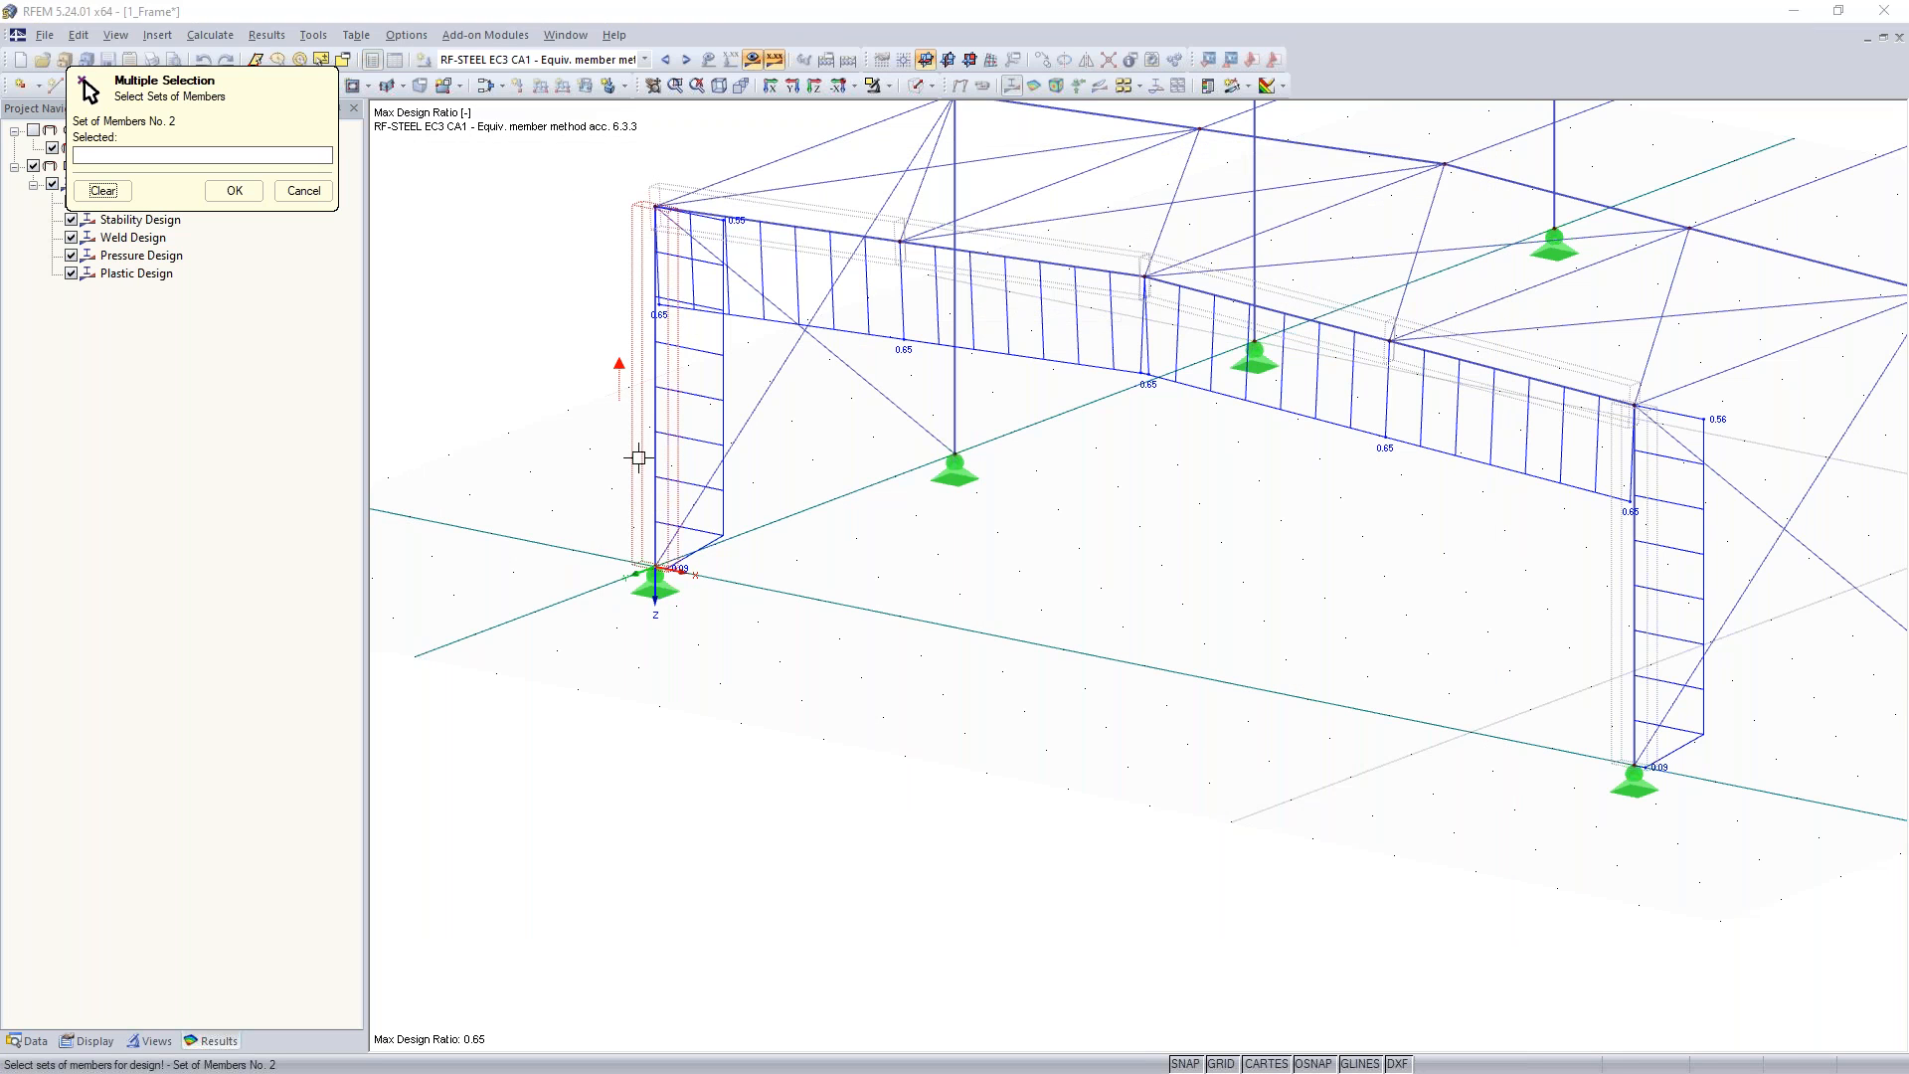
{"action": "left_click", "coordinate": [639, 457]}
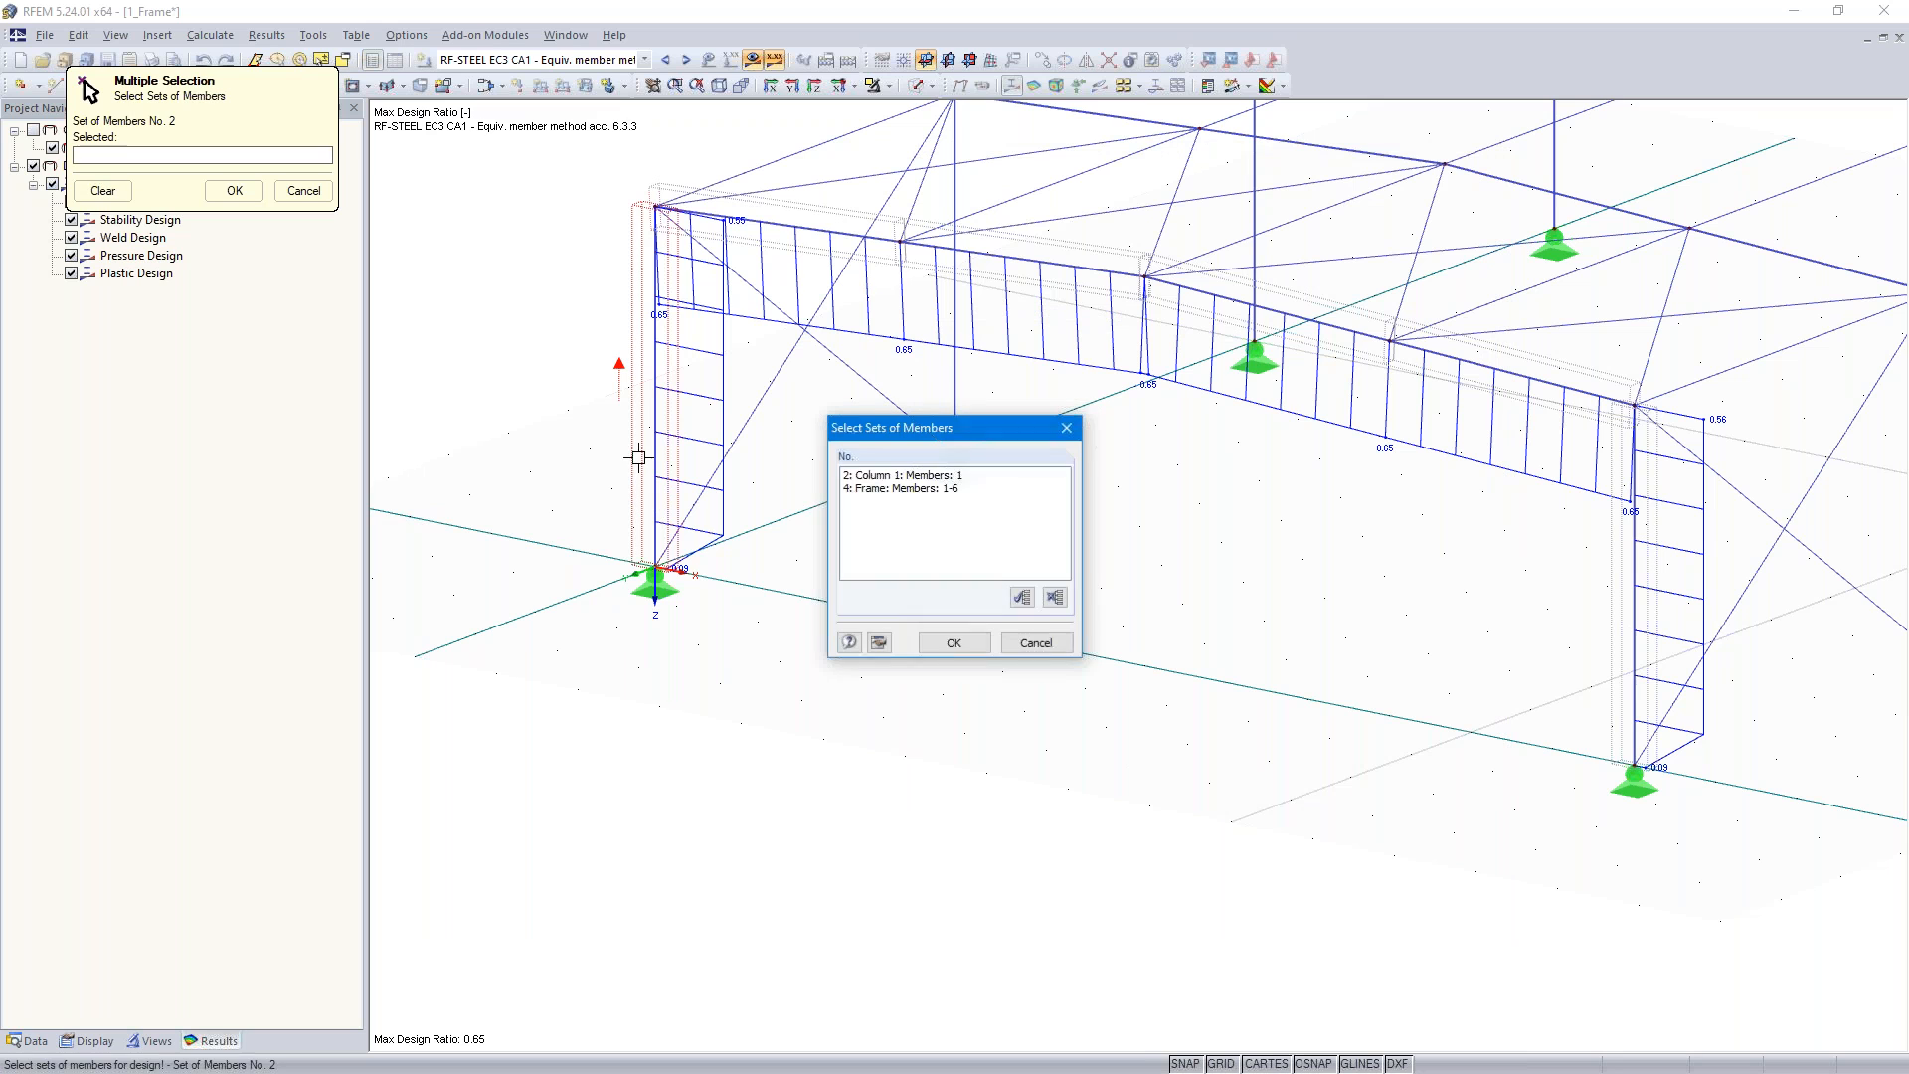
{"action": "left_click", "coordinate": [907, 488]}
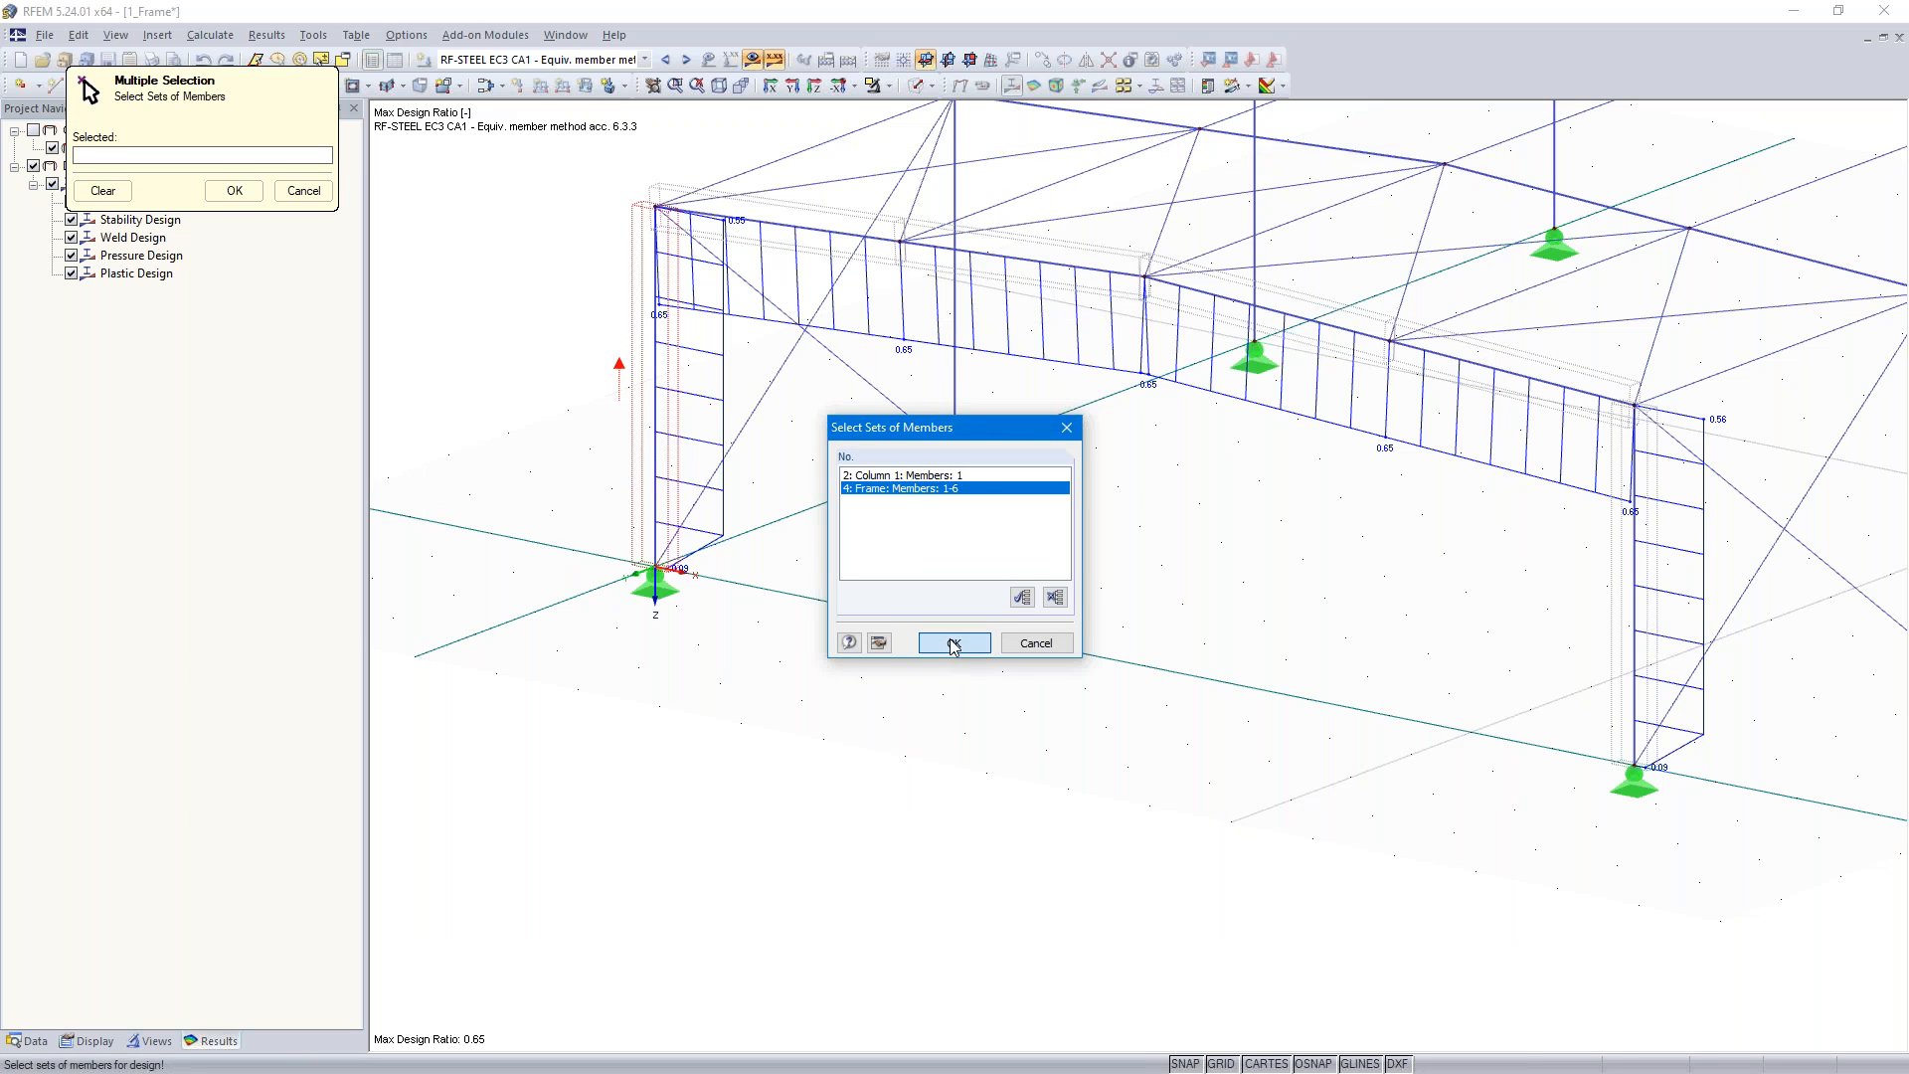
{"action": "left_click", "coordinate": [953, 643]}
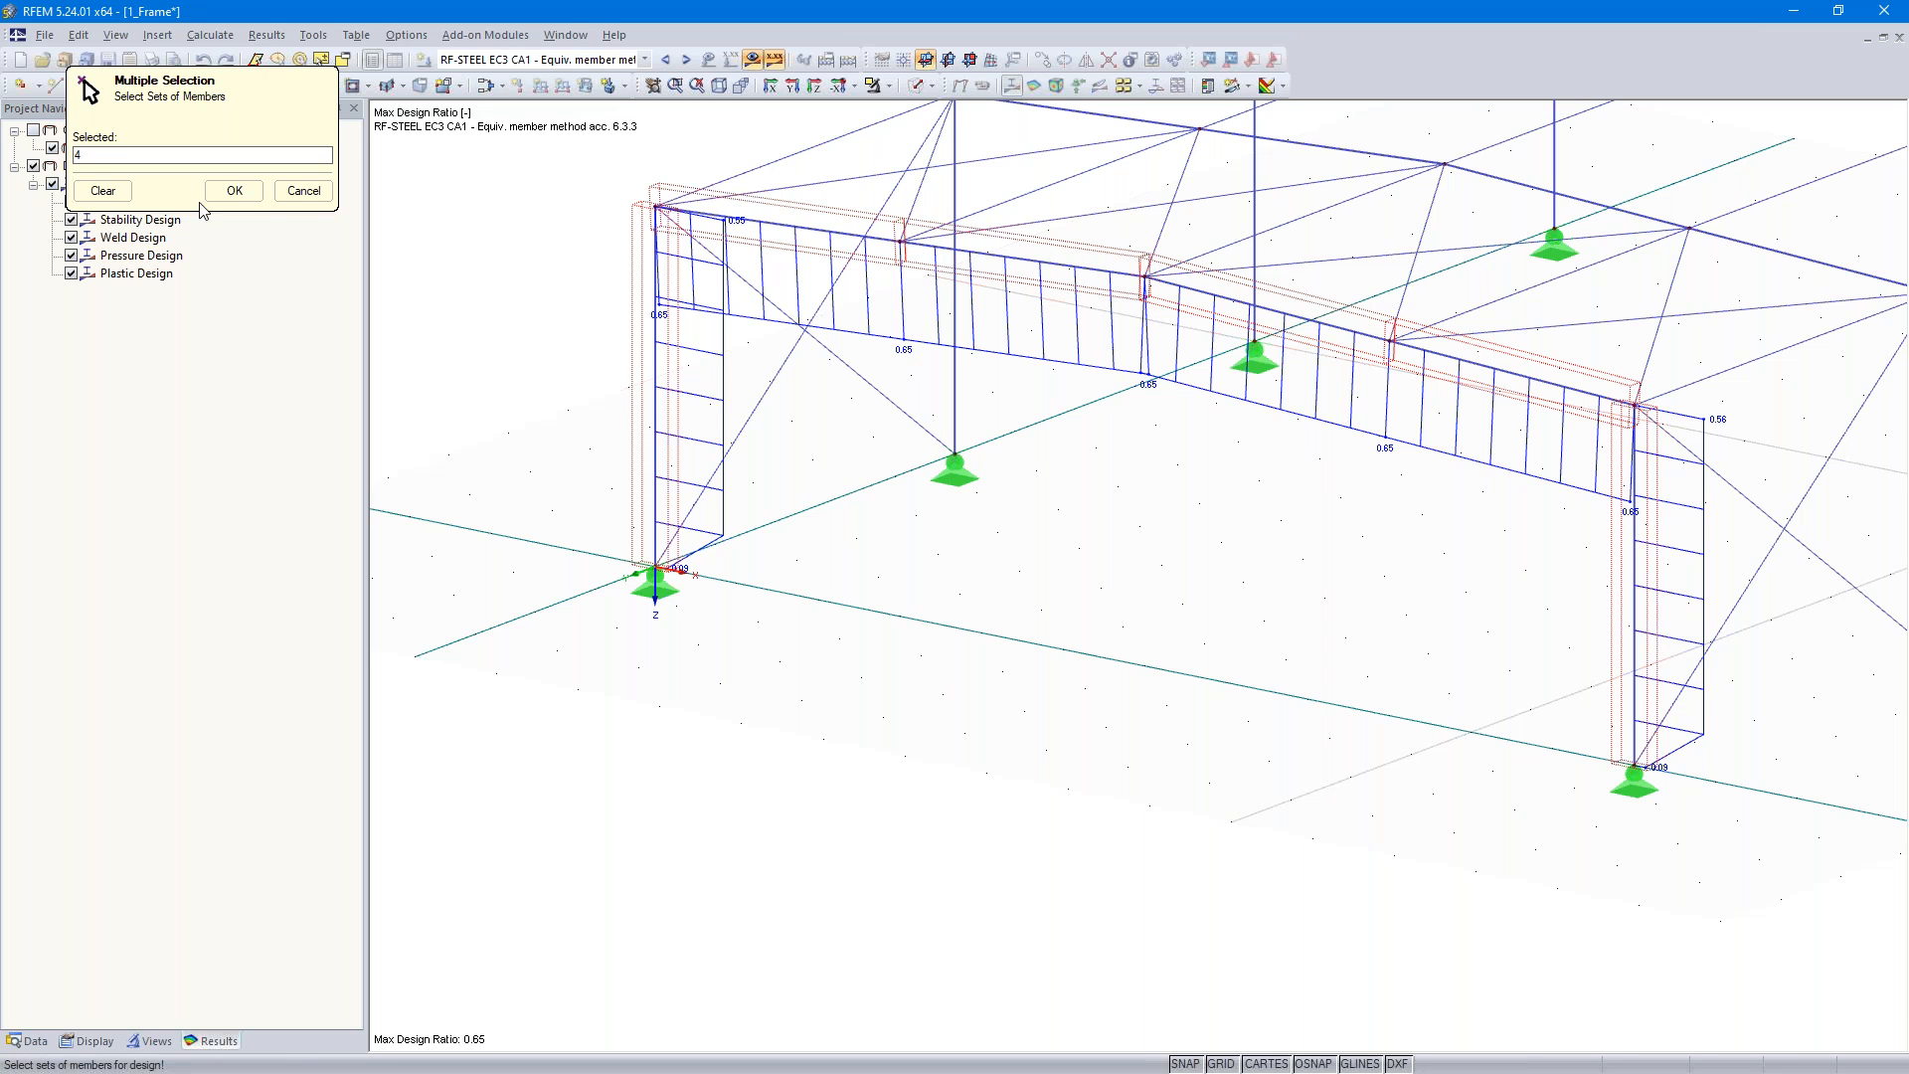
{"action": "left_click", "coordinate": [234, 190]}
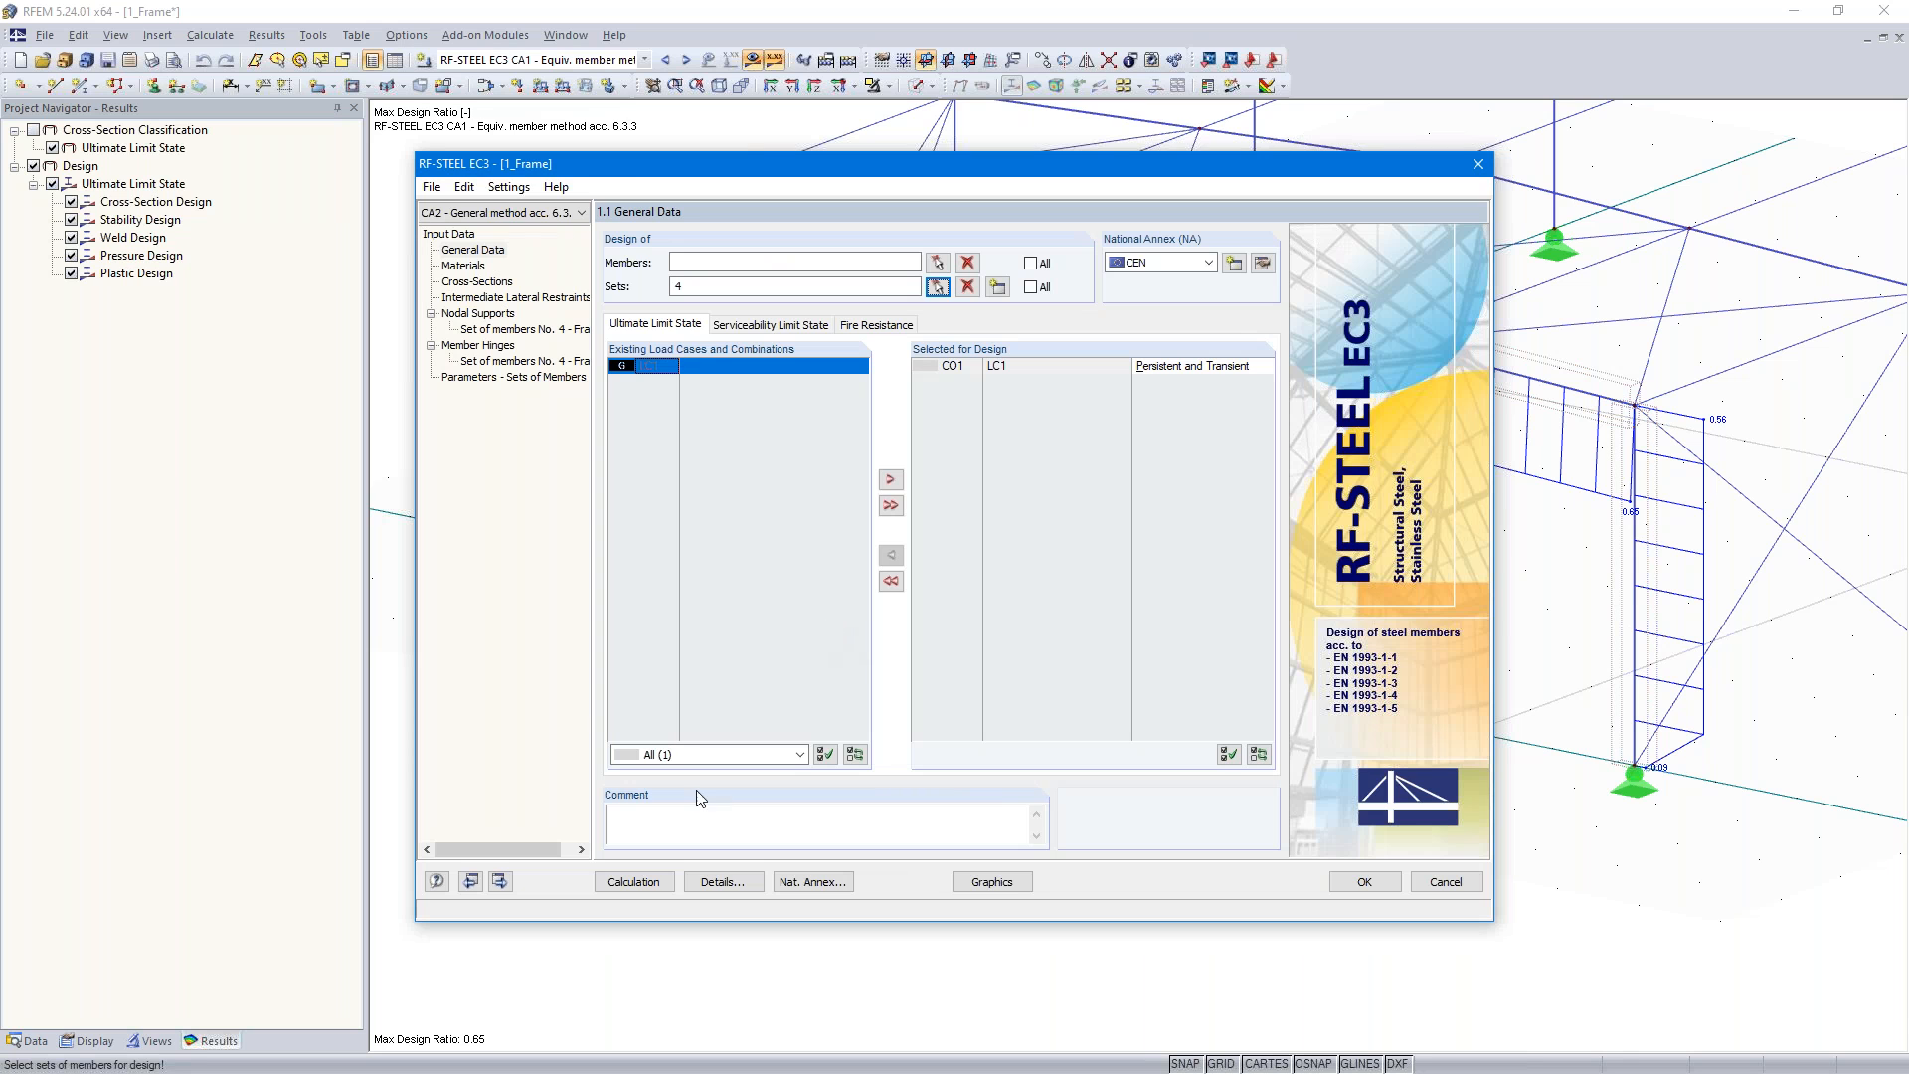
- Check the stability details for the analysis method of sets of members, keeping 6.3.4 (General Method)
{"action": "left_click", "coordinate": [725, 881]}
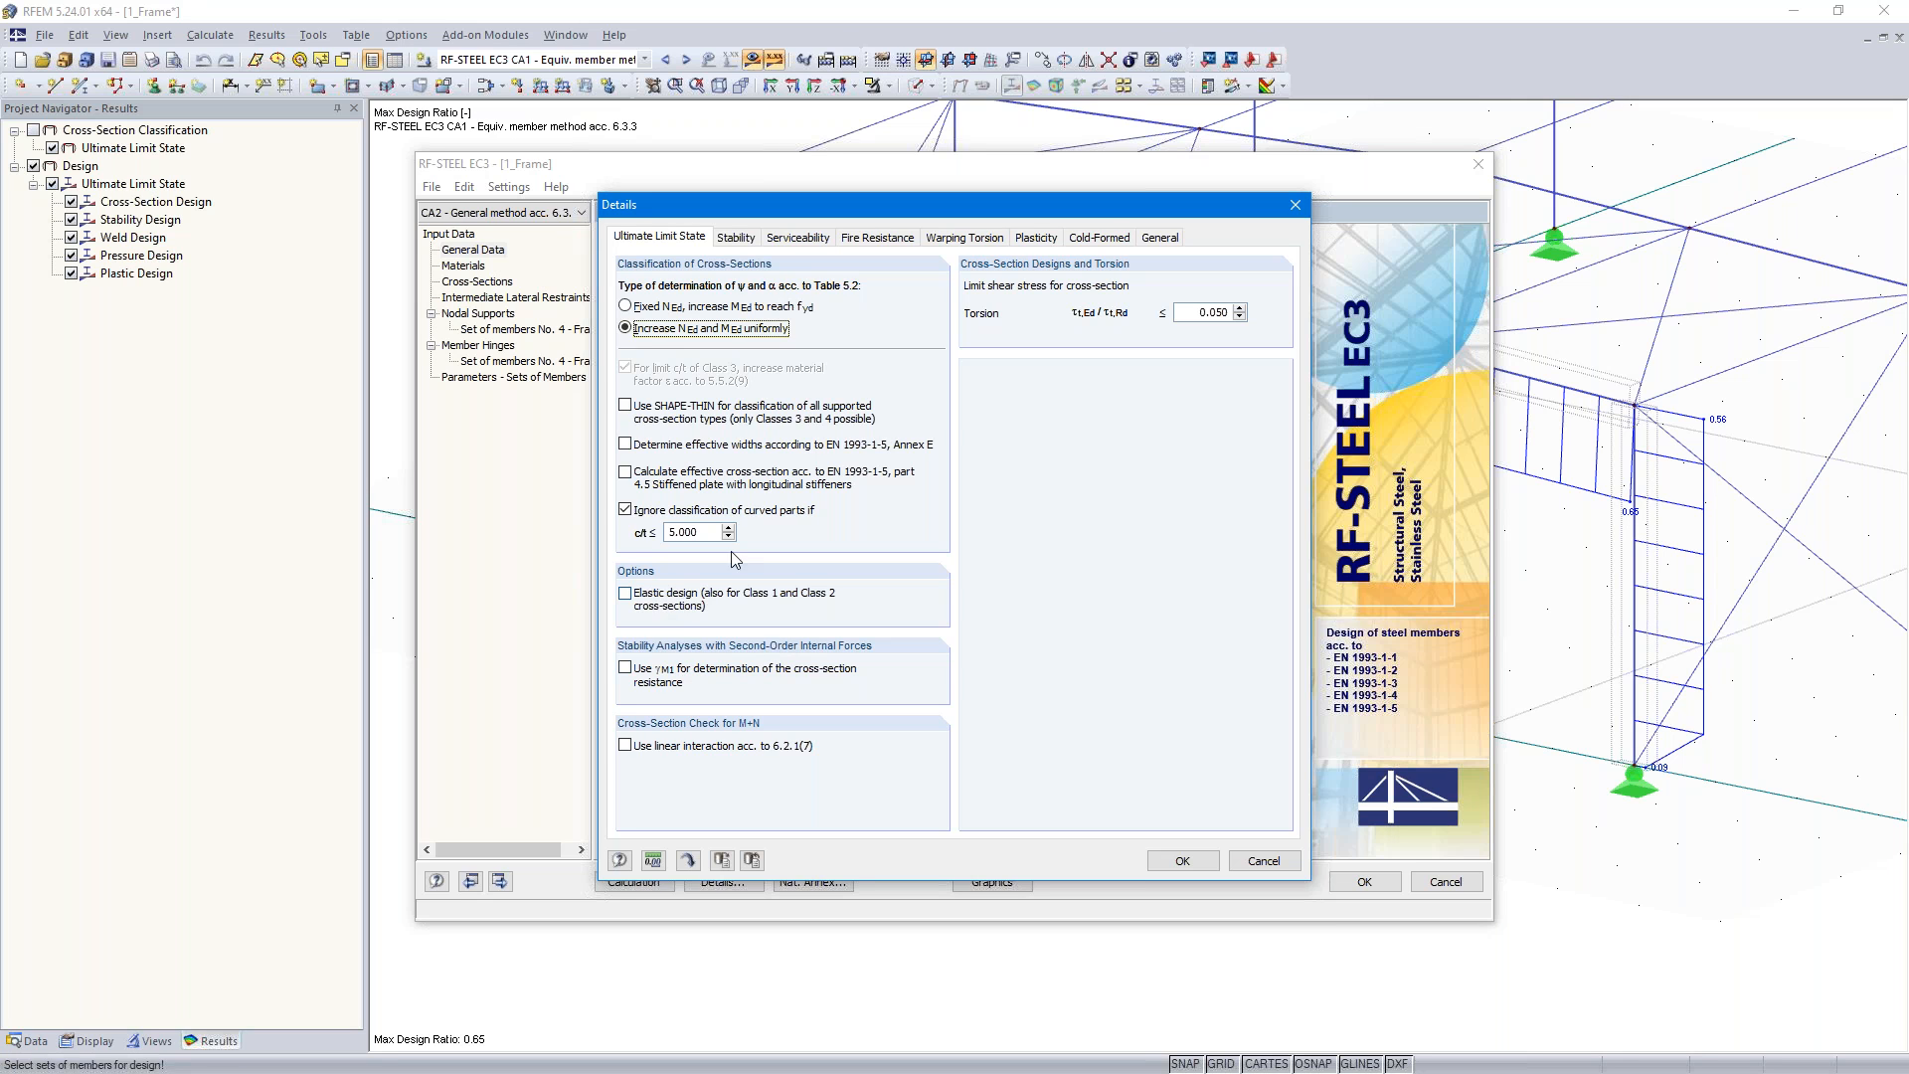
{"action": "left_click", "coordinate": [738, 239]}
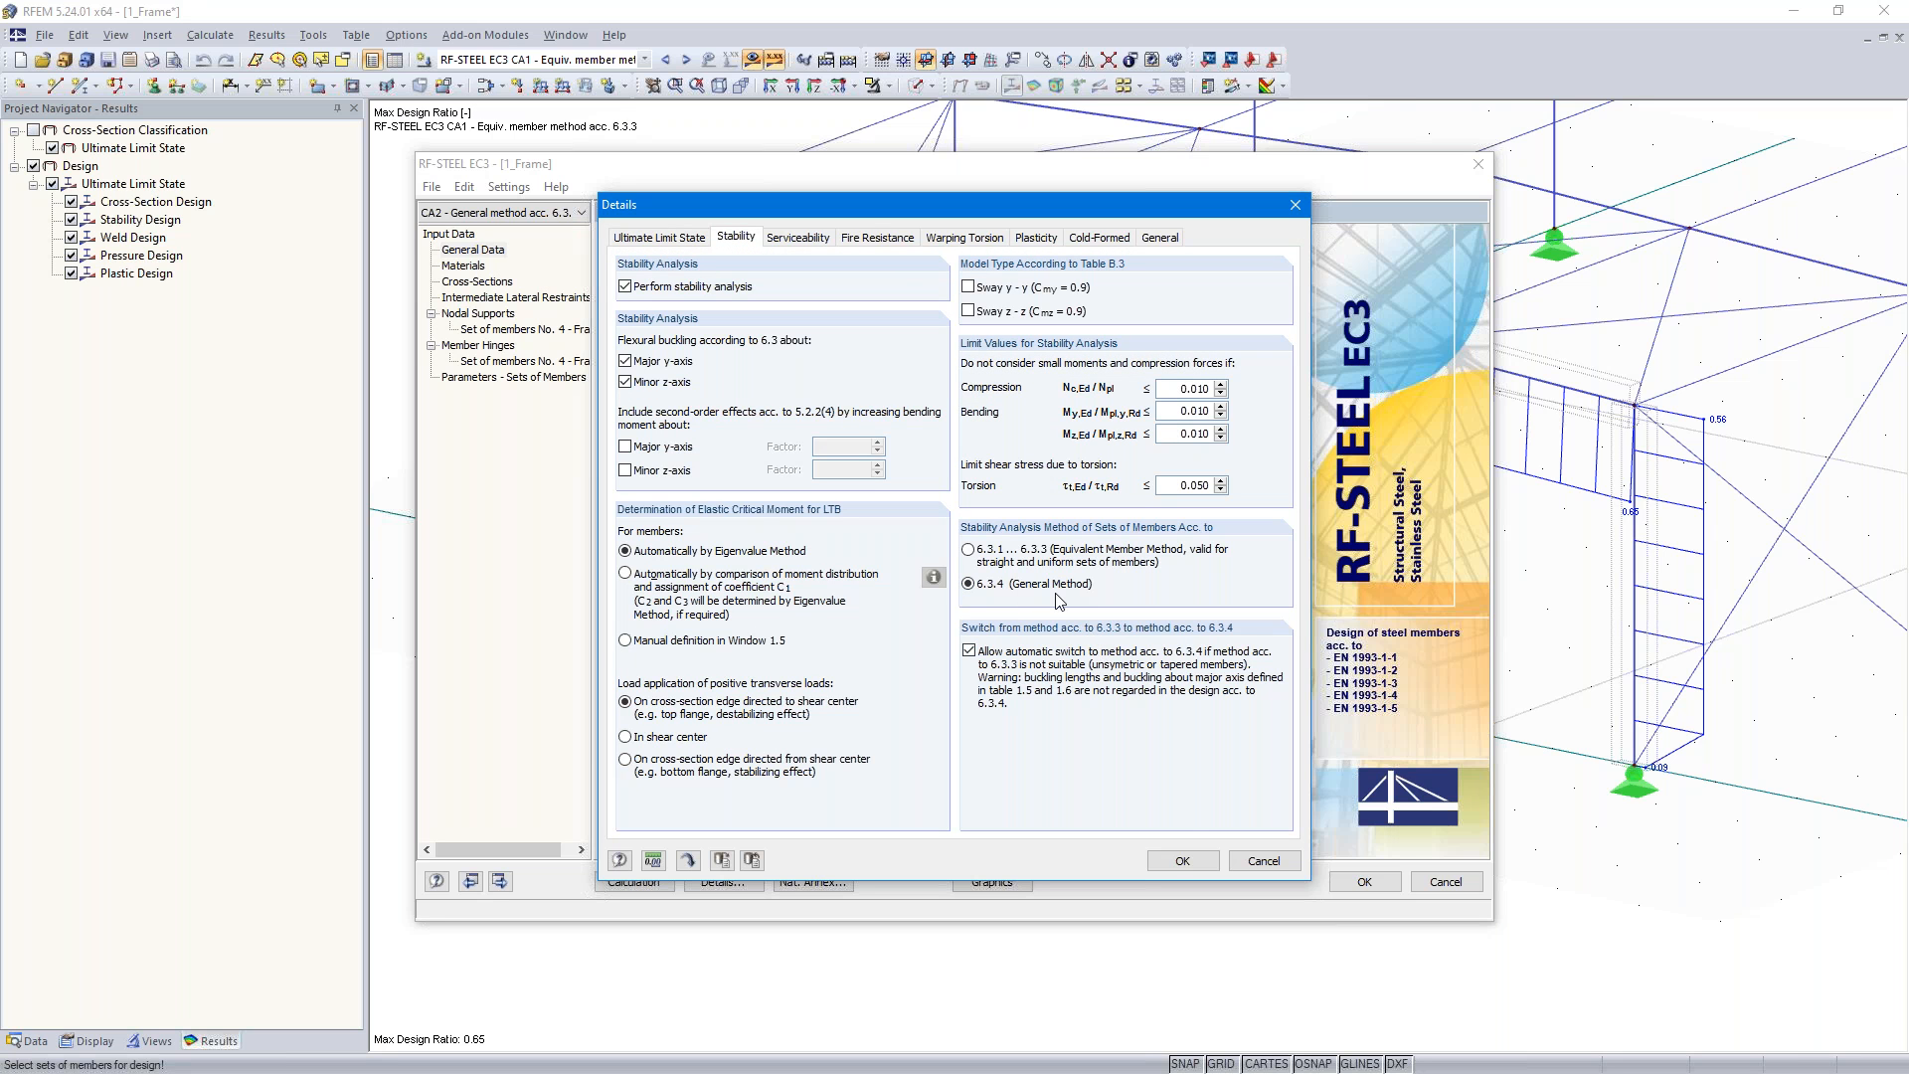
{"action": "left_click", "coordinate": [1183, 861]}
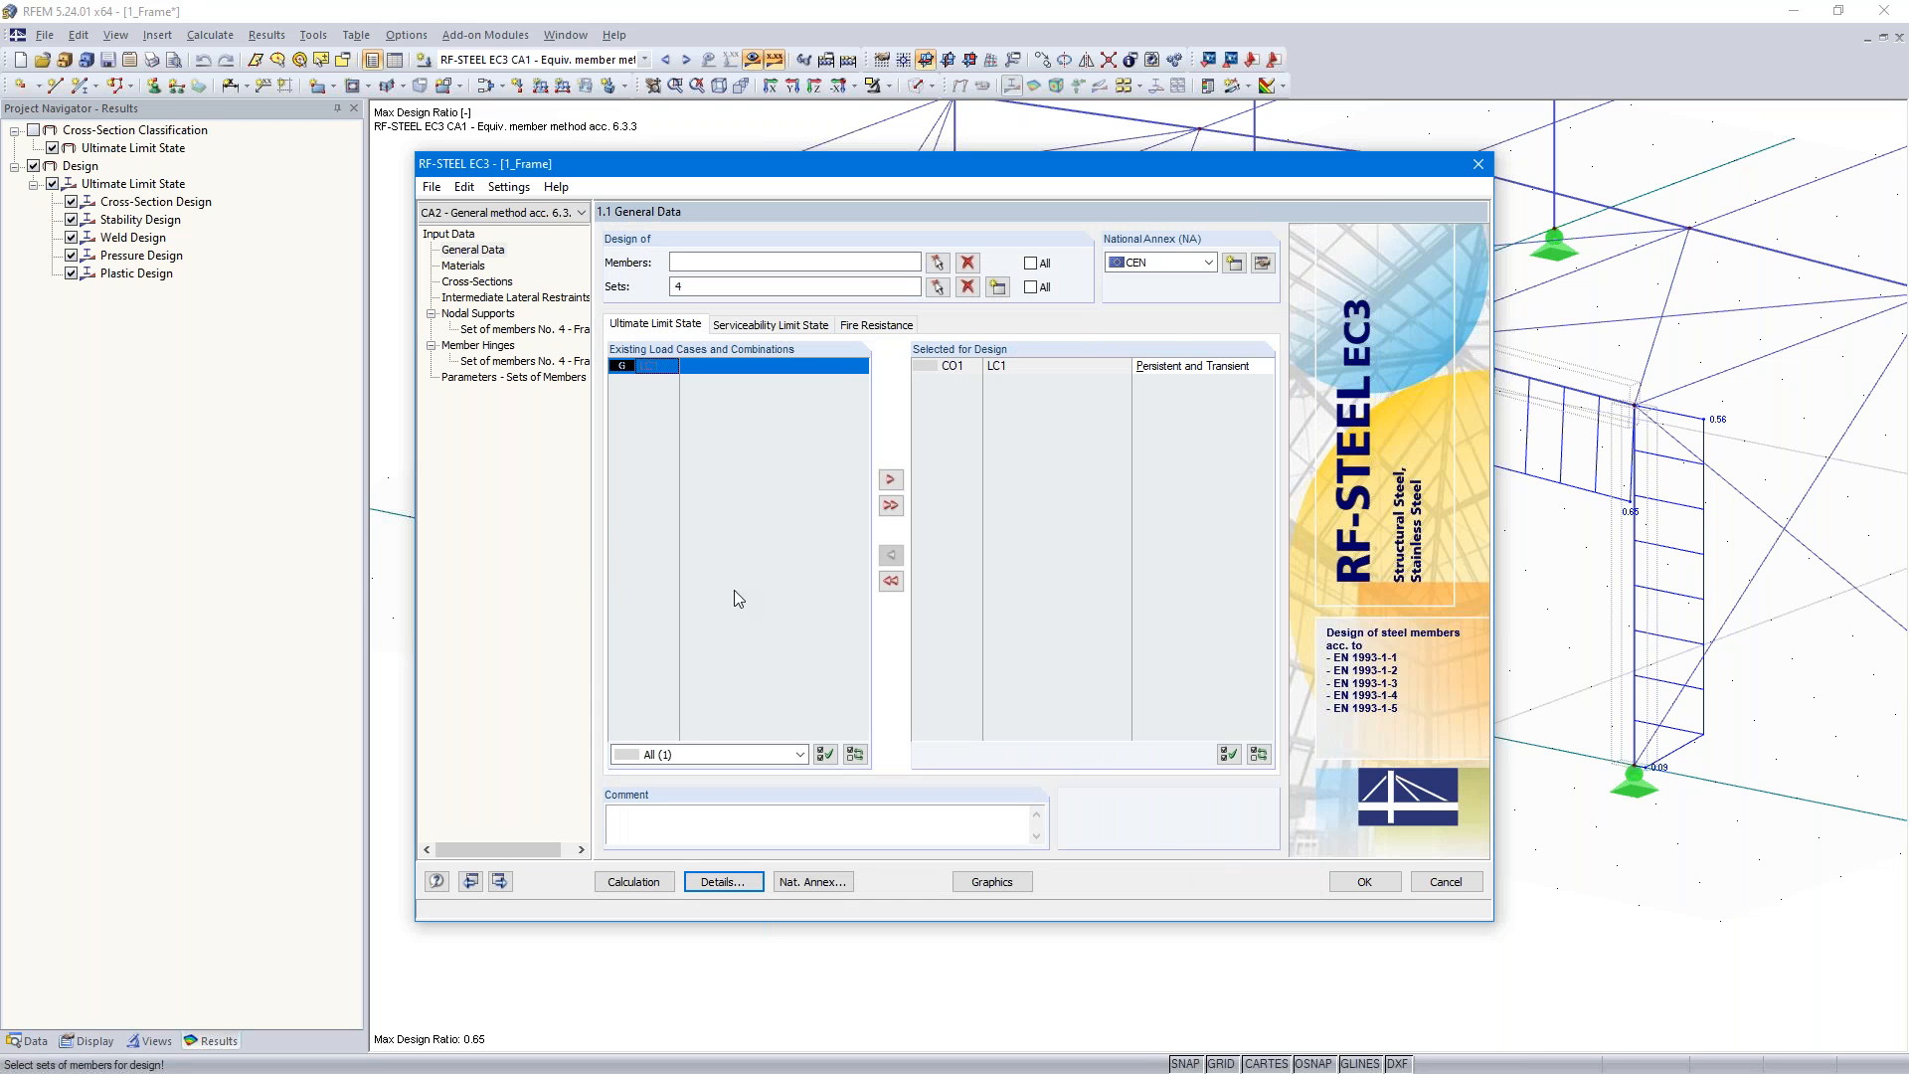
- Review the materials, cross-sections and intermediate lateral restraints, ending at the nodal supports of the Frame set
{"action": "left_click", "coordinate": [500, 880]}
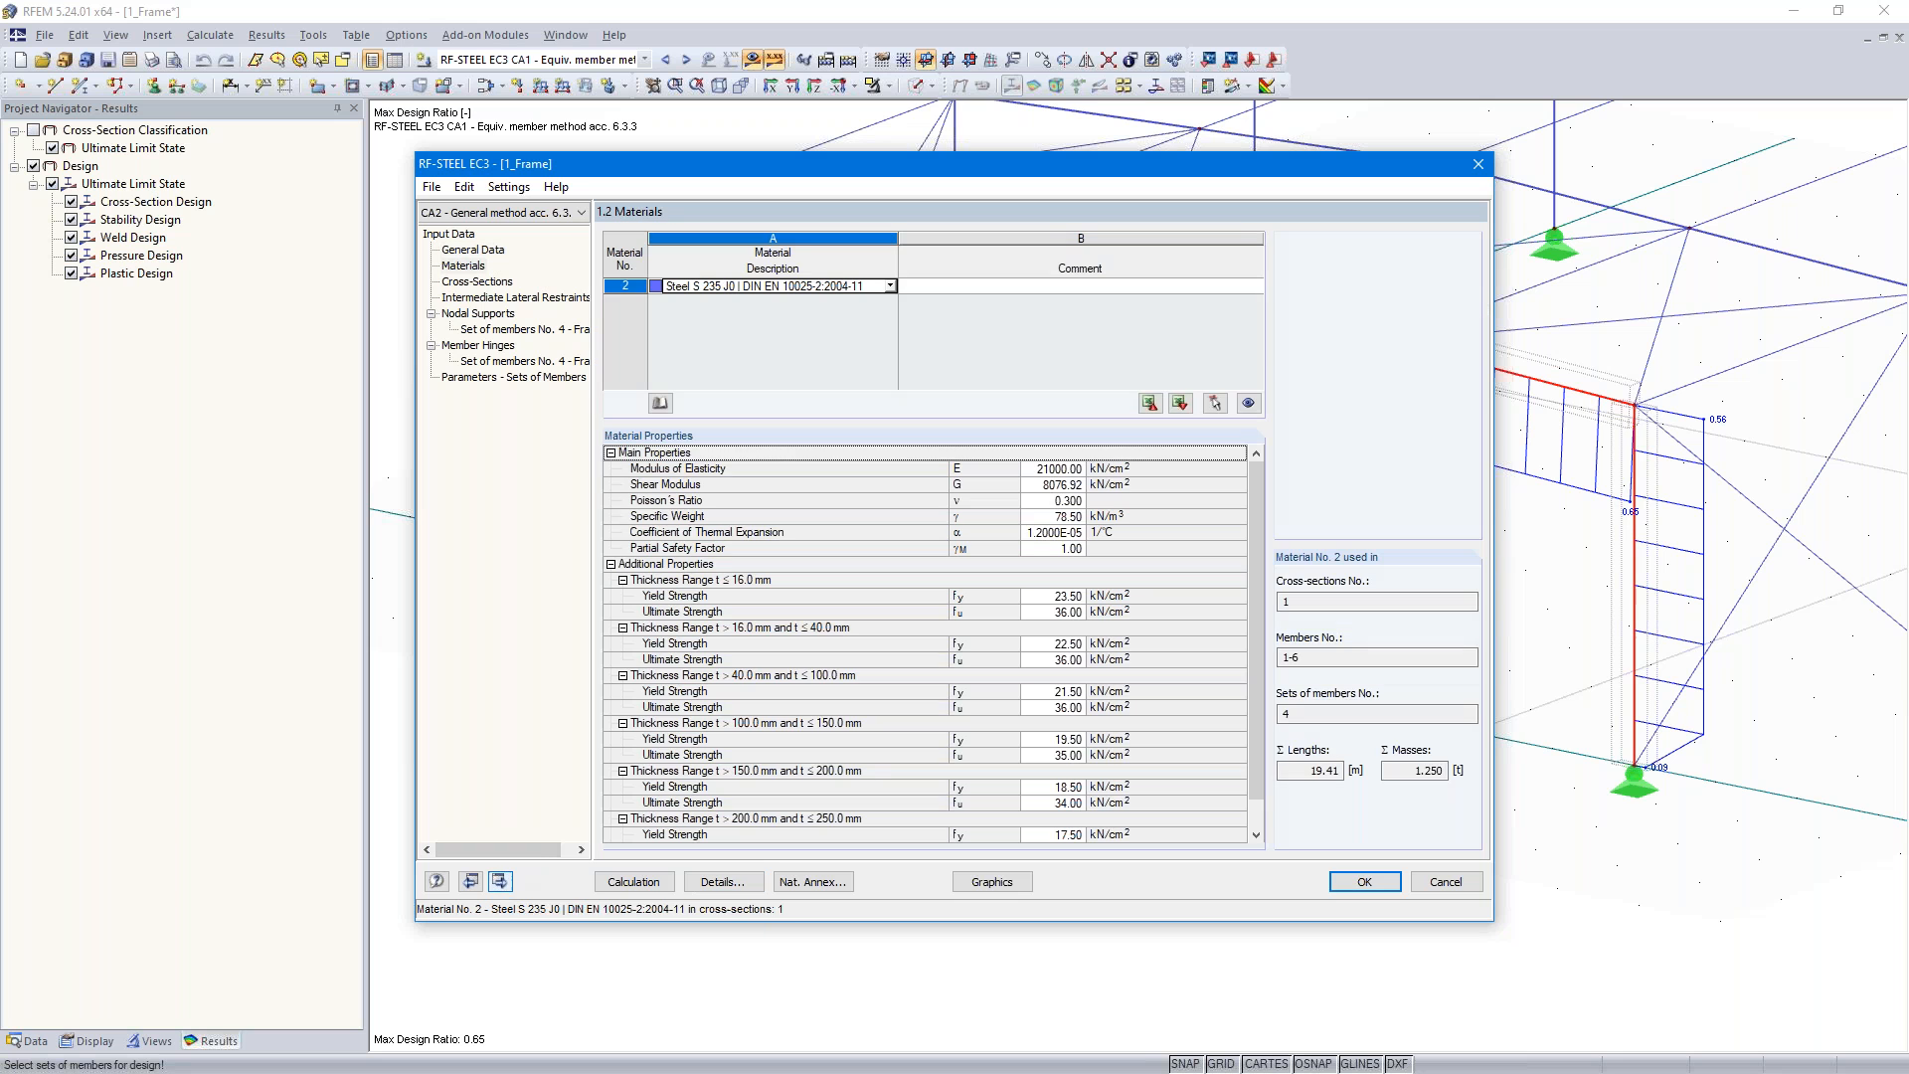
{"action": "left_click", "coordinate": [500, 881]}
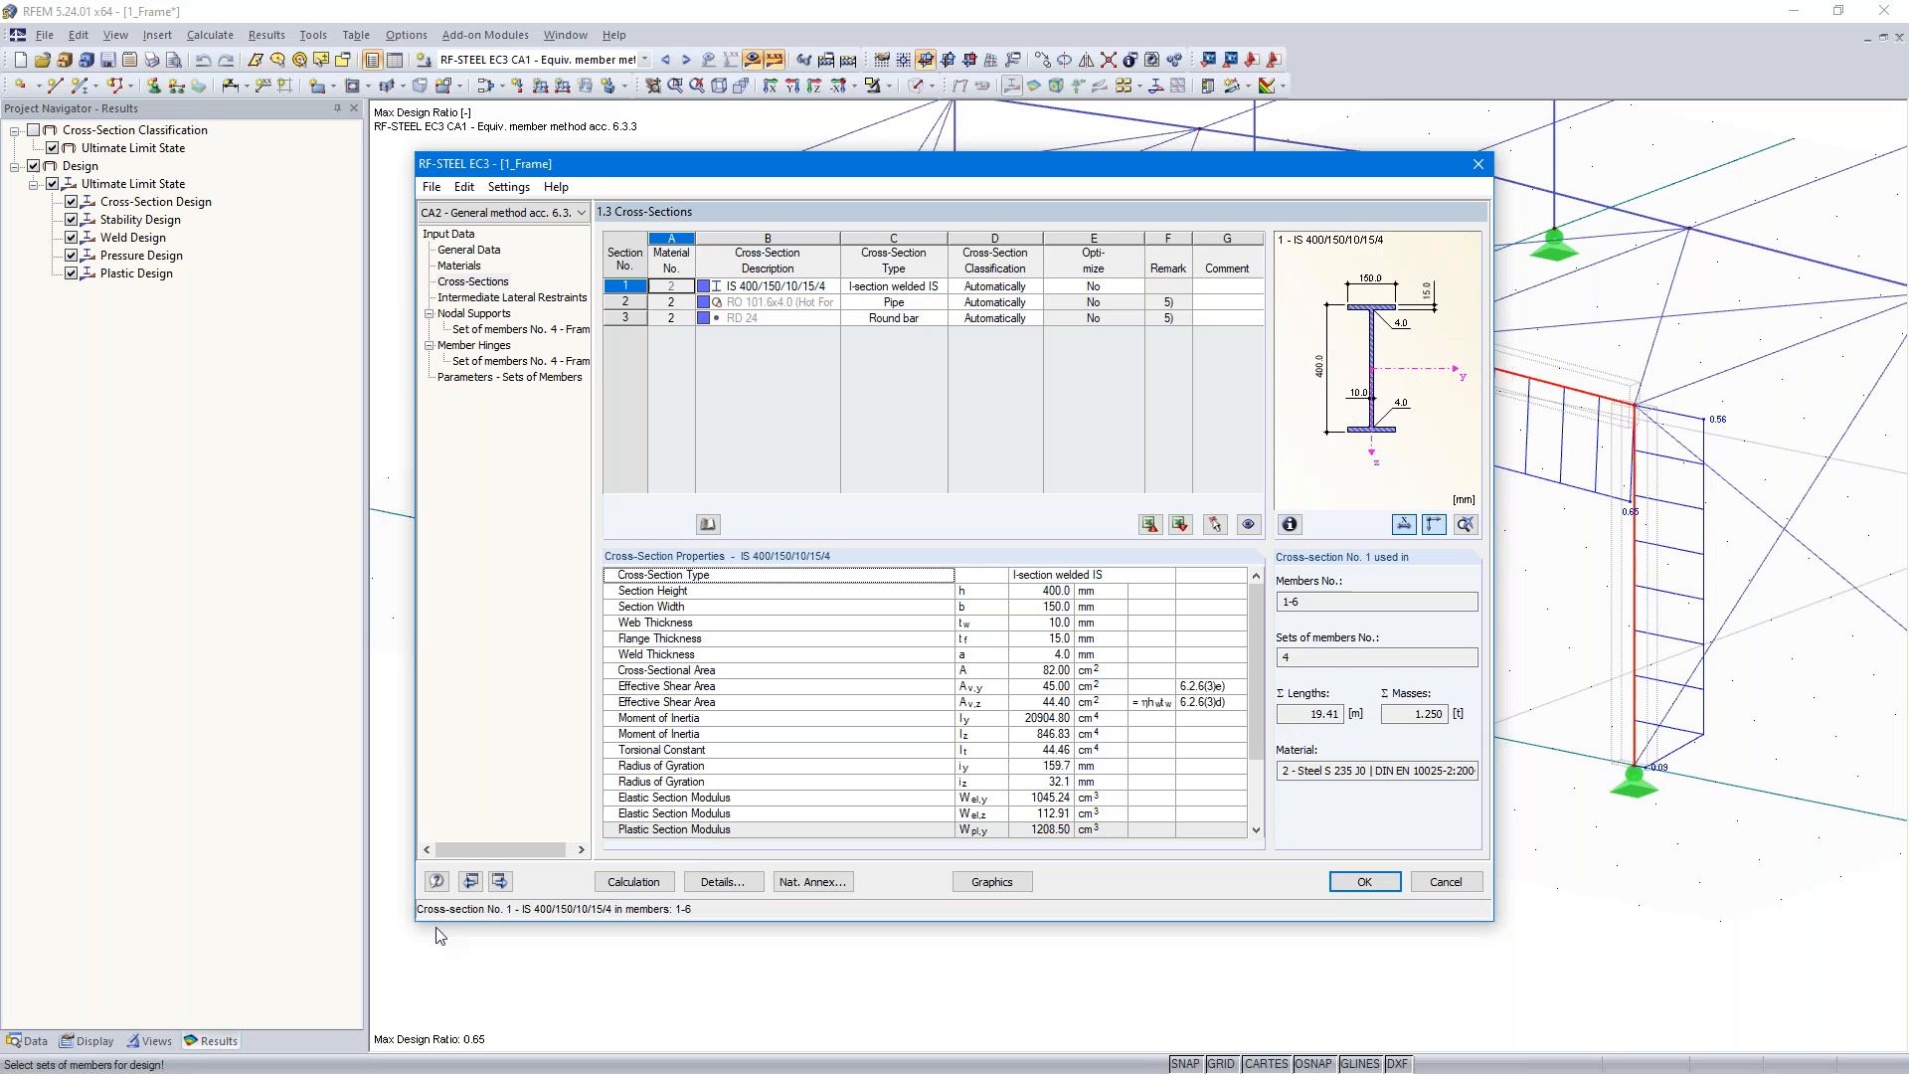
{"action": "left_click", "coordinate": [500, 881]}
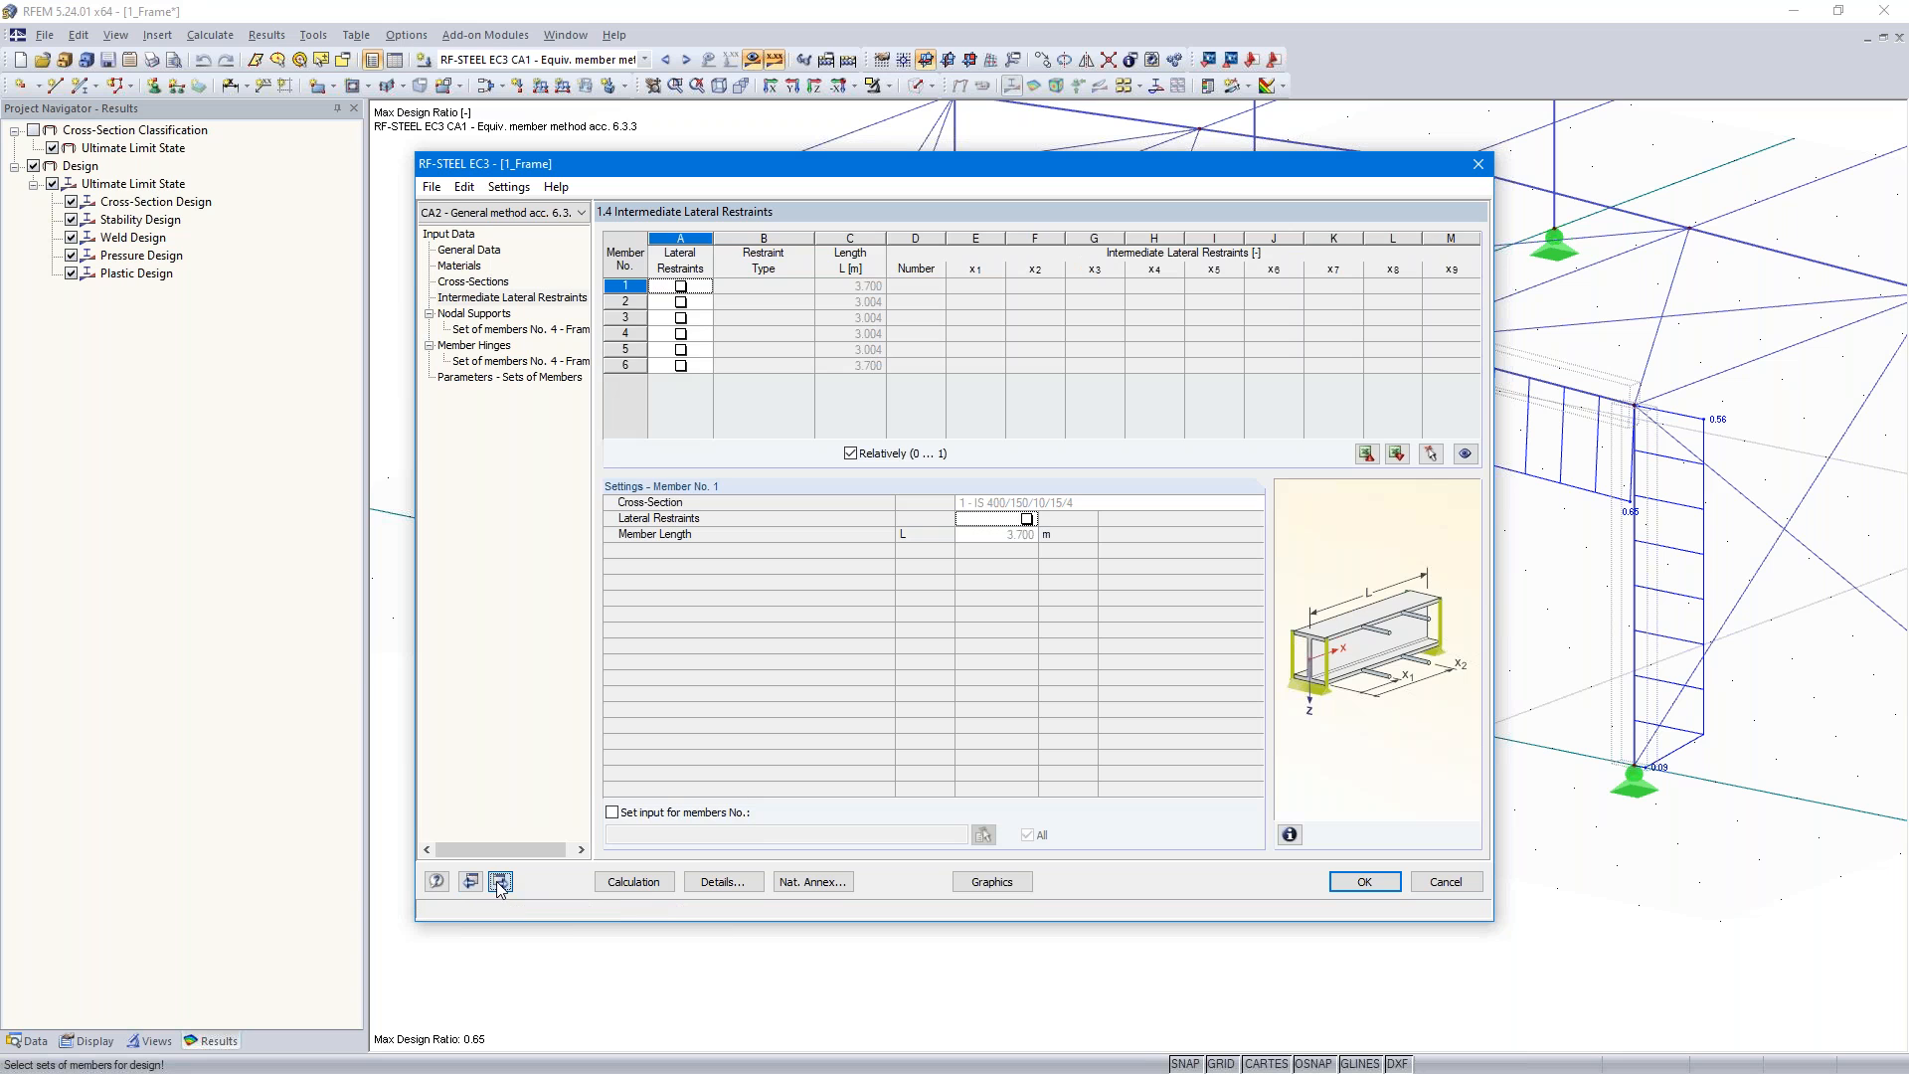
{"action": "left_click", "coordinate": [499, 881]}
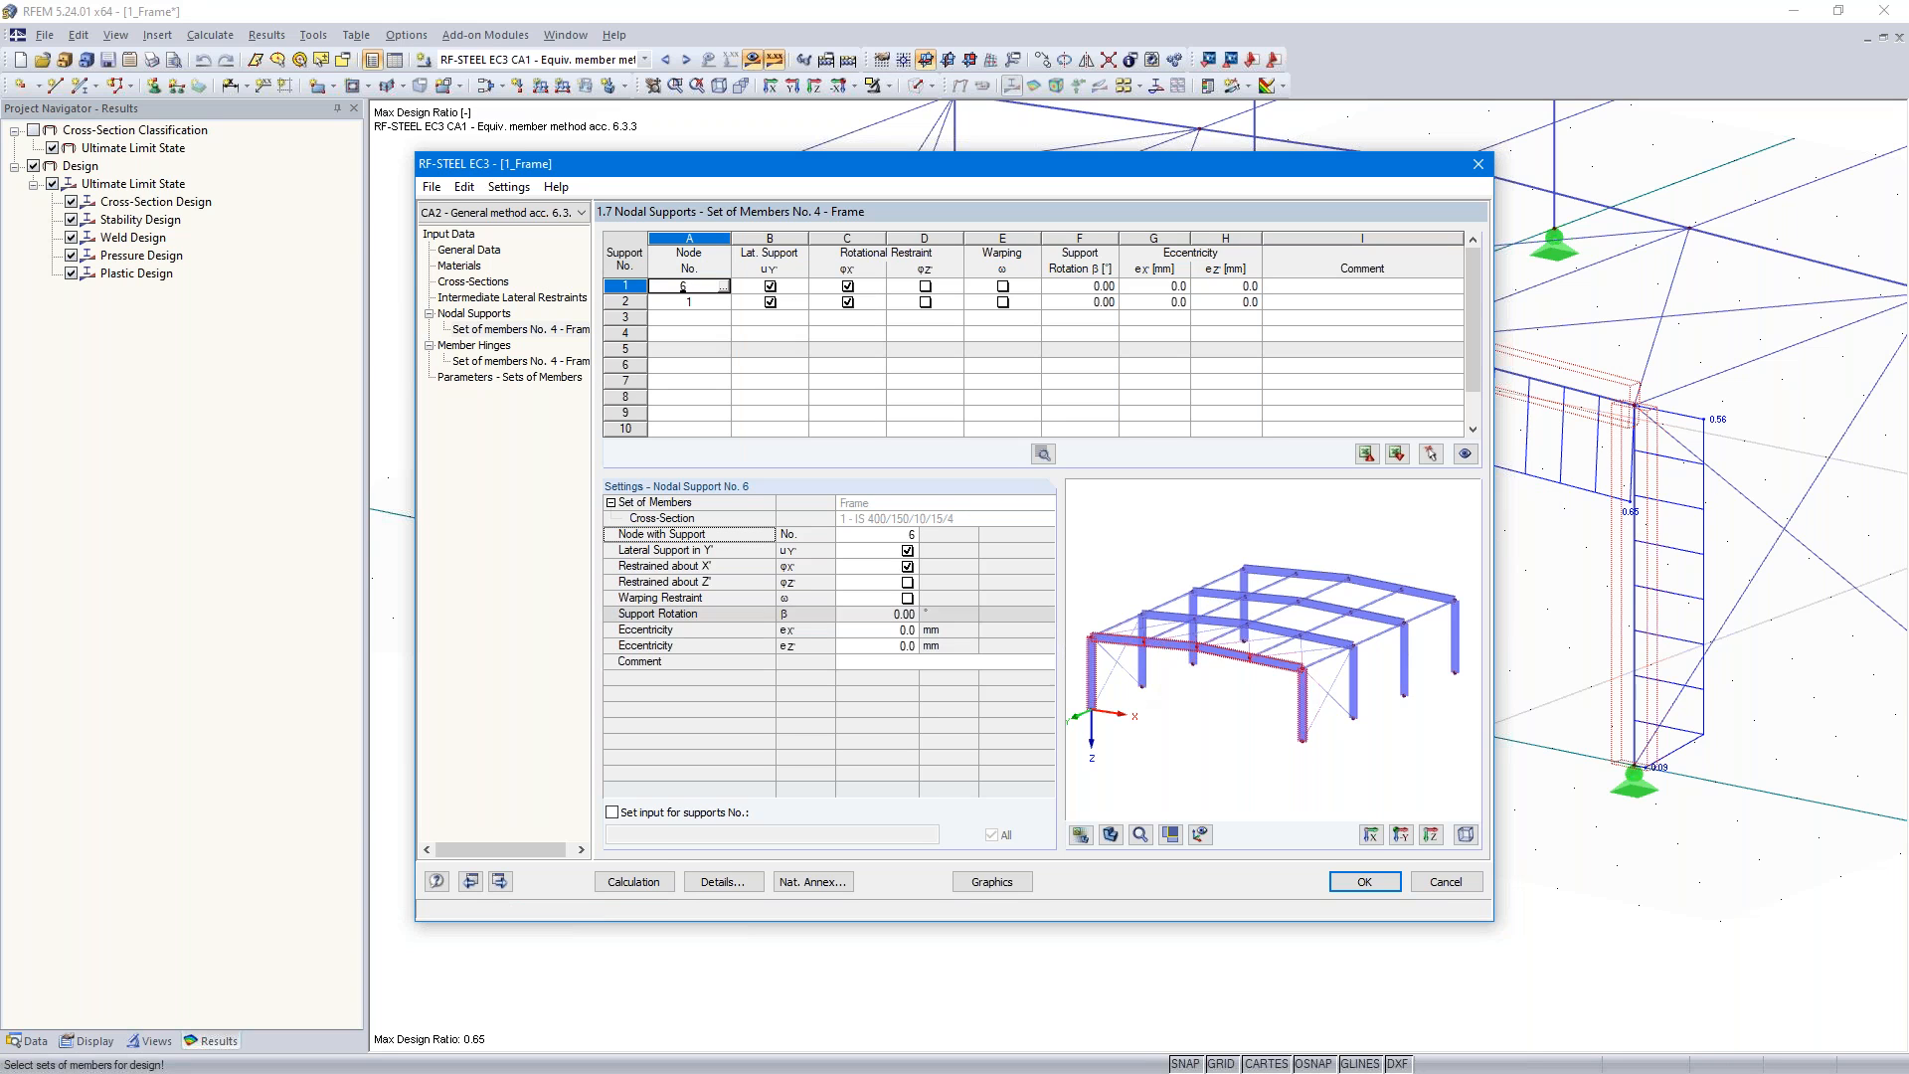
- Show the local coordinate system in the nodal support preview and examine the frame's support axes
{"action": "key", "text": "Tab"}
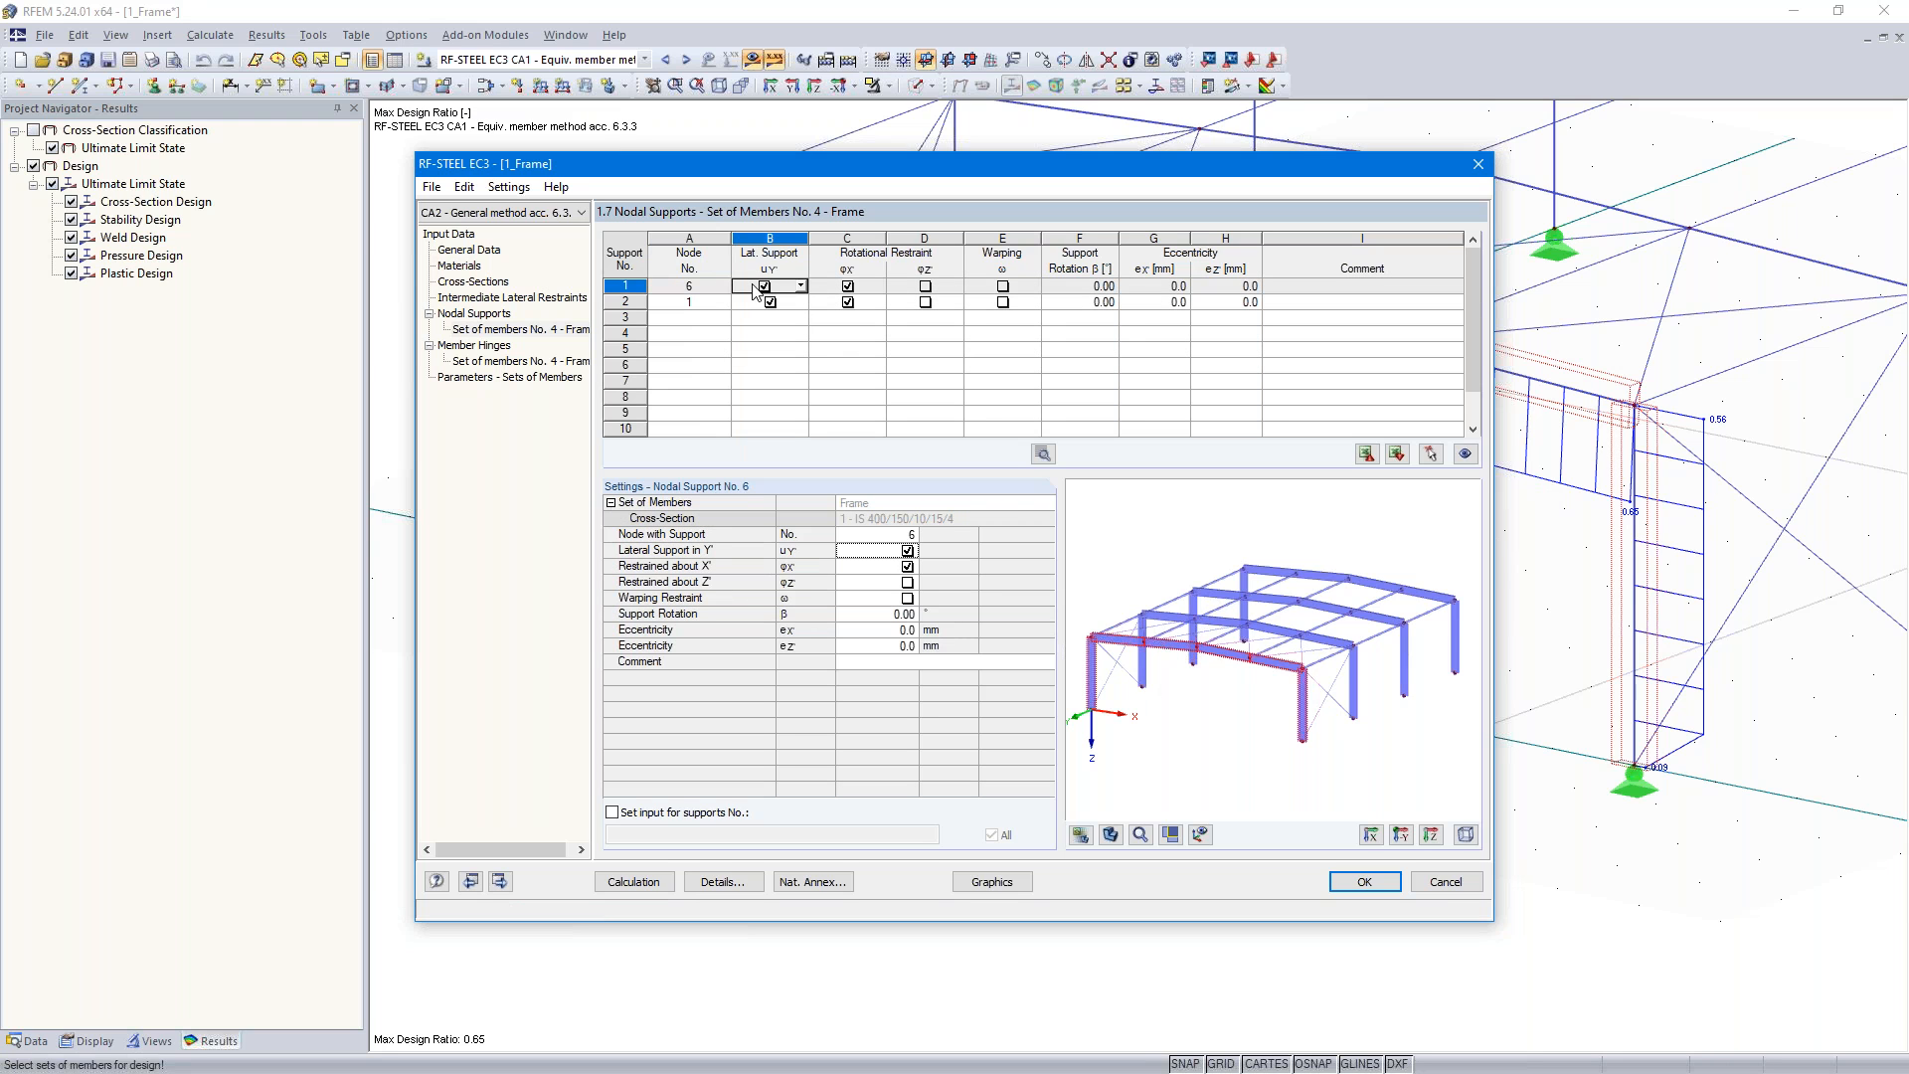
{"action": "scroll", "coordinate": [1087, 718], "scroll_direction": "up", "scroll_amount": 2}
{"action": "scroll", "coordinate": [1087, 717], "scroll_direction": "up", "scroll_amount": 1}
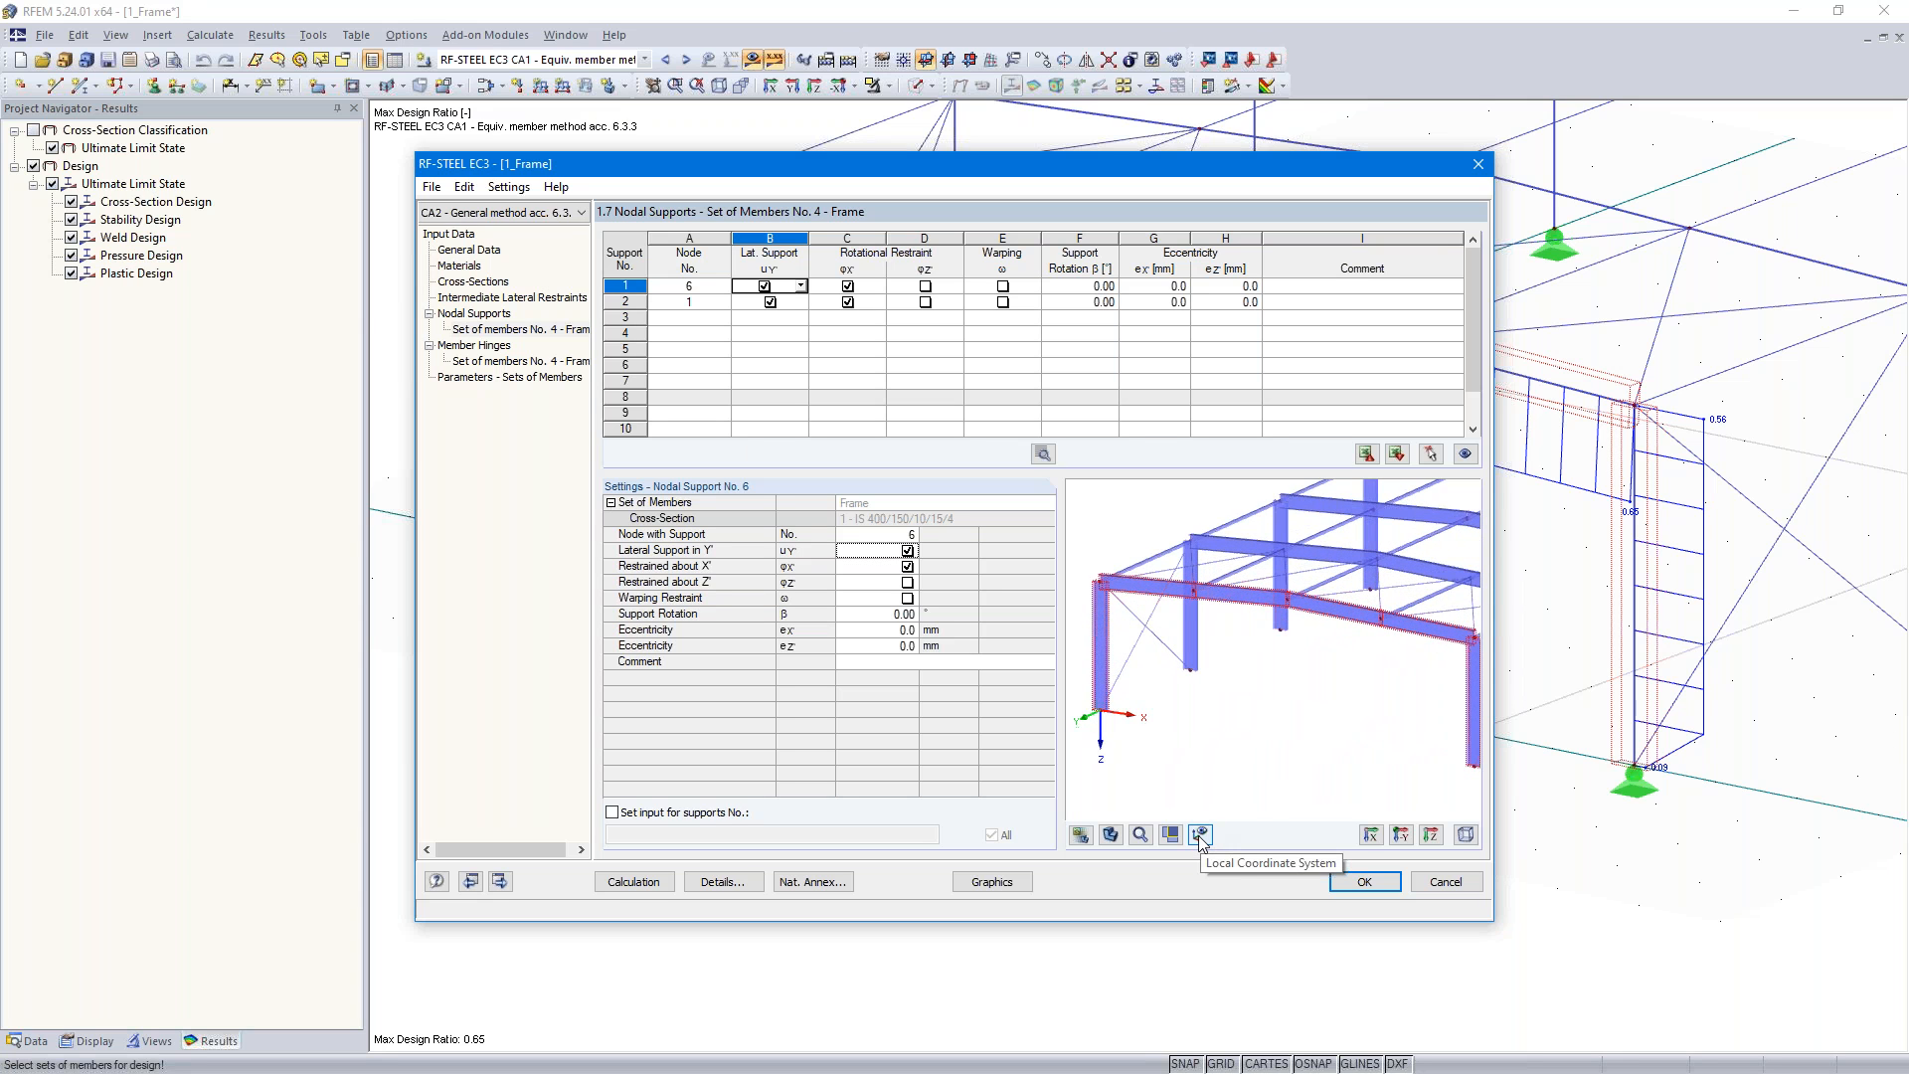
{"action": "left_click", "coordinate": [1200, 835]}
{"action": "scroll", "coordinate": [1161, 740], "scroll_direction": "up", "scroll_amount": 3}
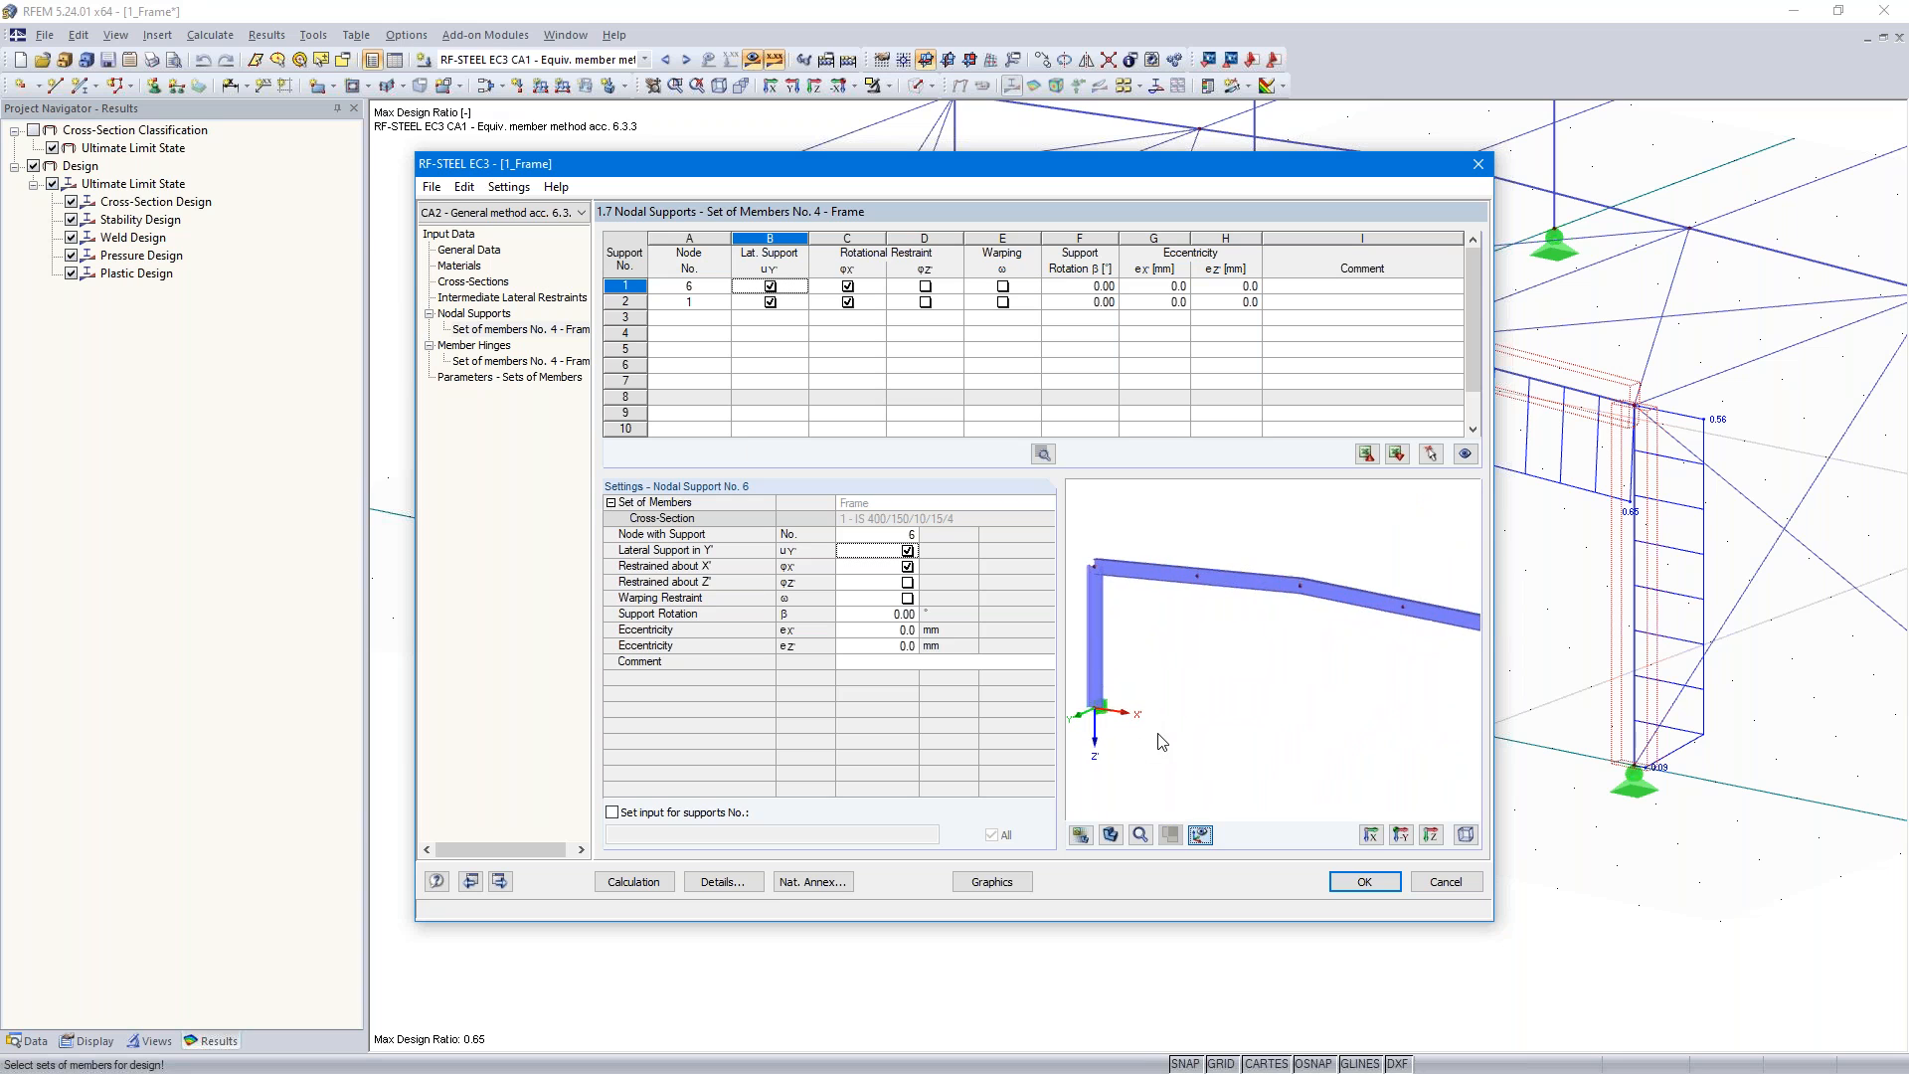
{"action": "scroll", "coordinate": [1161, 740], "scroll_direction": "down", "scroll_amount": 3}
{"action": "middle_click_drag", "start_coordinate": [1183, 688], "coordinate": [1226, 683]}
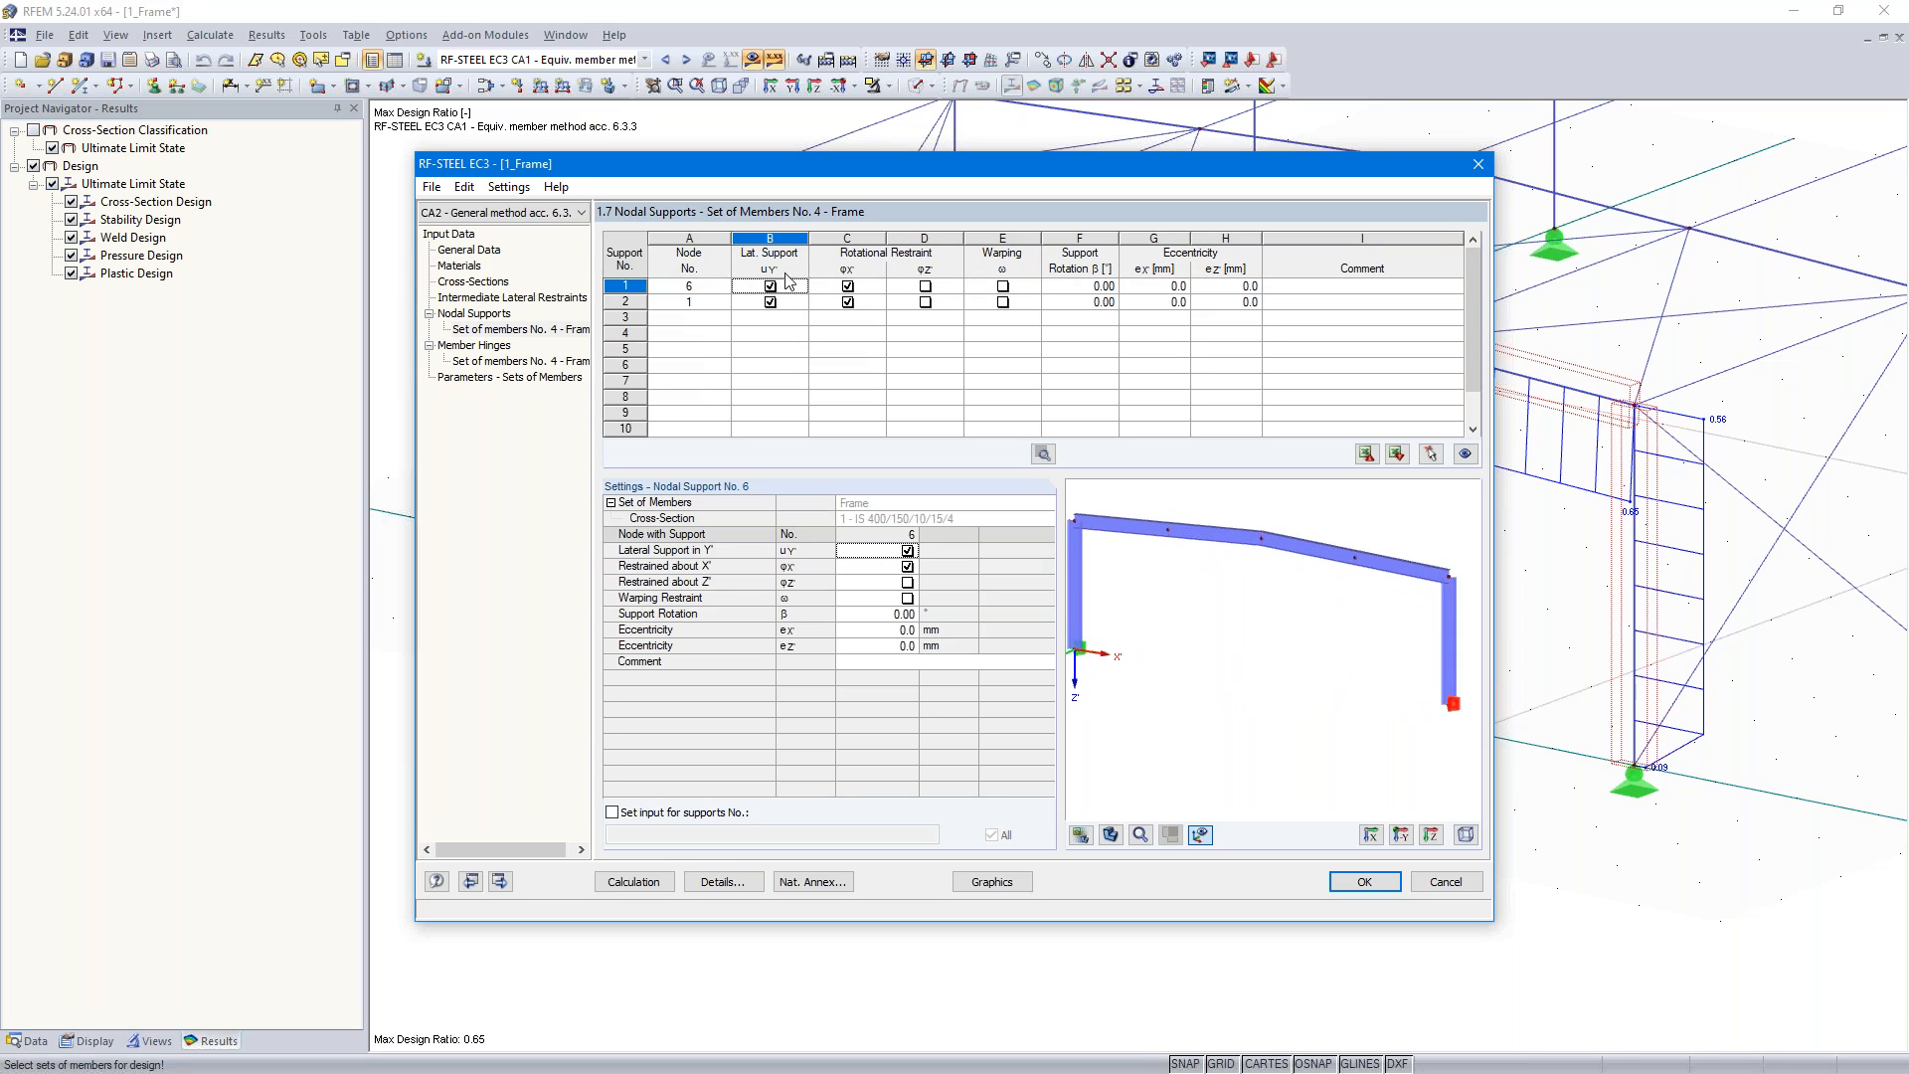
{"action": "middle_click_drag", "start_coordinate": [1198, 616], "coordinate": [1212, 617]}
{"action": "scroll", "coordinate": [1214, 617], "scroll_direction": "up", "scroll_amount": 1}
{"action": "scroll", "coordinate": [1218, 617], "scroll_direction": "down", "scroll_amount": 1}
{"action": "scroll", "coordinate": [1221, 624], "scroll_direction": "down", "scroll_amount": 1}
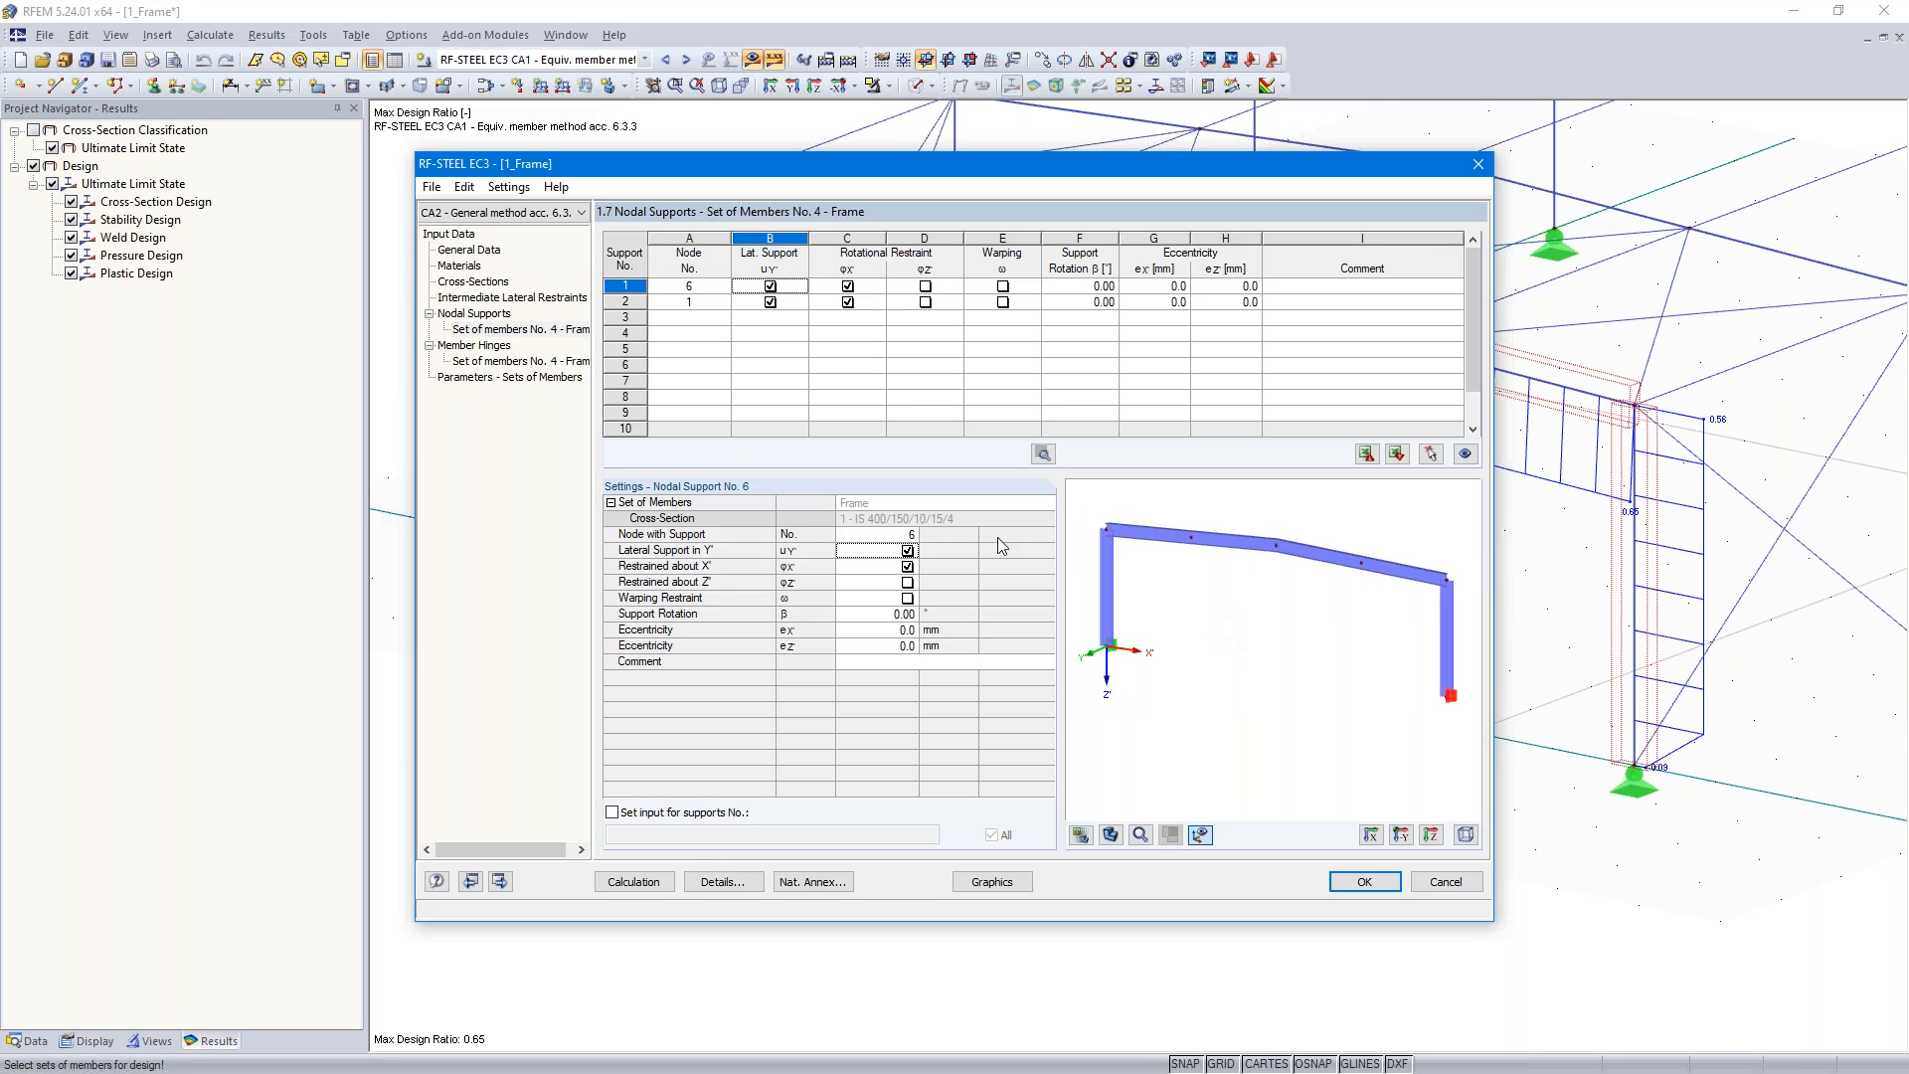
- For the nodal supports at nodes 6 and 1, release the rotational restraint about X' and activate the one about Z'
{"action": "left_click", "coordinate": [925, 287]}
{"action": "left_click", "coordinate": [844, 287]}
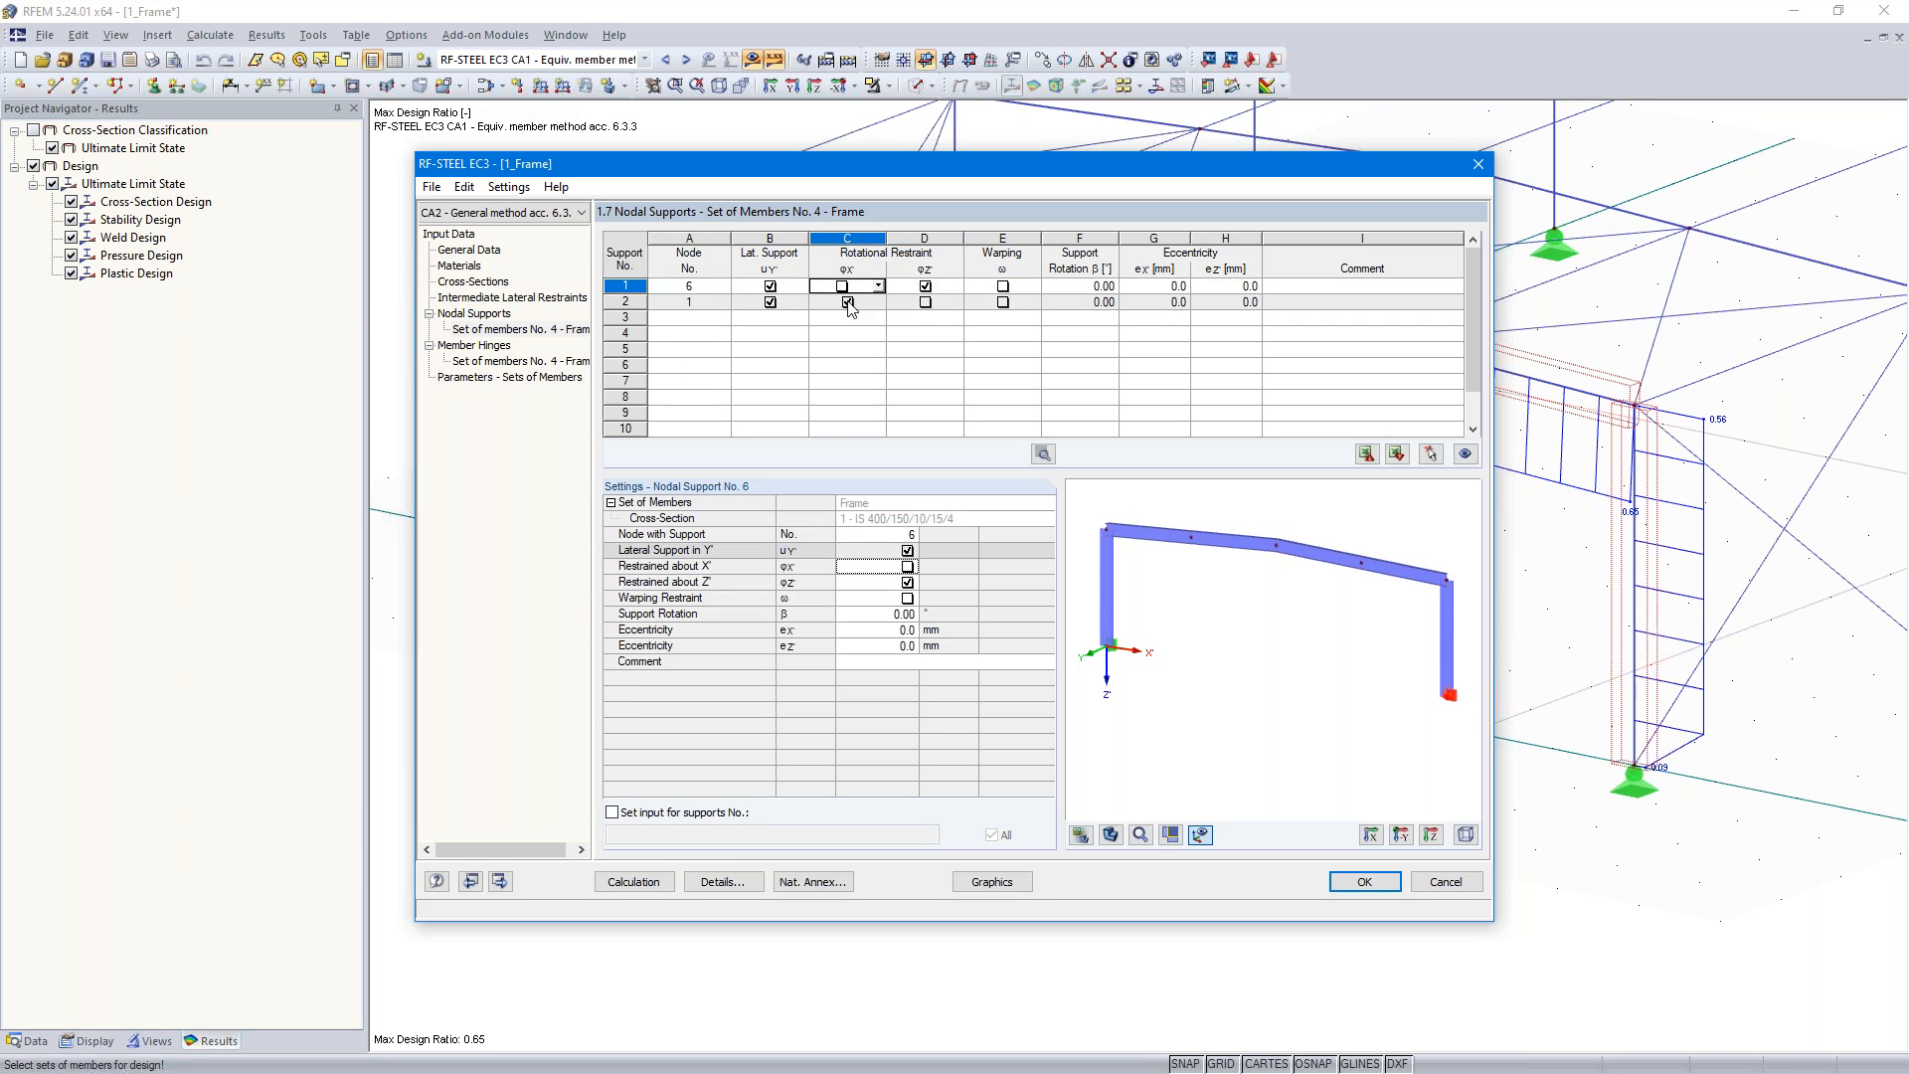
{"action": "left_click", "coordinate": [847, 302]}
{"action": "left_click", "coordinate": [924, 303]}
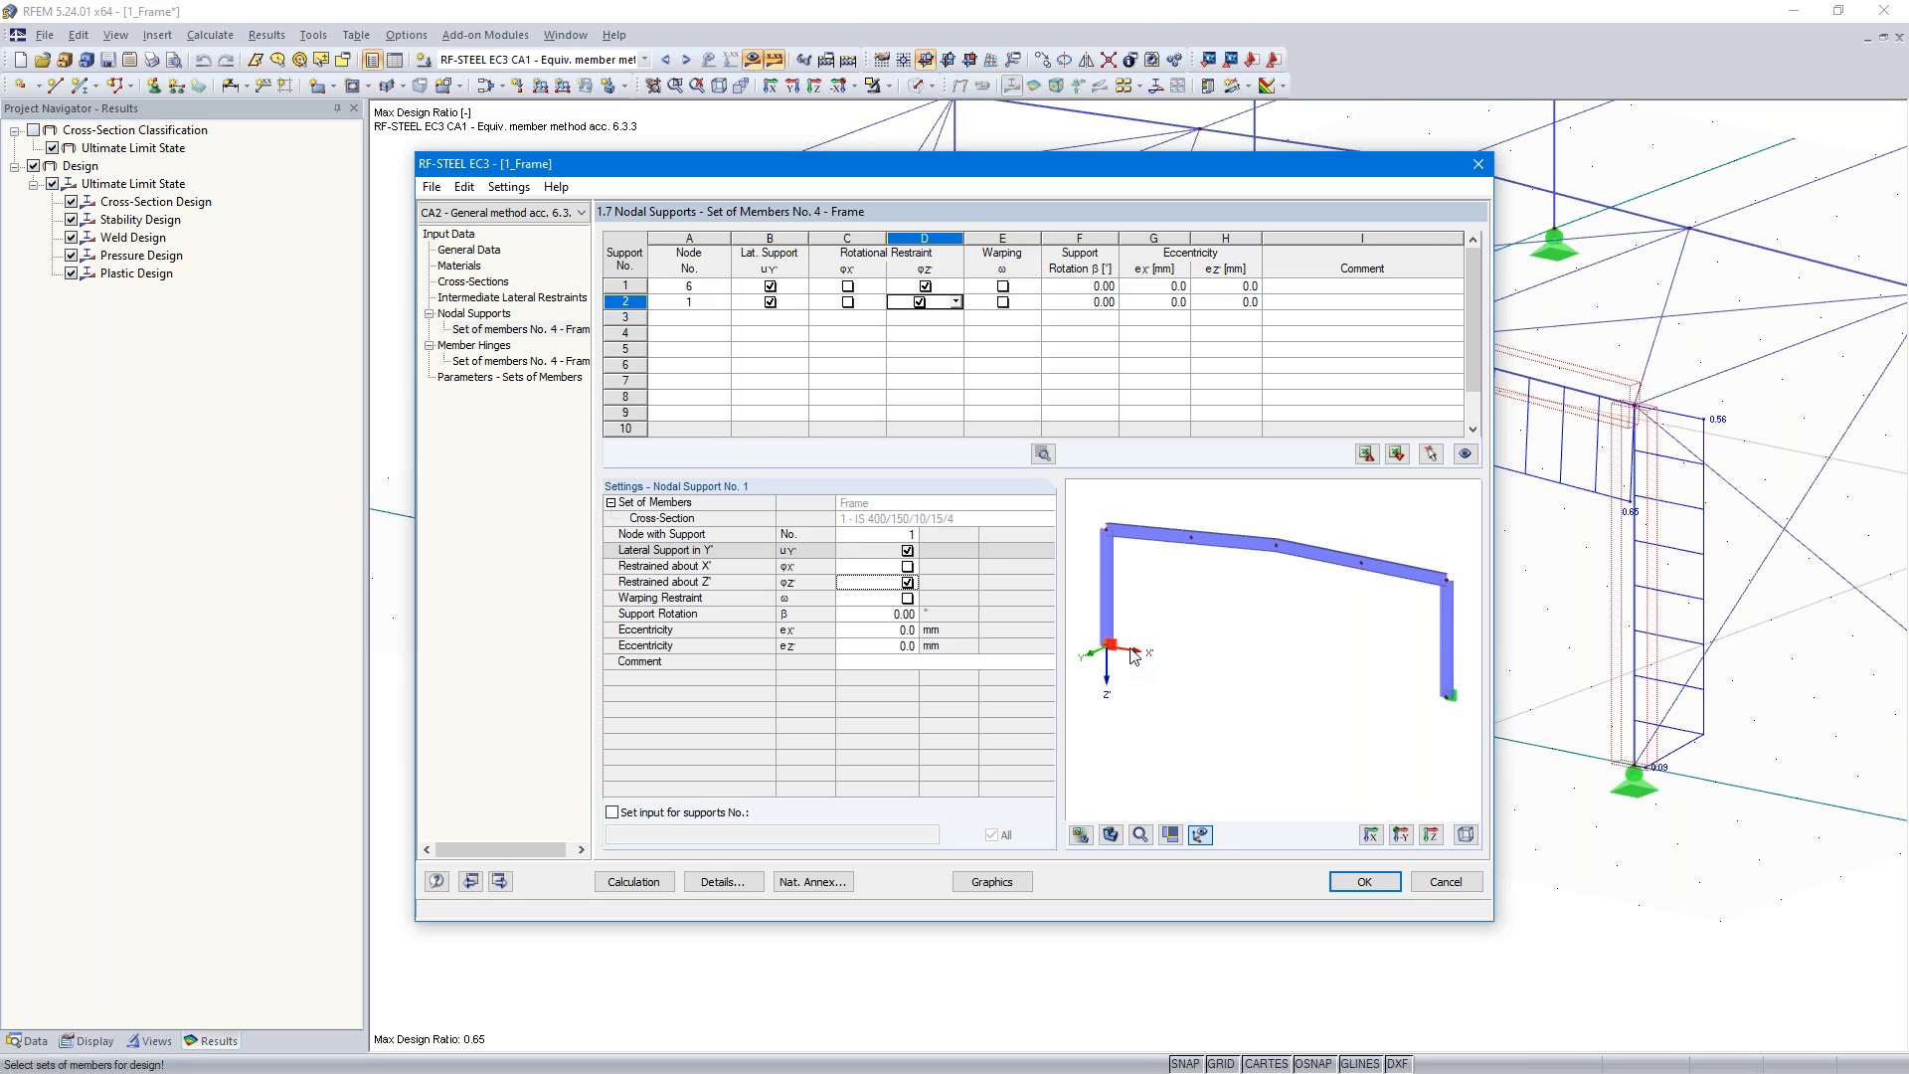
- Add nodal supports at nodes 2, 3, 4, 5 and 7 along the horizontal beam by picking them in the model
{"action": "left_click", "coordinate": [695, 318]}
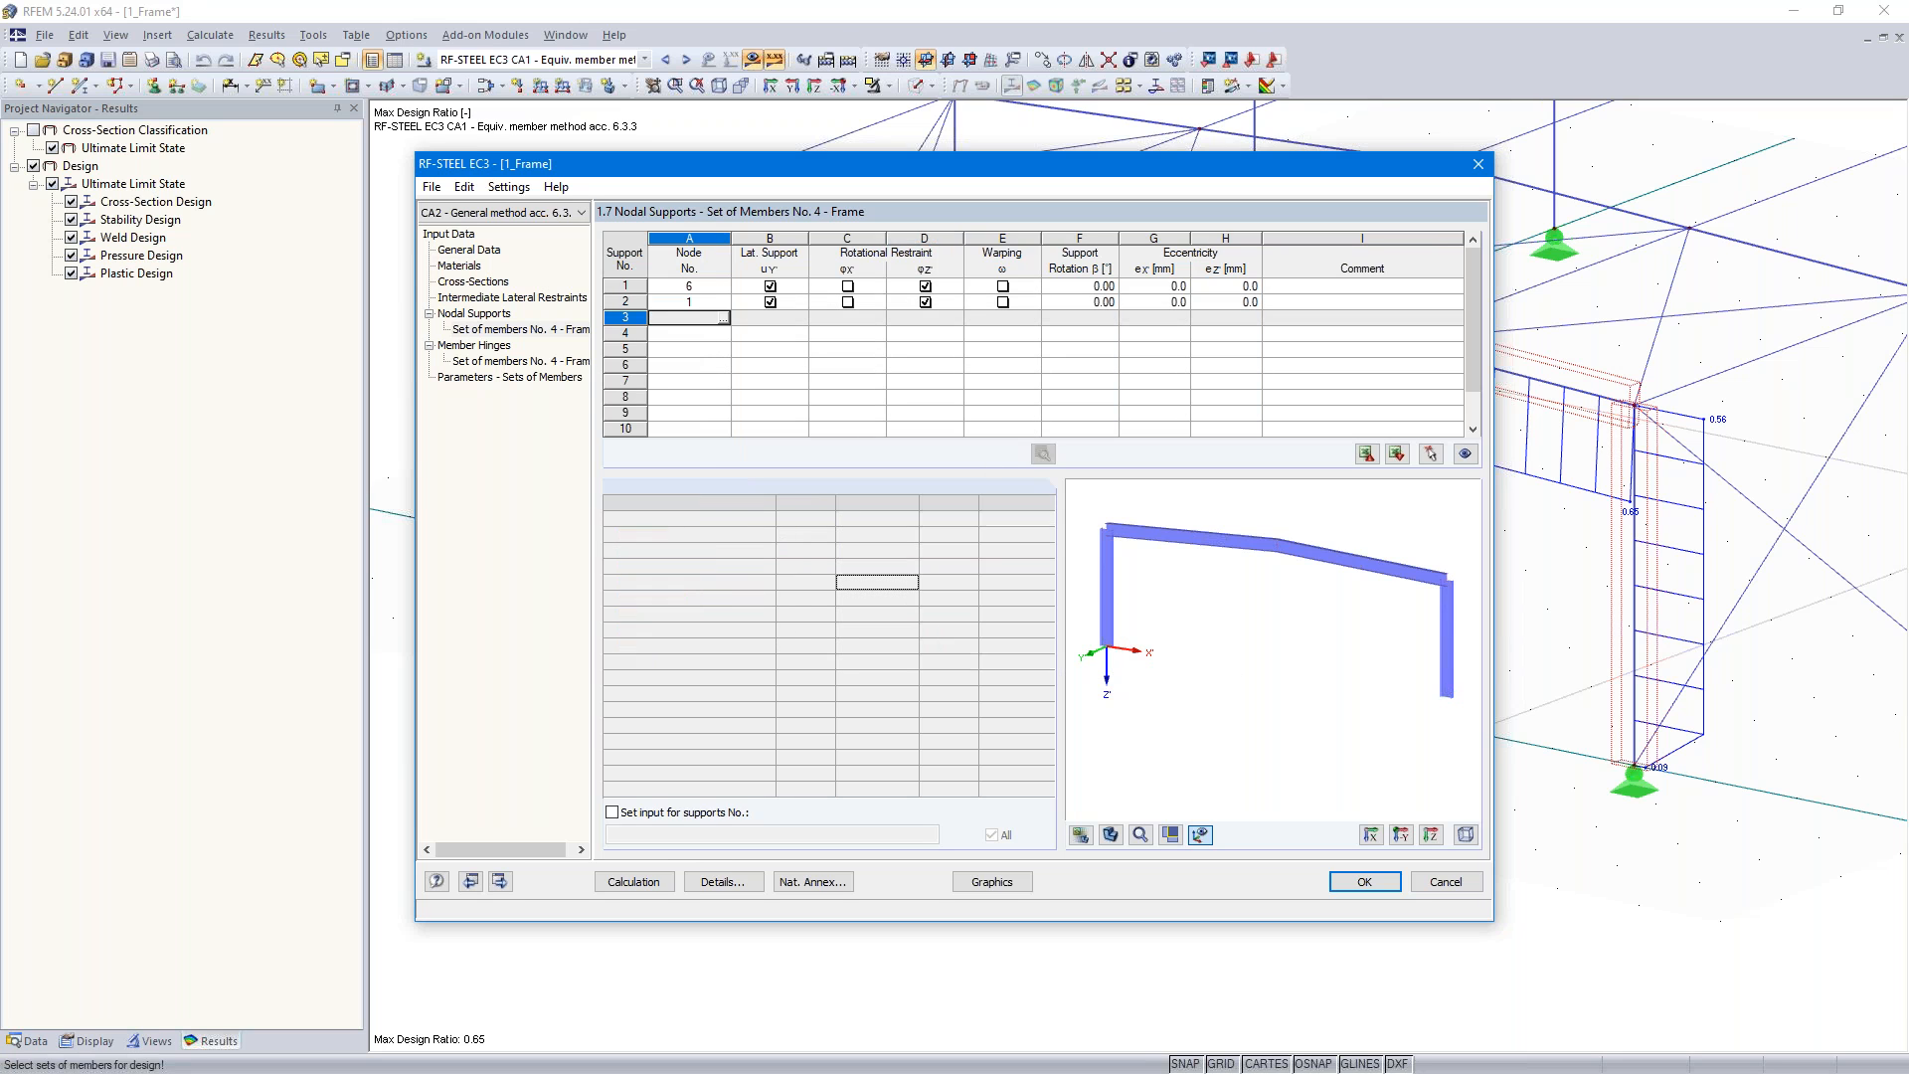
{"action": "left_click", "coordinate": [1431, 455]}
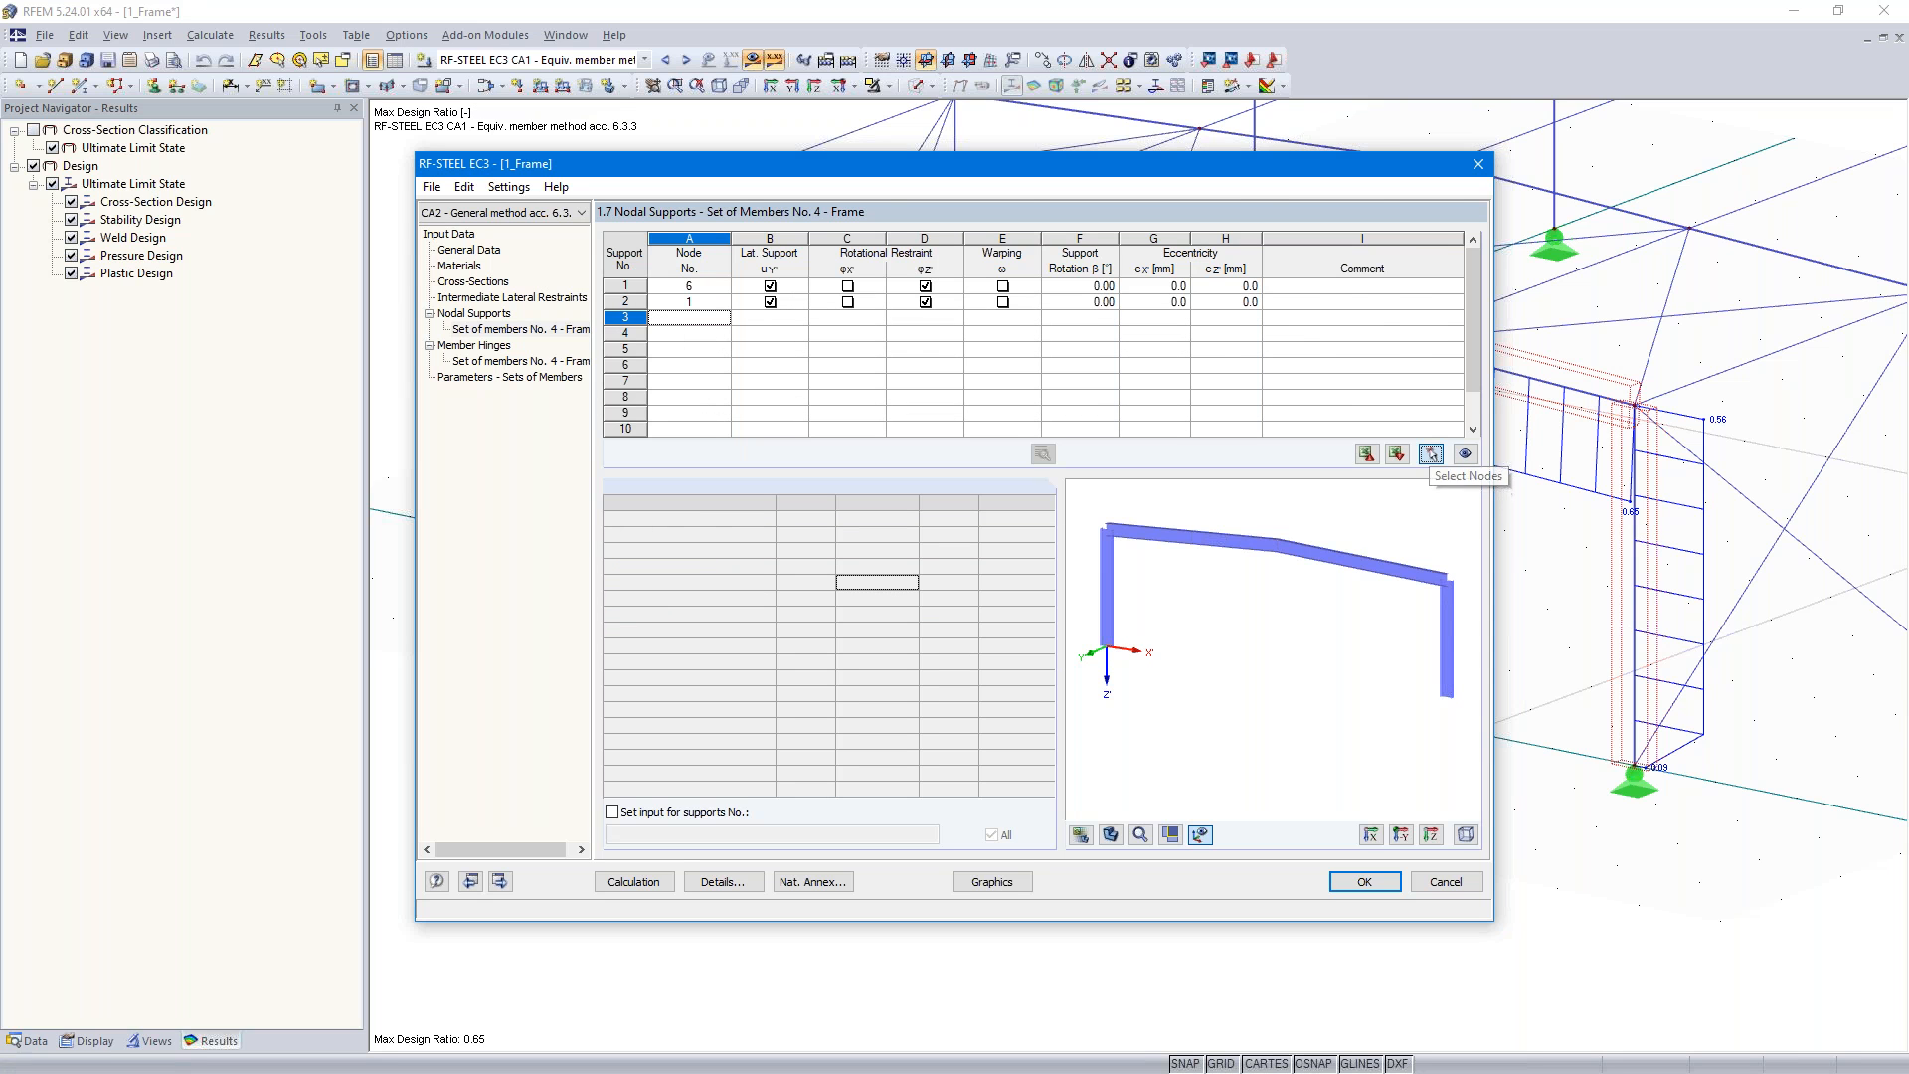
{"action": "left_click", "coordinate": [659, 205]}
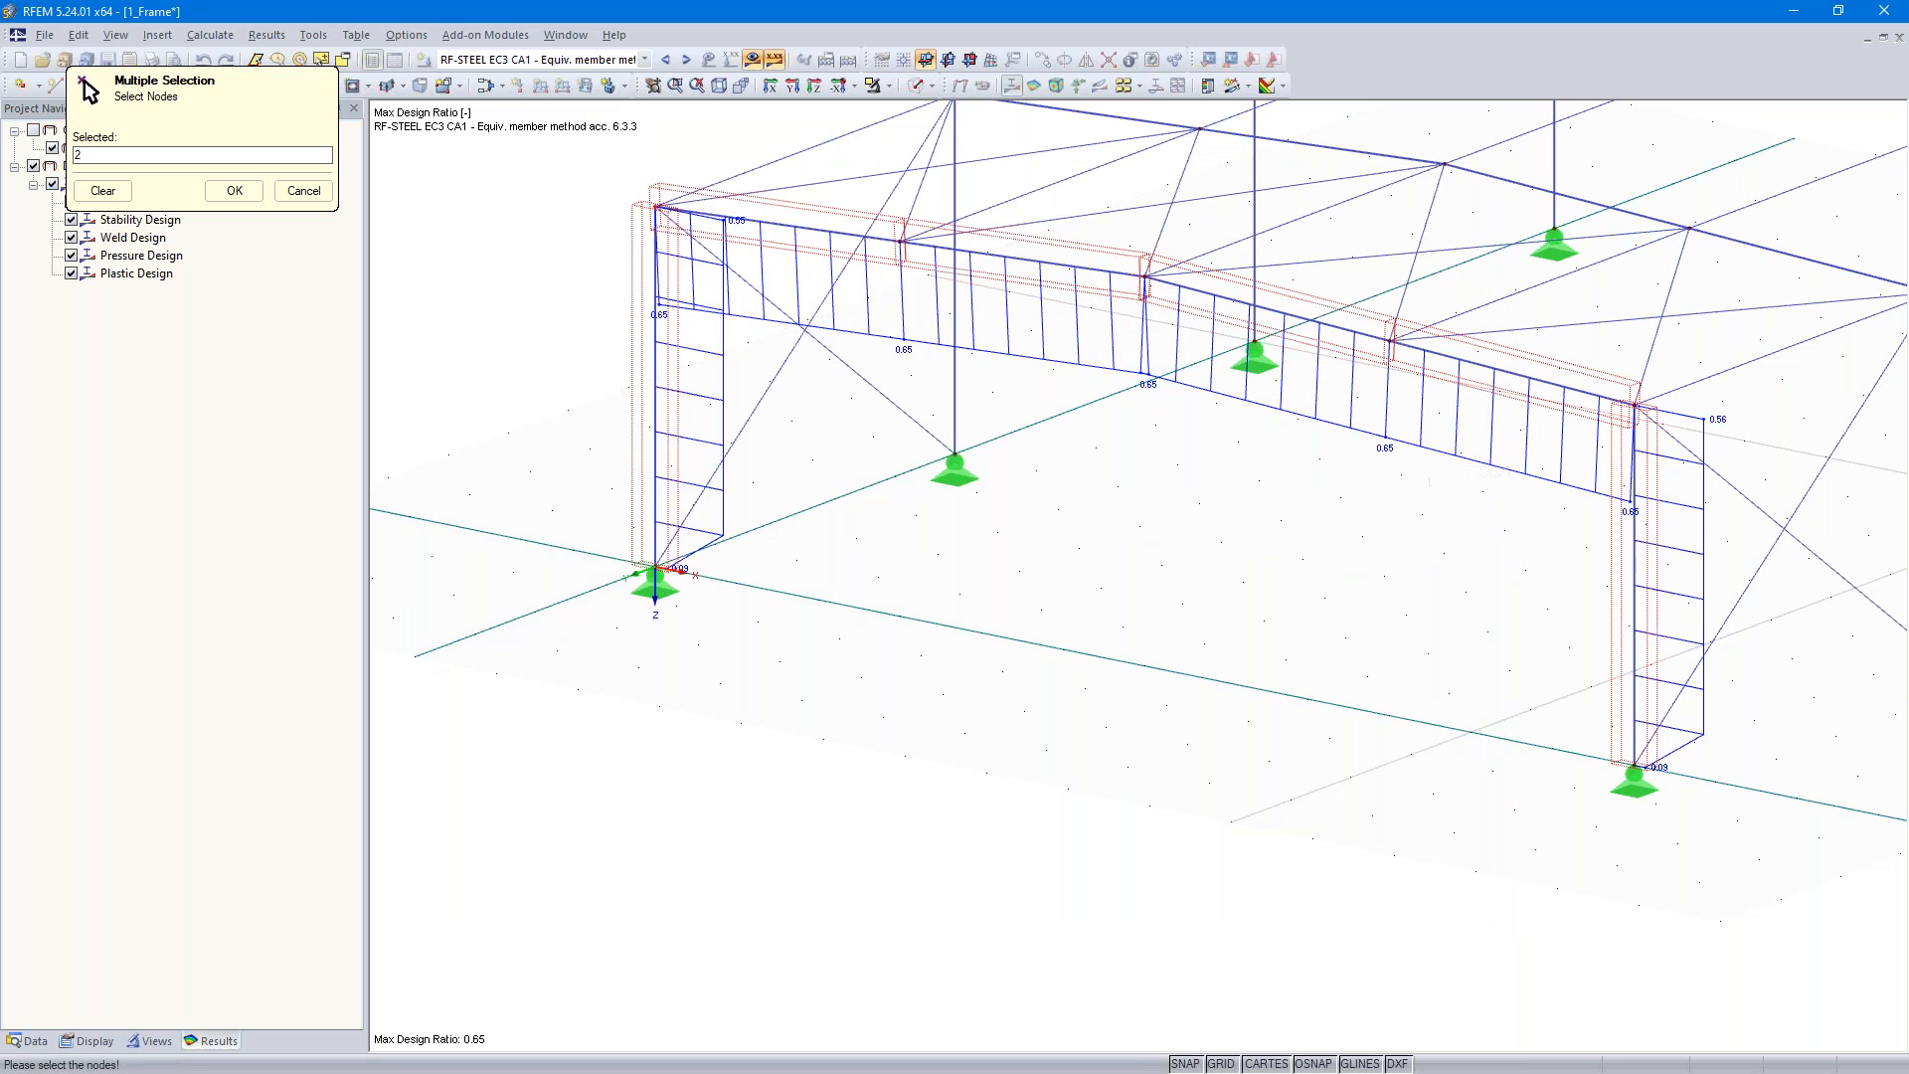
{"action": "left_click", "coordinate": [901, 241]}
{"action": "left_click", "coordinate": [1143, 278]}
{"action": "left_click", "coordinate": [1390, 340]}
{"action": "left_click", "coordinate": [1612, 397]}
{"action": "left_click", "coordinate": [238, 191]}
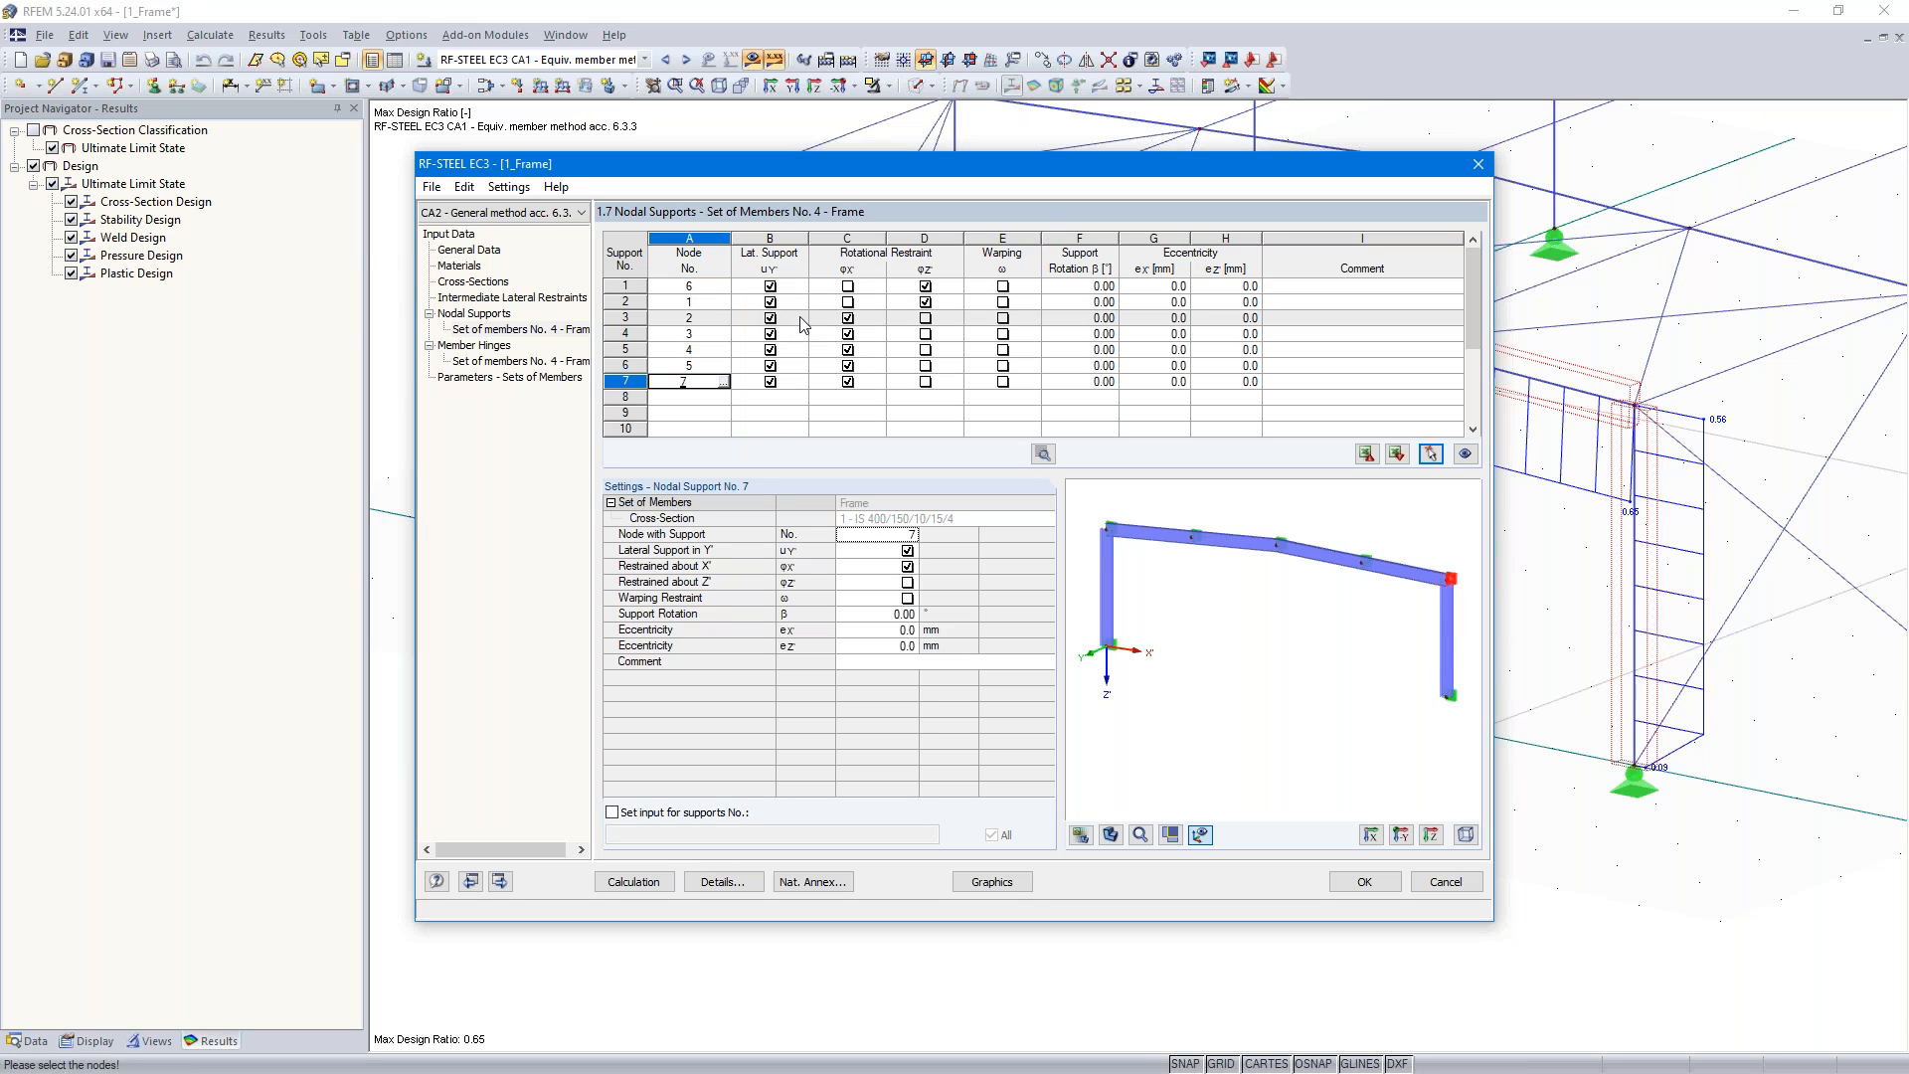
- Release the rotational restraint about X' for the supports at nodes 2, 3, 4, 5 and 7
{"action": "left_click", "coordinate": [848, 318]}
{"action": "left_click", "coordinate": [847, 334]}
{"action": "left_click", "coordinate": [847, 350]}
{"action": "left_click", "coordinate": [847, 366]}
{"action": "left_click", "coordinate": [847, 381]}
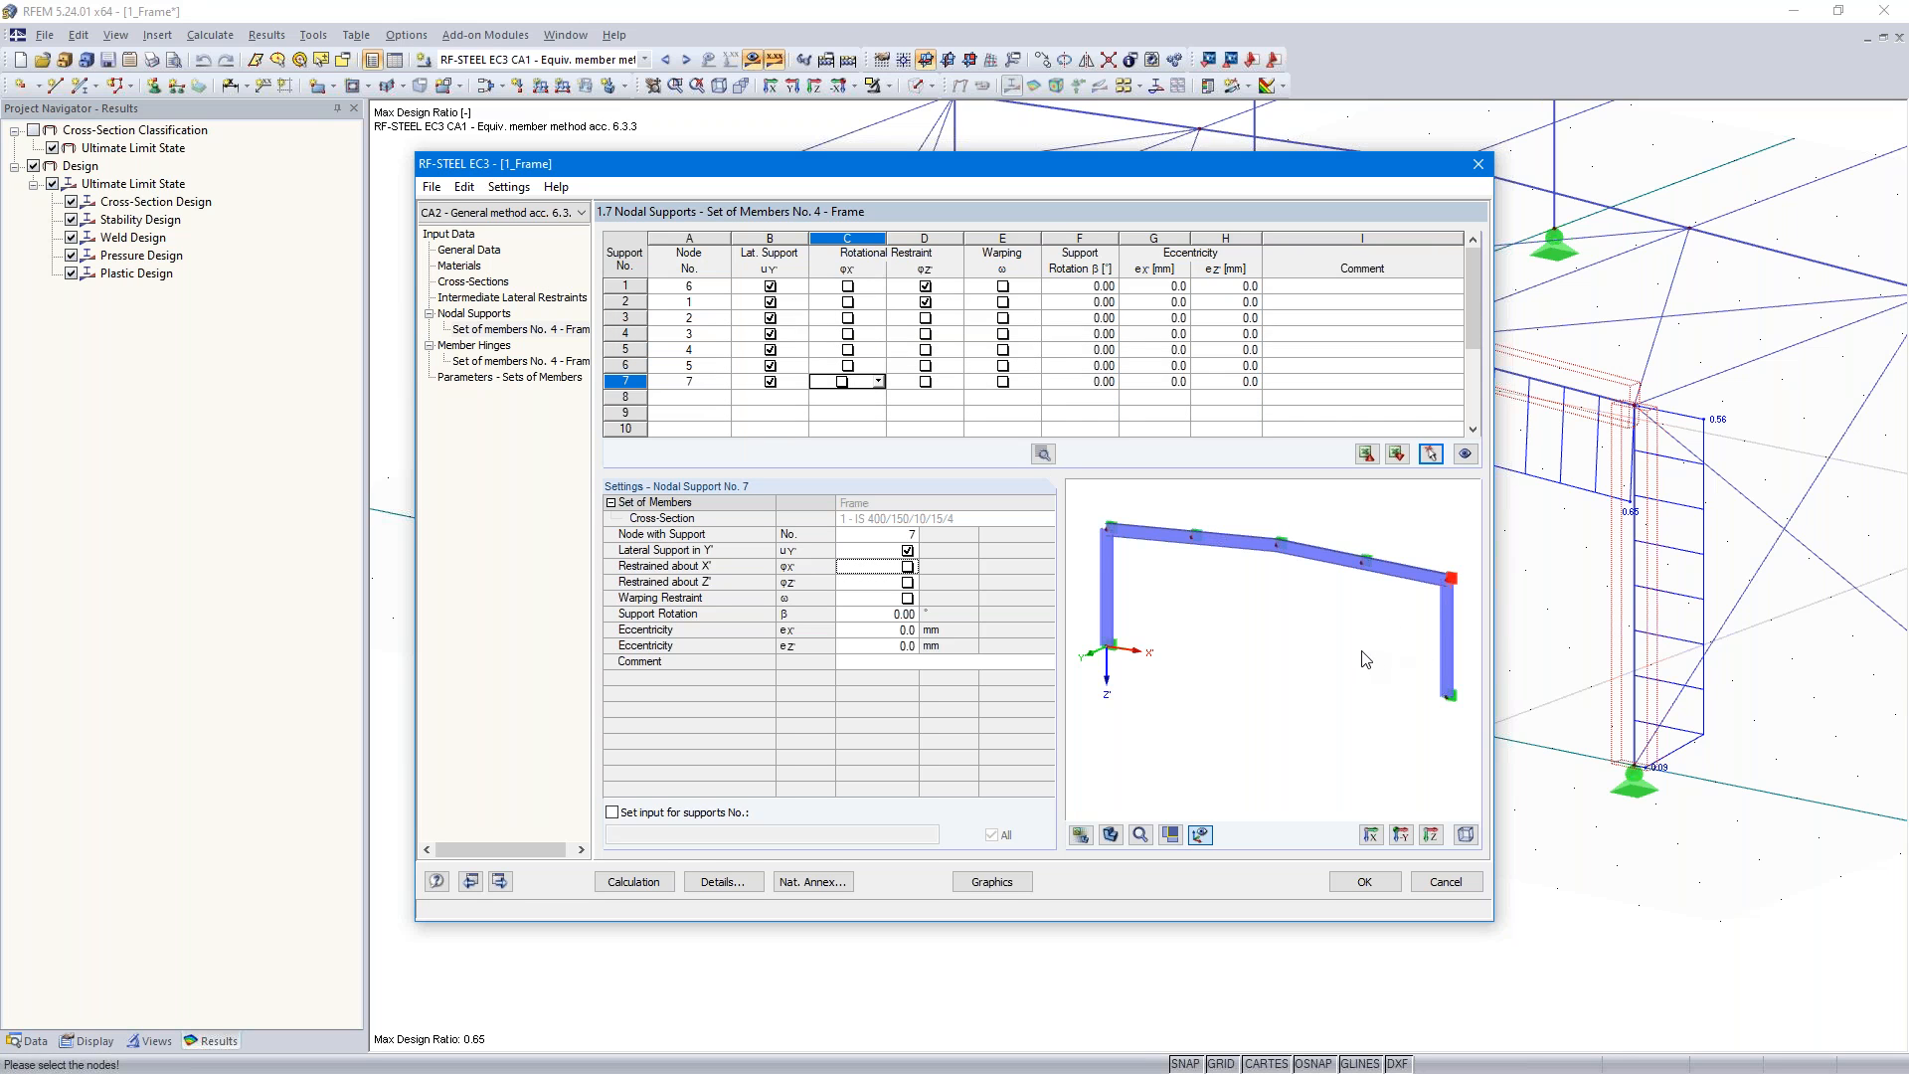
- Set the eccentricity eZ of the nodal support at node 2 to -100 mm
{"action": "scroll", "coordinate": [1394, 673], "scroll_direction": "up", "scroll_amount": 8}
{"action": "middle_click_drag", "start_coordinate": [1432, 557], "coordinate": [1270, 722]}
{"action": "scroll", "coordinate": [1269, 722], "scroll_direction": "up", "scroll_amount": 3}
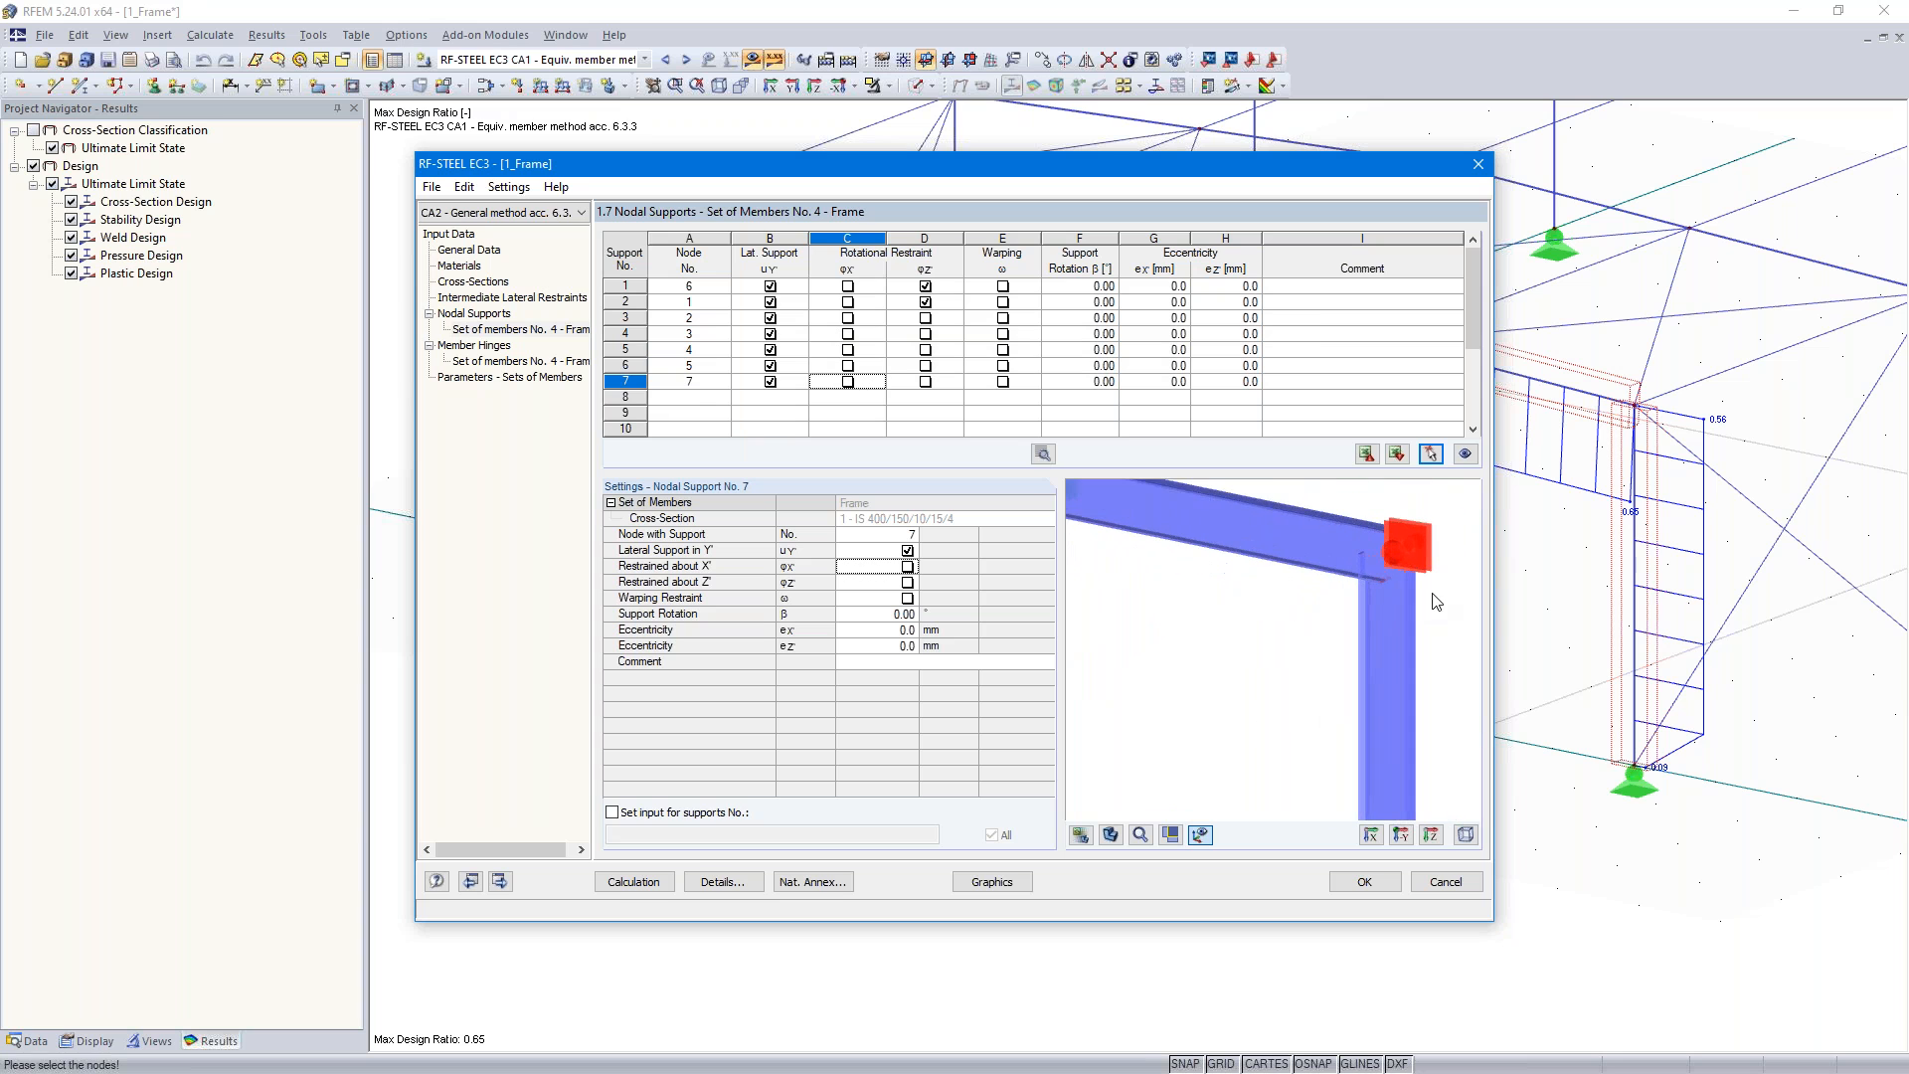
{"action": "scroll", "coordinate": [1382, 562], "scroll_direction": "down", "scroll_amount": 10}
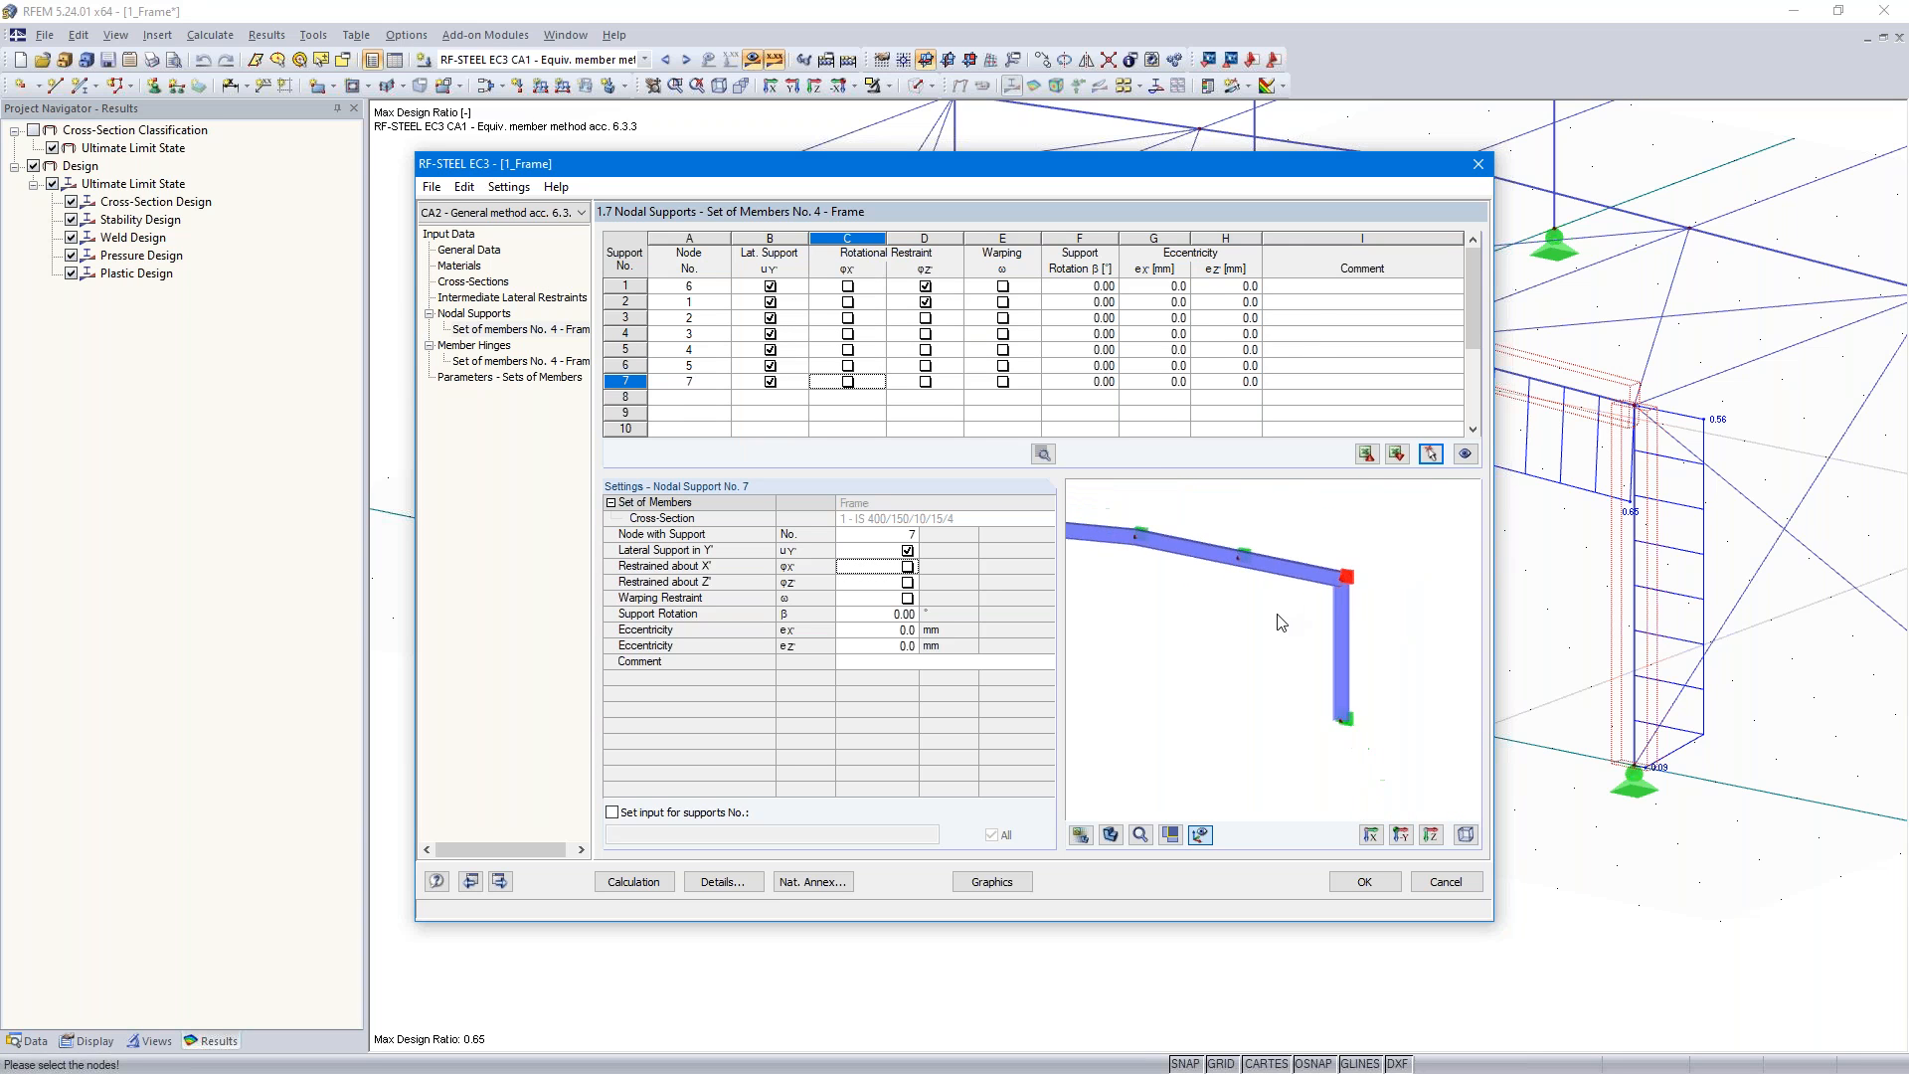
{"action": "scroll", "coordinate": [1278, 636], "scroll_direction": "down", "scroll_amount": 4}
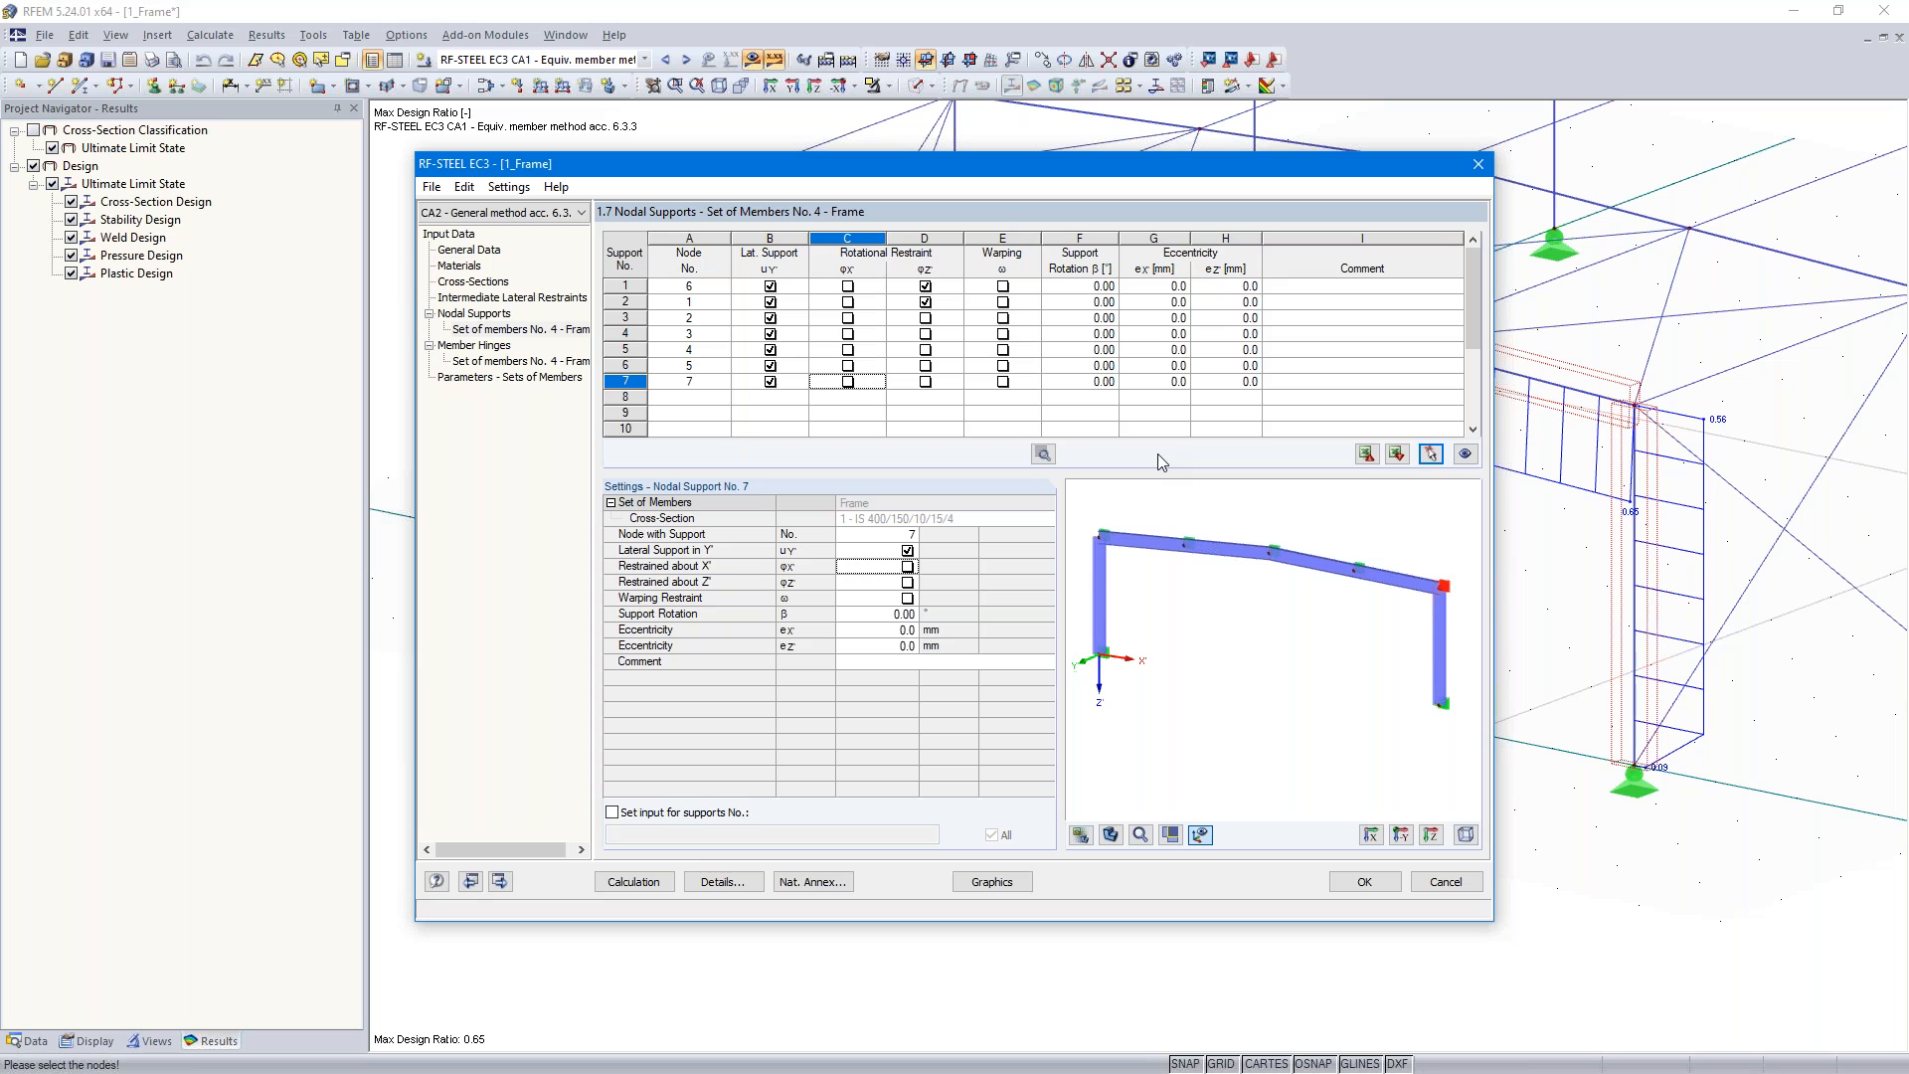
{"action": "left_click", "coordinate": [1233, 318]}
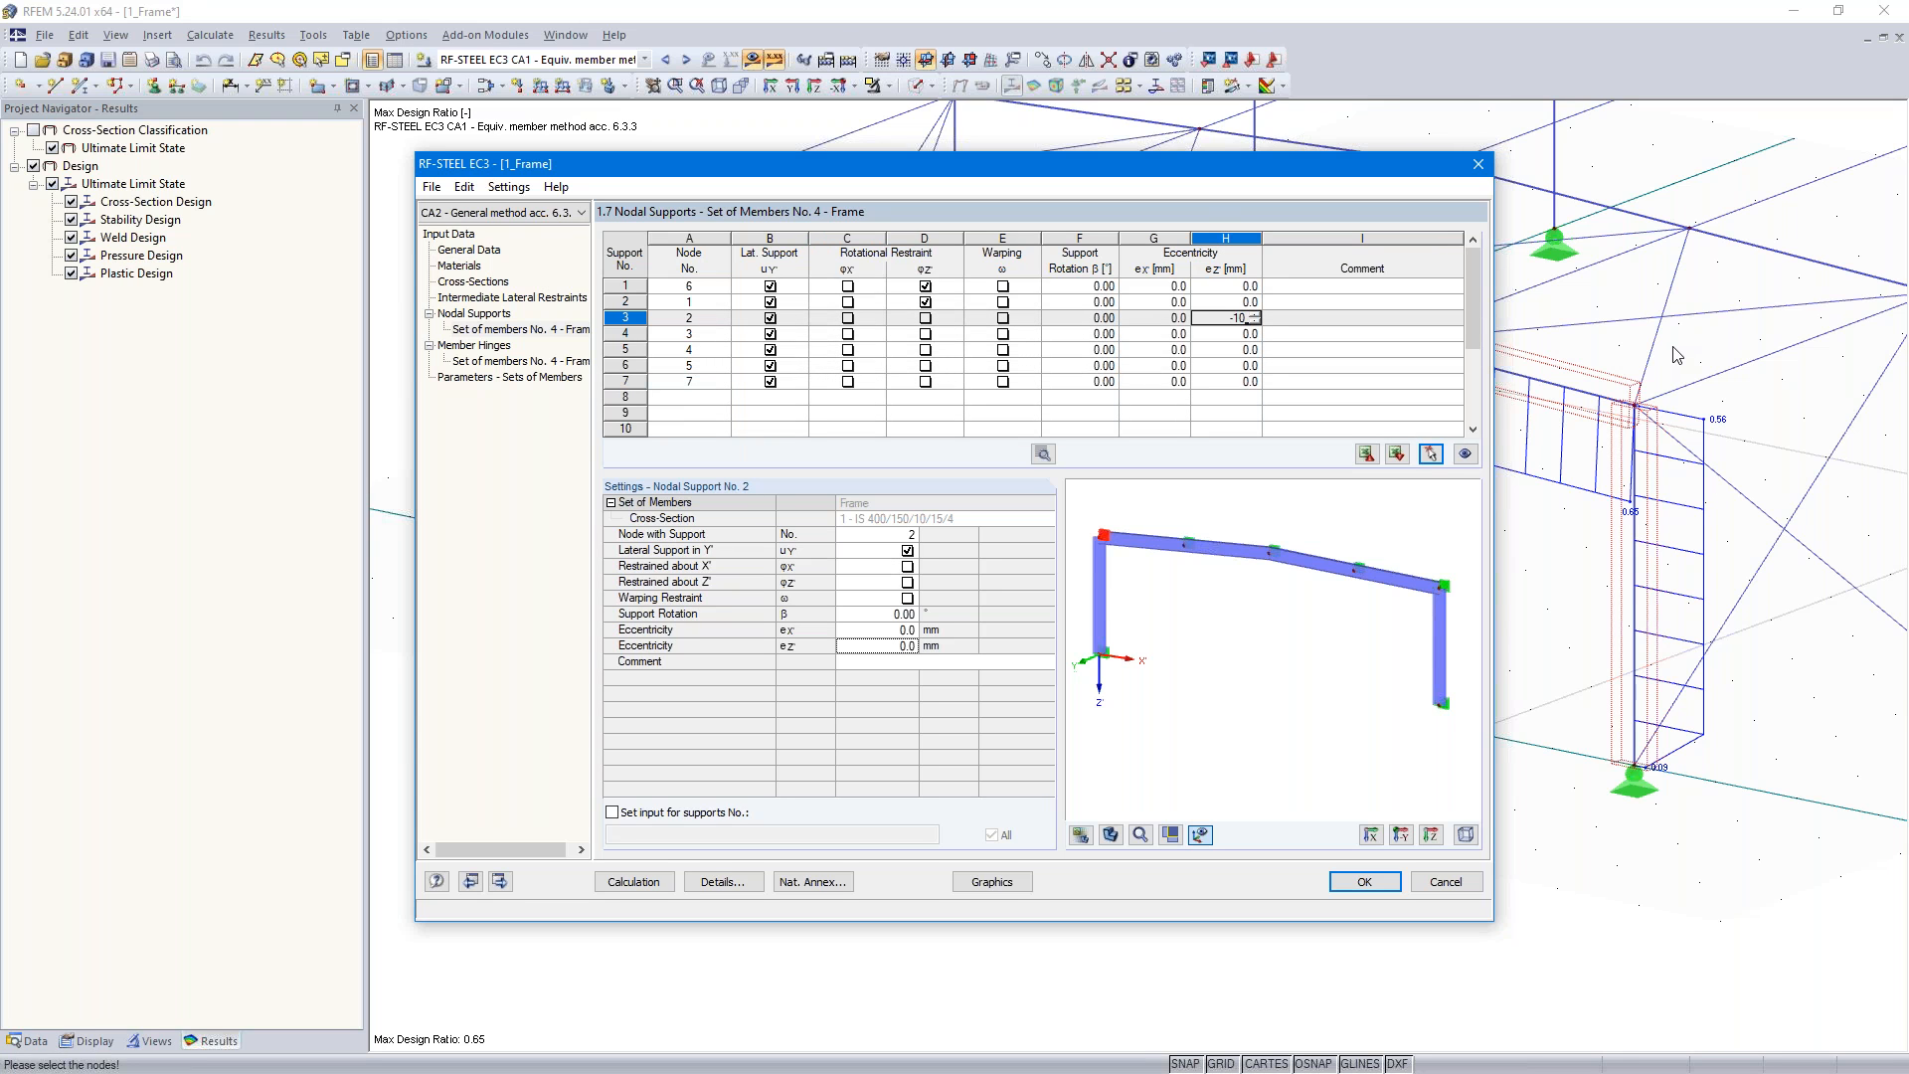
{"action": "type", "text": "-100"}
{"action": "key", "text": "Tab"}
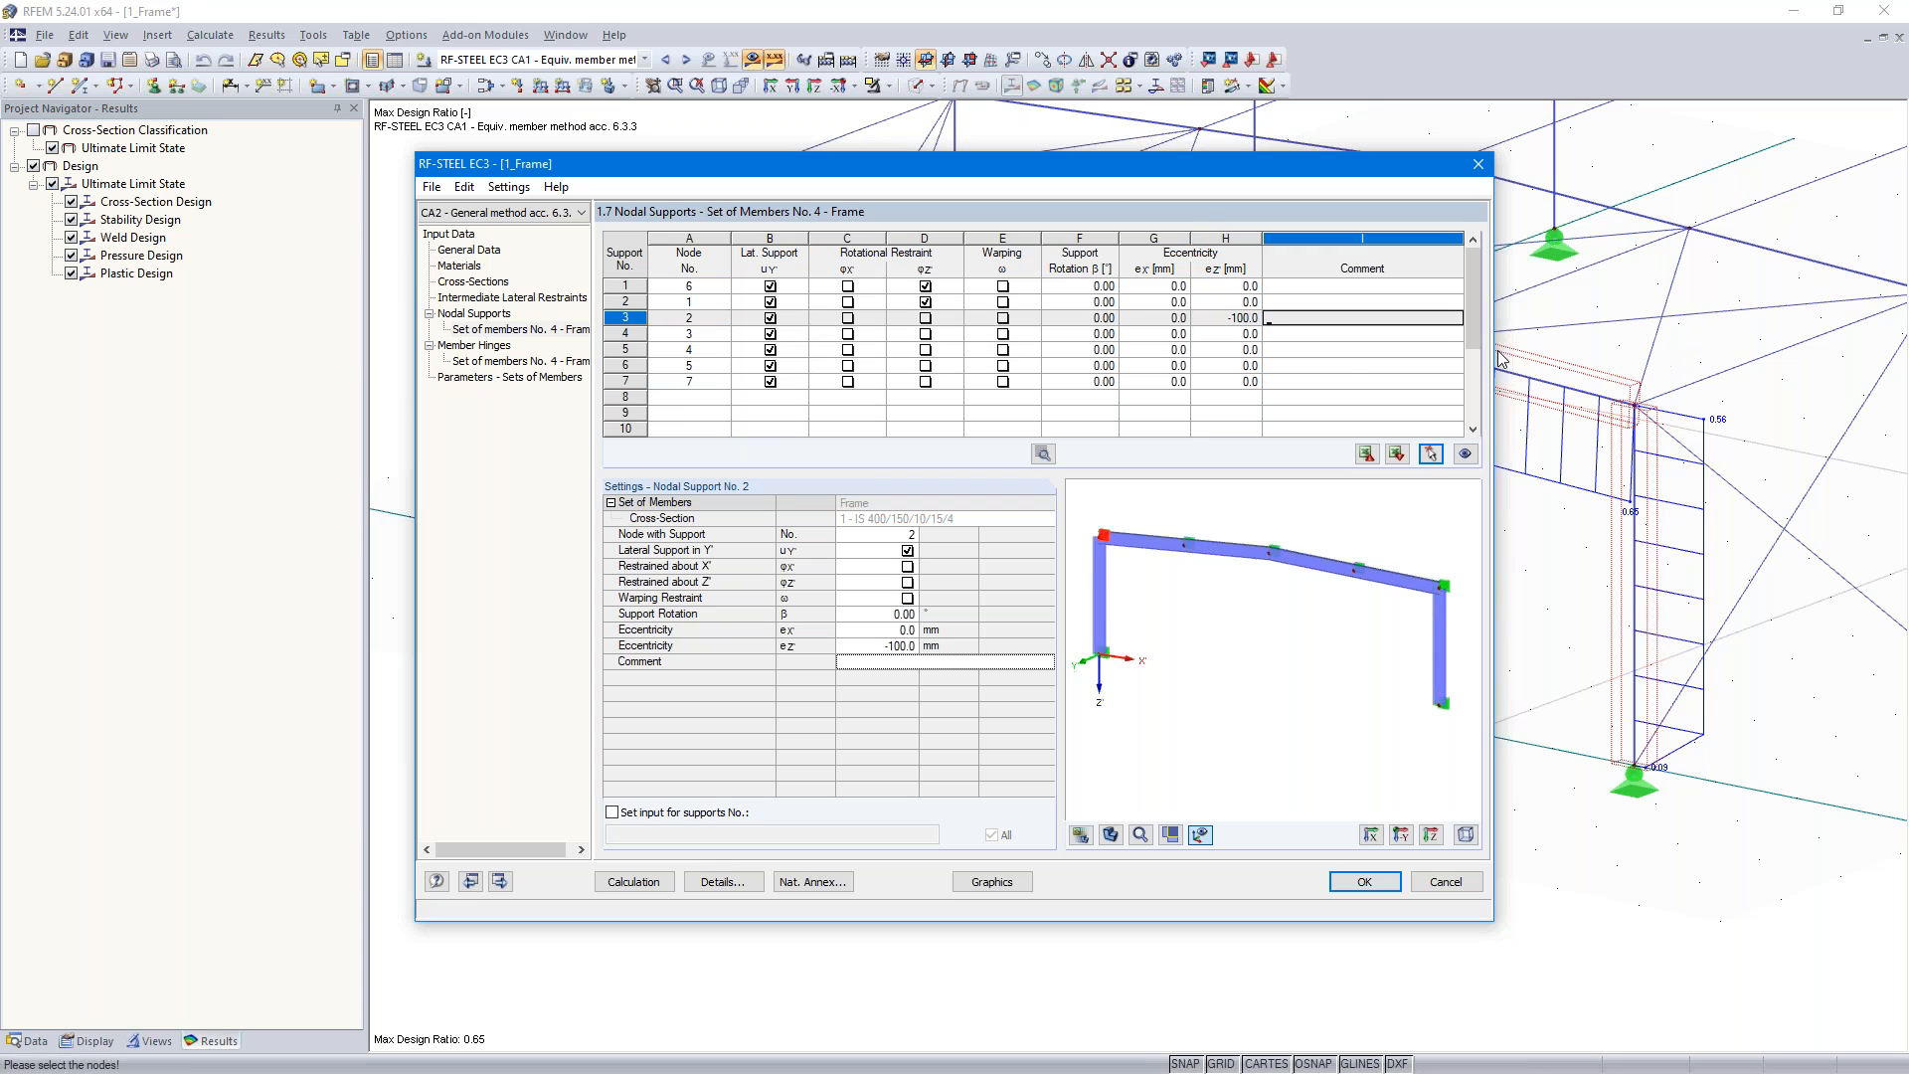
- Set the eccentricity eZ to -100 mm for the nodal supports at nodes 3, 4, 5 and 7
{"action": "left_click", "coordinate": [1230, 334]}
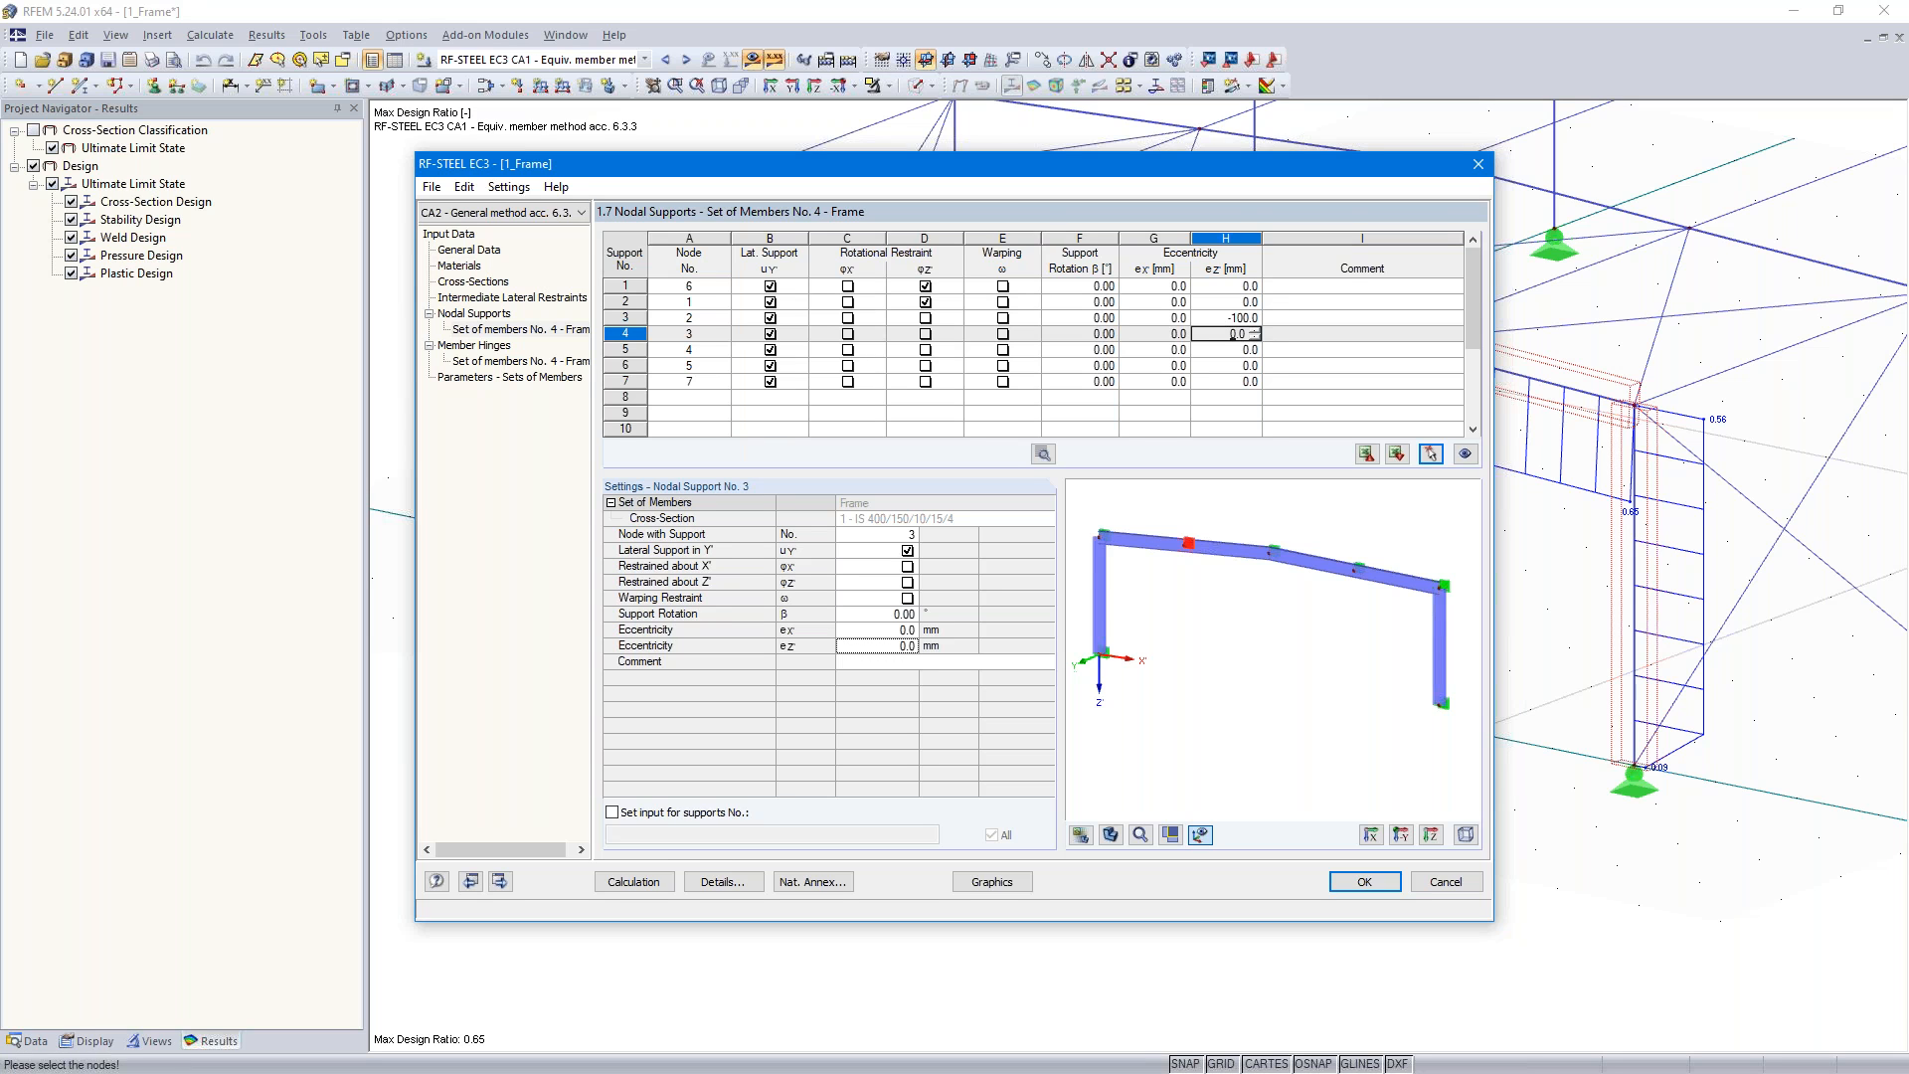
{"action": "type", "text": "-100"}
{"action": "key", "text": "Down"}
{"action": "type", "text": "-100"}
{"action": "key", "text": "Down"}
{"action": "type", "text": "-100"}
{"action": "key", "text": "Down"}
{"action": "type", "text": "-100"}
{"action": "key", "text": "Down"}
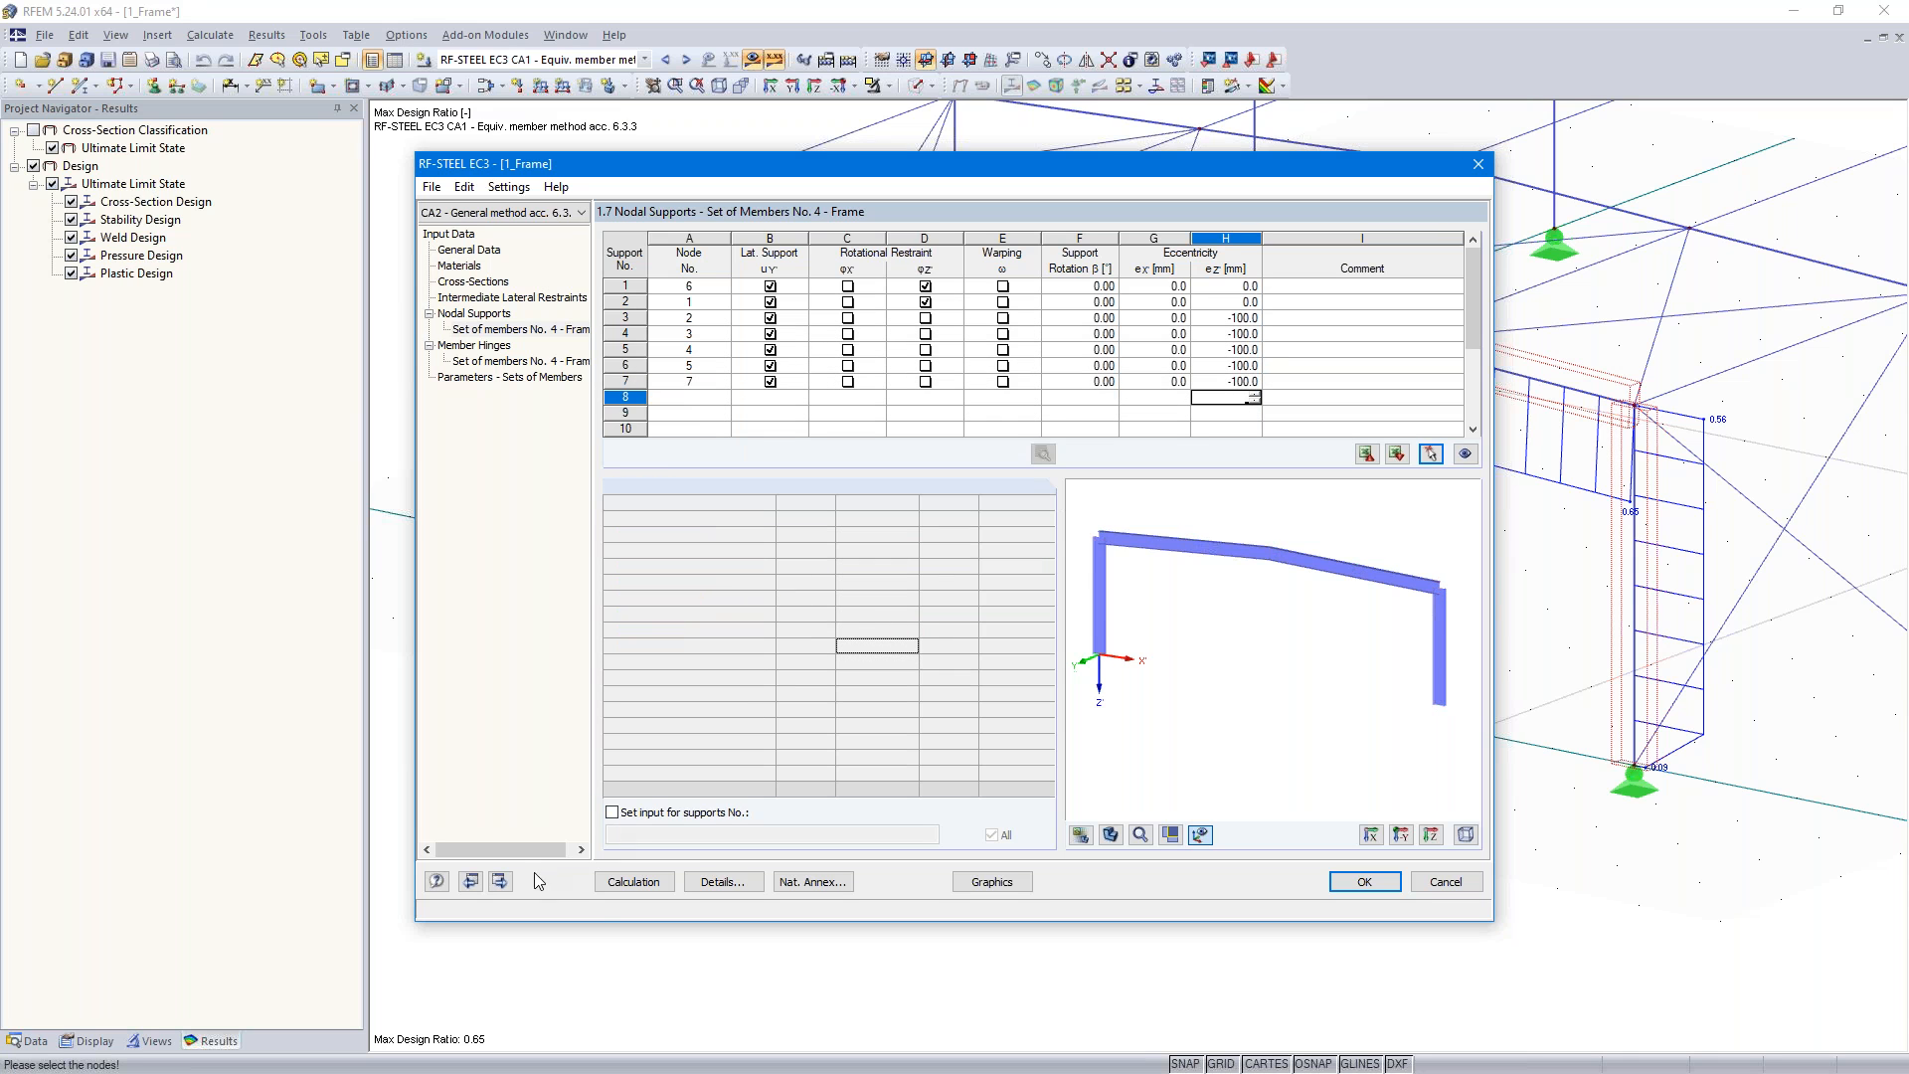
- Go through the member hinges and set-of-members parameters without entering anything, and calculate design case CA2
{"action": "left_click", "coordinate": [499, 881]}
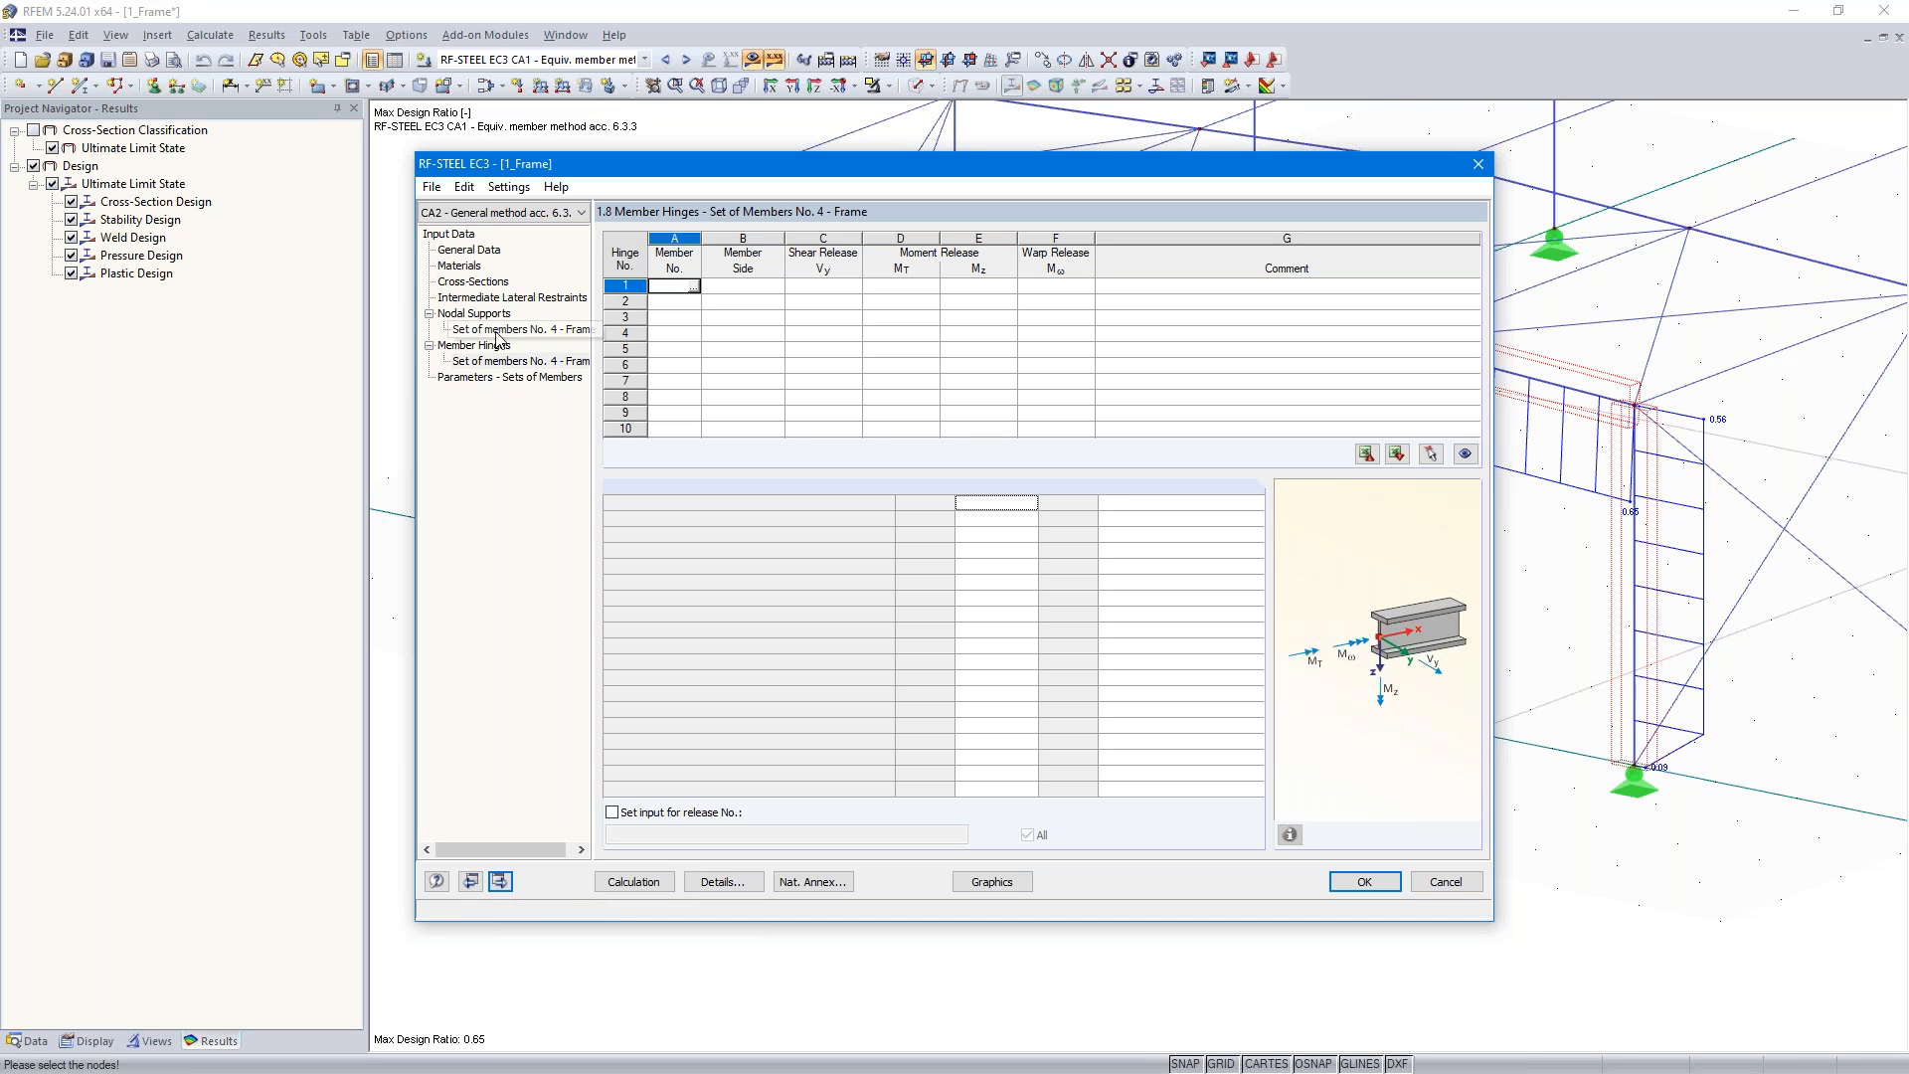
{"action": "left_click", "coordinate": [499, 881]}
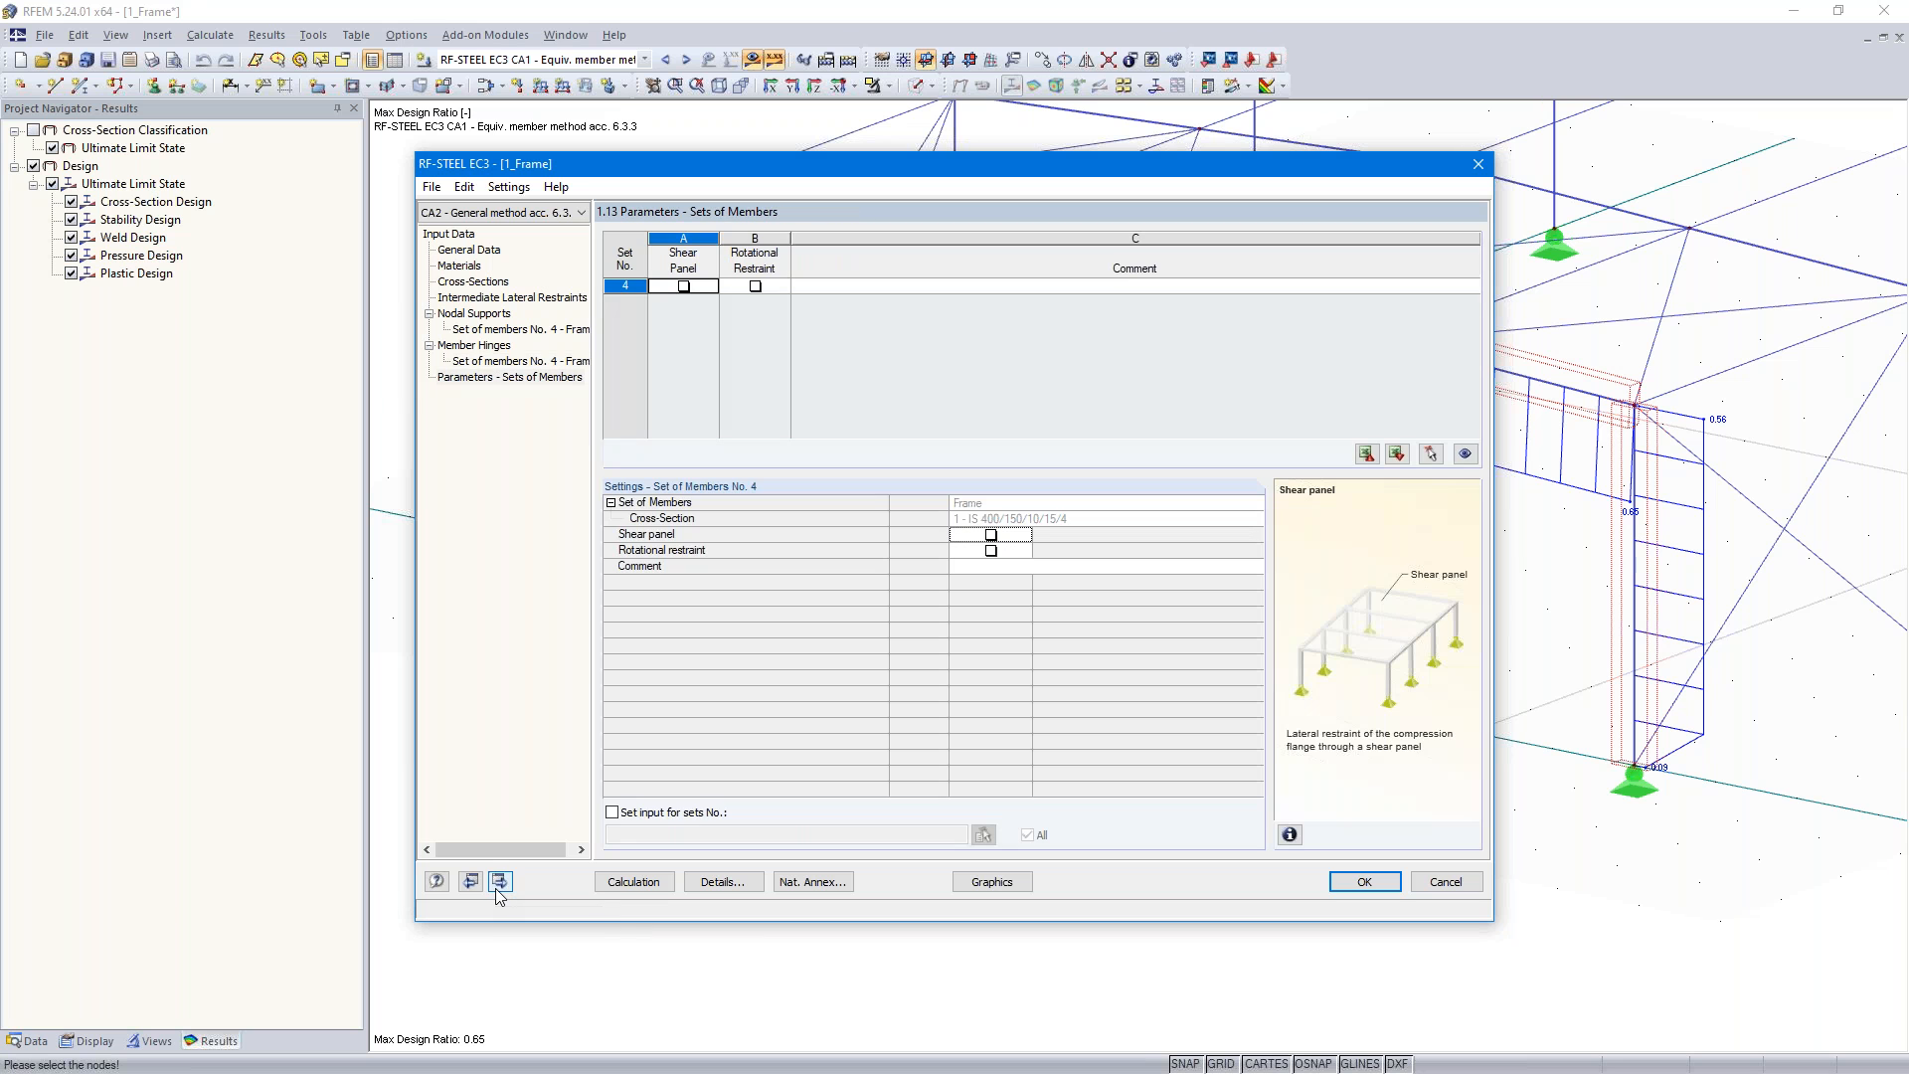
{"action": "left_click", "coordinate": [633, 881]}
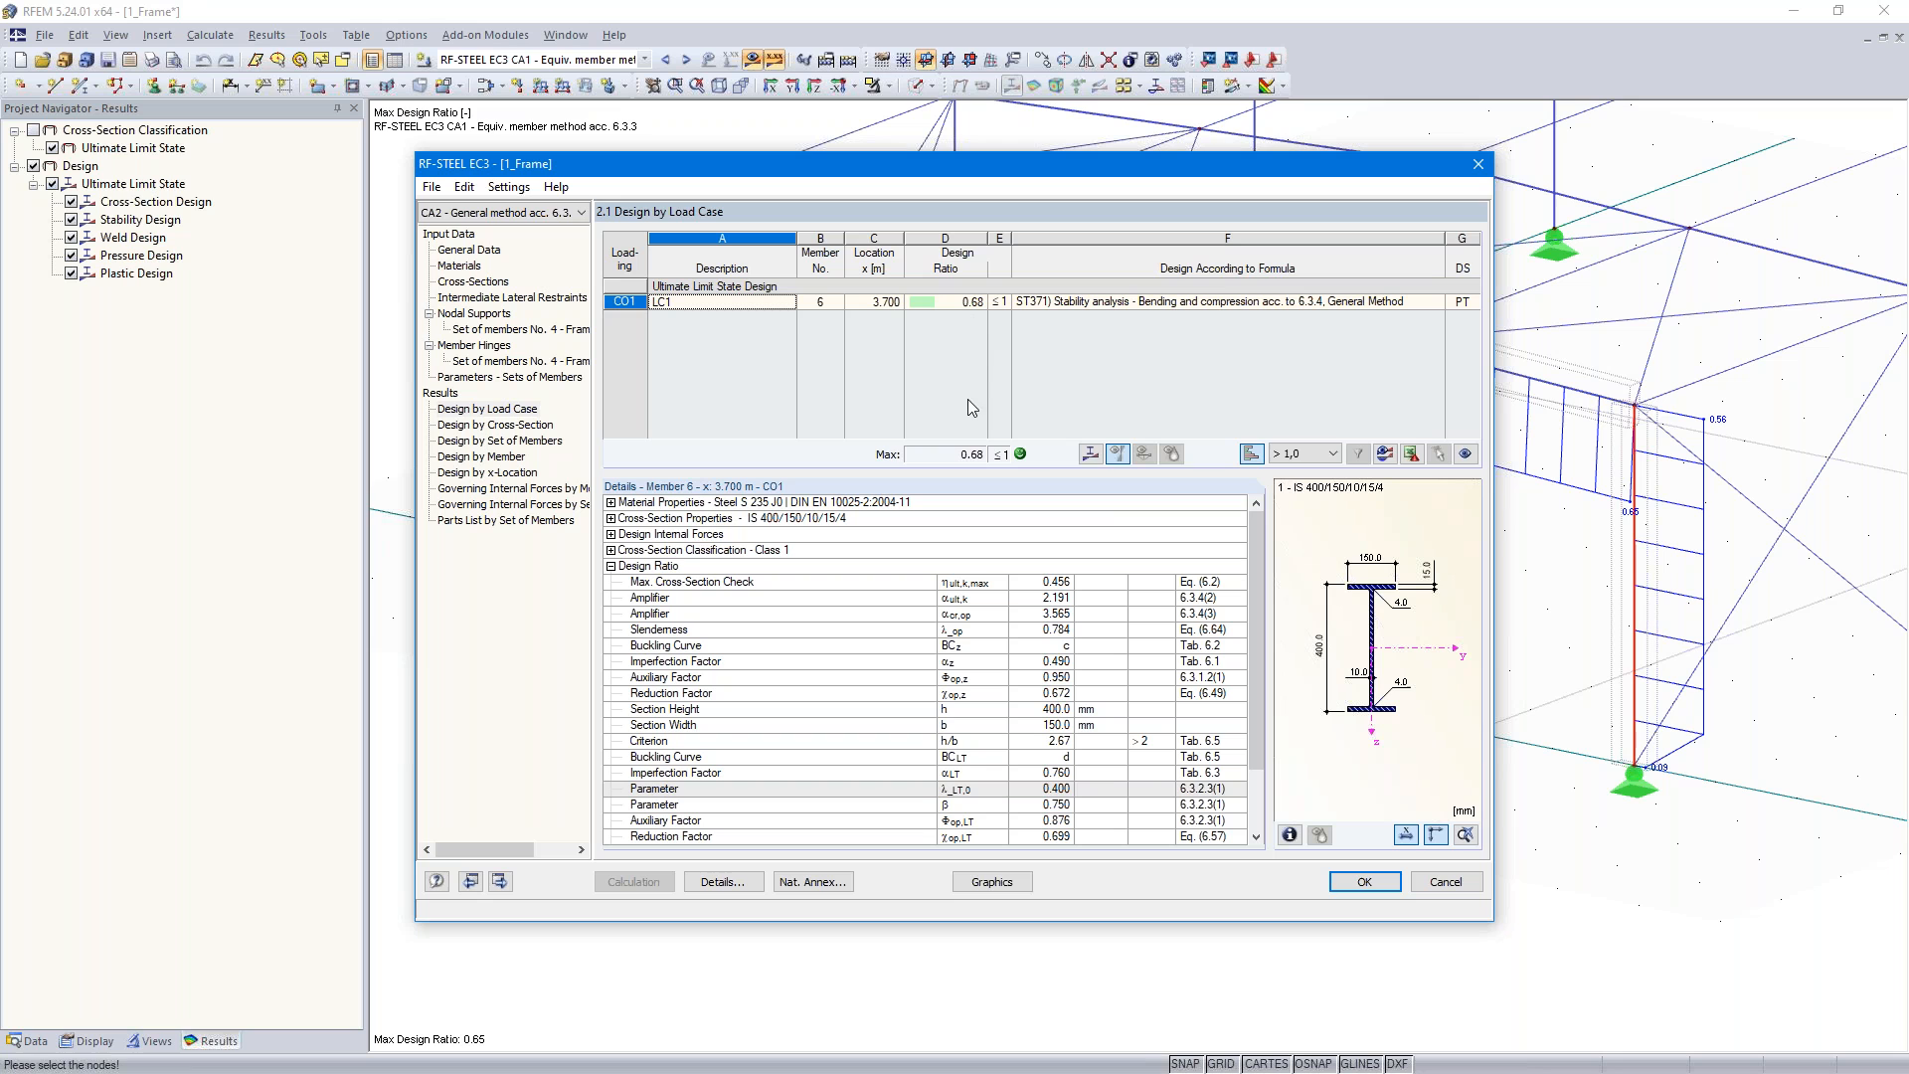
- Open the mode shape of the frame for CO1 and reduce its display factor to 0.13
{"action": "left_click", "coordinate": [1090, 456]}
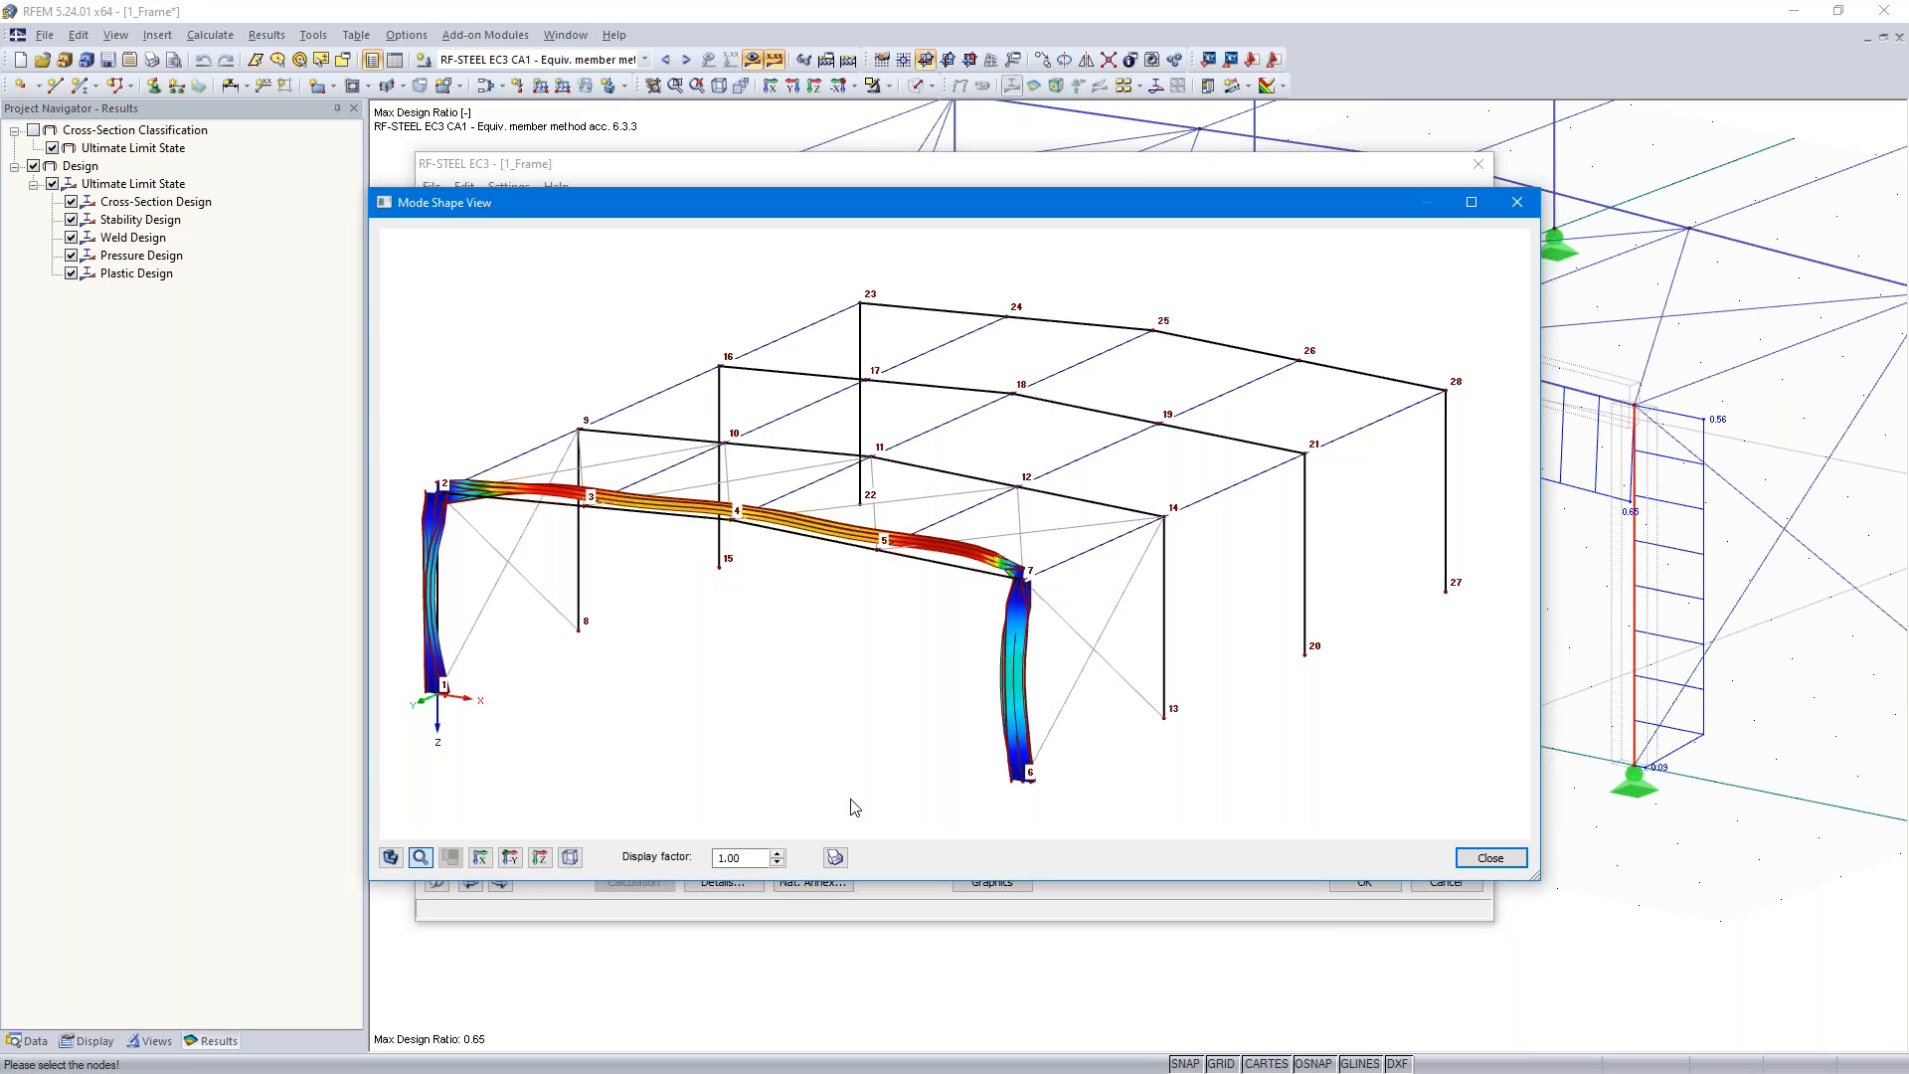
{"action": "left_click", "coordinate": [777, 862]}
{"action": "left_click", "coordinate": [777, 862]}
{"action": "left_click", "coordinate": [777, 864]}
- Examine the mode shape along the beam and at the frame corner at node 7, and close the mode shape view
{"action": "middle_click_drag", "start_coordinate": [1215, 533], "coordinate": [936, 519], "text": "ctrl"}
{"action": "scroll", "coordinate": [933, 494], "scroll_direction": "up", "scroll_amount": 5}
{"action": "scroll", "coordinate": [1194, 533], "scroll_direction": "down", "scroll_amount": 2}
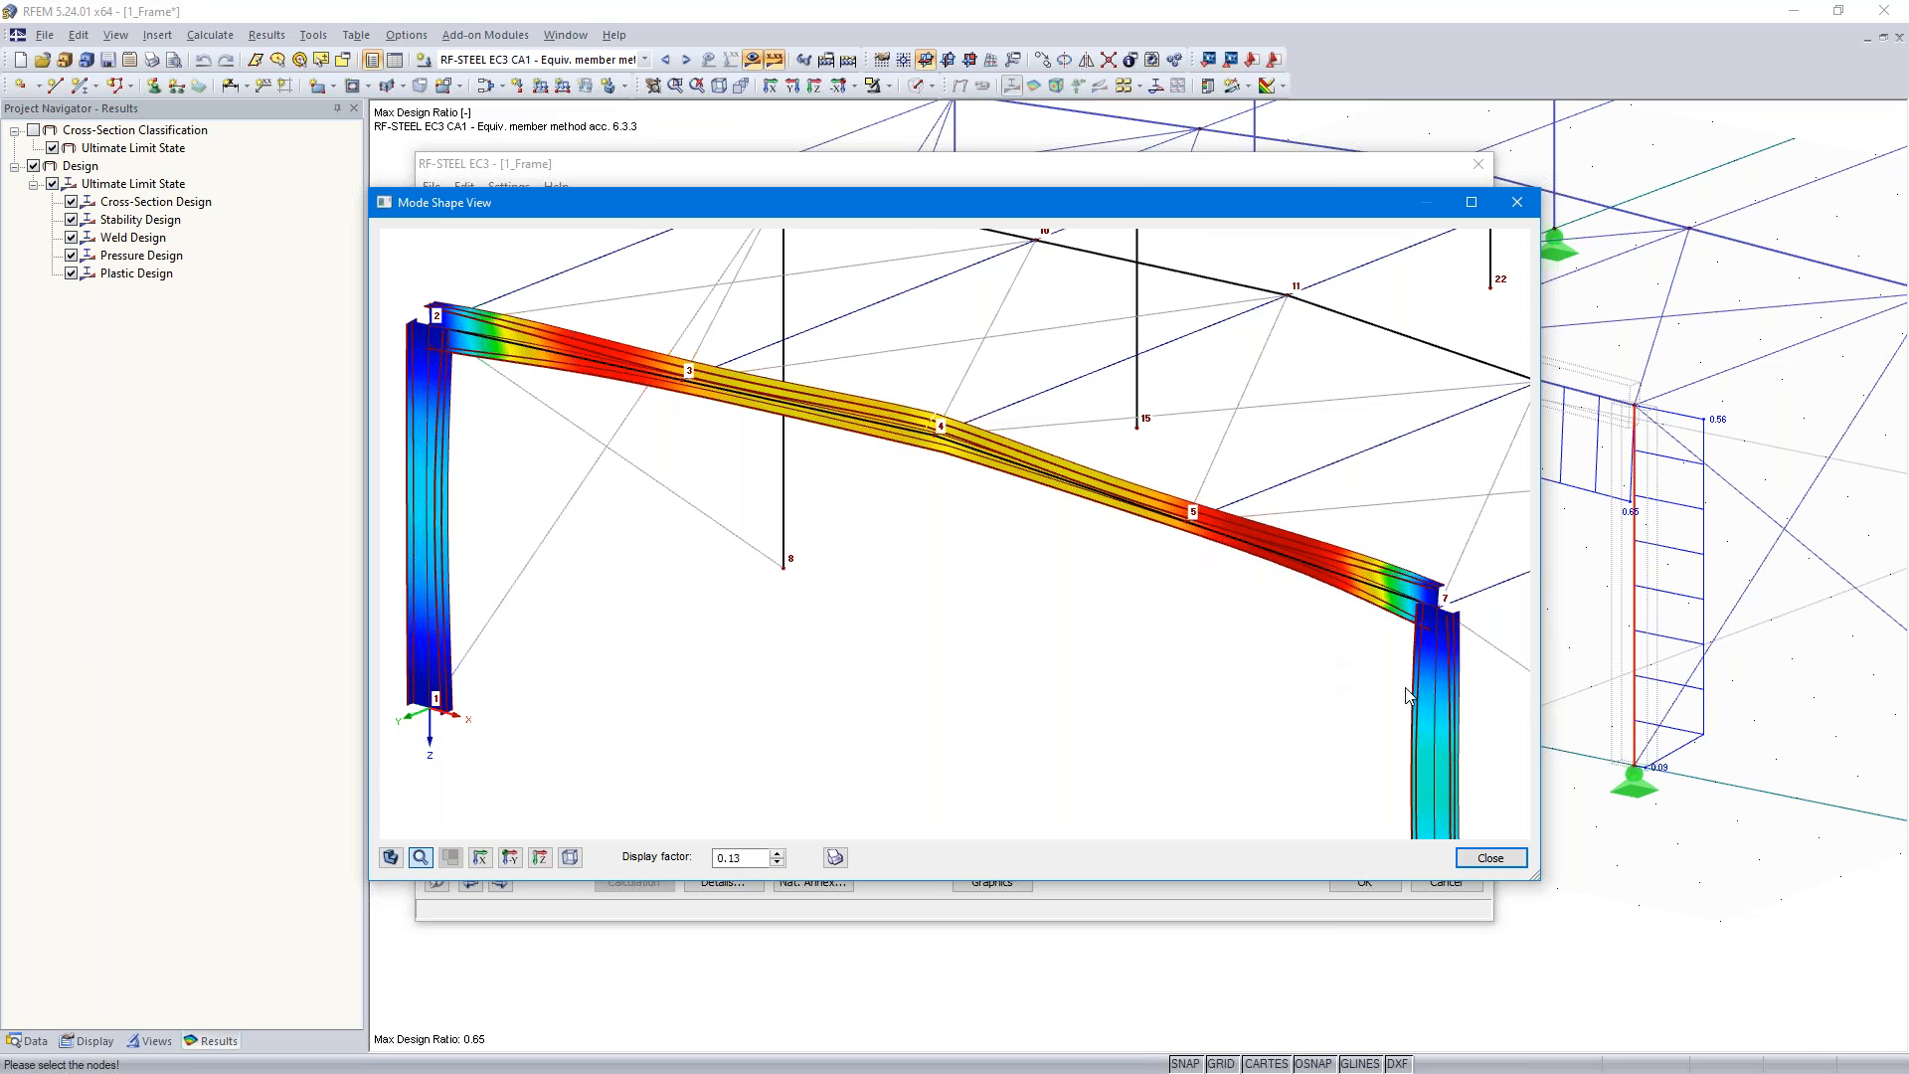
{"action": "scroll", "coordinate": [1392, 681], "scroll_direction": "up", "scroll_amount": 6}
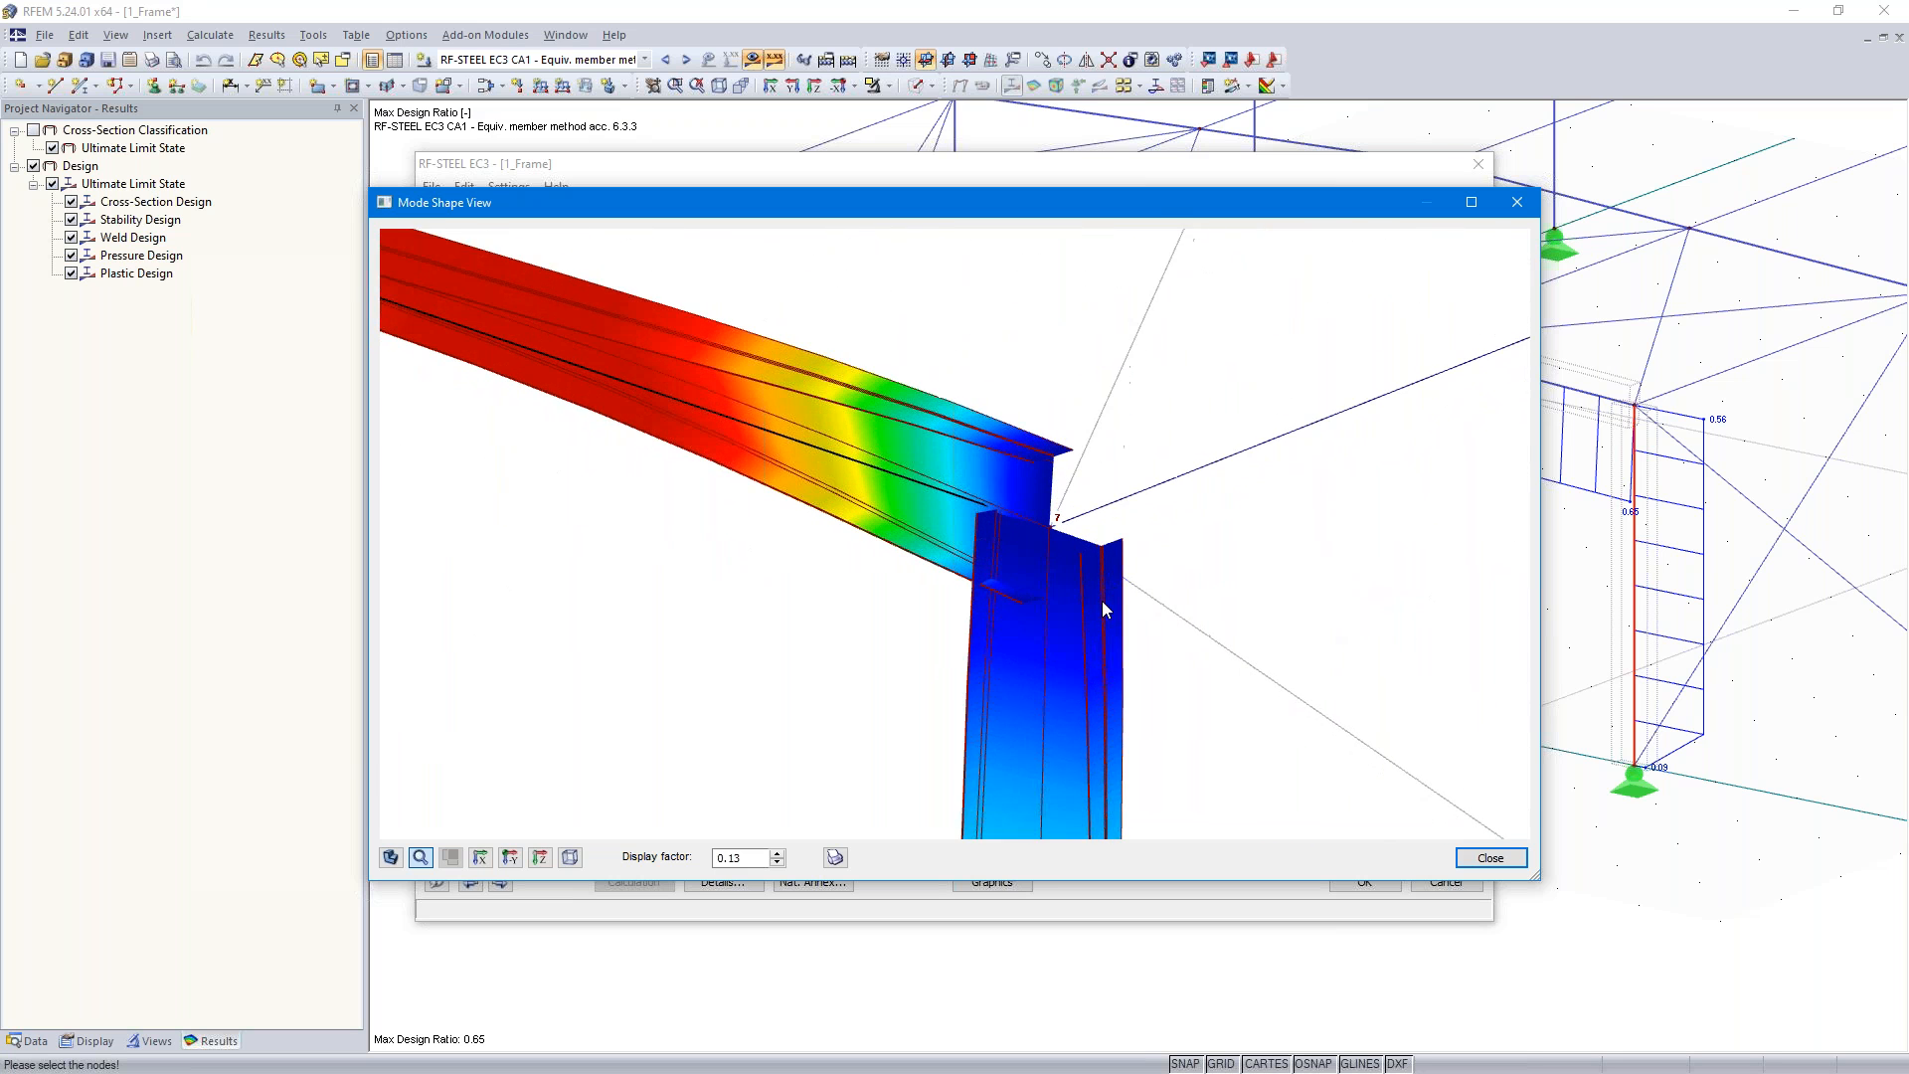
{"action": "scroll", "coordinate": [1101, 601], "scroll_direction": "up", "scroll_amount": 1}
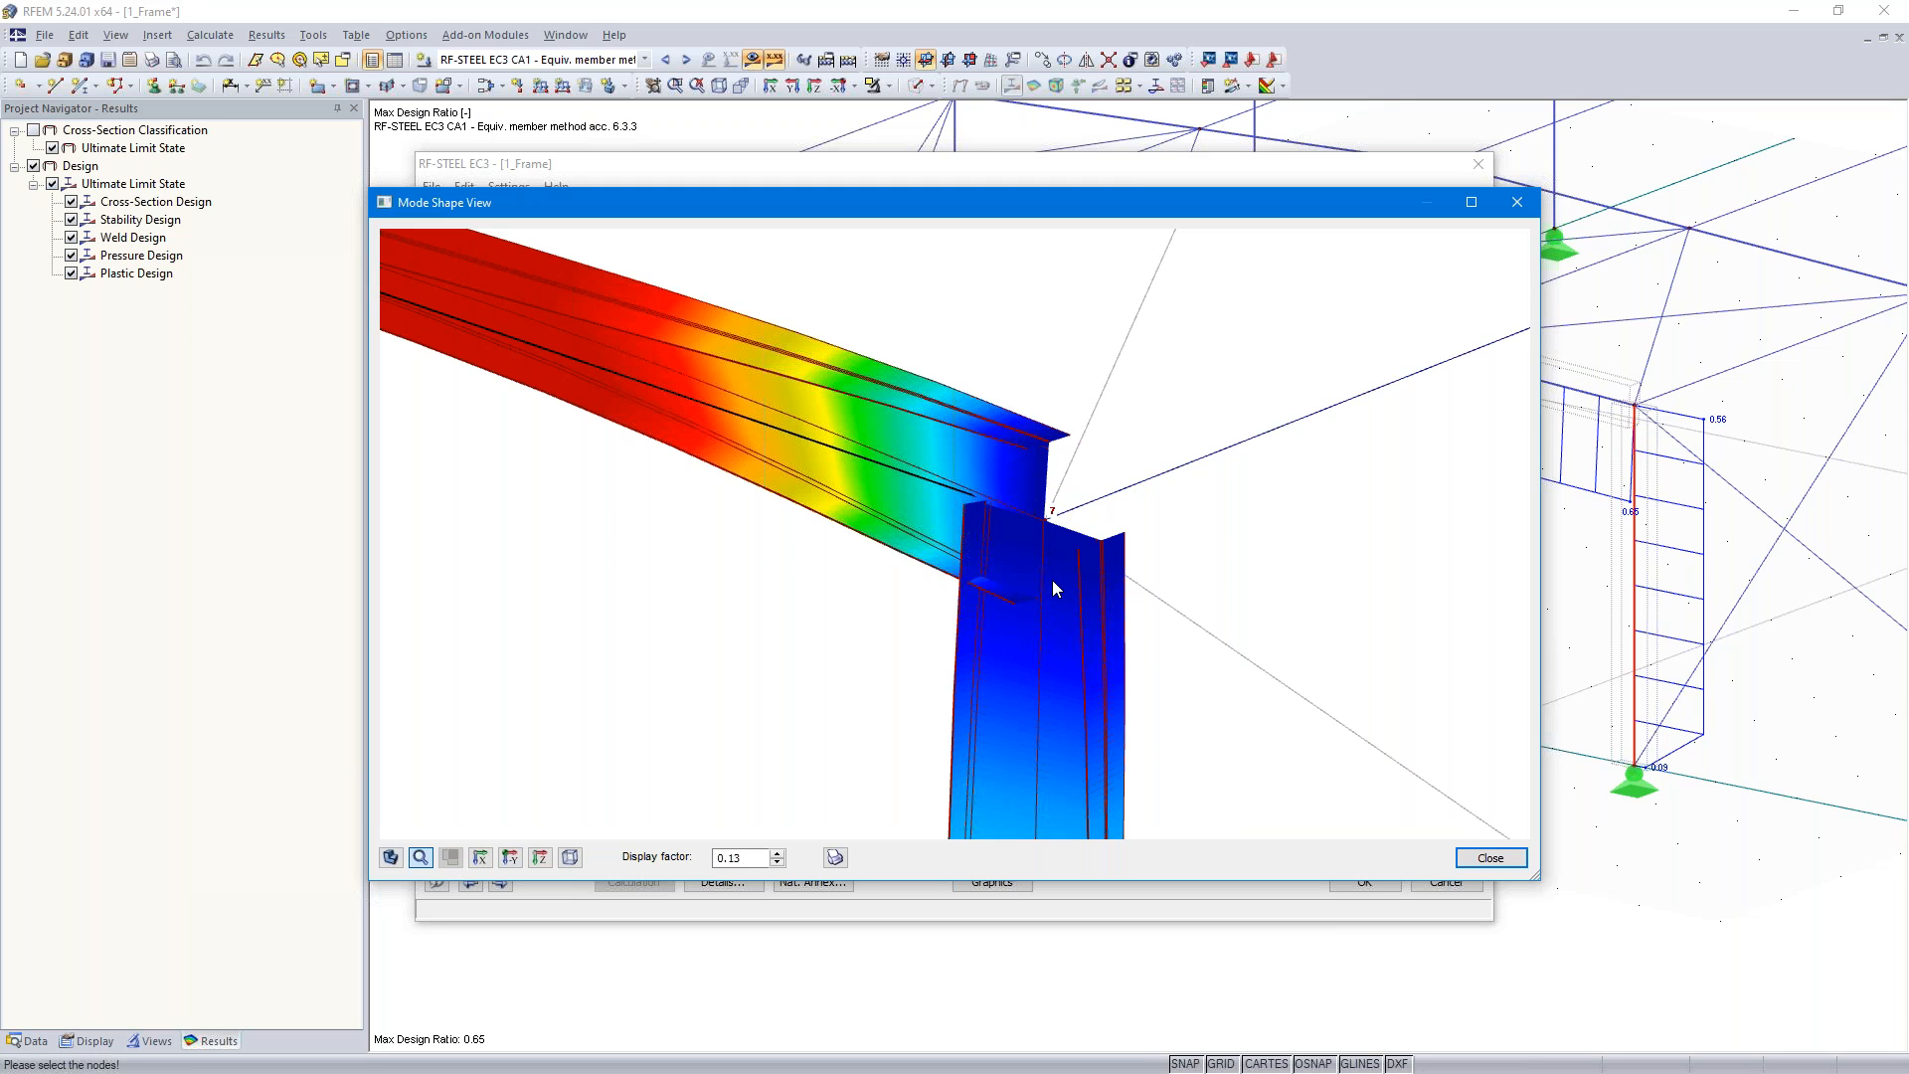
{"action": "middle_click_drag", "start_coordinate": [1058, 688], "coordinate": [1053, 644]}
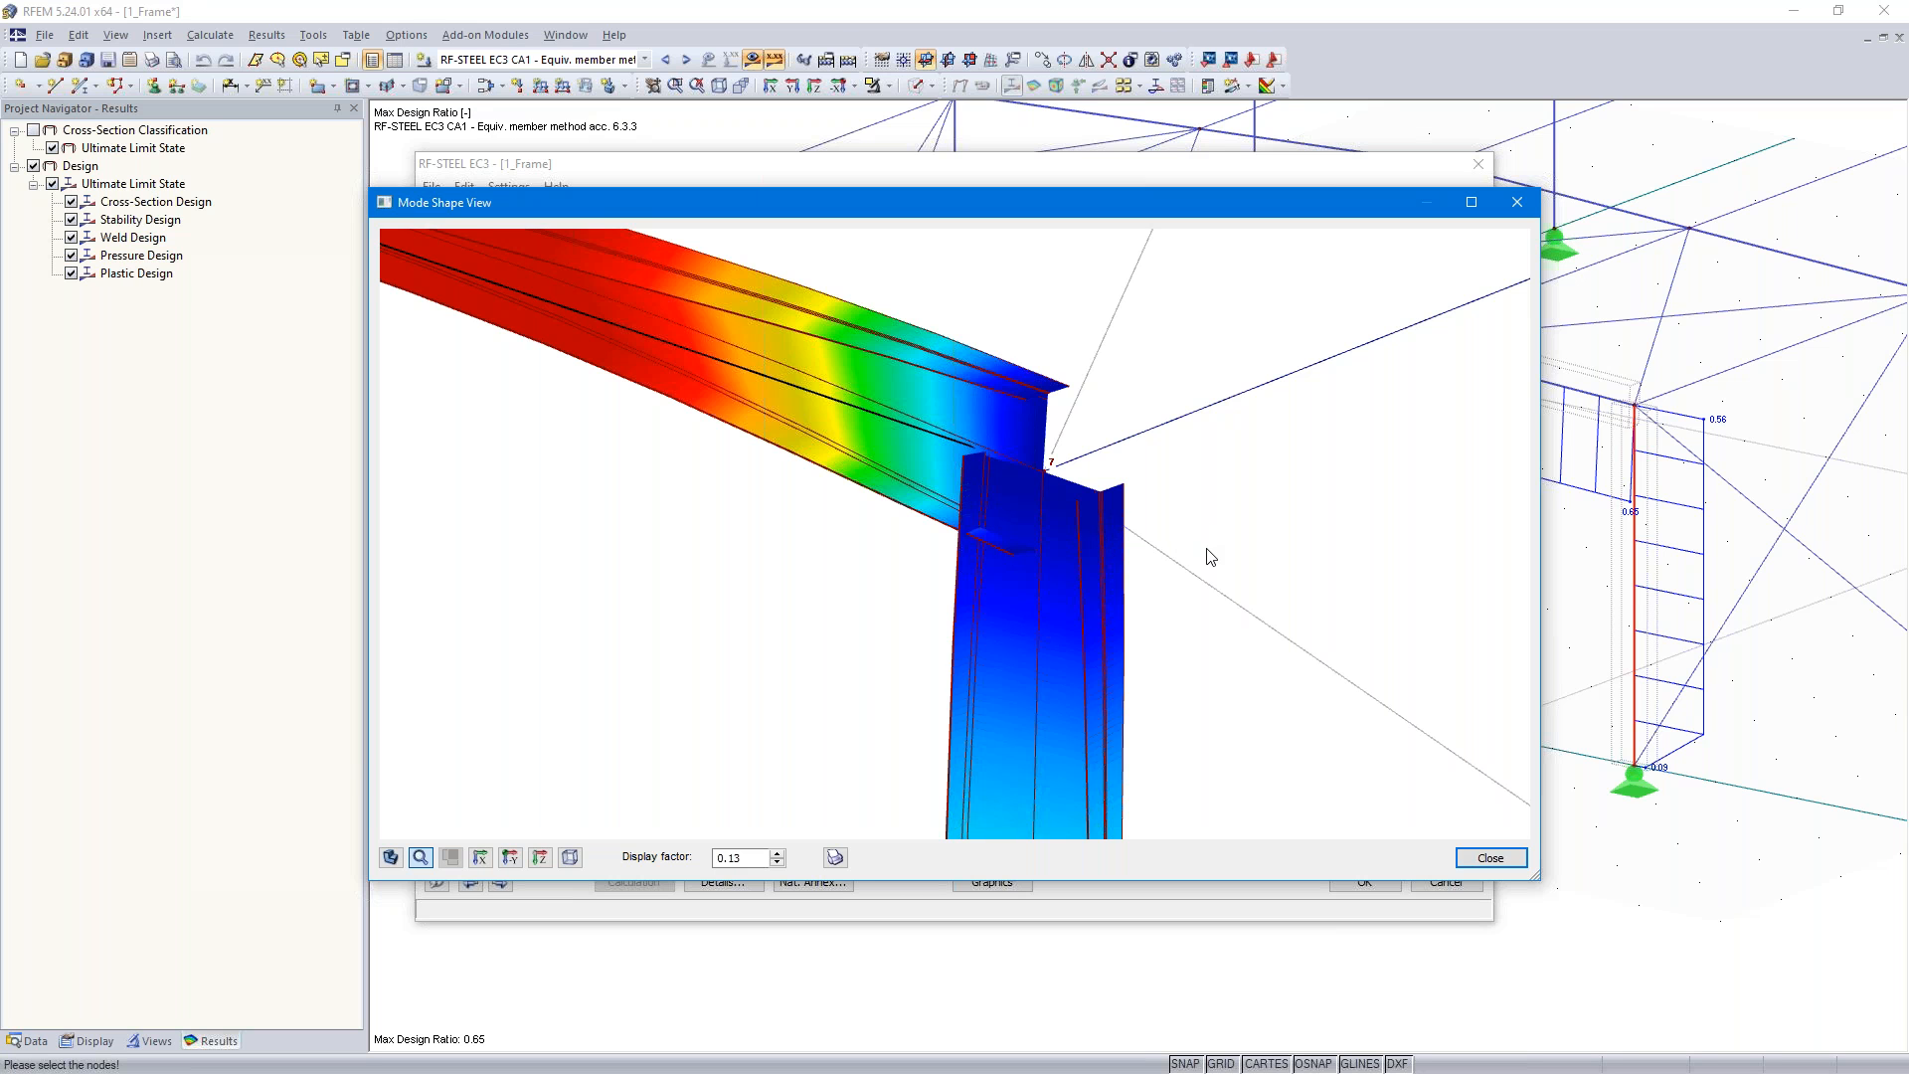
{"action": "scroll", "coordinate": [1210, 556], "scroll_direction": "down", "scroll_amount": 6}
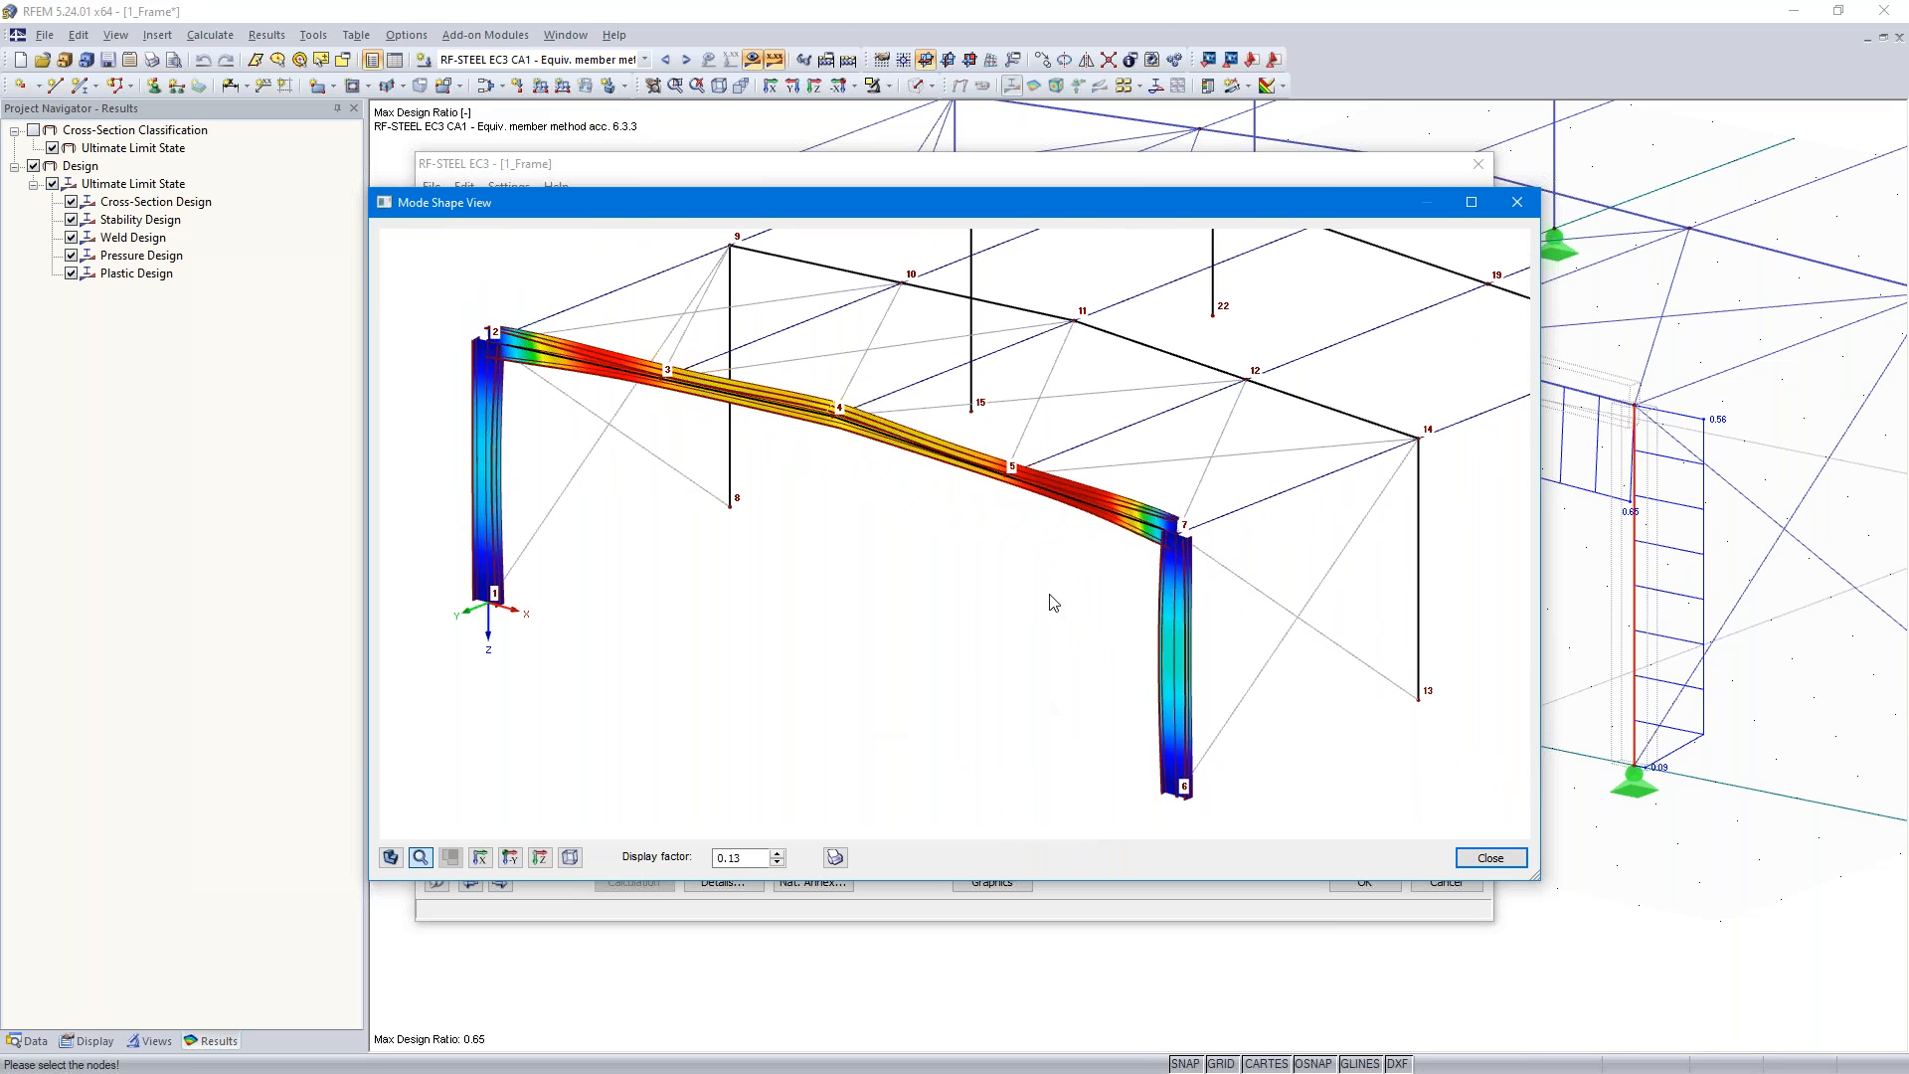
{"action": "left_click", "coordinate": [1518, 205]}
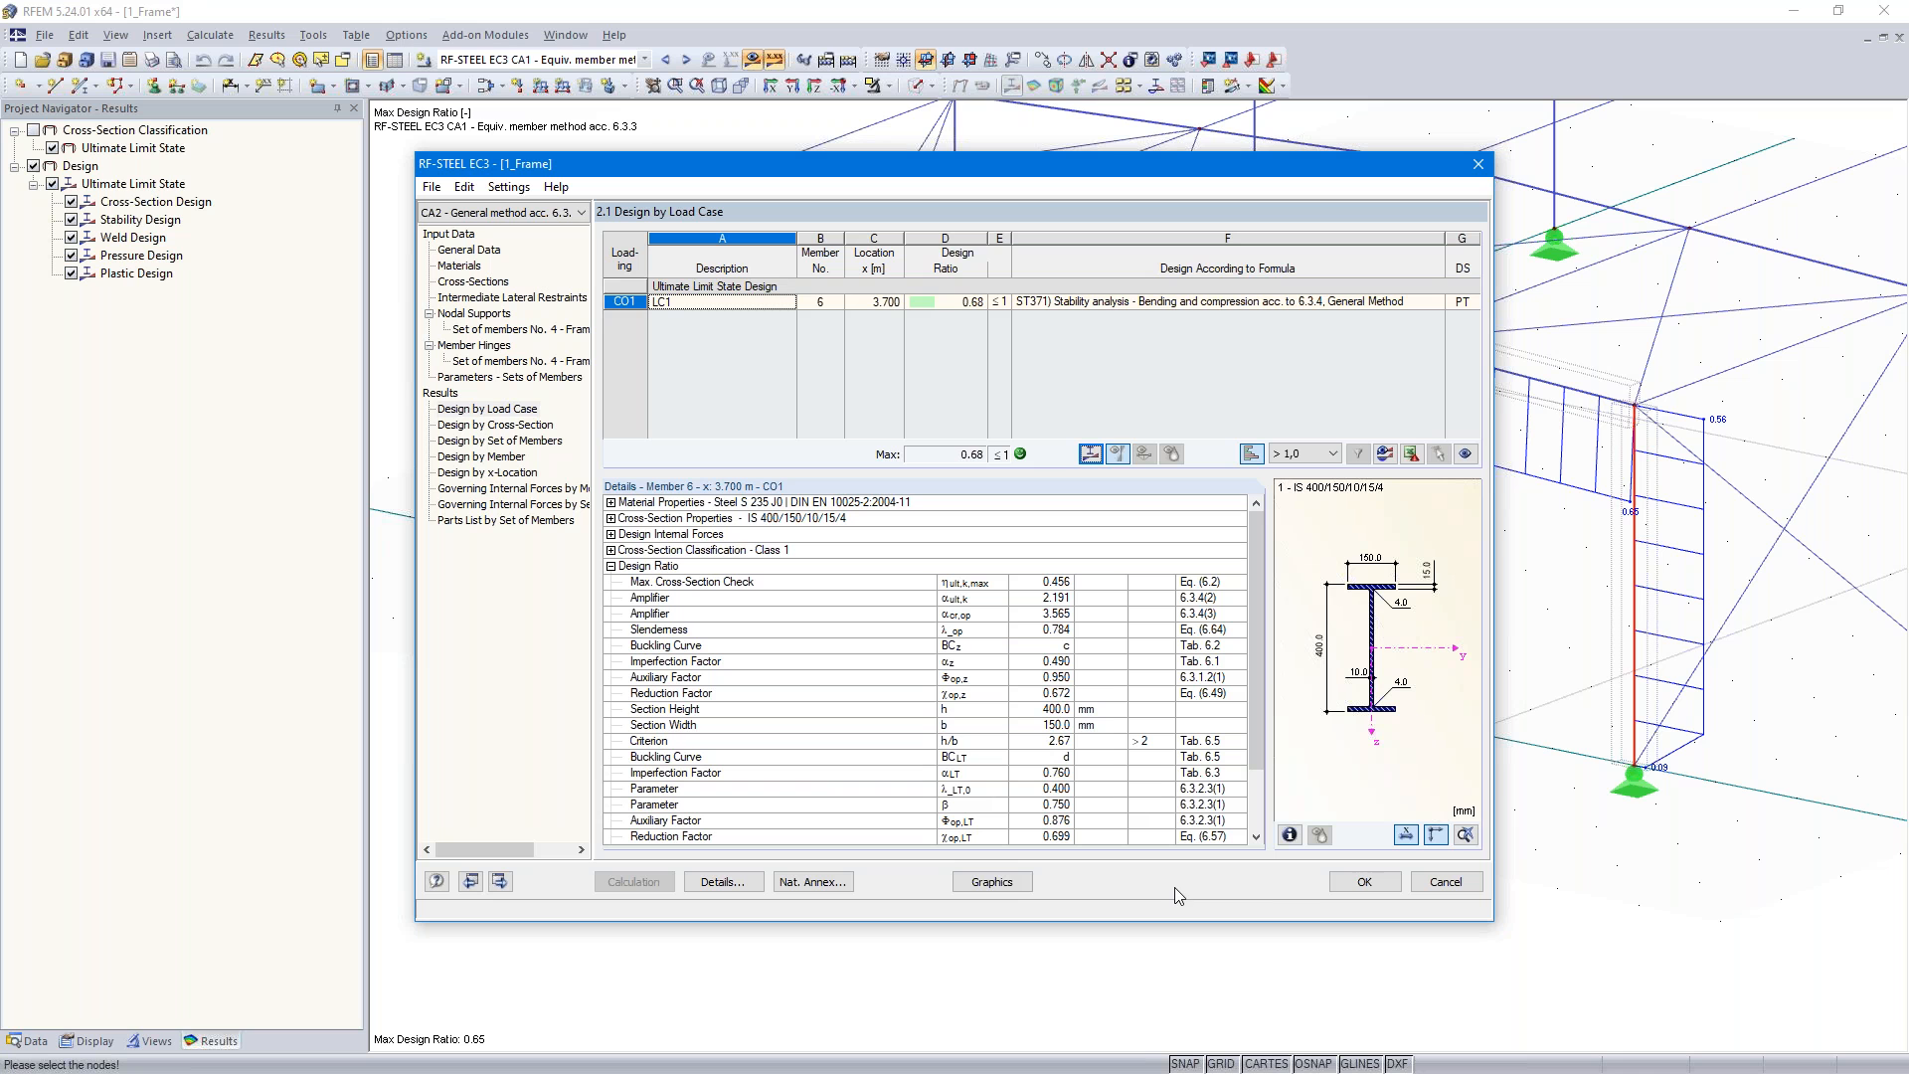
- Accept the RF-STEEL EC3 design and display the general method CA2 design ratios on the frame in the model
{"action": "left_click", "coordinate": [1364, 883]}
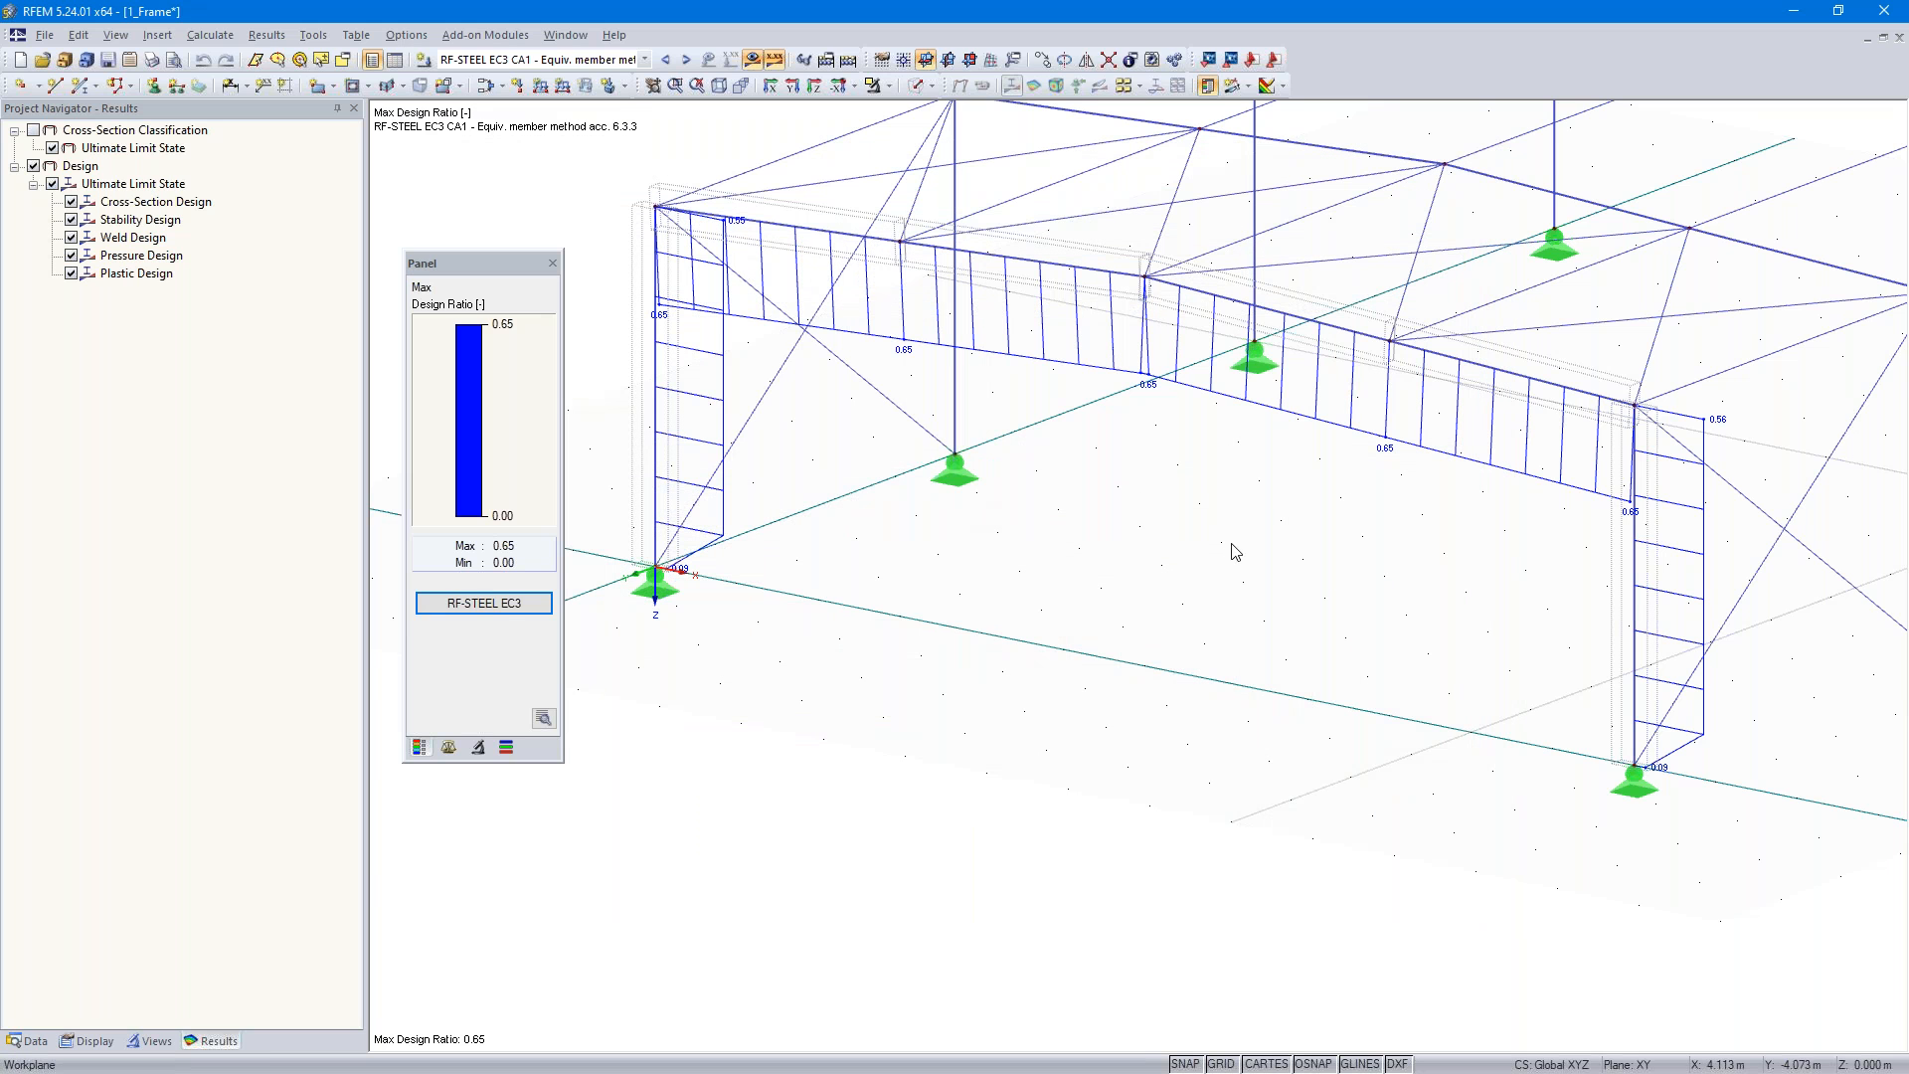
{"action": "middle_click_drag", "start_coordinate": [1299, 565], "coordinate": [1328, 655]}
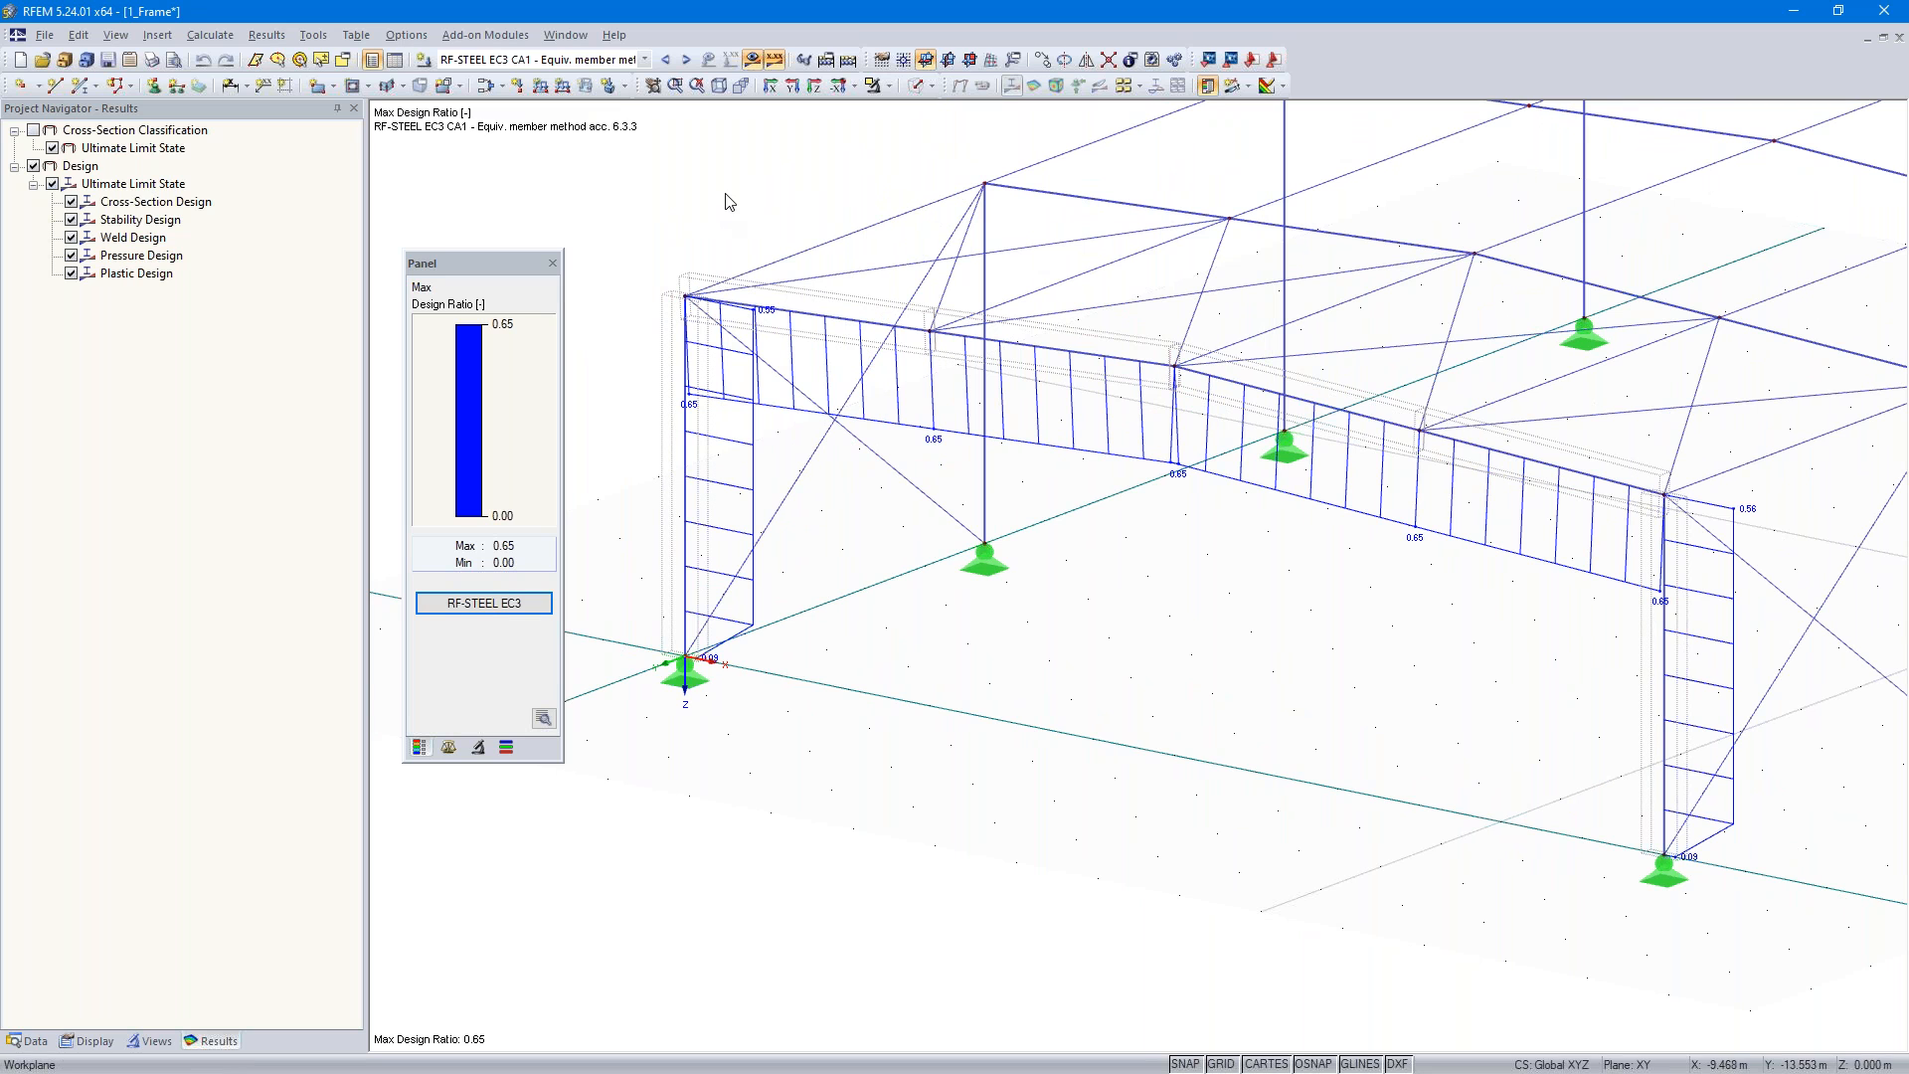
{"action": "left_click", "coordinate": [687, 62]}
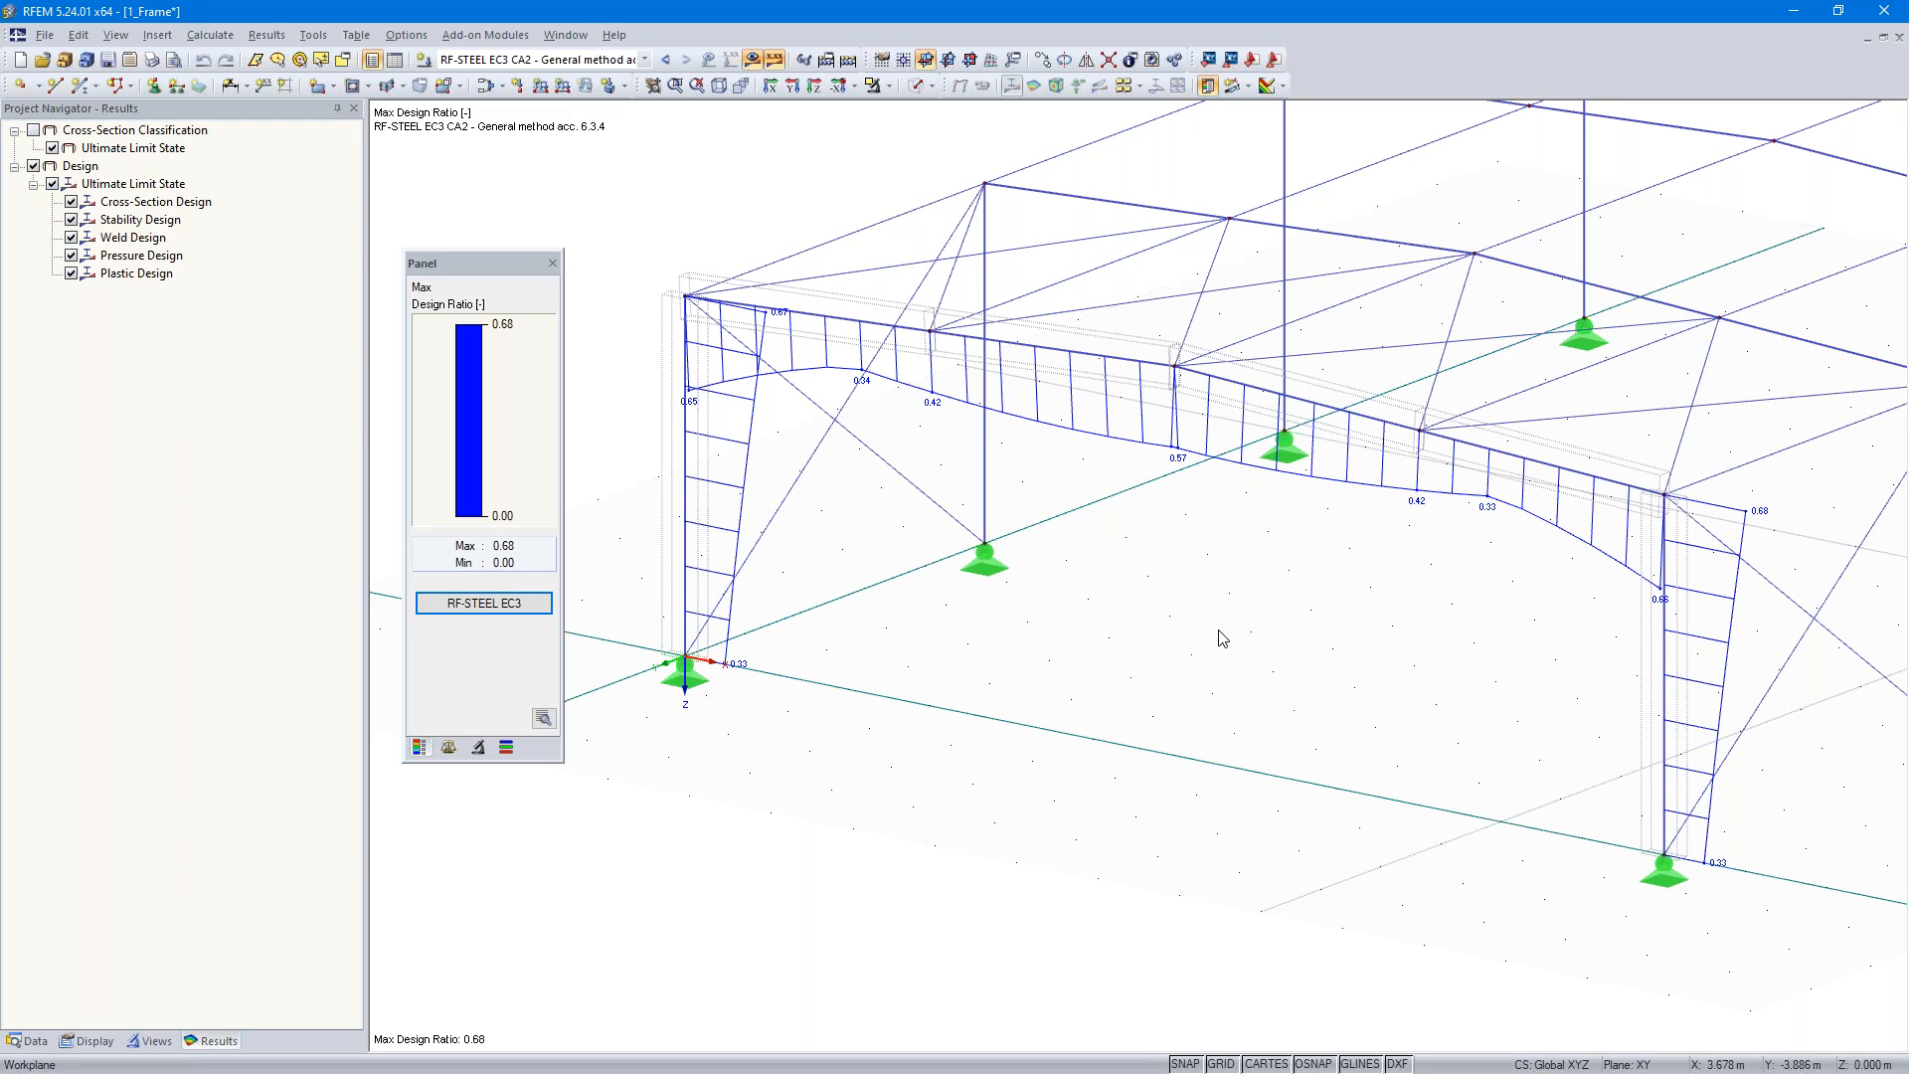
{"action": "mouse_move", "coordinate": [1223, 639]}
{"action": "middle_mouse_down", "text": "ctrl"}
{"action": "mouse_move", "coordinate": [1249, 593]}
{"action": "mouse_move", "coordinate": [1215, 641]}
{"action": "middle_mouse_up", "text": "ctrl"}
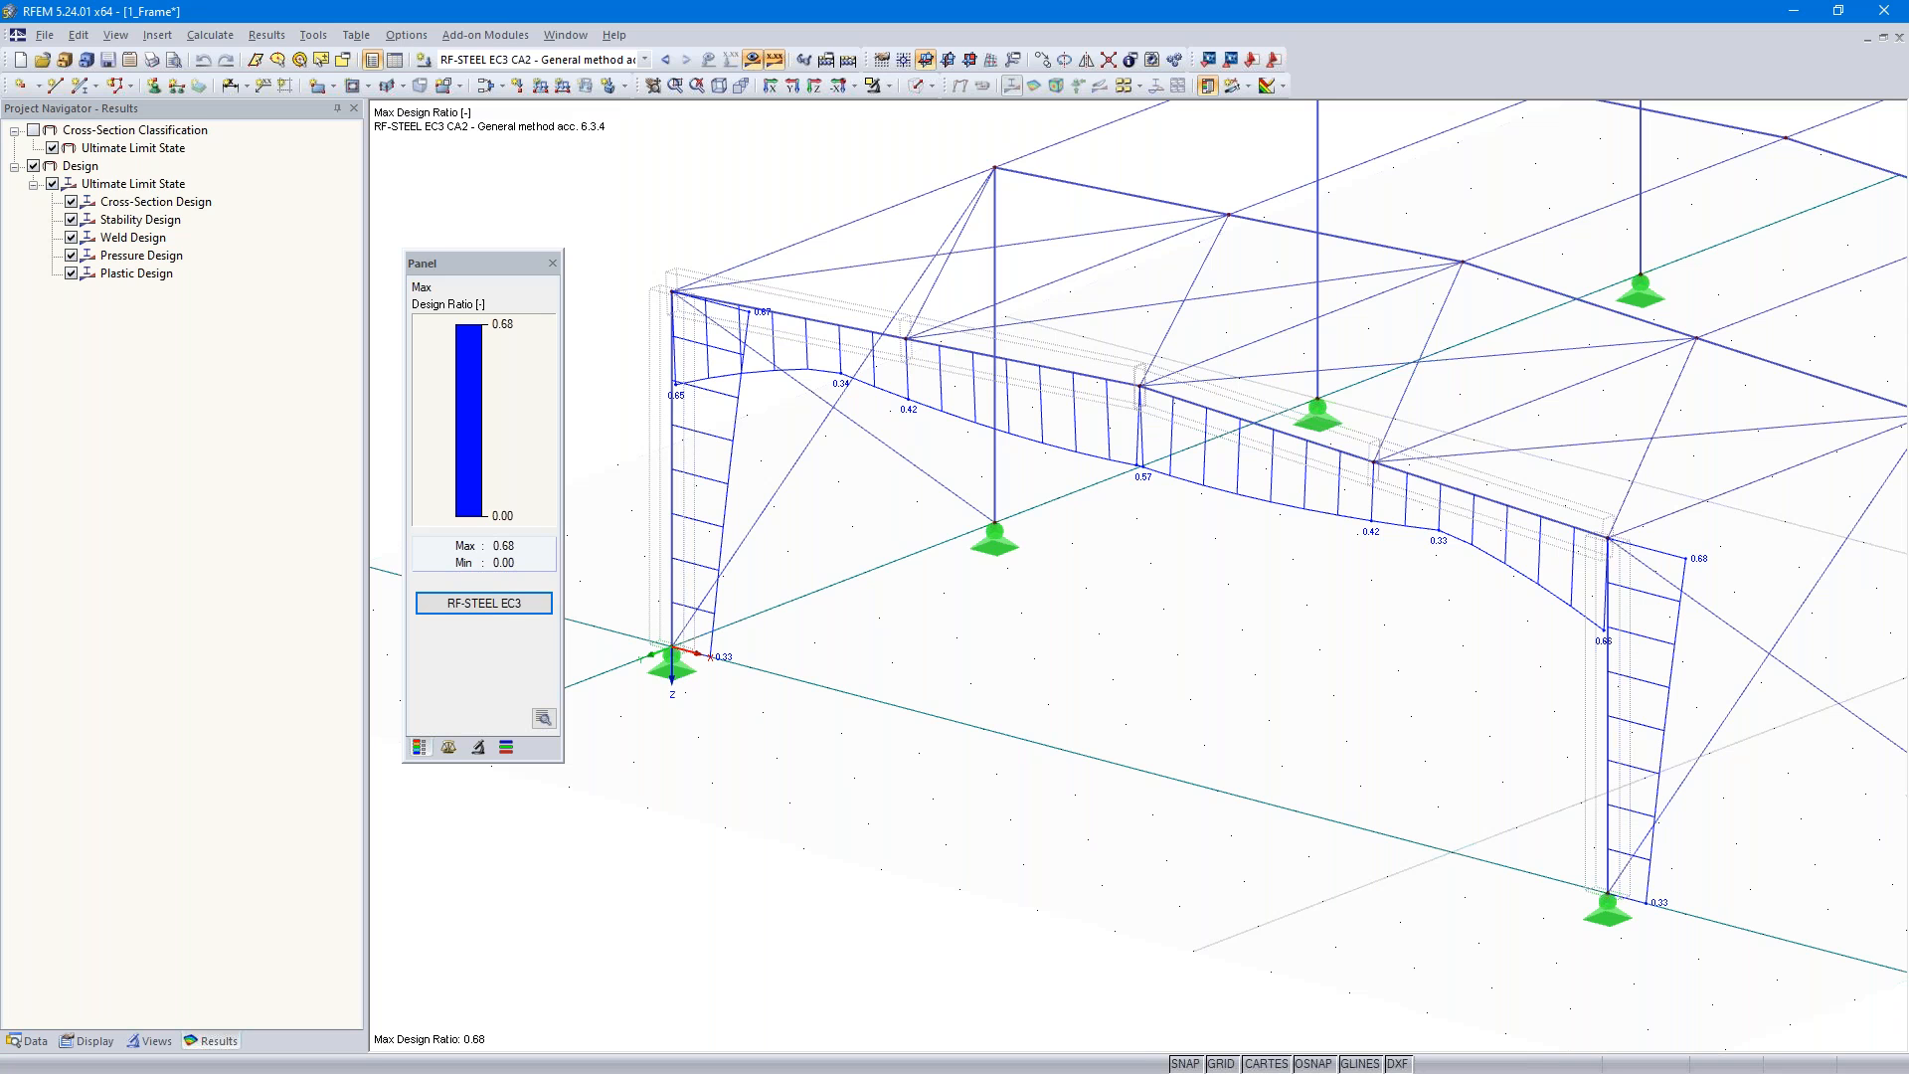
{"action": "key", "text": "alt+Tab"}
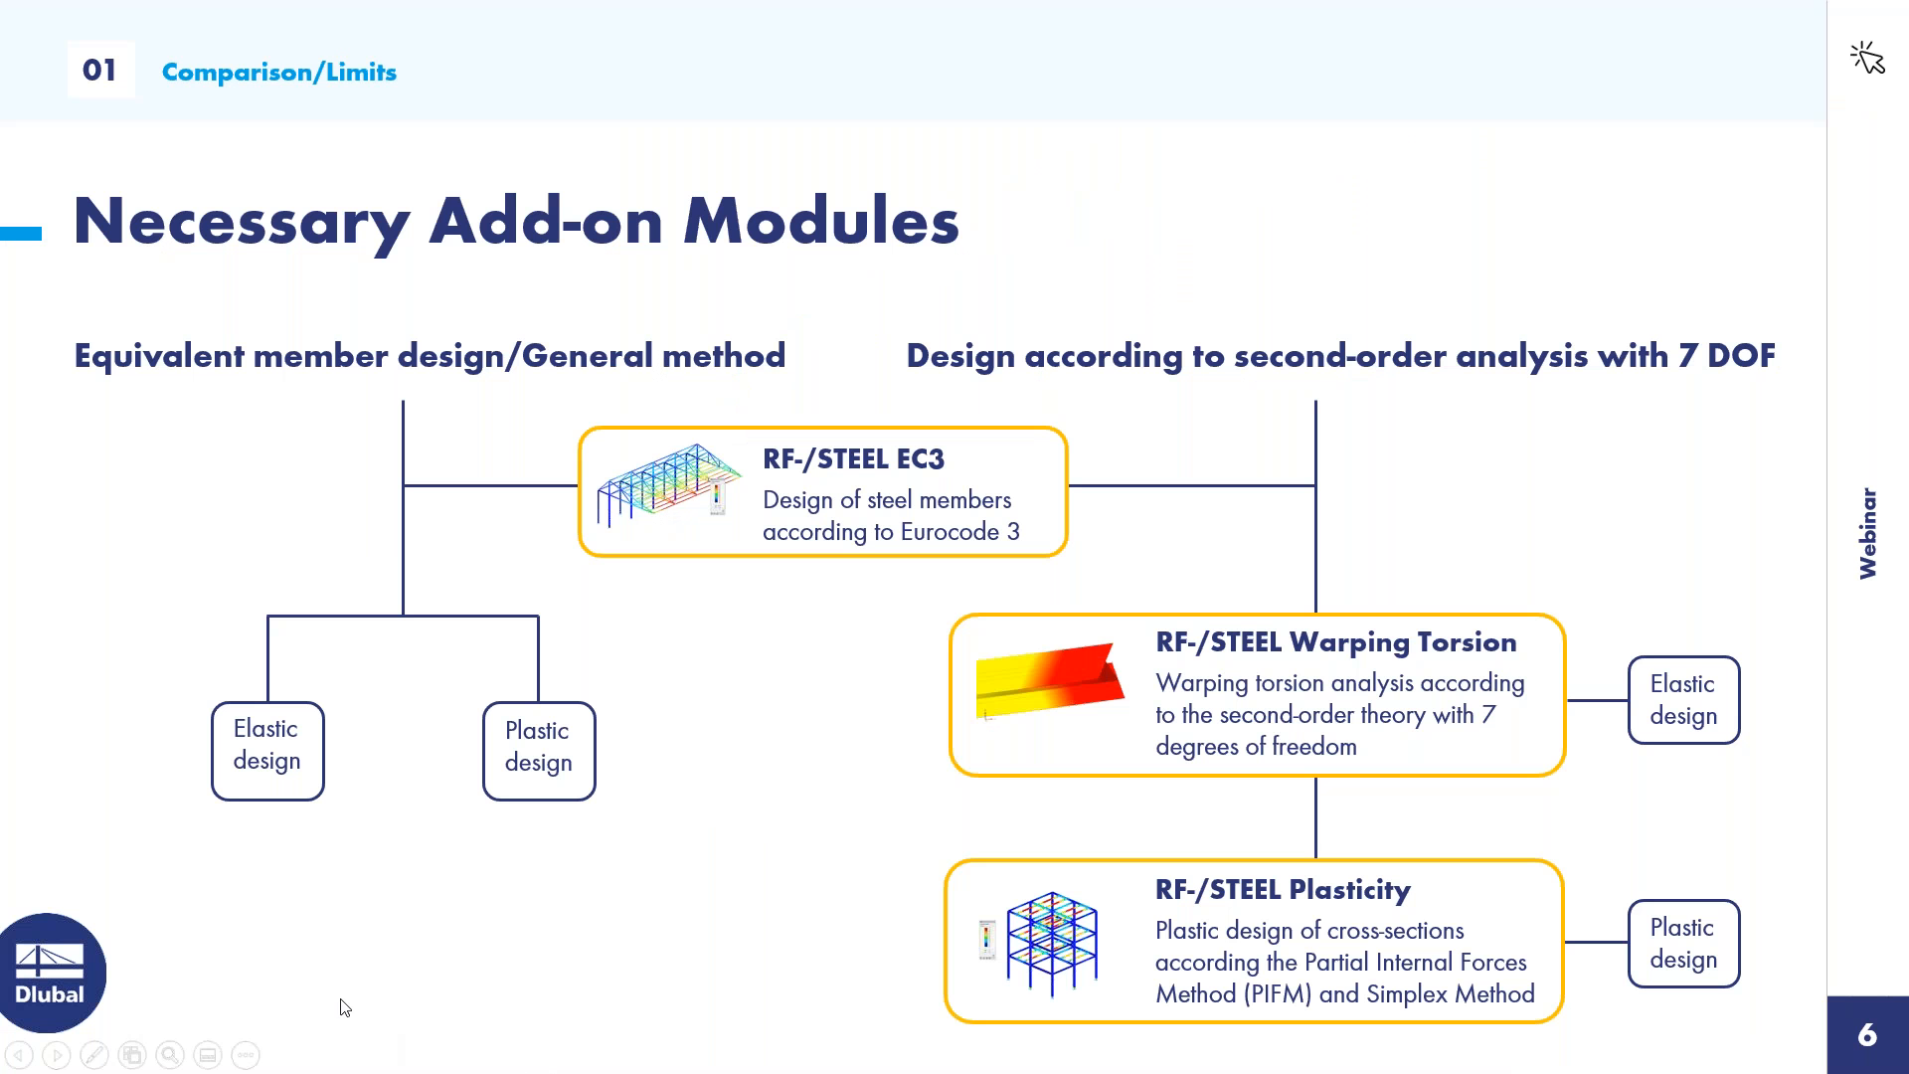
{"action": "left_click", "coordinate": [19, 1055]}
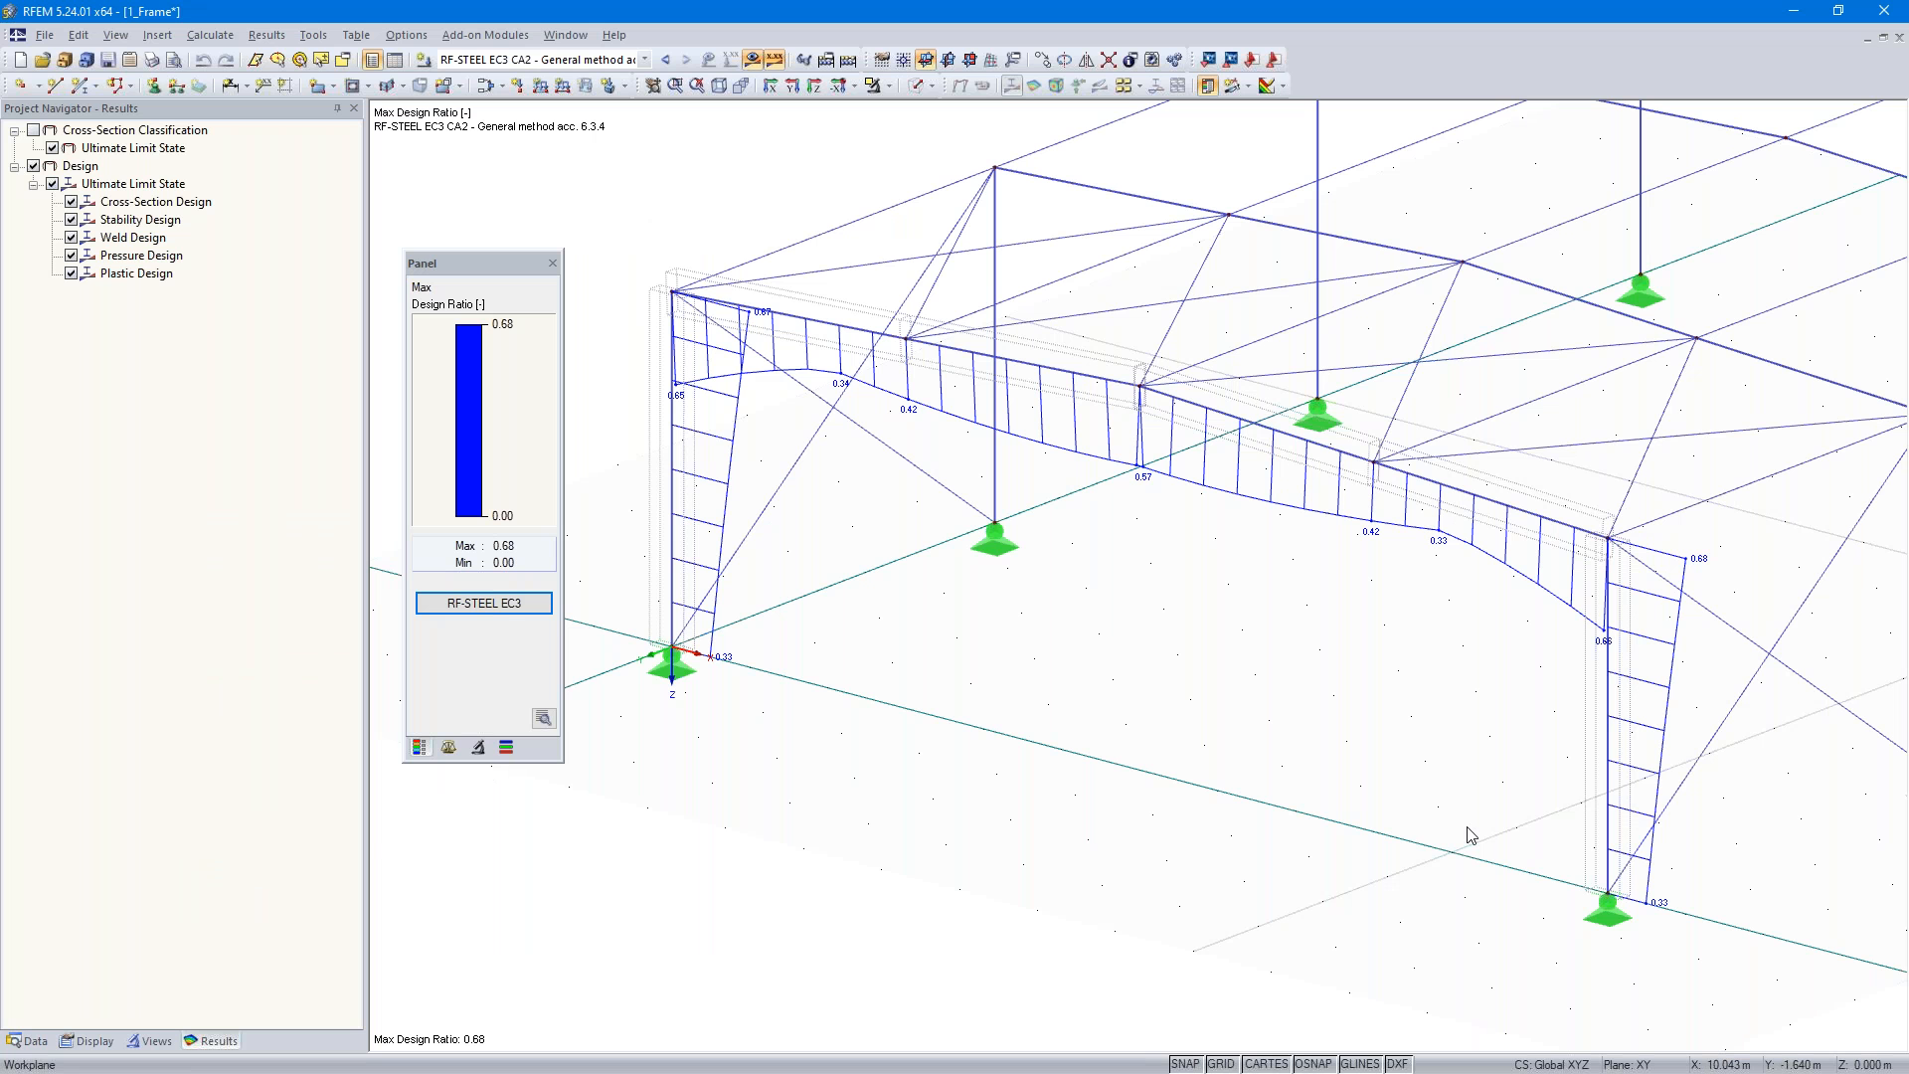
- Select the front frame's members 1-6 and apply a uniform force of -1 kN/m in global YL in LC1, accepting deletion of results
{"action": "scroll", "coordinate": [1312, 885], "scroll_direction": "up", "scroll_amount": 5}
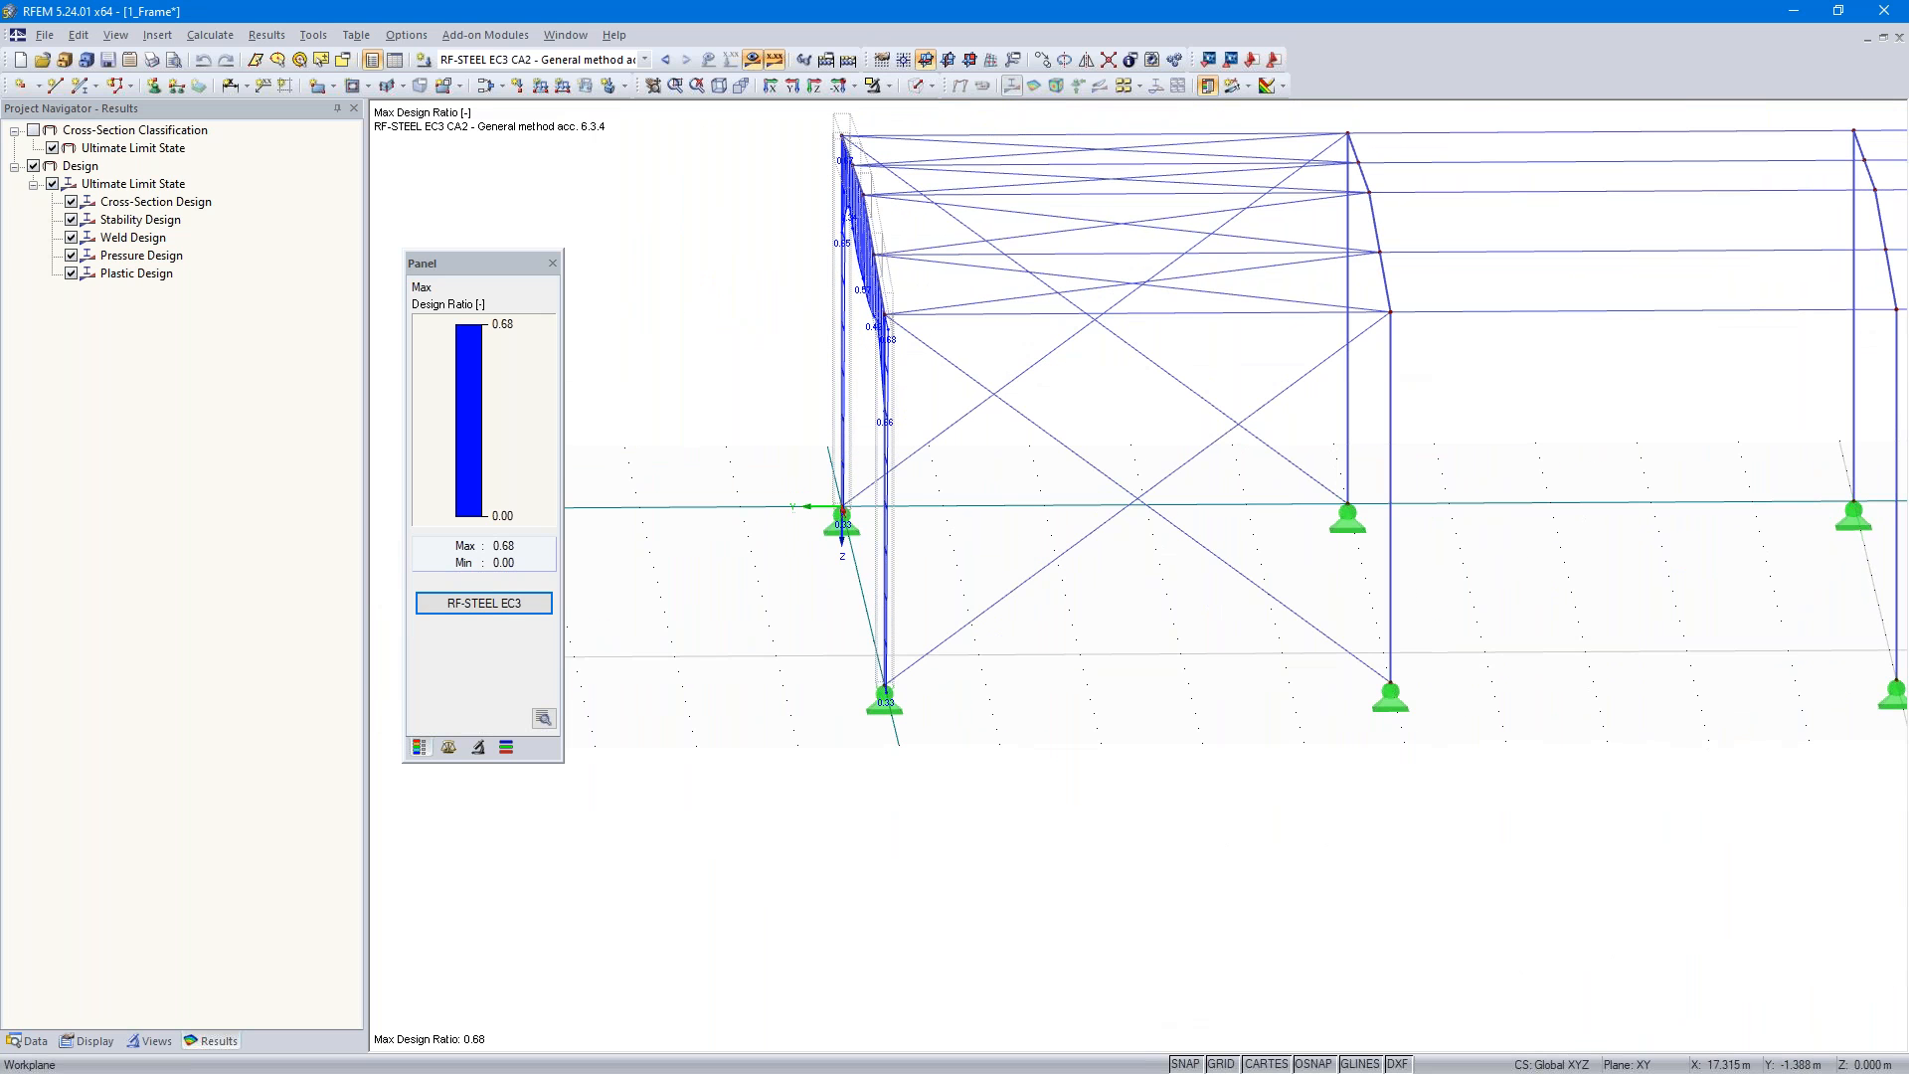
{"action": "middle_click_drag", "start_coordinate": [1019, 792], "coordinate": [1070, 863]}
{"action": "left_click", "coordinate": [665, 62]}
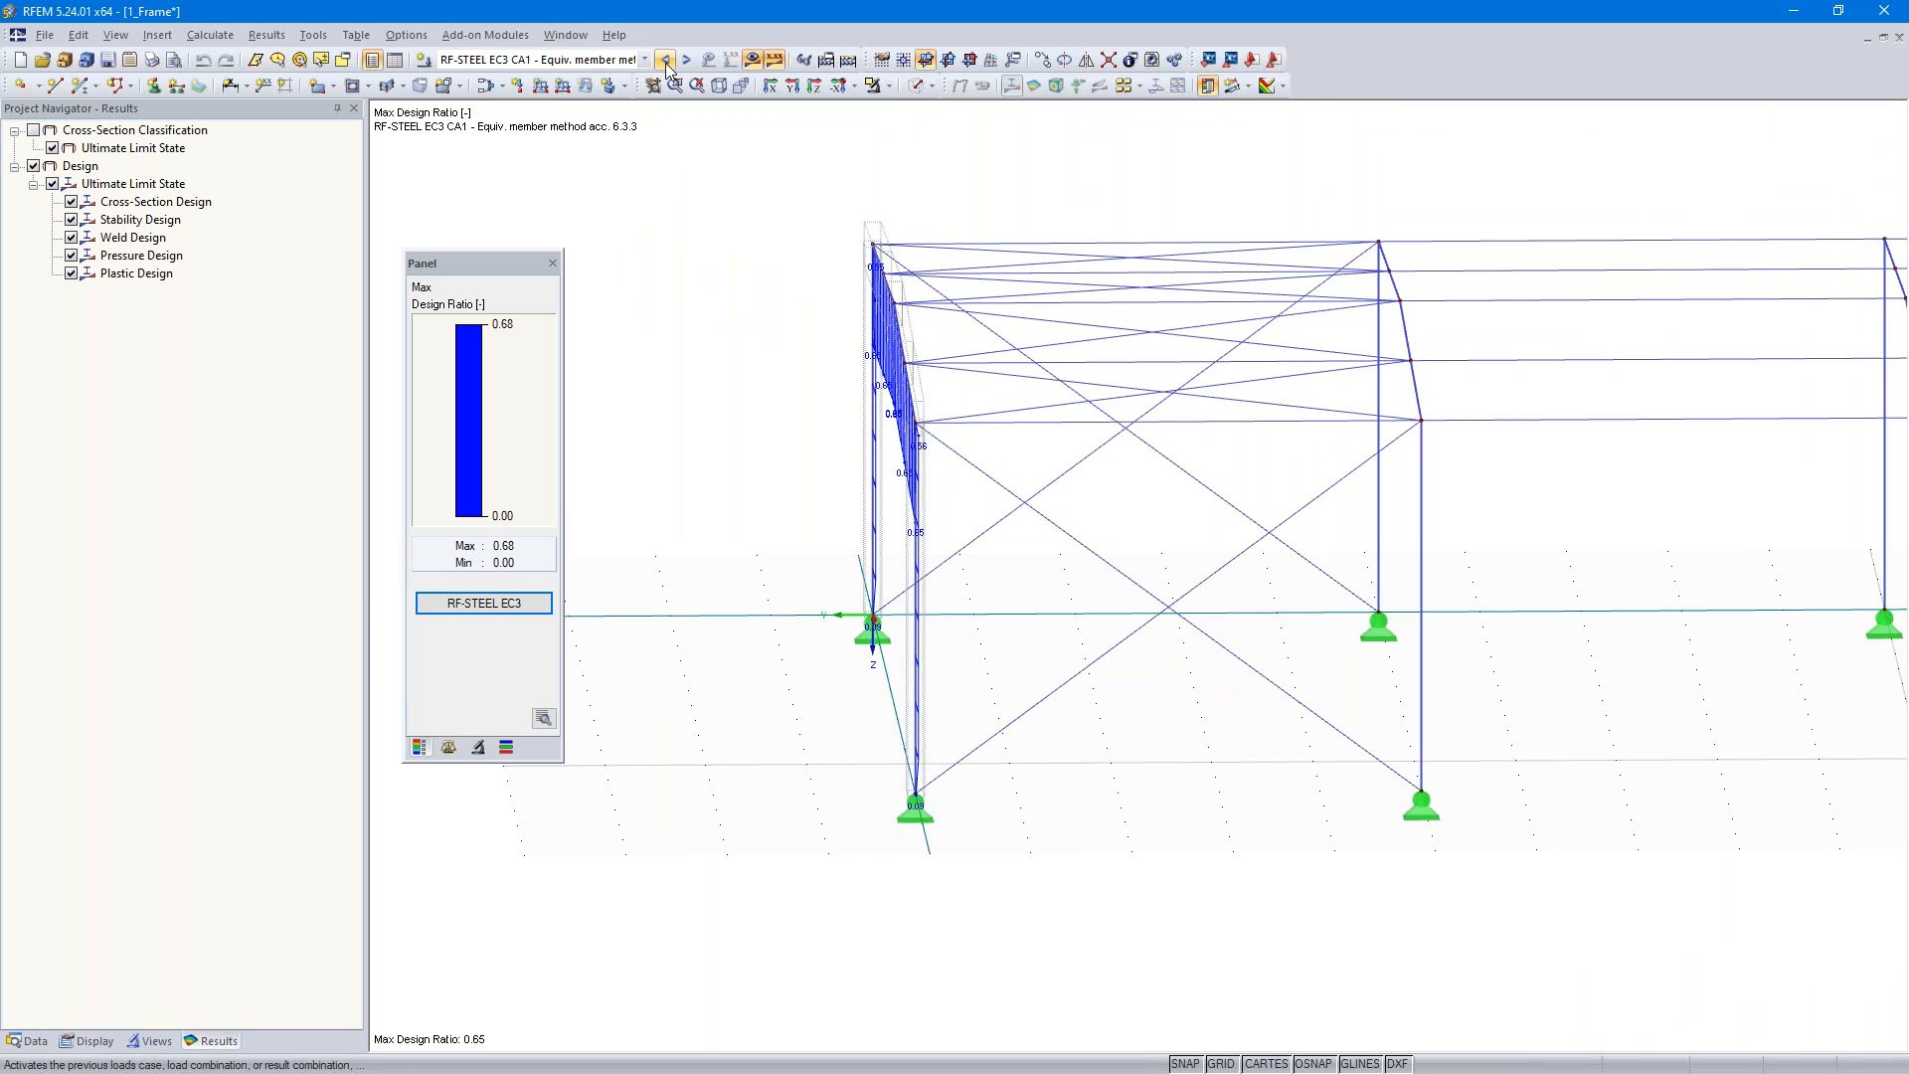
{"action": "left_click_drag", "start_coordinate": [768, 933], "coordinate": [969, 135]}
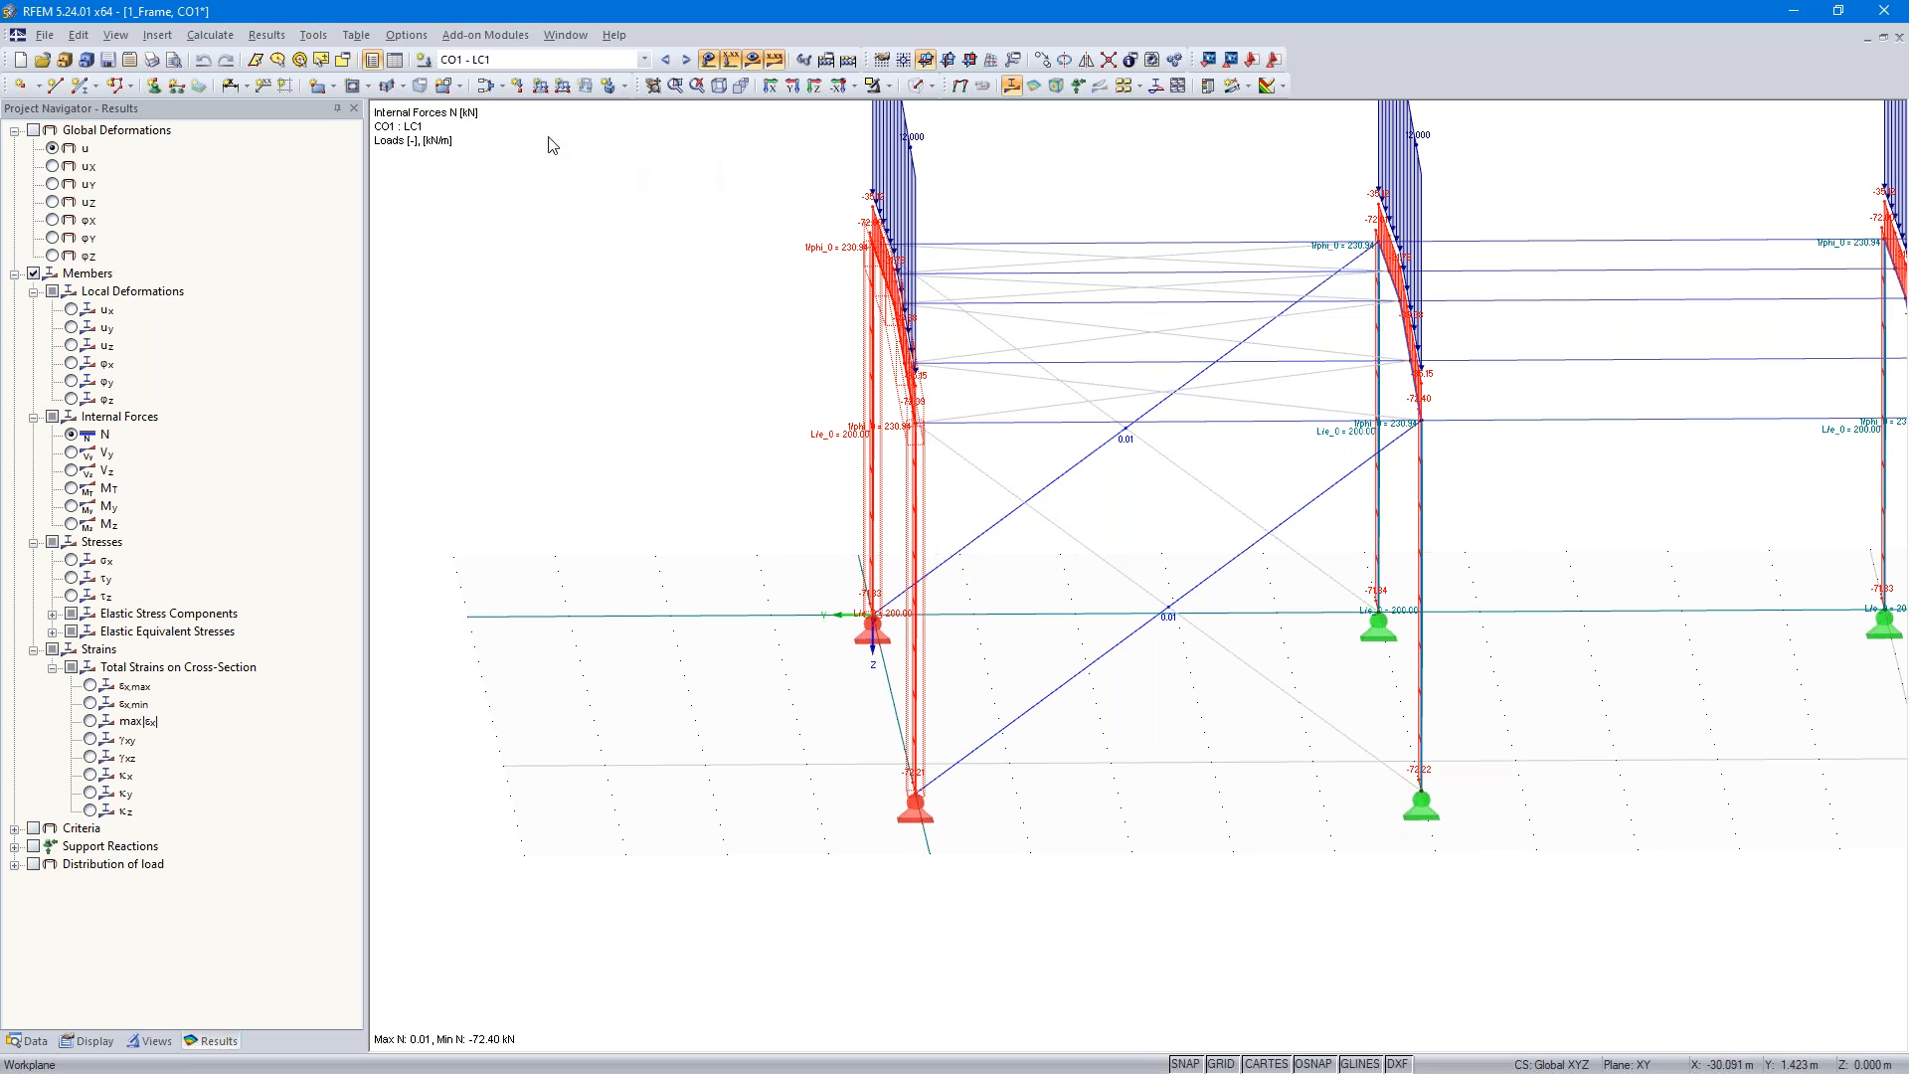
{"action": "left_click", "coordinate": [540, 86]}
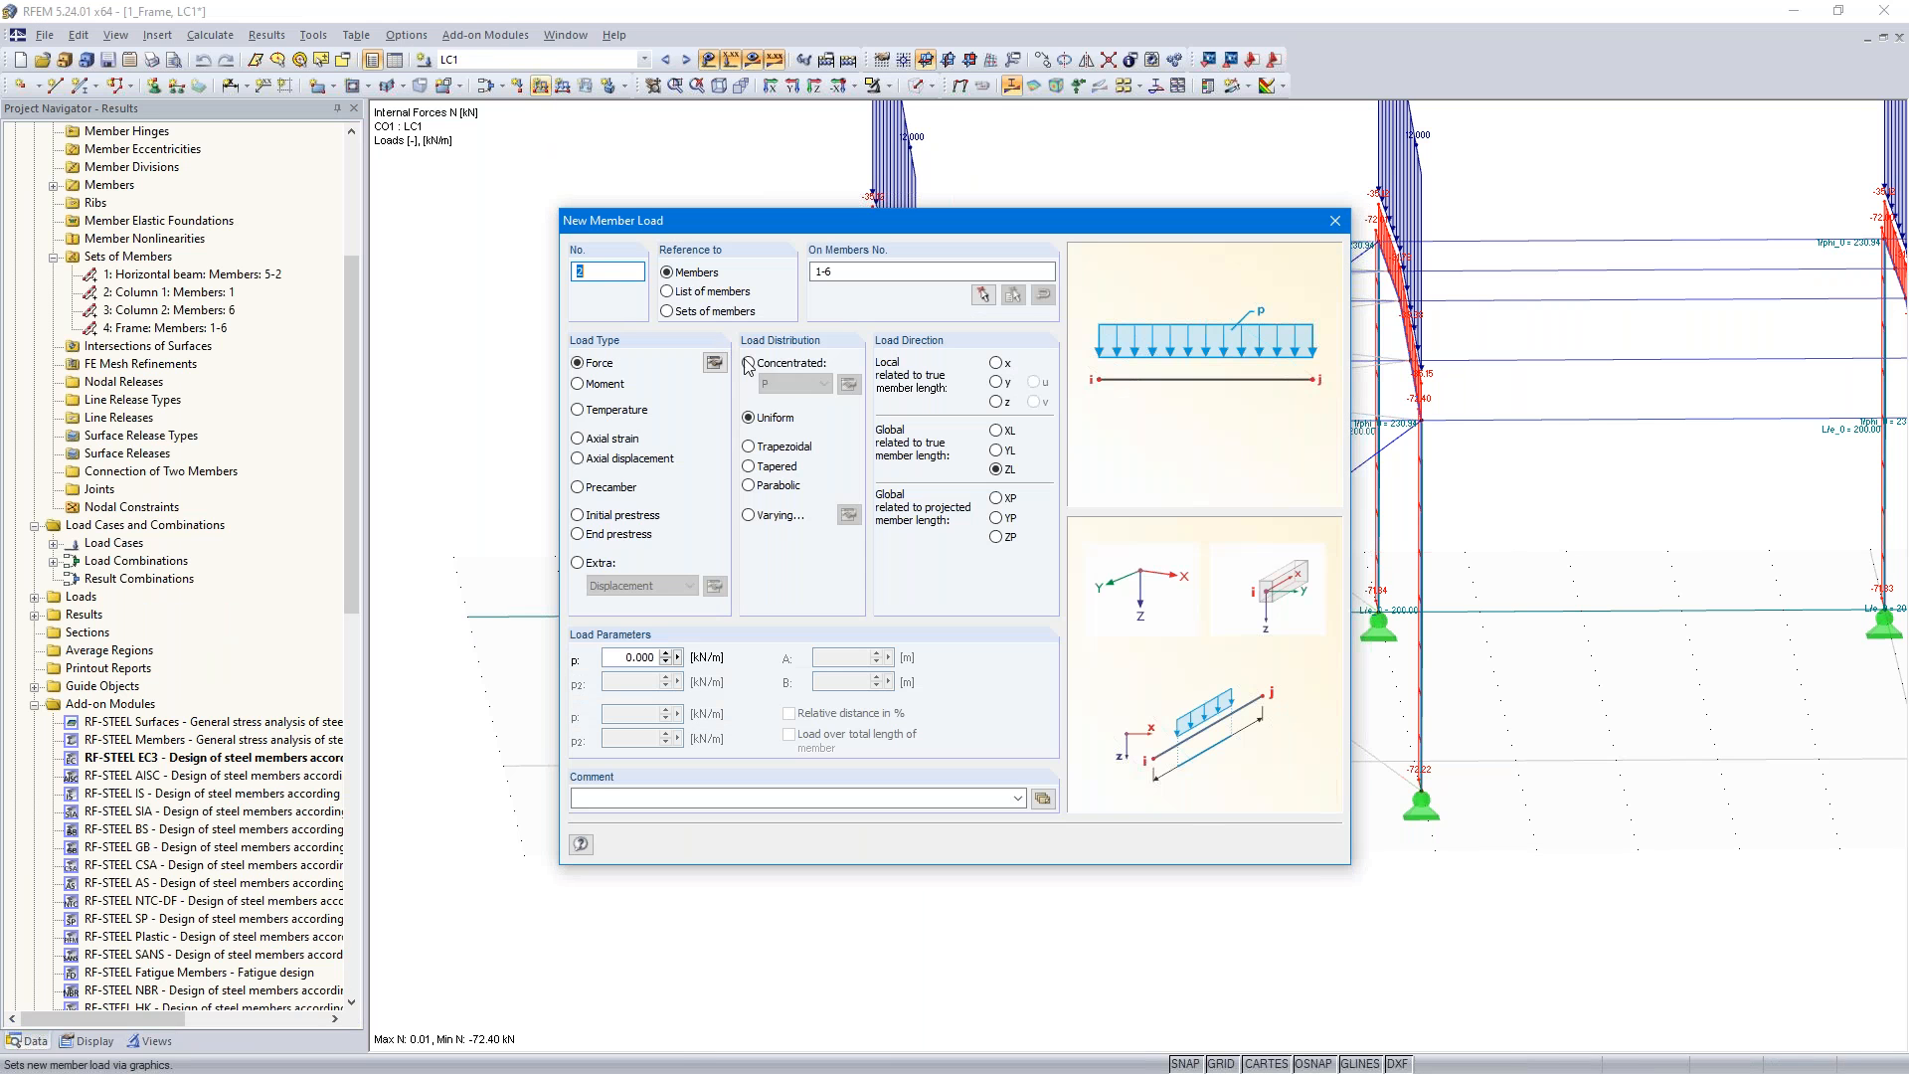
{"action": "left_click", "coordinate": [996, 450]}
{"action": "double_click", "coordinate": [622, 659]}
{"action": "type", "text": "-1"}
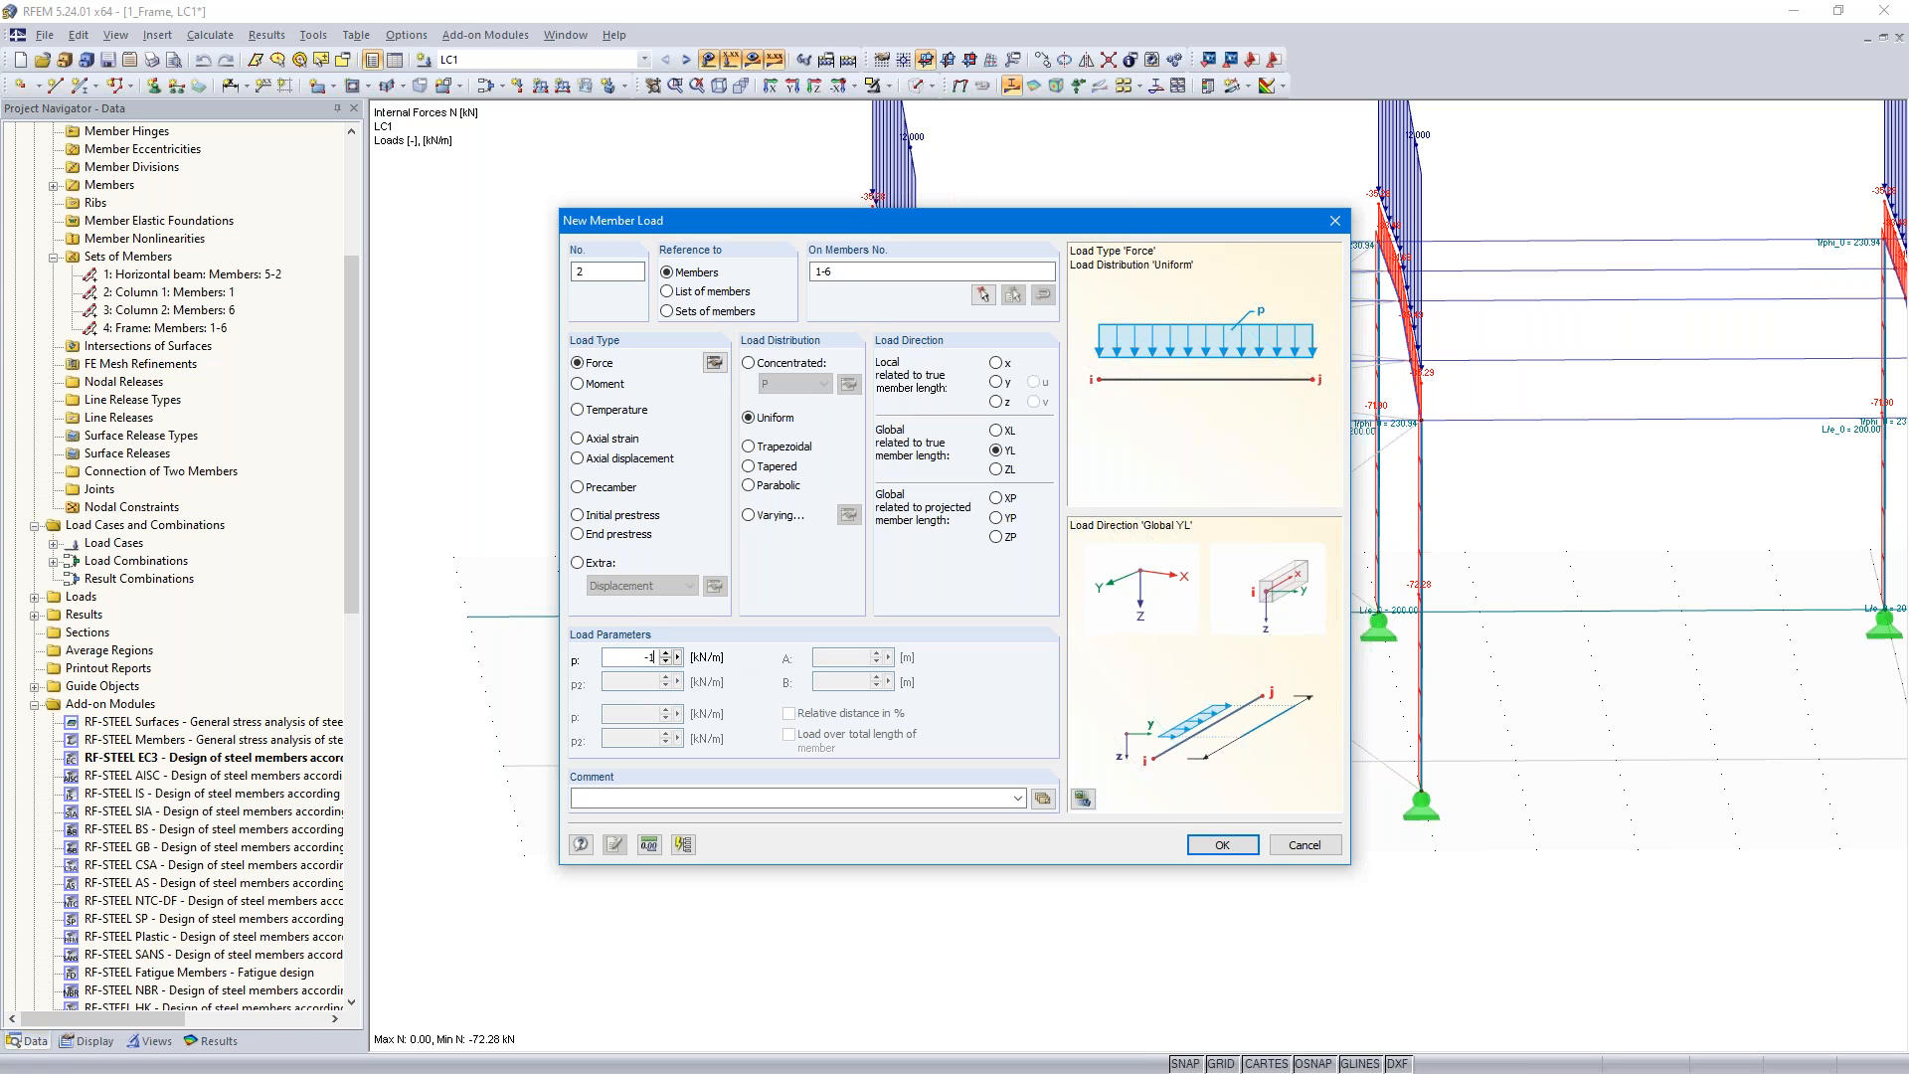
{"action": "left_click", "coordinate": [1217, 846]}
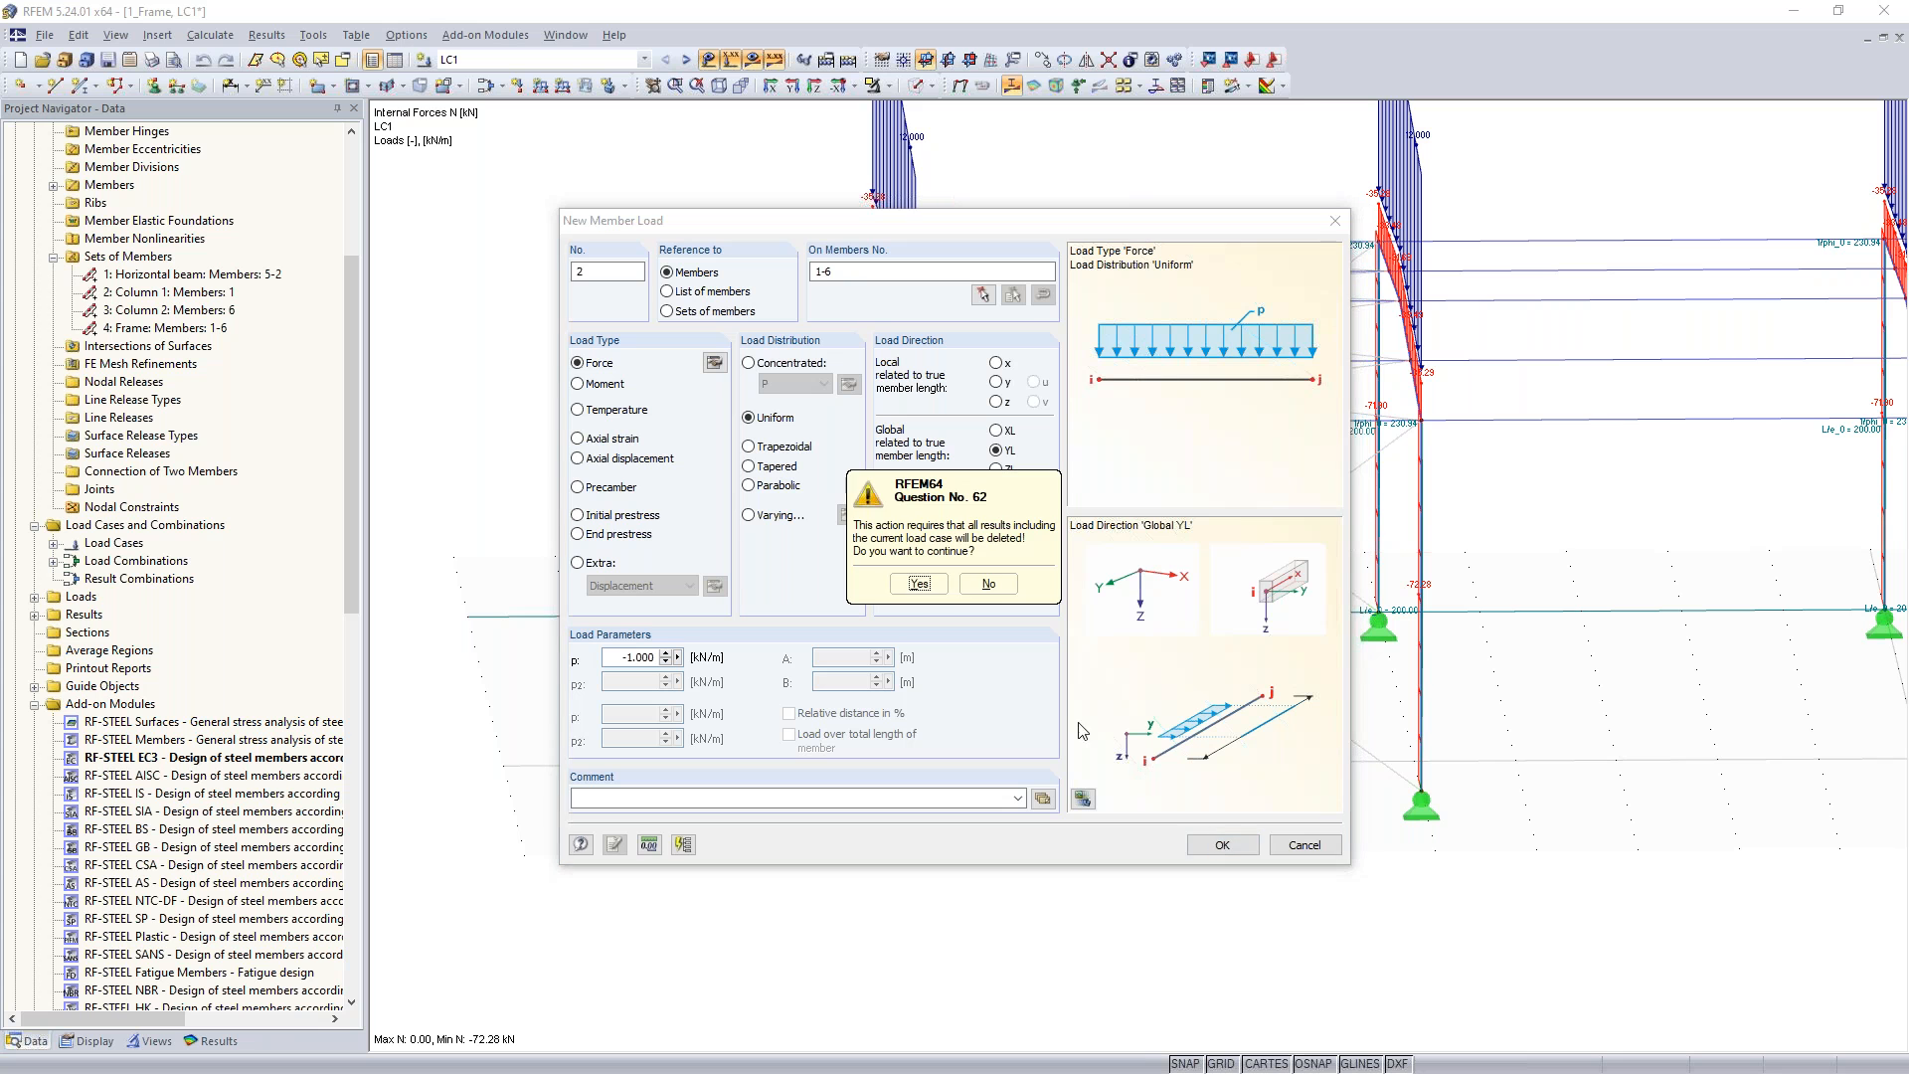
{"action": "left_click", "coordinate": [919, 585]}
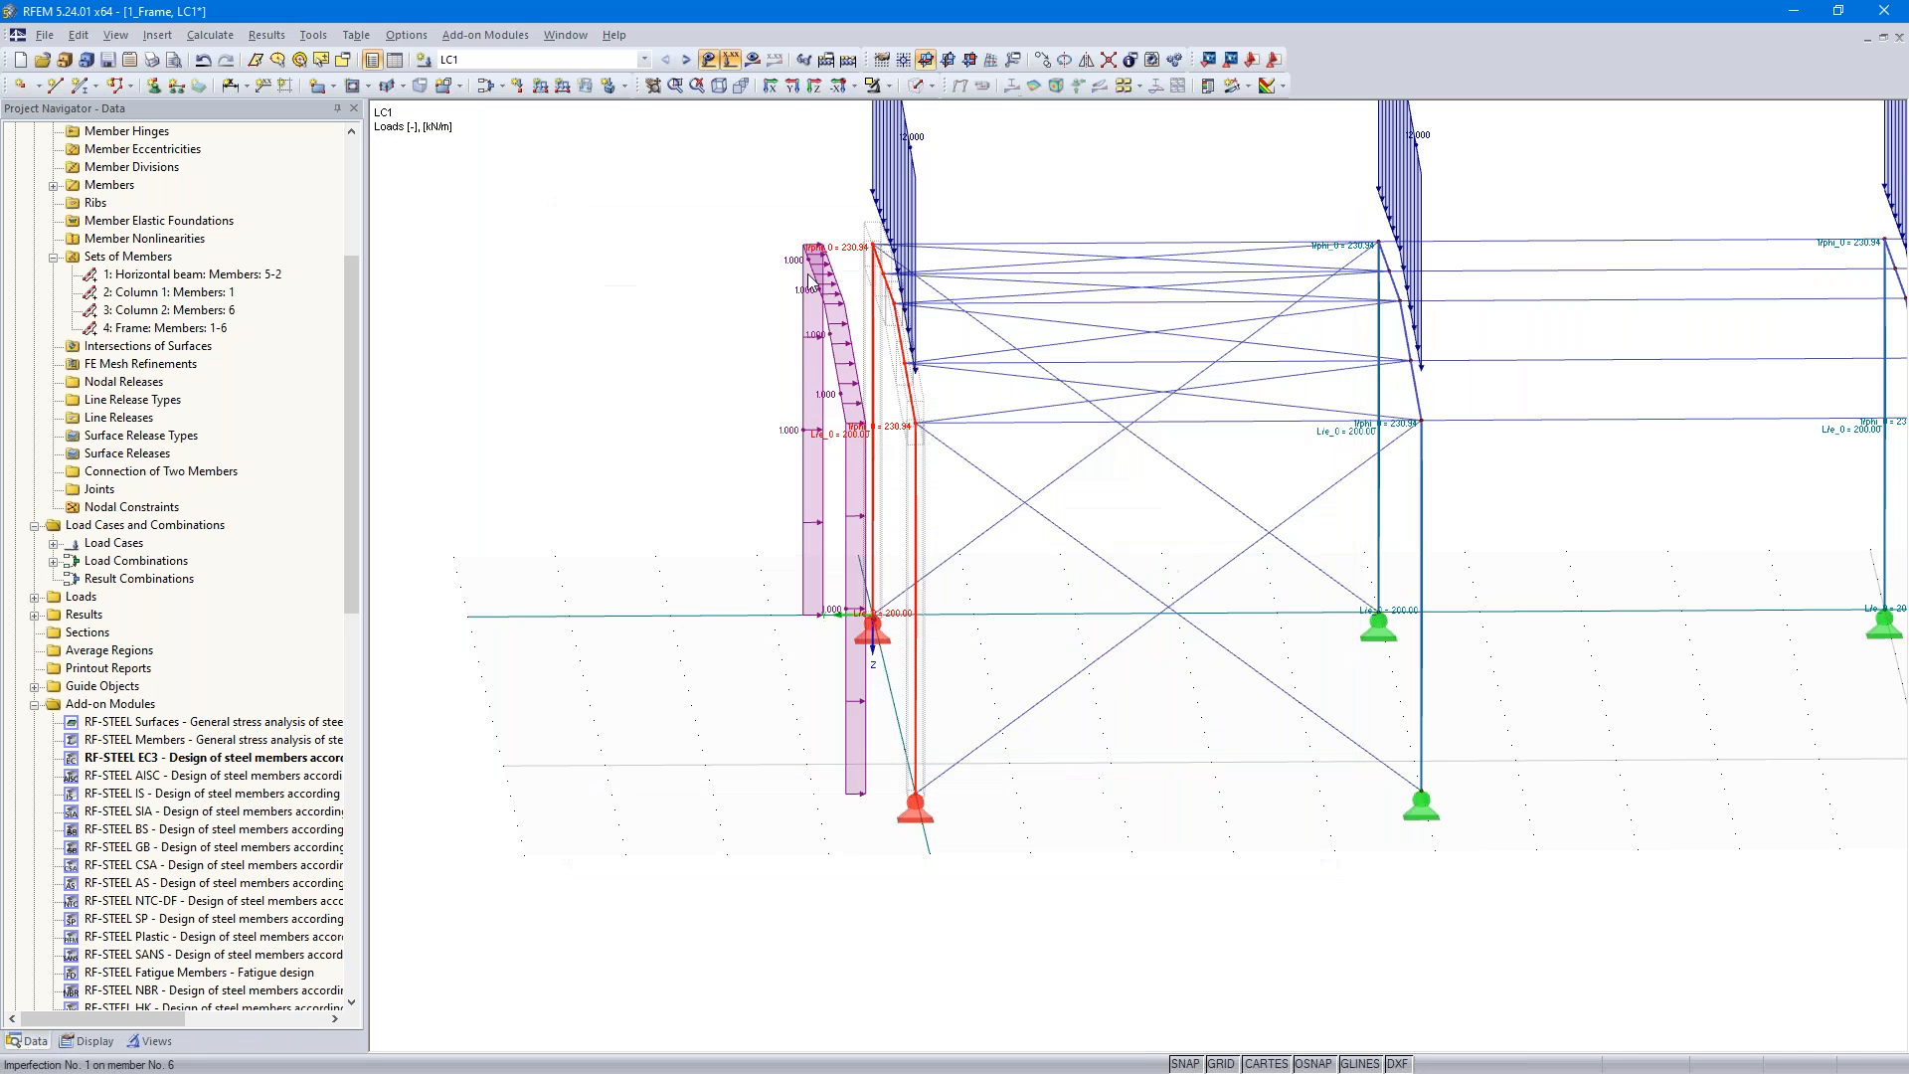
- Recalculate the model with the added lateral load and display the equivalent member method CA1 design ratios on the frame
{"action": "left_click", "coordinate": [848, 59]}
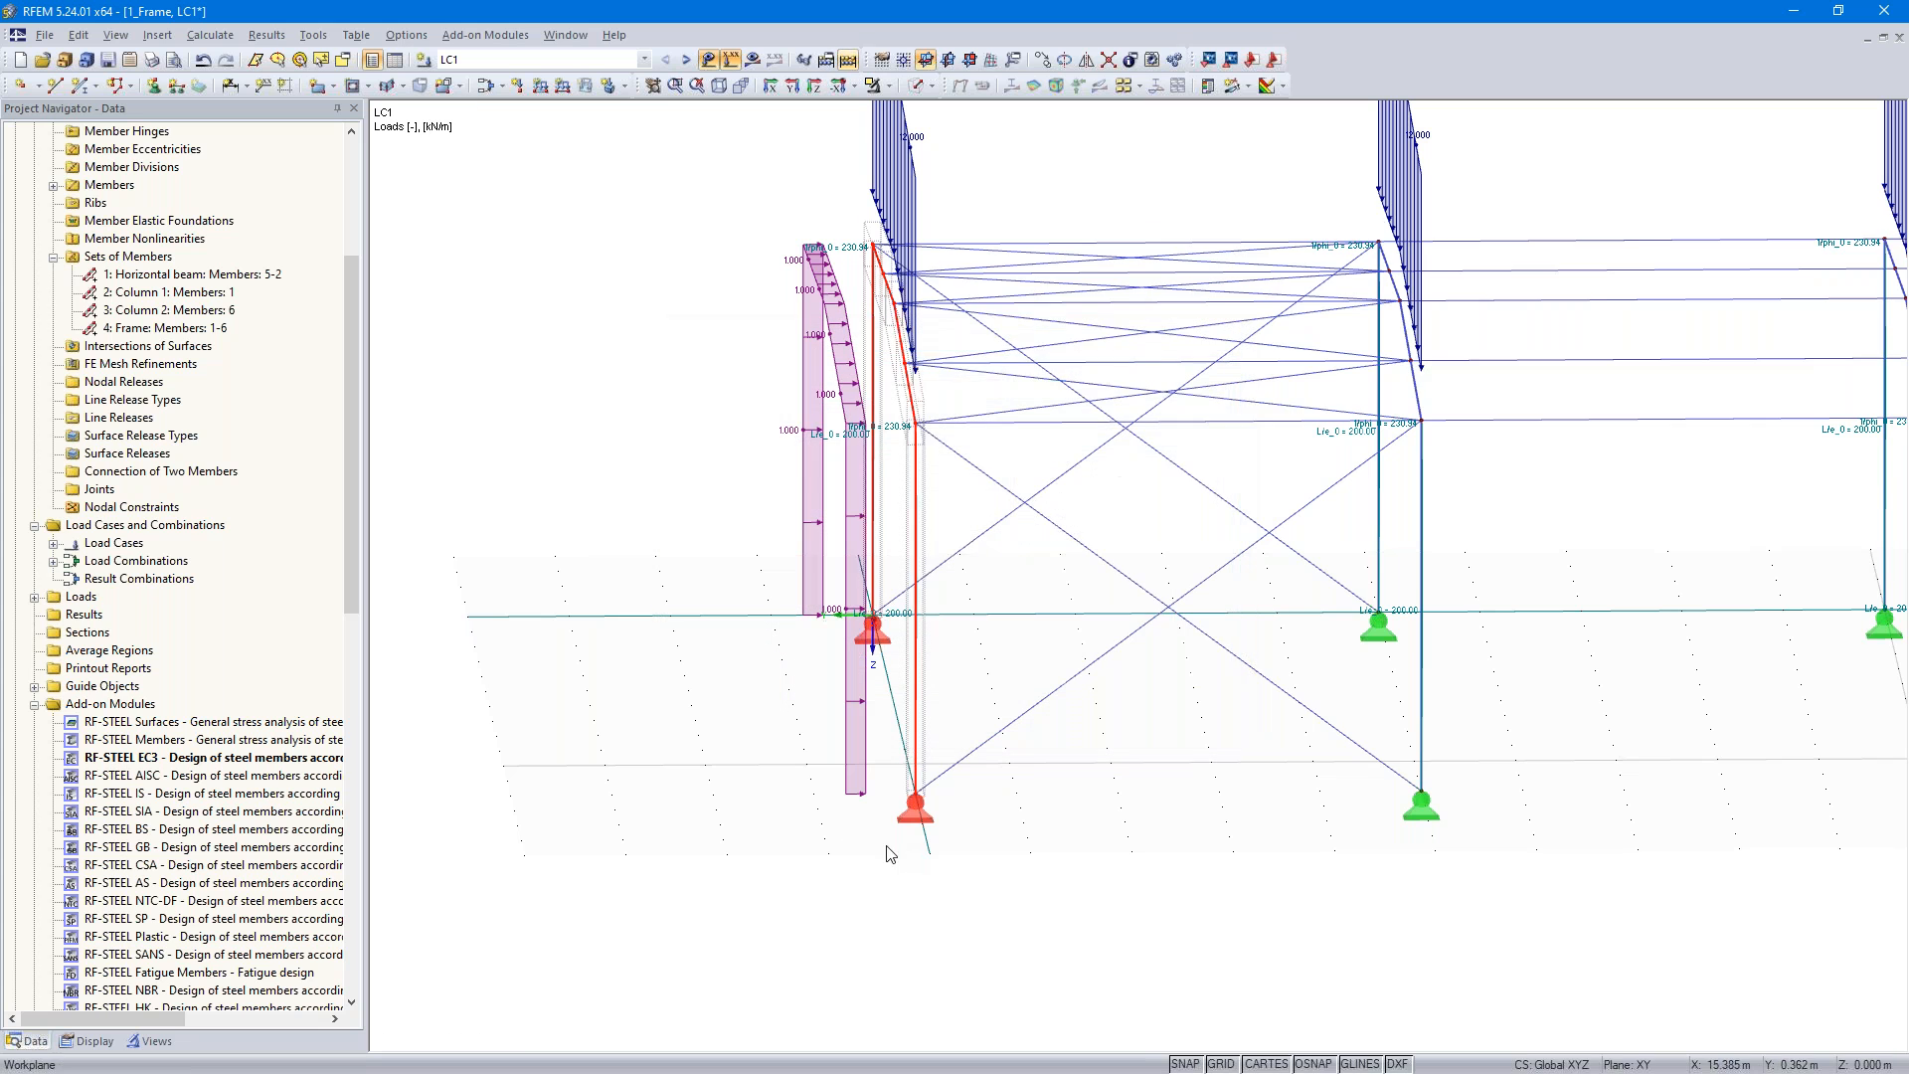
{"action": "middle_click_drag", "start_coordinate": [733, 488], "coordinate": [774, 479], "text": "ctrl"}
{"action": "left_click", "coordinate": [686, 62]}
{"action": "left_click", "coordinate": [686, 62]}
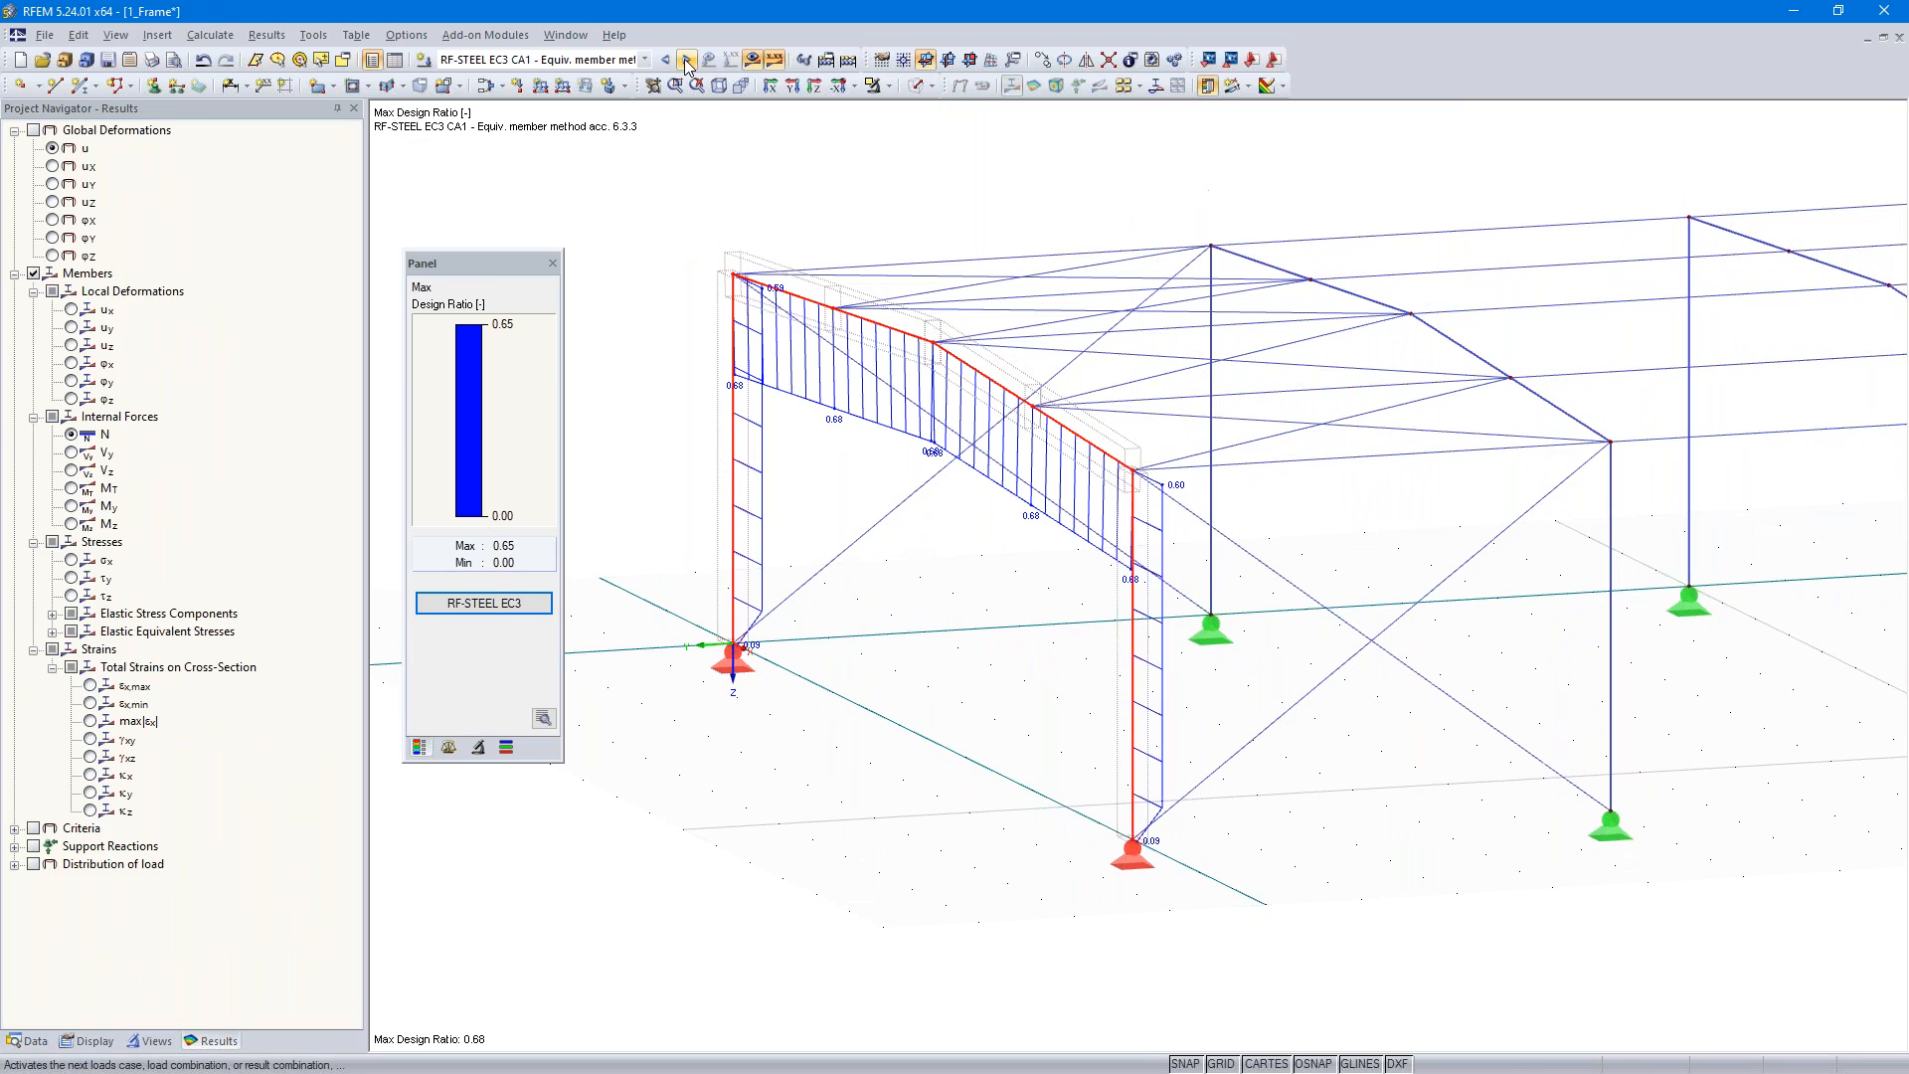
- Examine the CA1 design ratios along the frame's columns and horizontal beam, and clear the member selection
{"action": "scroll", "coordinate": [950, 550], "scroll_direction": "up", "scroll_amount": 1}
{"action": "scroll", "coordinate": [949, 549], "scroll_direction": "up", "scroll_amount": 5}
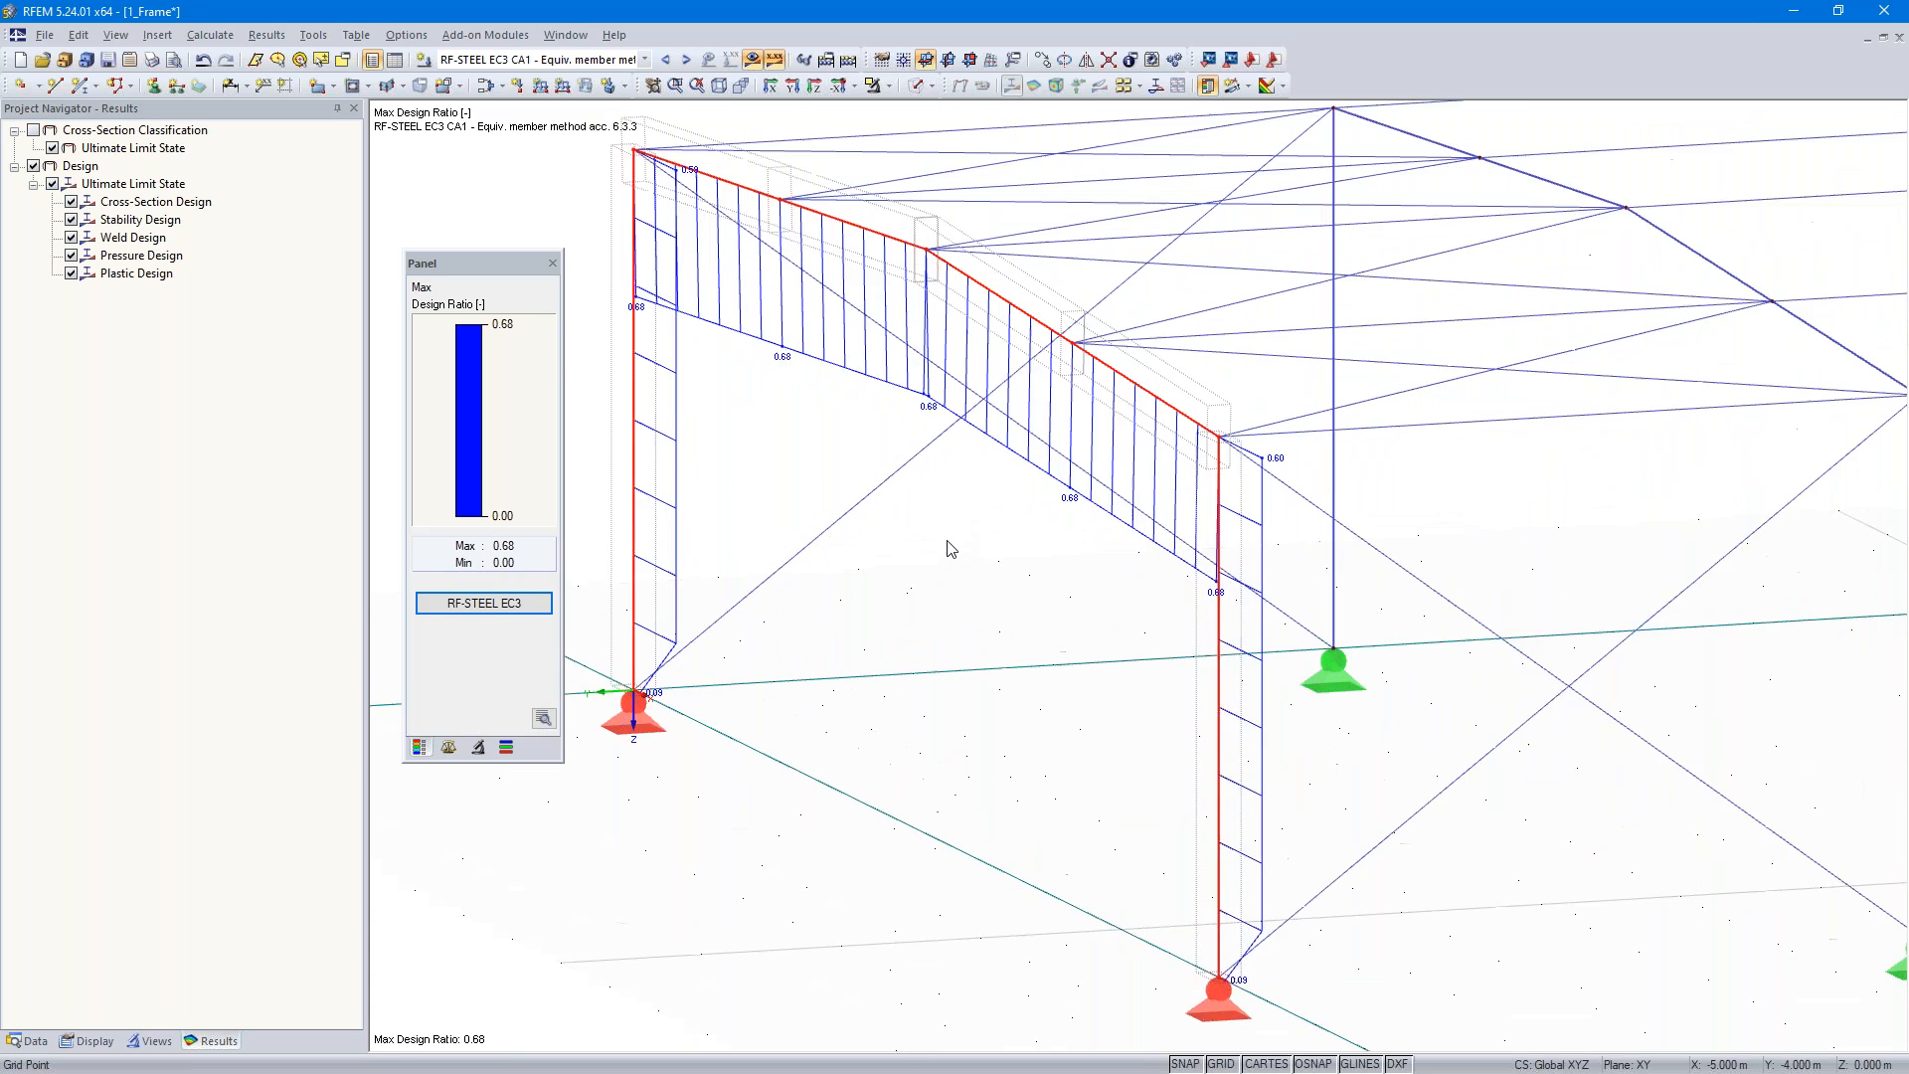
{"action": "middle_click_drag", "start_coordinate": [1050, 507], "coordinate": [1133, 545]}
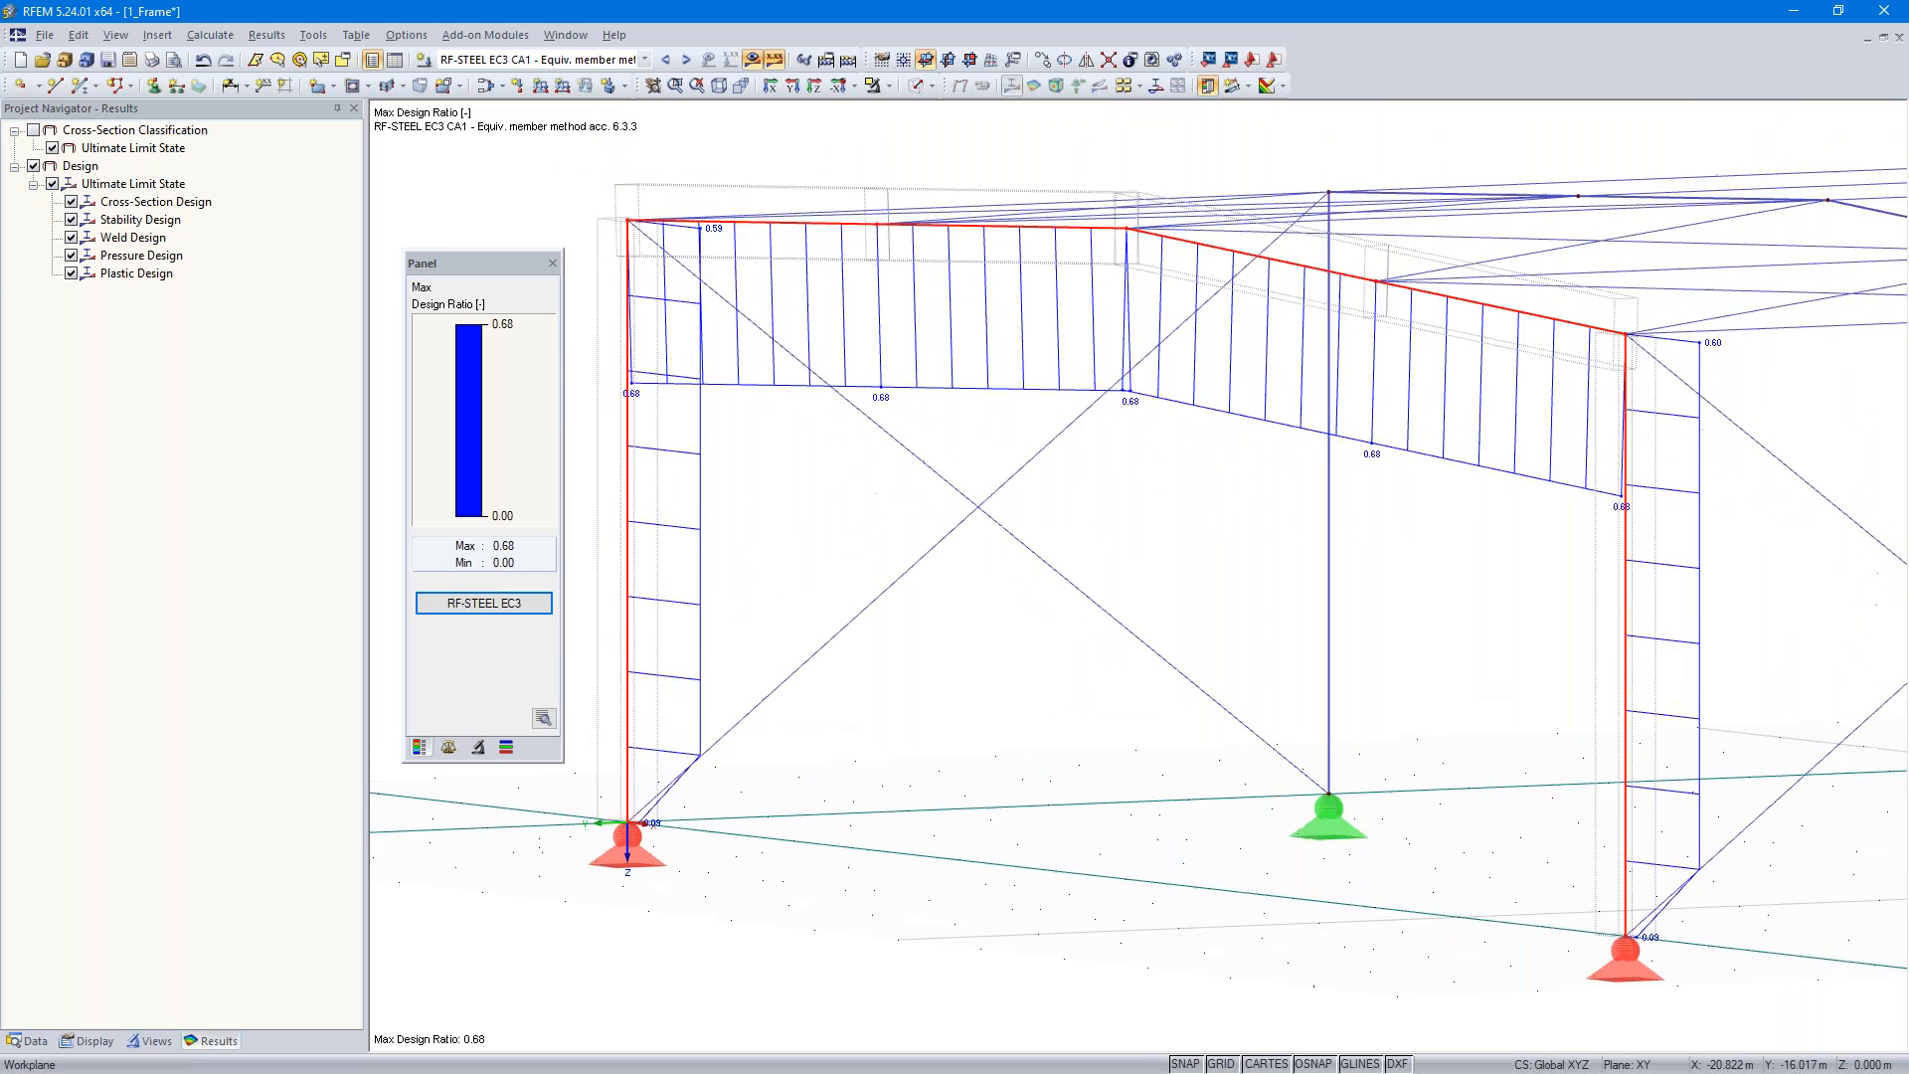
{"action": "scroll", "coordinate": [1135, 543], "scroll_direction": "down", "scroll_amount": 2}
{"action": "left_click", "coordinate": [1163, 503]}
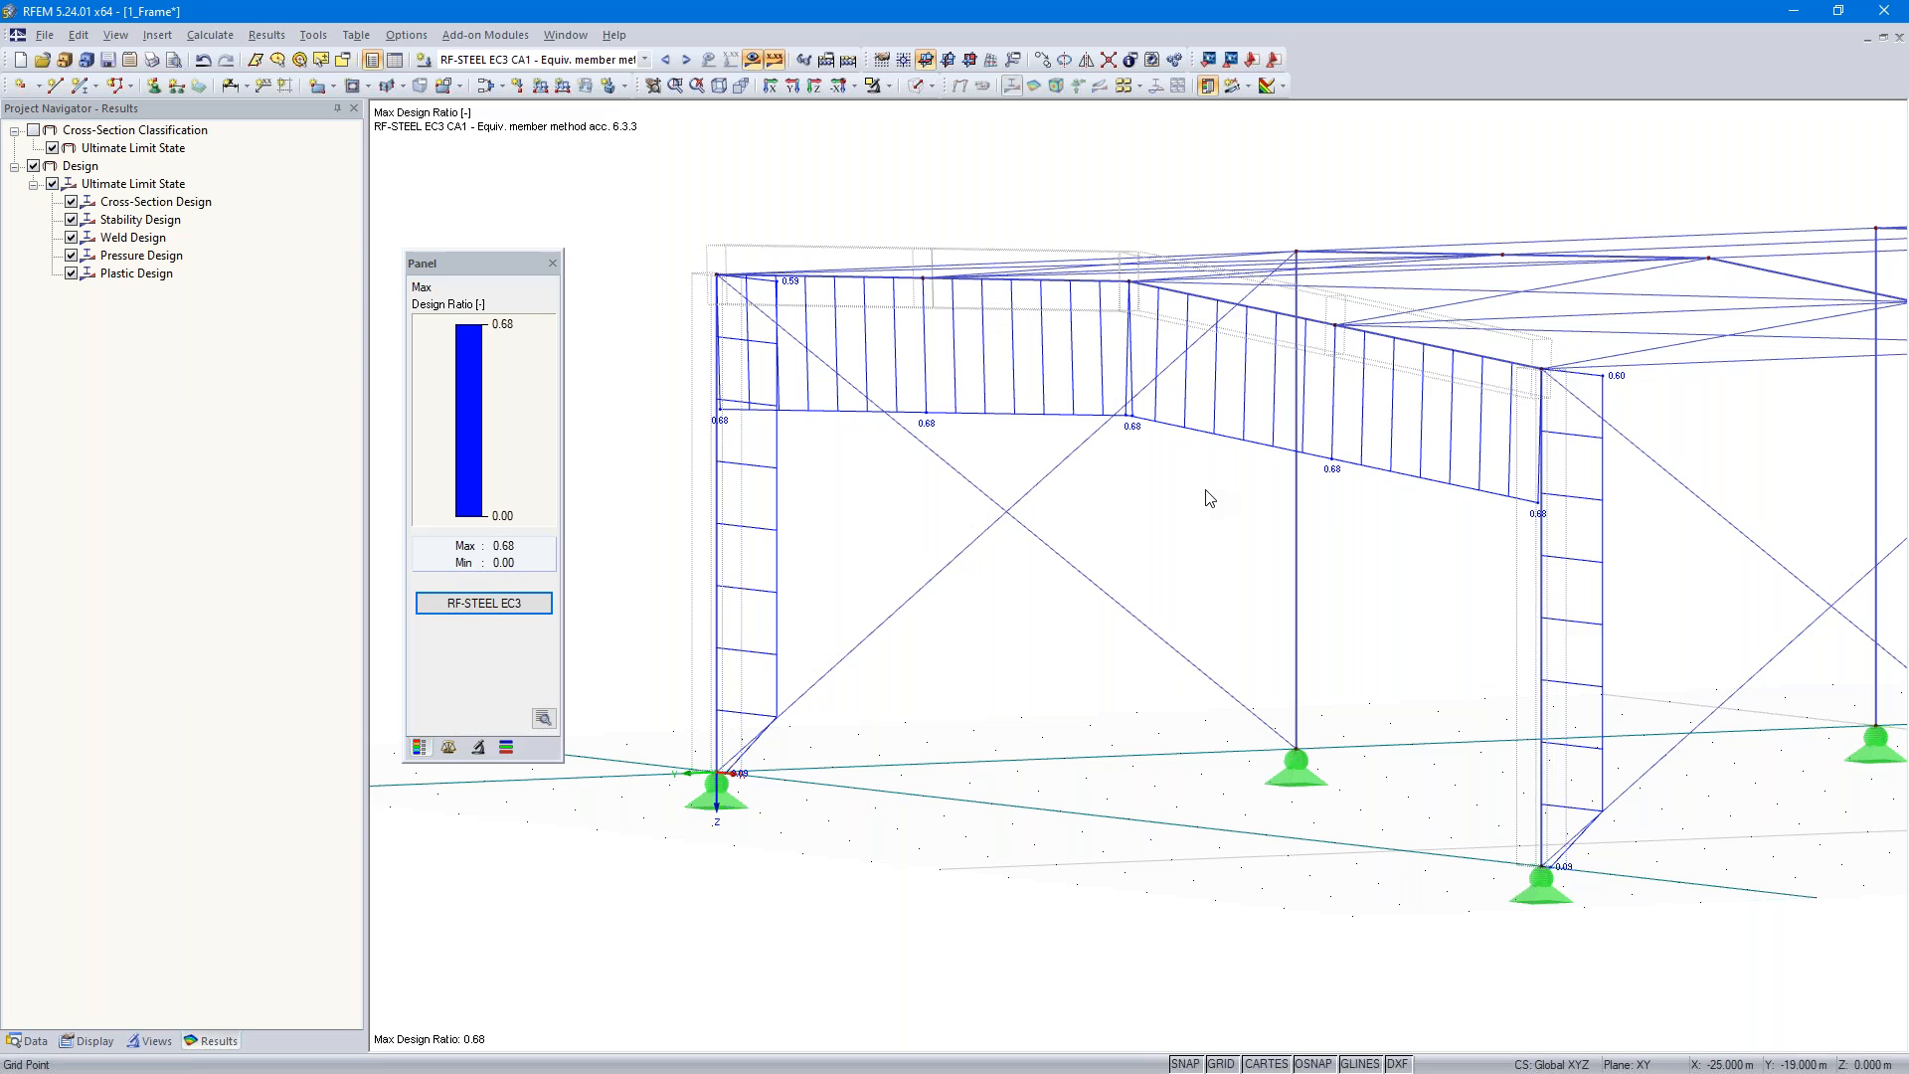
- Display the general method CA2 results and check member 1's design details by load case in RF-STEEL EC3
{"action": "left_click", "coordinate": [686, 60]}
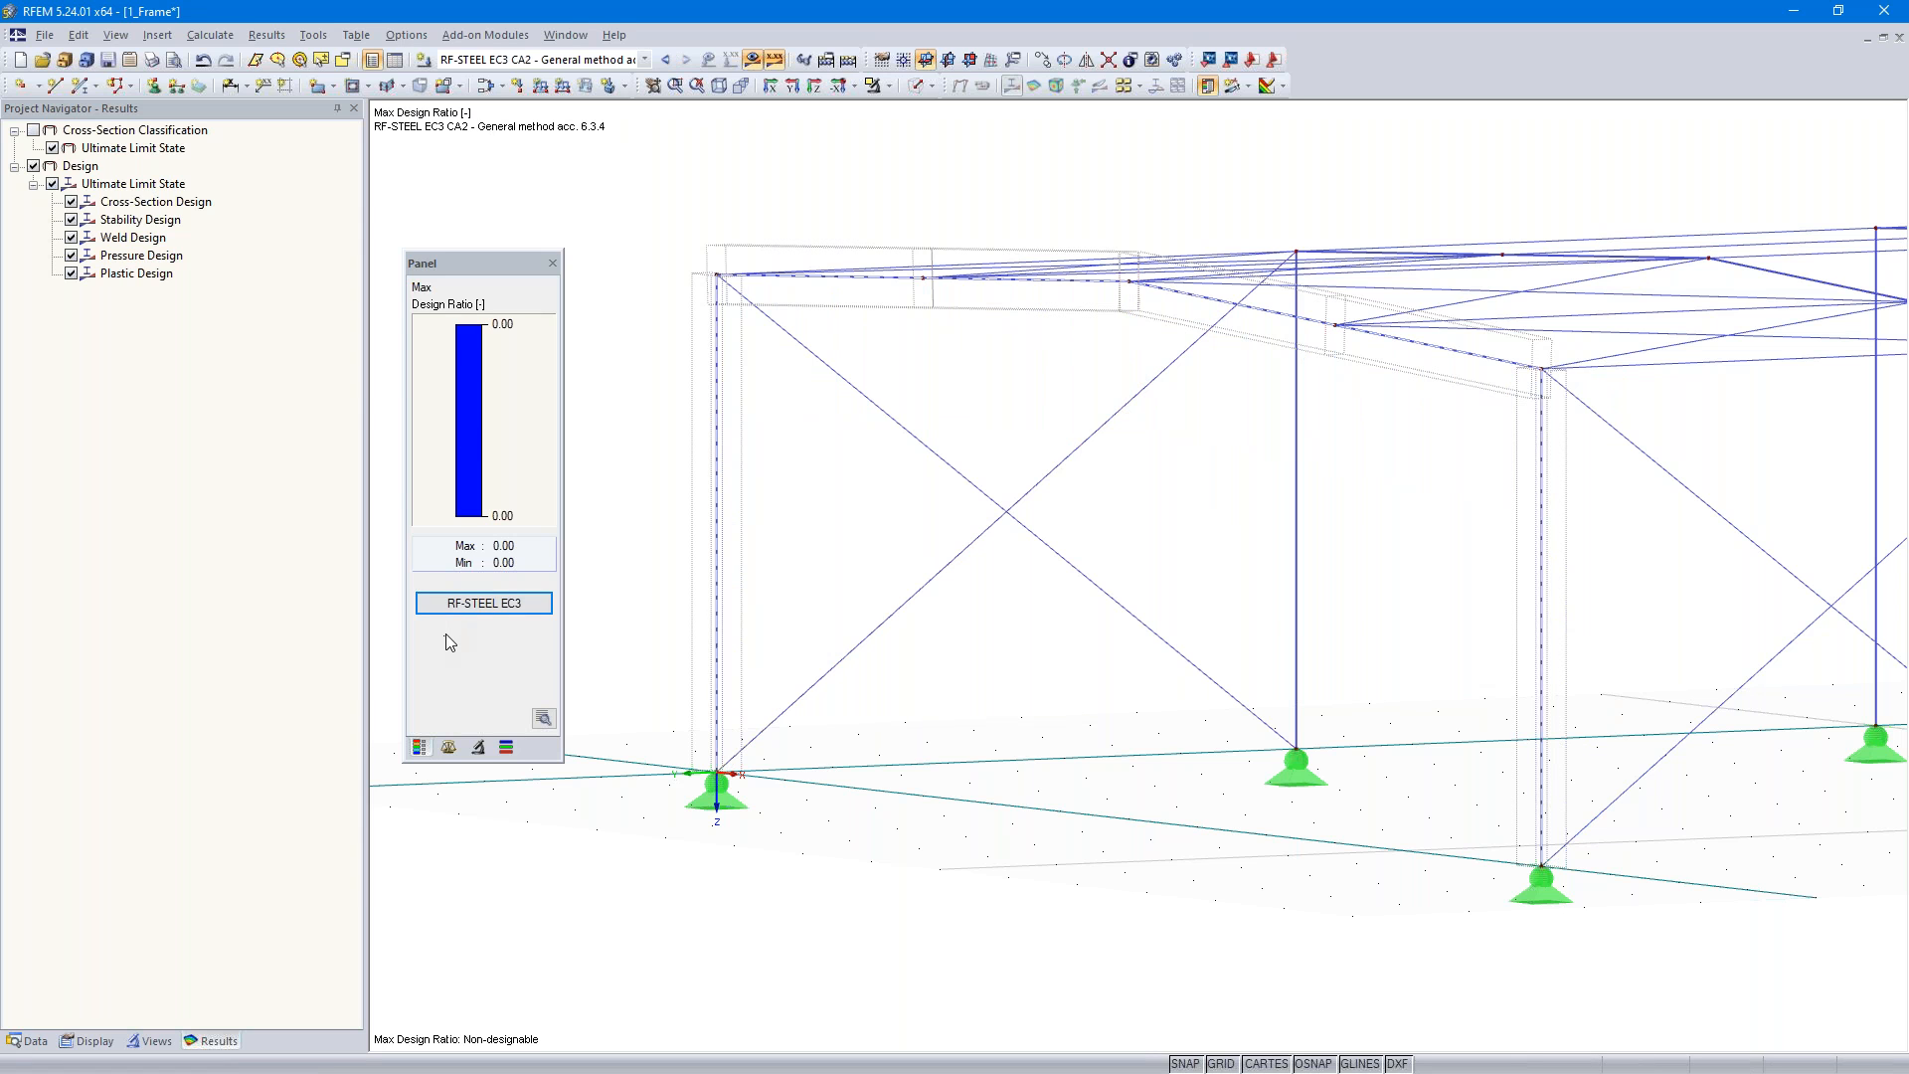
{"action": "left_click", "coordinate": [475, 608]}
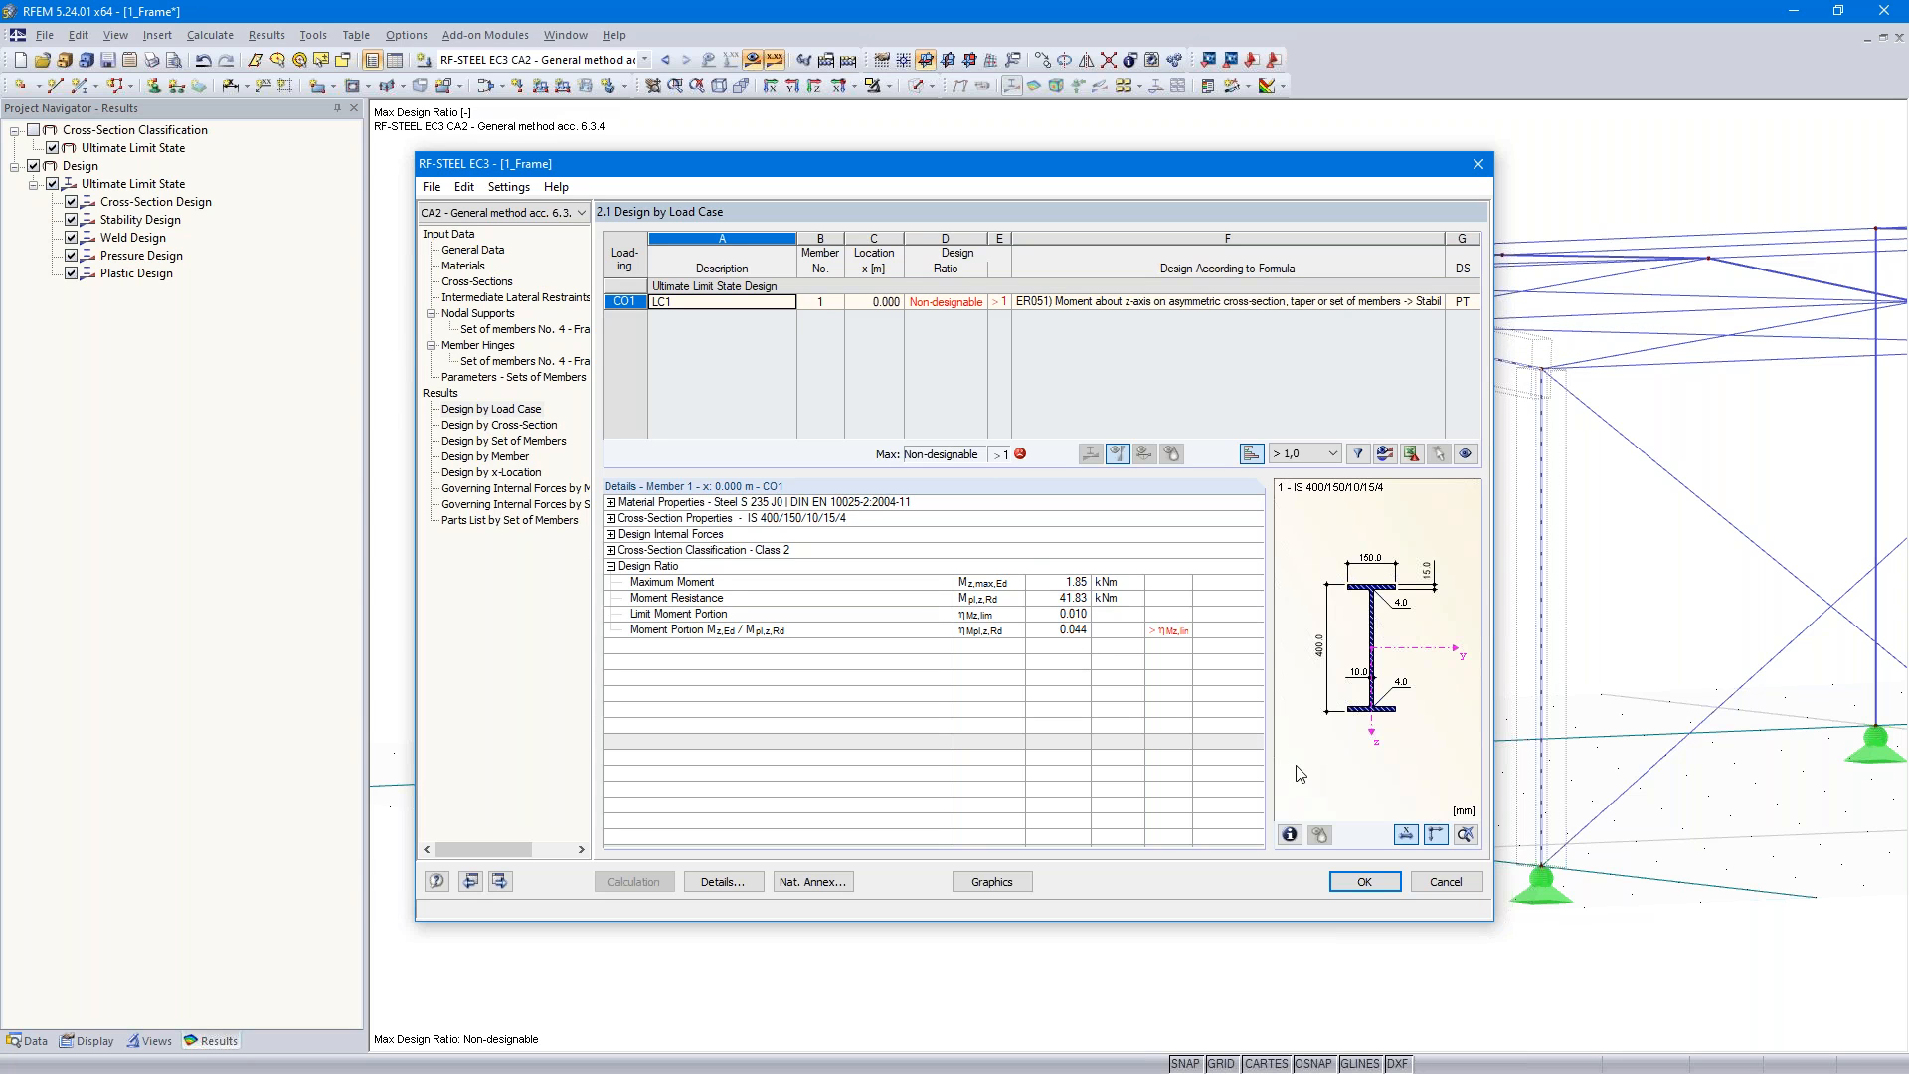
{"action": "left_click", "coordinate": [1364, 882]}
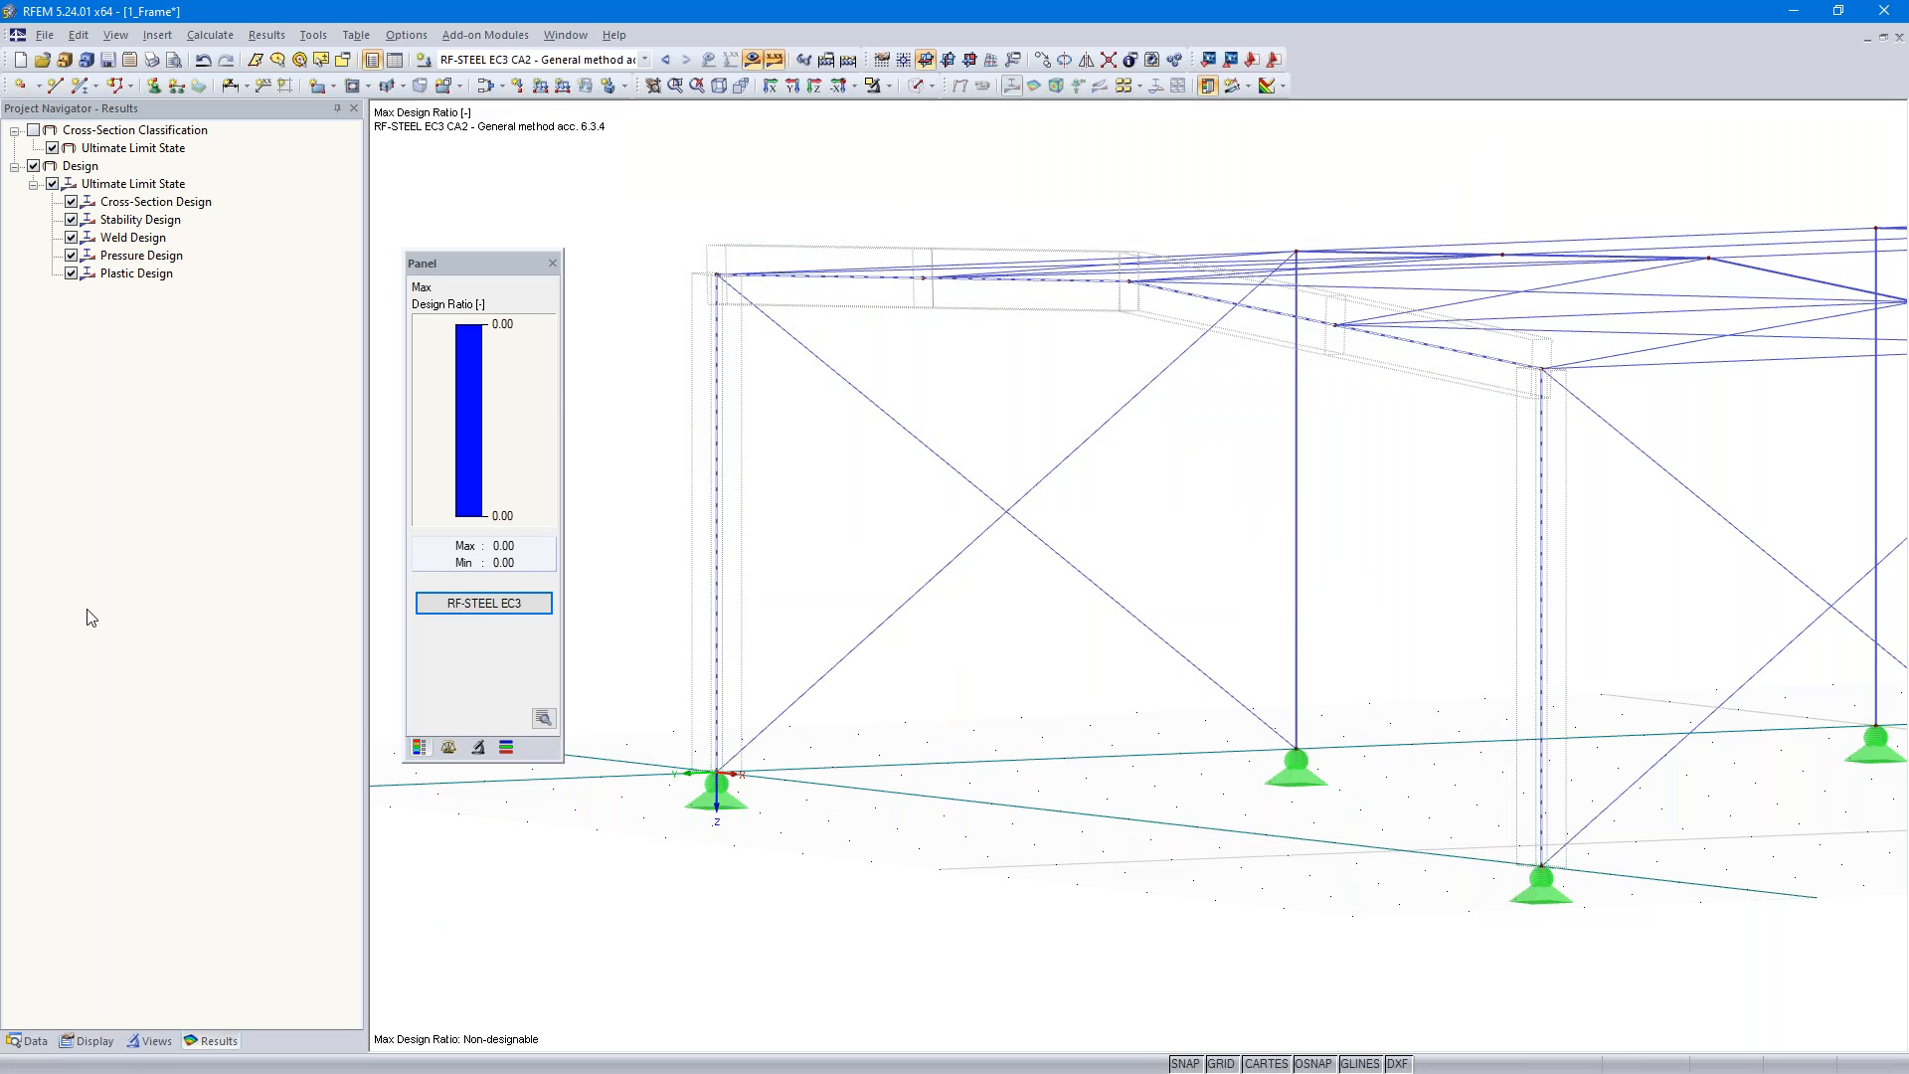
- Switch to the 2_Tapered Frame model
{"action": "left_click", "coordinate": [30, 1041]}
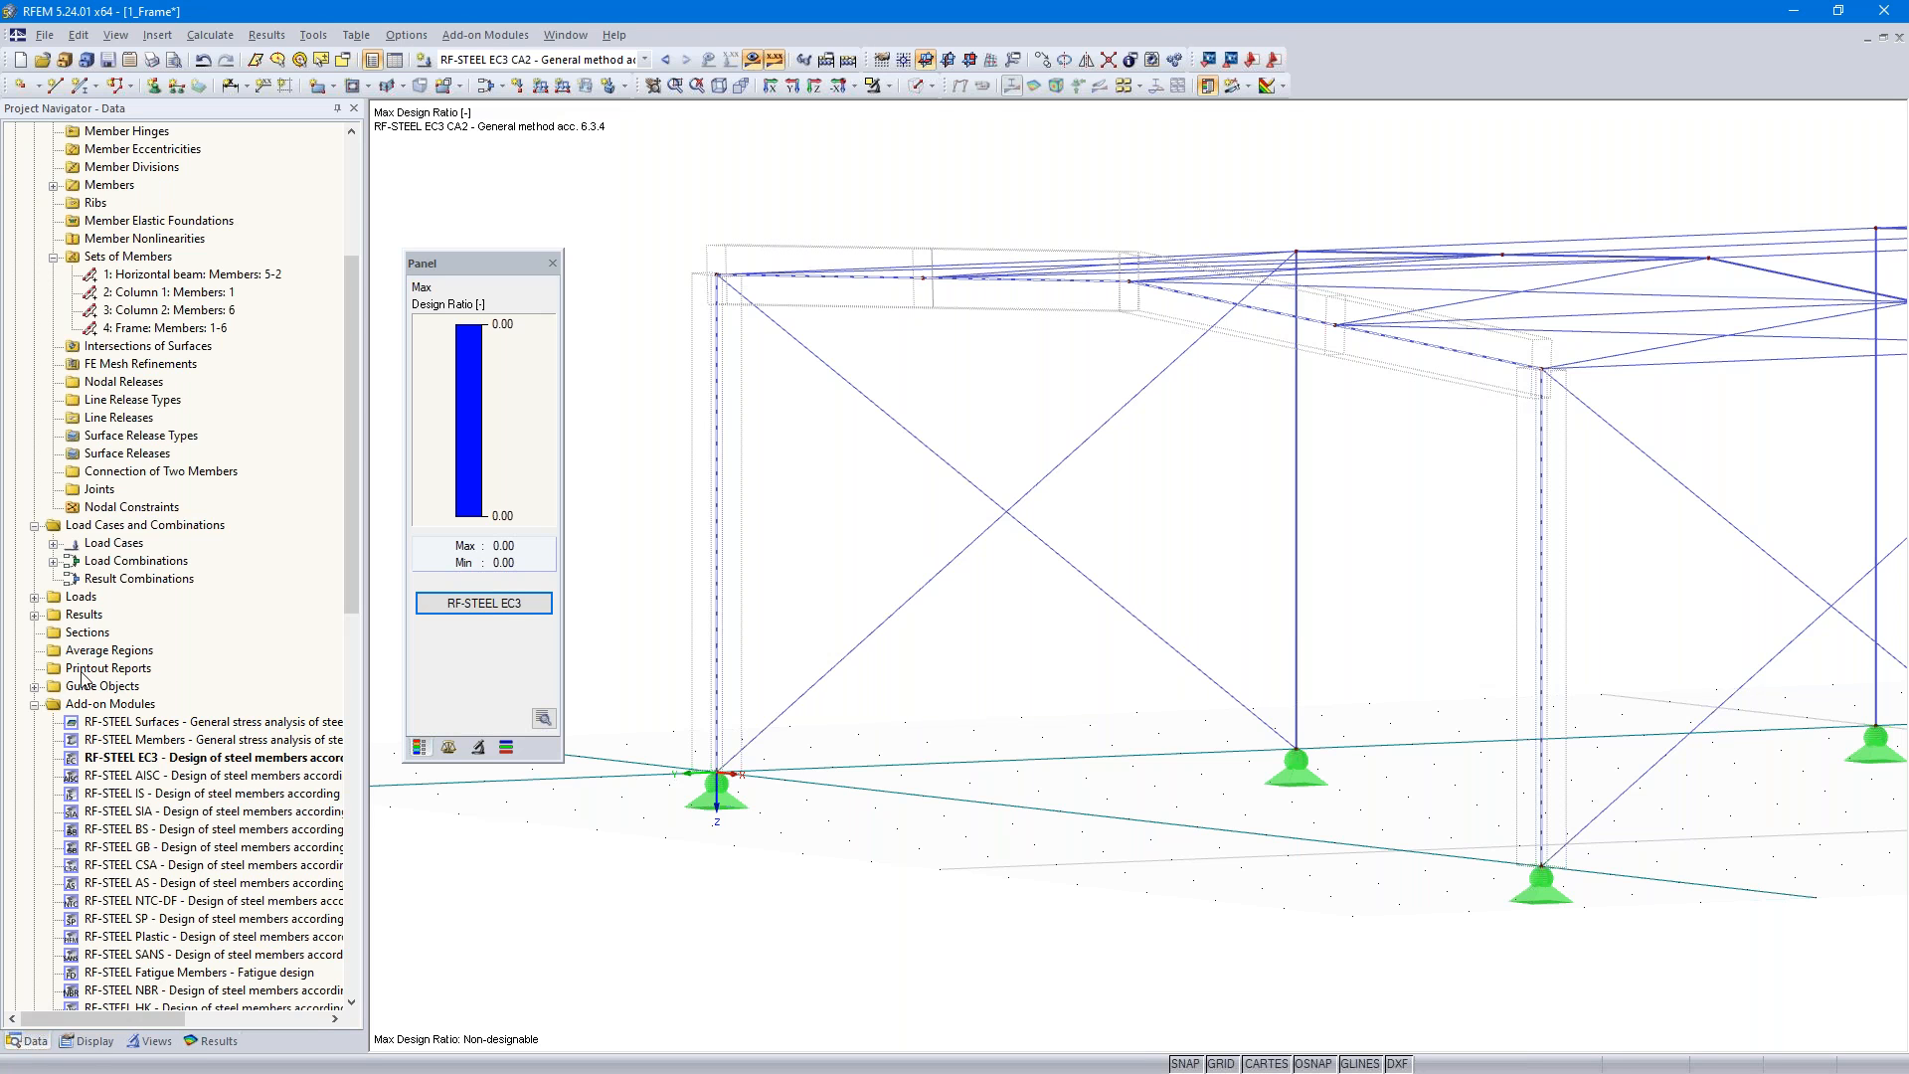
{"action": "scroll", "coordinate": [119, 336], "scroll_direction": "up", "scroll_amount": 1}
{"action": "left_click", "coordinate": [15, 149]}
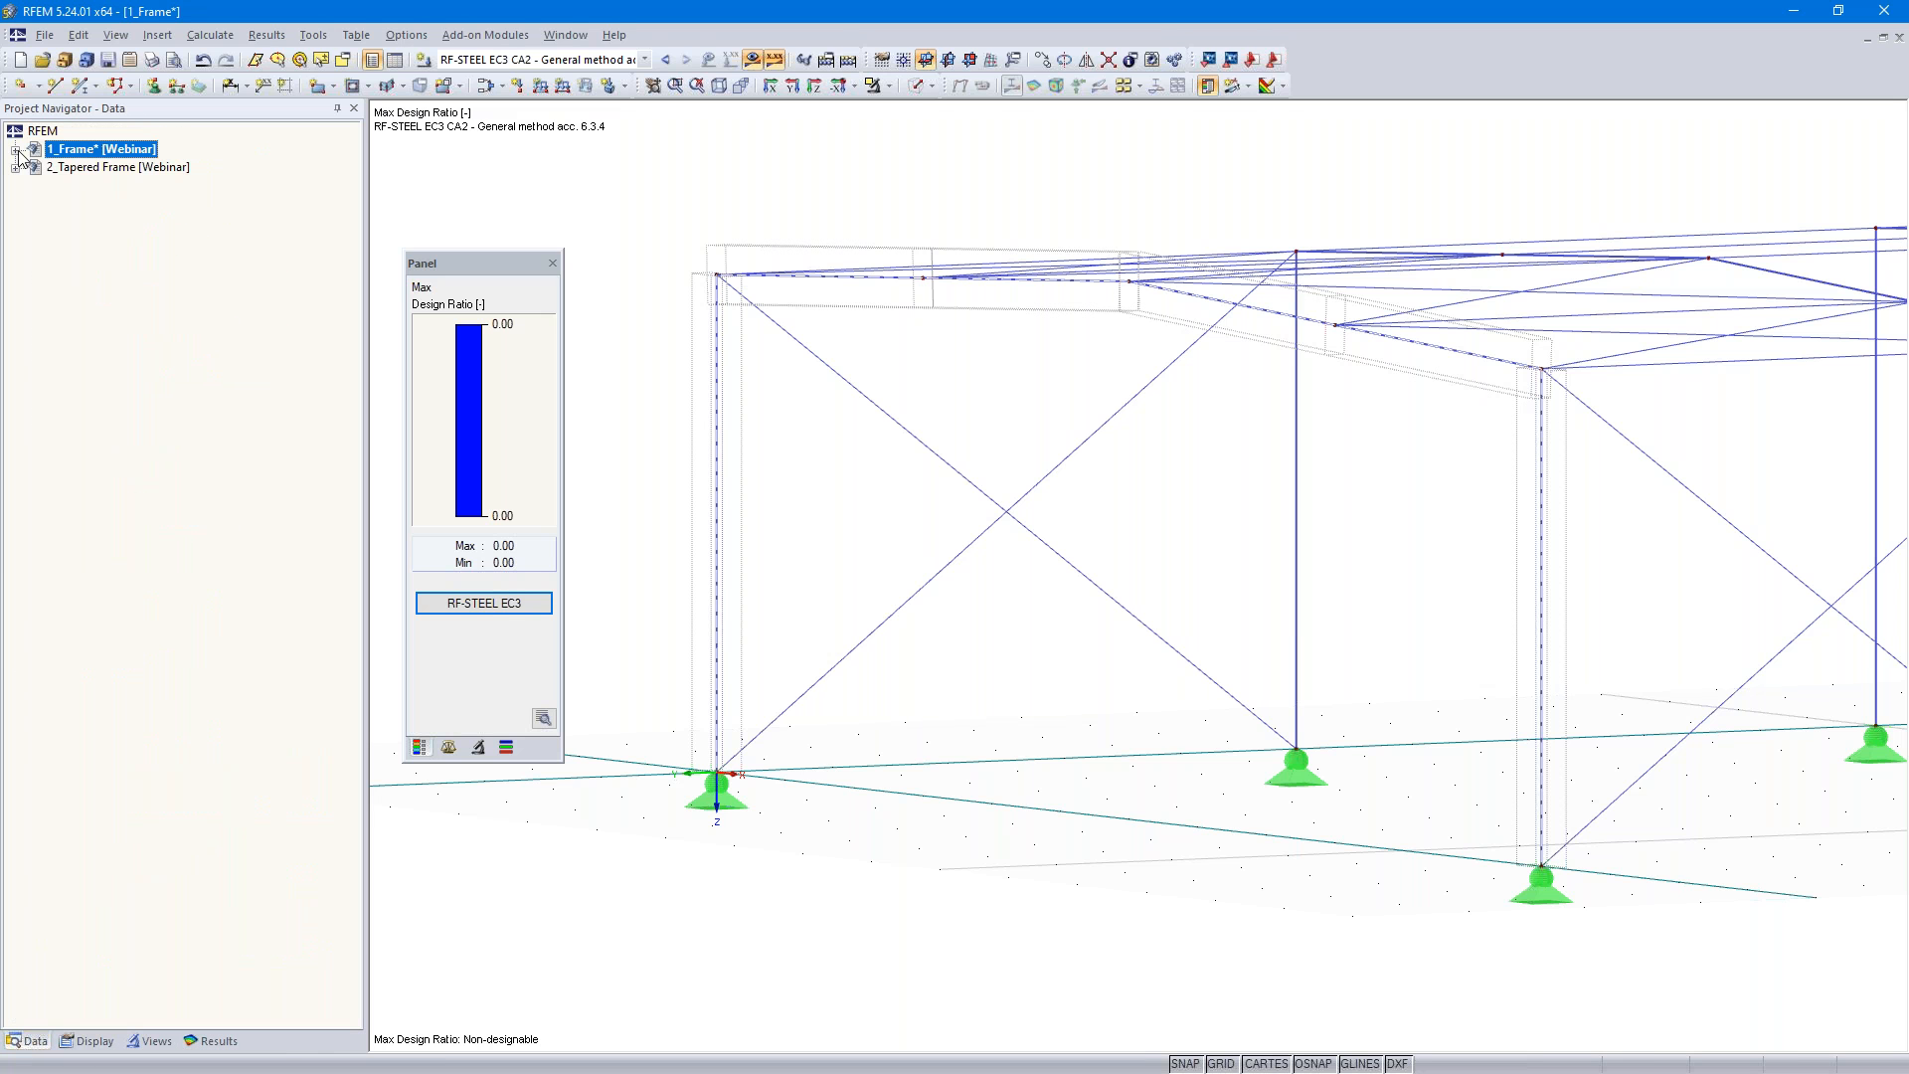
{"action": "double_click", "coordinate": [85, 169]}
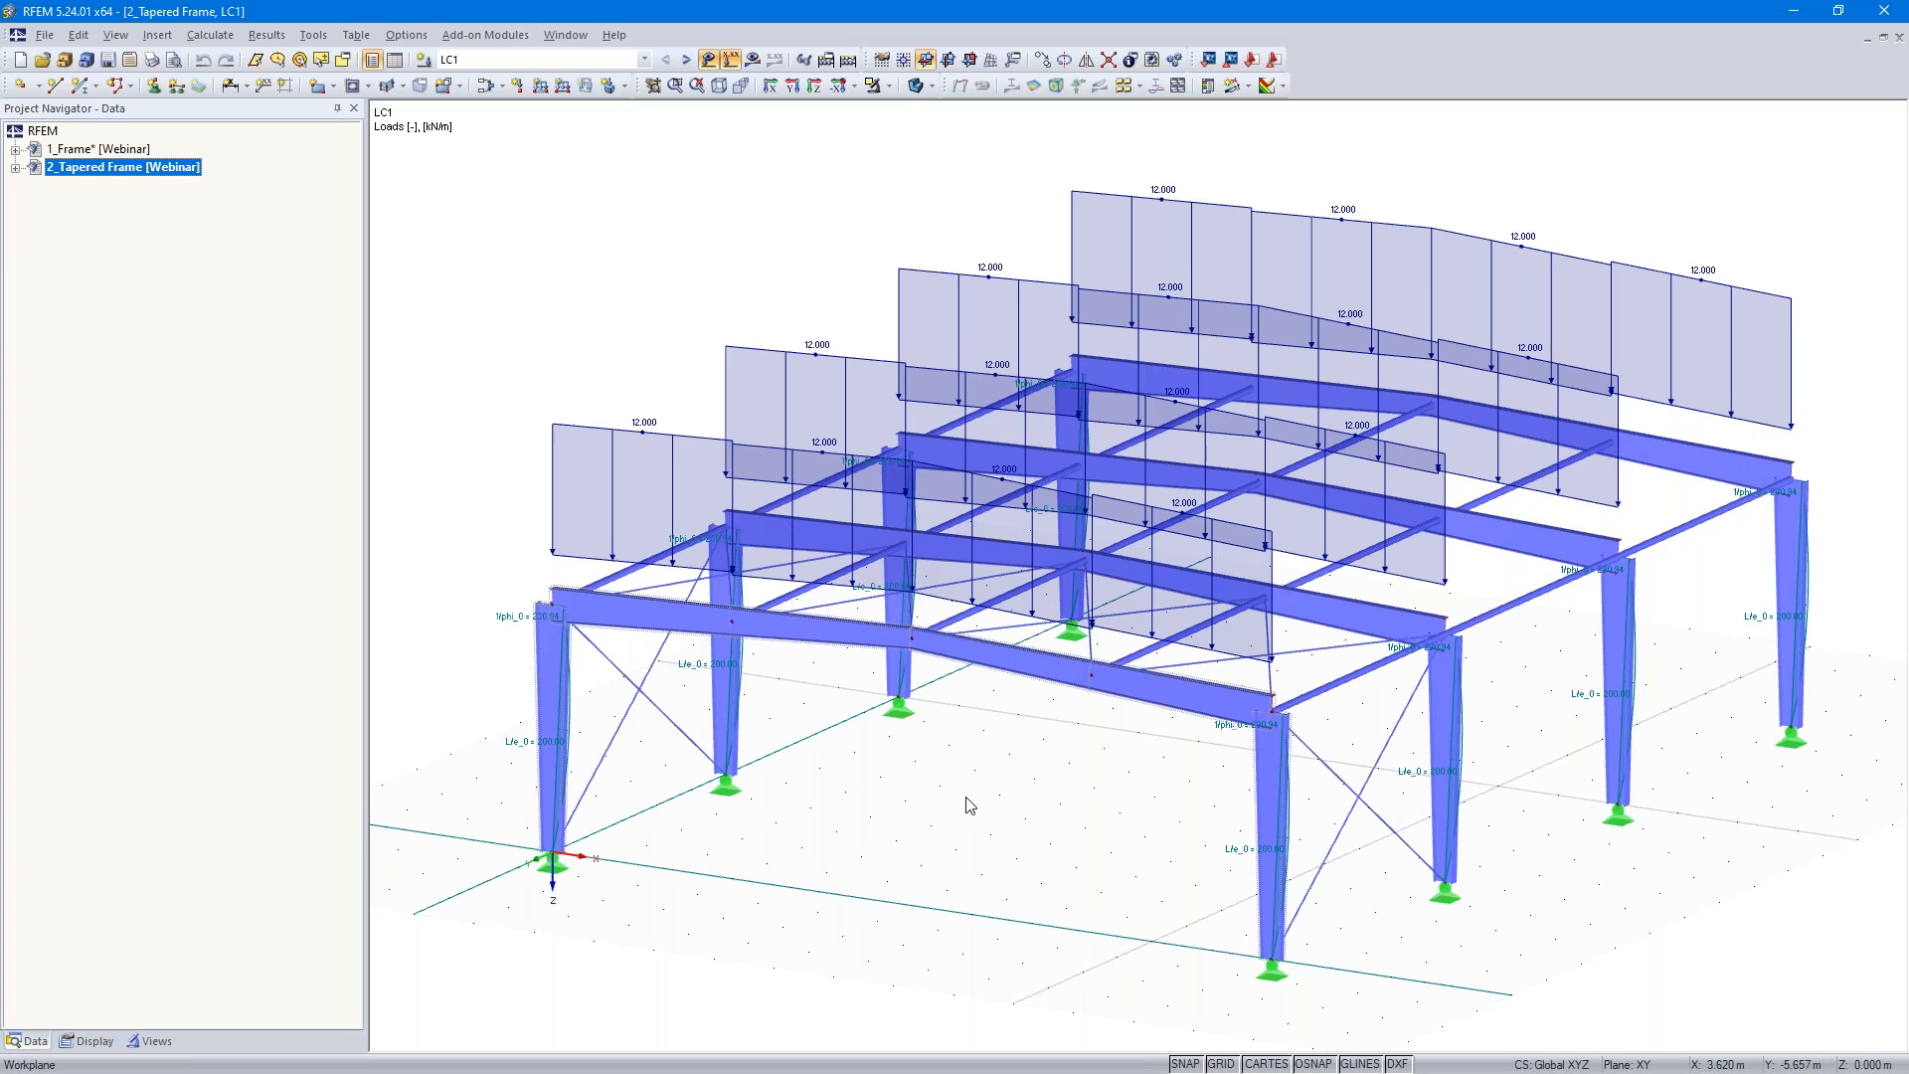
- Open RF-STEEL EC3 for the tapered frame and select CO1 for ultimate limit state design, with CEN as National Annex
{"action": "scroll", "coordinate": [969, 805], "scroll_direction": "up", "scroll_amount": 5}
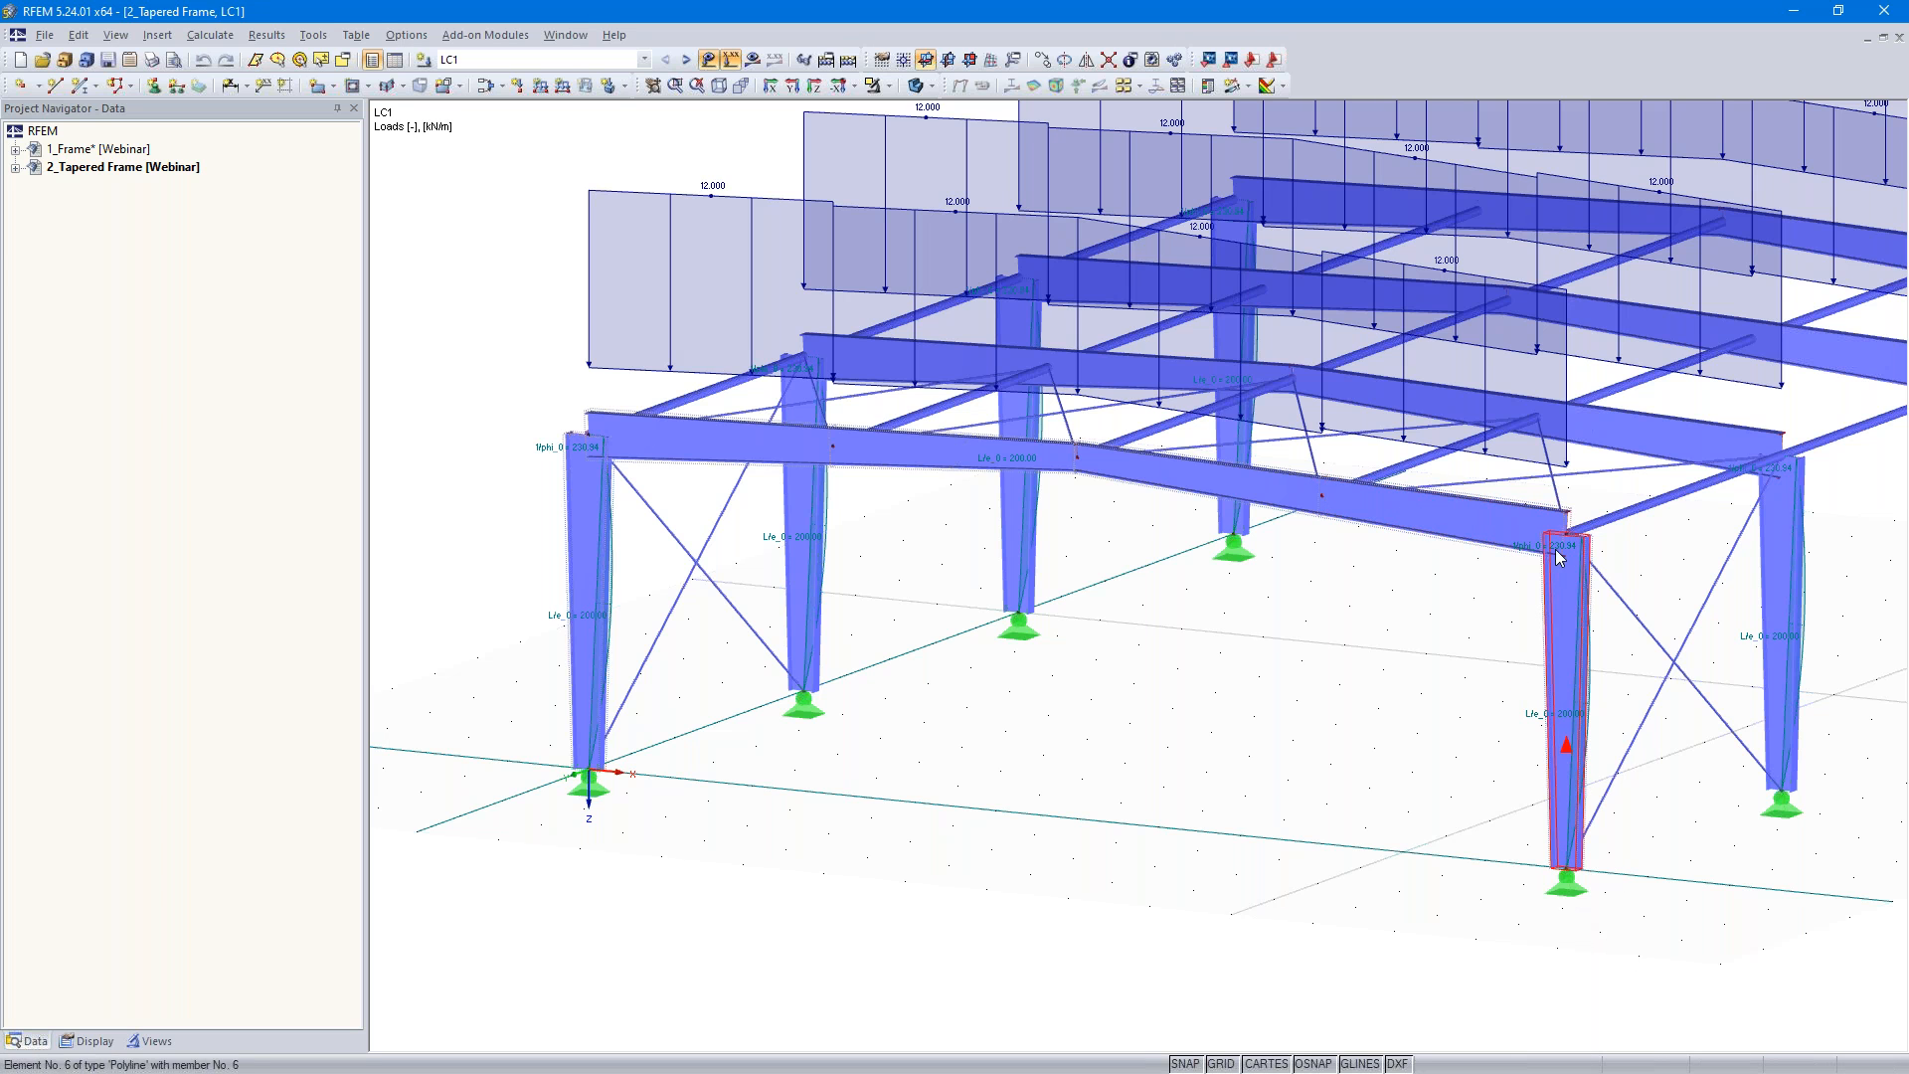
{"action": "mouse_move", "coordinate": [1572, 545]}
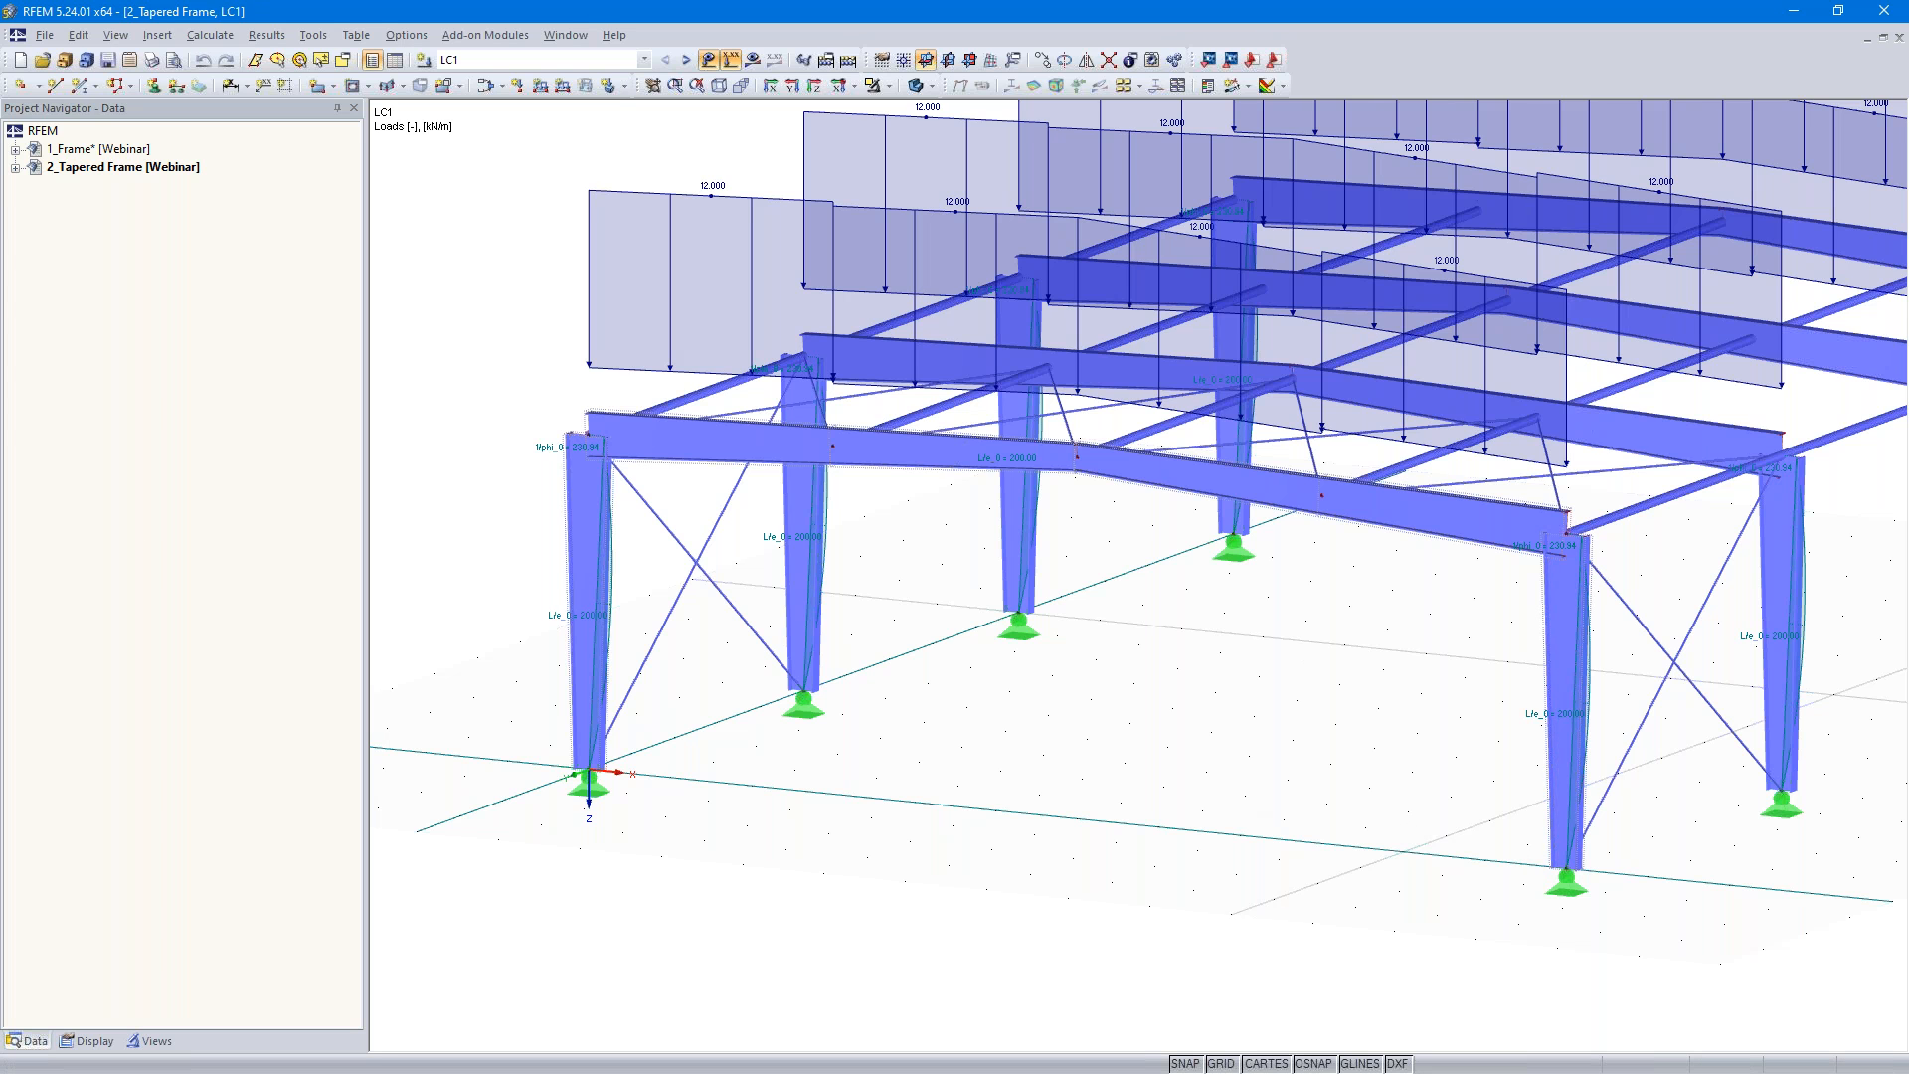
{"action": "left_click", "coordinate": [15, 168]}
{"action": "middle_click_drag", "start_coordinate": [1406, 696], "coordinate": [1351, 744], "text": "ctrl"}
{"action": "scroll", "coordinate": [1351, 748], "scroll_direction": "down", "scroll_amount": 1}
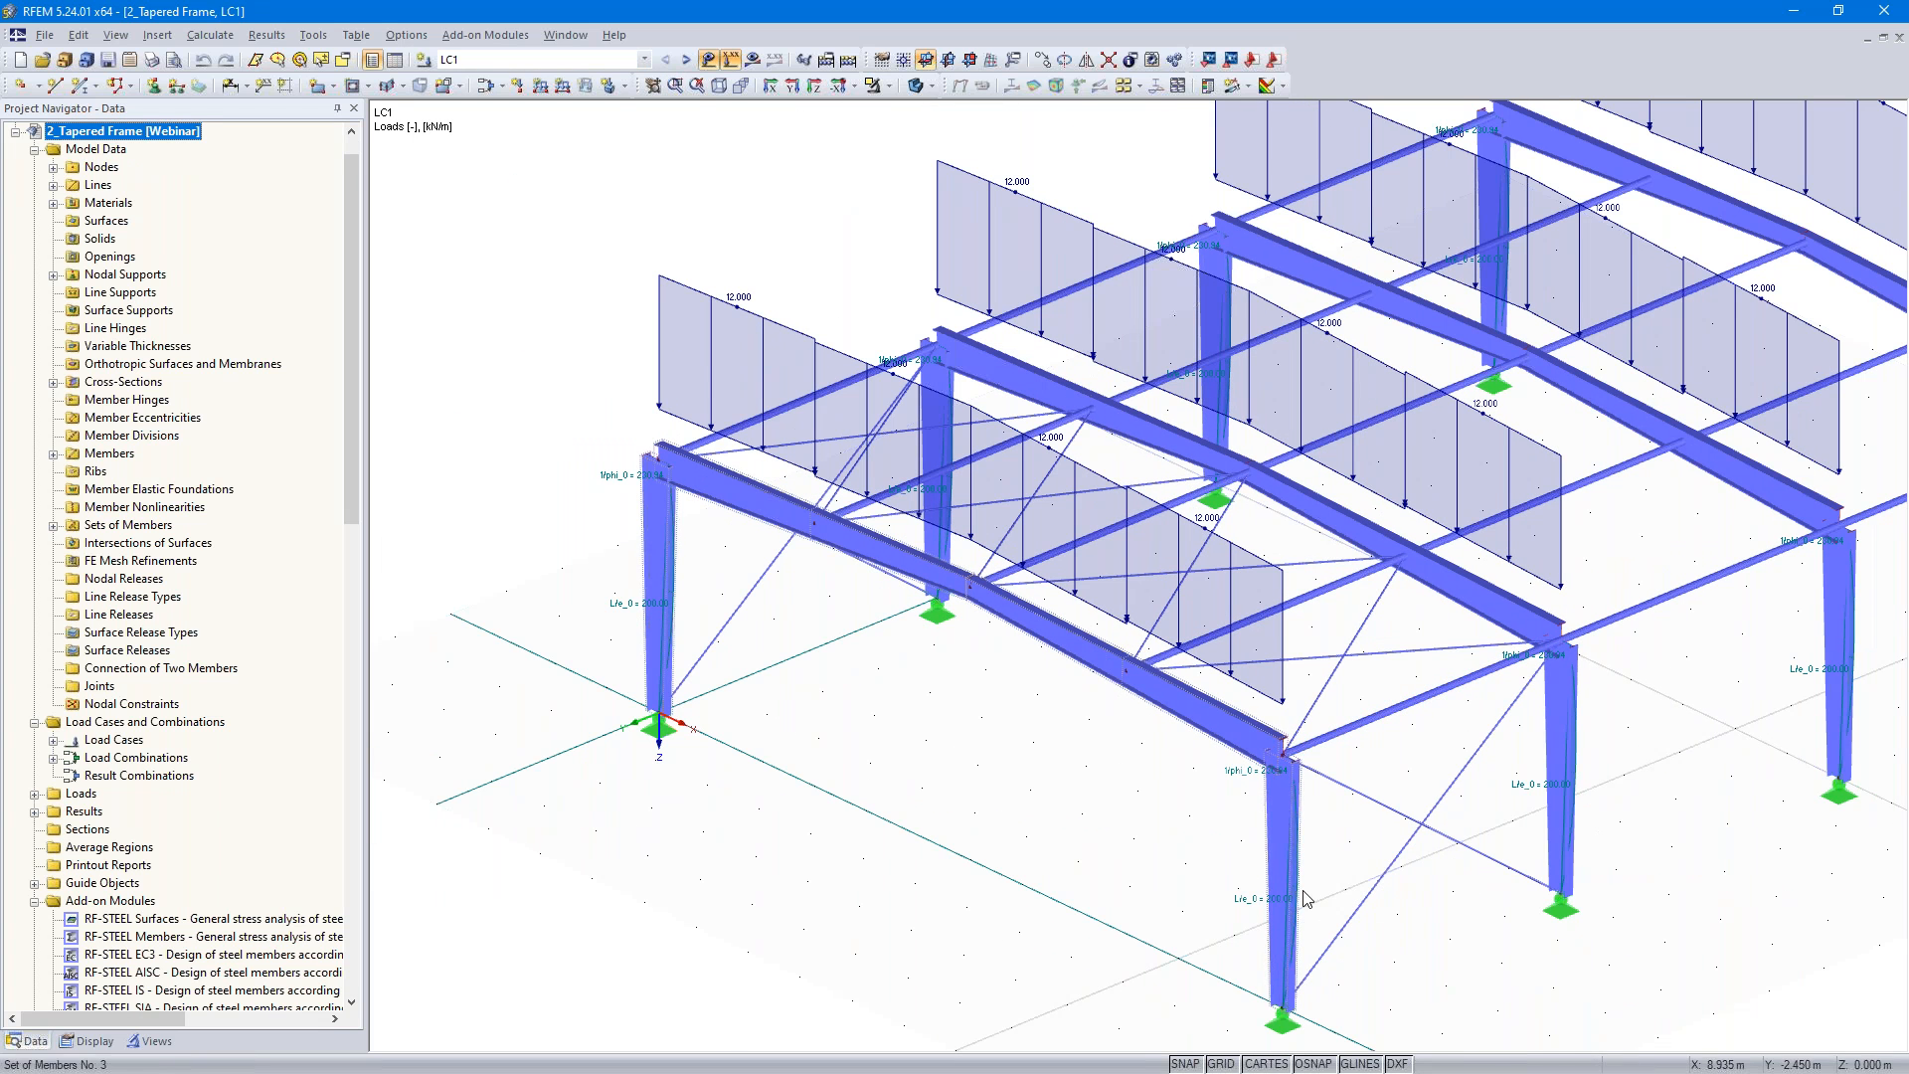
{"action": "middle_click_drag", "start_coordinate": [927, 786], "coordinate": [824, 803]}
{"action": "scroll", "coordinate": [833, 809], "scroll_direction": "down", "scroll_amount": 2}
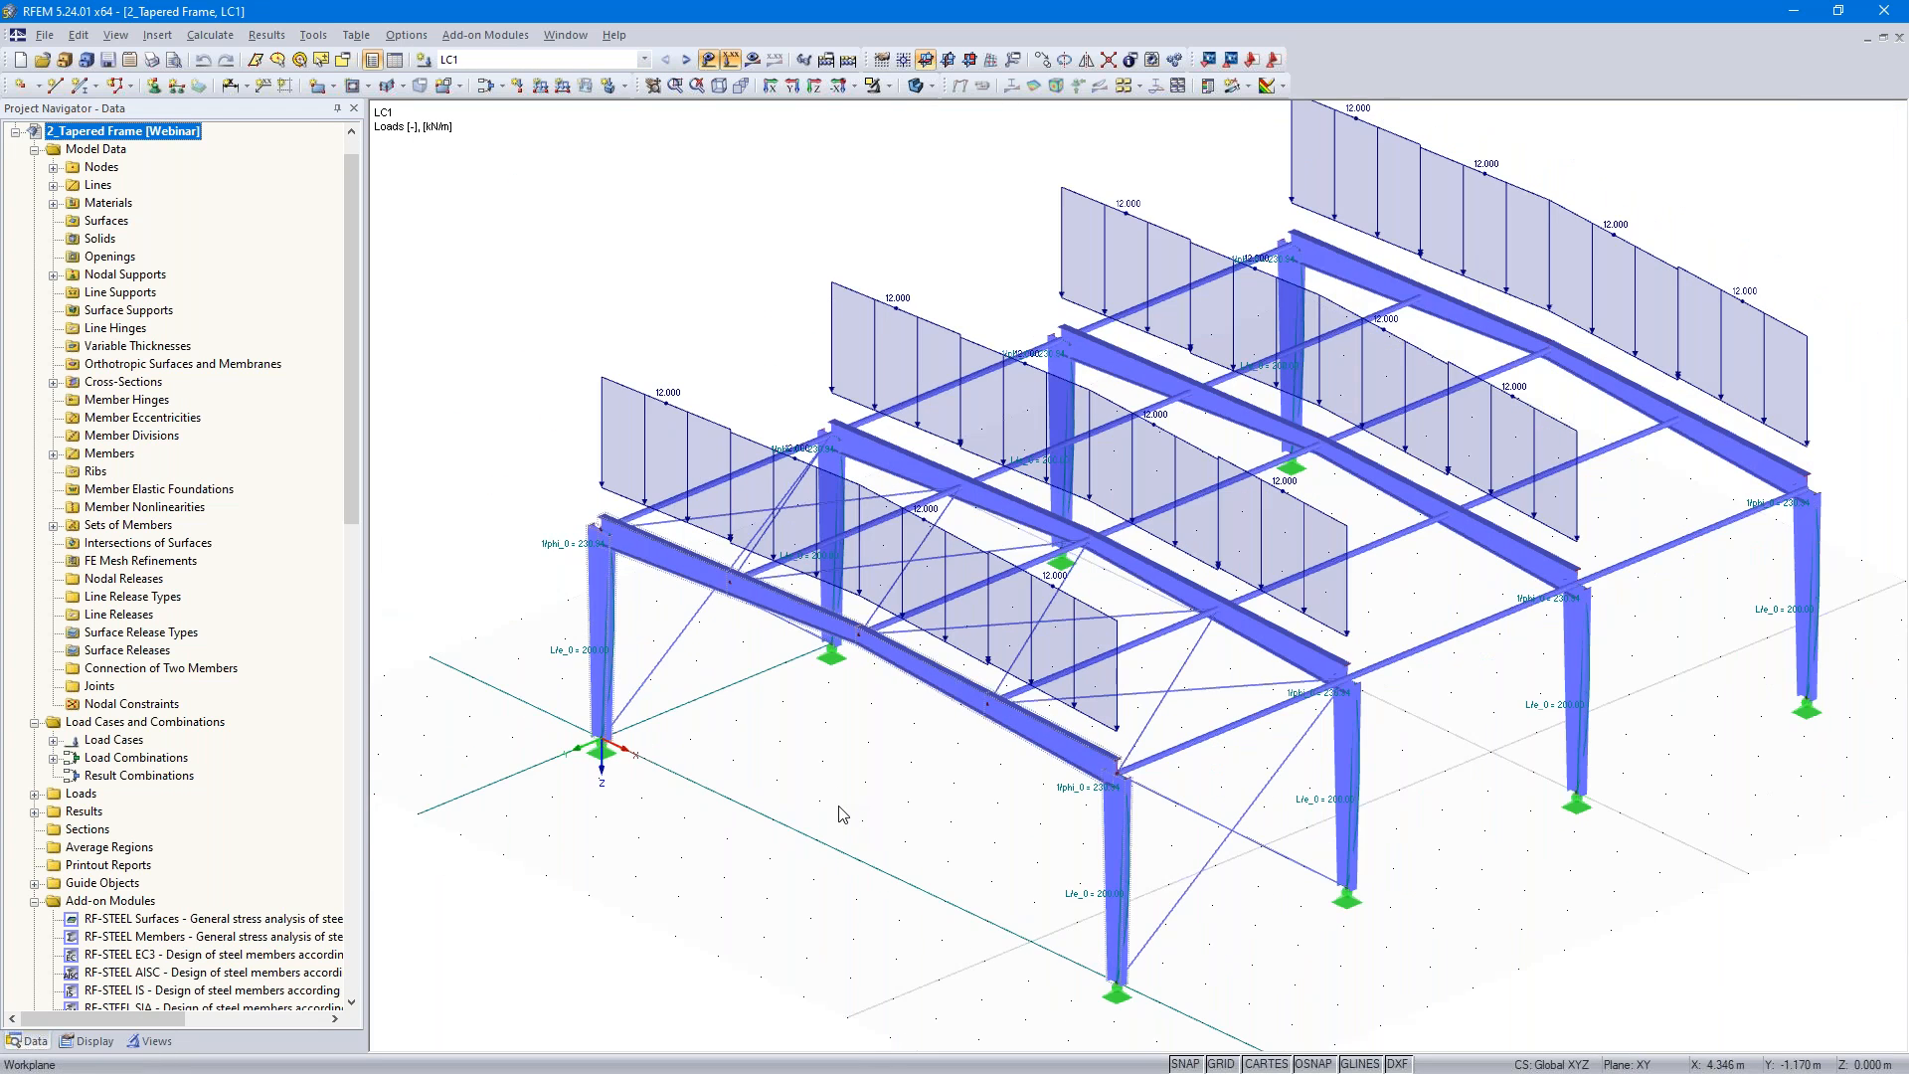
{"action": "double_click", "coordinate": [226, 956]}
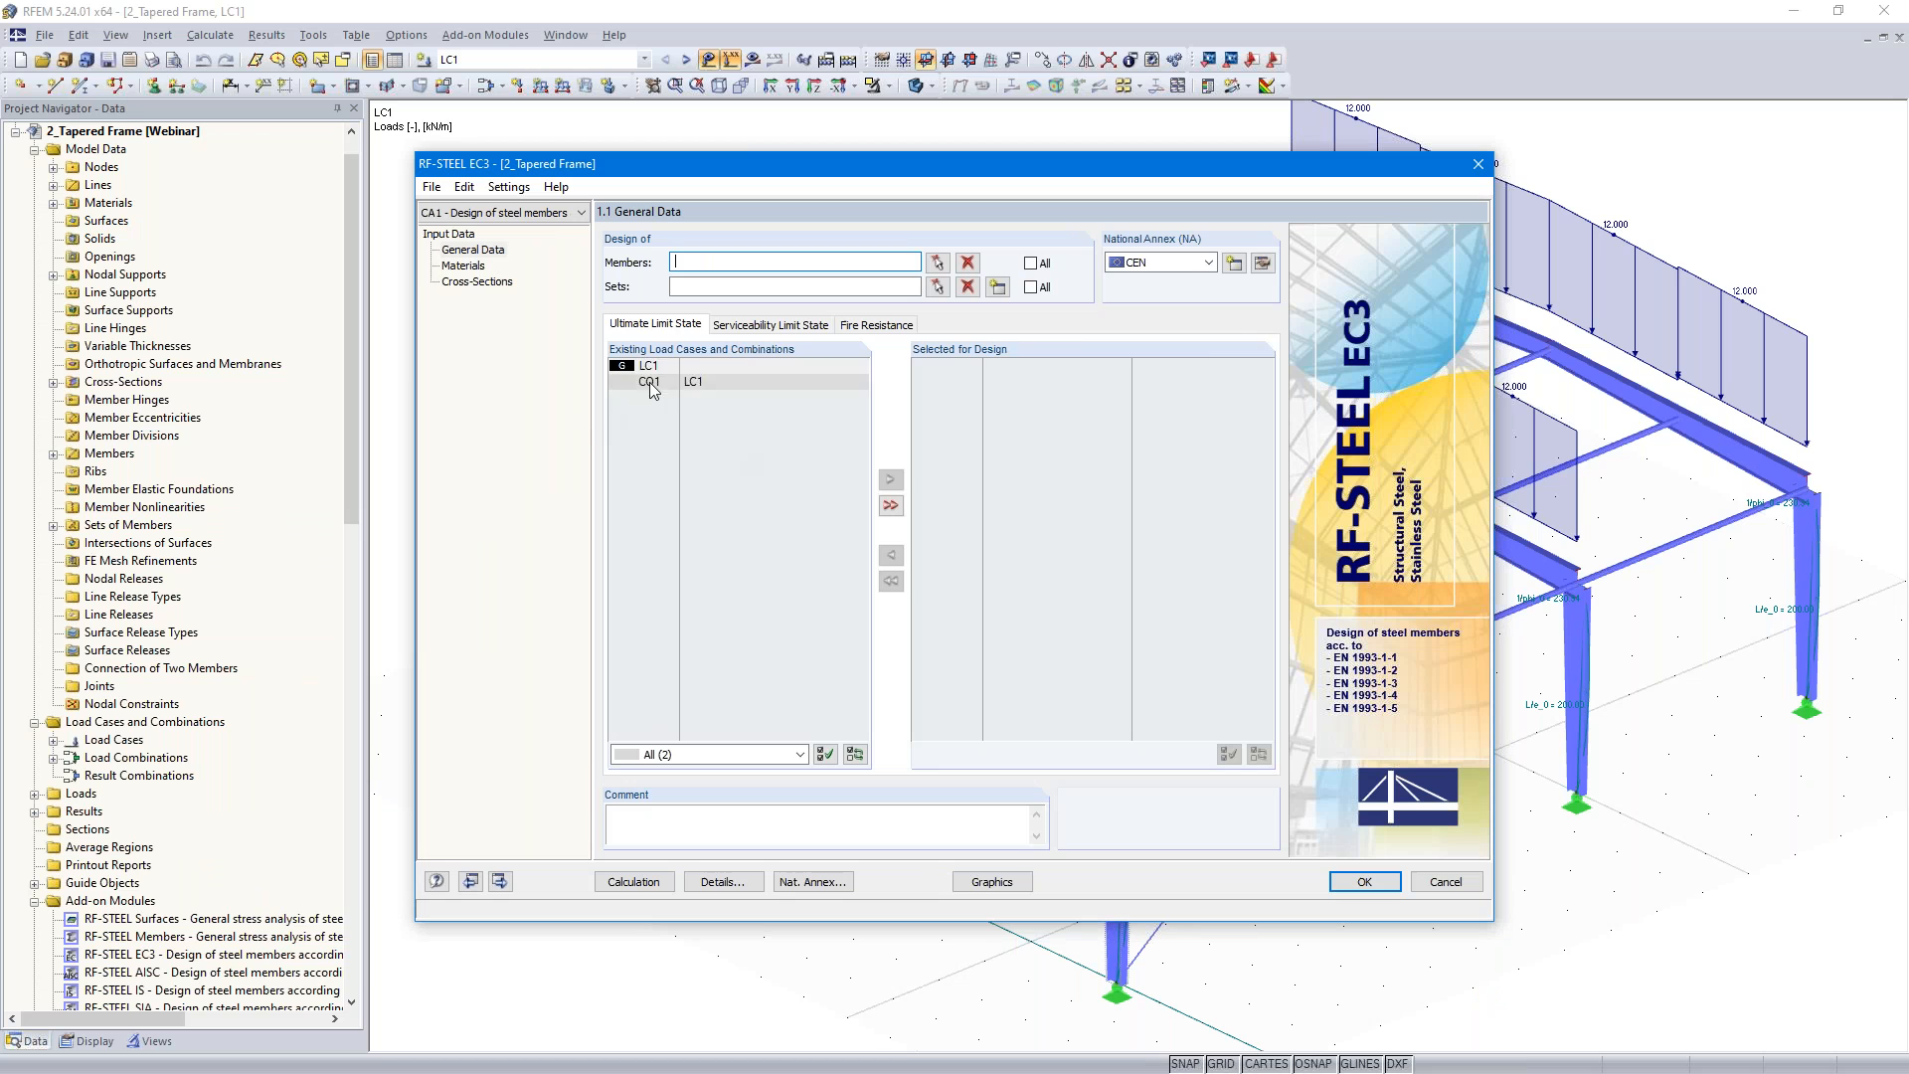
{"action": "double_click", "coordinate": [650, 384]}
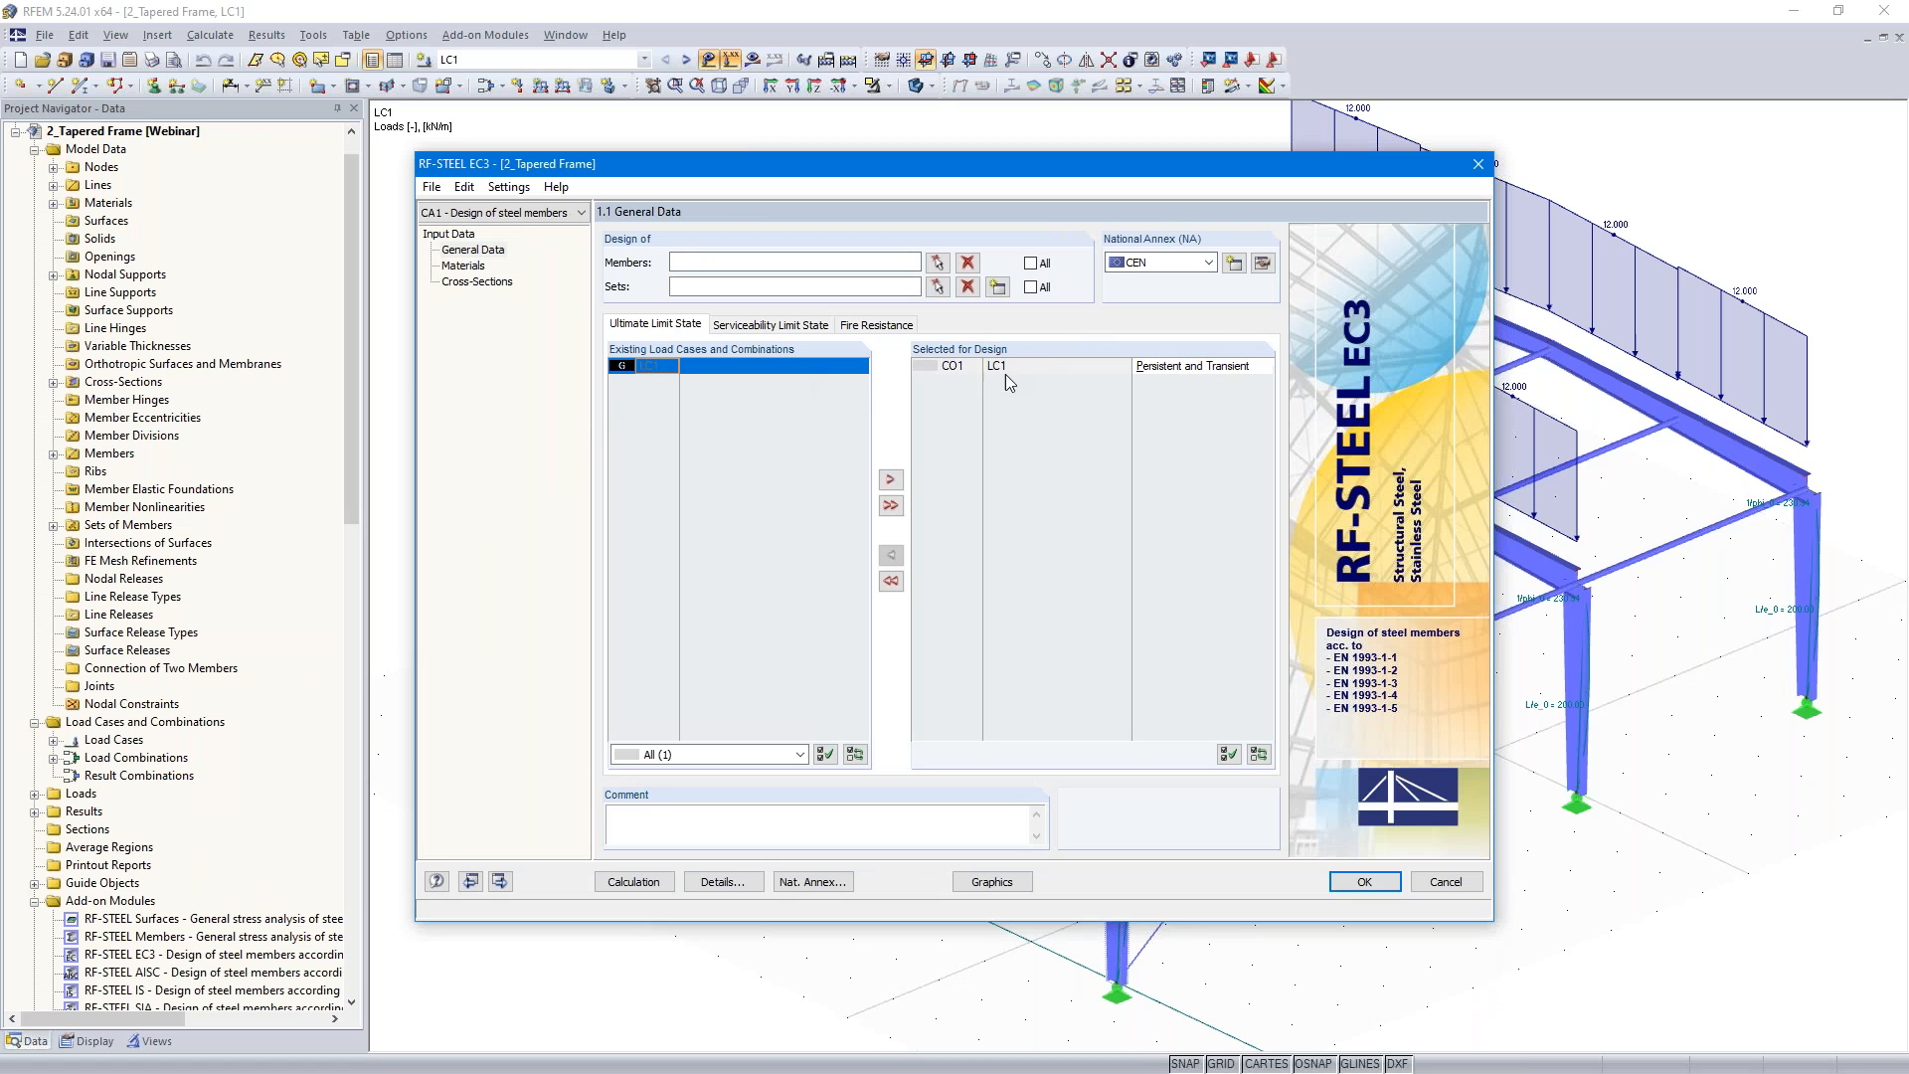
{"action": "left_click", "coordinate": [1209, 262]}
{"action": "left_click", "coordinate": [1153, 281]}
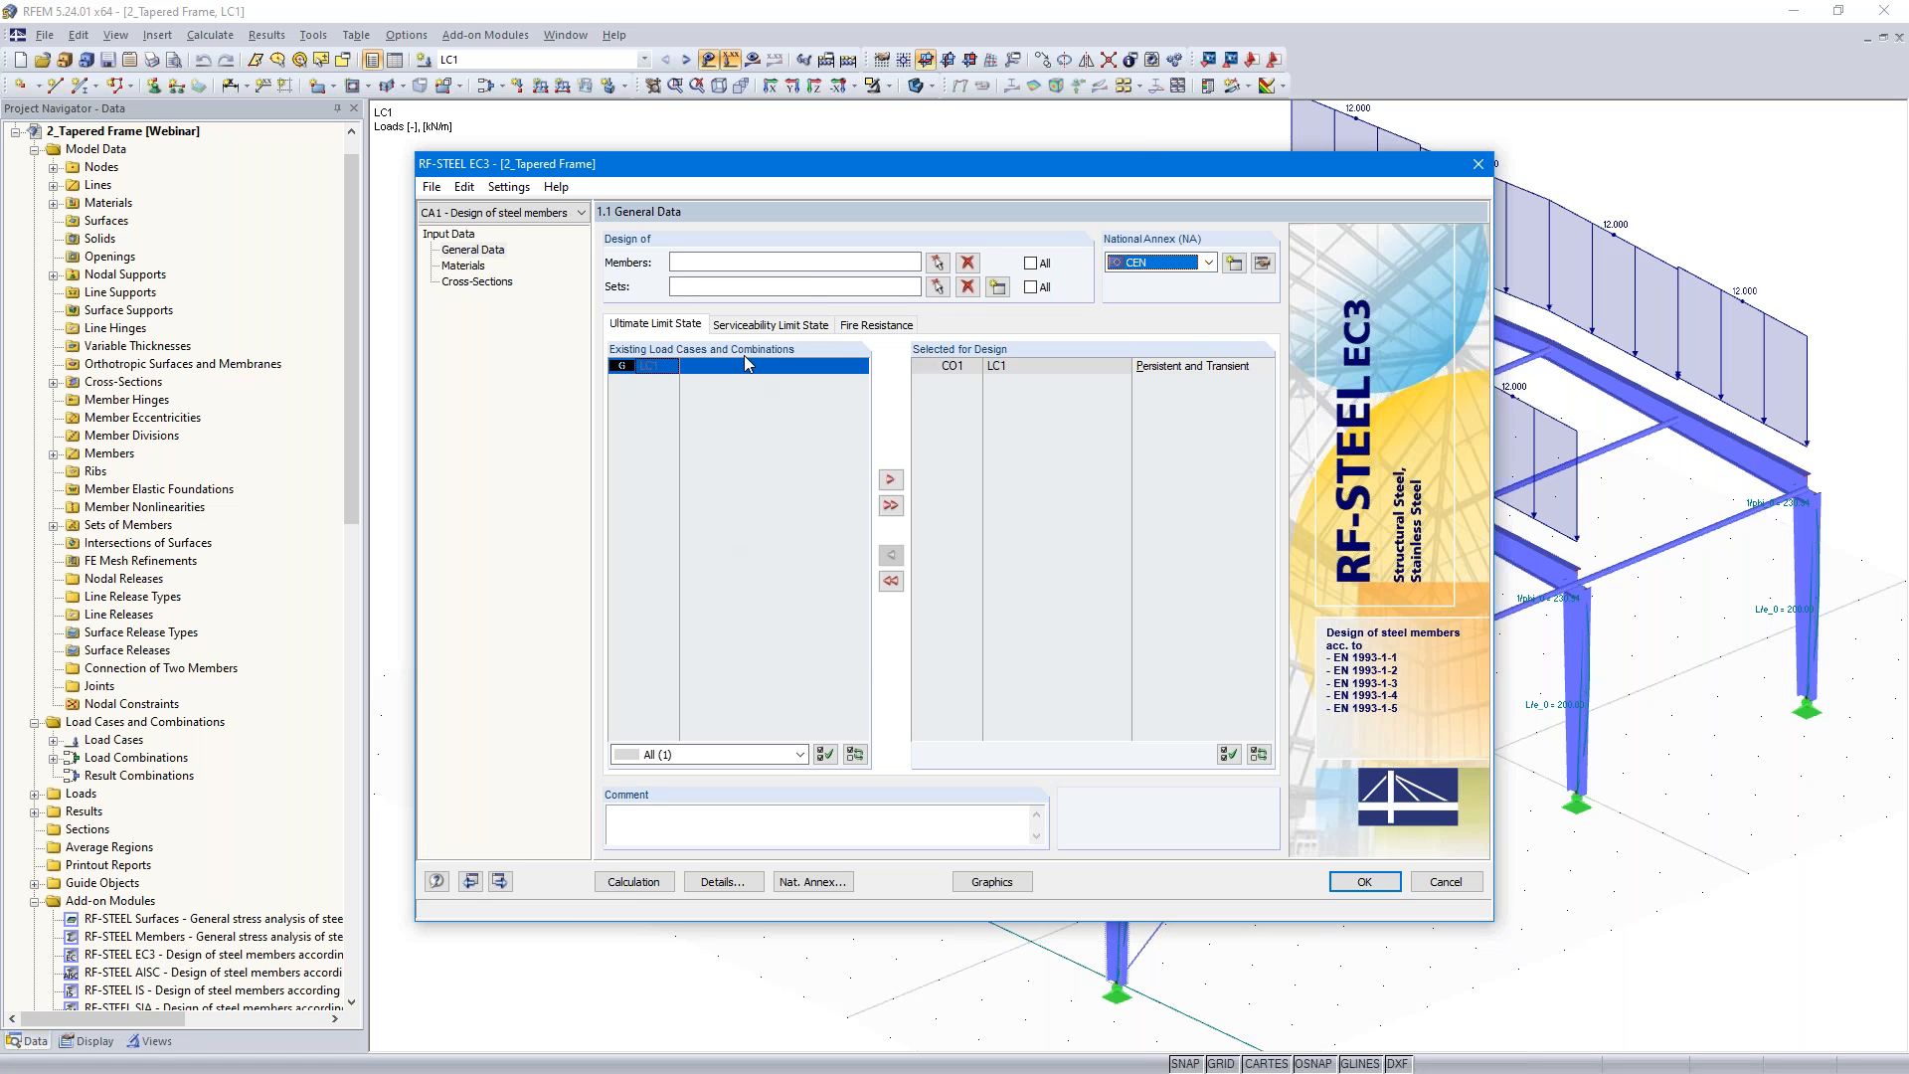
{"action": "left_click", "coordinate": [938, 287]}
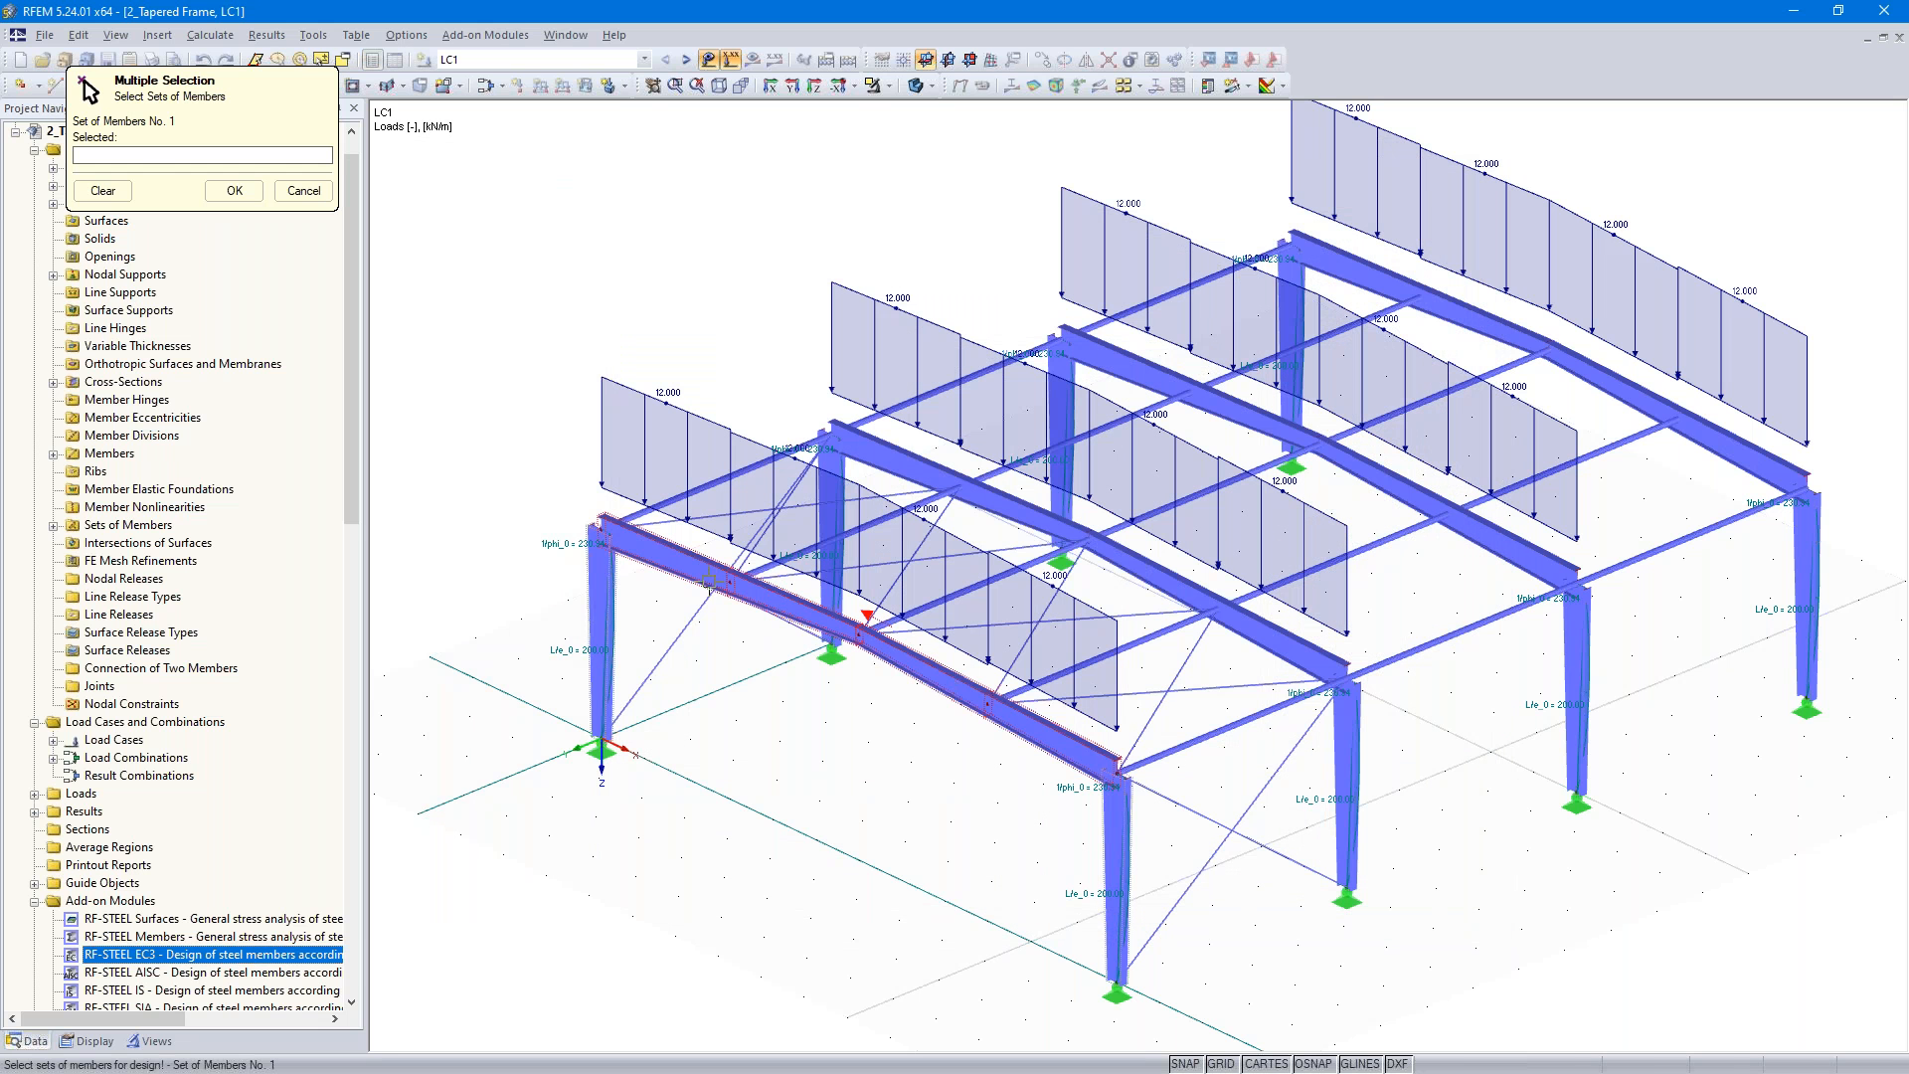
{"action": "left_click", "coordinate": [708, 581]}
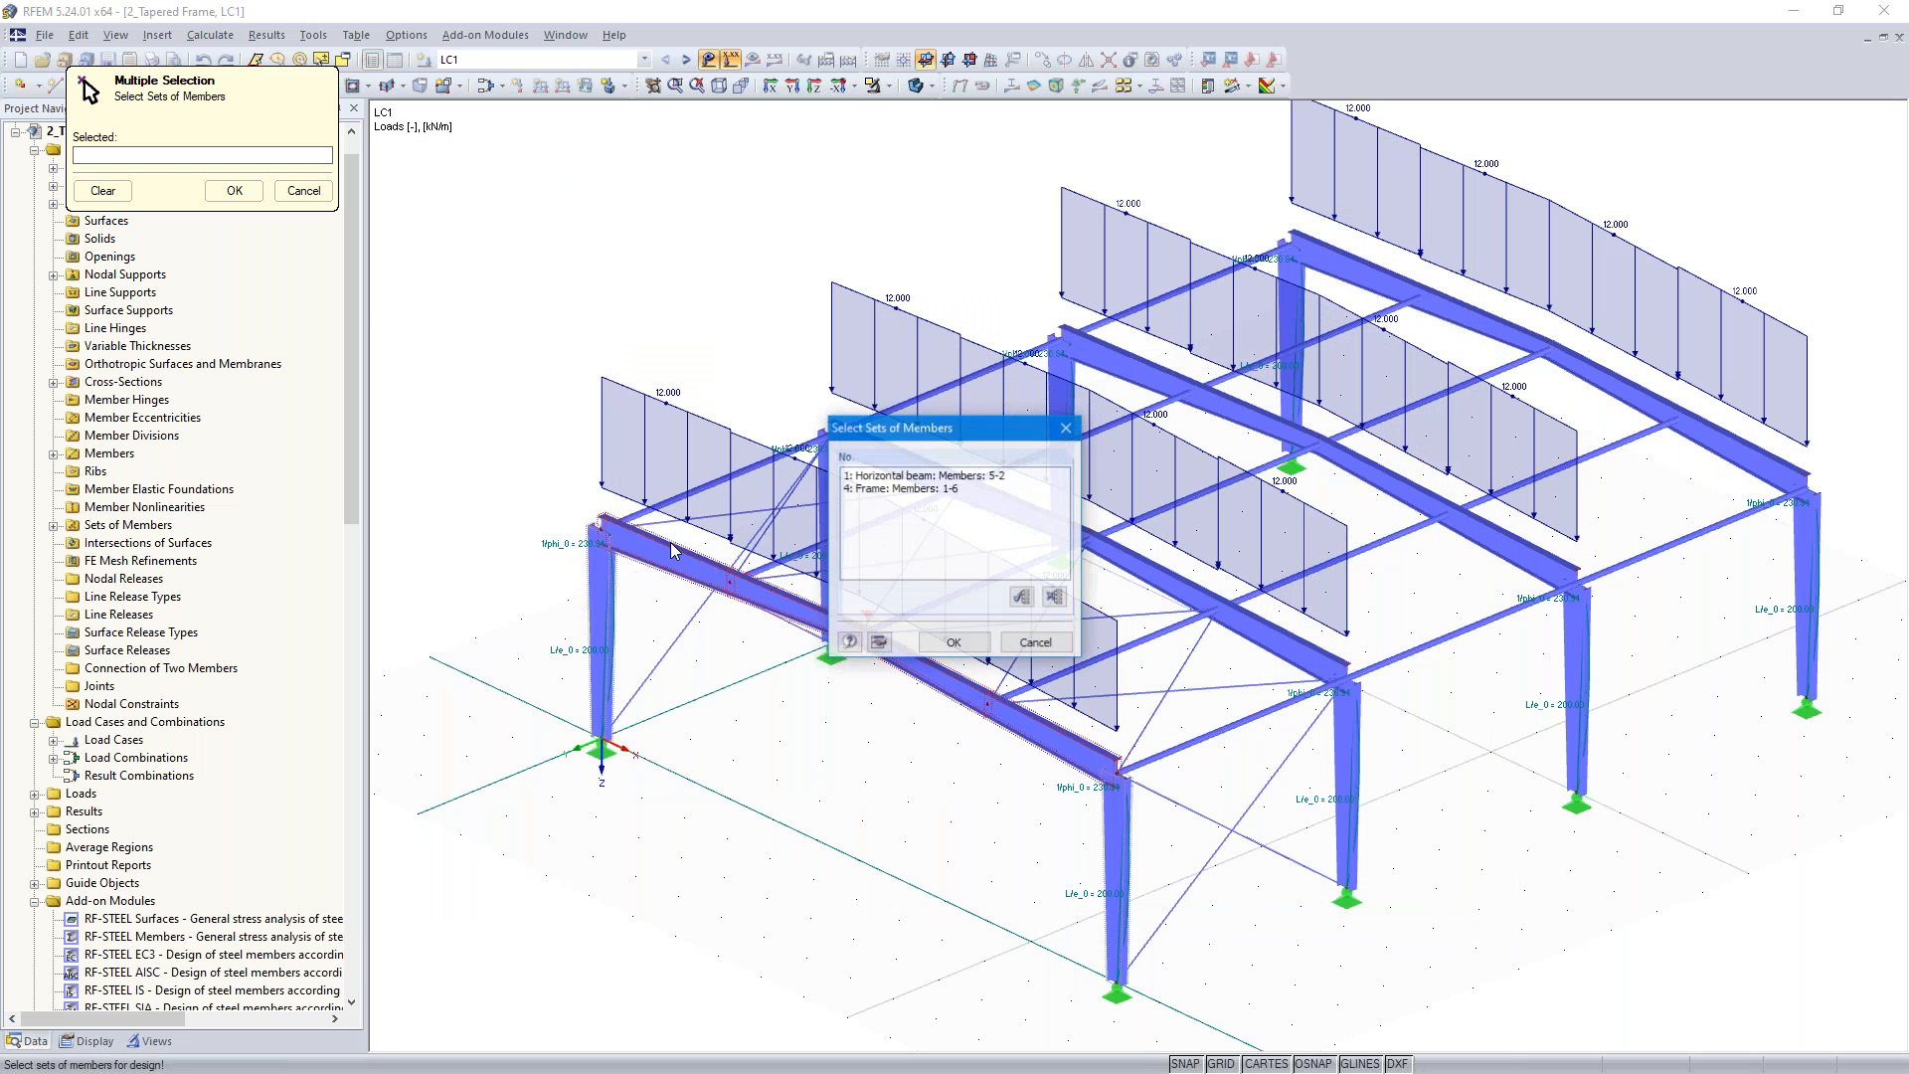
{"action": "left_click", "coordinate": [906, 489]}
{"action": "left_click", "coordinate": [952, 643]}
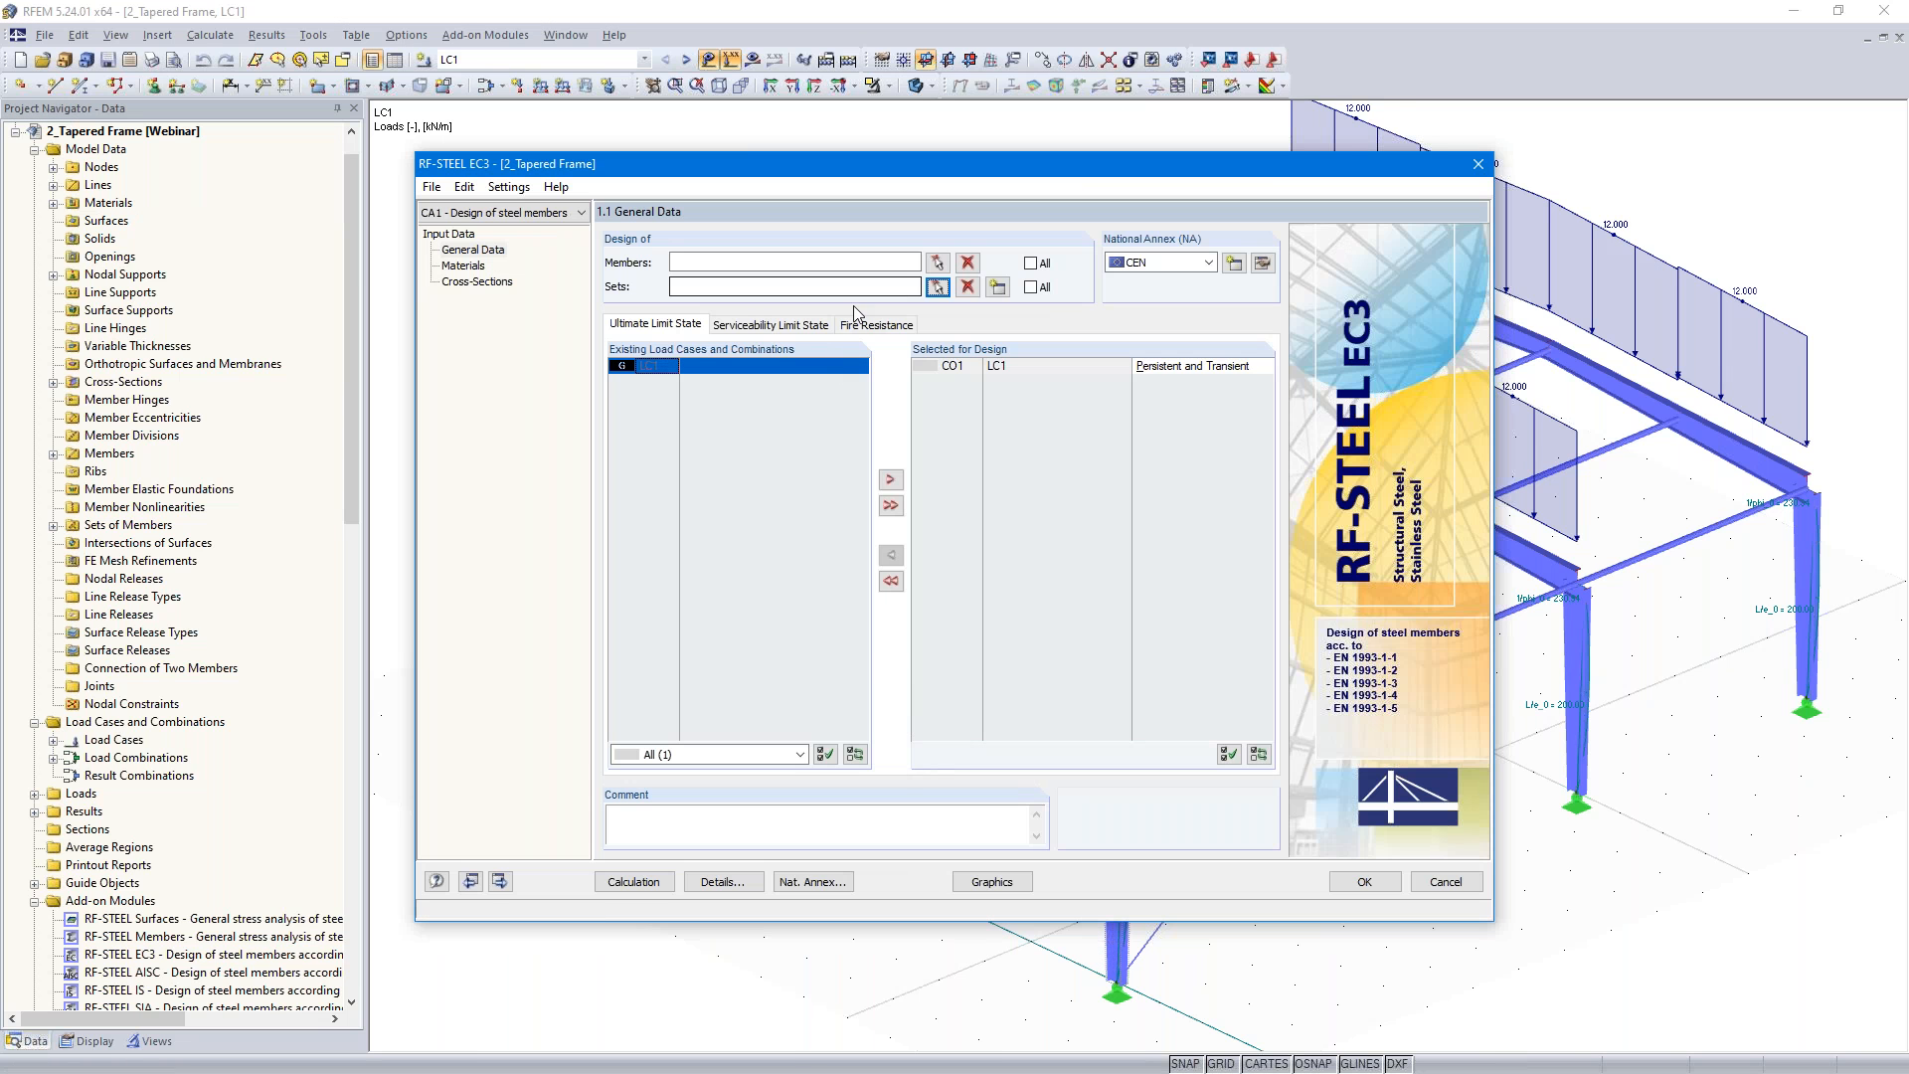
- Choose set of members 4, the frame with members 1-6, for the design by picking it in the model
{"action": "left_click", "coordinate": [938, 287]}
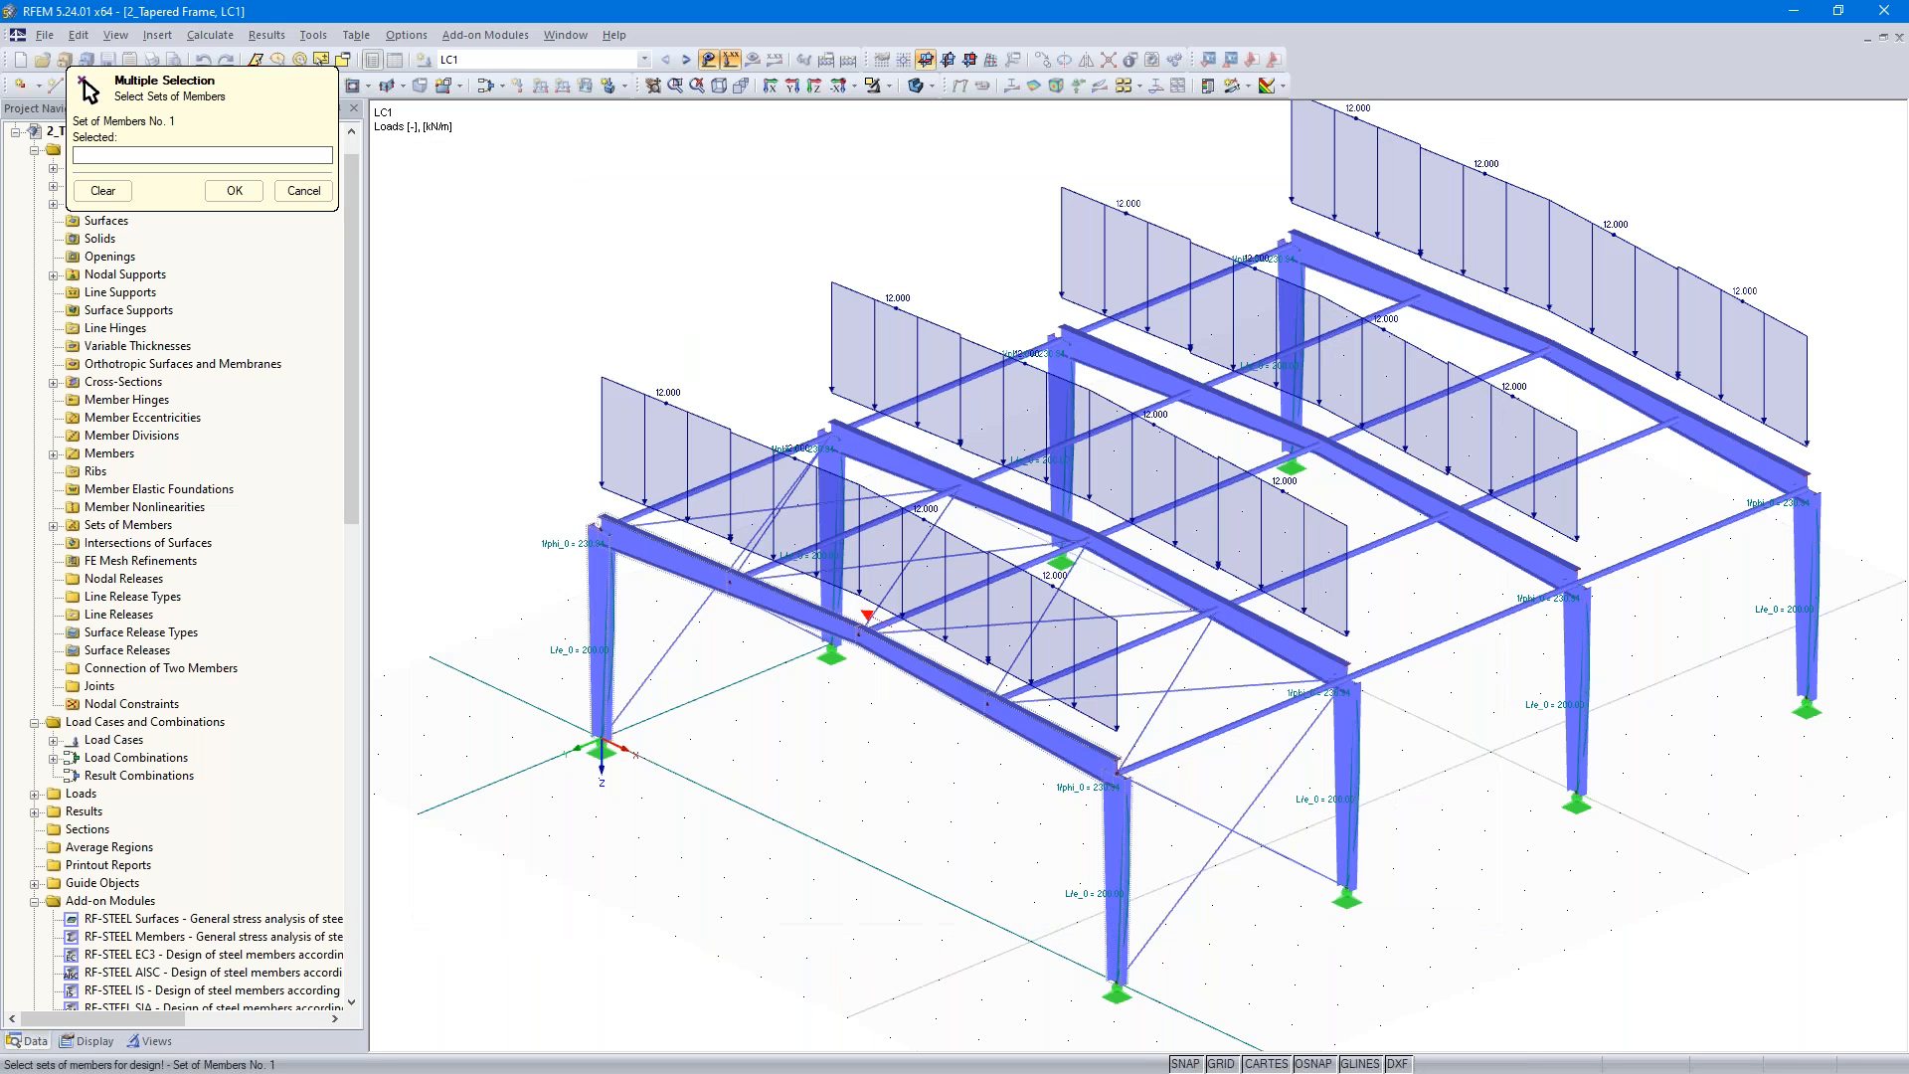
{"action": "left_click", "coordinate": [867, 621]}
{"action": "left_click", "coordinate": [888, 488]}
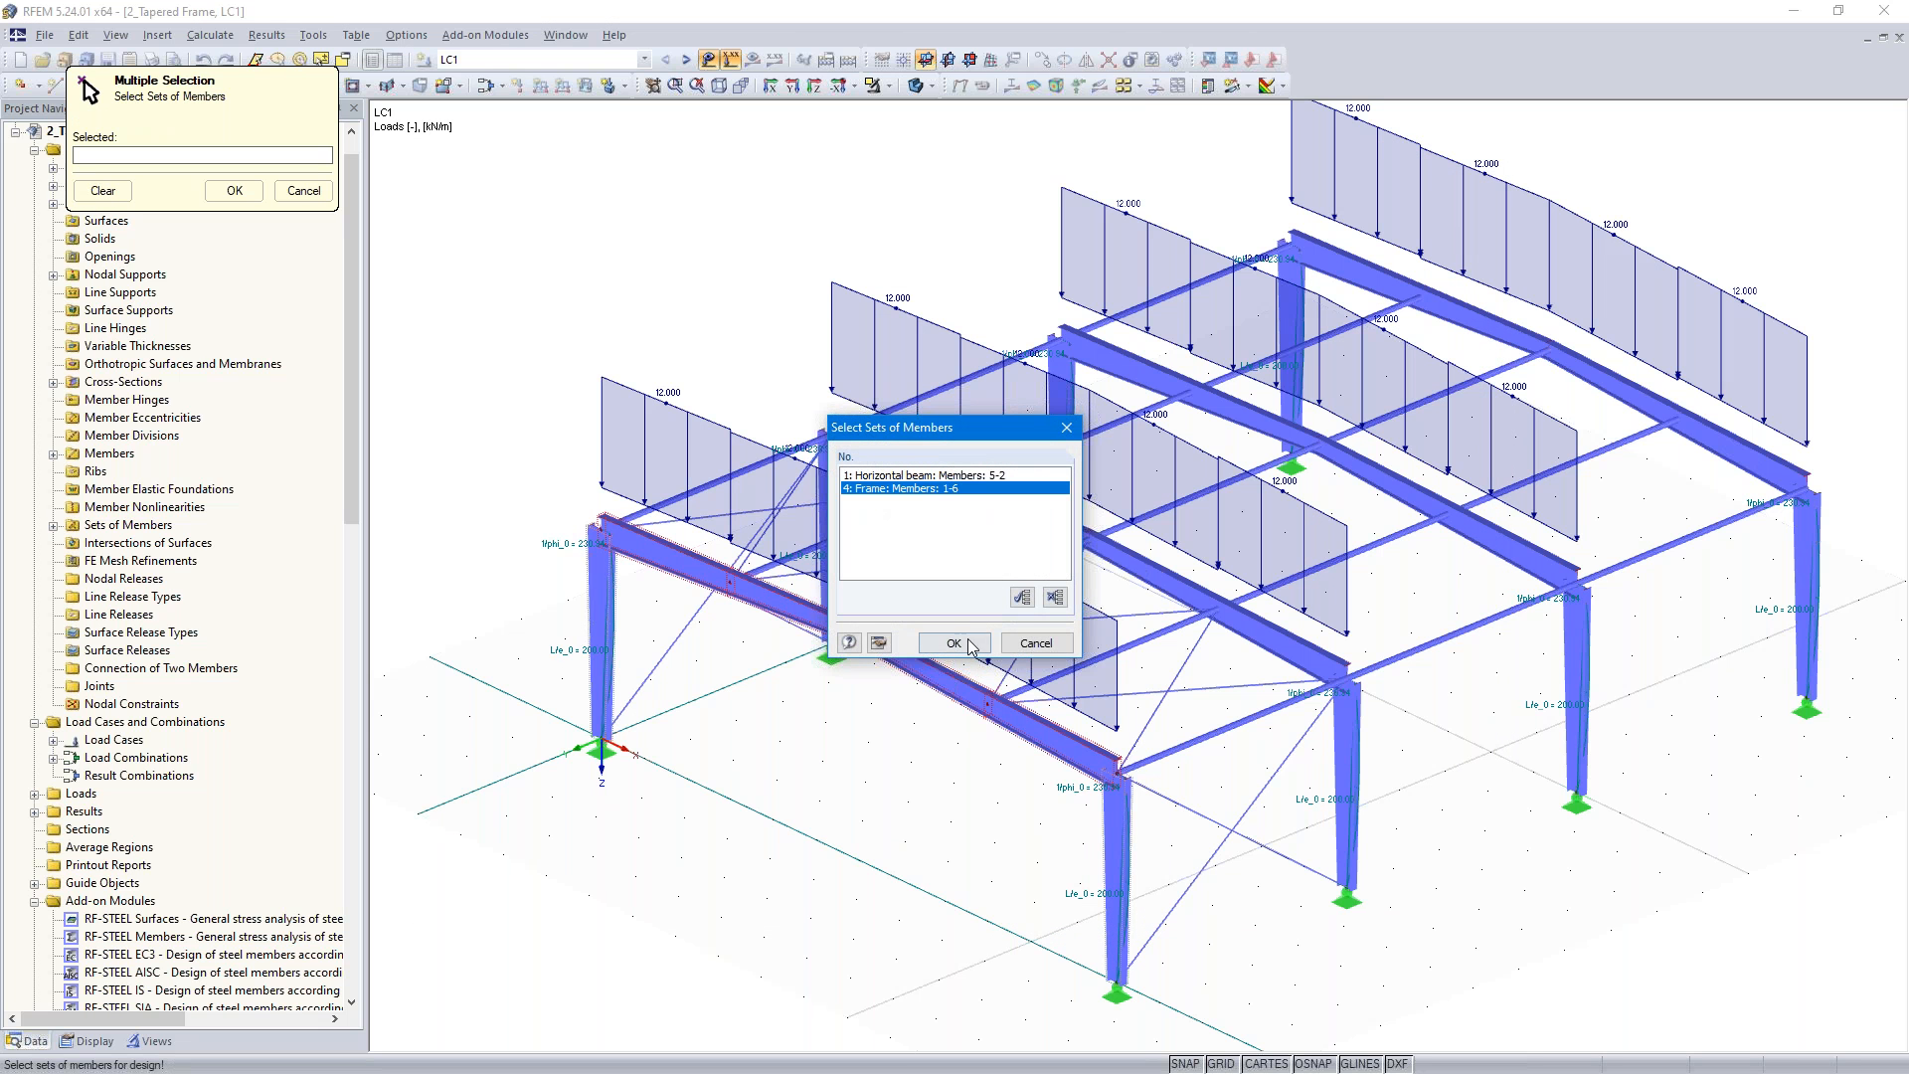
{"action": "left_click", "coordinate": [954, 642]}
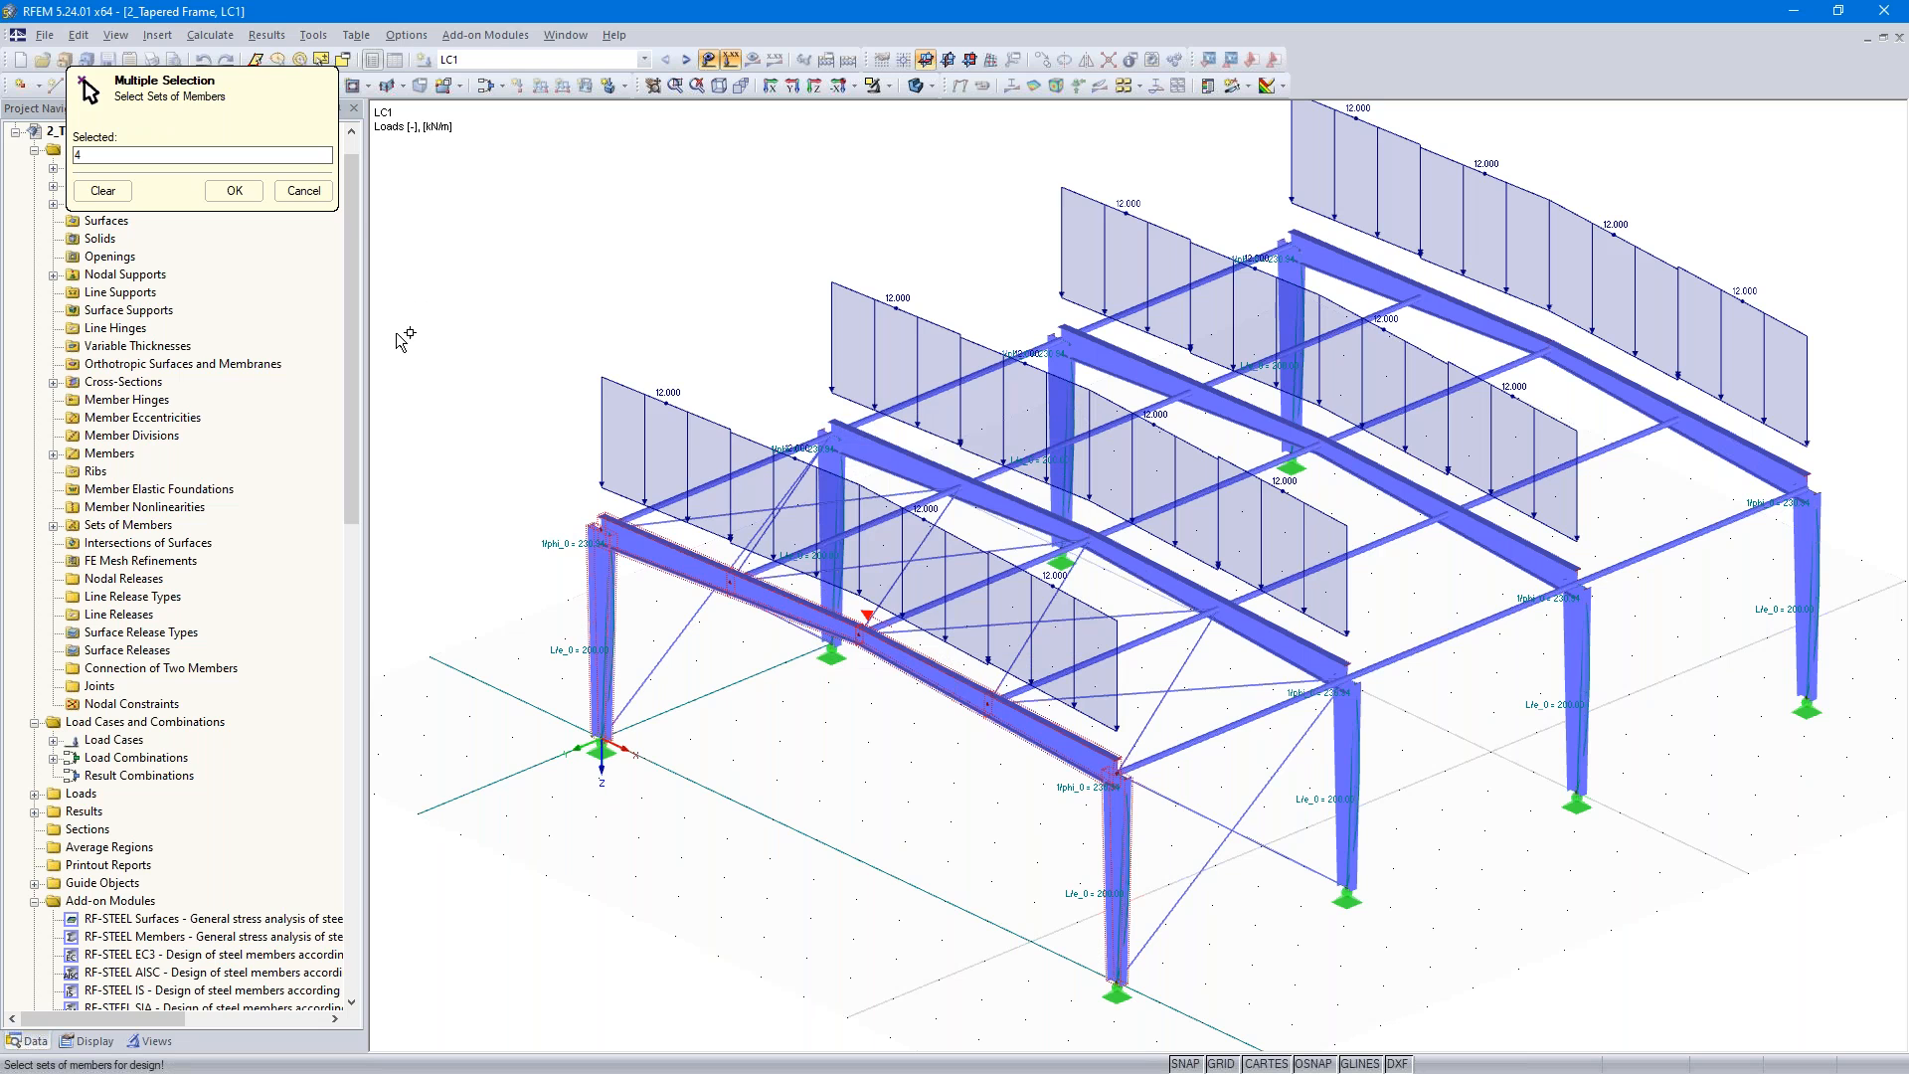
{"action": "left_click", "coordinate": [235, 190]}
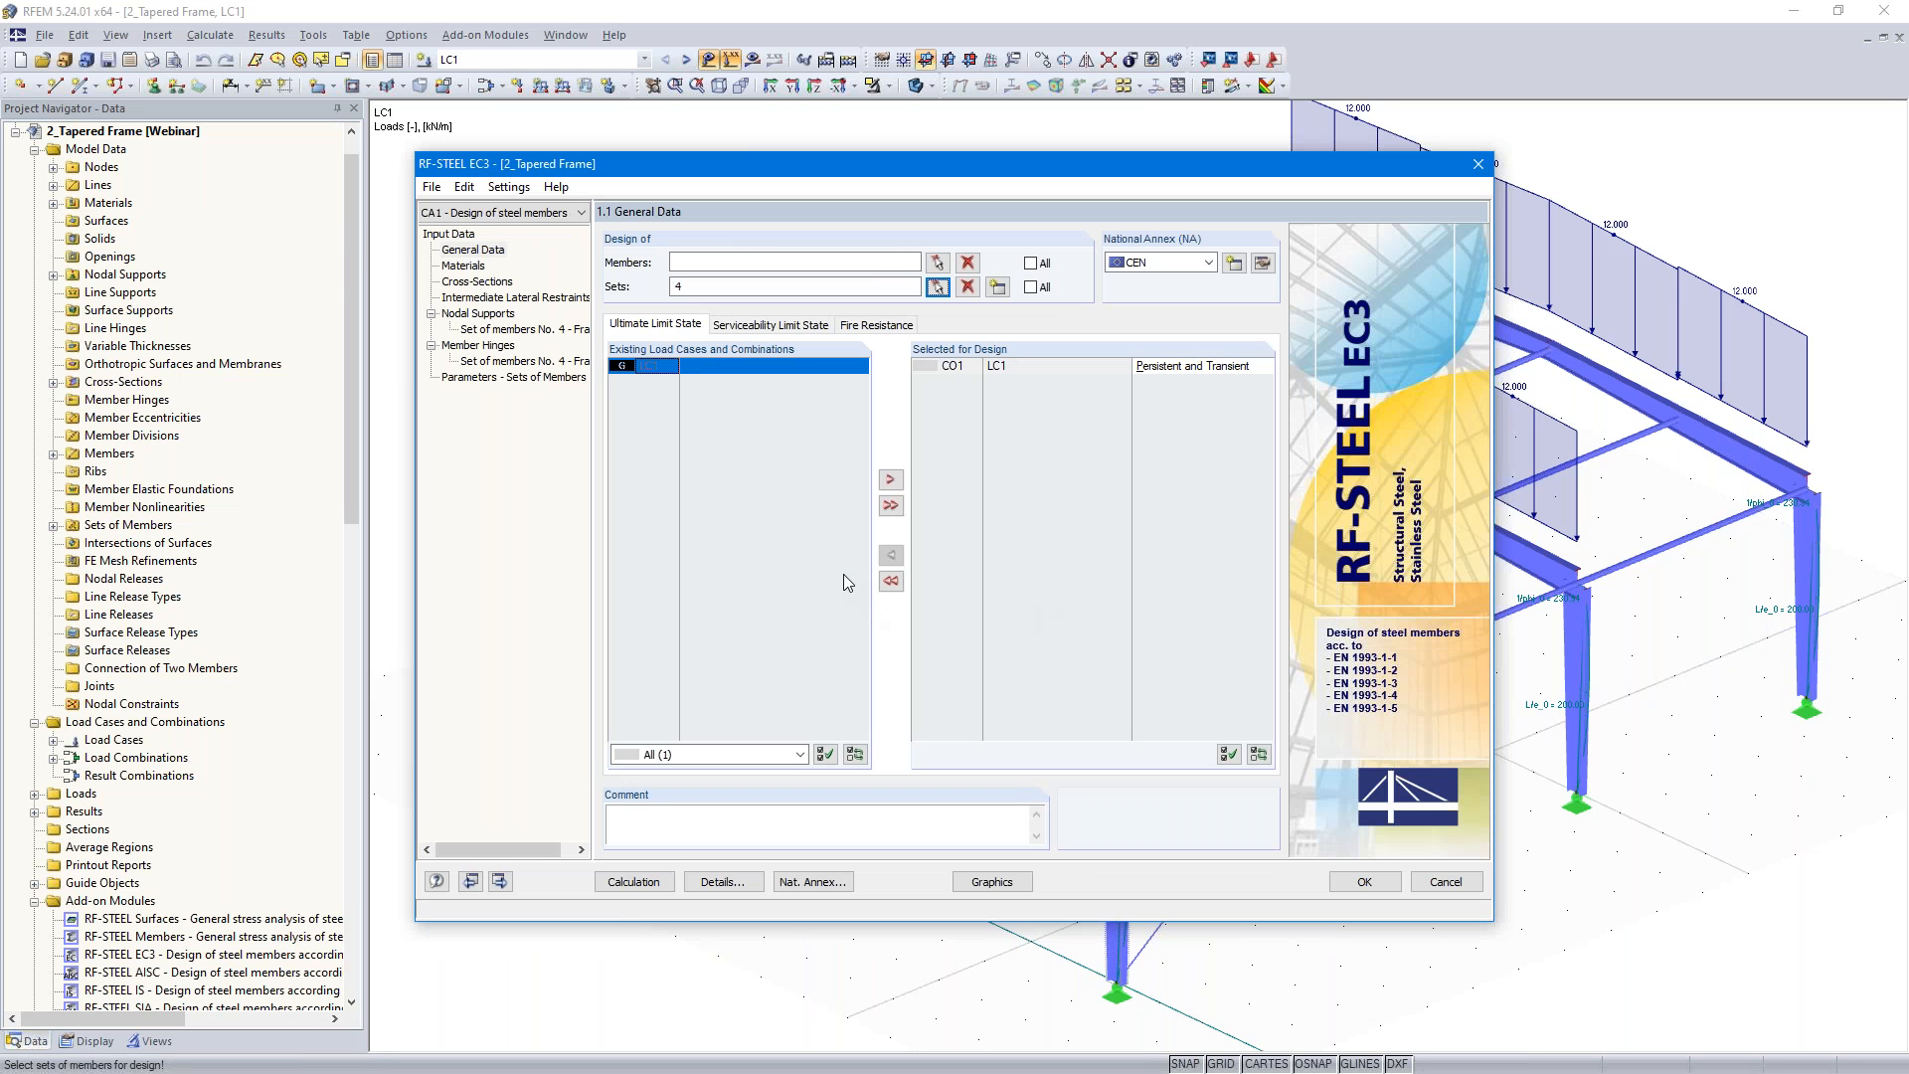
- Check that the stability details use 6.3.4 (General Method) for sets of members, and accept the details
{"action": "left_click", "coordinate": [725, 883]}
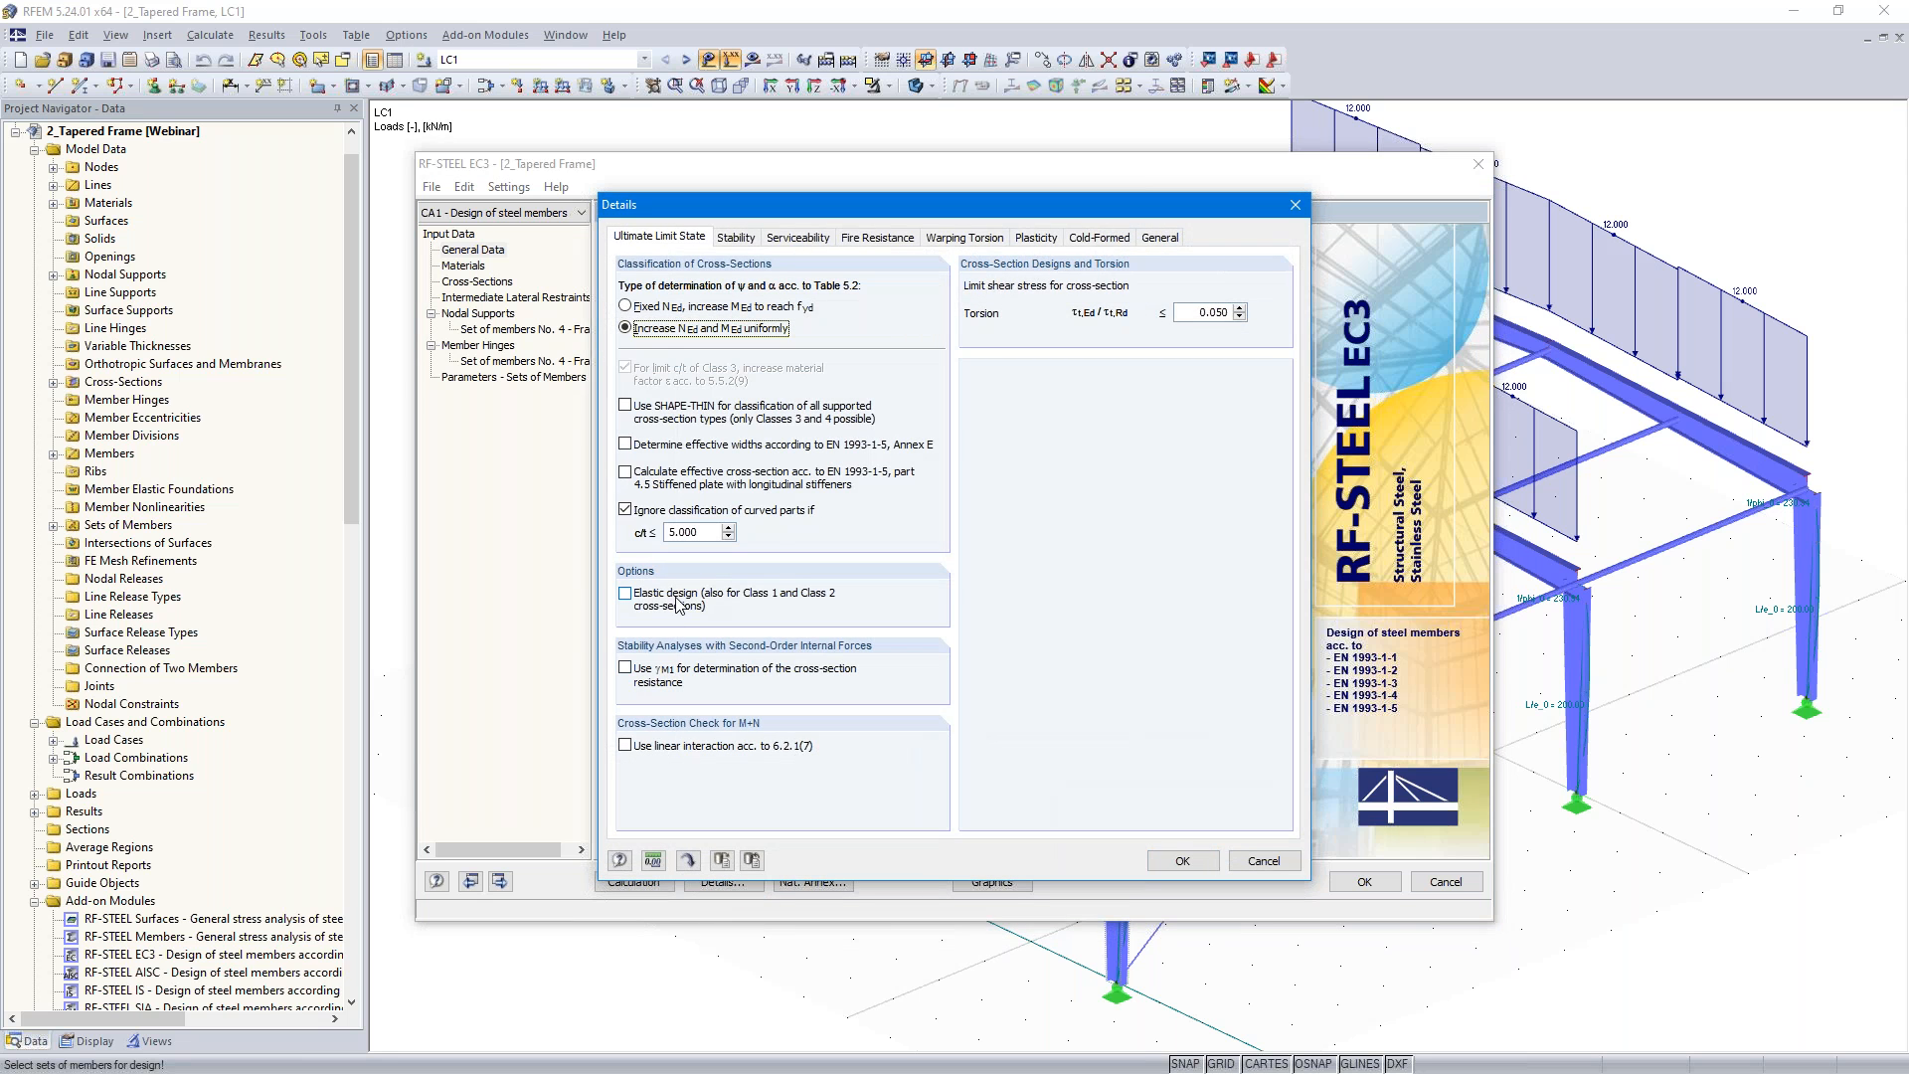
{"action": "left_click", "coordinate": [735, 239]}
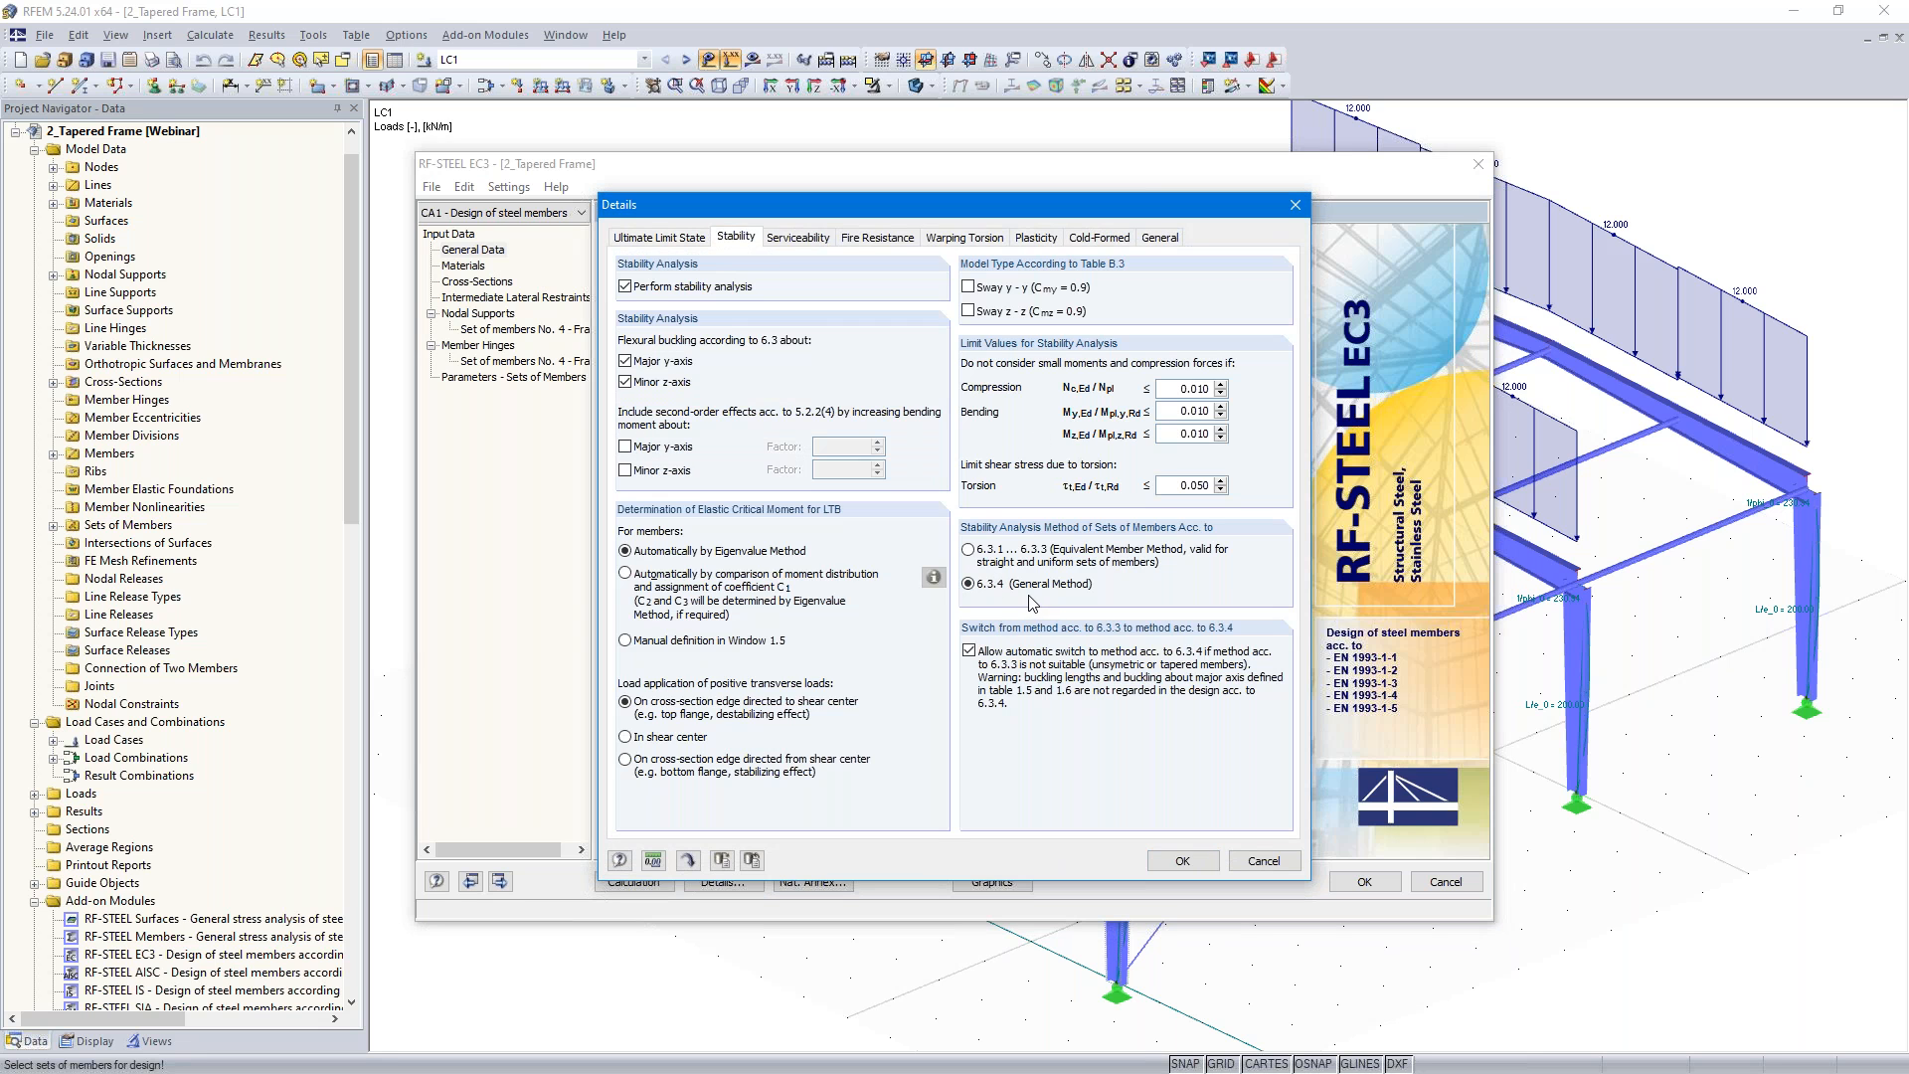
{"action": "left_click", "coordinate": [1181, 861]}
- Rename the RF-STEEL EC3 design case as "General method acc. 6.3.4"
{"action": "left_click", "coordinate": [431, 187]}
{"action": "left_click", "coordinate": [491, 239]}
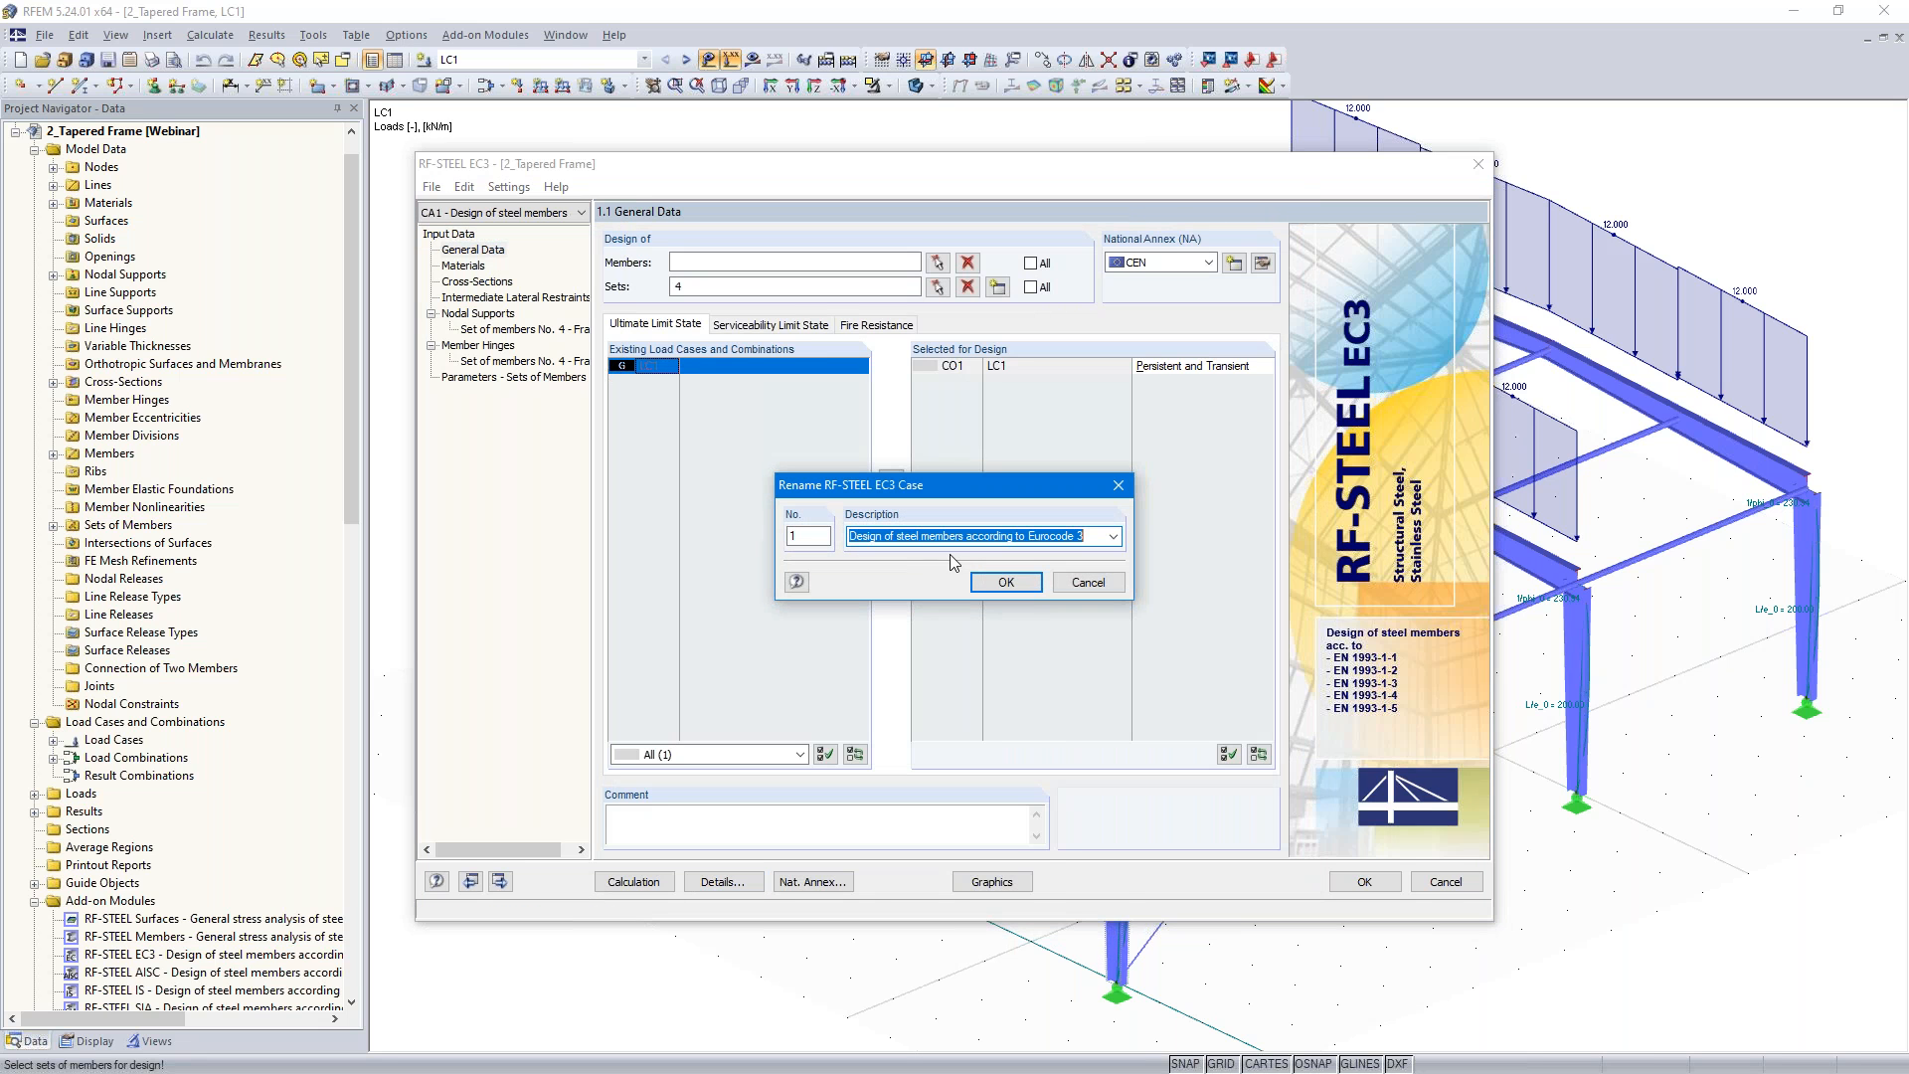
{"action": "type", "text": "General method acc. 6.3.4"}
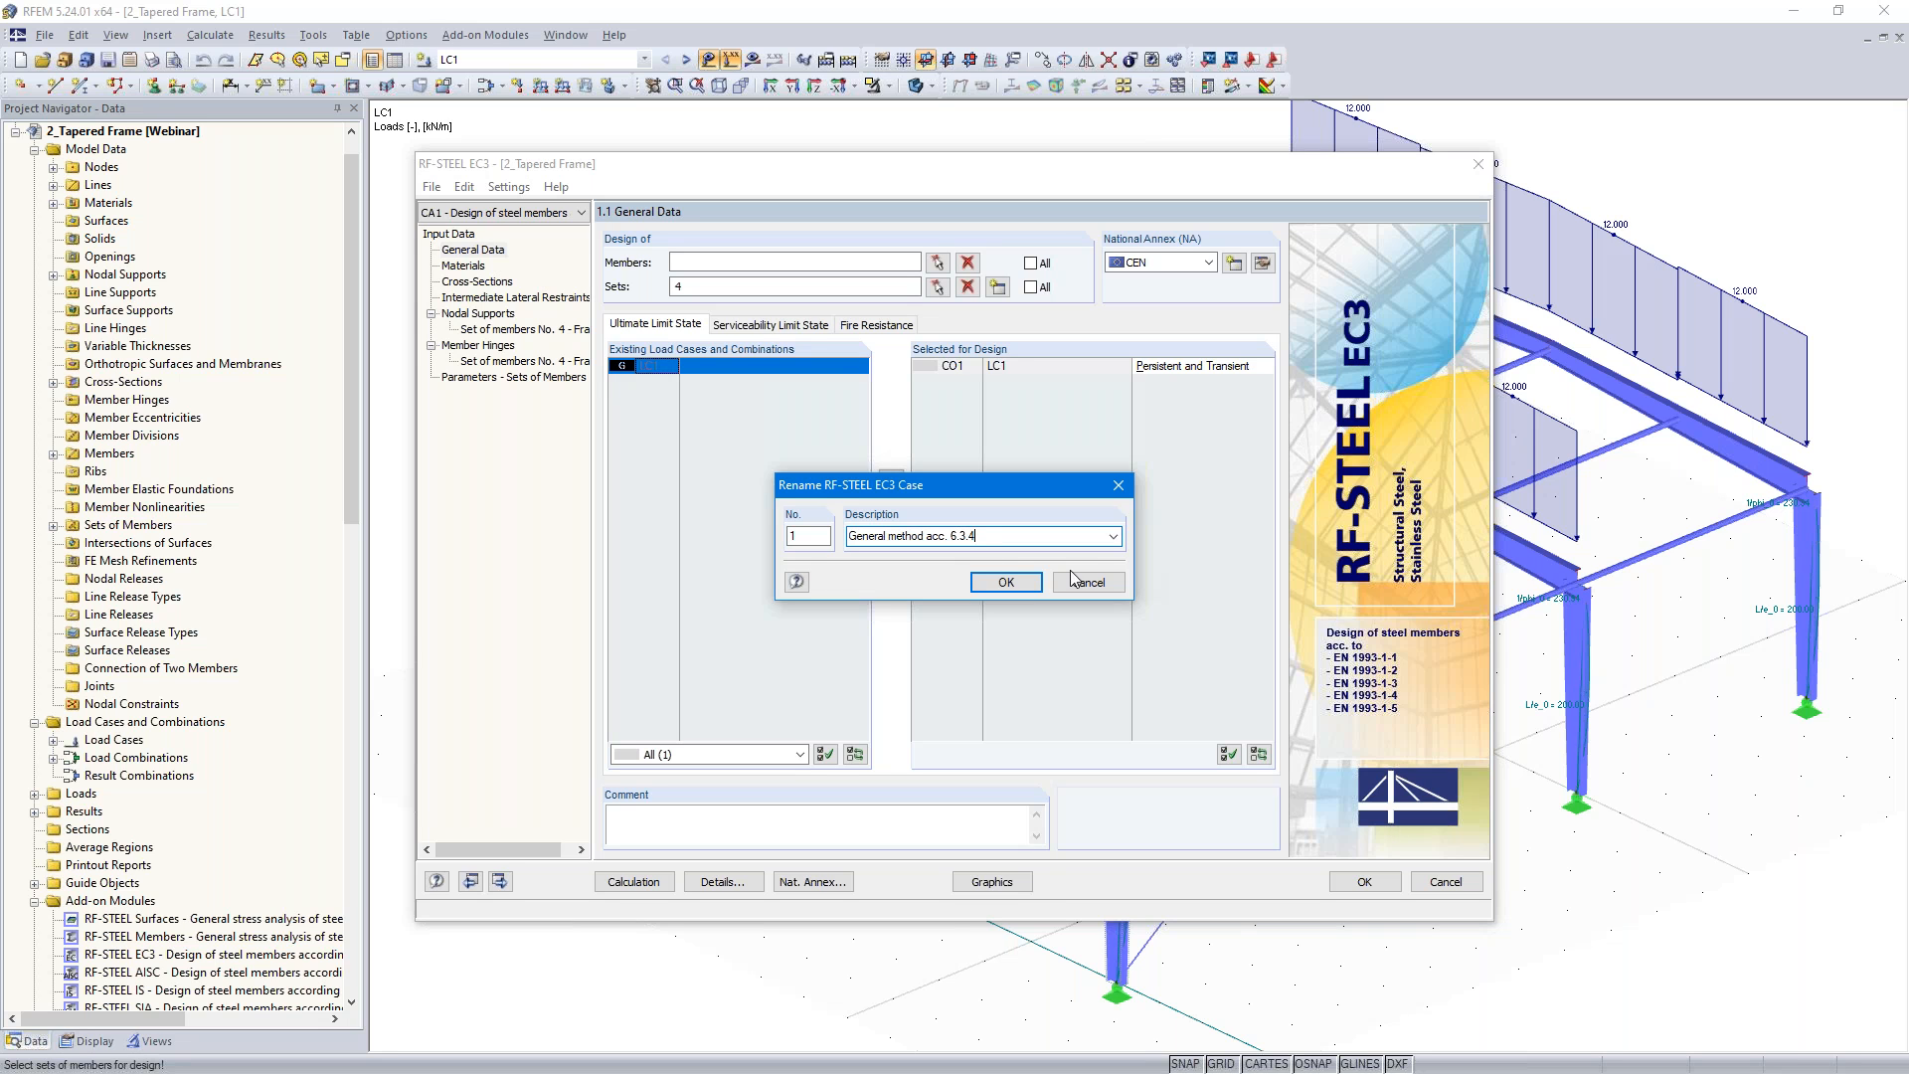
{"action": "left_click", "coordinate": [1004, 581]}
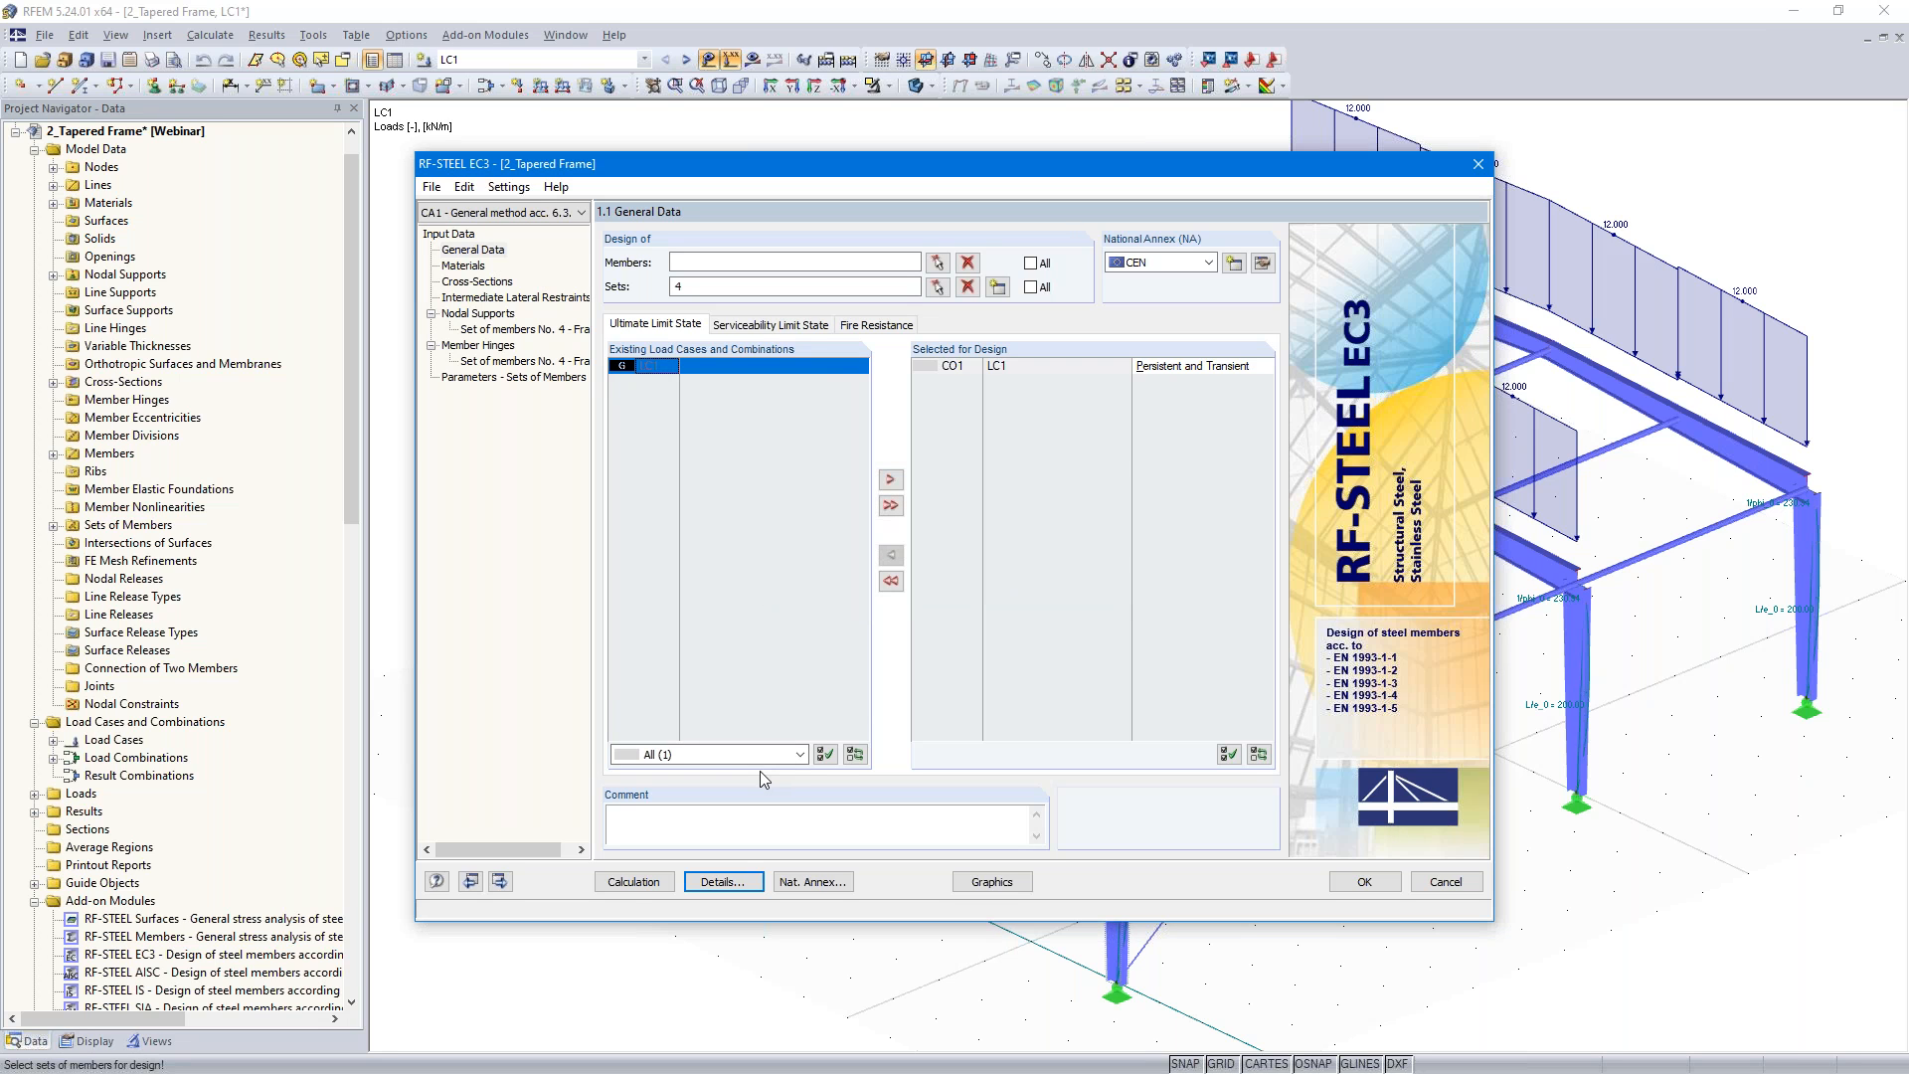
- Review the design case's material and the welded sections IS 300/150/10/15/4 and IS 500/150/10/15/4 of the tapered members
{"action": "left_click", "coordinate": [503, 883]}
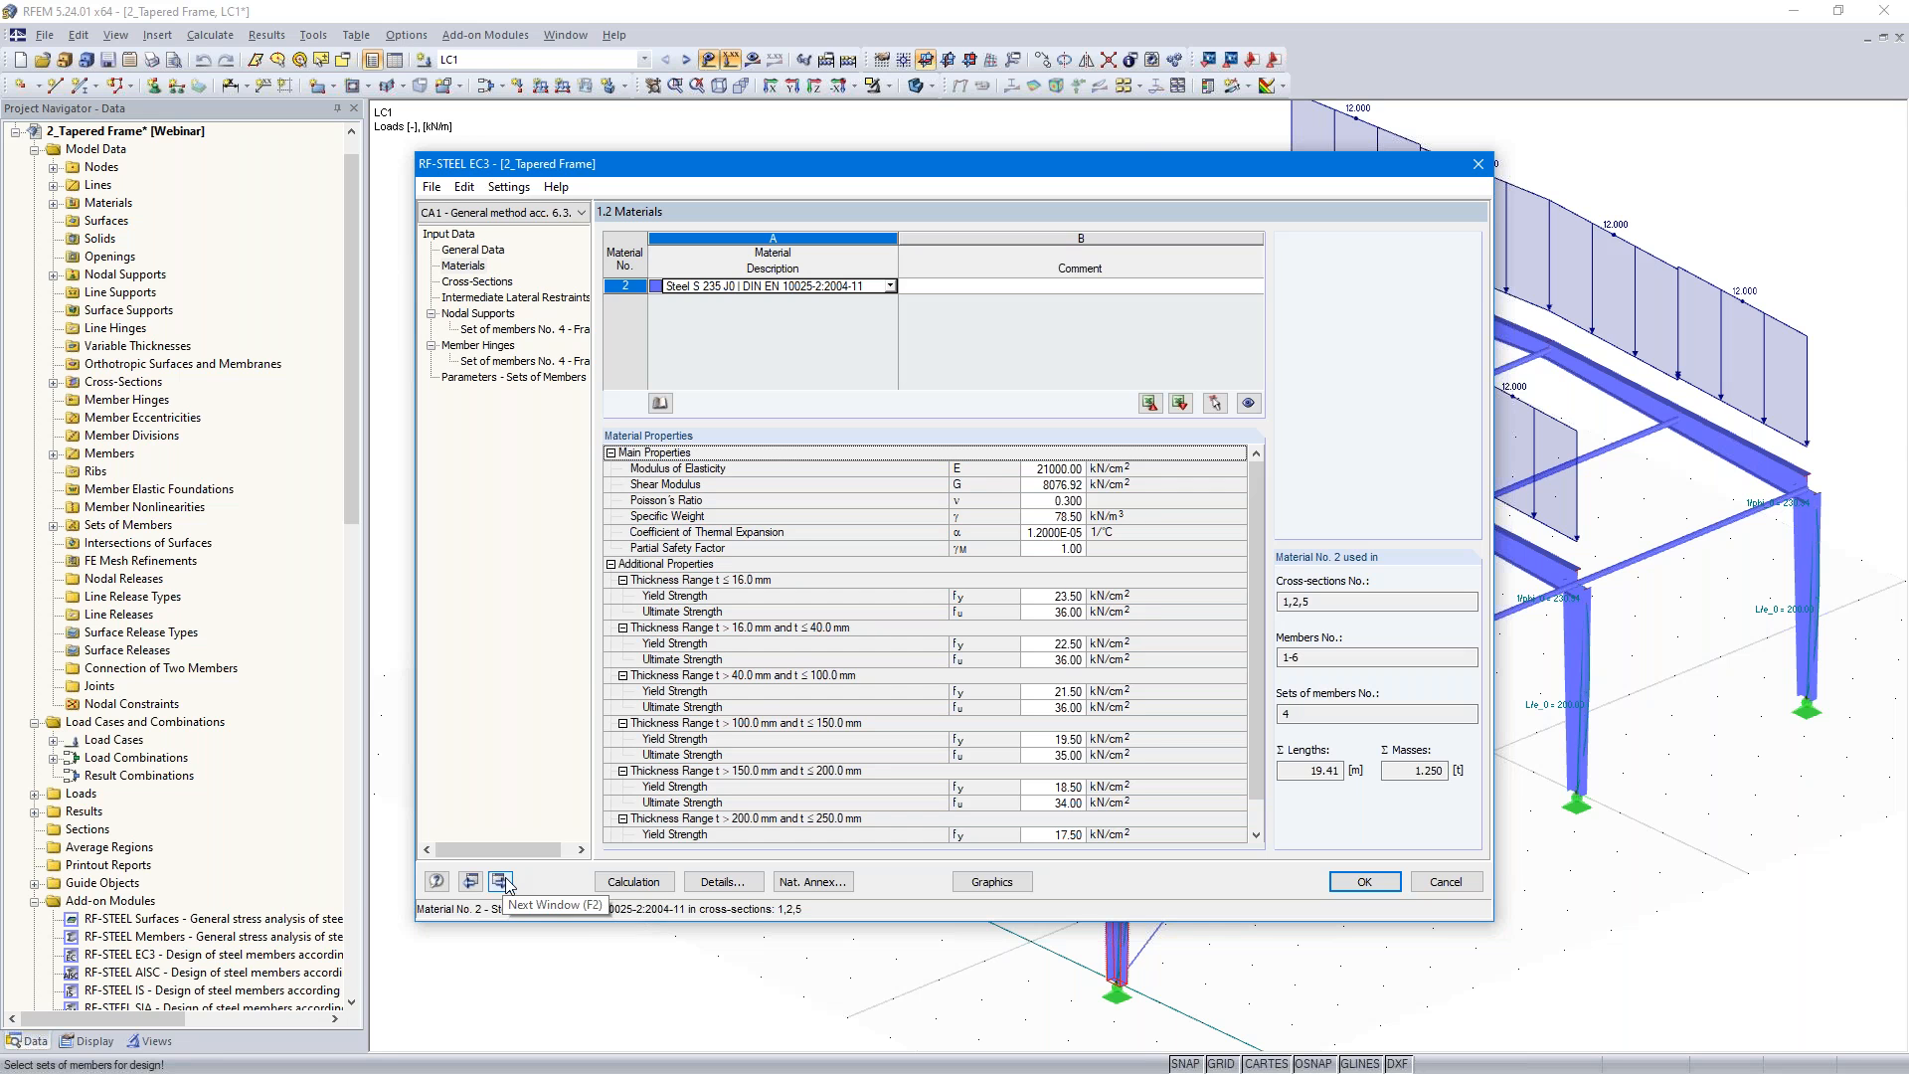
{"action": "left_click", "coordinate": [501, 882]}
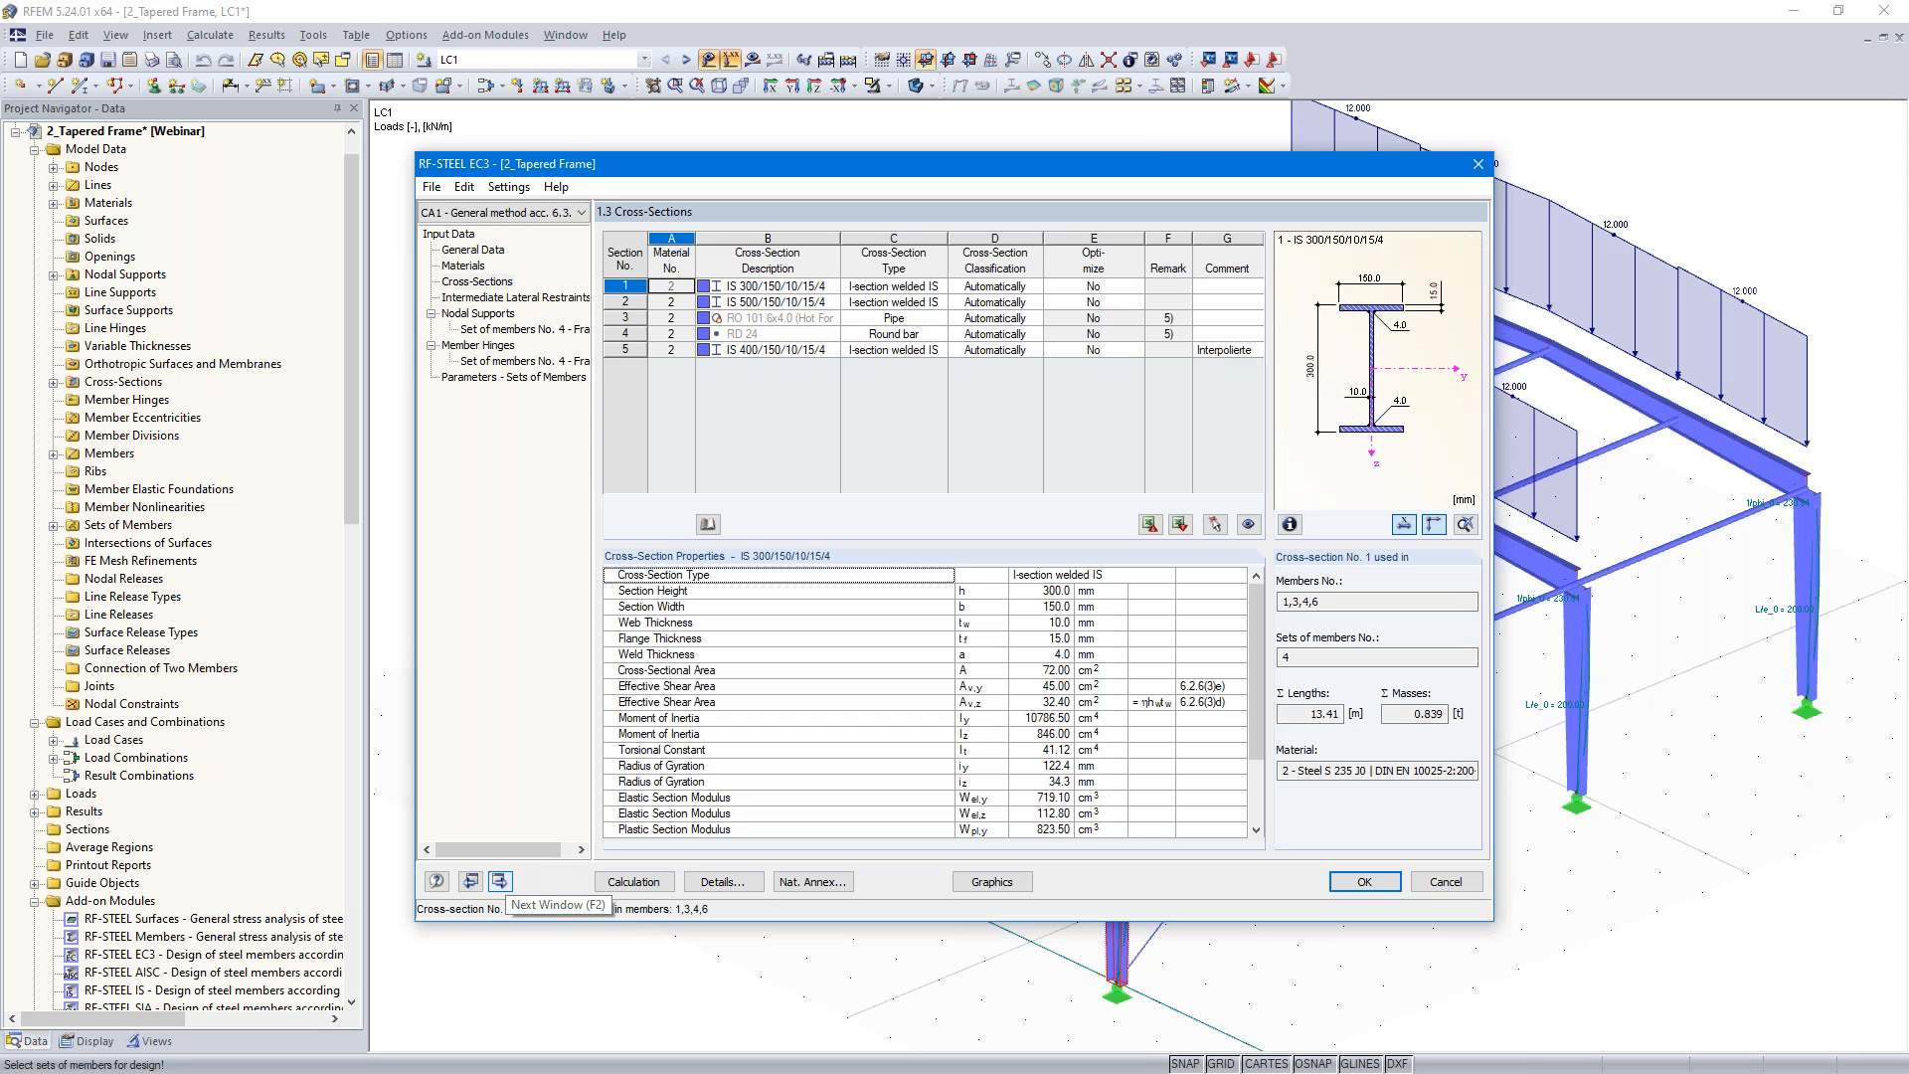
{"action": "left_click", "coordinate": [755, 285]}
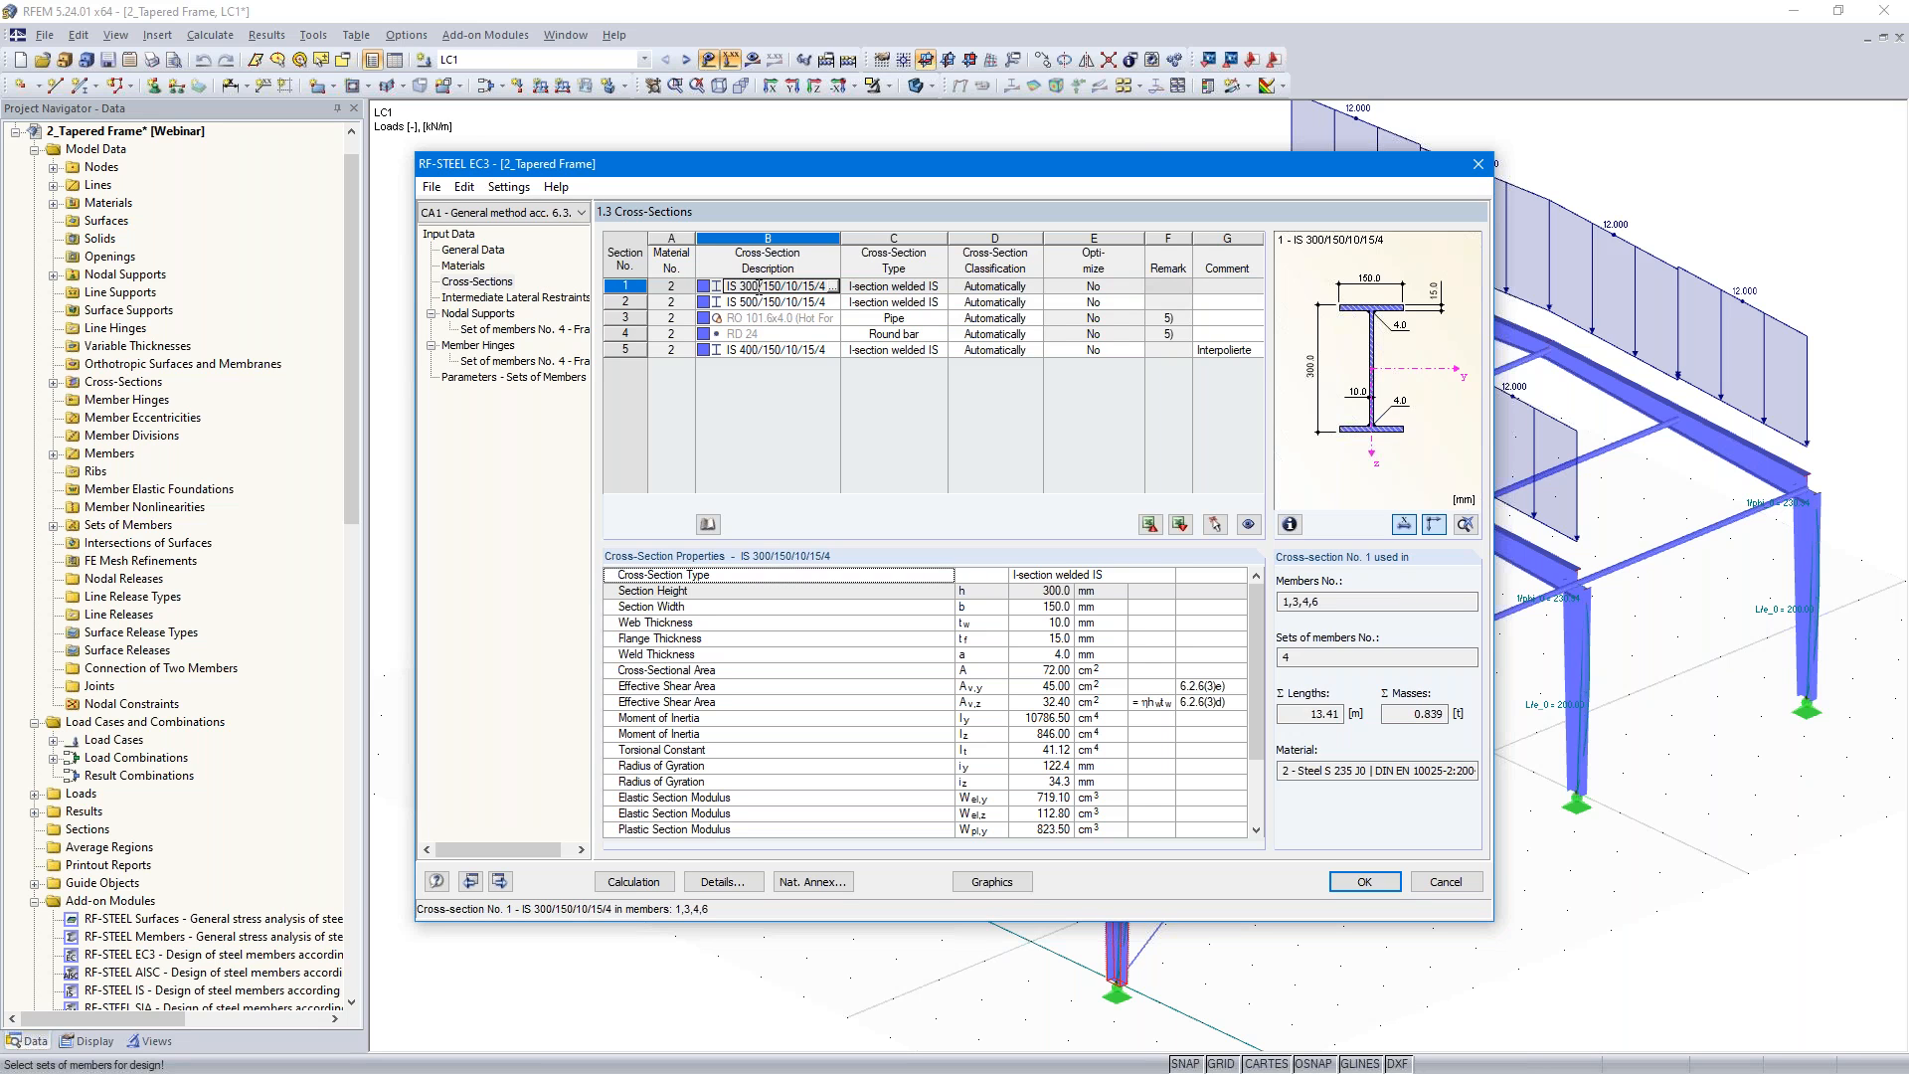
{"action": "left_click", "coordinate": [753, 301]}
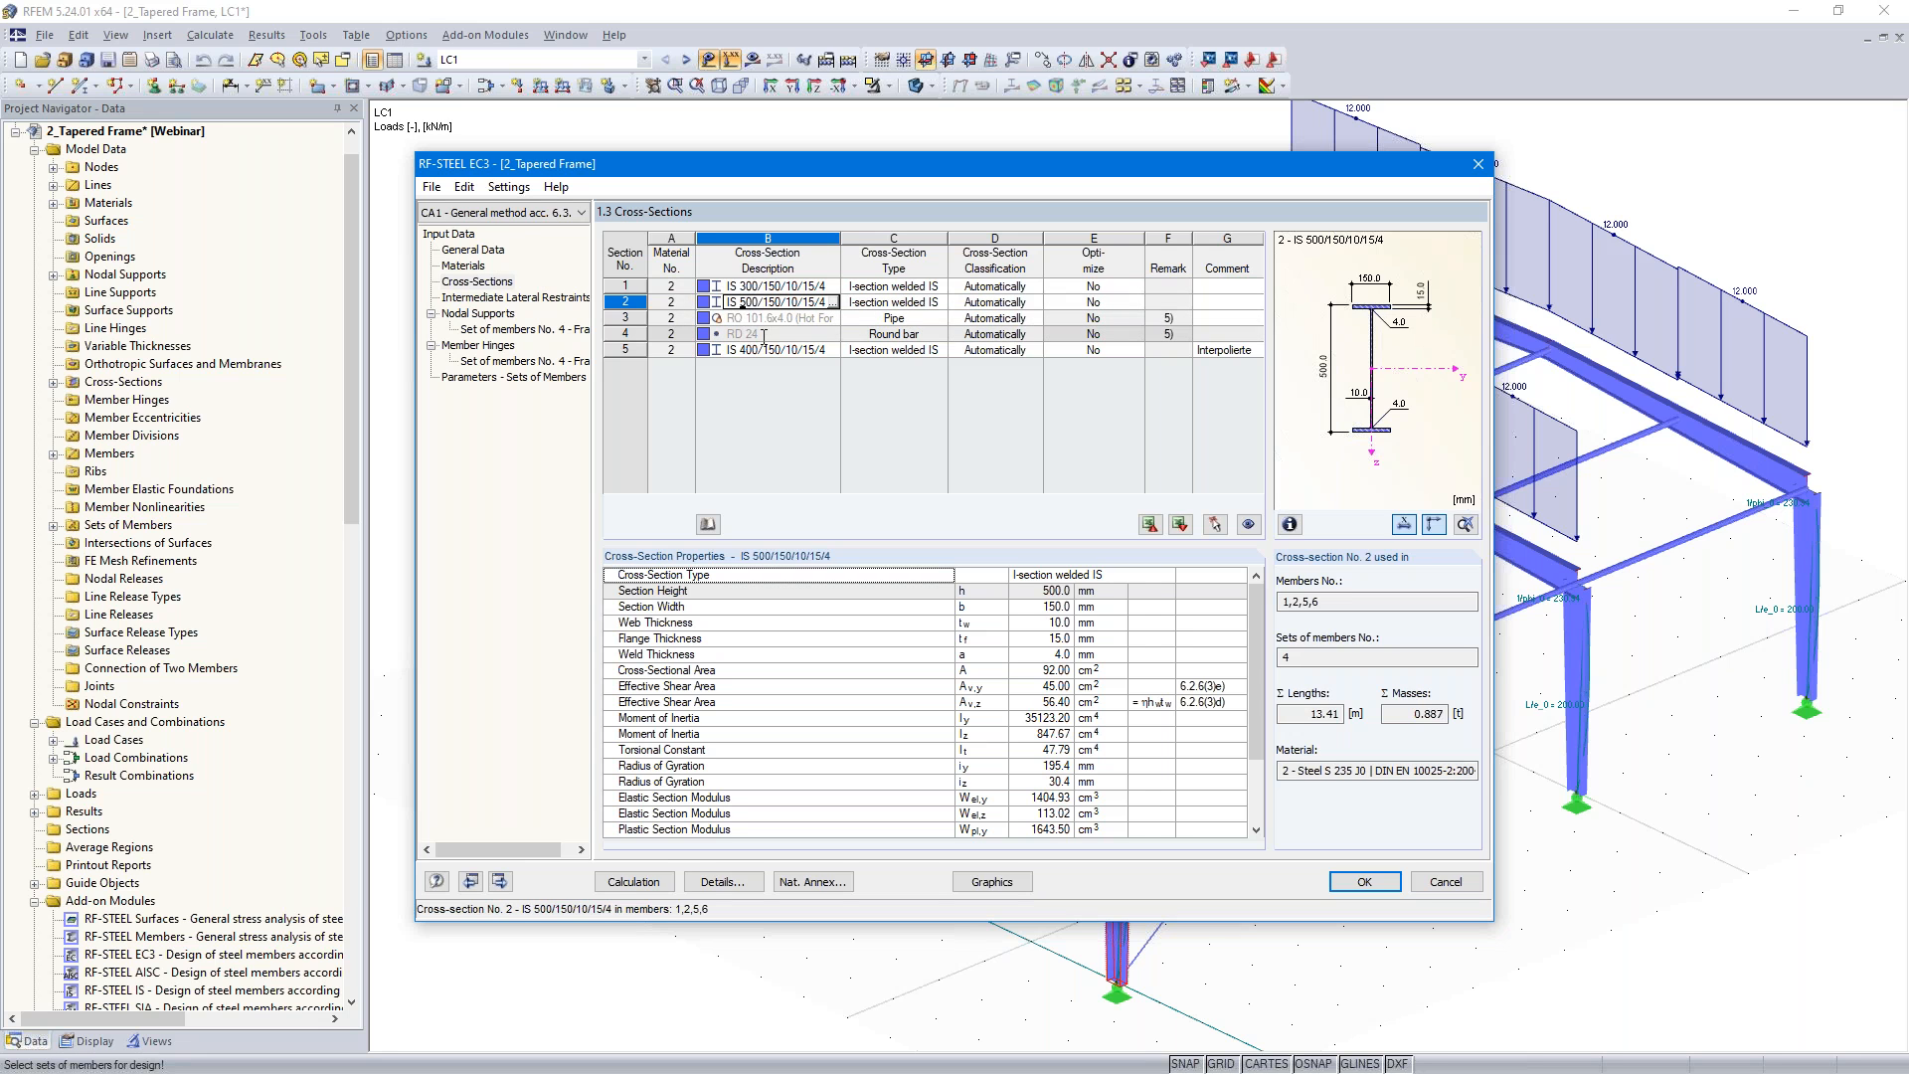
- Go to the nodal supports of set of members No. 4 and show only the designed frame in the preview
{"action": "left_click", "coordinate": [501, 881]}
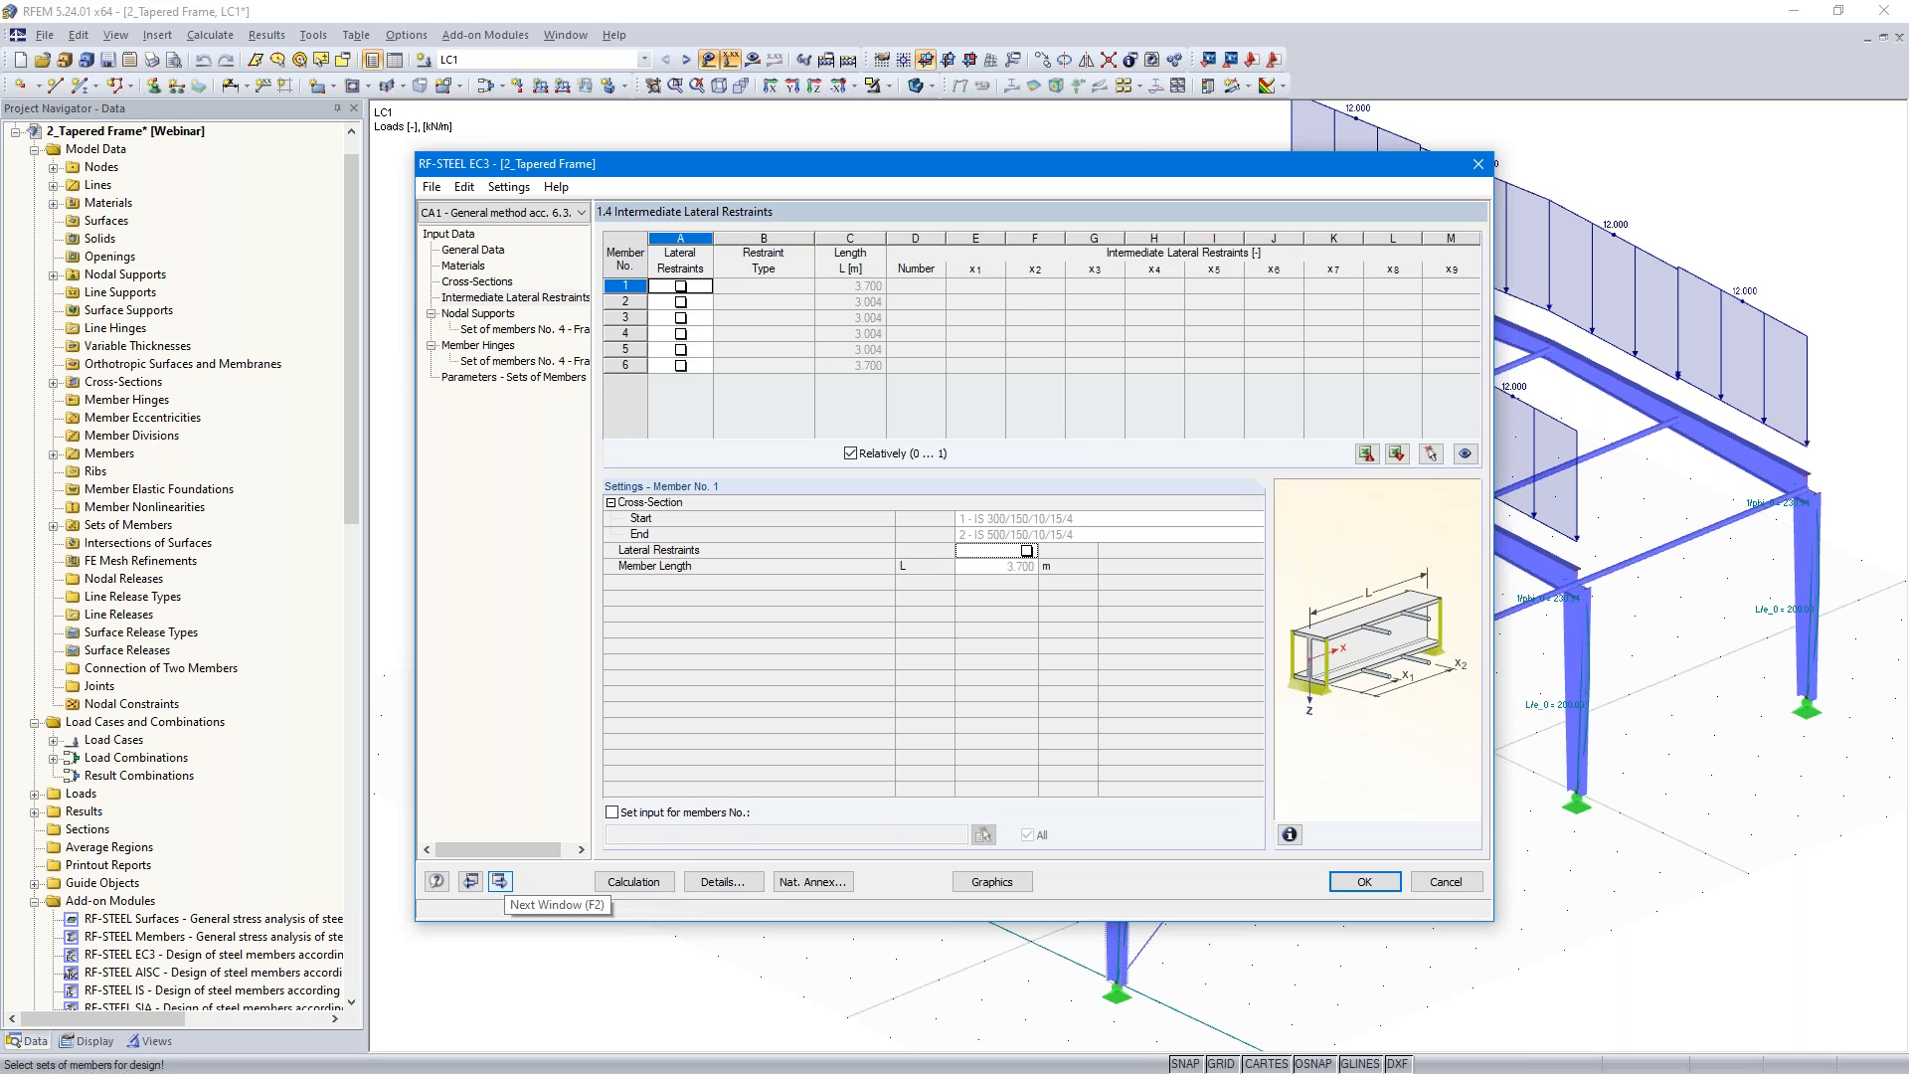
{"action": "left_click", "coordinate": [500, 881]}
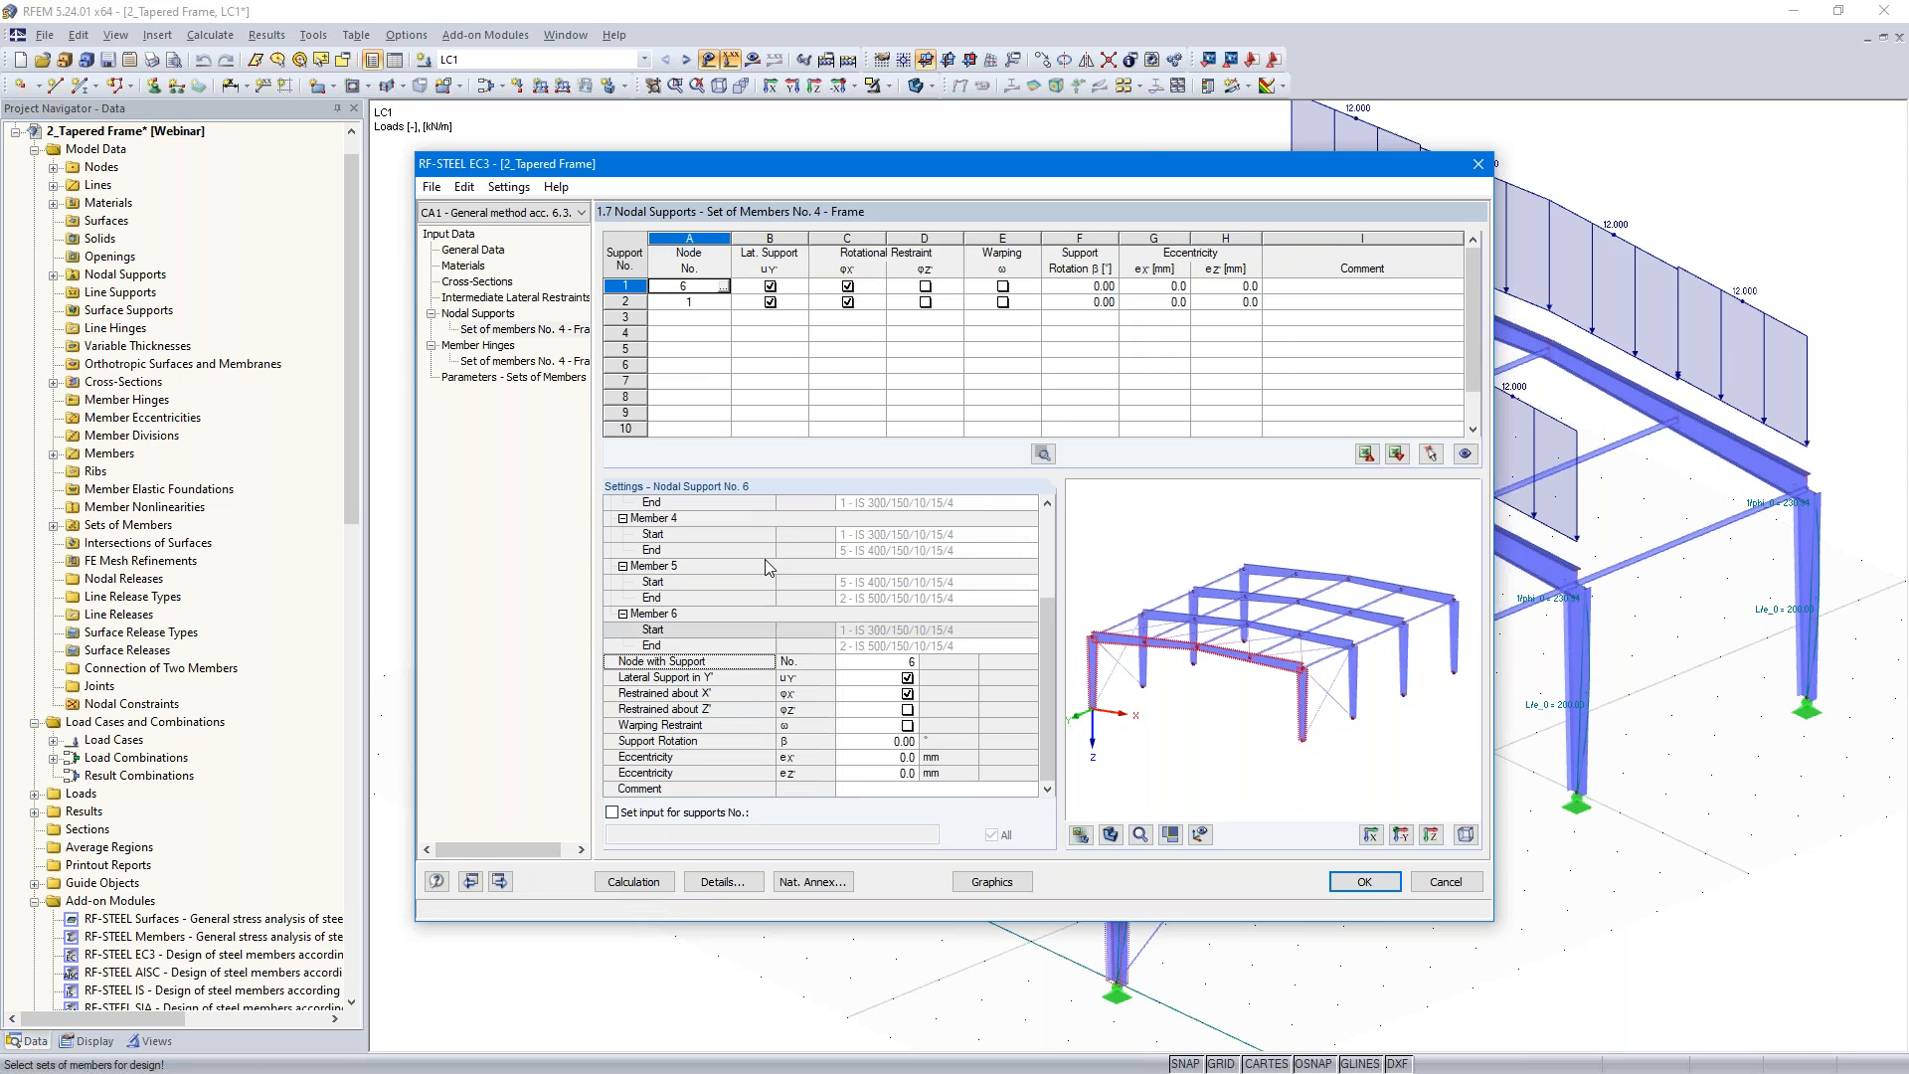
{"action": "left_click", "coordinate": [790, 288]}
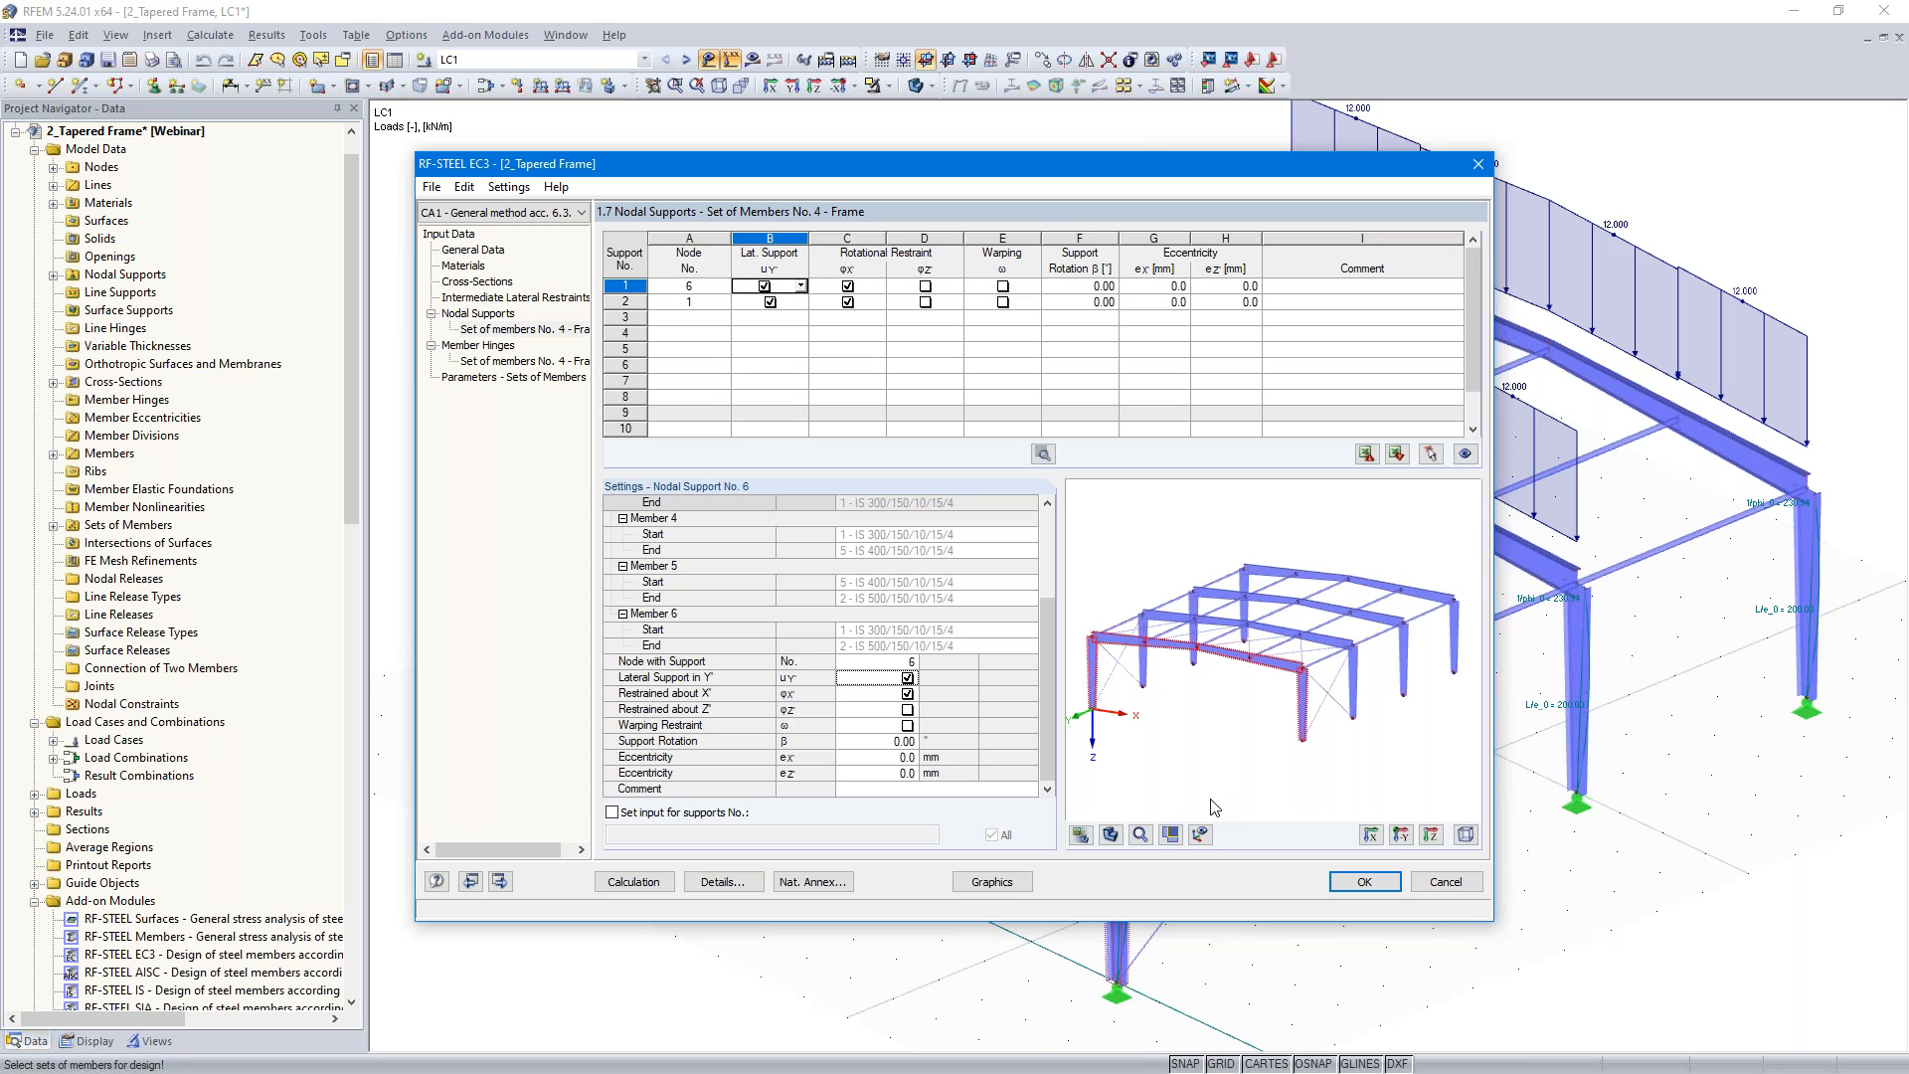
{"action": "left_click", "coordinate": [1198, 838]}
{"action": "scroll", "coordinate": [1215, 741], "scroll_direction": "up", "scroll_amount": 1}
{"action": "middle_click_drag", "start_coordinate": [1215, 741], "coordinate": [1294, 701]}
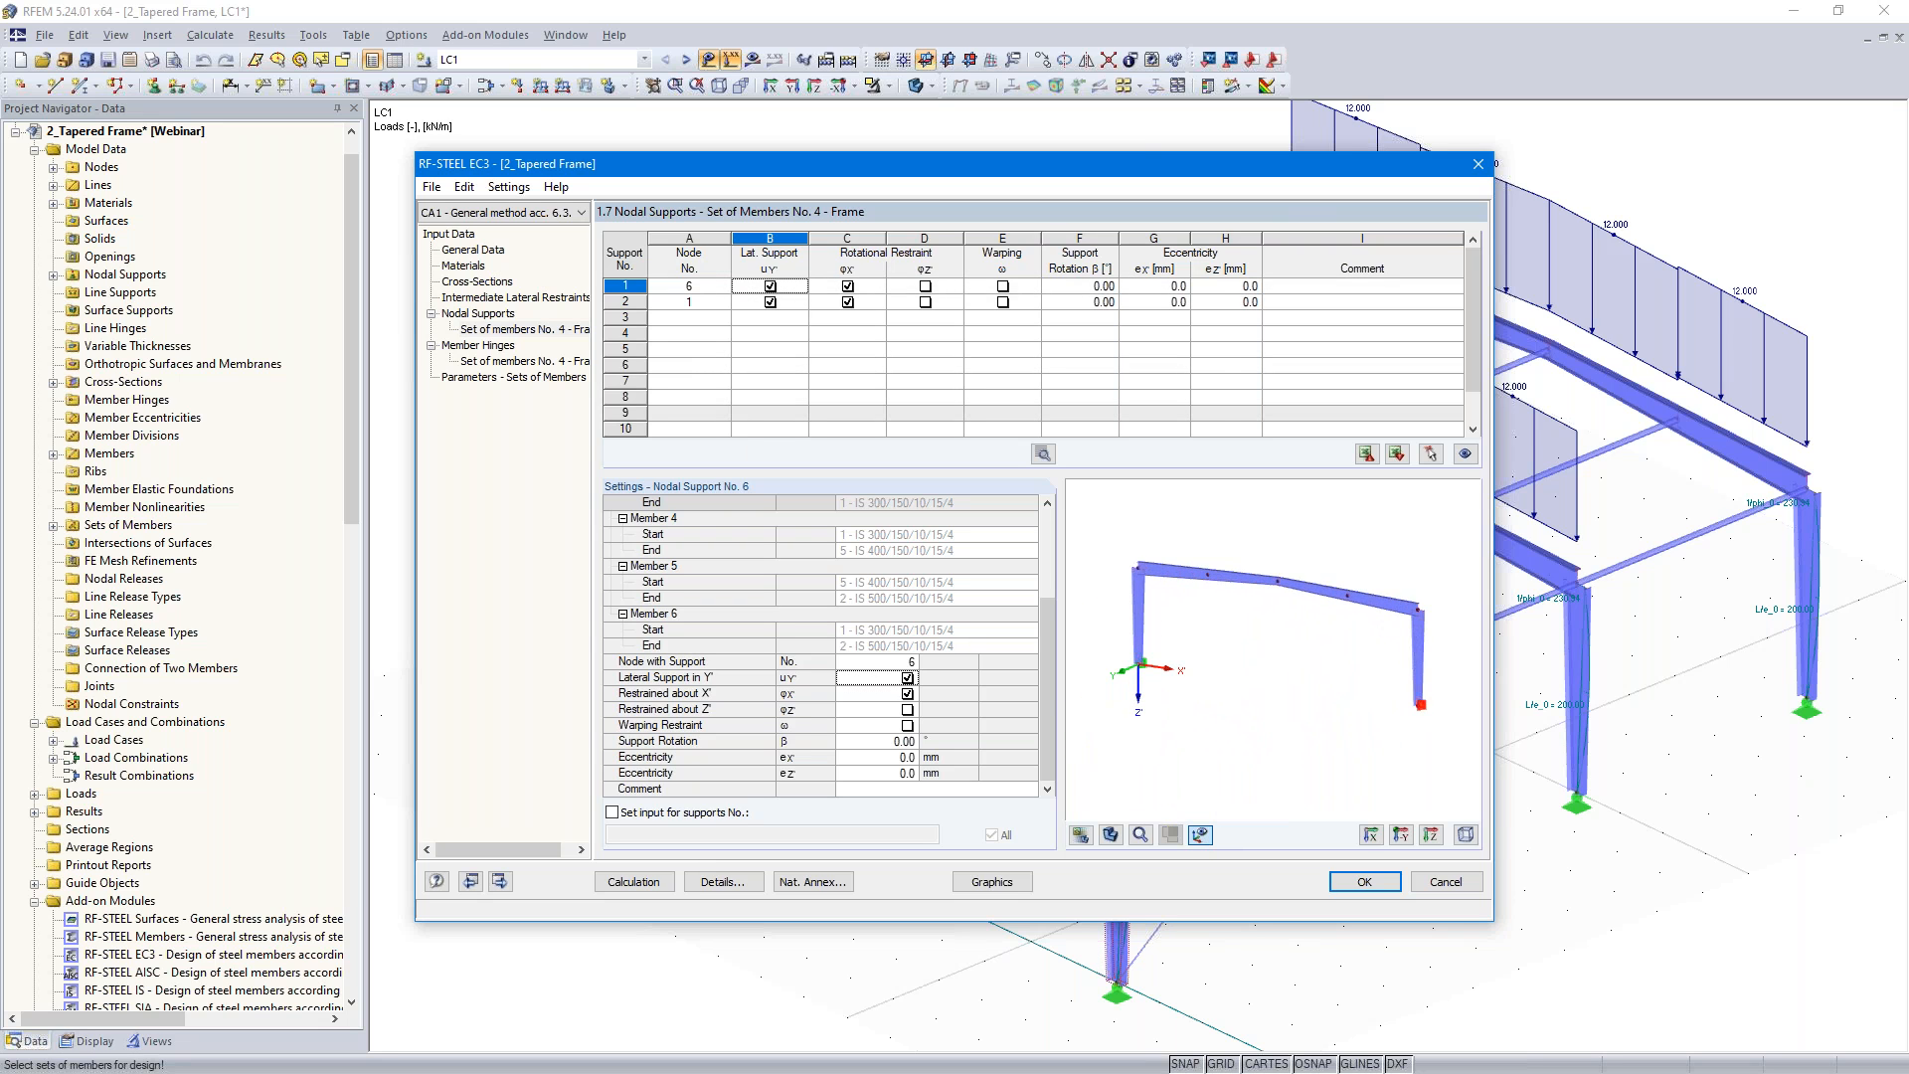
{"action": "scroll", "coordinate": [1268, 644], "scroll_direction": "up", "scroll_amount": 1}
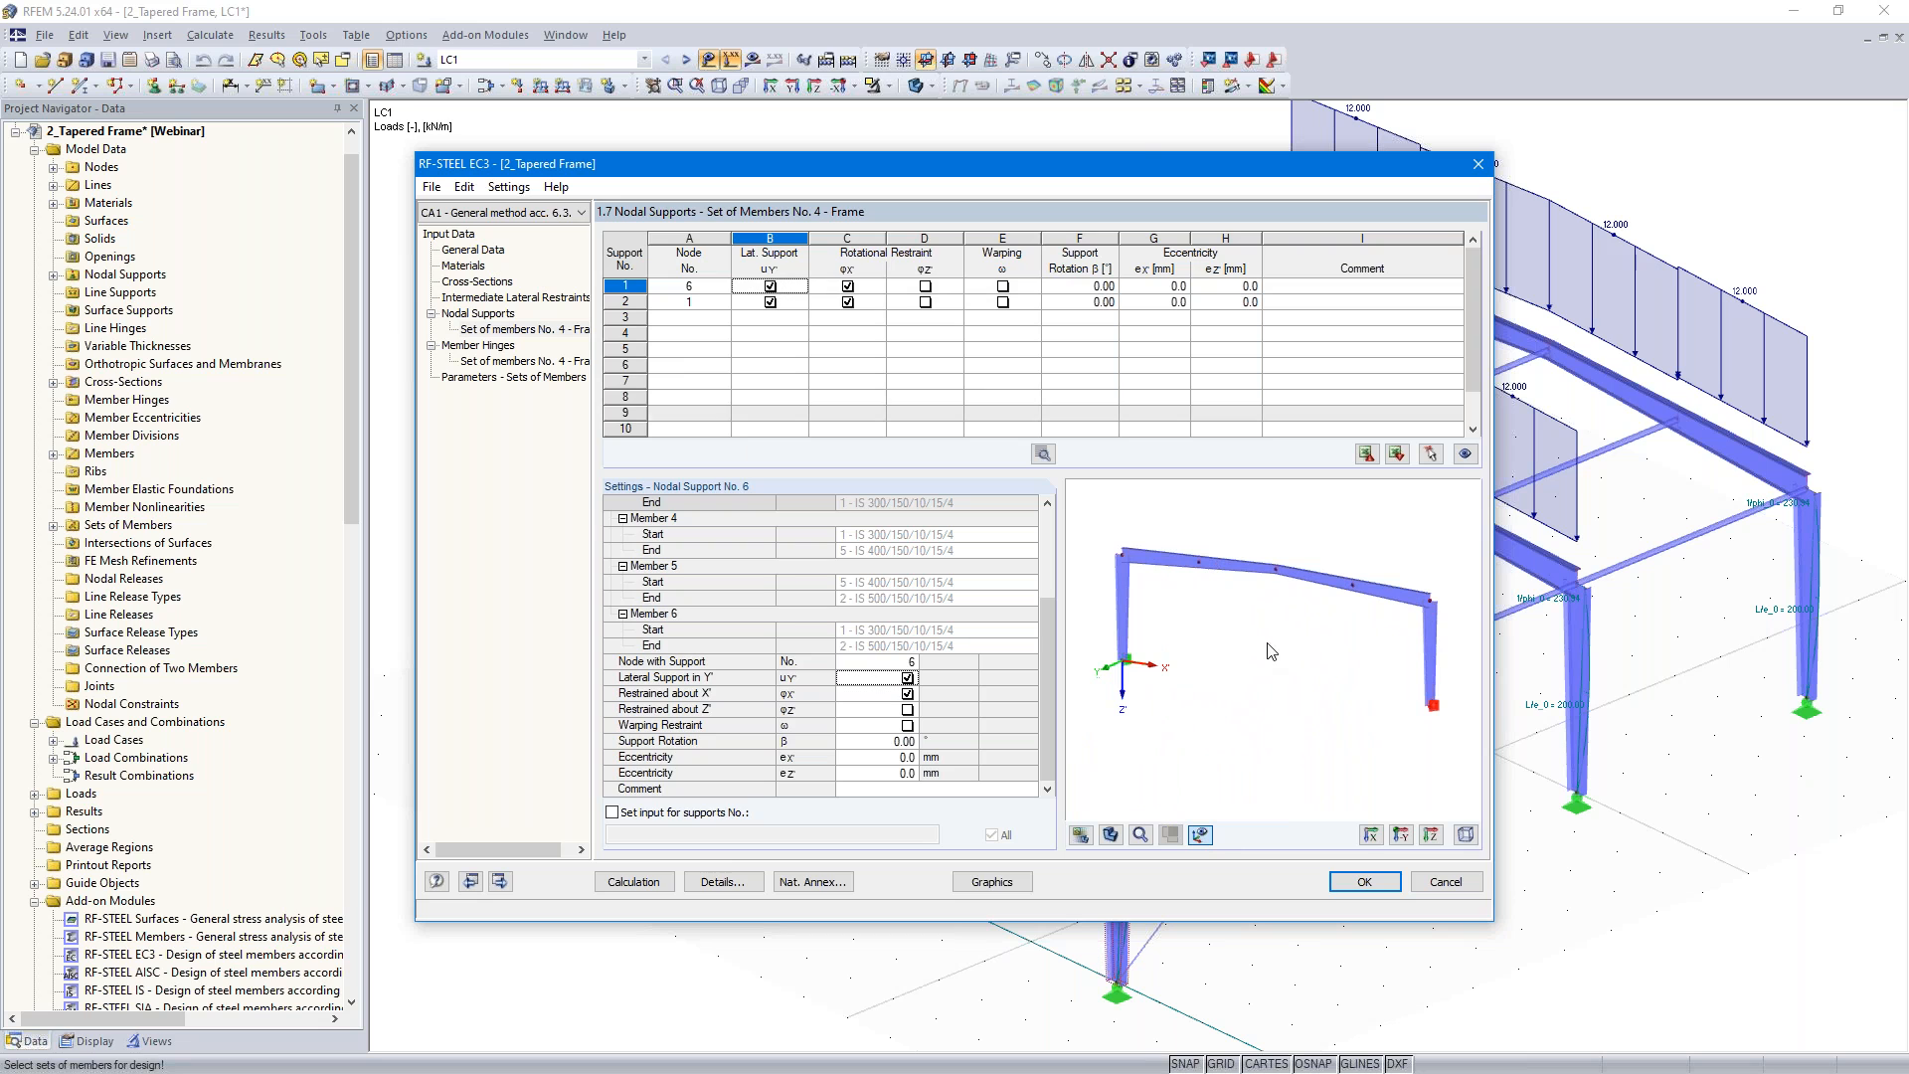
- For the supports at nodes 6 and 1, restrain the rotation about Z' and release the rotation about X'
{"action": "left_click", "coordinate": [925, 287]}
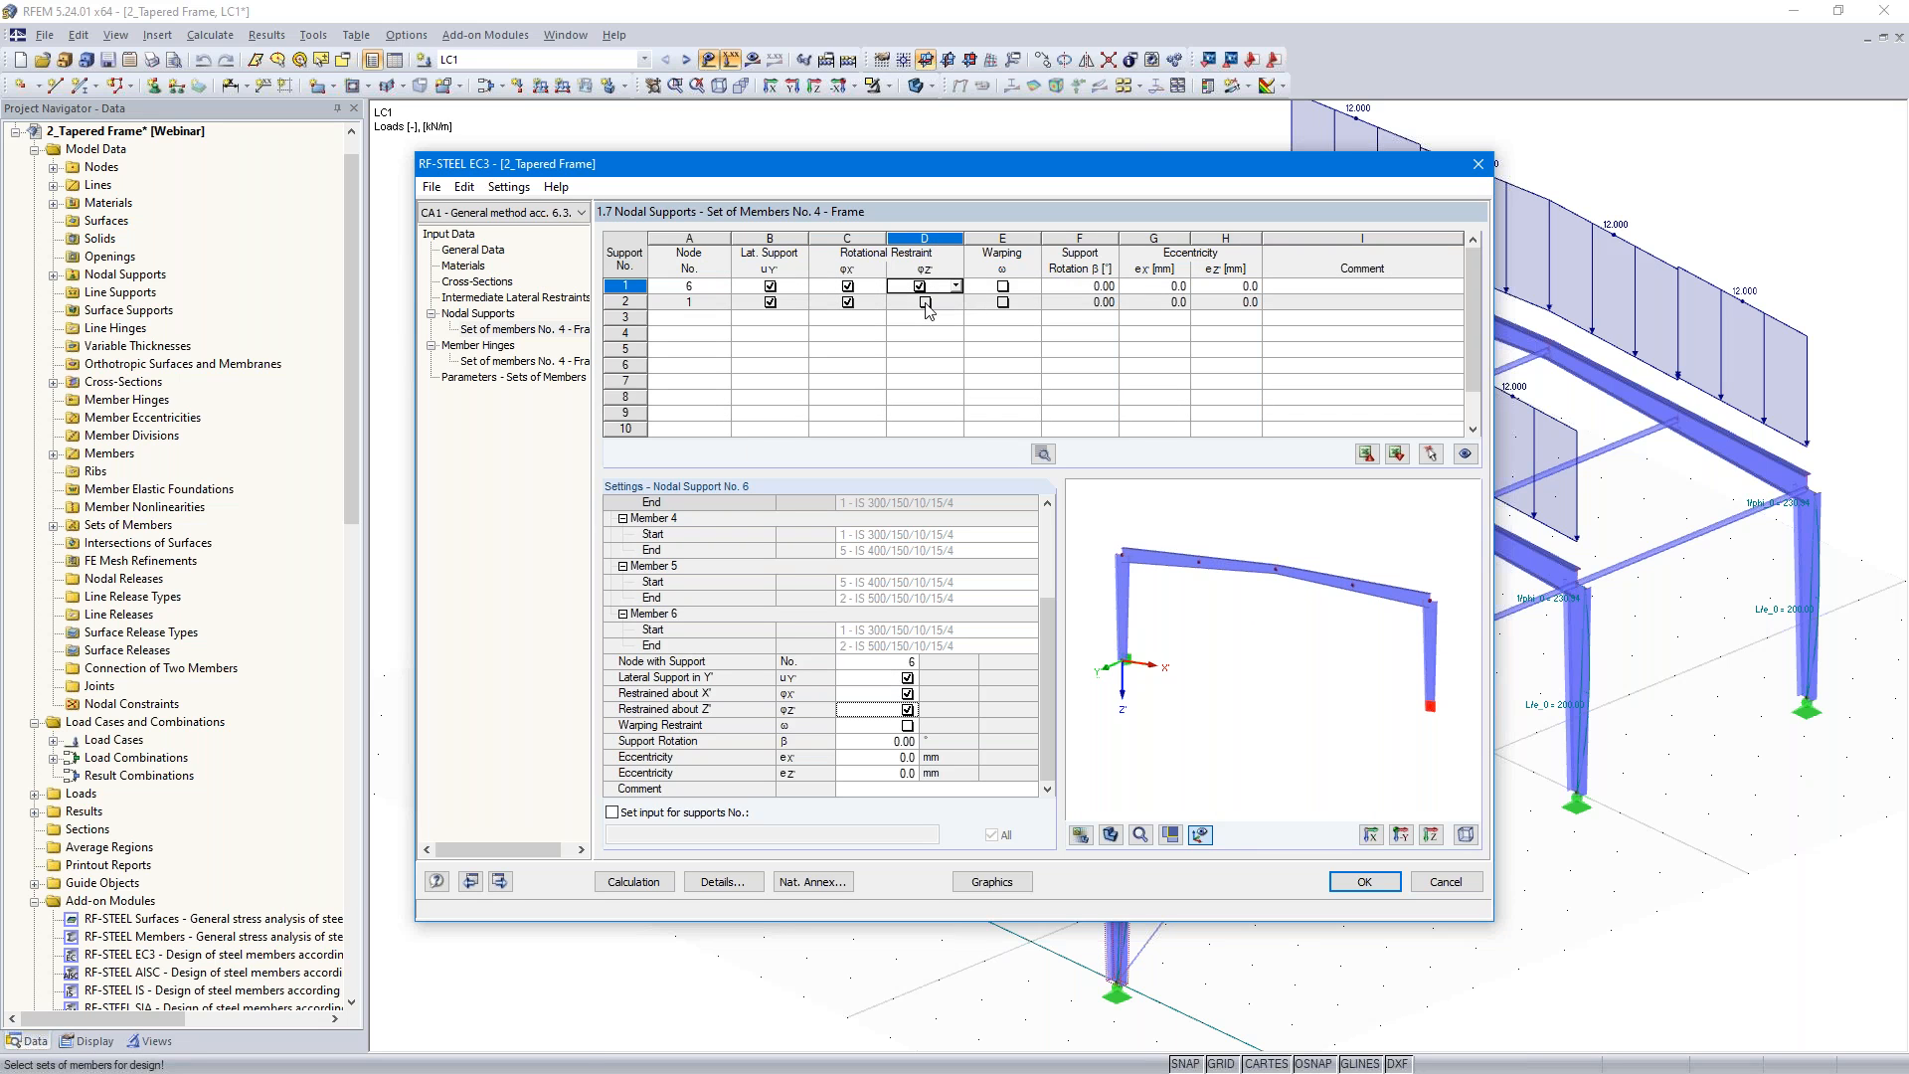
{"action": "left_click", "coordinate": [925, 302]}
{"action": "left_click", "coordinate": [844, 302]}
{"action": "left_click", "coordinate": [847, 286]}
{"action": "left_click", "coordinate": [842, 303]}
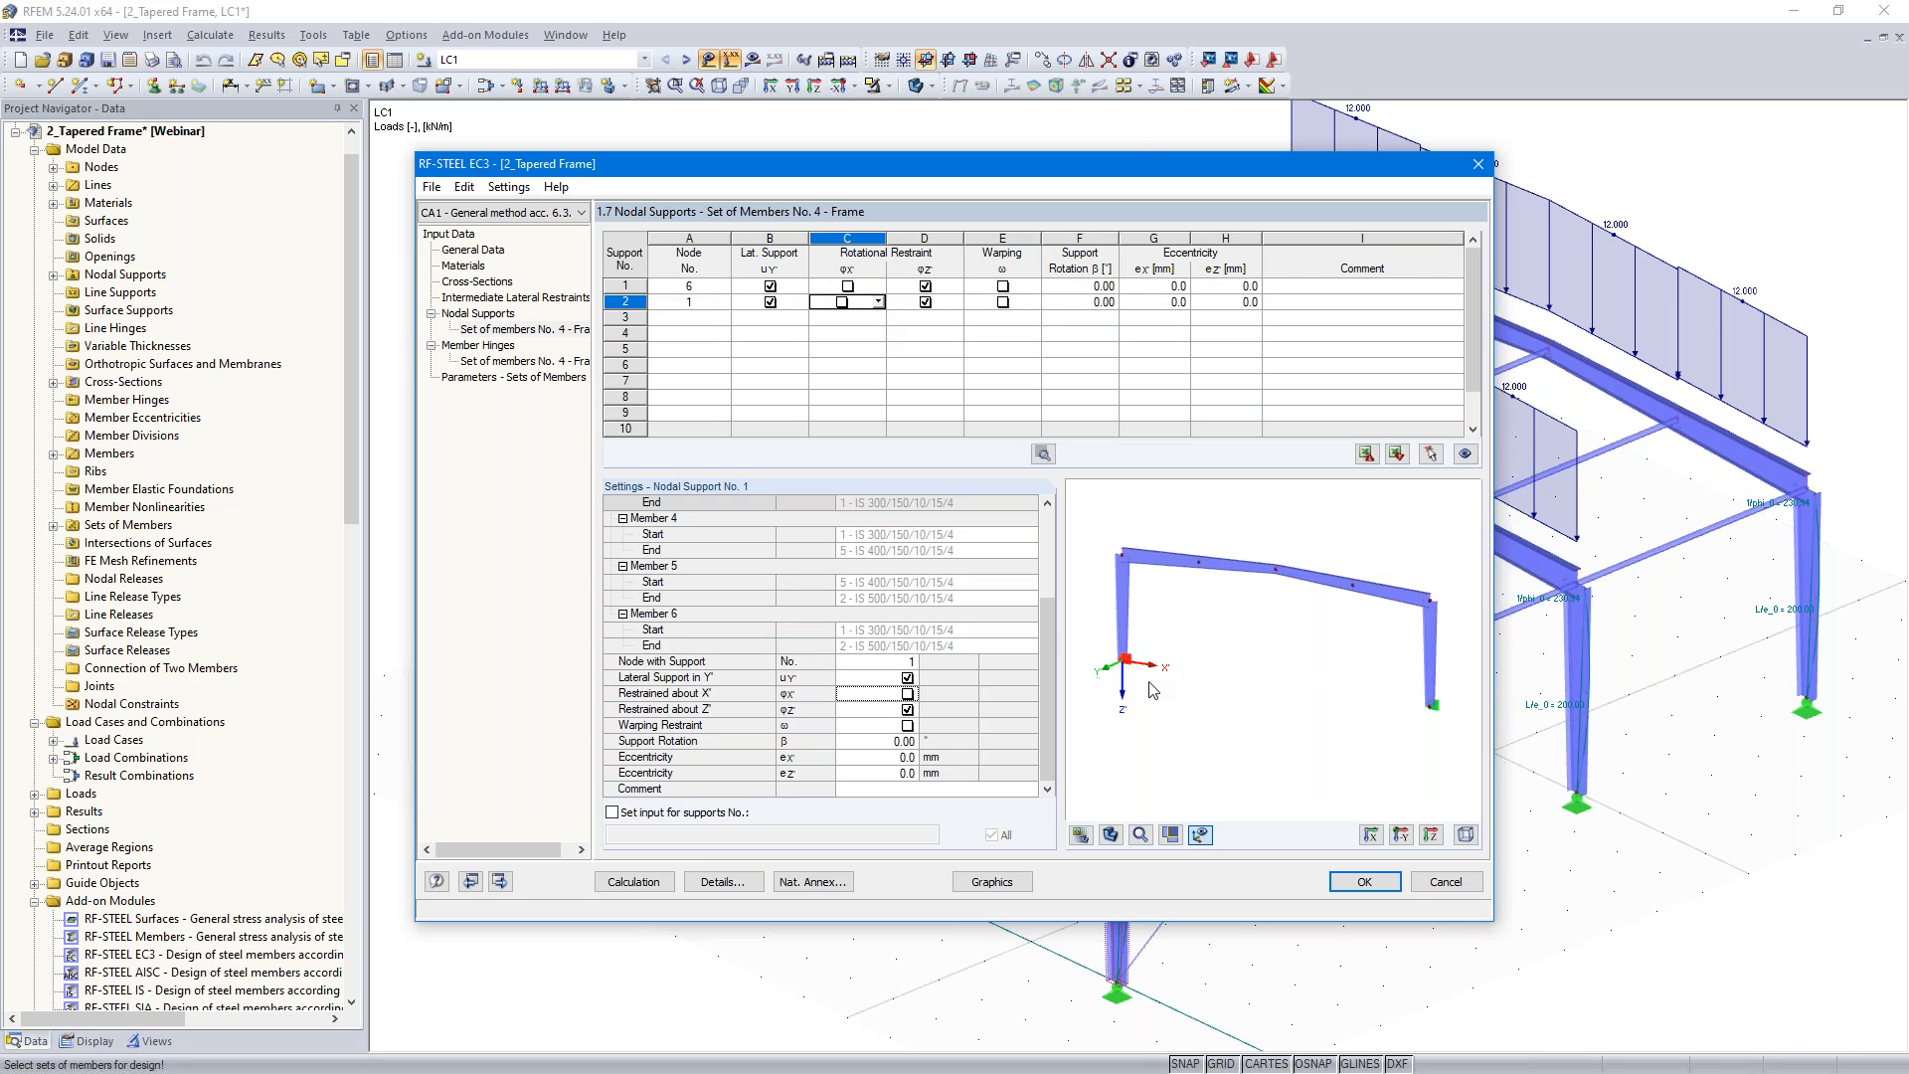
- Add nodal supports for the set of members at nodes 2, 3, 4, 5 and 7 by picking them in the model
{"action": "left_click", "coordinate": [690, 318]}
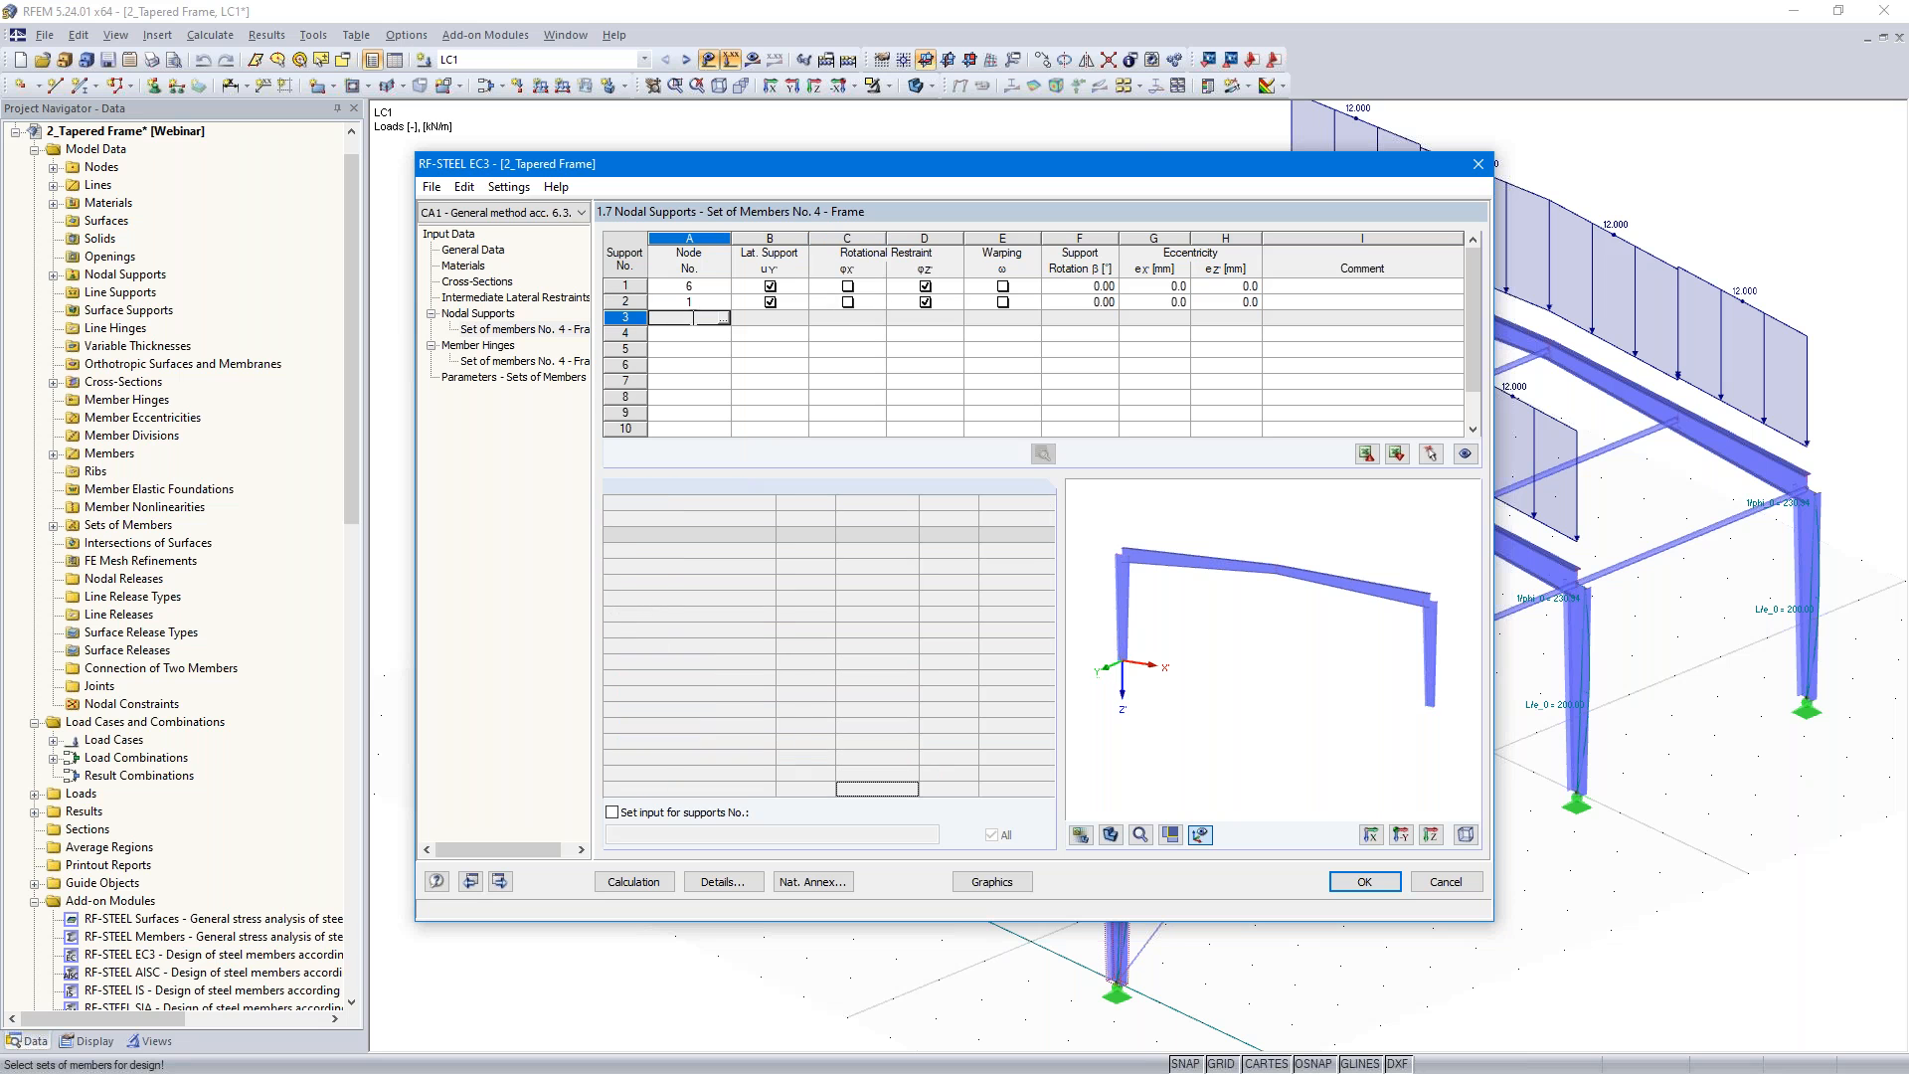
{"action": "left_click", "coordinate": [1431, 454]}
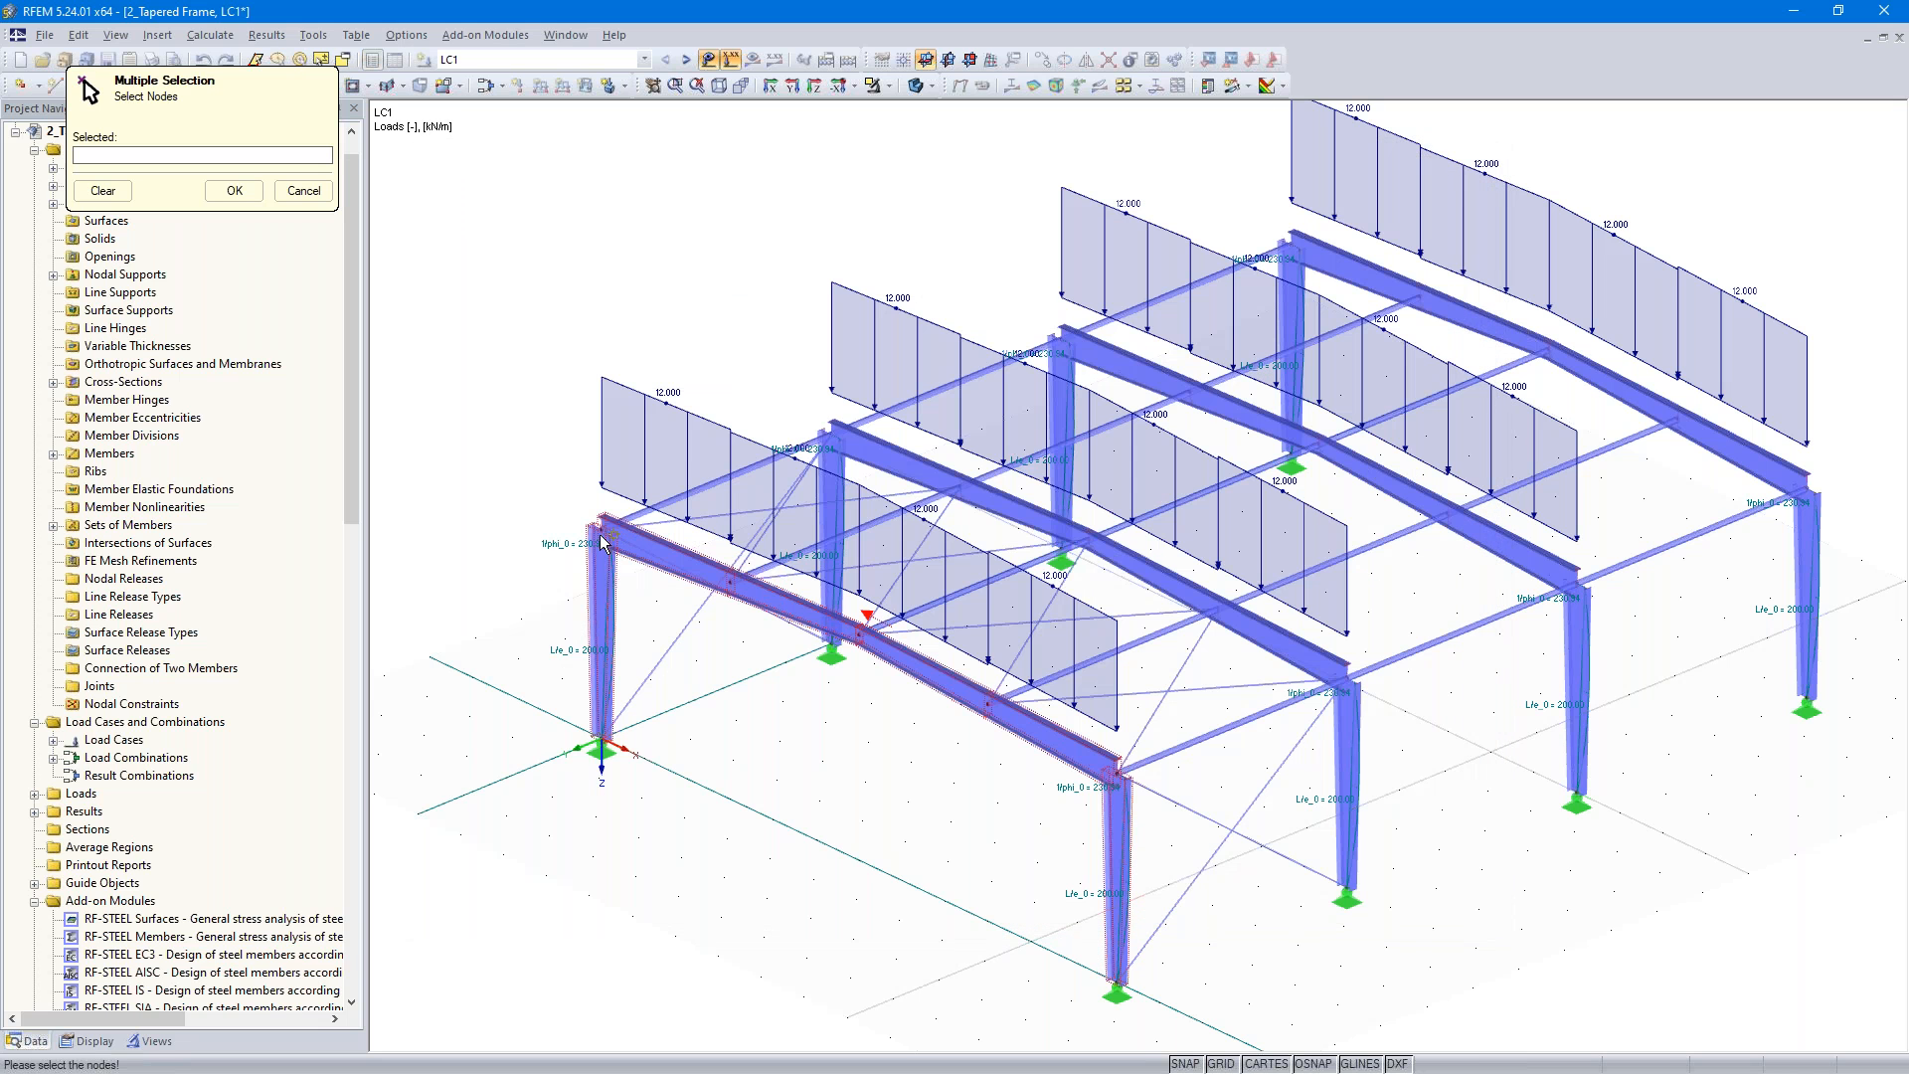
{"action": "left_click", "coordinate": [751, 594]}
{"action": "left_click", "coordinate": [860, 633]}
{"action": "left_click", "coordinate": [988, 704]}
{"action": "left_click", "coordinate": [1116, 772]}
{"action": "left_click", "coordinate": [234, 190]}
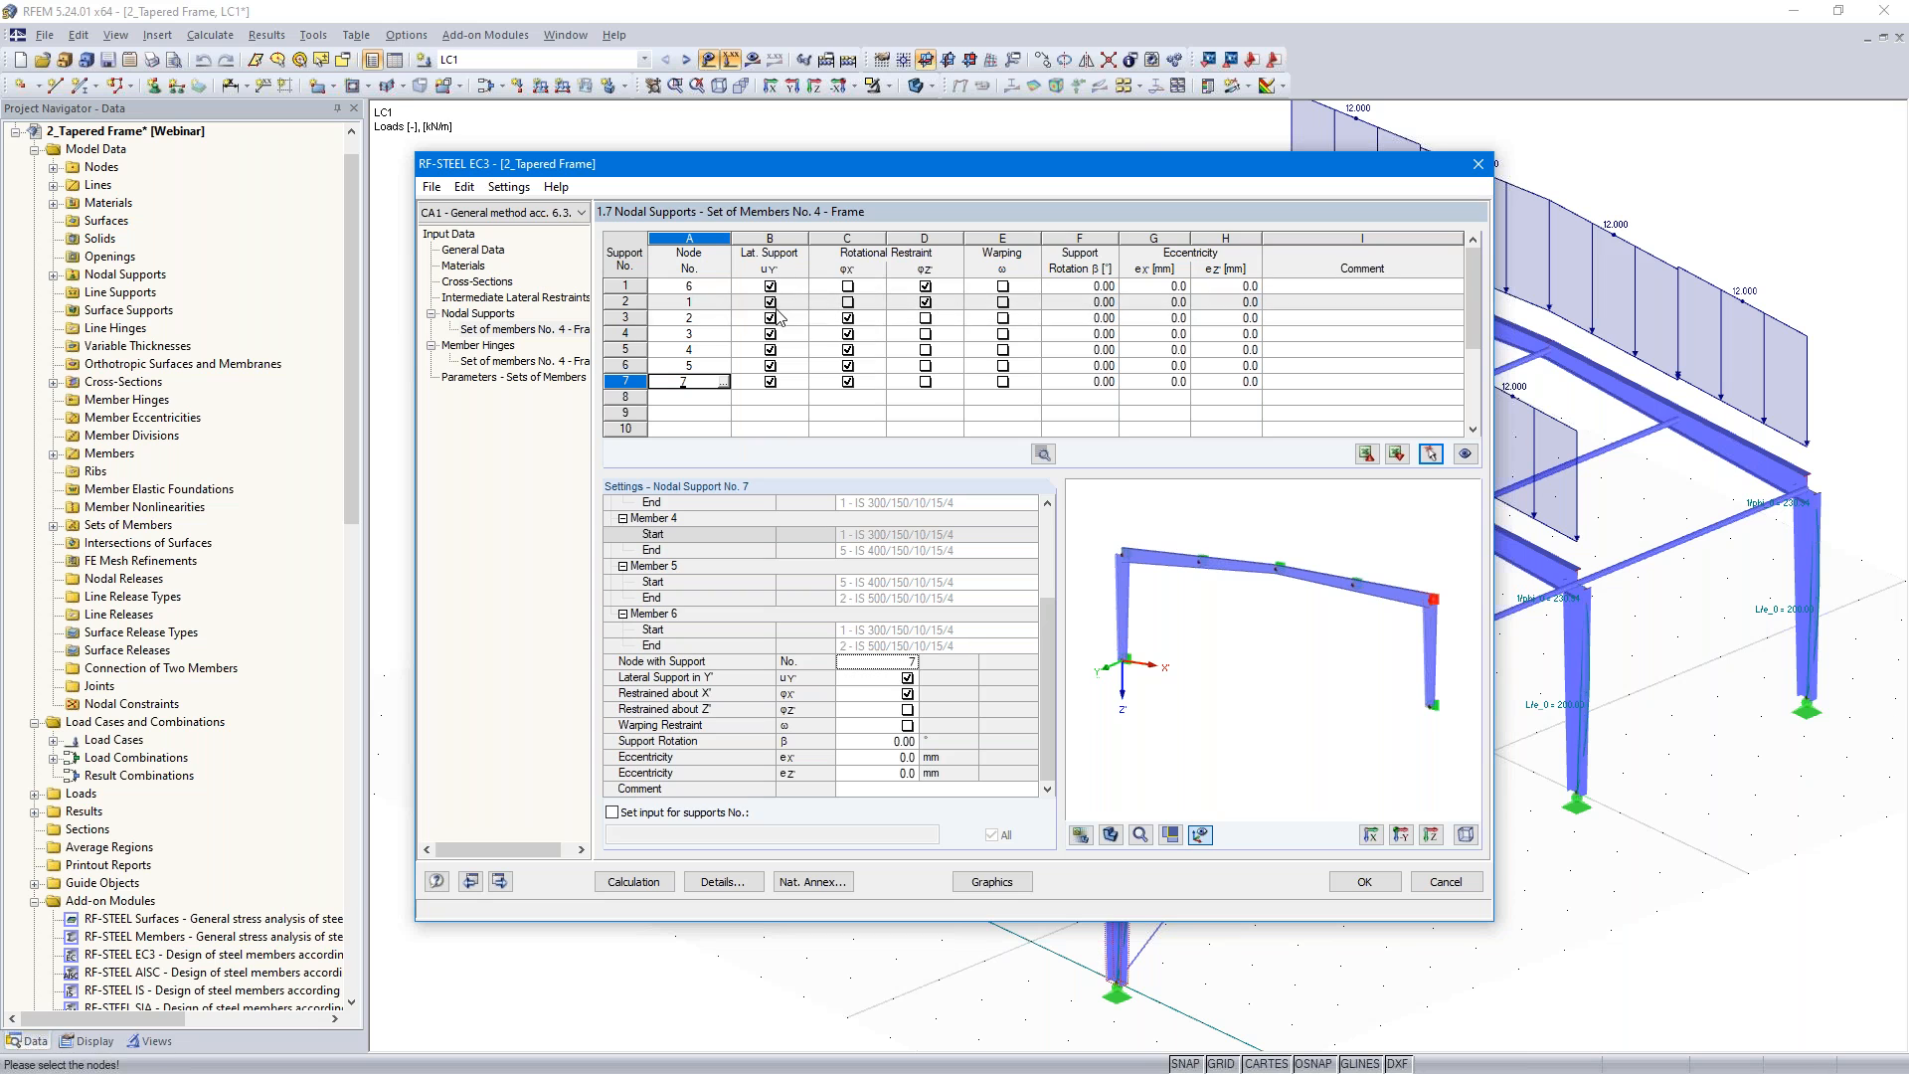
- Release the rotational restraint about X' for the supports at nodes 2, 3, 4, 5 and 7
{"action": "left_click", "coordinate": [847, 318]}
{"action": "left_click", "coordinate": [848, 334]}
{"action": "left_click", "coordinate": [848, 350]}
{"action": "left_click", "coordinate": [848, 366]}
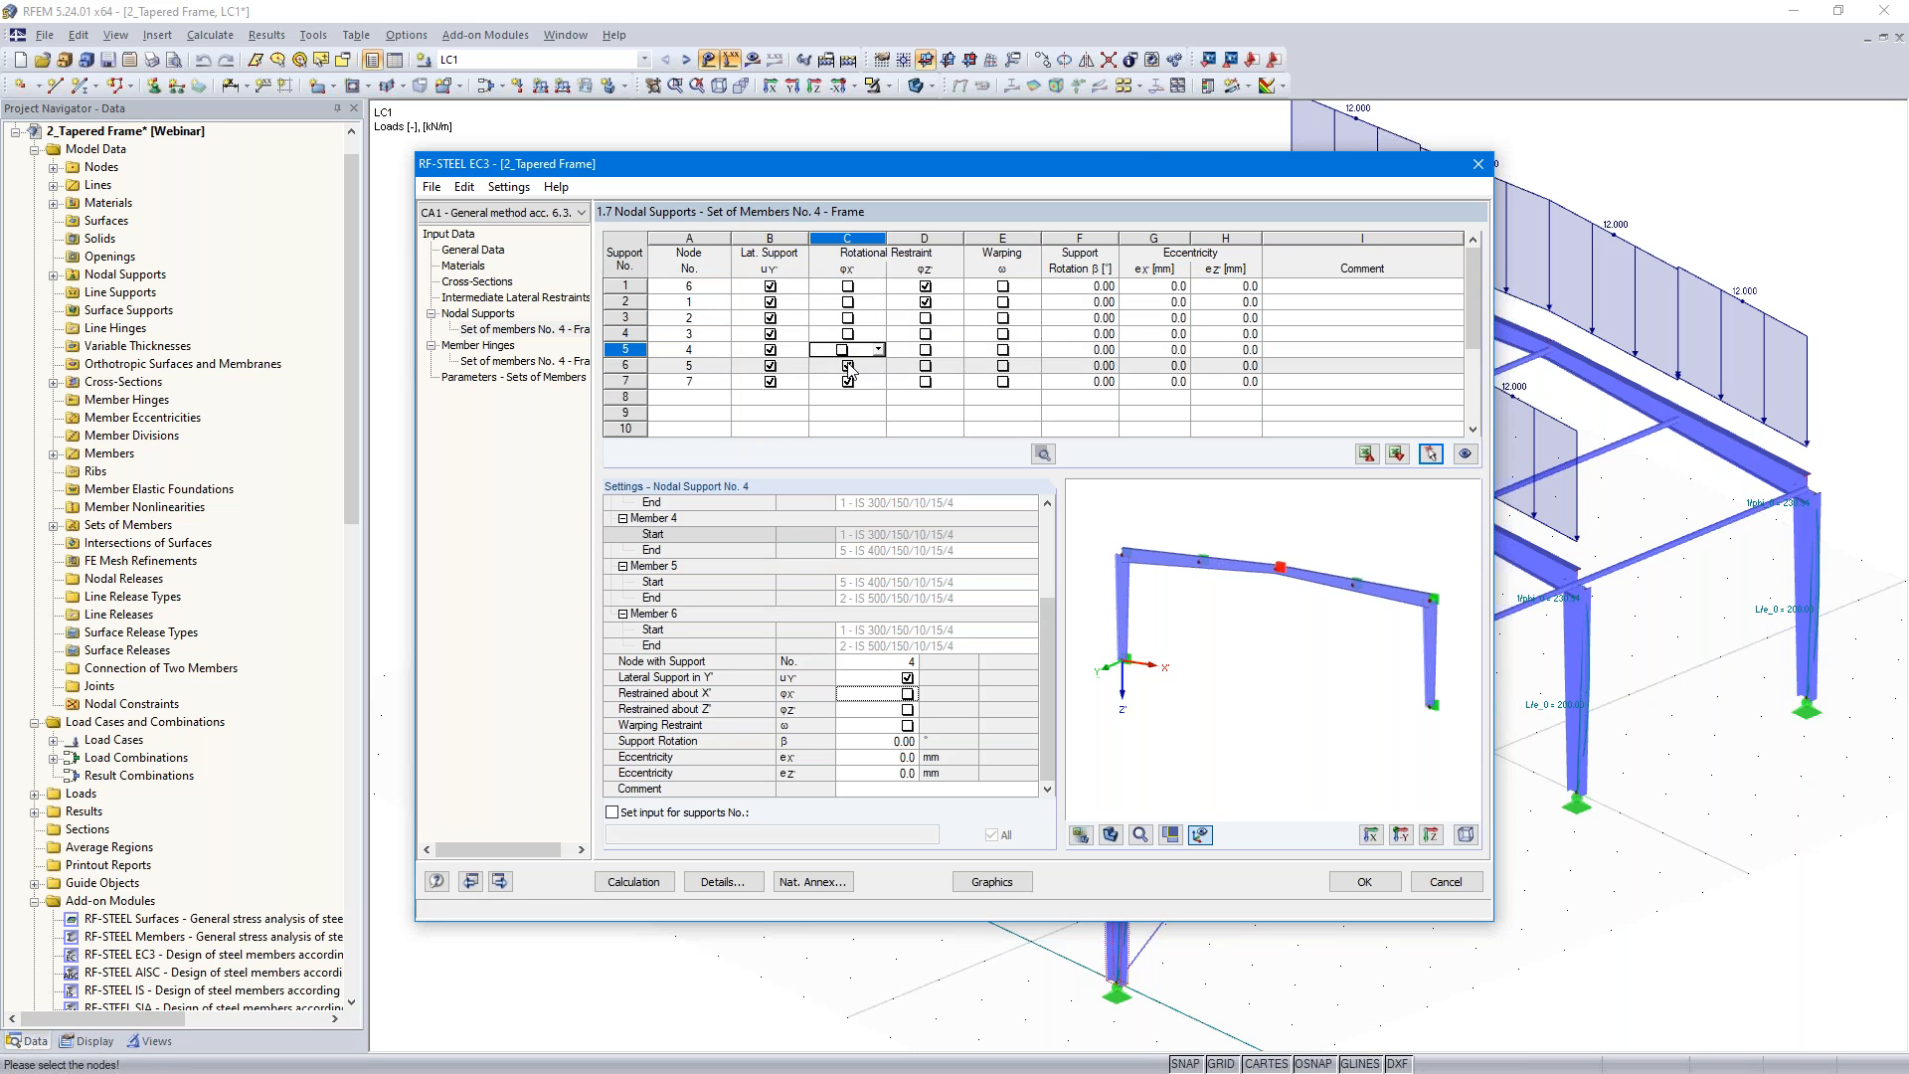
{"action": "left_click", "coordinate": [848, 381]}
{"action": "left_click", "coordinate": [848, 382]}
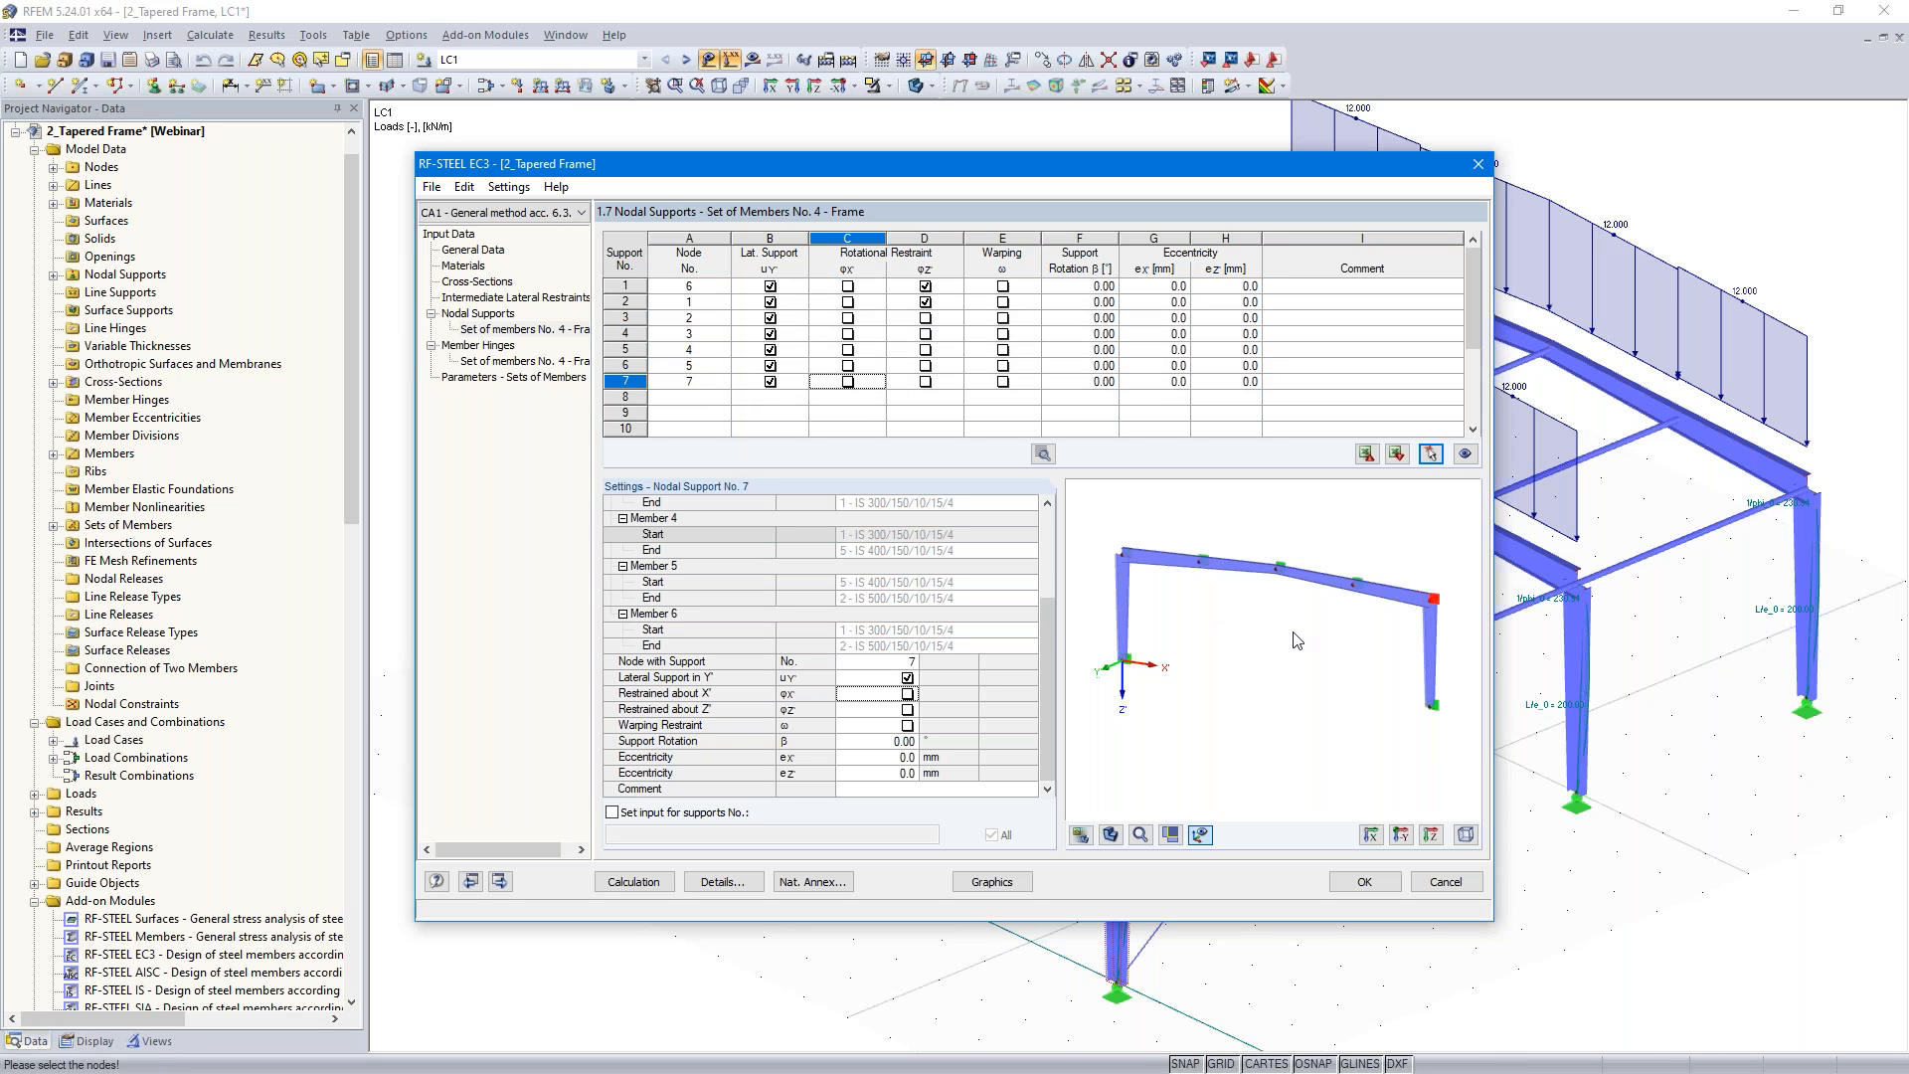
- Set the support eccentricity eZ to -150 mm at node 2, -100 mm at node 3 and -50 mm at node 4
{"action": "scroll", "coordinate": [1272, 662], "scroll_direction": "up", "scroll_amount": 2}
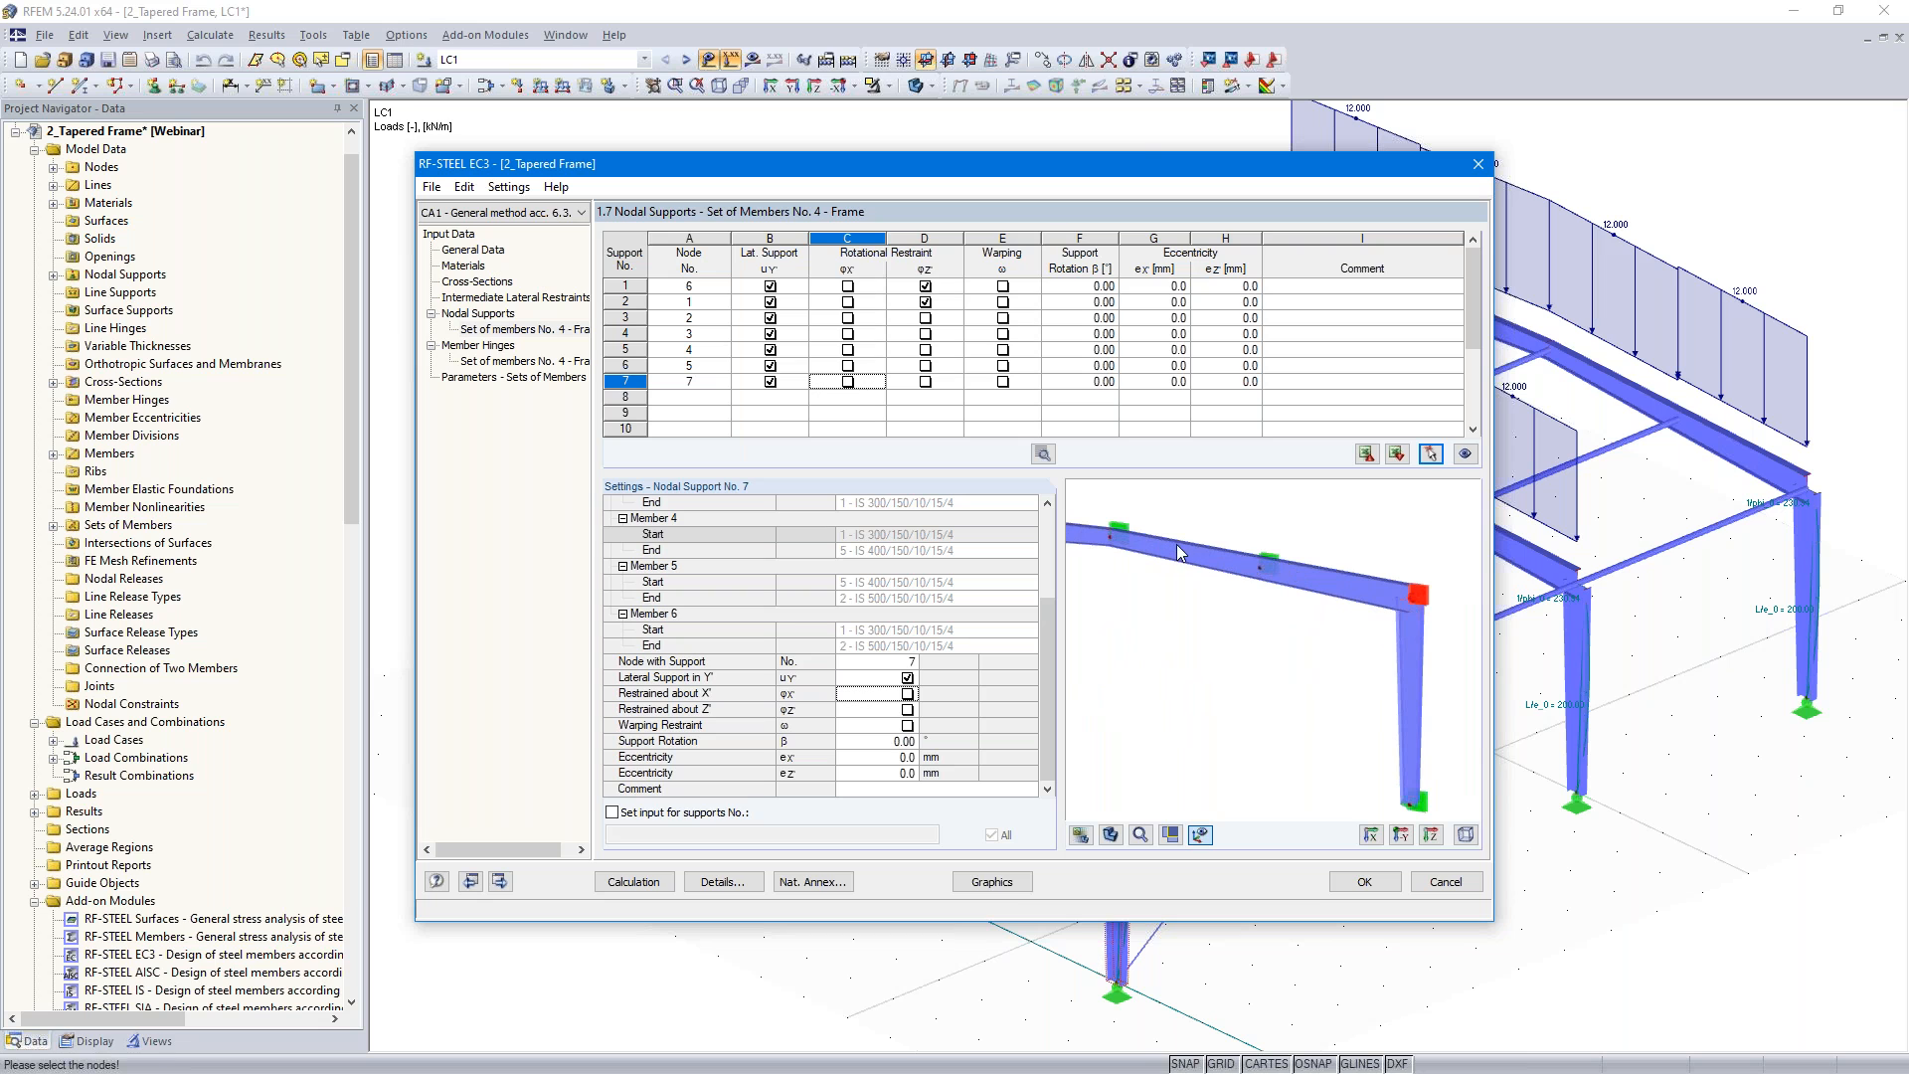
{"action": "left_click", "coordinate": [1227, 317]}
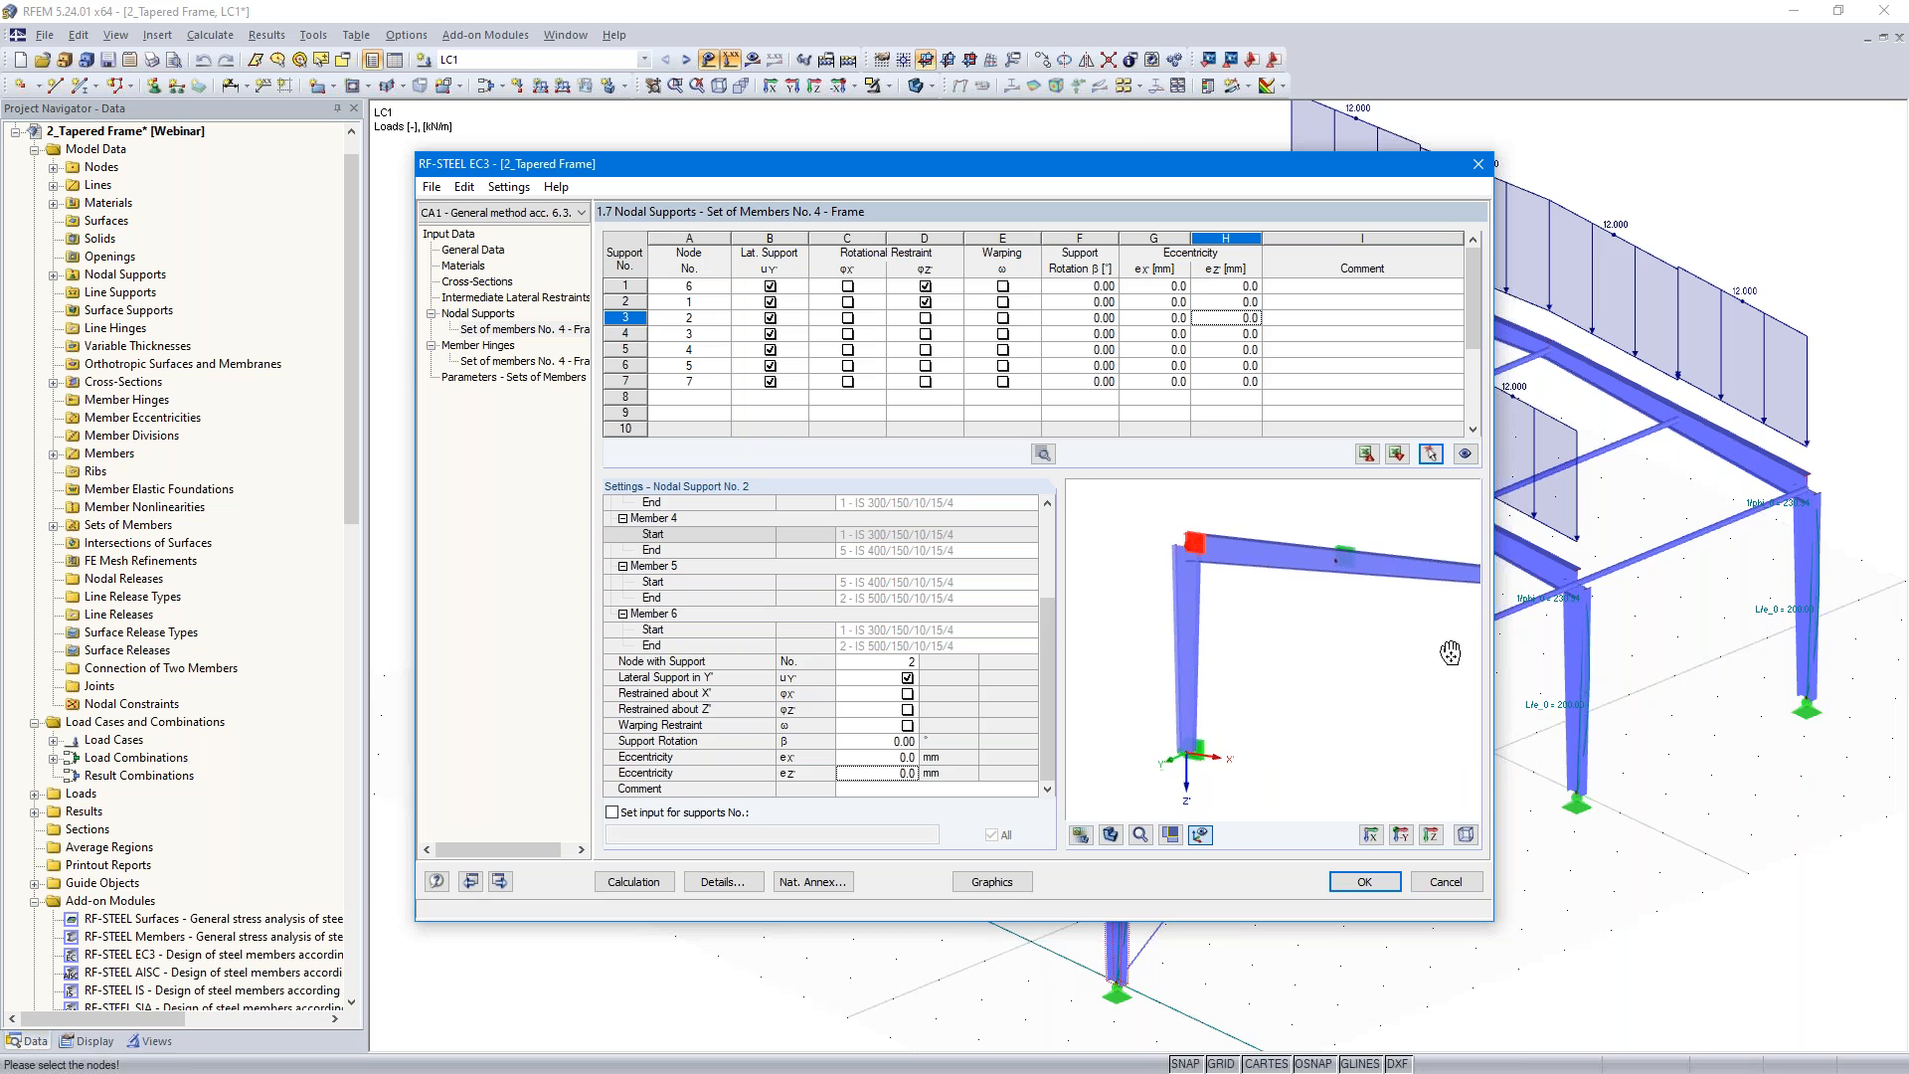
{"action": "left_click", "coordinate": [1239, 317]}
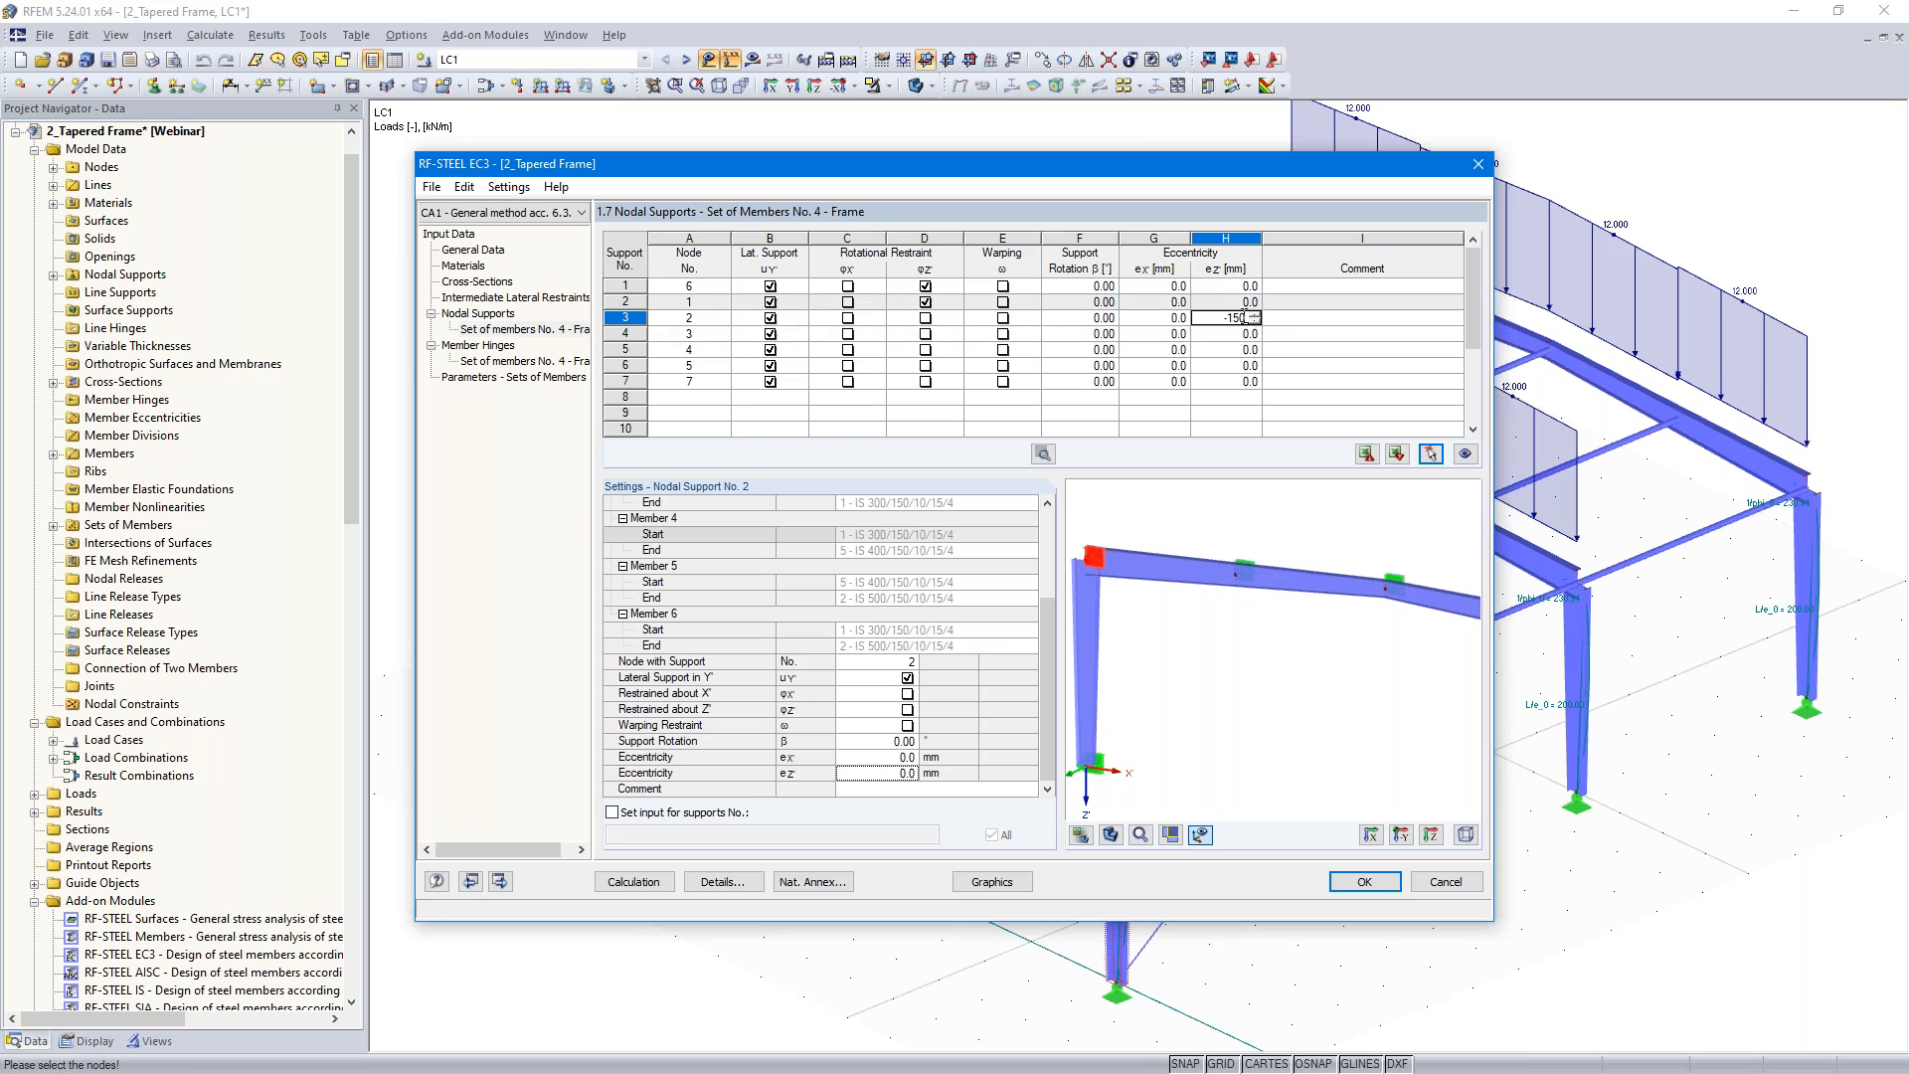
{"action": "key", "text": "Return"}
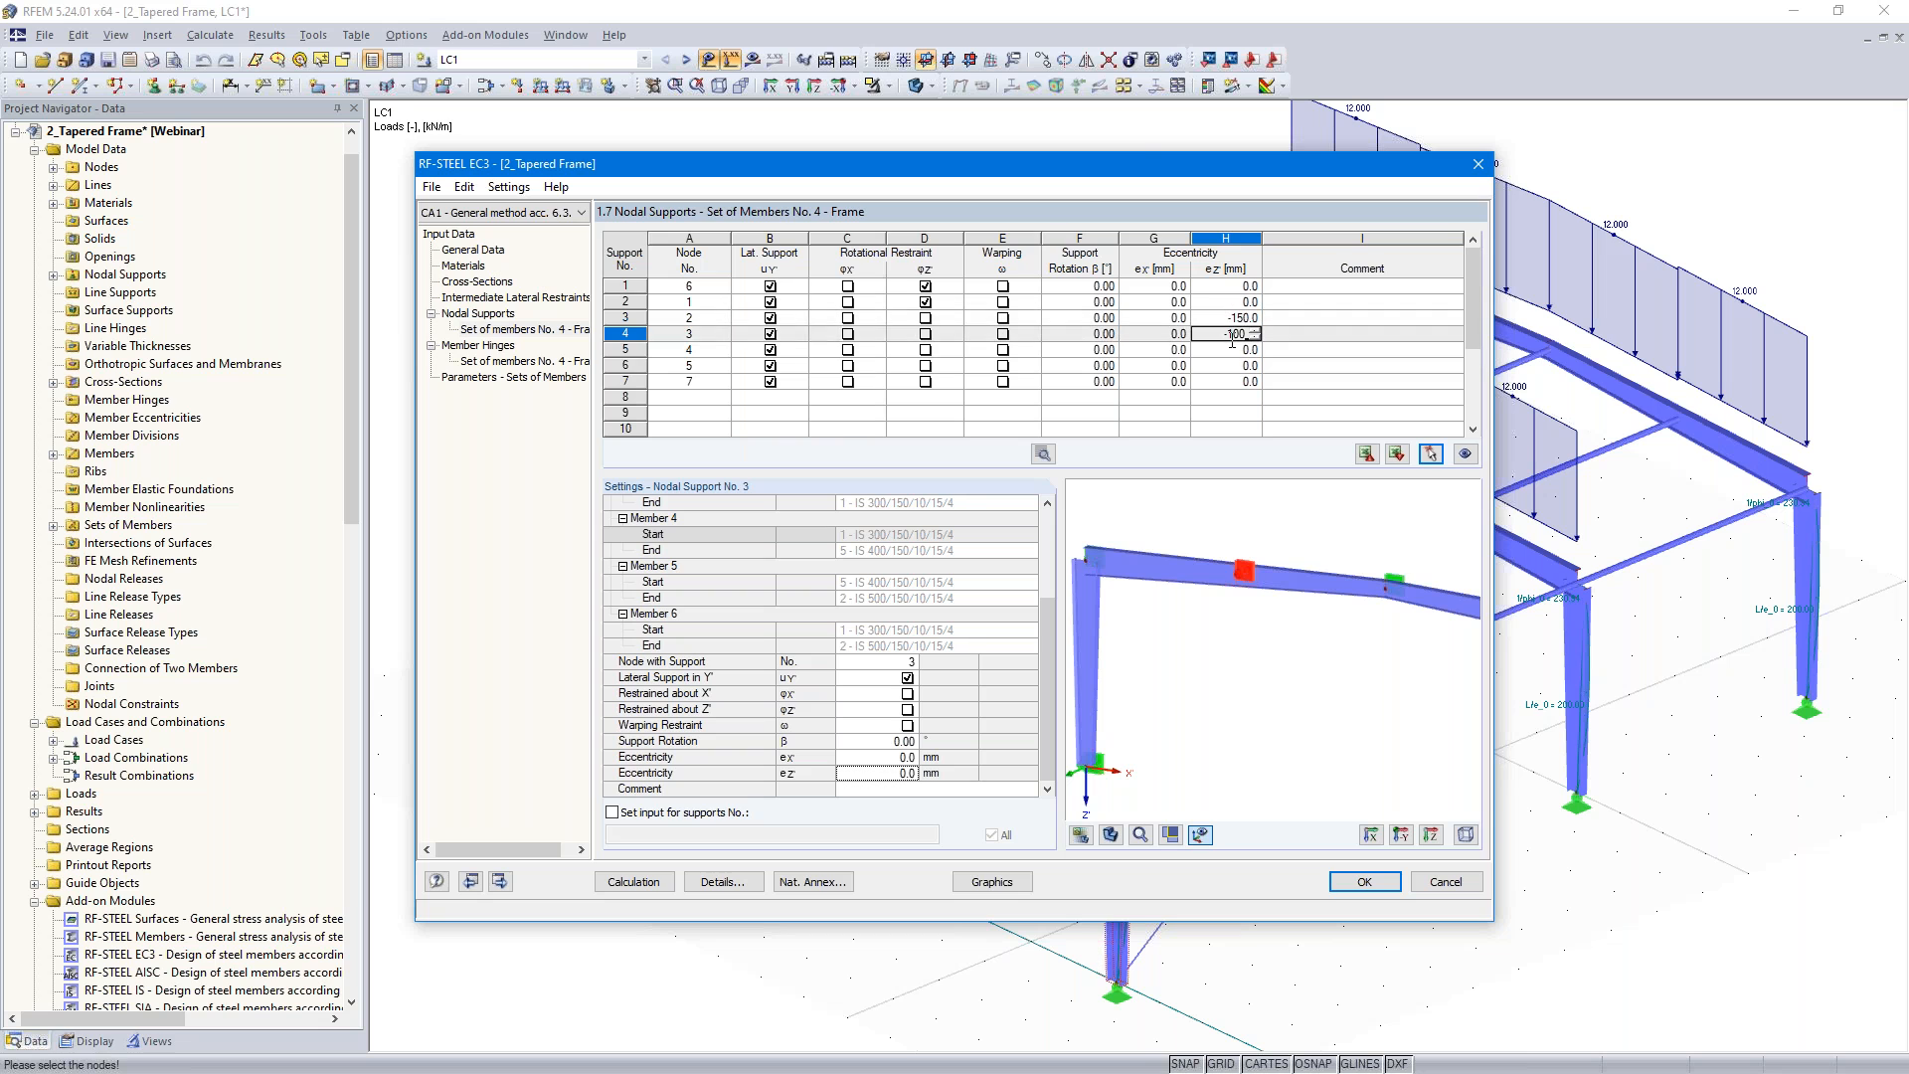
{"action": "key", "text": "Return"}
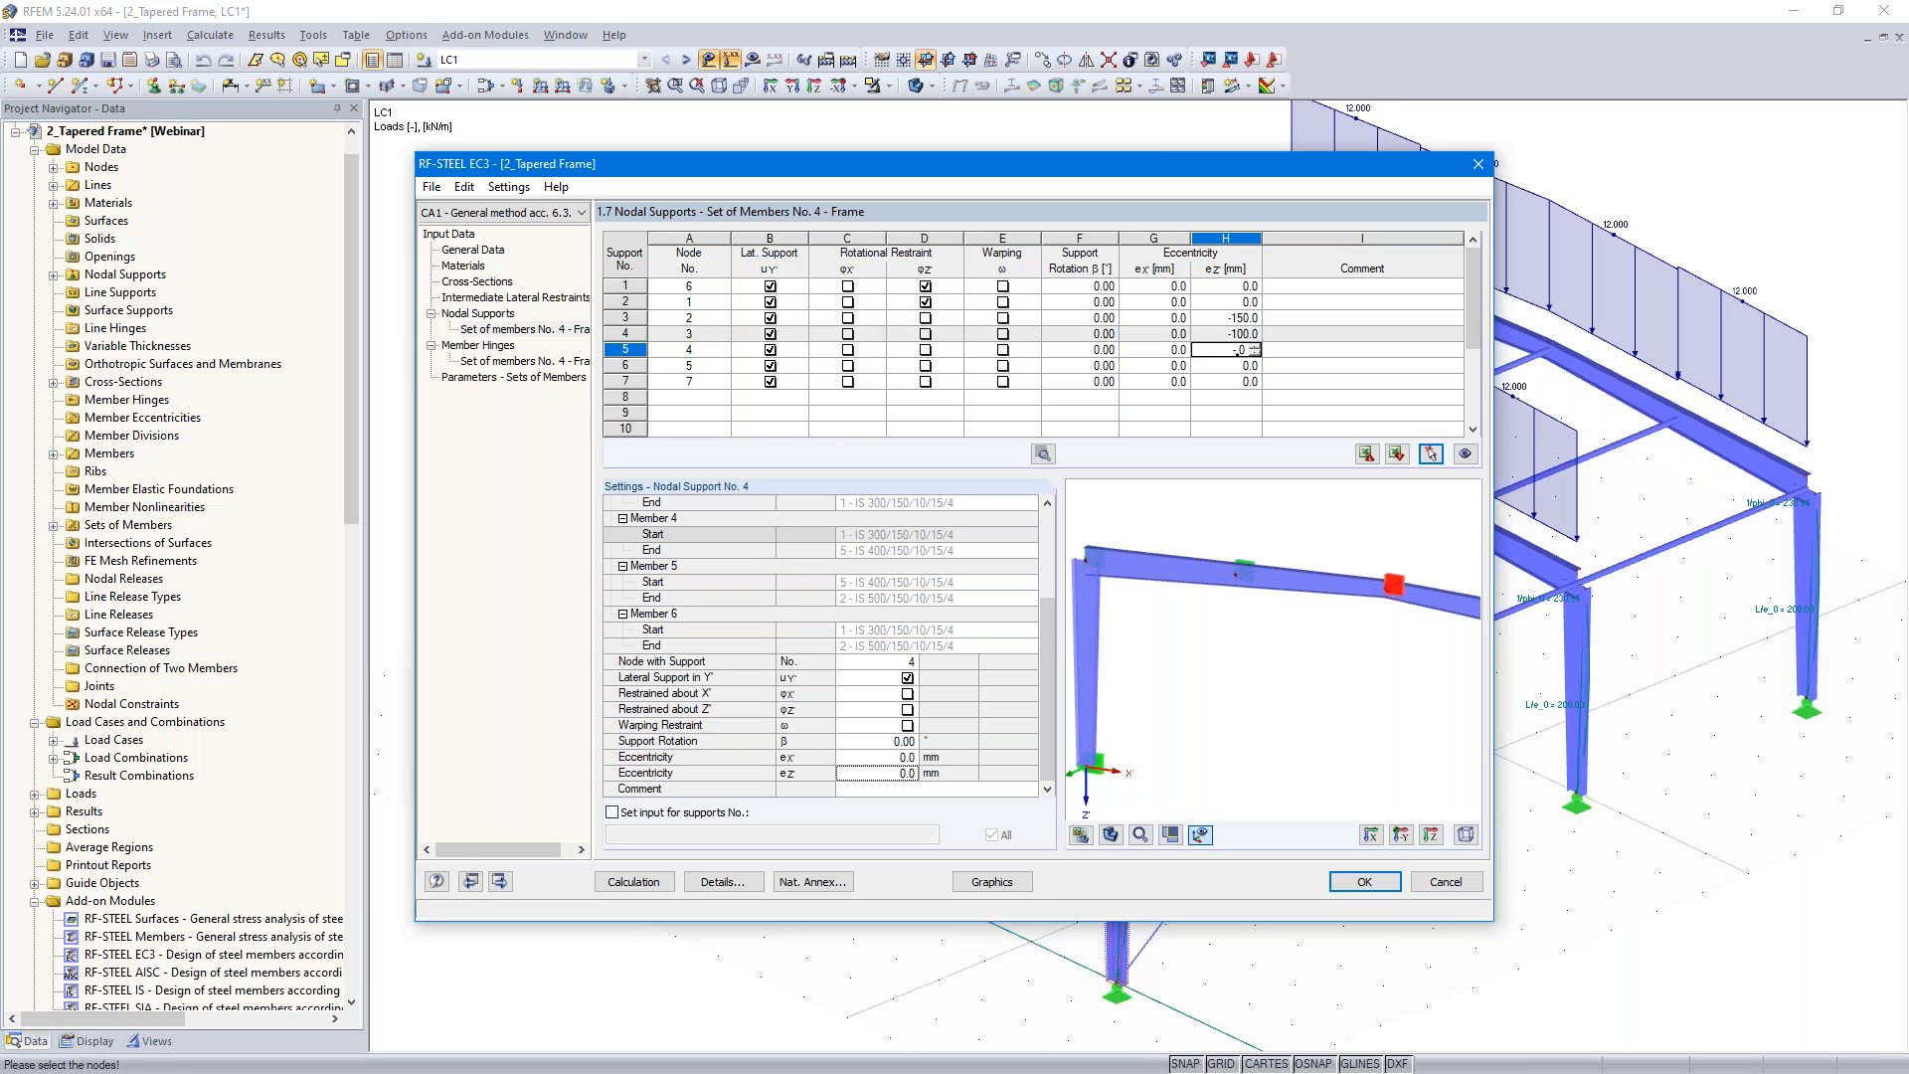
{"action": "type", "text": "-50"}
{"action": "key", "text": "Tab"}
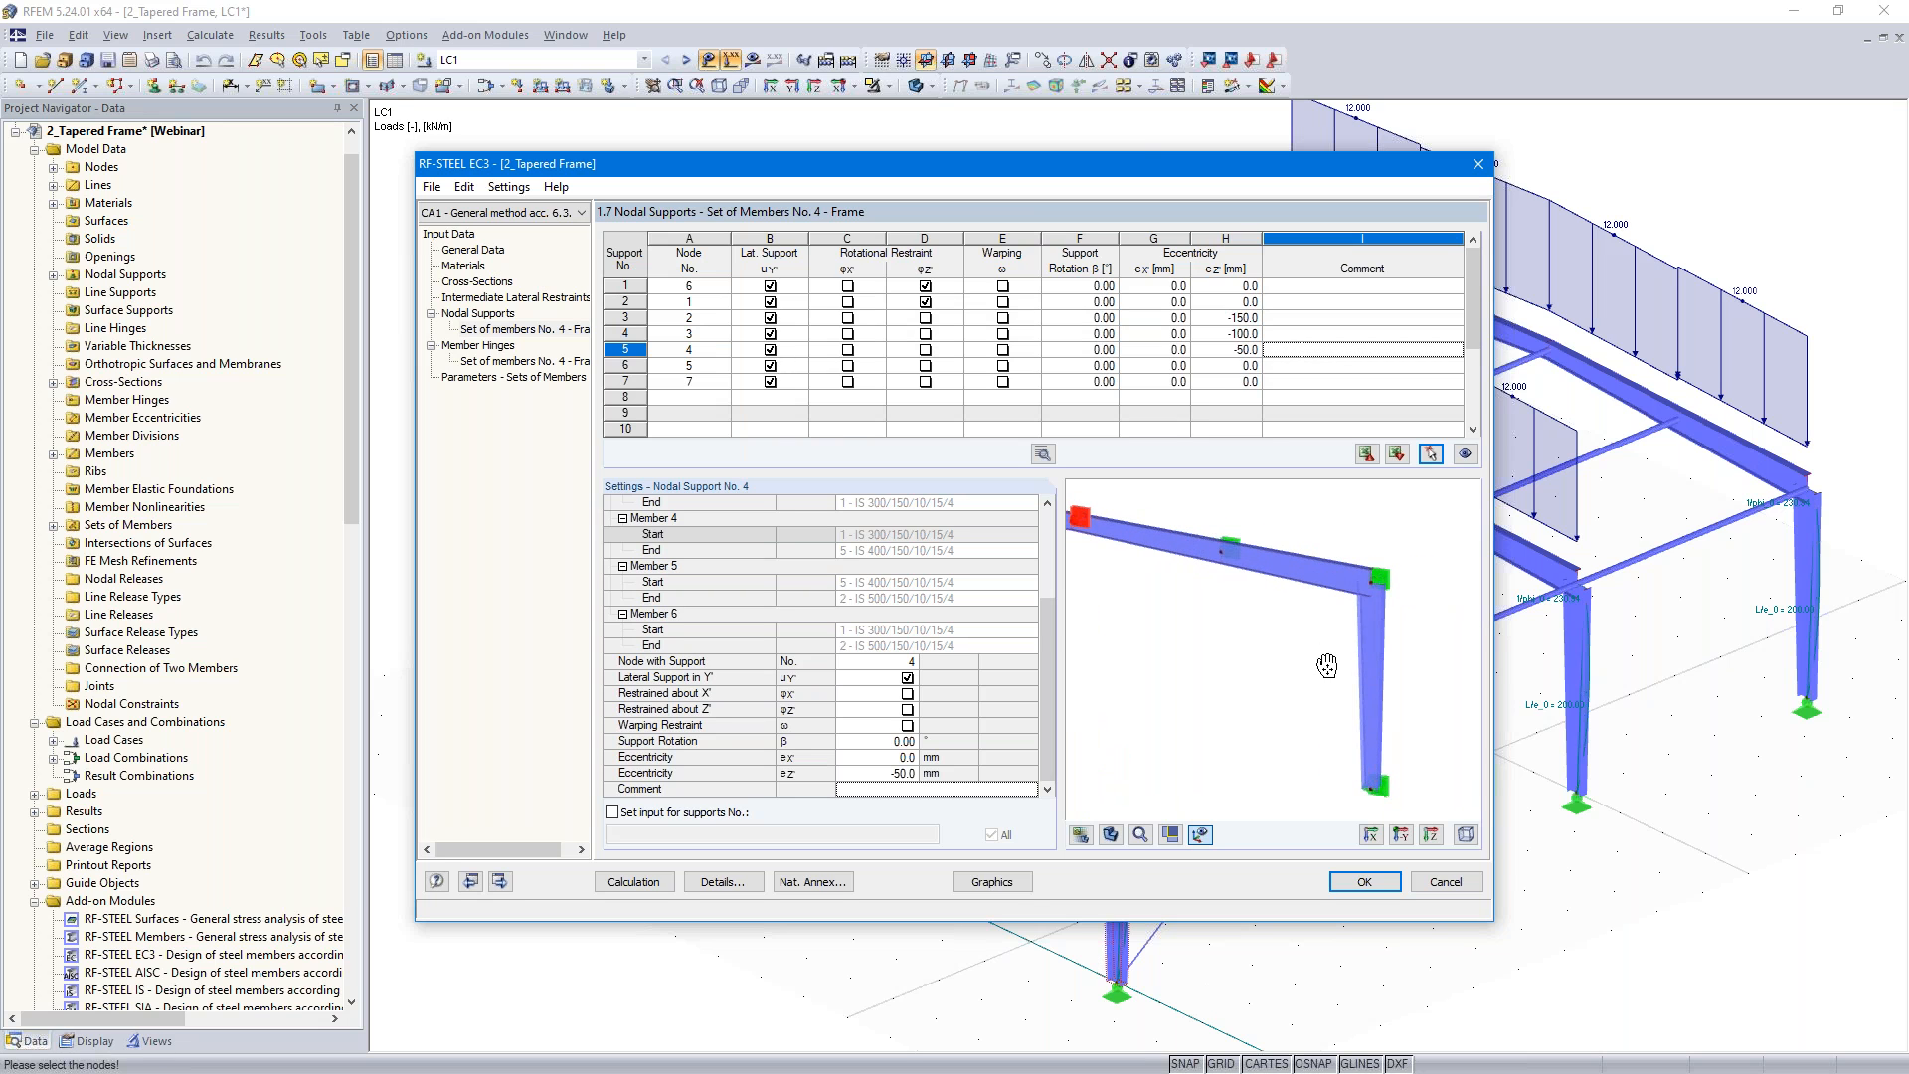
- Set the support eccentricity eZ to -100 mm at node 5 and -150 mm at node 7
{"action": "left_click", "coordinate": [1236, 365]}
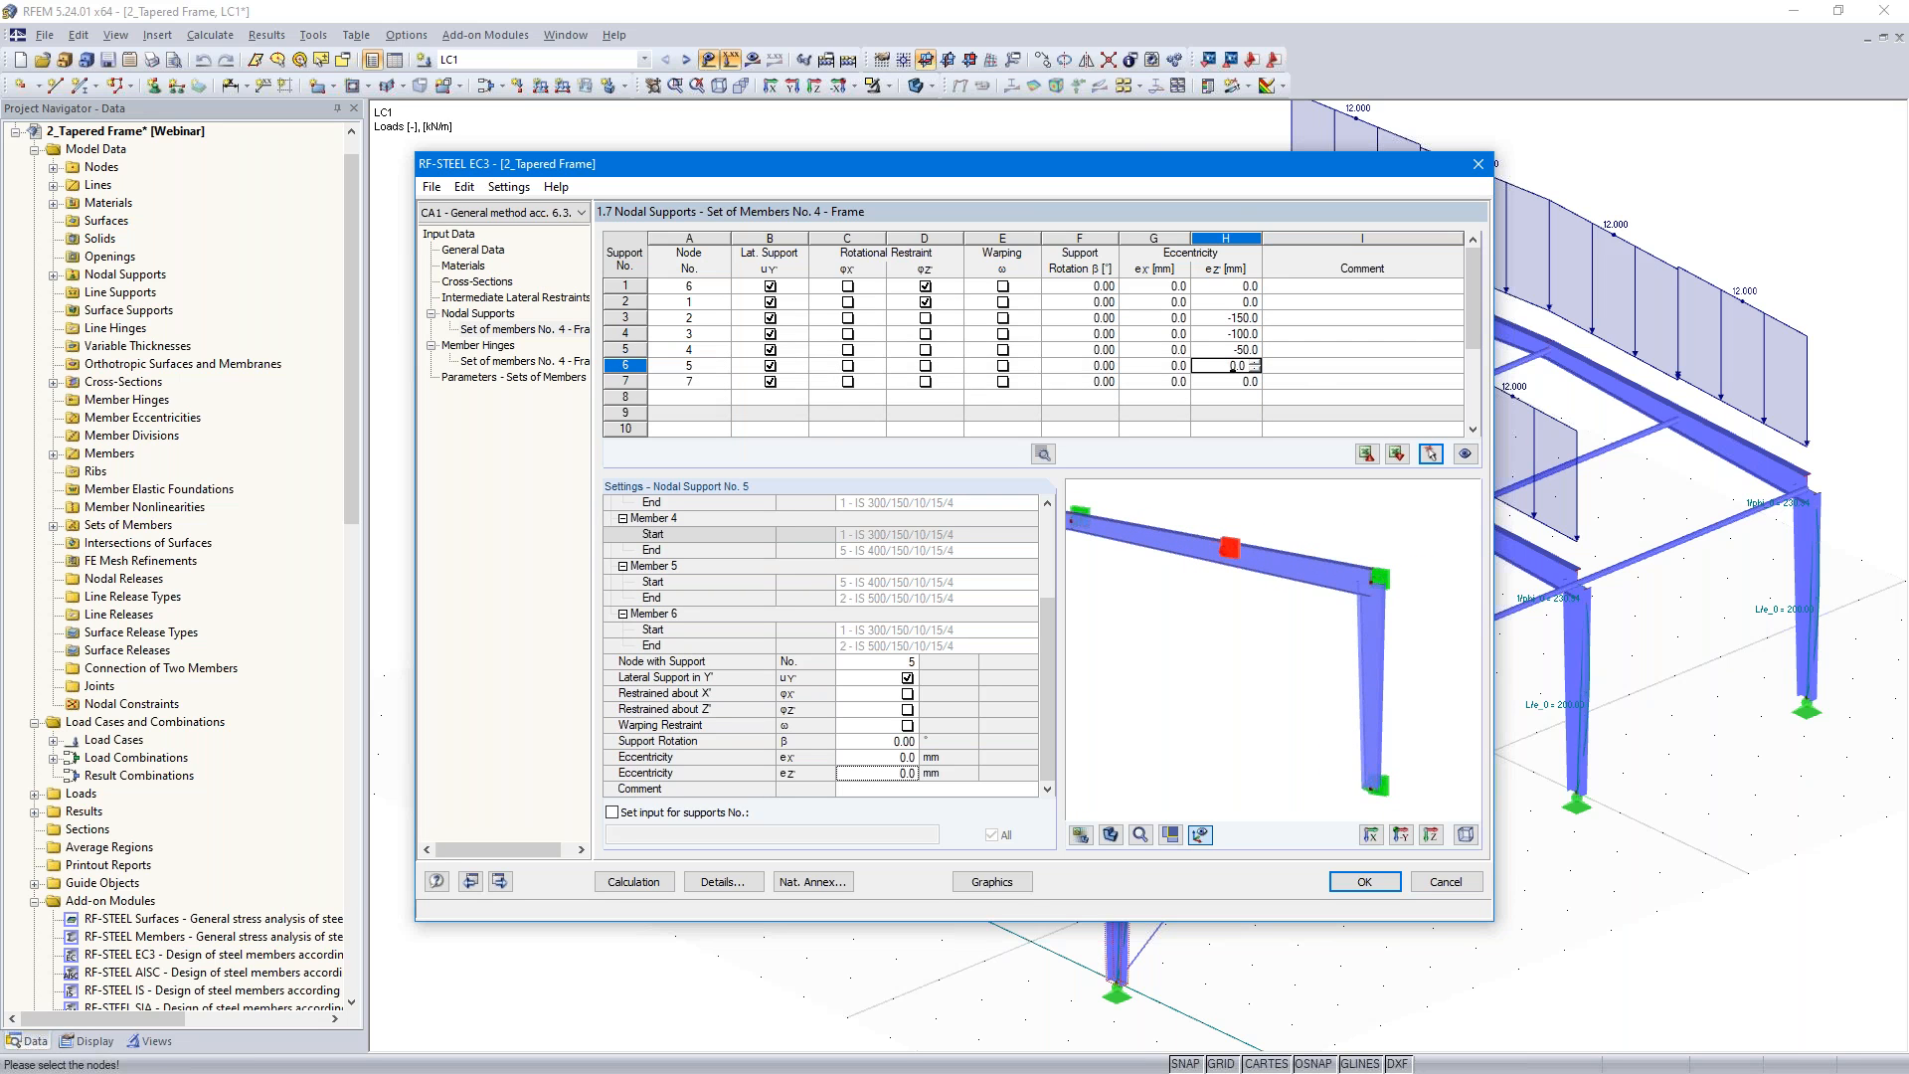
{"action": "key", "text": "Tab"}
{"action": "left_click", "coordinate": [1220, 381]}
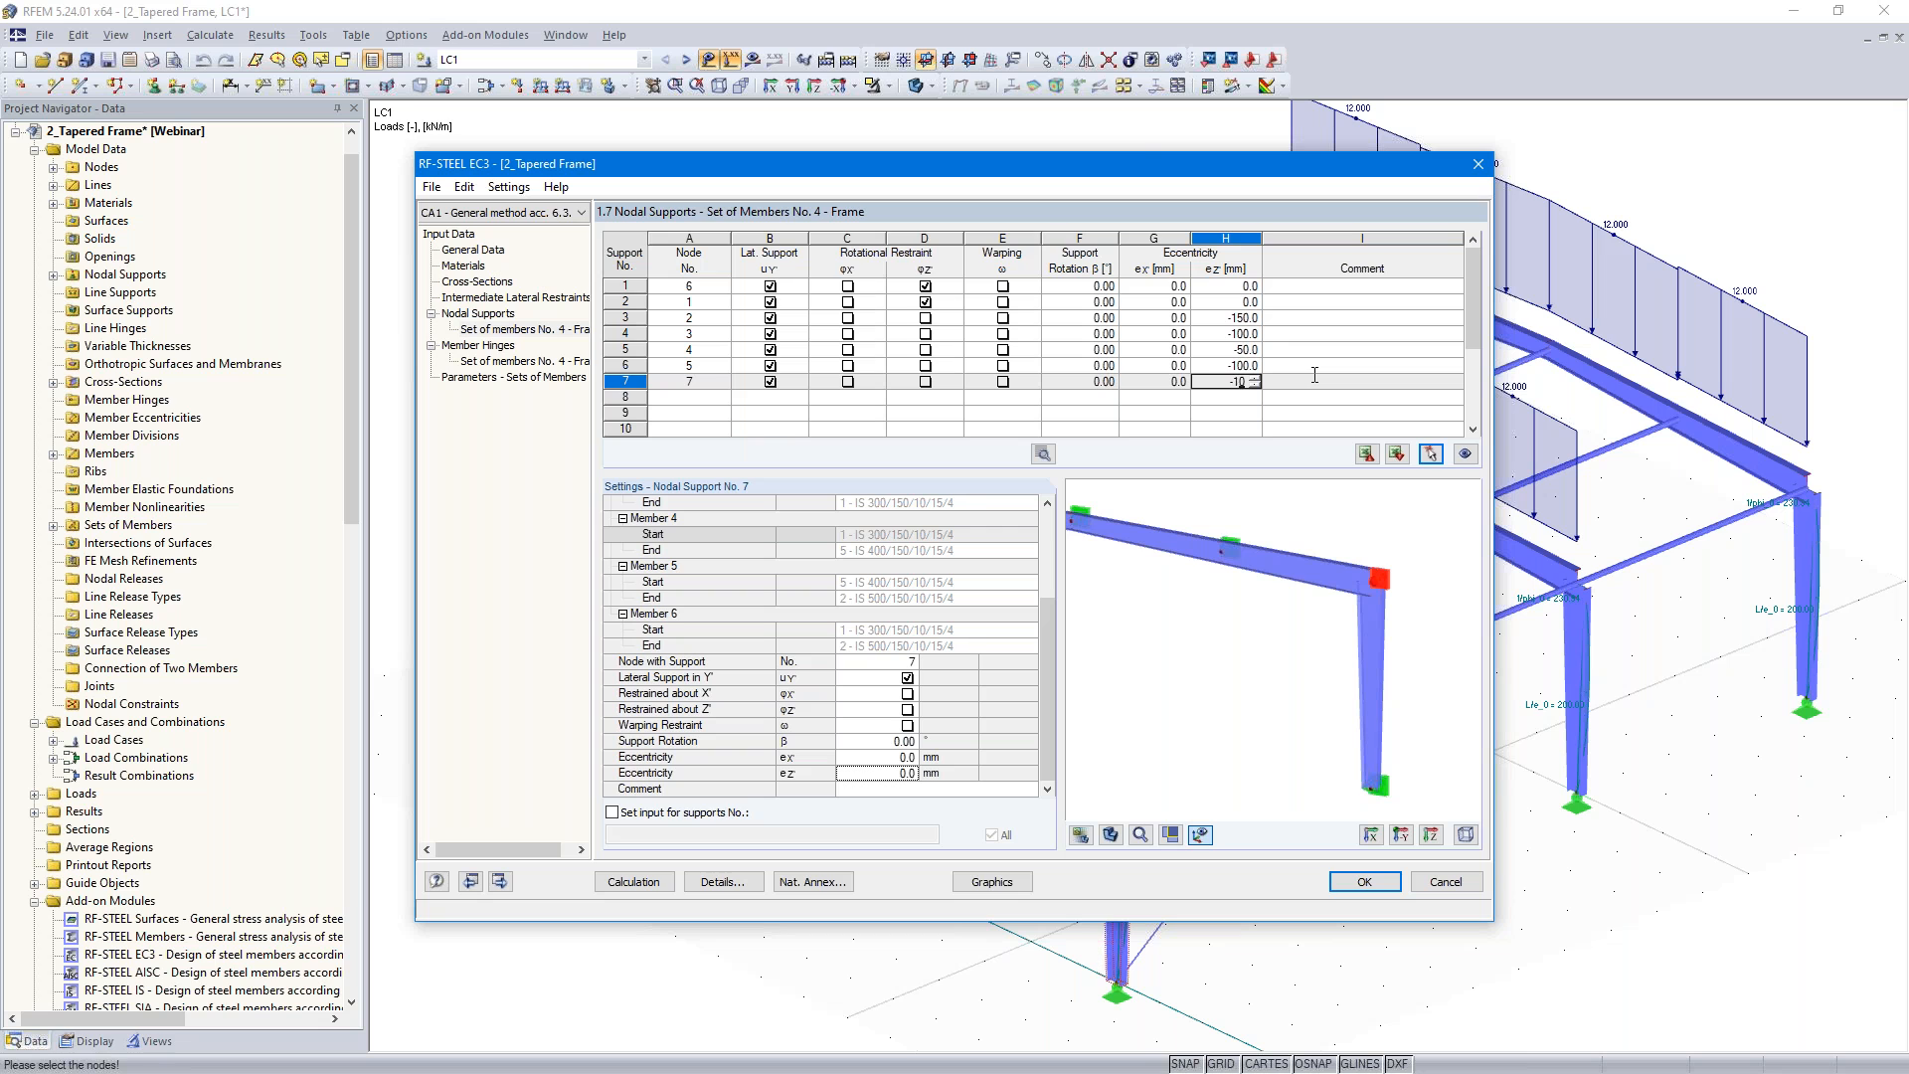
{"action": "key", "text": "Tab"}
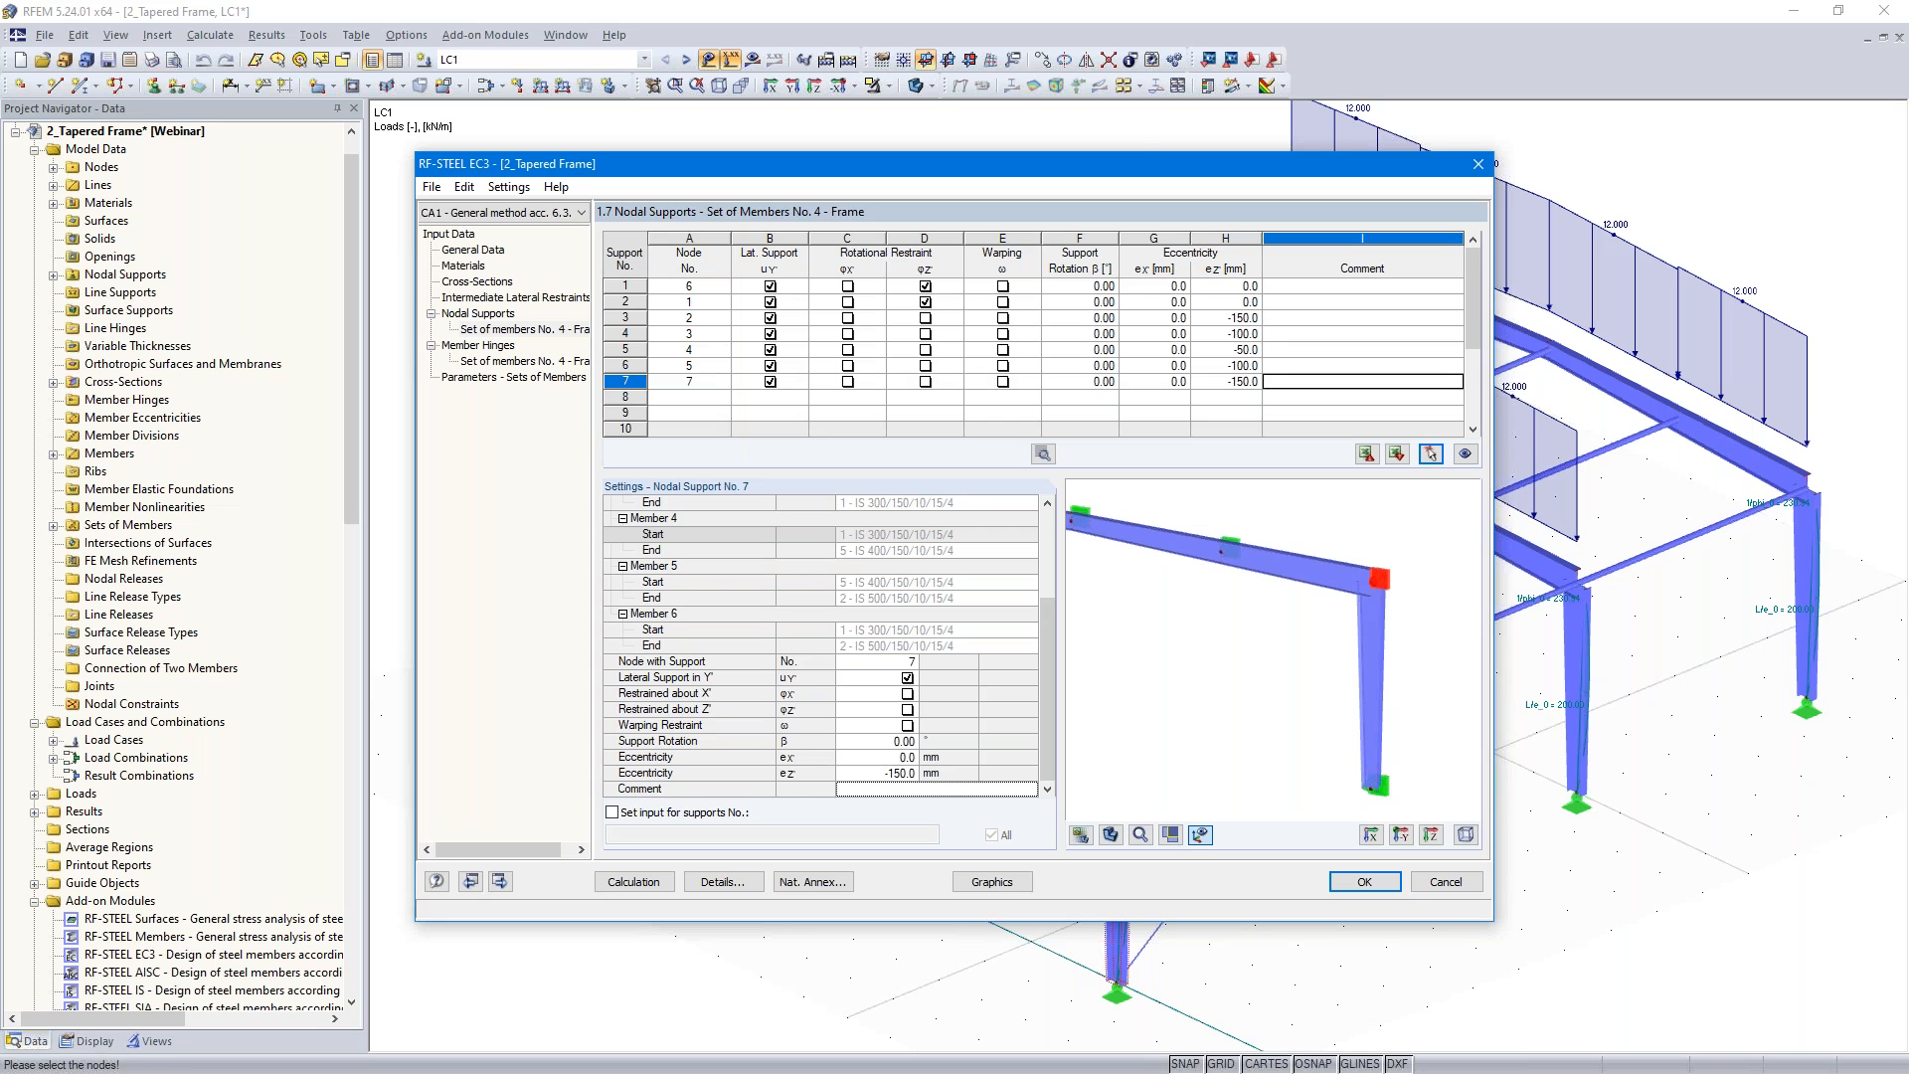
- Leave the member hinges, shear panel and rotational restraint undefined for set of members No. 4, and calculate the design case
{"action": "left_click", "coordinate": [500, 882]}
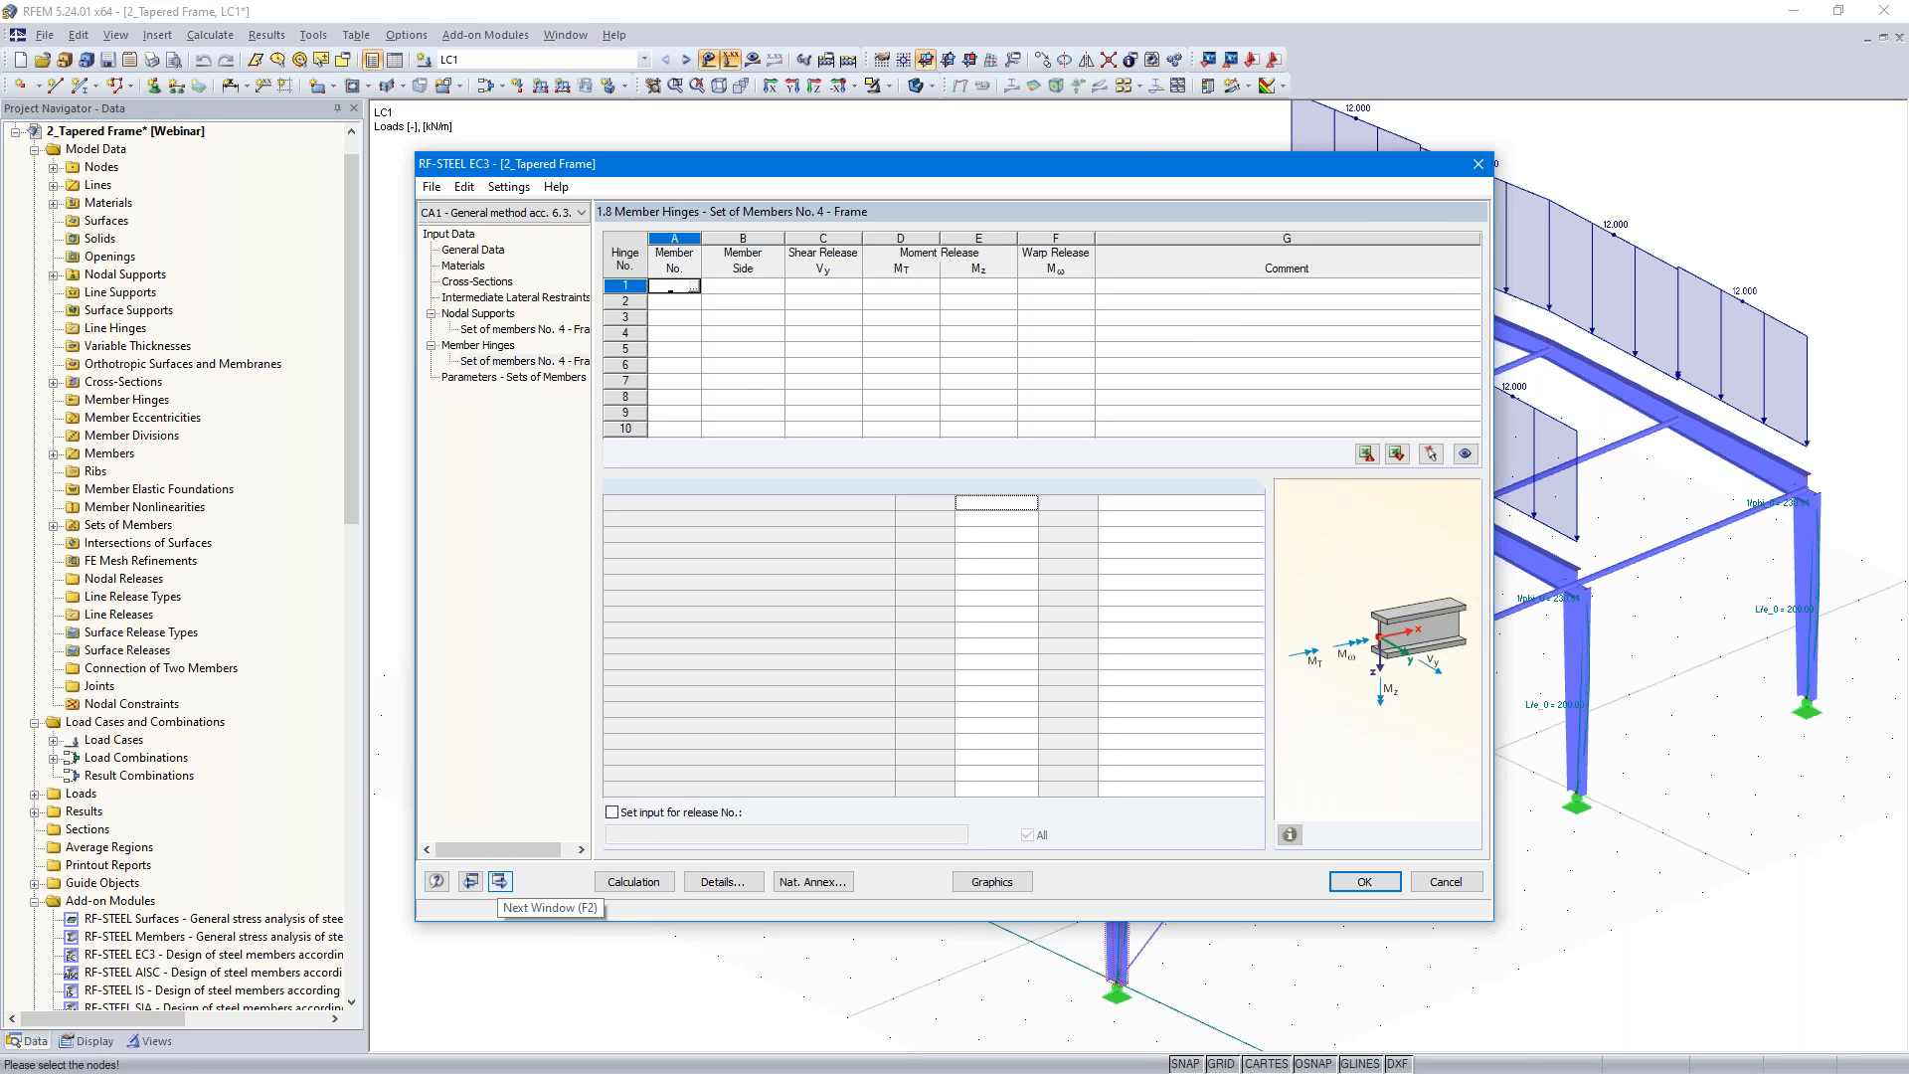
{"action": "left_click", "coordinate": [499, 882]}
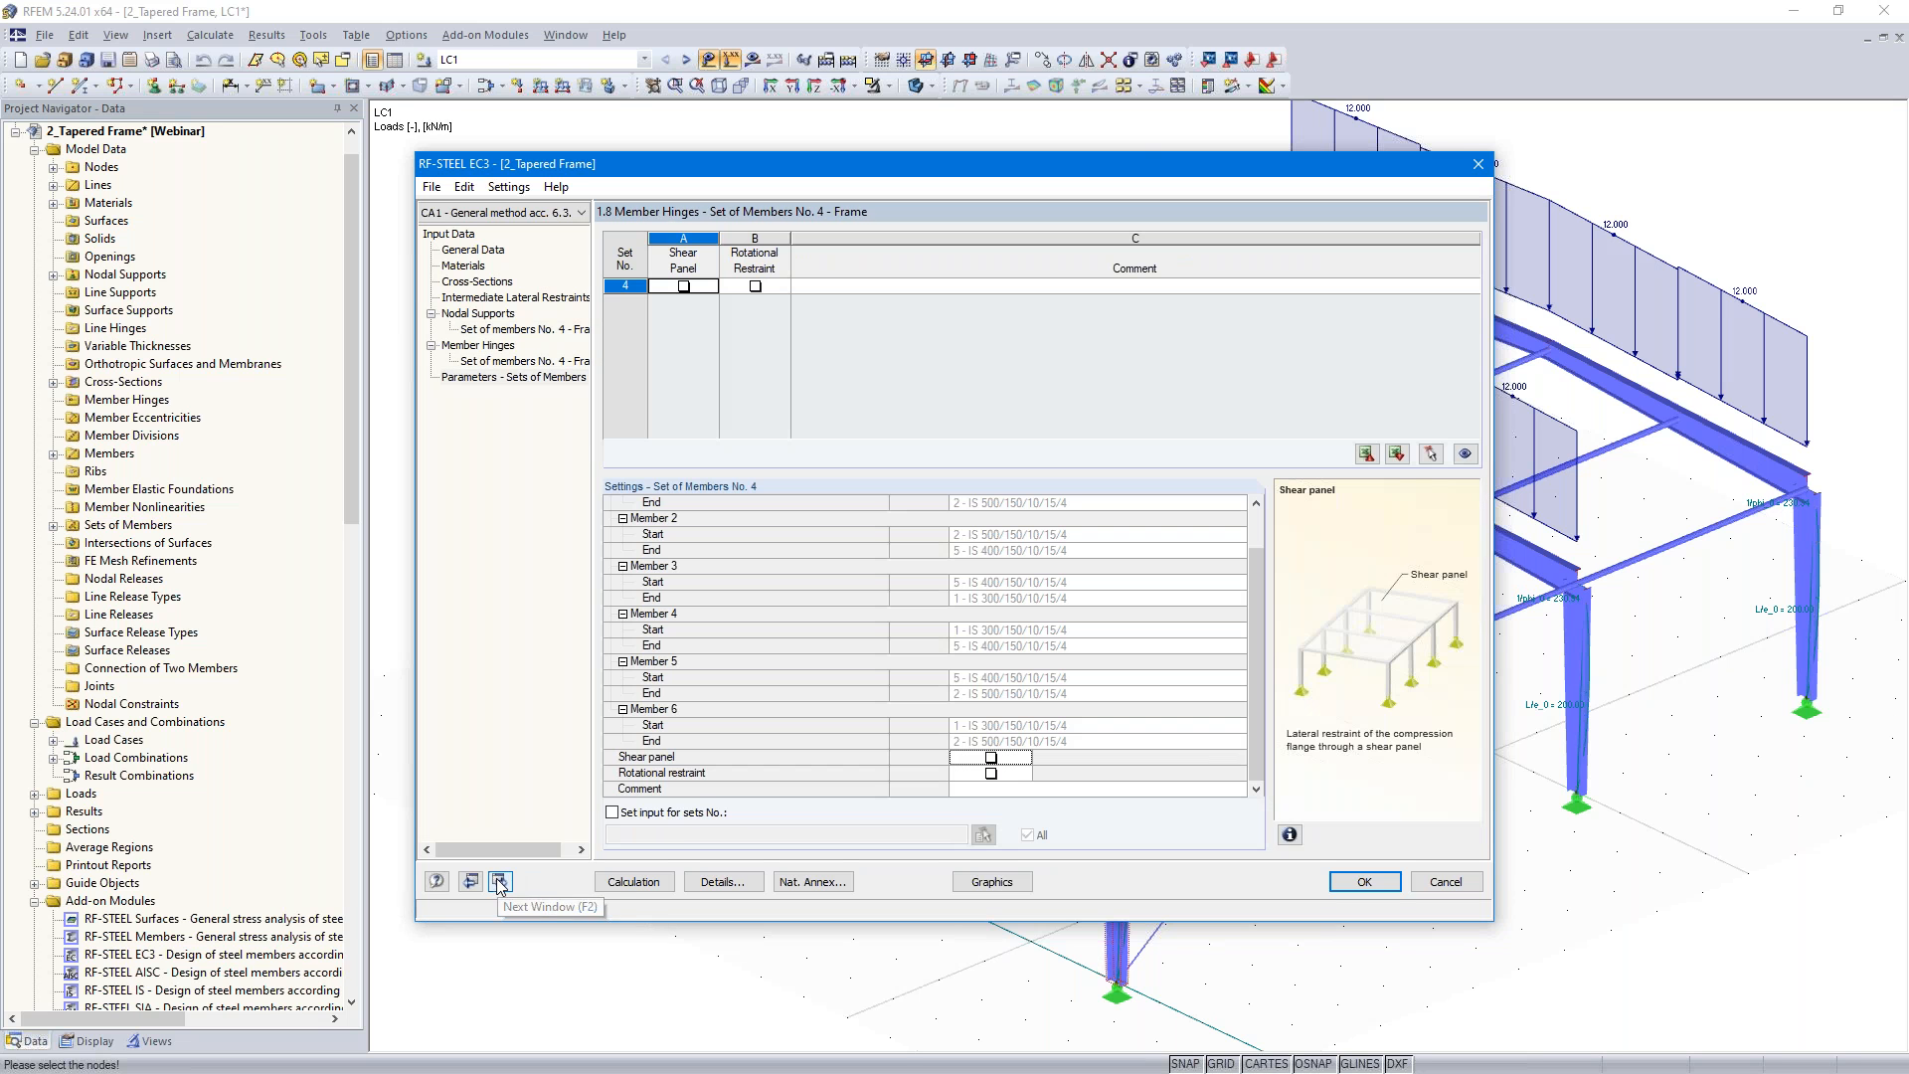
{"action": "left_click", "coordinate": [629, 882]}
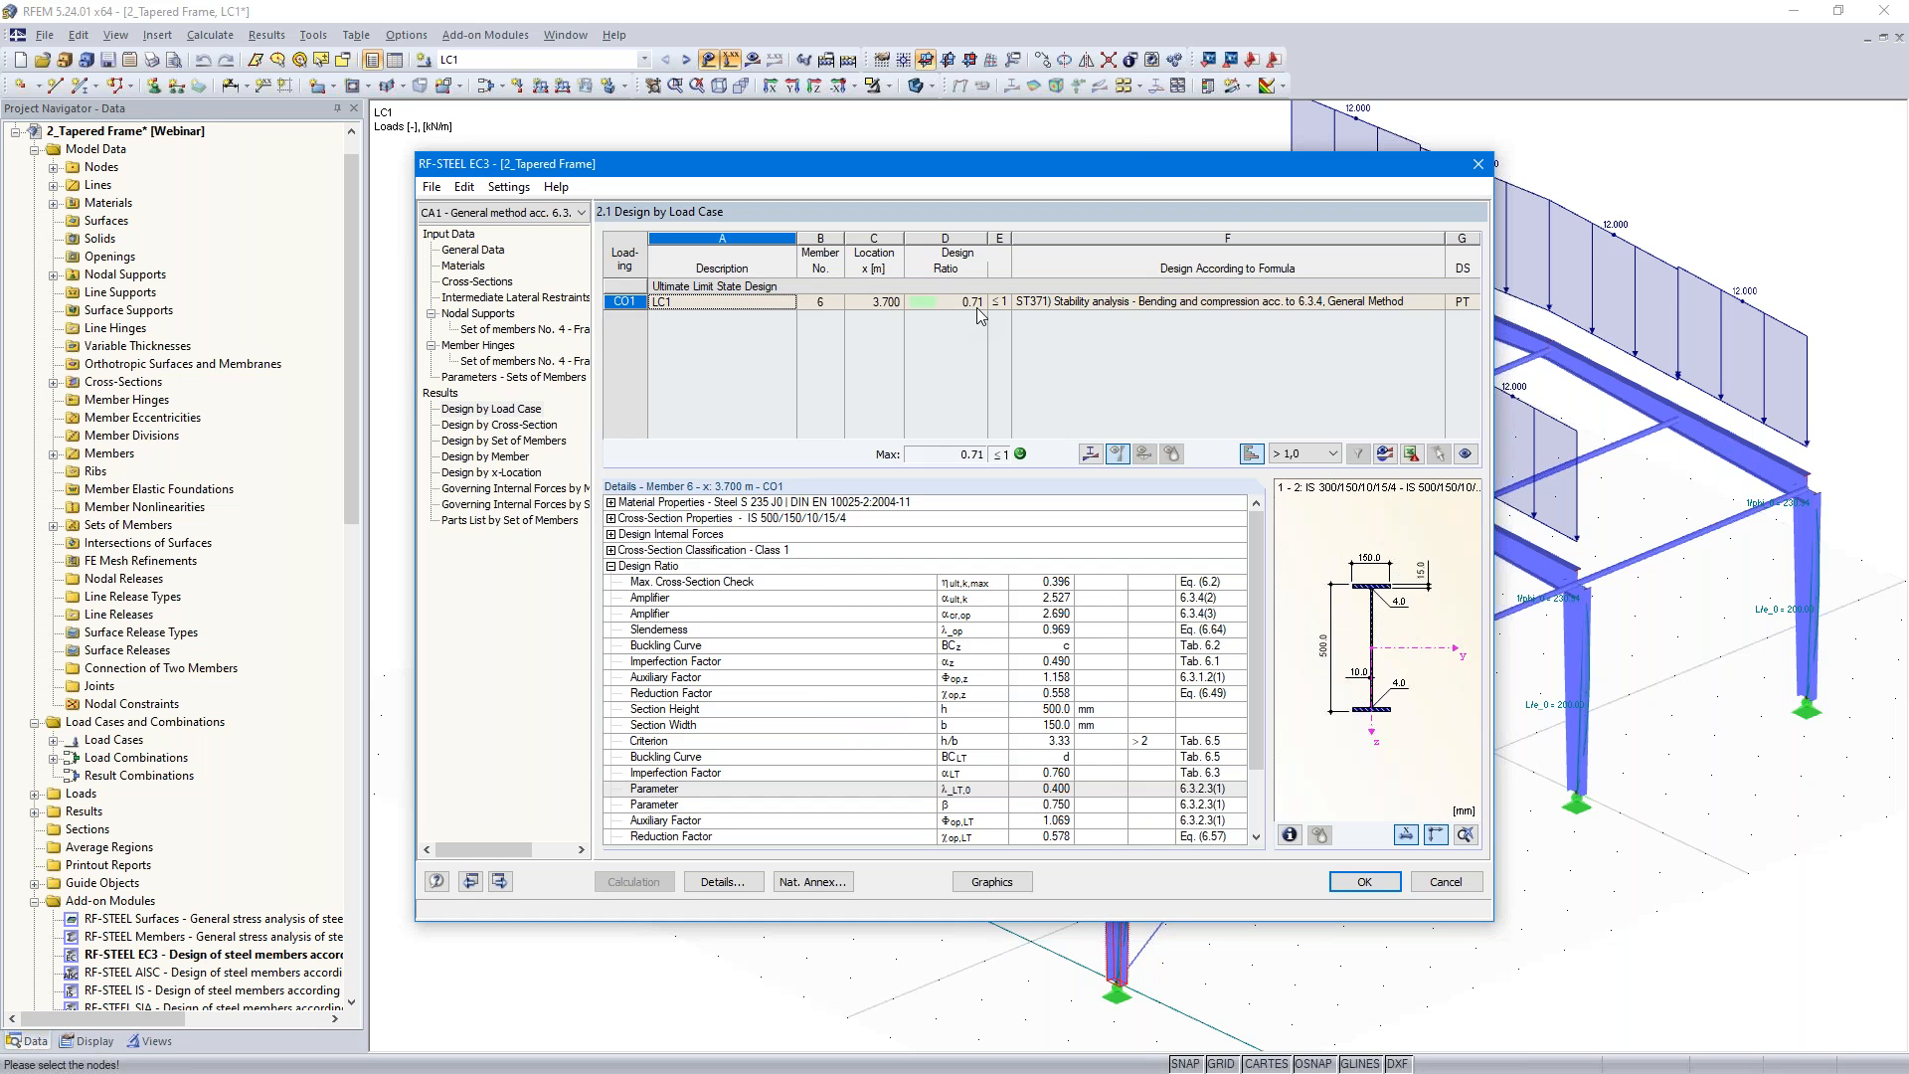
- Examine the frame's buckling mode shape with a display factor of 0.13, and close the mode shape view
{"action": "left_click", "coordinate": [1090, 455]}
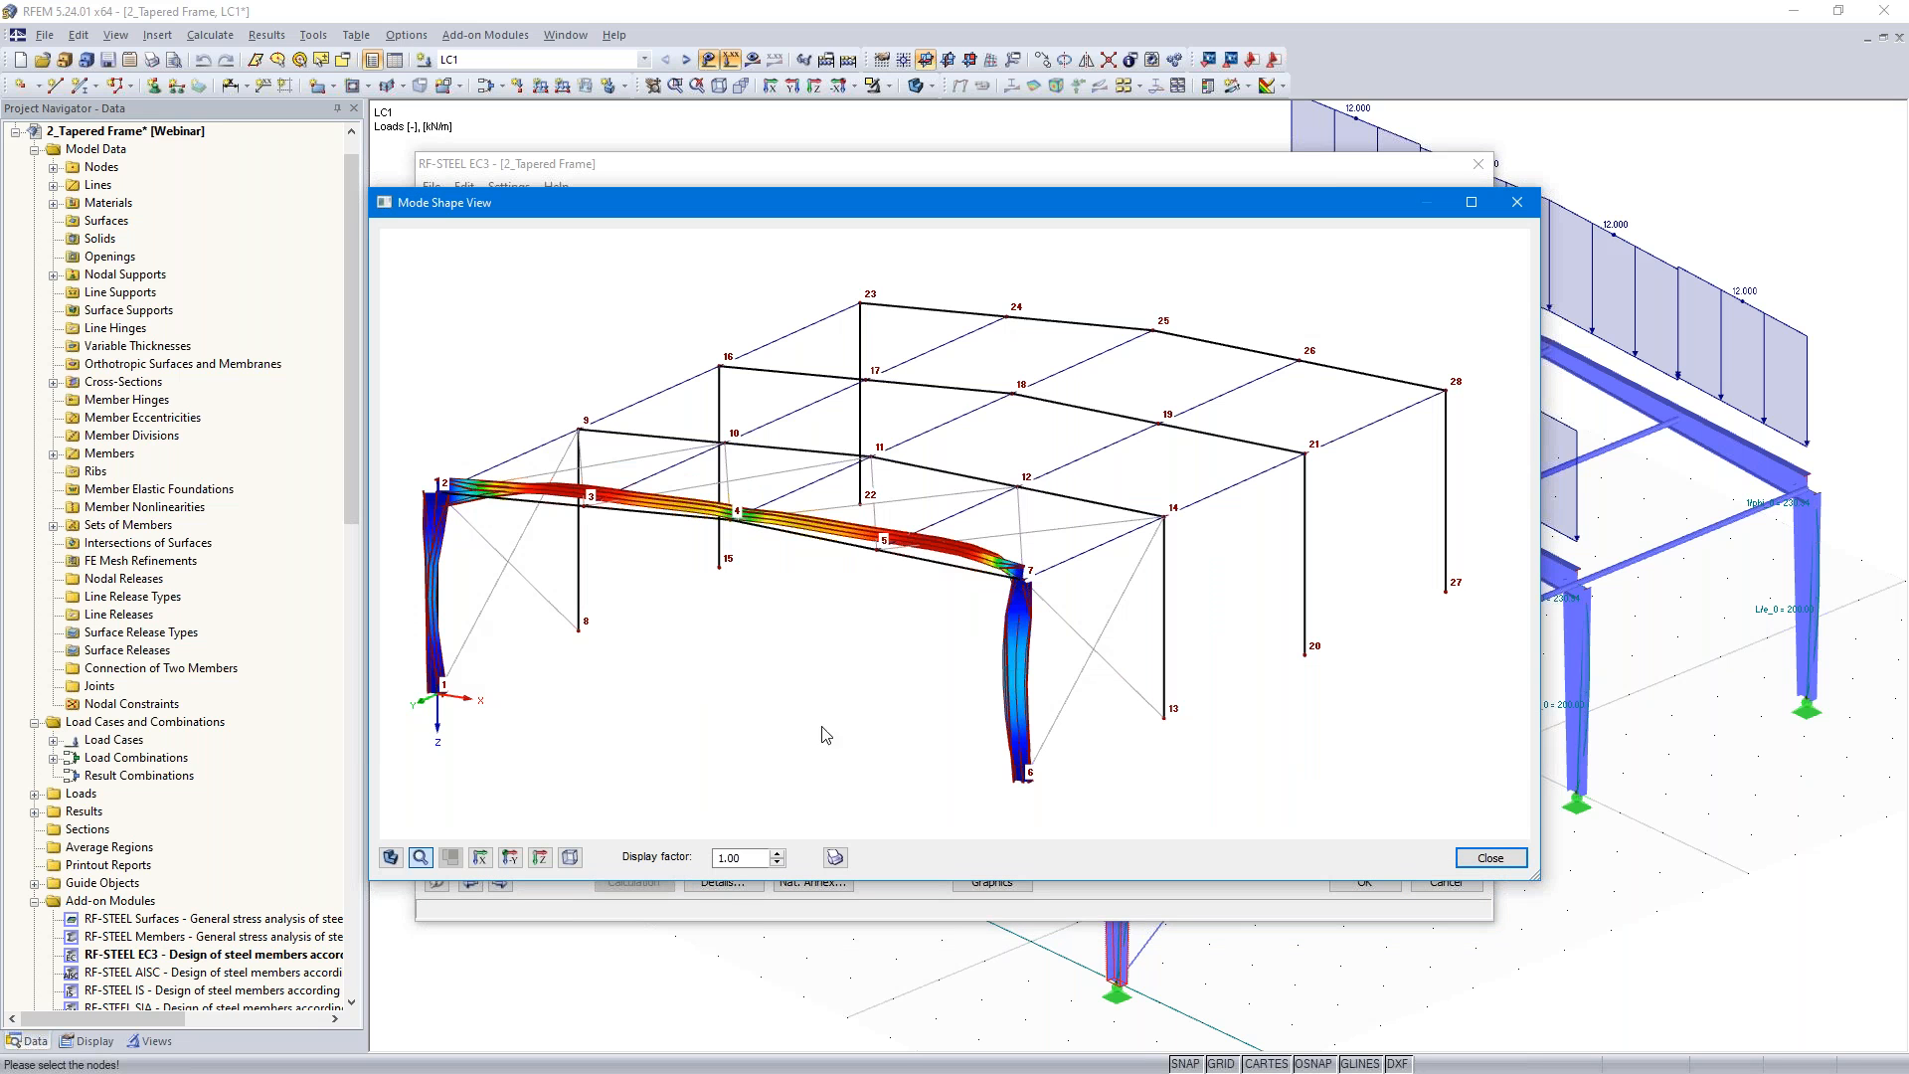
{"action": "left_click", "coordinate": [778, 863]}
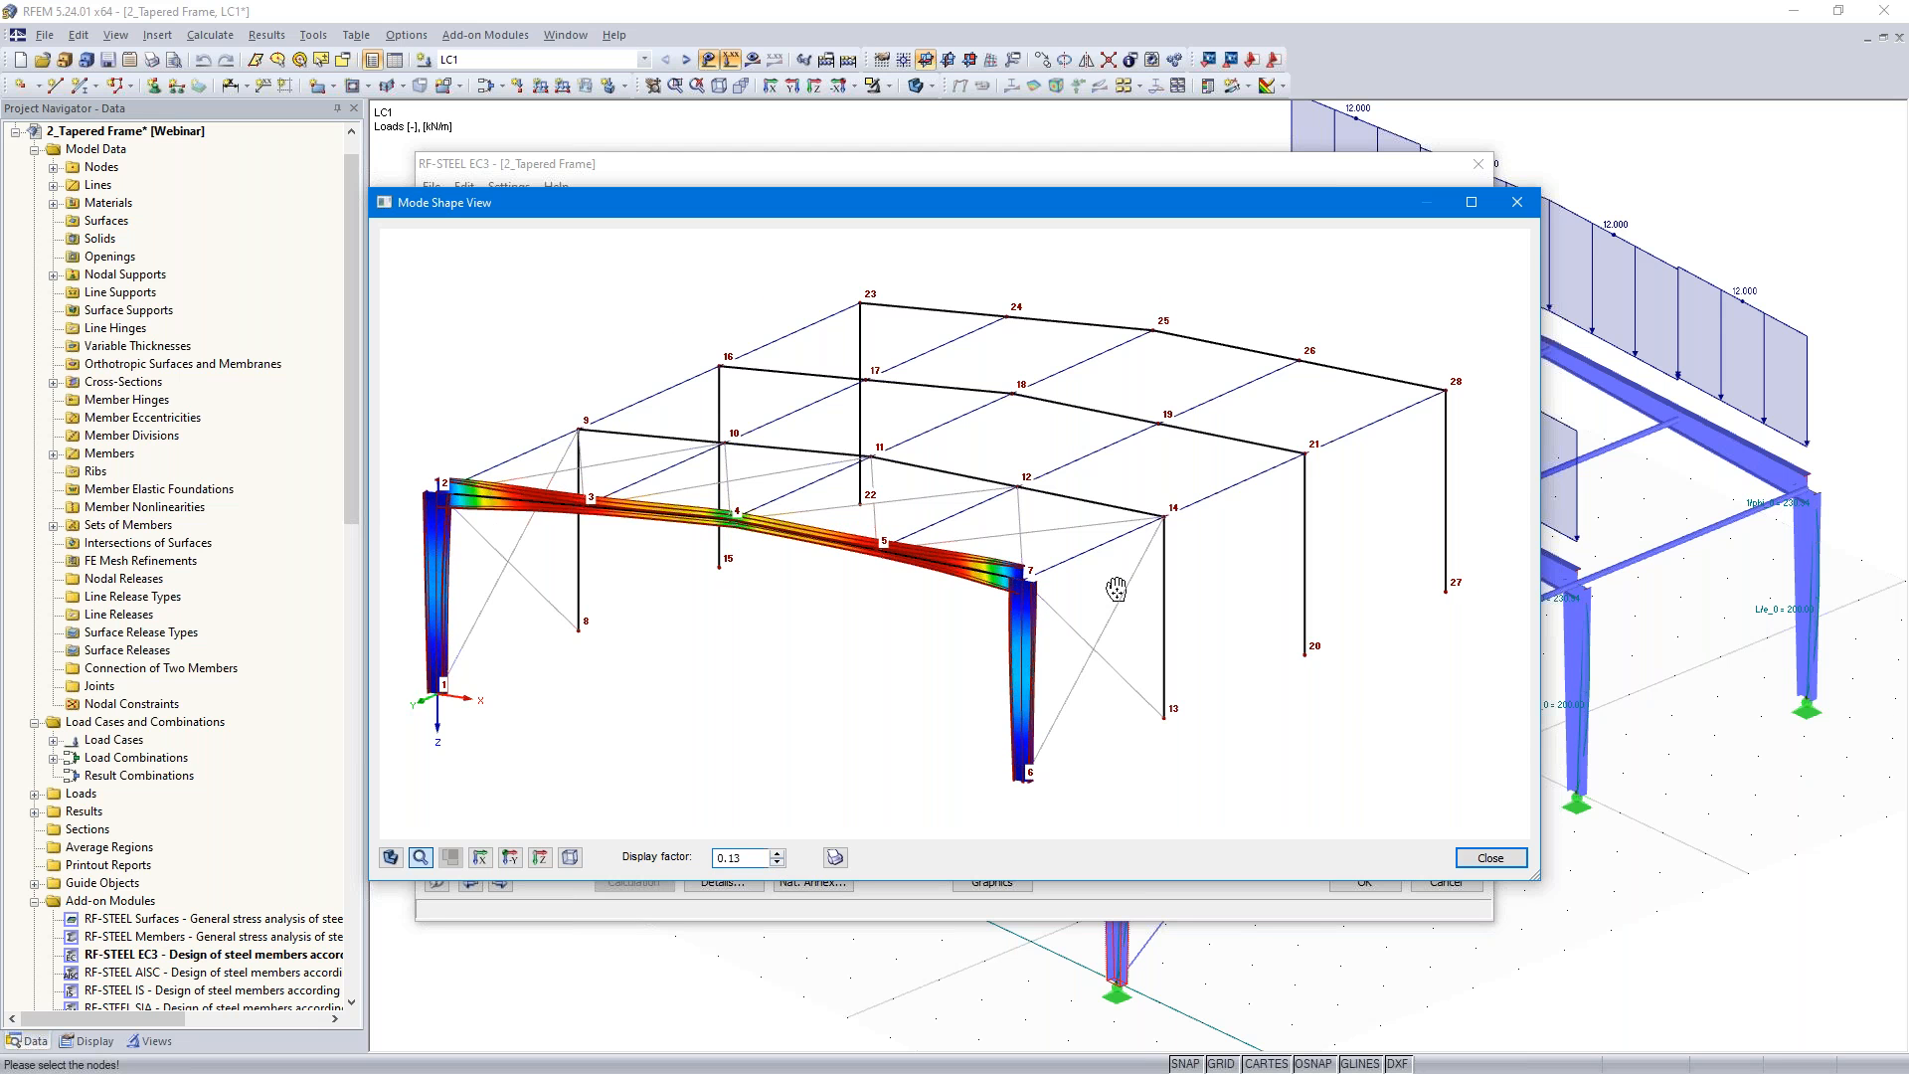
{"action": "middle_click_drag", "start_coordinate": [874, 524], "coordinate": [646, 447], "text": "ctrl"}
{"action": "scroll", "coordinate": [708, 602], "scroll_direction": "down", "scroll_amount": 1}
{"action": "middle_click_drag", "start_coordinate": [695, 601], "coordinate": [938, 601]}
{"action": "scroll", "coordinate": [933, 611], "scroll_direction": "up", "scroll_amount": 4}
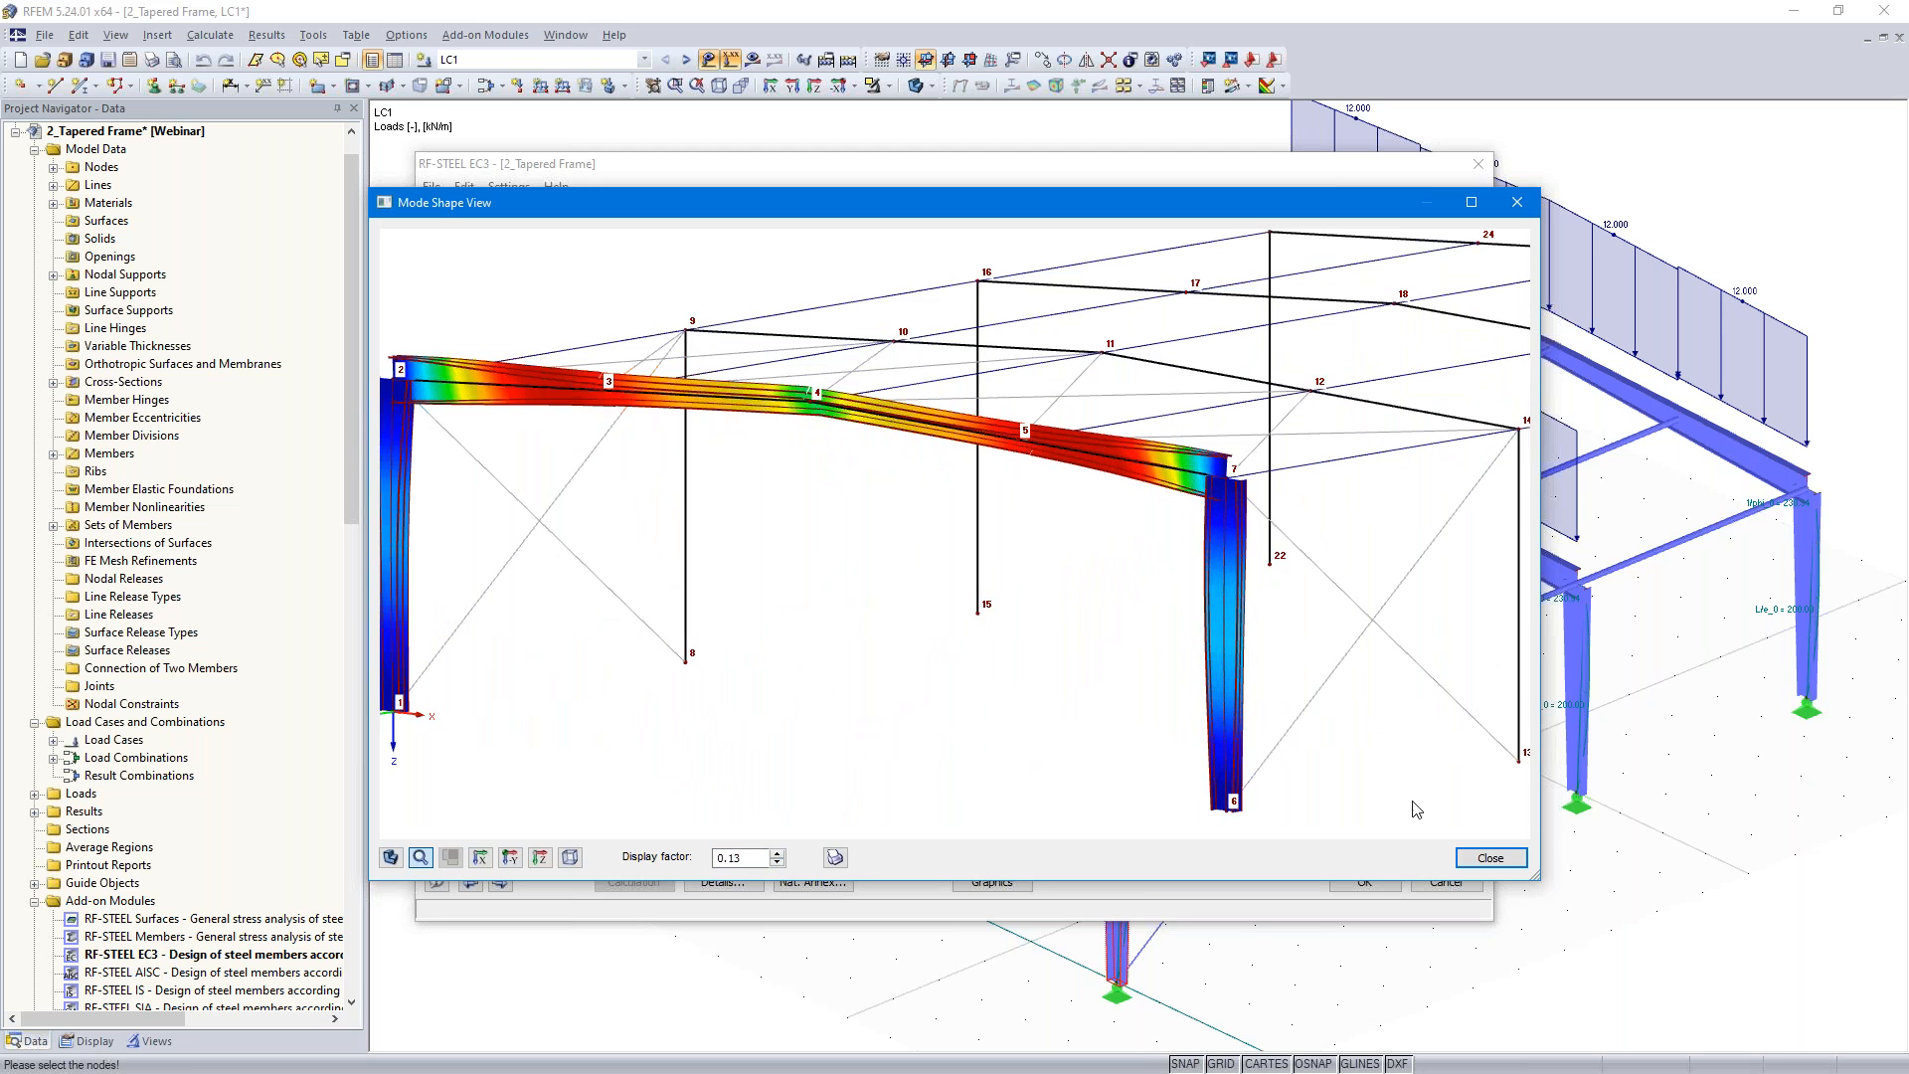
{"action": "left_click", "coordinate": [1489, 857]}
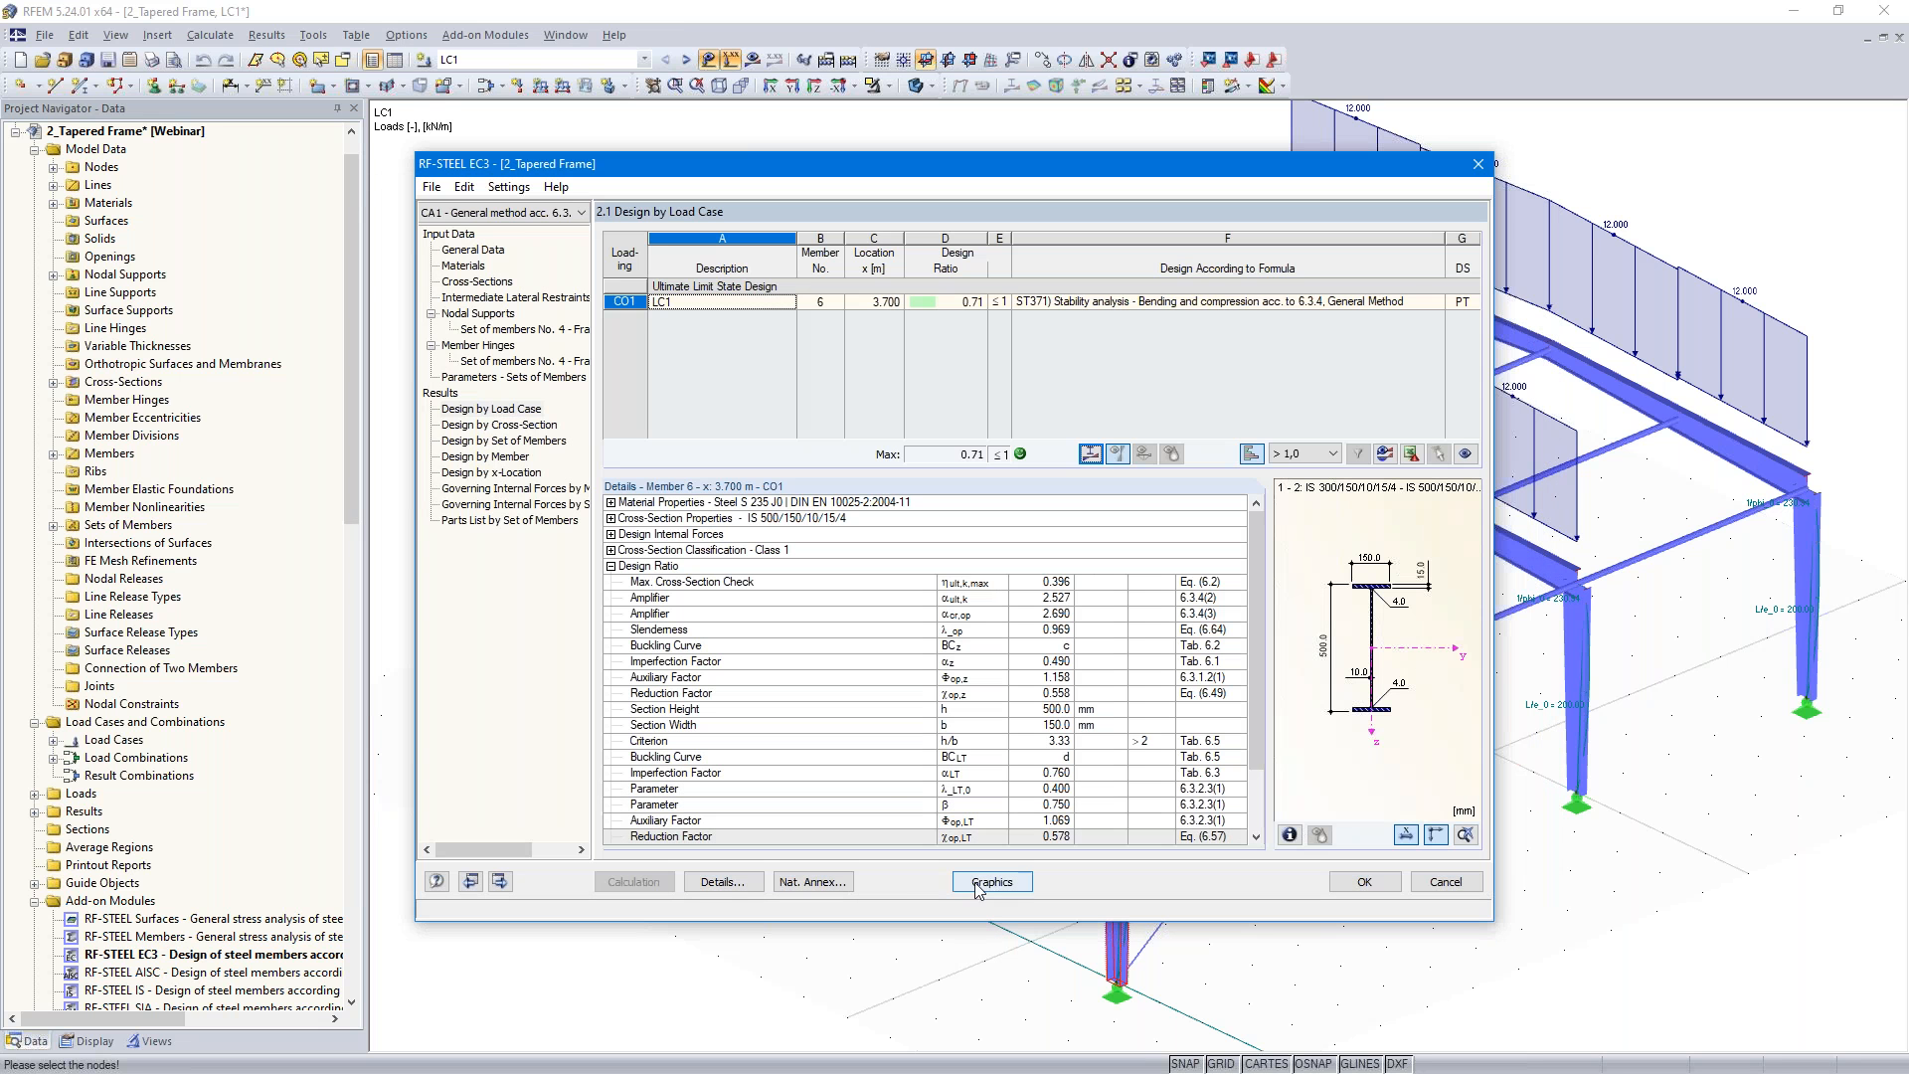
- Display the design ratios of the General method case graphically on the model and examine them along the frame
{"action": "left_click", "coordinate": [997, 883]}
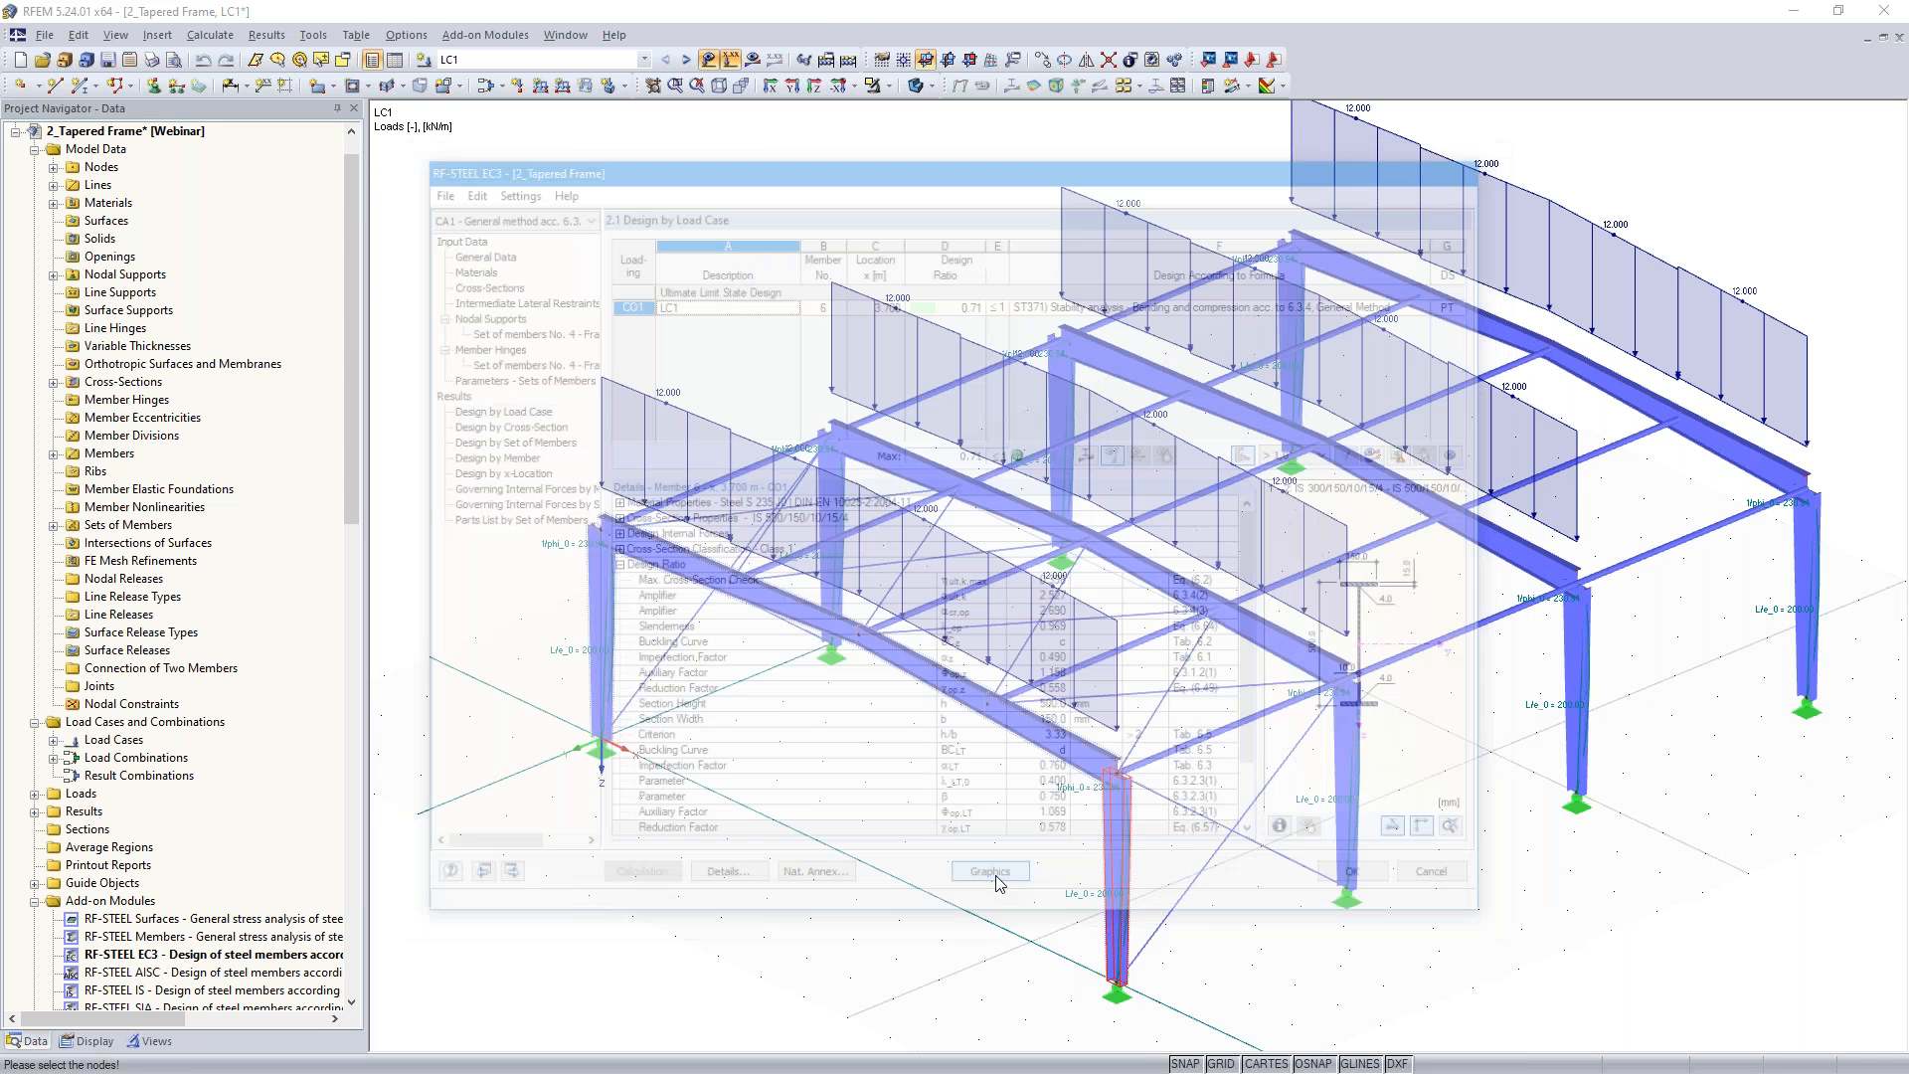
{"action": "scroll", "coordinate": [946, 767], "scroll_direction": "up", "scroll_amount": 3}
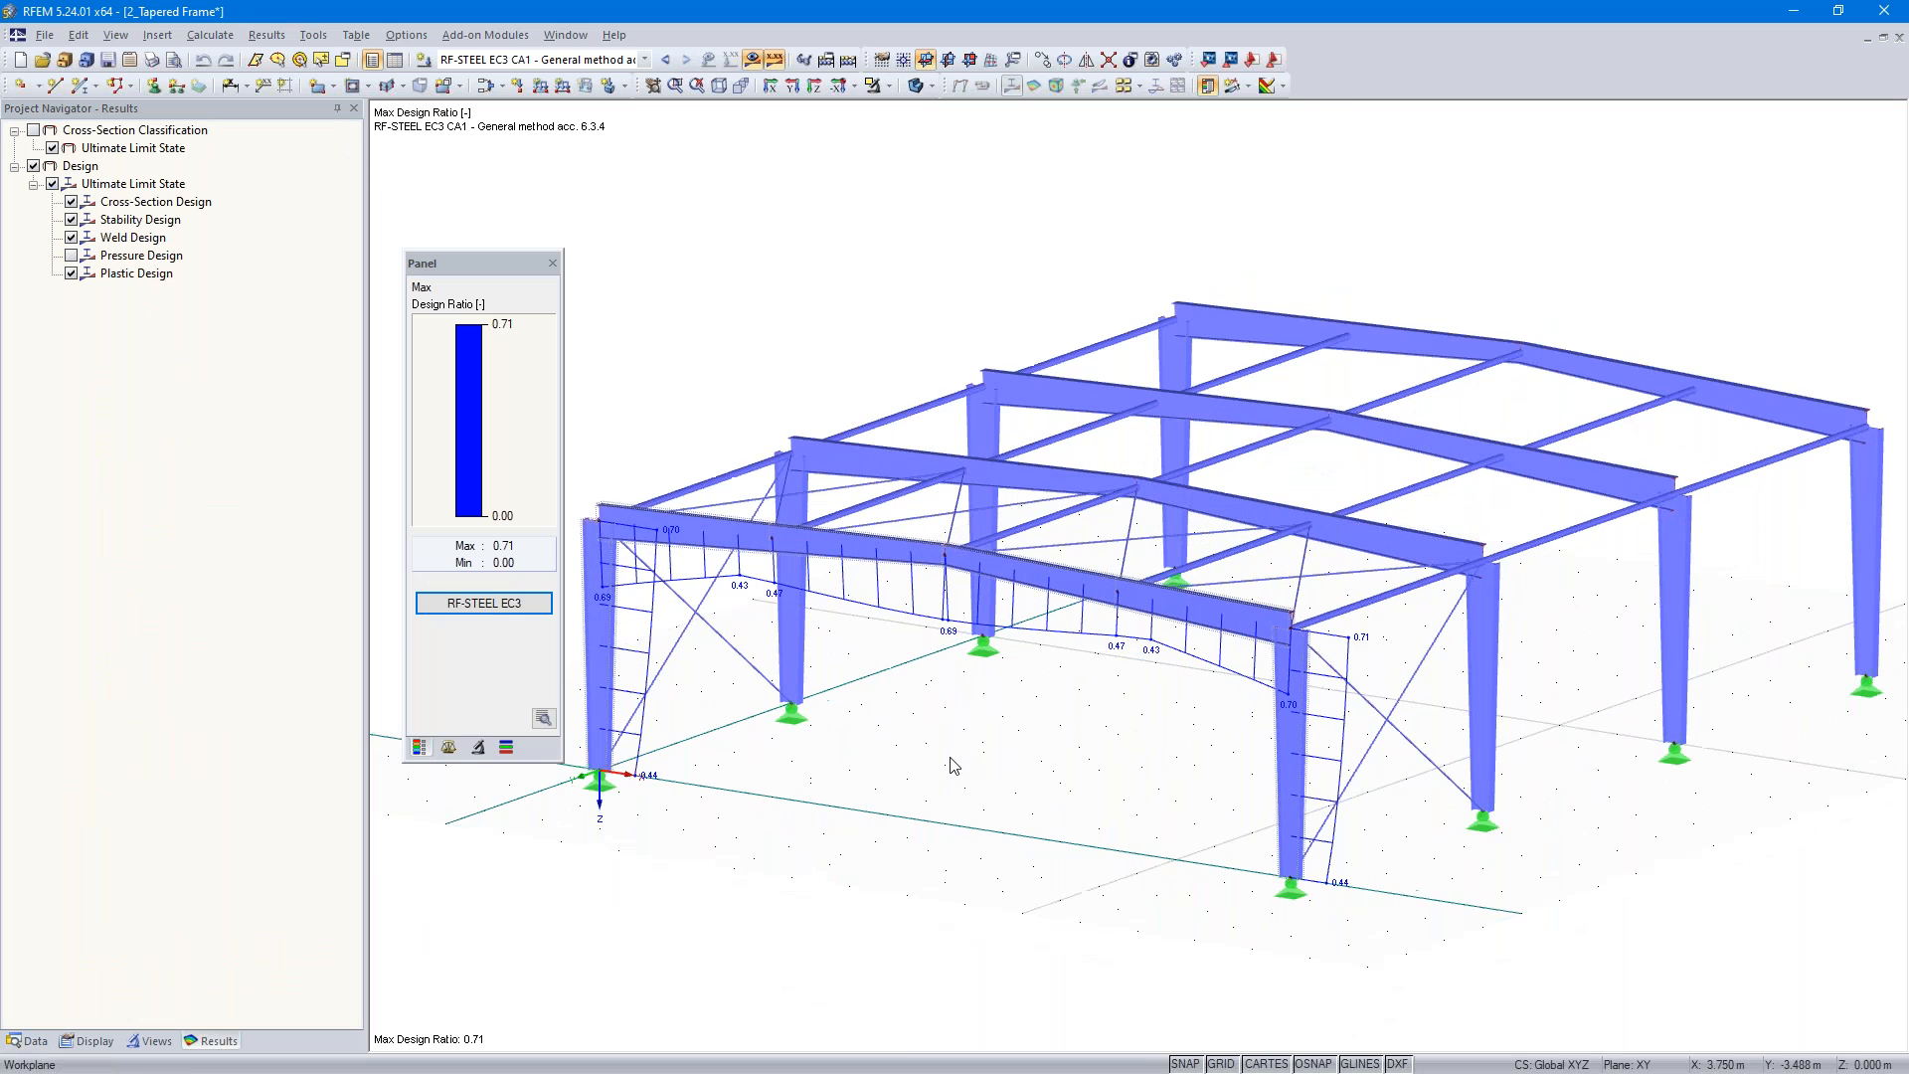
{"action": "middle_click_drag", "start_coordinate": [969, 756], "coordinate": [1145, 691]}
{"action": "scroll", "coordinate": [1145, 691], "scroll_direction": "up", "scroll_amount": 1}
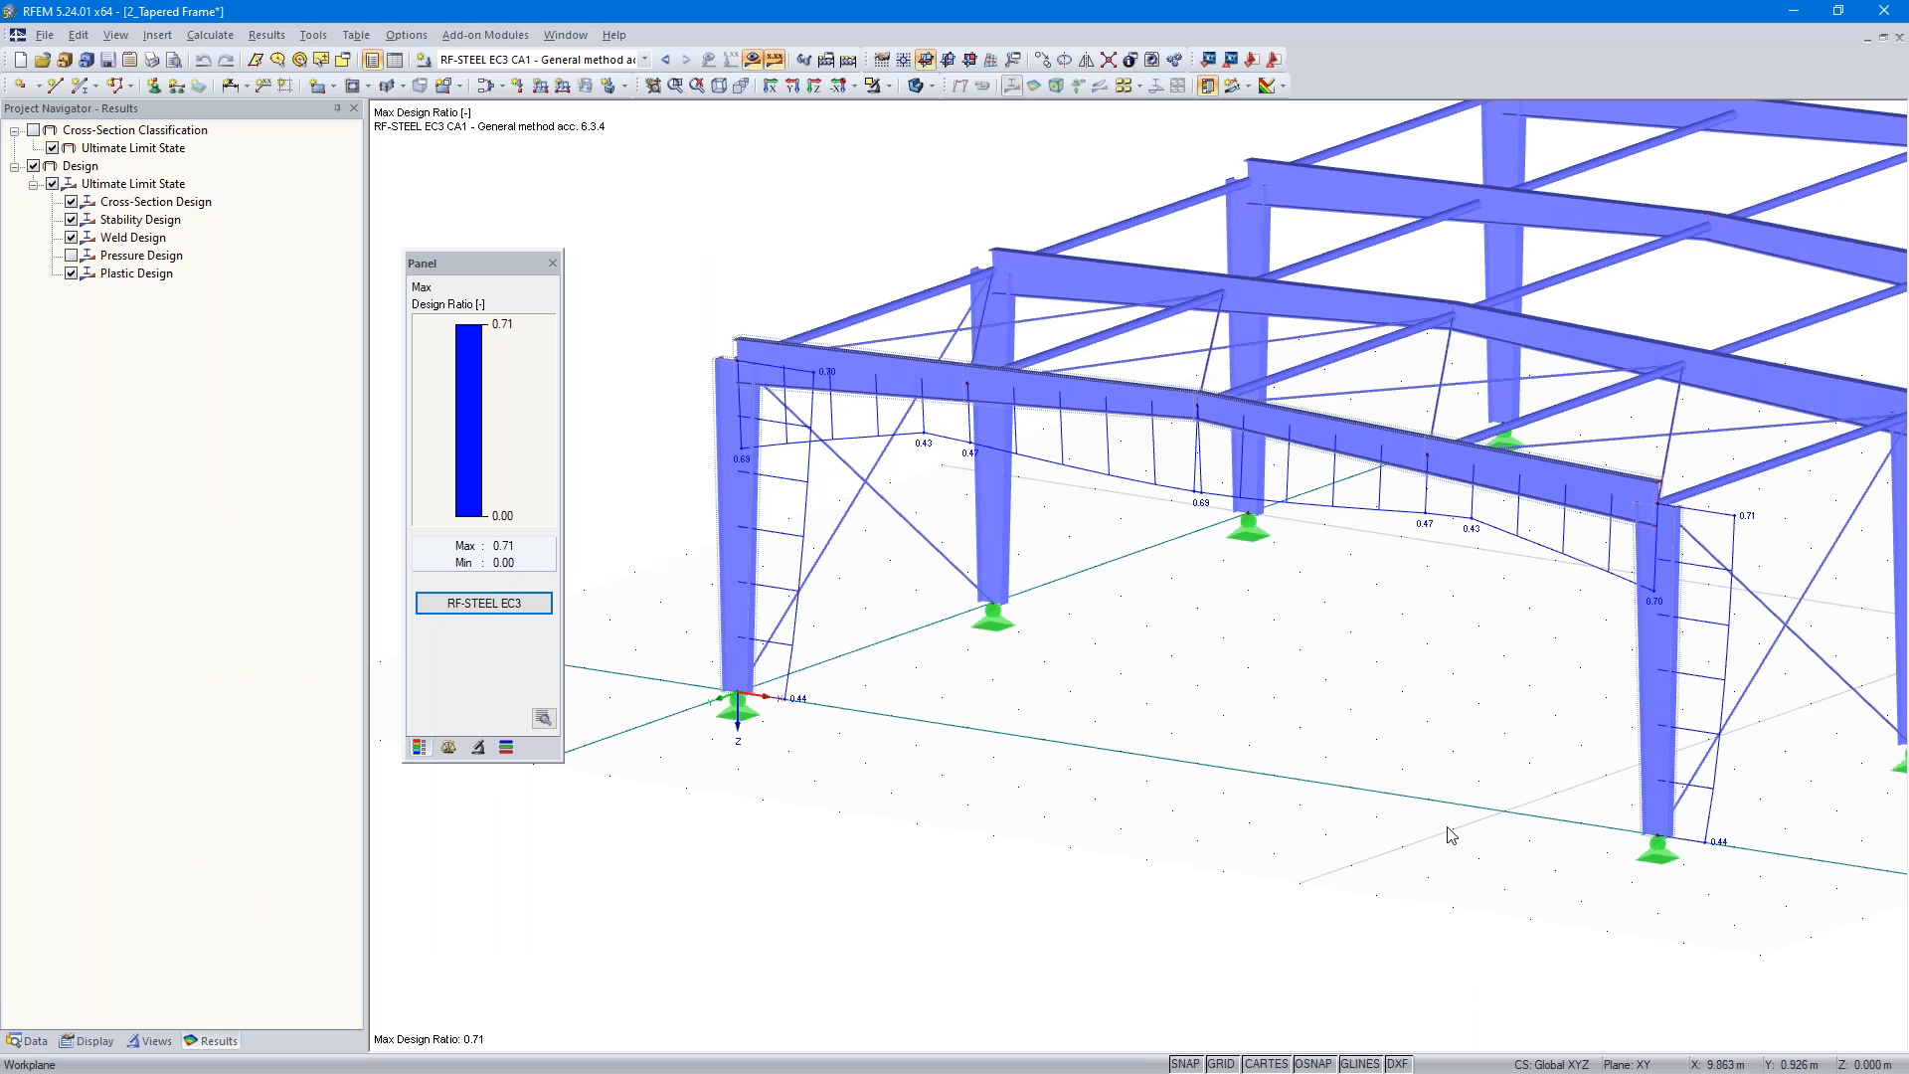
- Apply a uniform force load of -1 kN/m in global direction YL to members 1-6 of the first frame in LC1
{"action": "middle_click_drag", "start_coordinate": [1449, 831], "coordinate": [822, 839]}
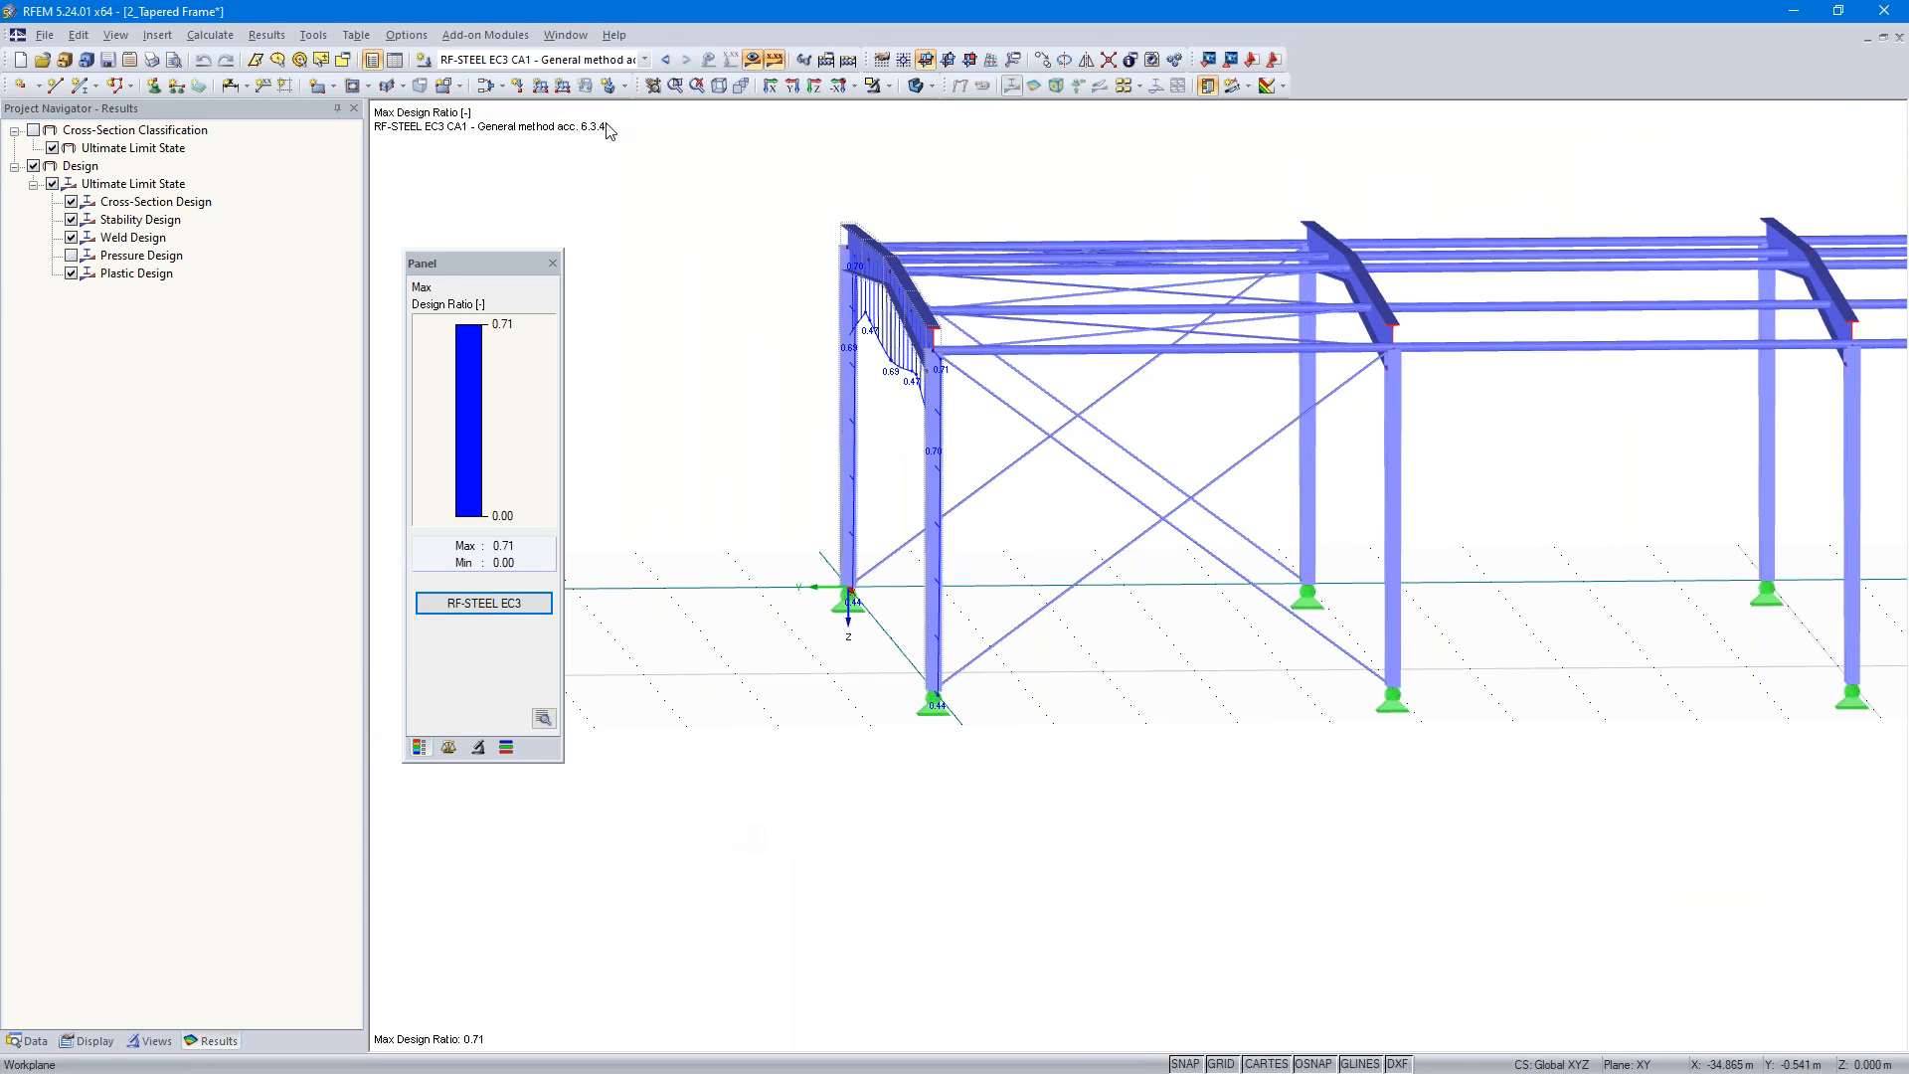
{"action": "left_click", "coordinate": [667, 59]}
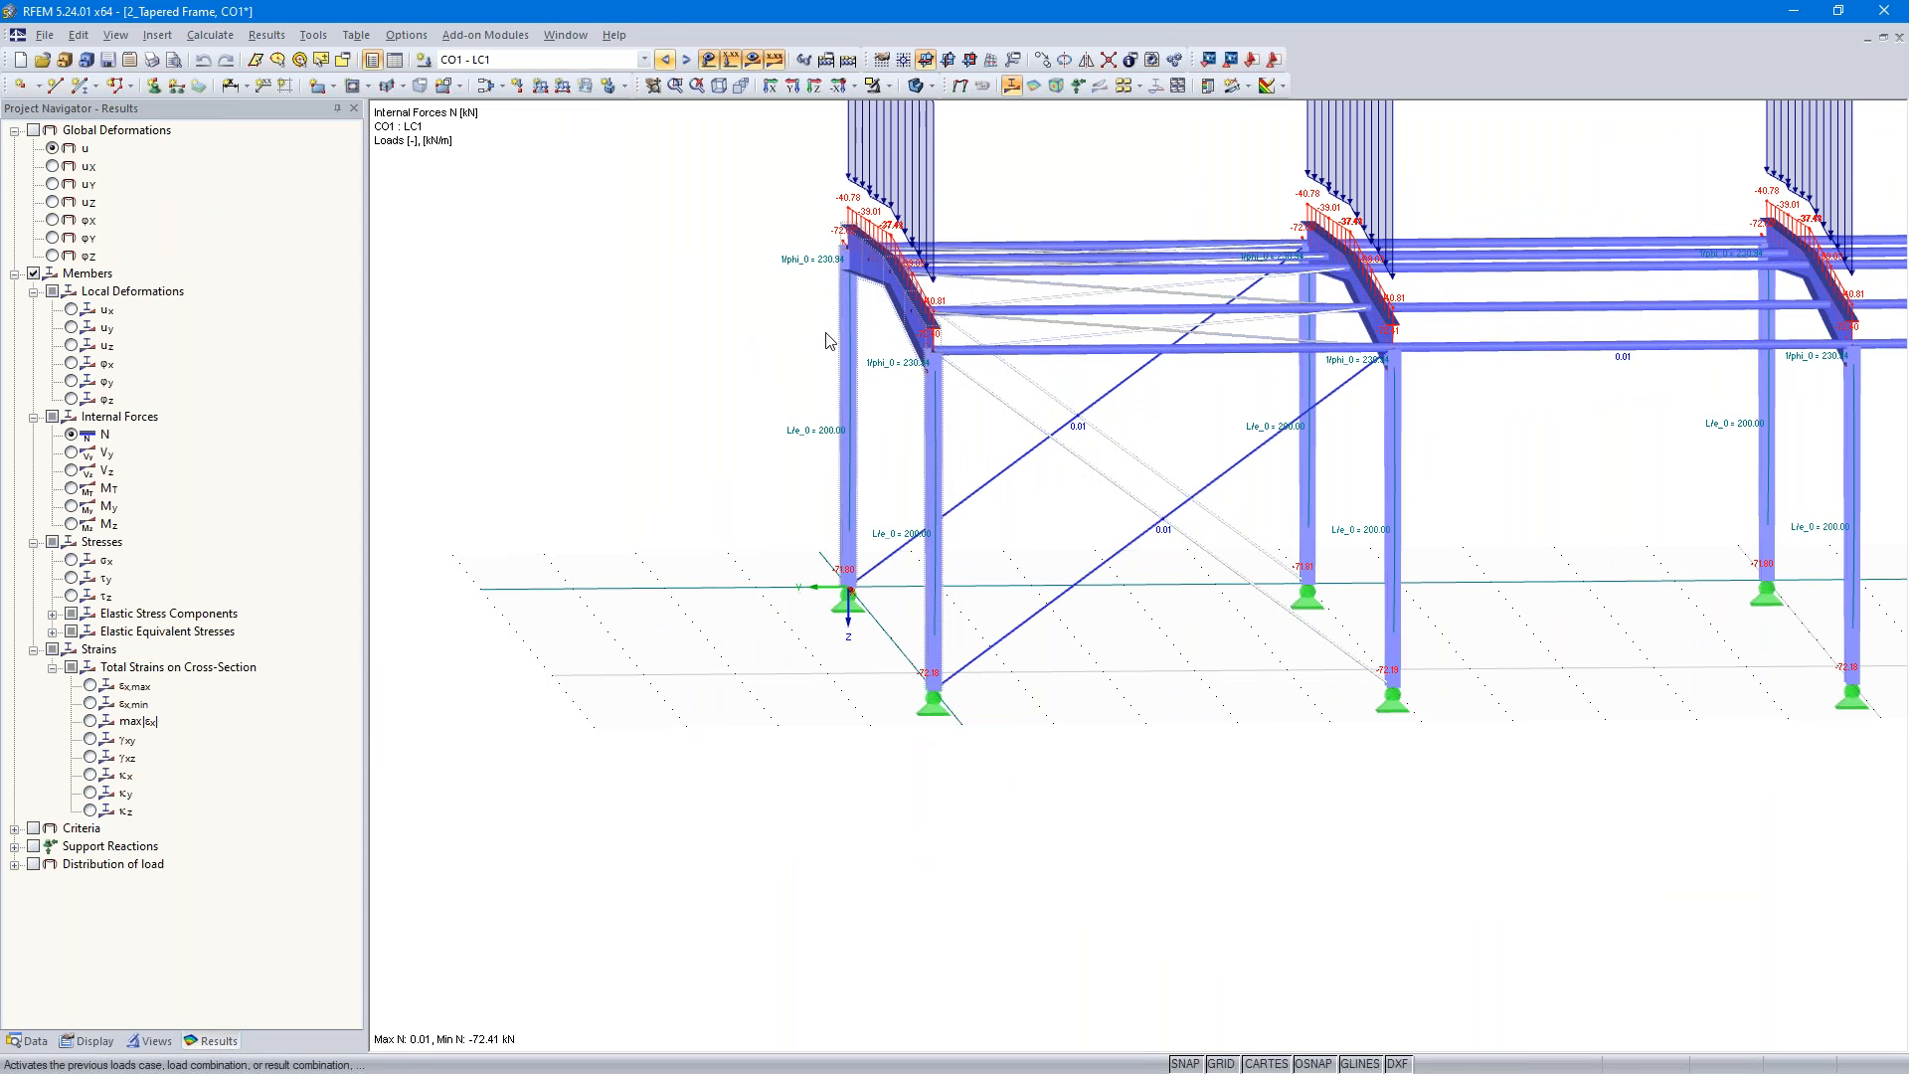
{"action": "left_click_drag", "start_coordinate": [736, 785], "coordinate": [991, 155]}
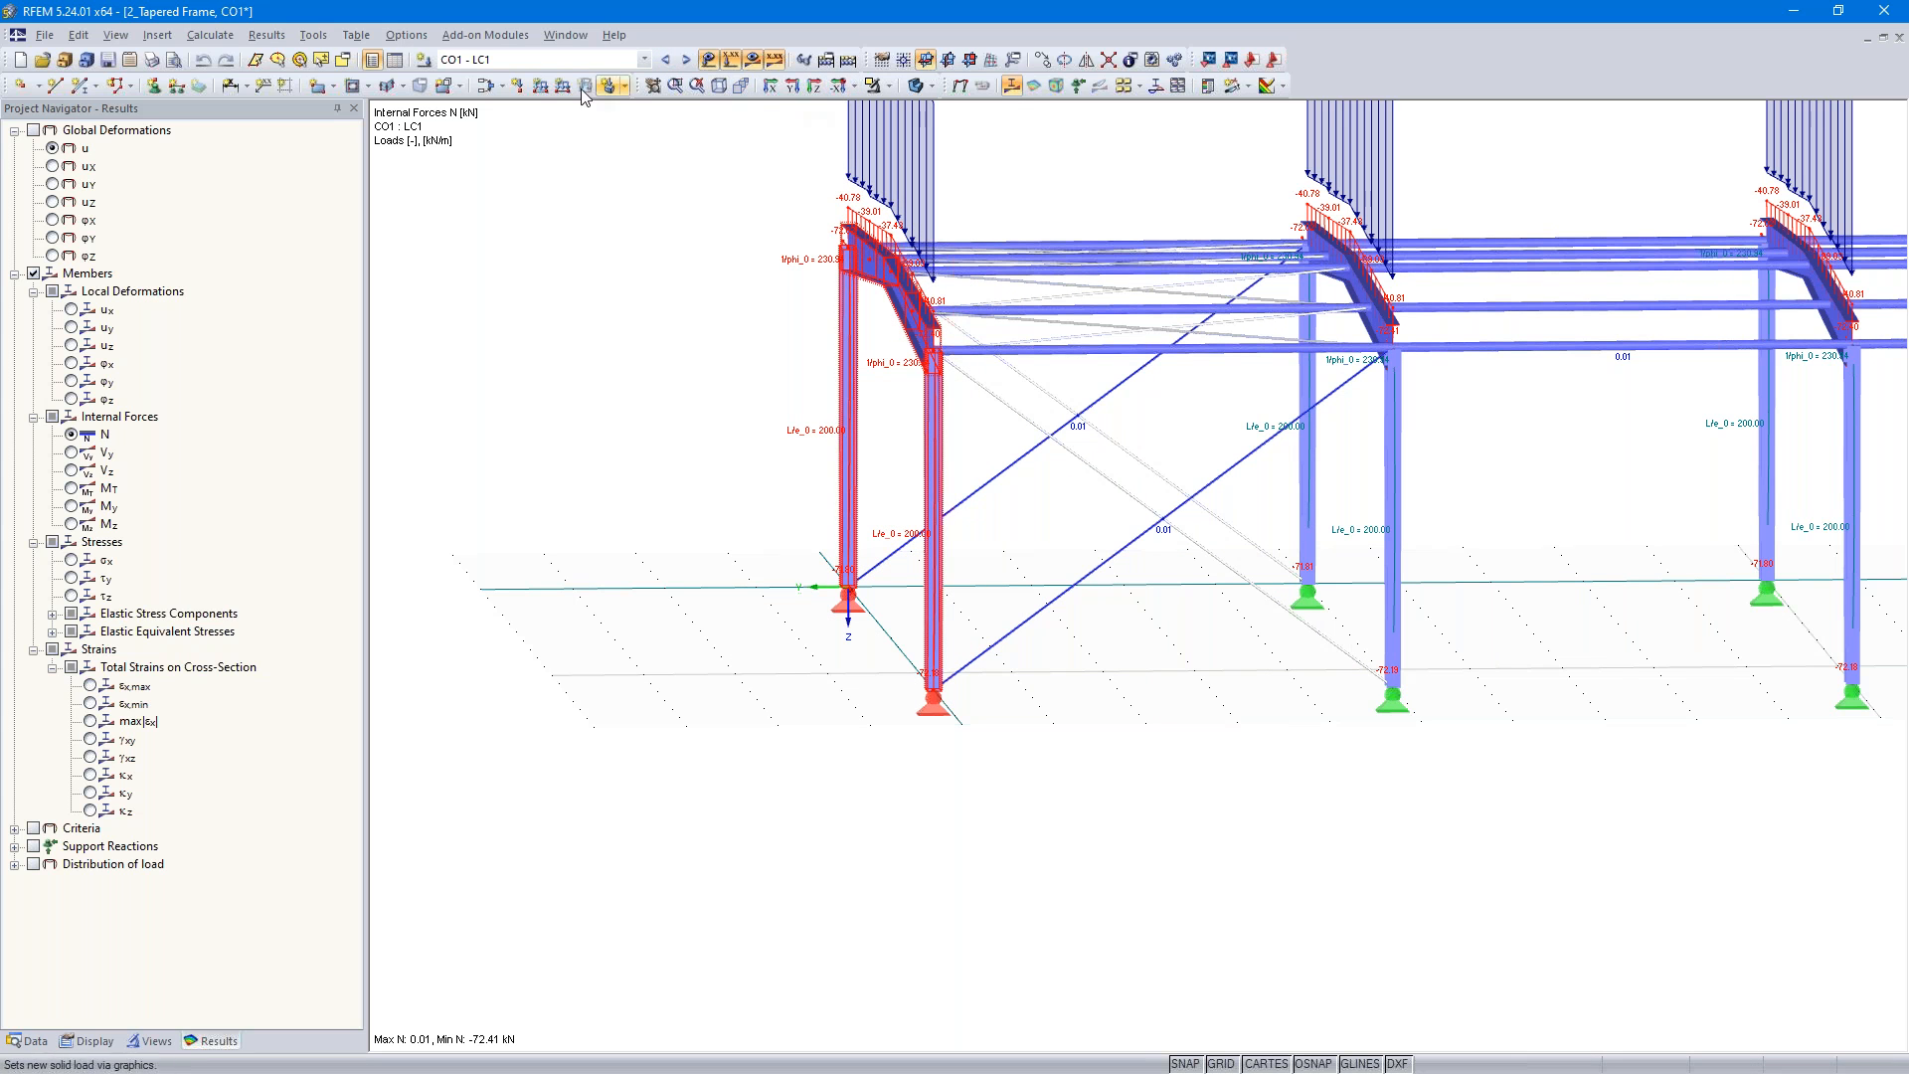
{"action": "left_click", "coordinate": [542, 88]}
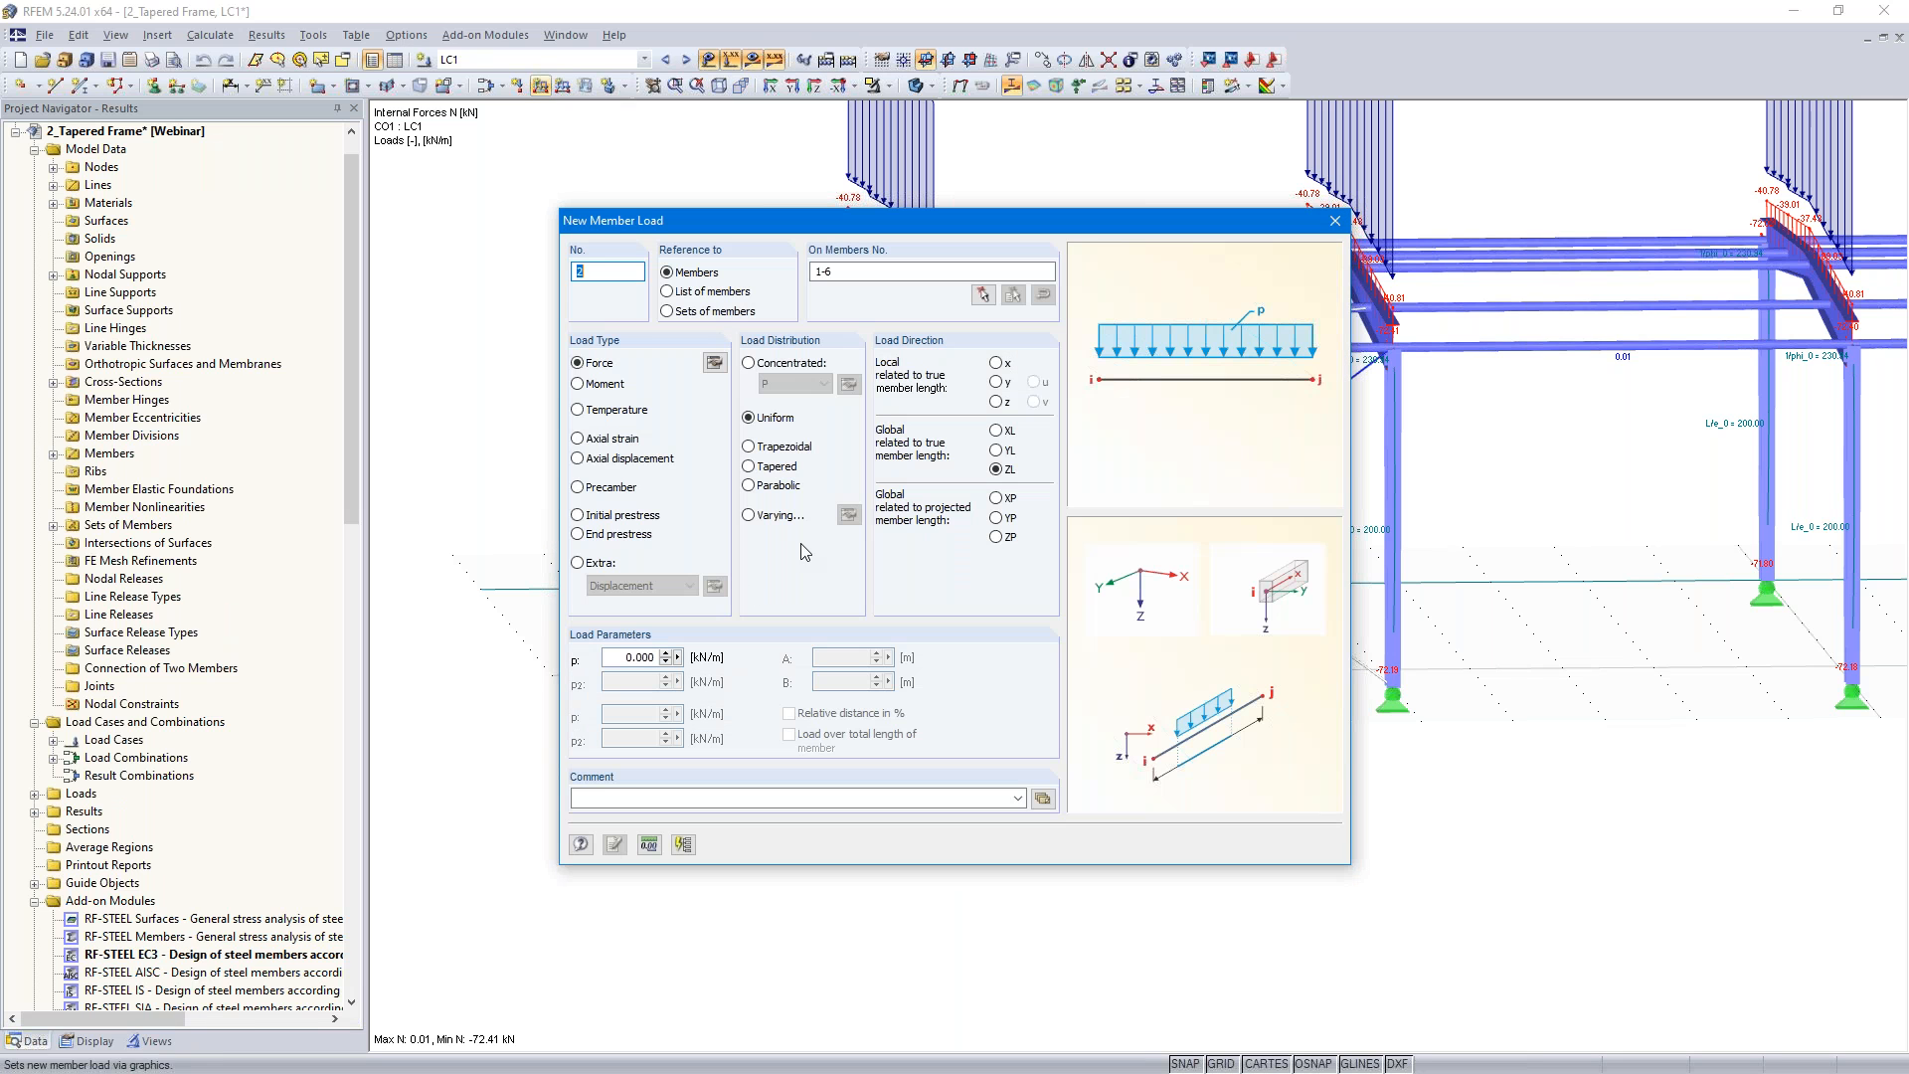
{"action": "left_click", "coordinate": [997, 451]}
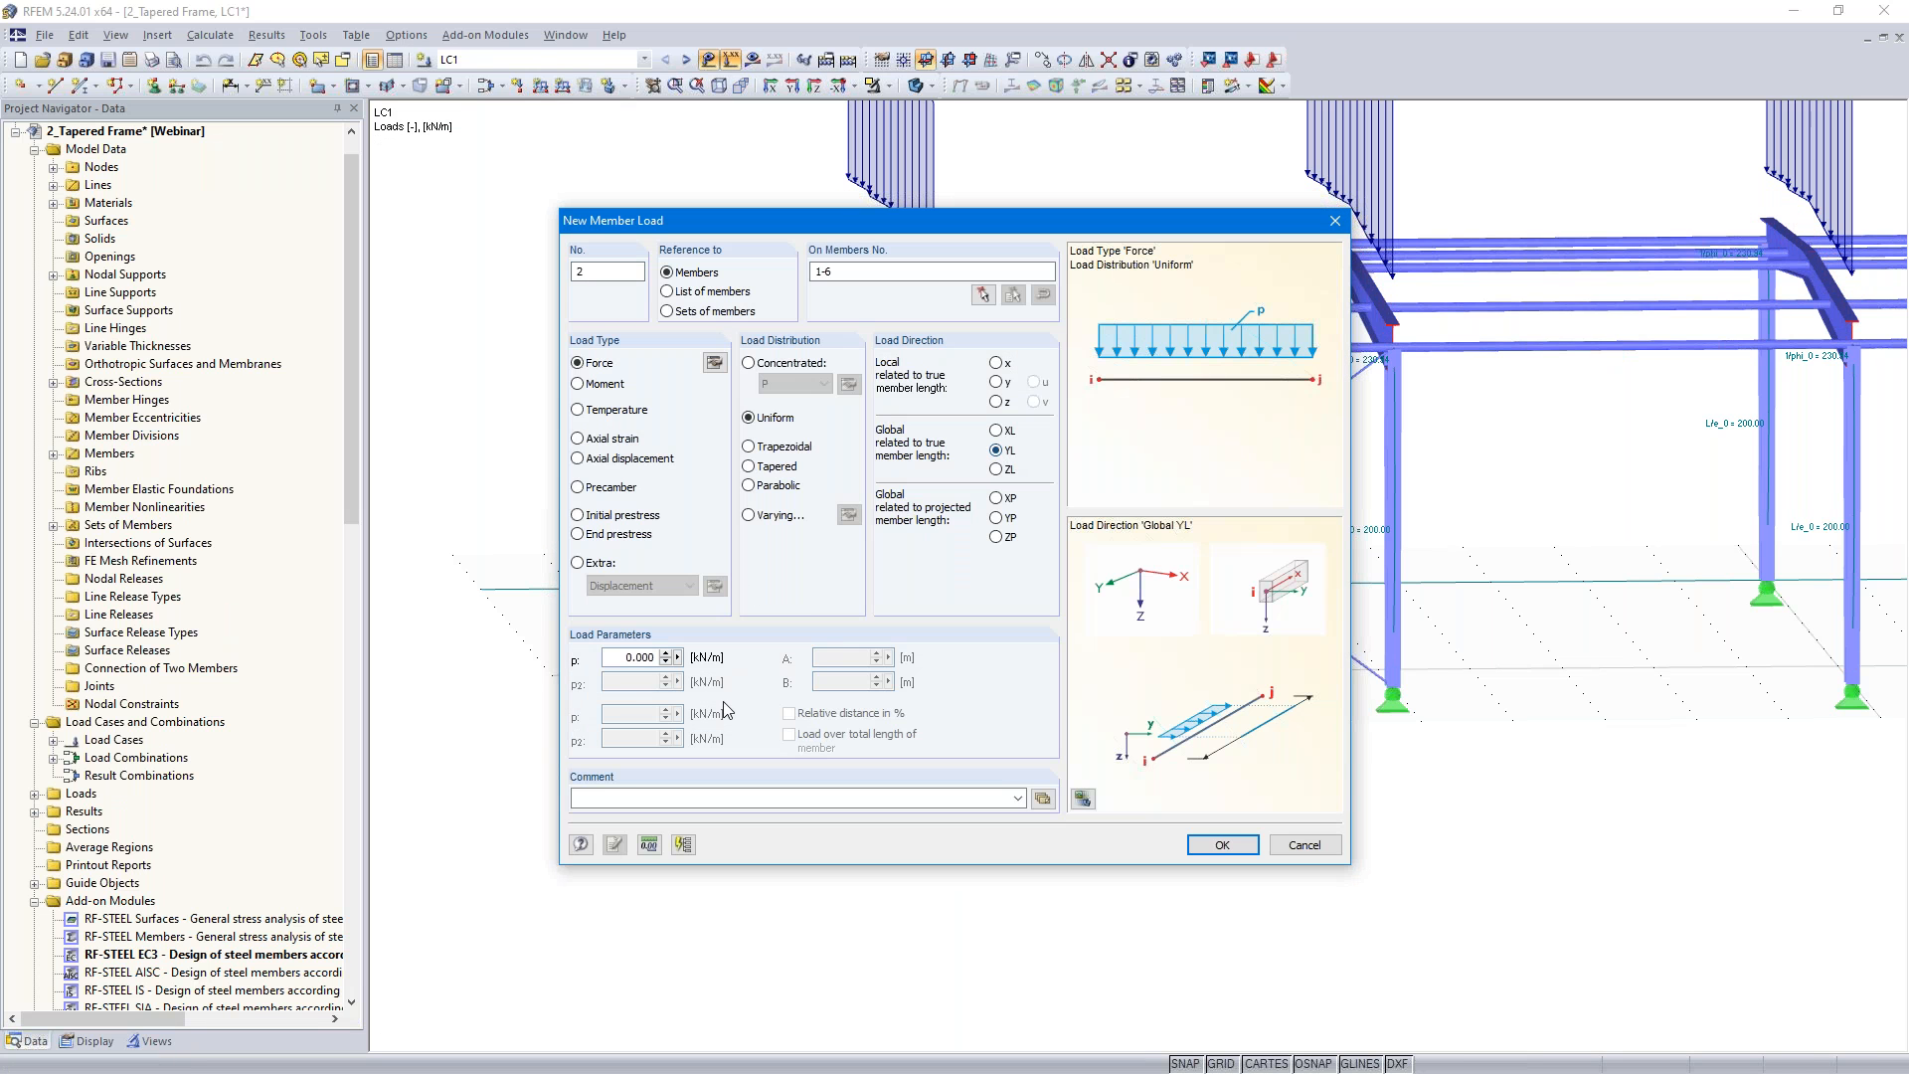
{"action": "left_click_drag", "start_coordinate": [609, 657], "coordinate": [727, 647]}
{"action": "type", "text": "-1"}
{"action": "left_click", "coordinate": [1223, 846]}
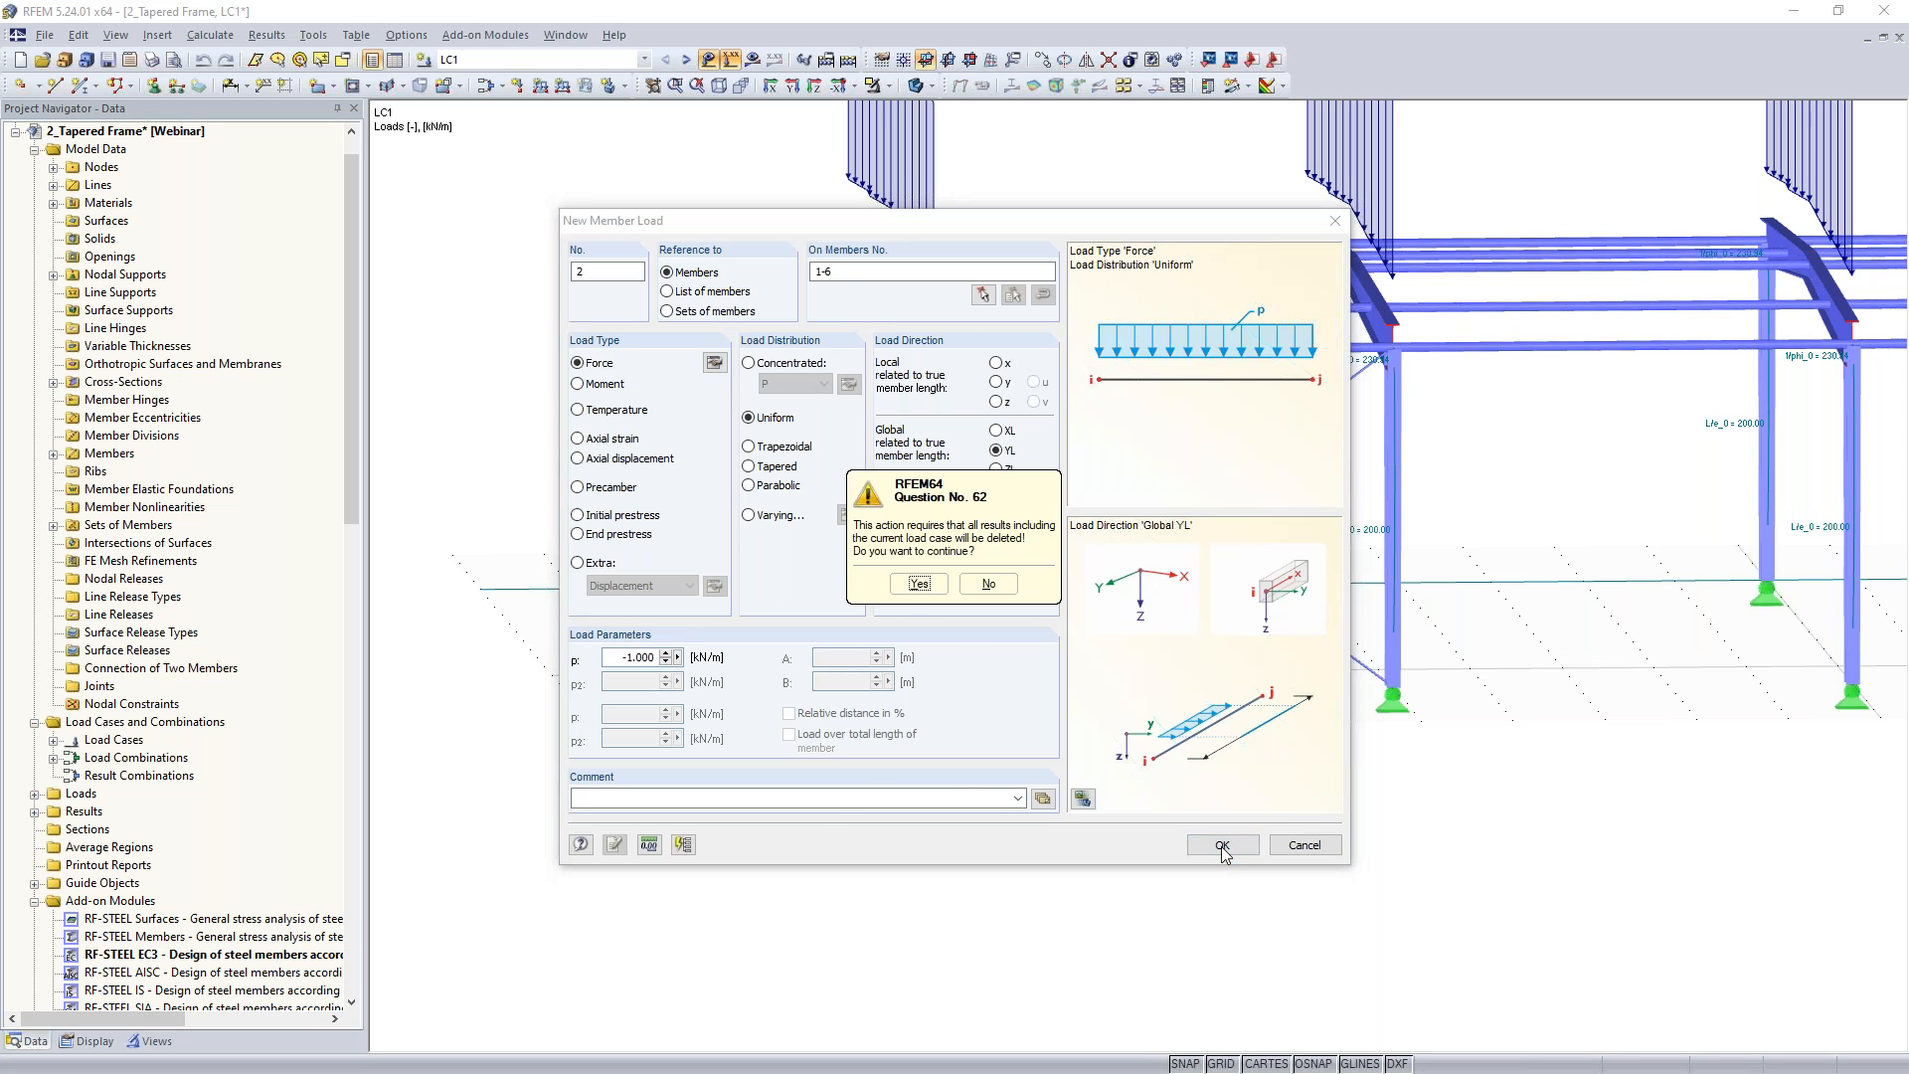
{"action": "left_click", "coordinate": [906, 587]}
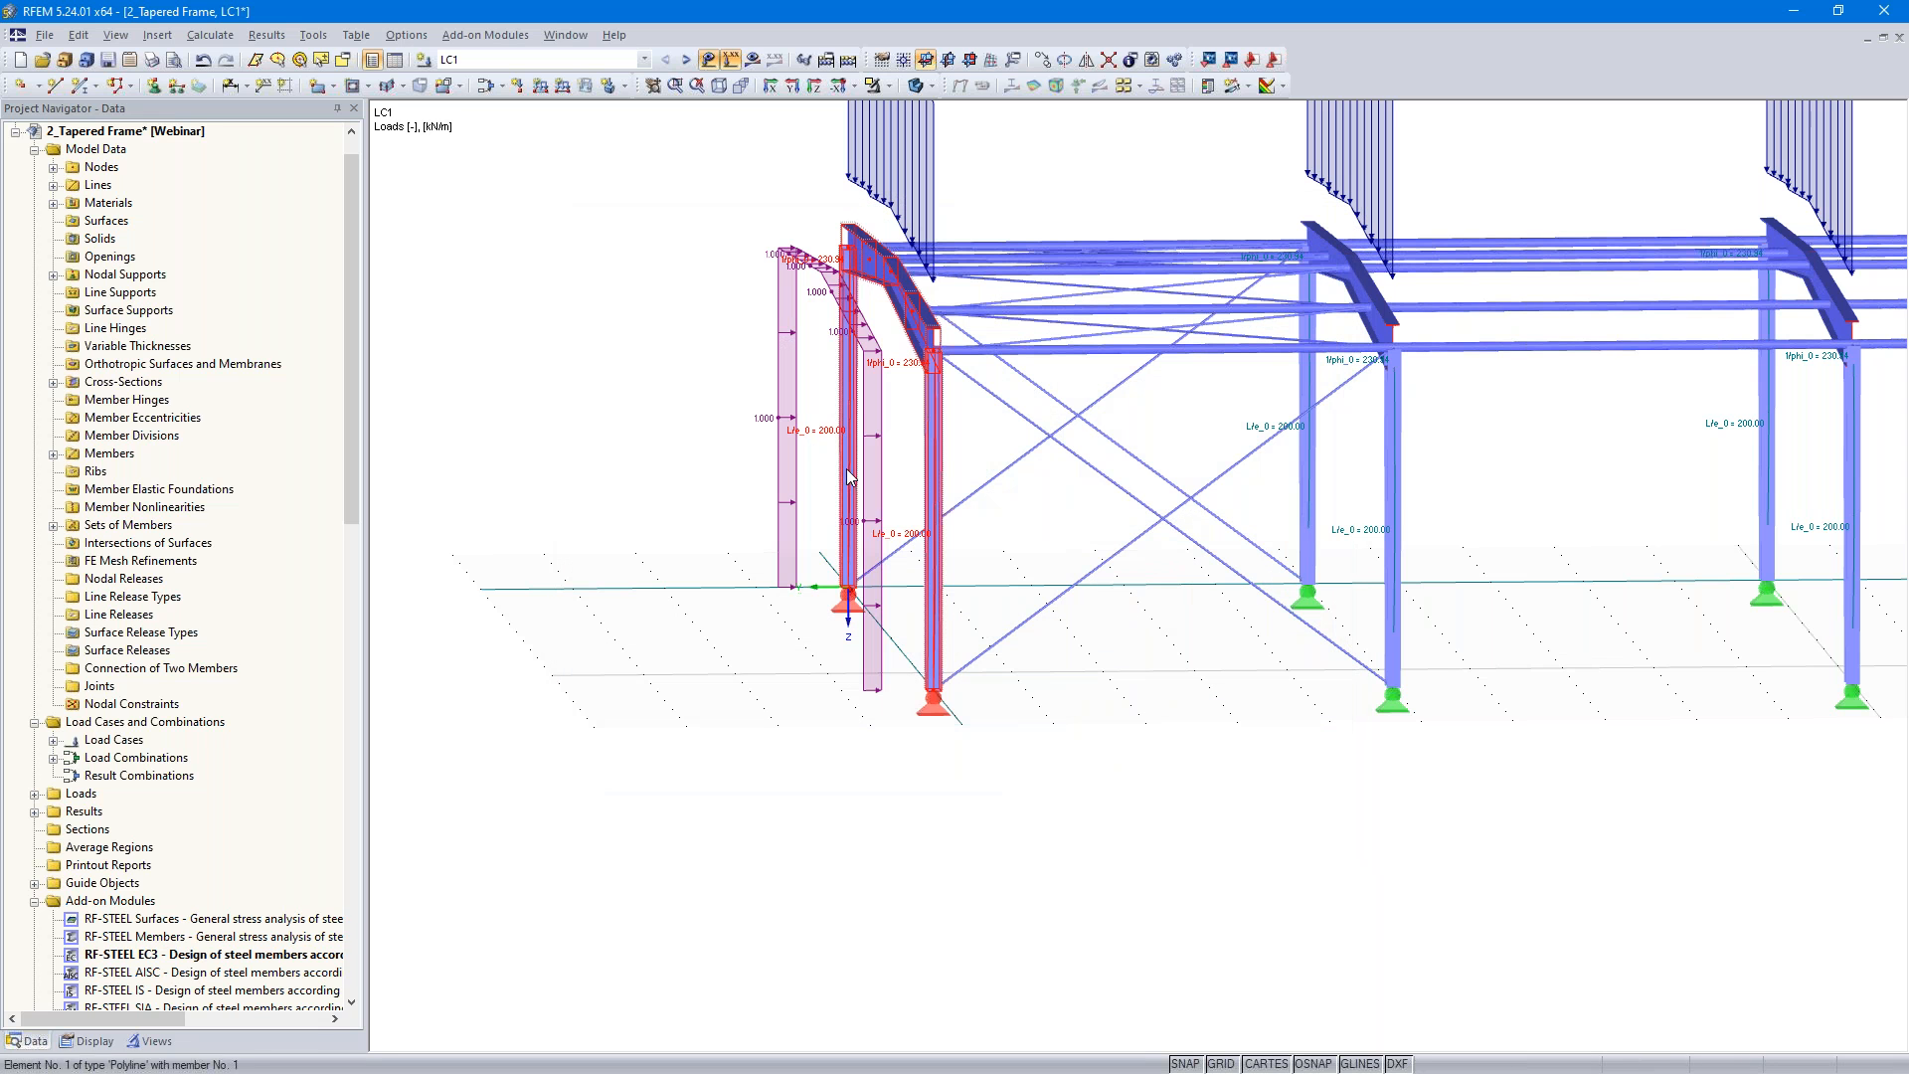
- Recalculate the structure with the new load and open the RF-STEEL EC3 results of the General method case CA1
{"action": "key", "text": "F5"}
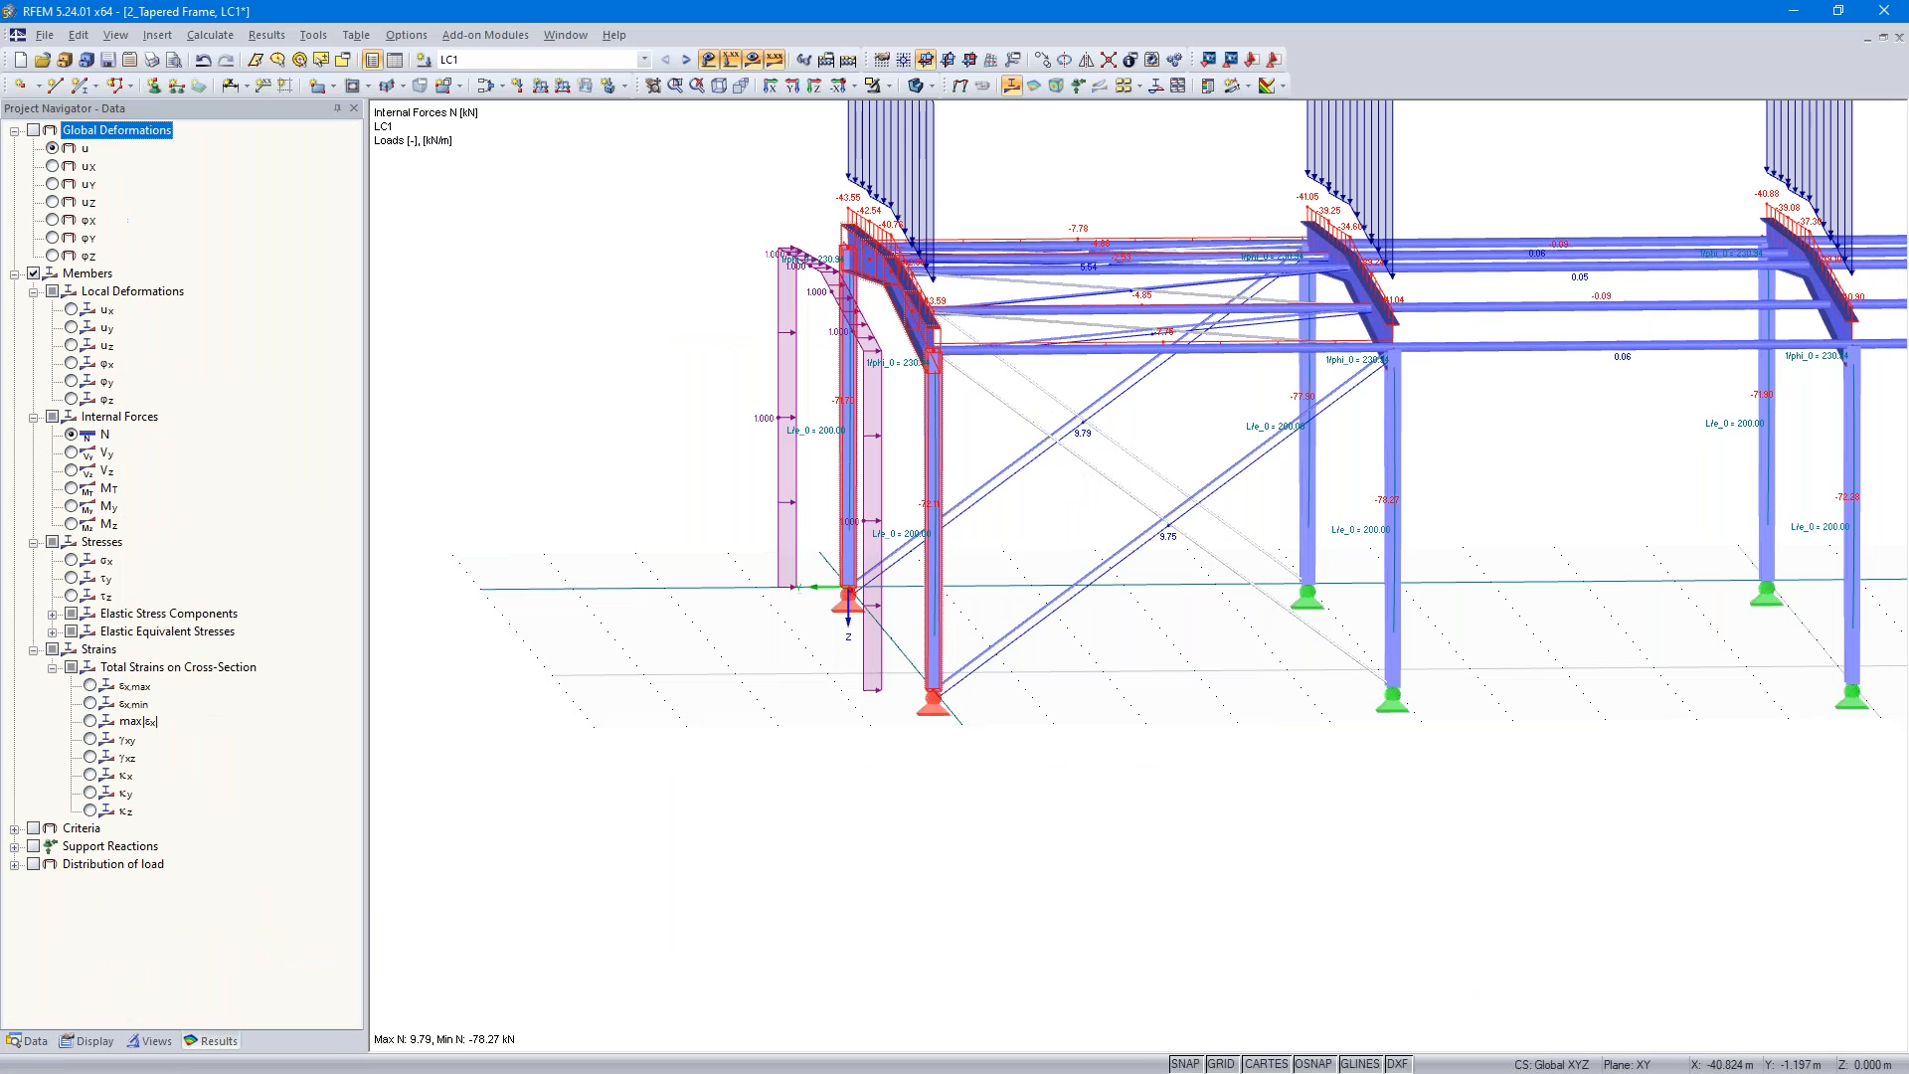
{"action": "left_click", "coordinate": [687, 59]}
{"action": "left_click", "coordinate": [688, 60]}
{"action": "middle_click_drag", "start_coordinate": [724, 835], "coordinate": [940, 851], "text": "ctrl"}
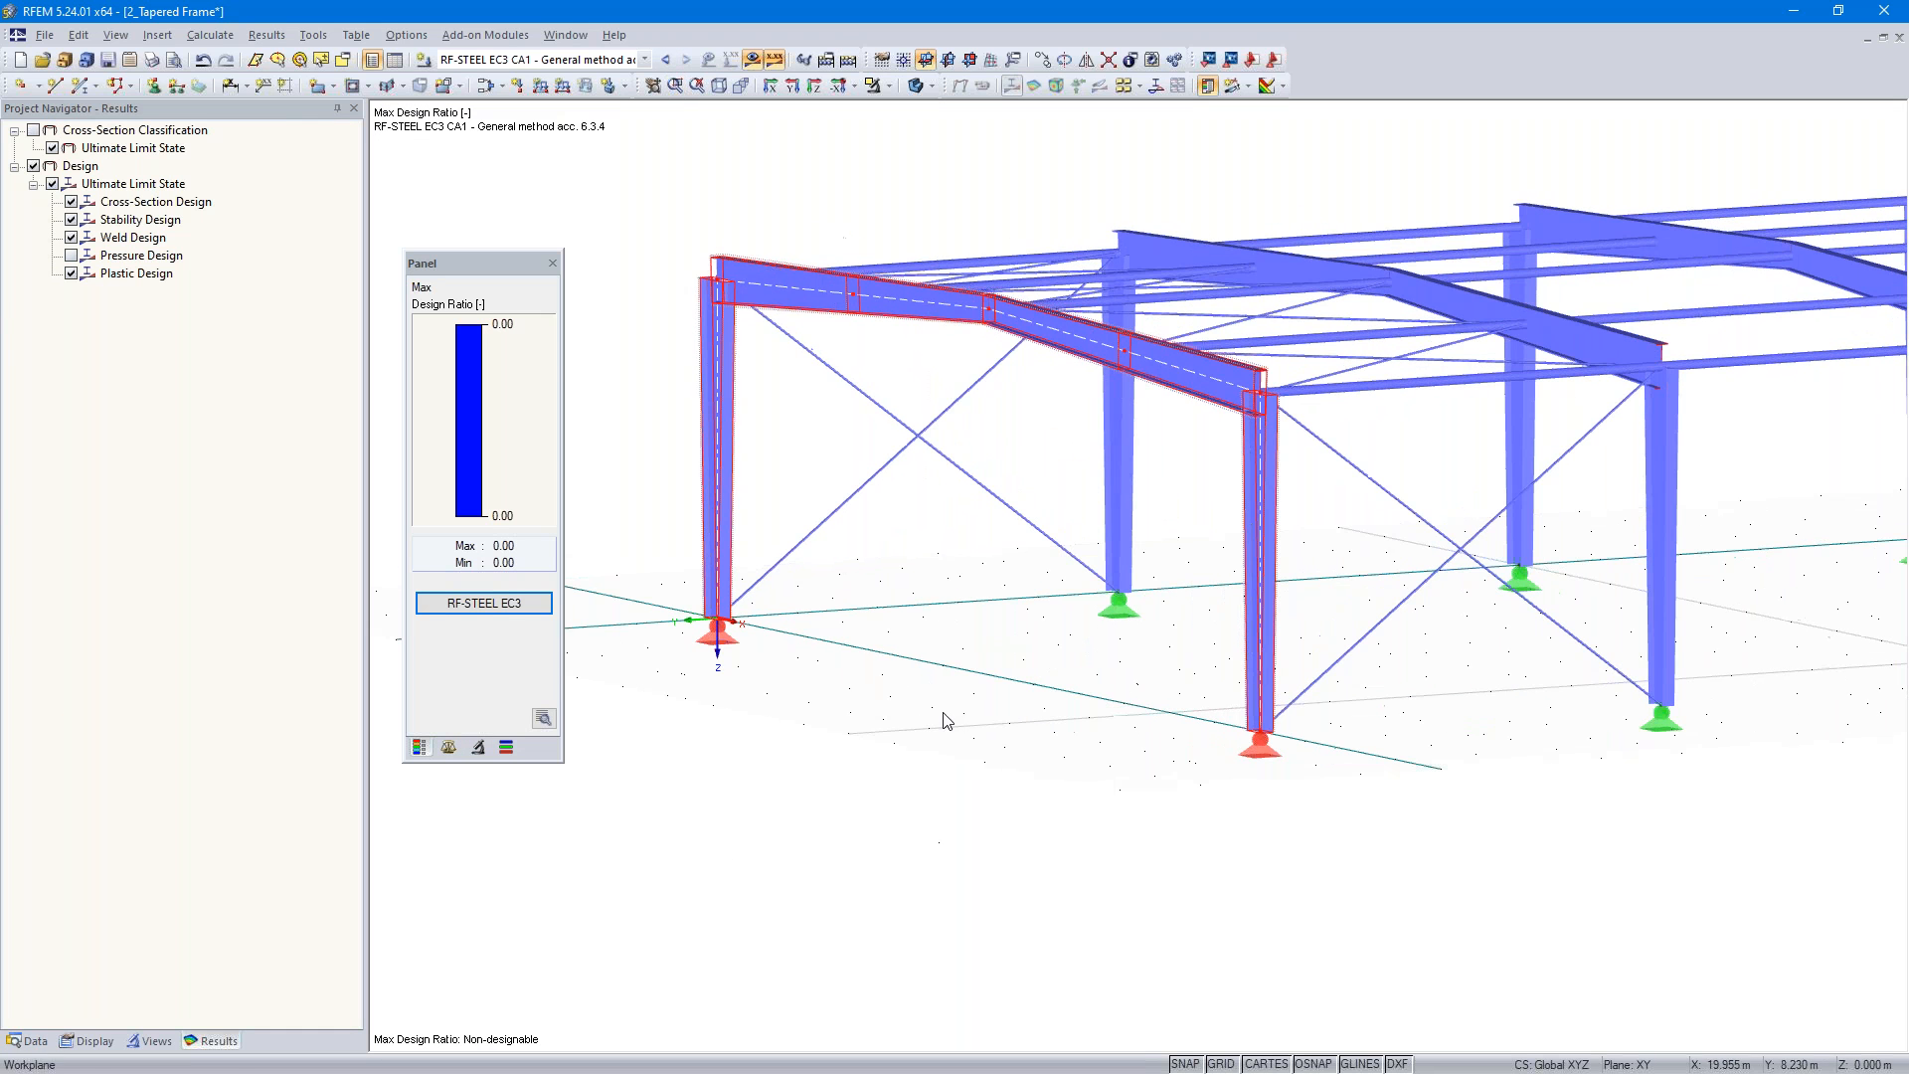
{"action": "left_click", "coordinate": [484, 602]}
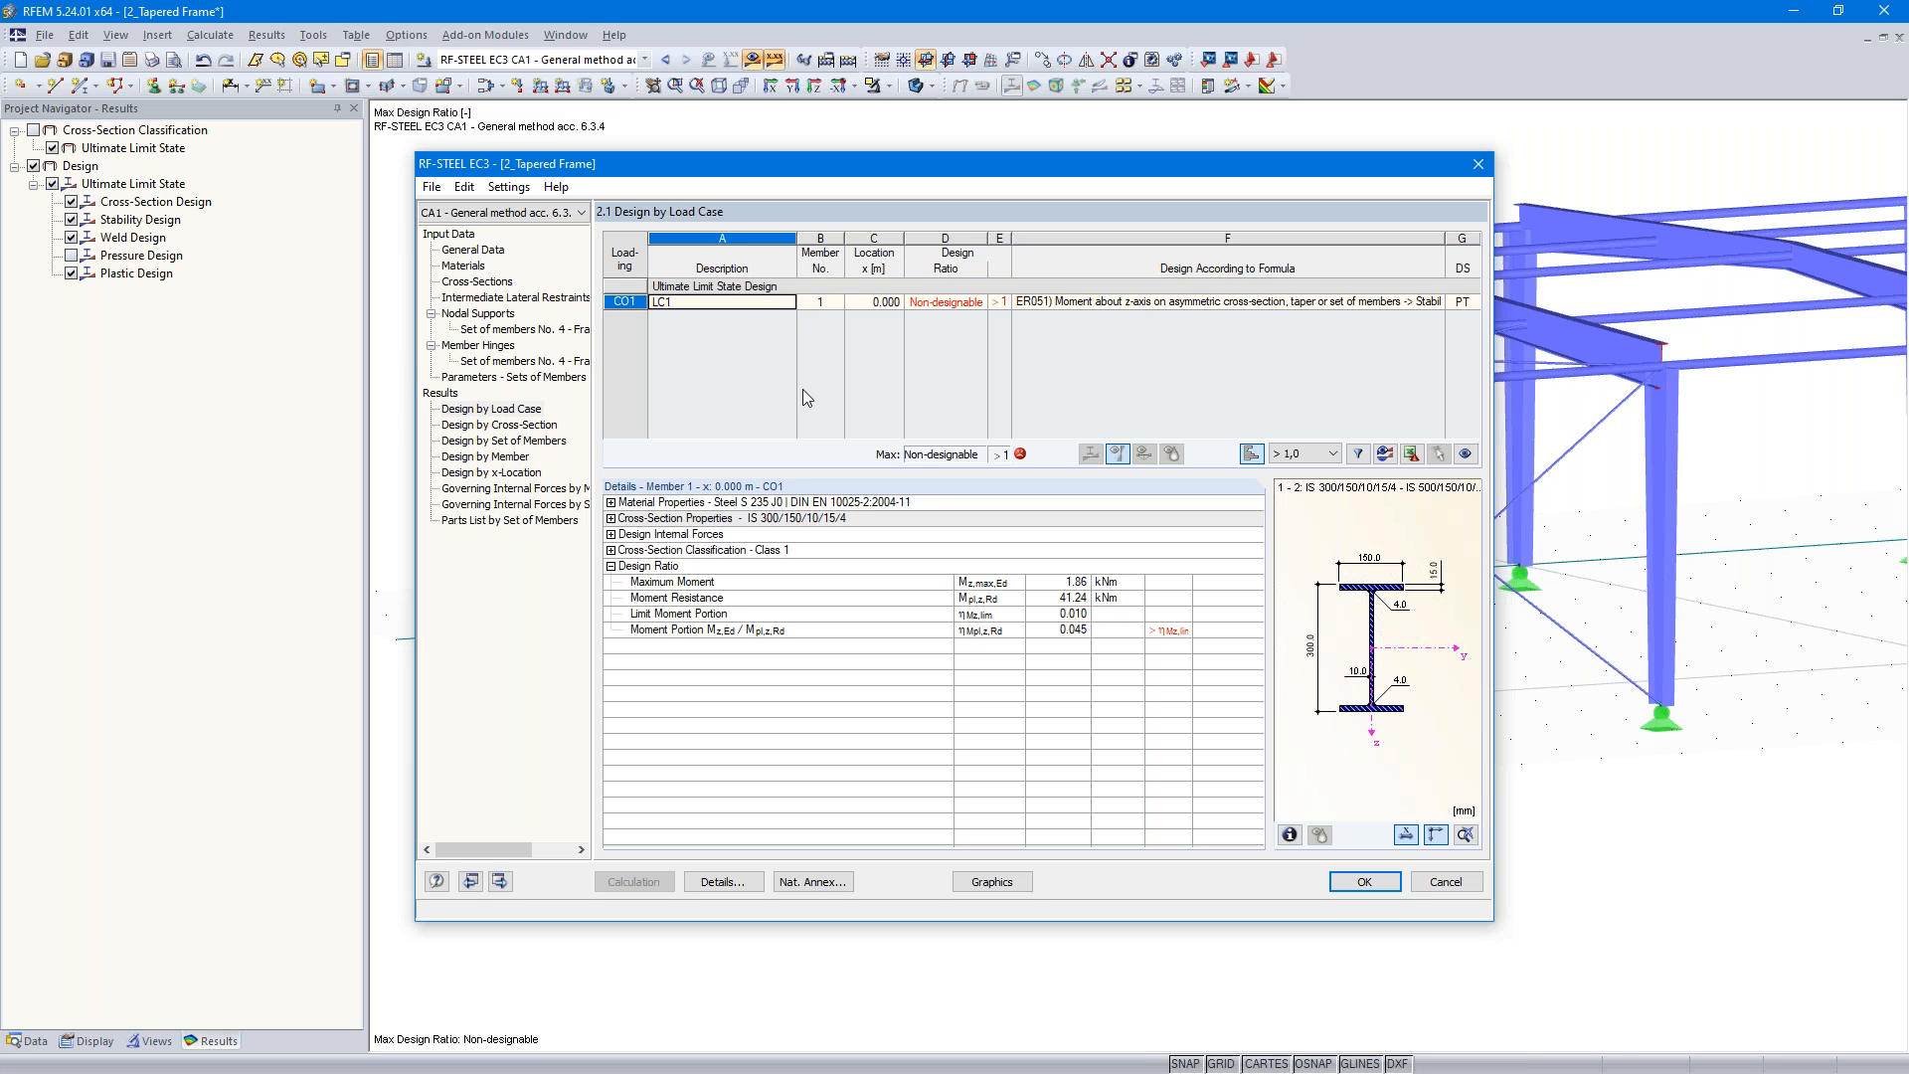
- Copy design case CA1 to a new case No. 2 described as Warping torsion analysis
{"action": "left_click", "coordinate": [431, 187]}
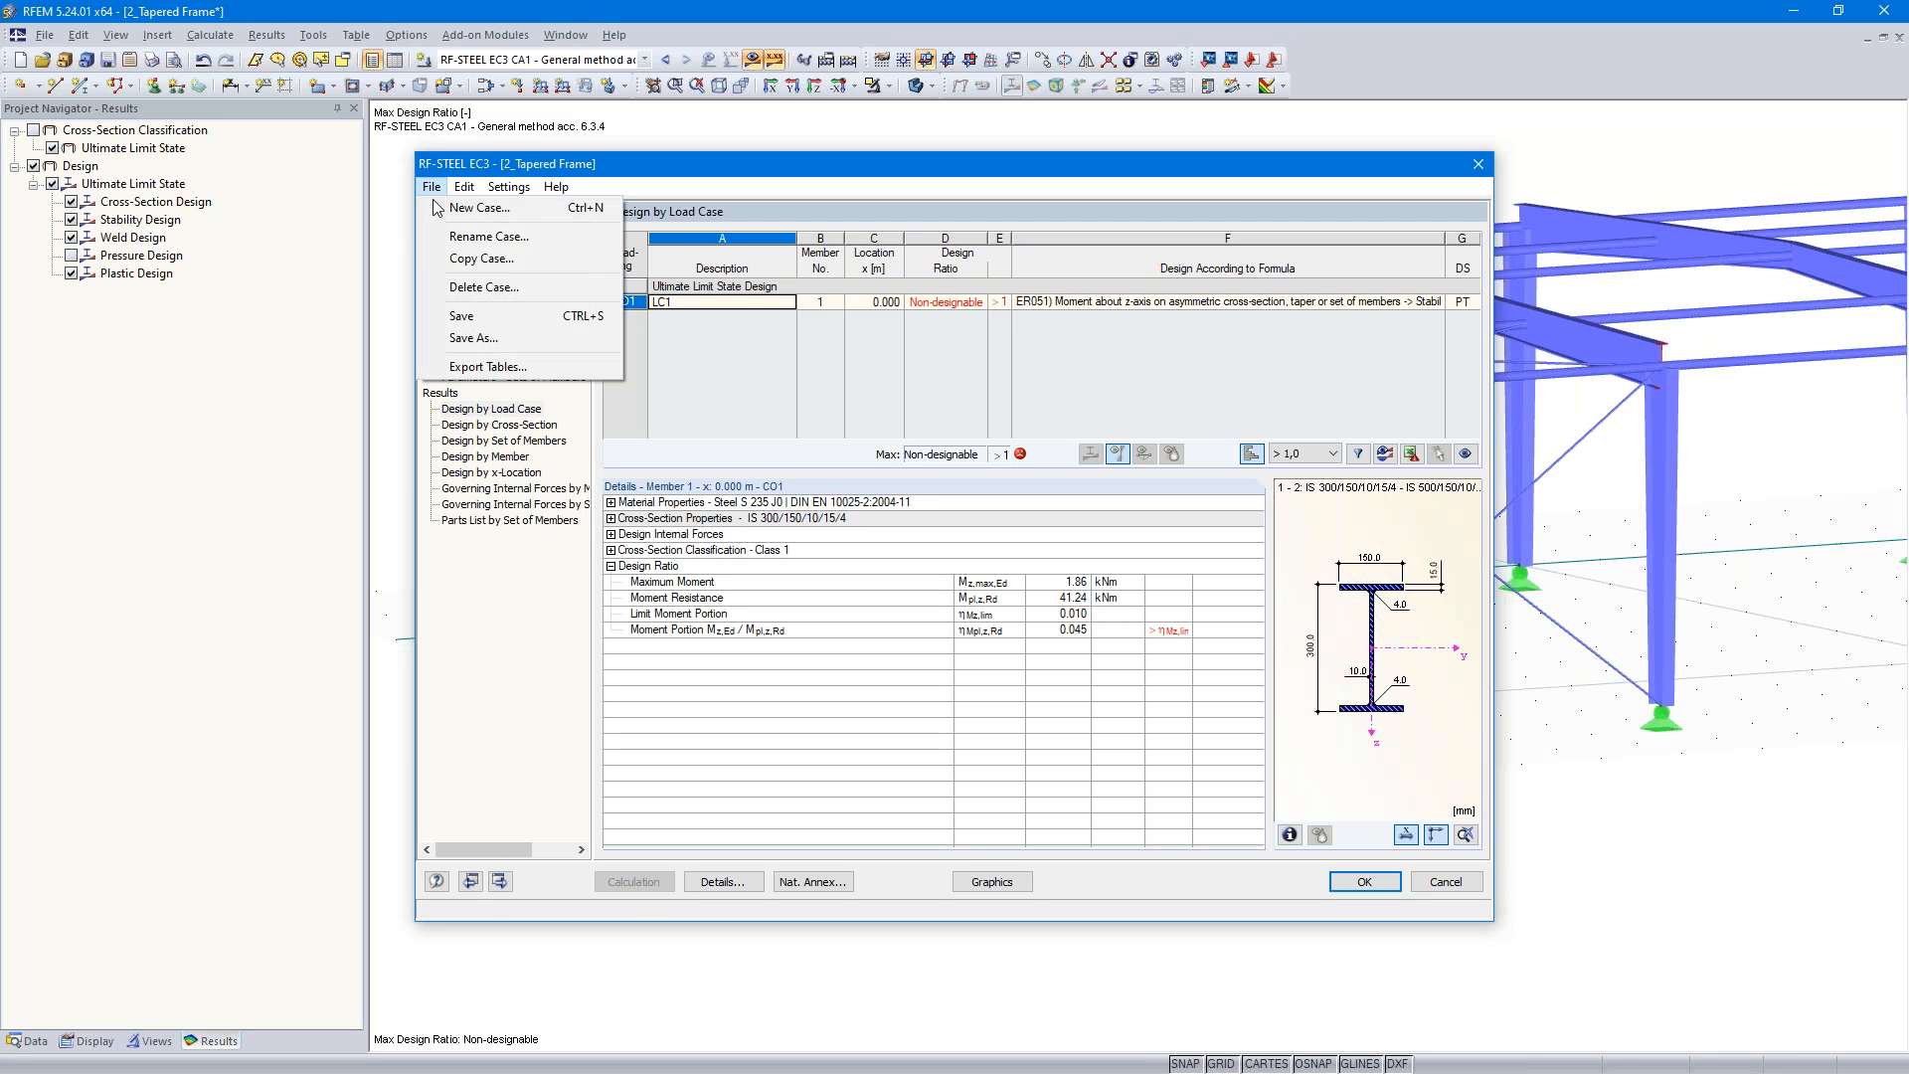
{"action": "left_click", "coordinate": [495, 258]}
{"action": "left_click", "coordinate": [883, 573]}
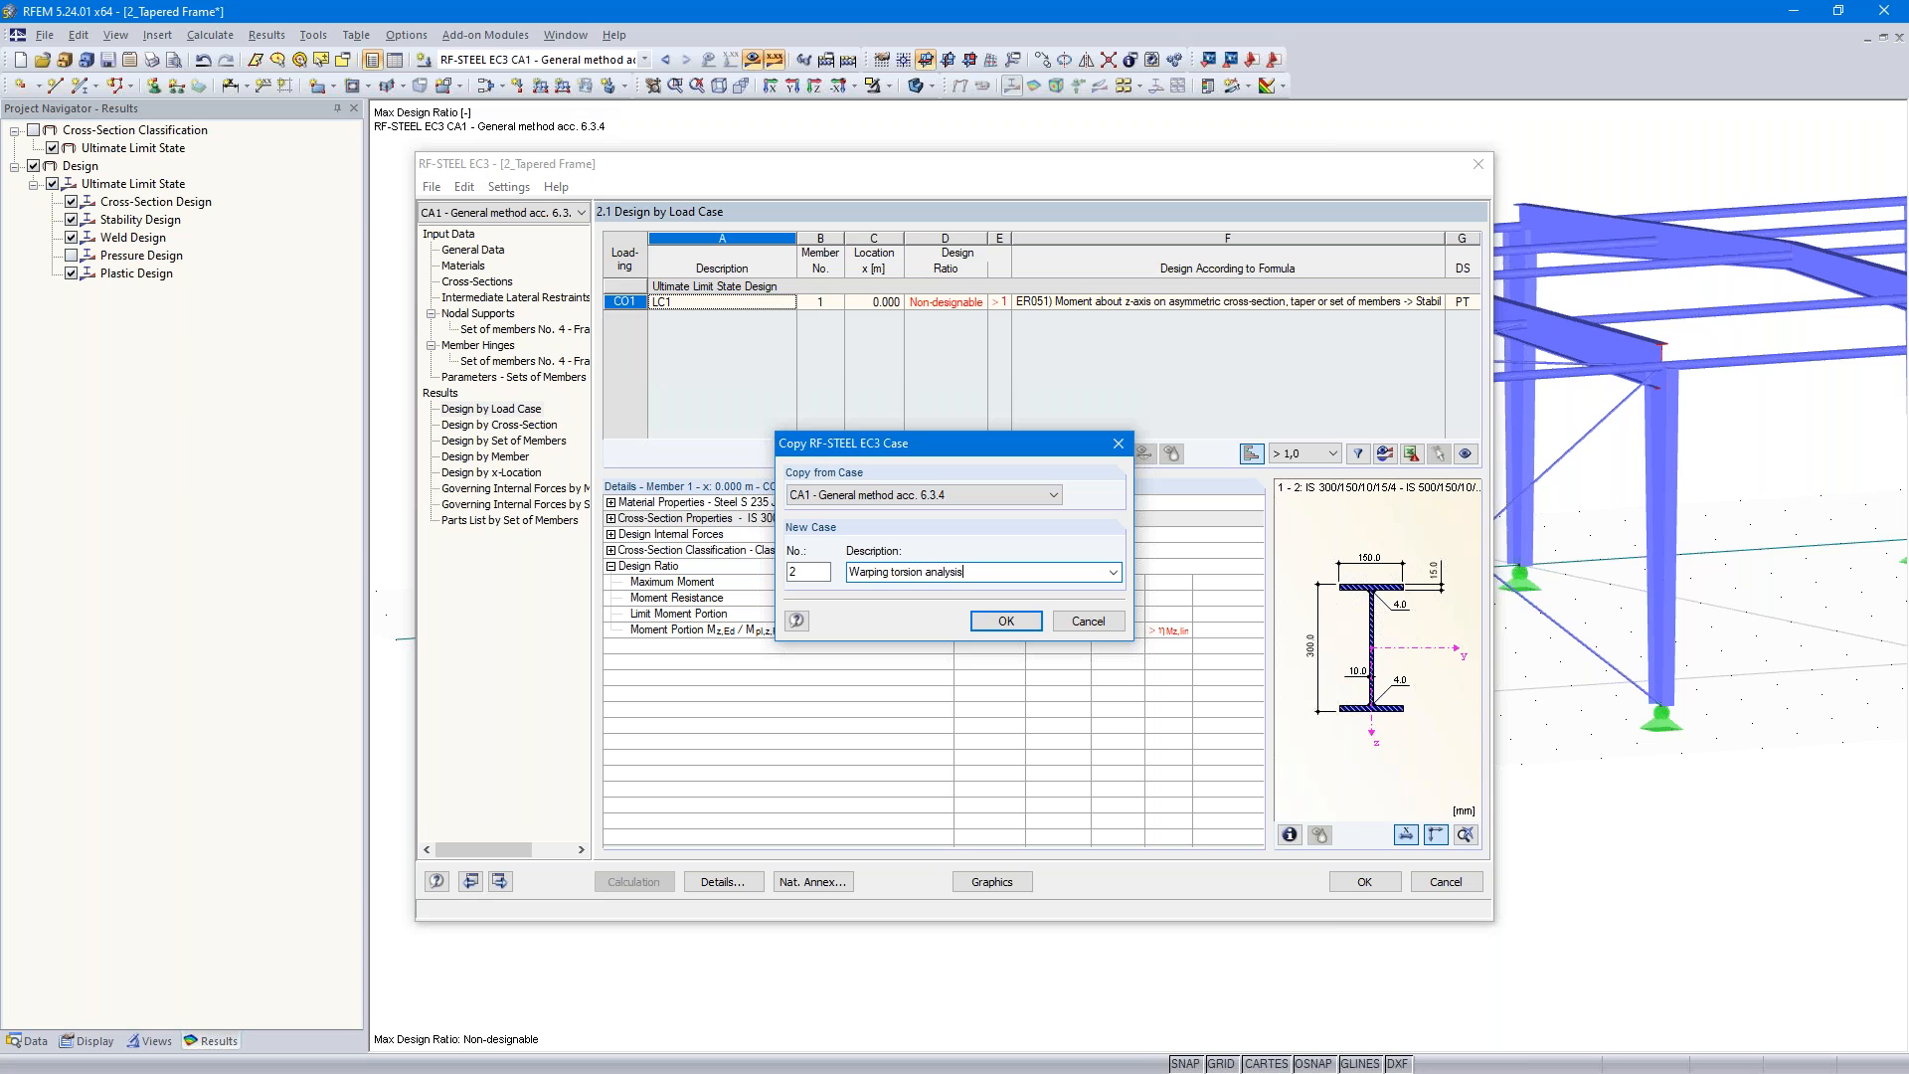
{"action": "left_click", "coordinate": [1007, 622]}
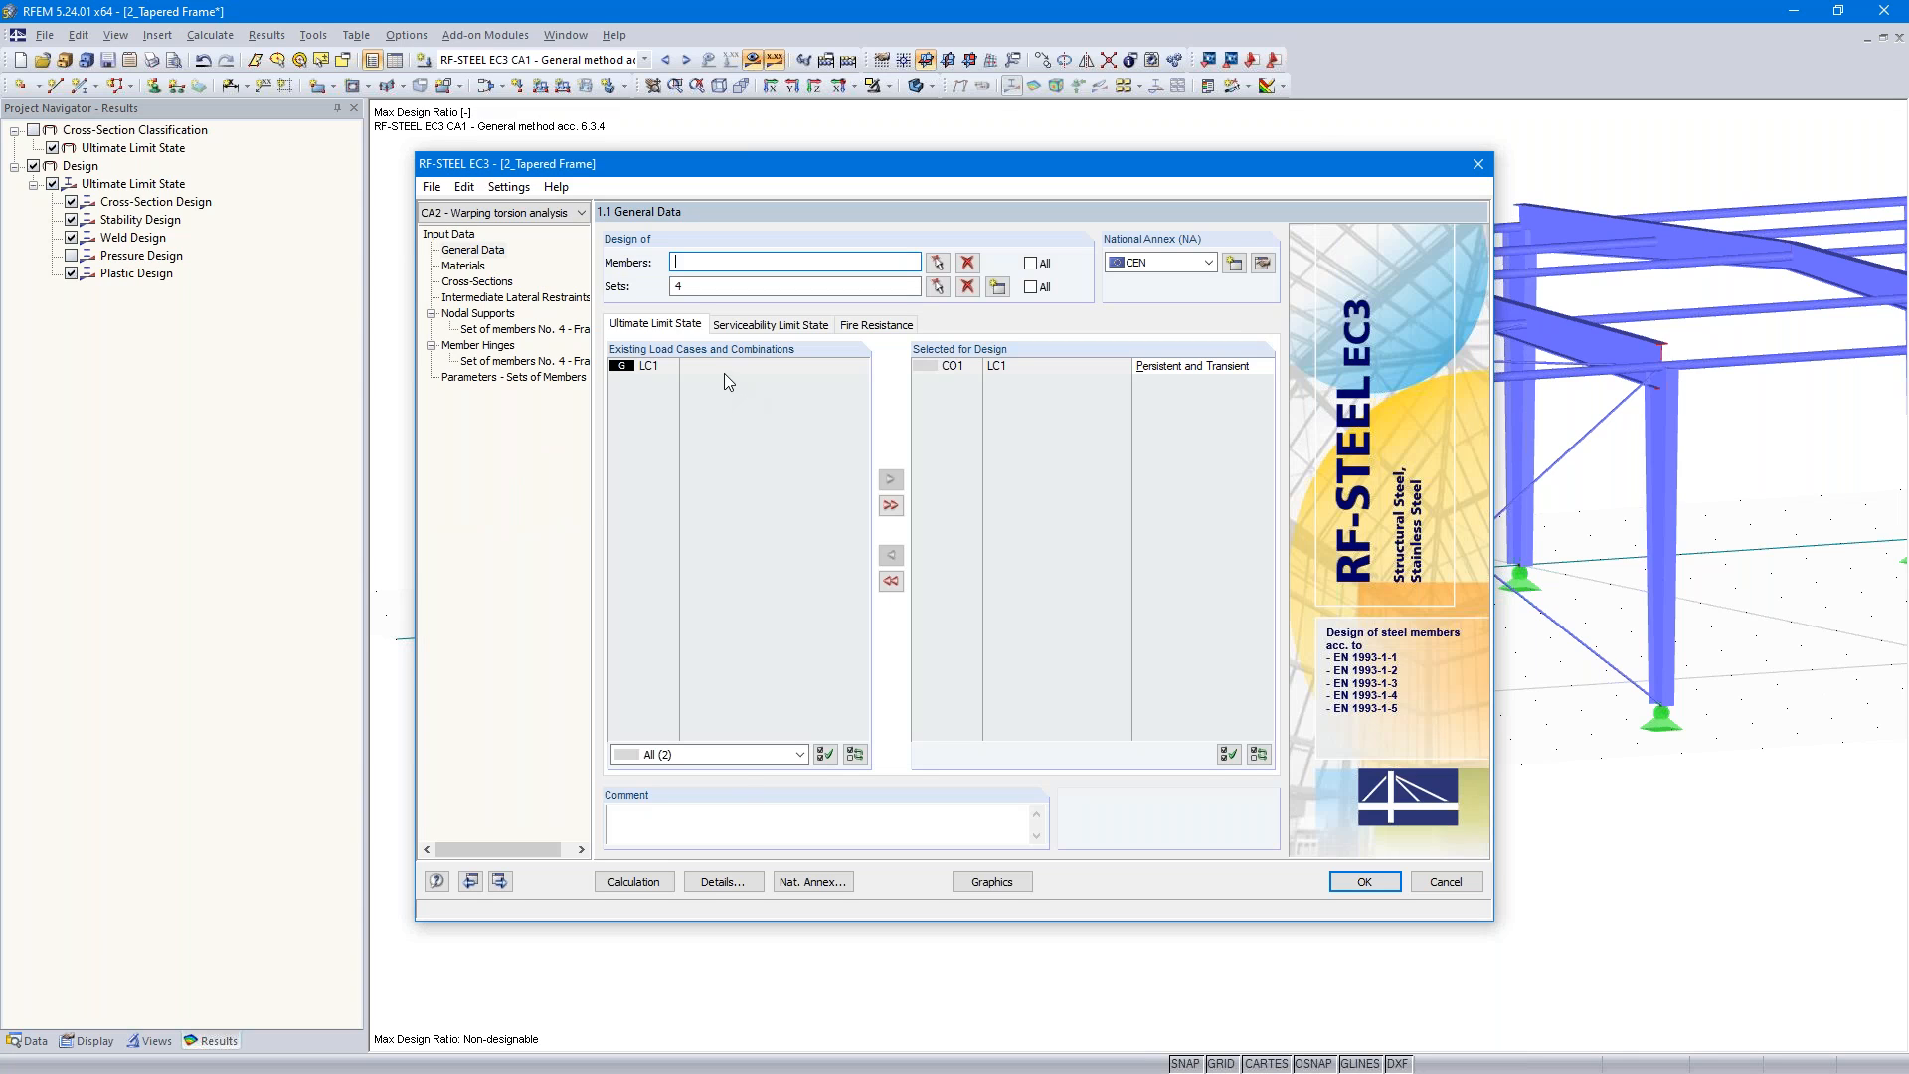
- Activate the warping analysis with 7 degrees of freedom for the case, keeping second-order analysis and load application at the upper flange centre
{"action": "left_click", "coordinate": [710, 888]}
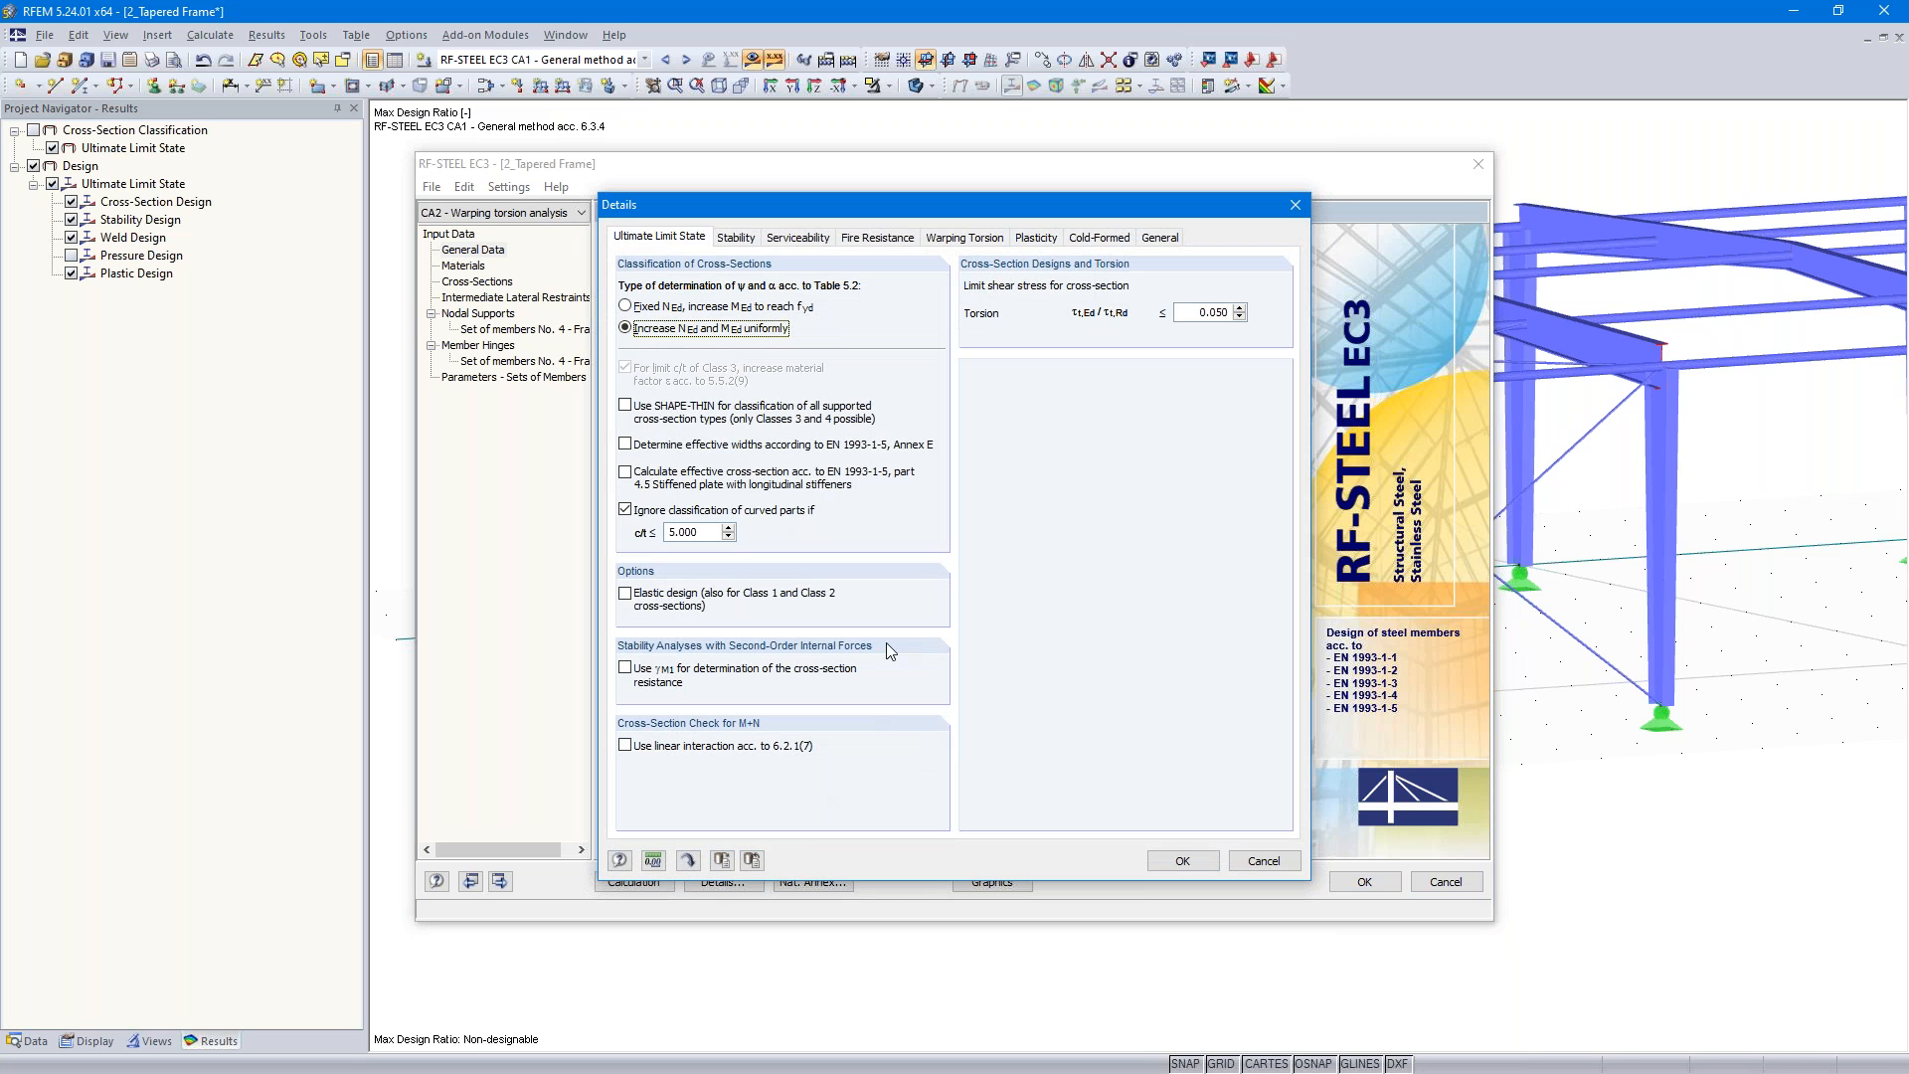
{"action": "left_click", "coordinate": [968, 239]}
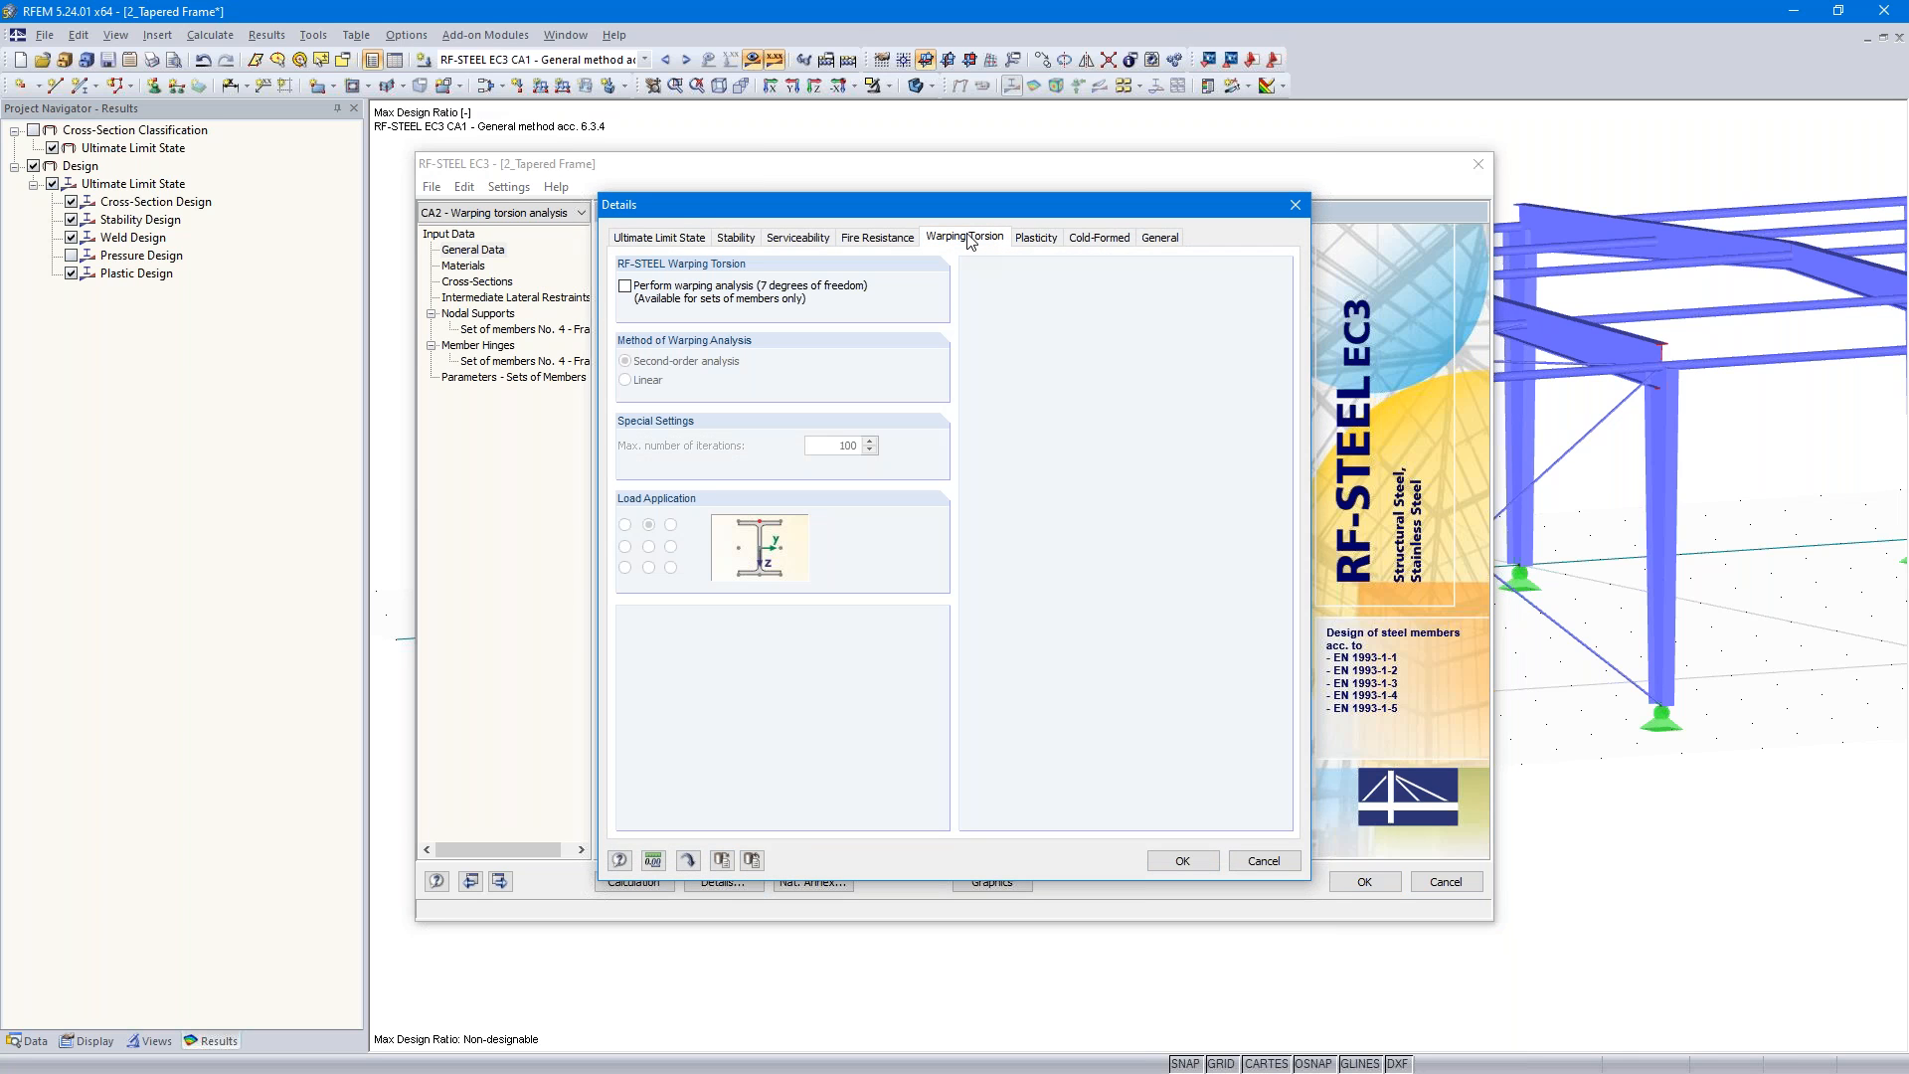
{"action": "left_click", "coordinate": [625, 288]}
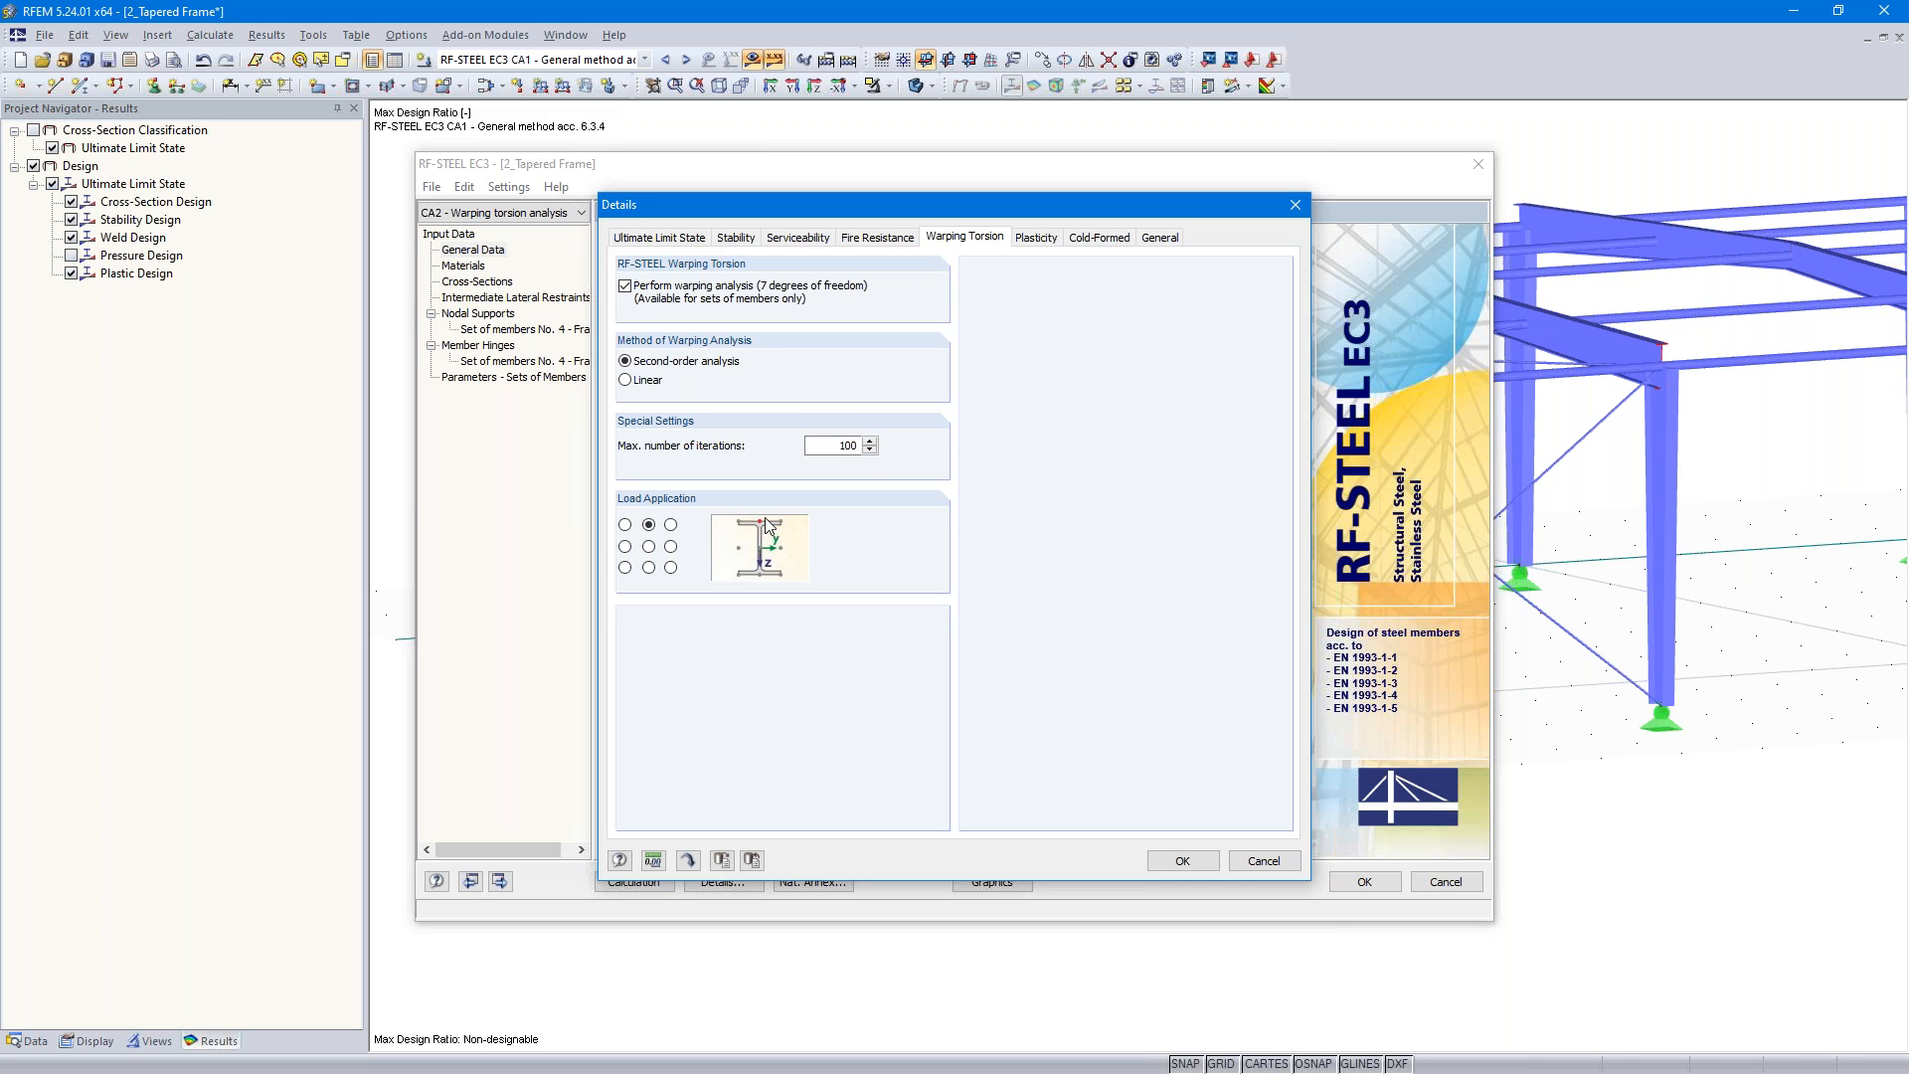
{"action": "left_click", "coordinate": [1181, 859]}
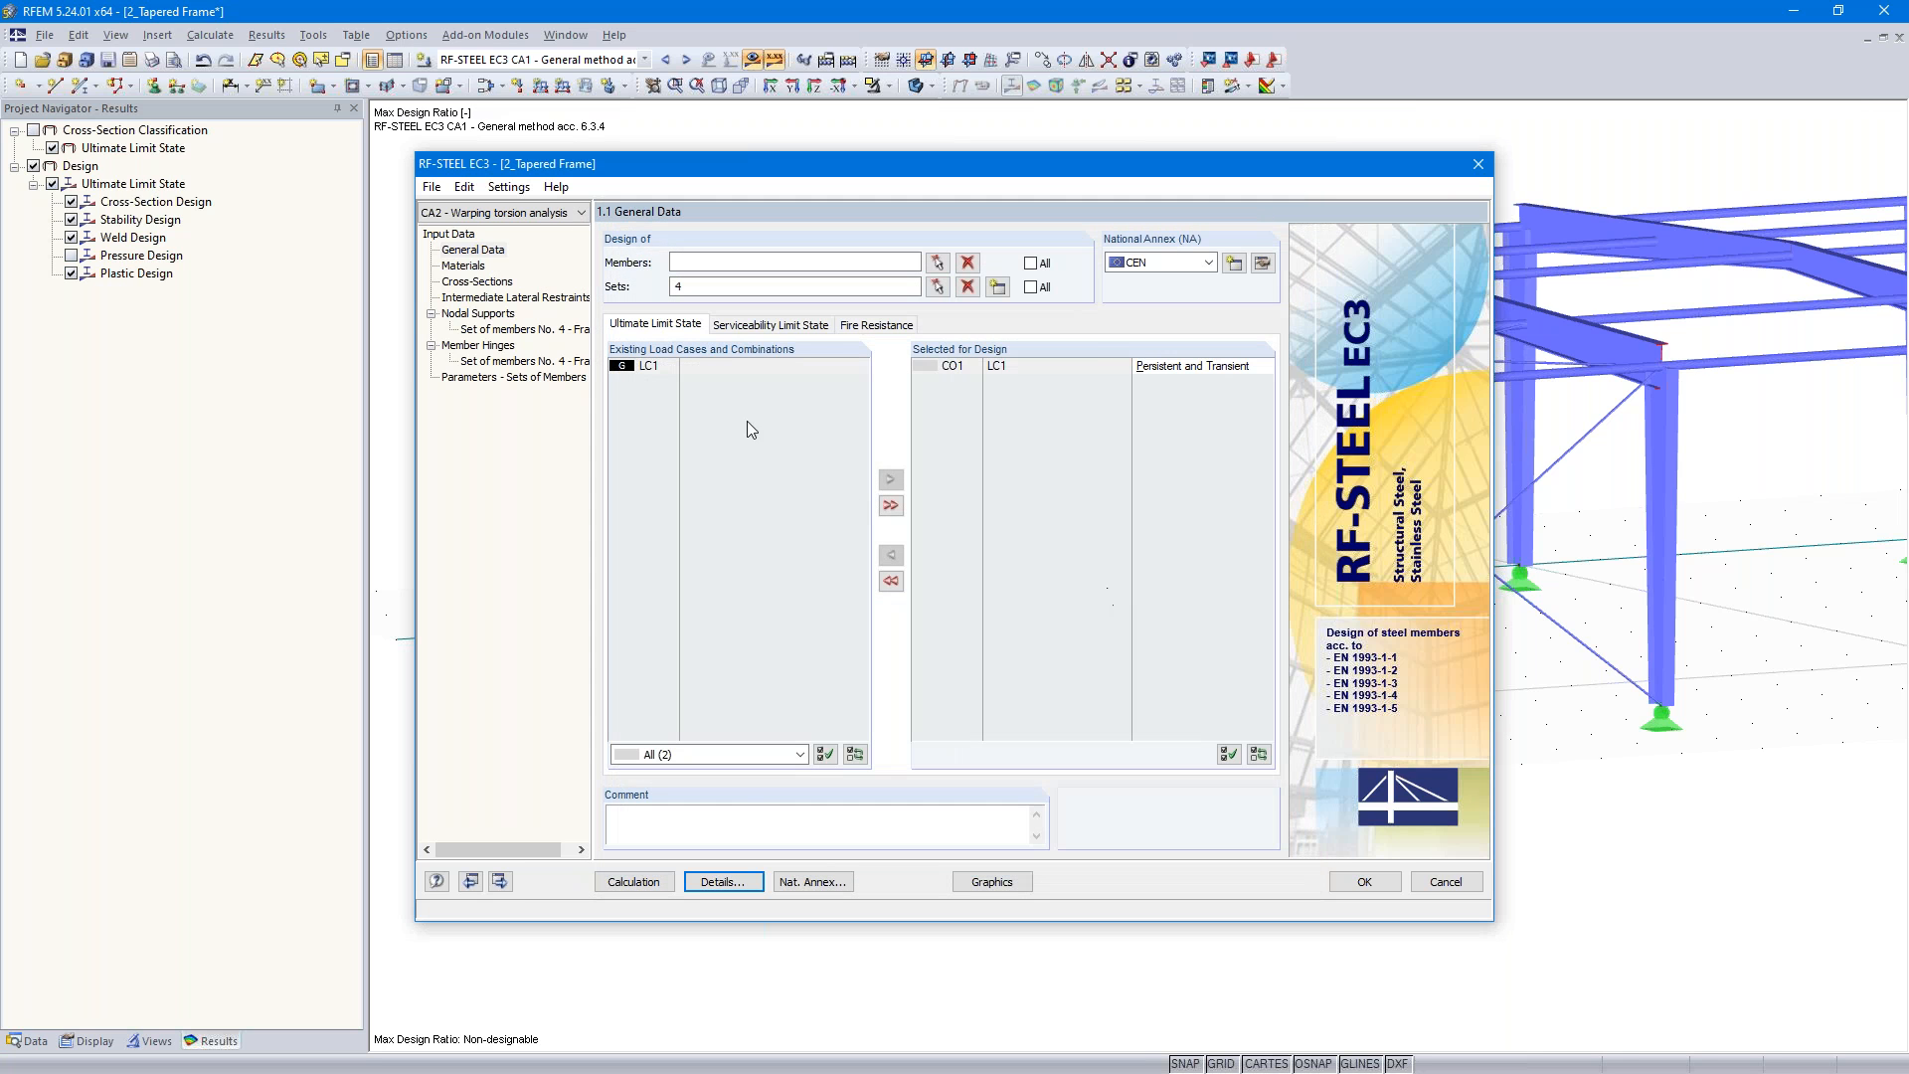
- In the nodal supports of set of members No. 4, restrain rotation φx and release φz at node 6
{"action": "left_click", "coordinate": [499, 880]}
{"action": "left_click", "coordinate": [499, 881]}
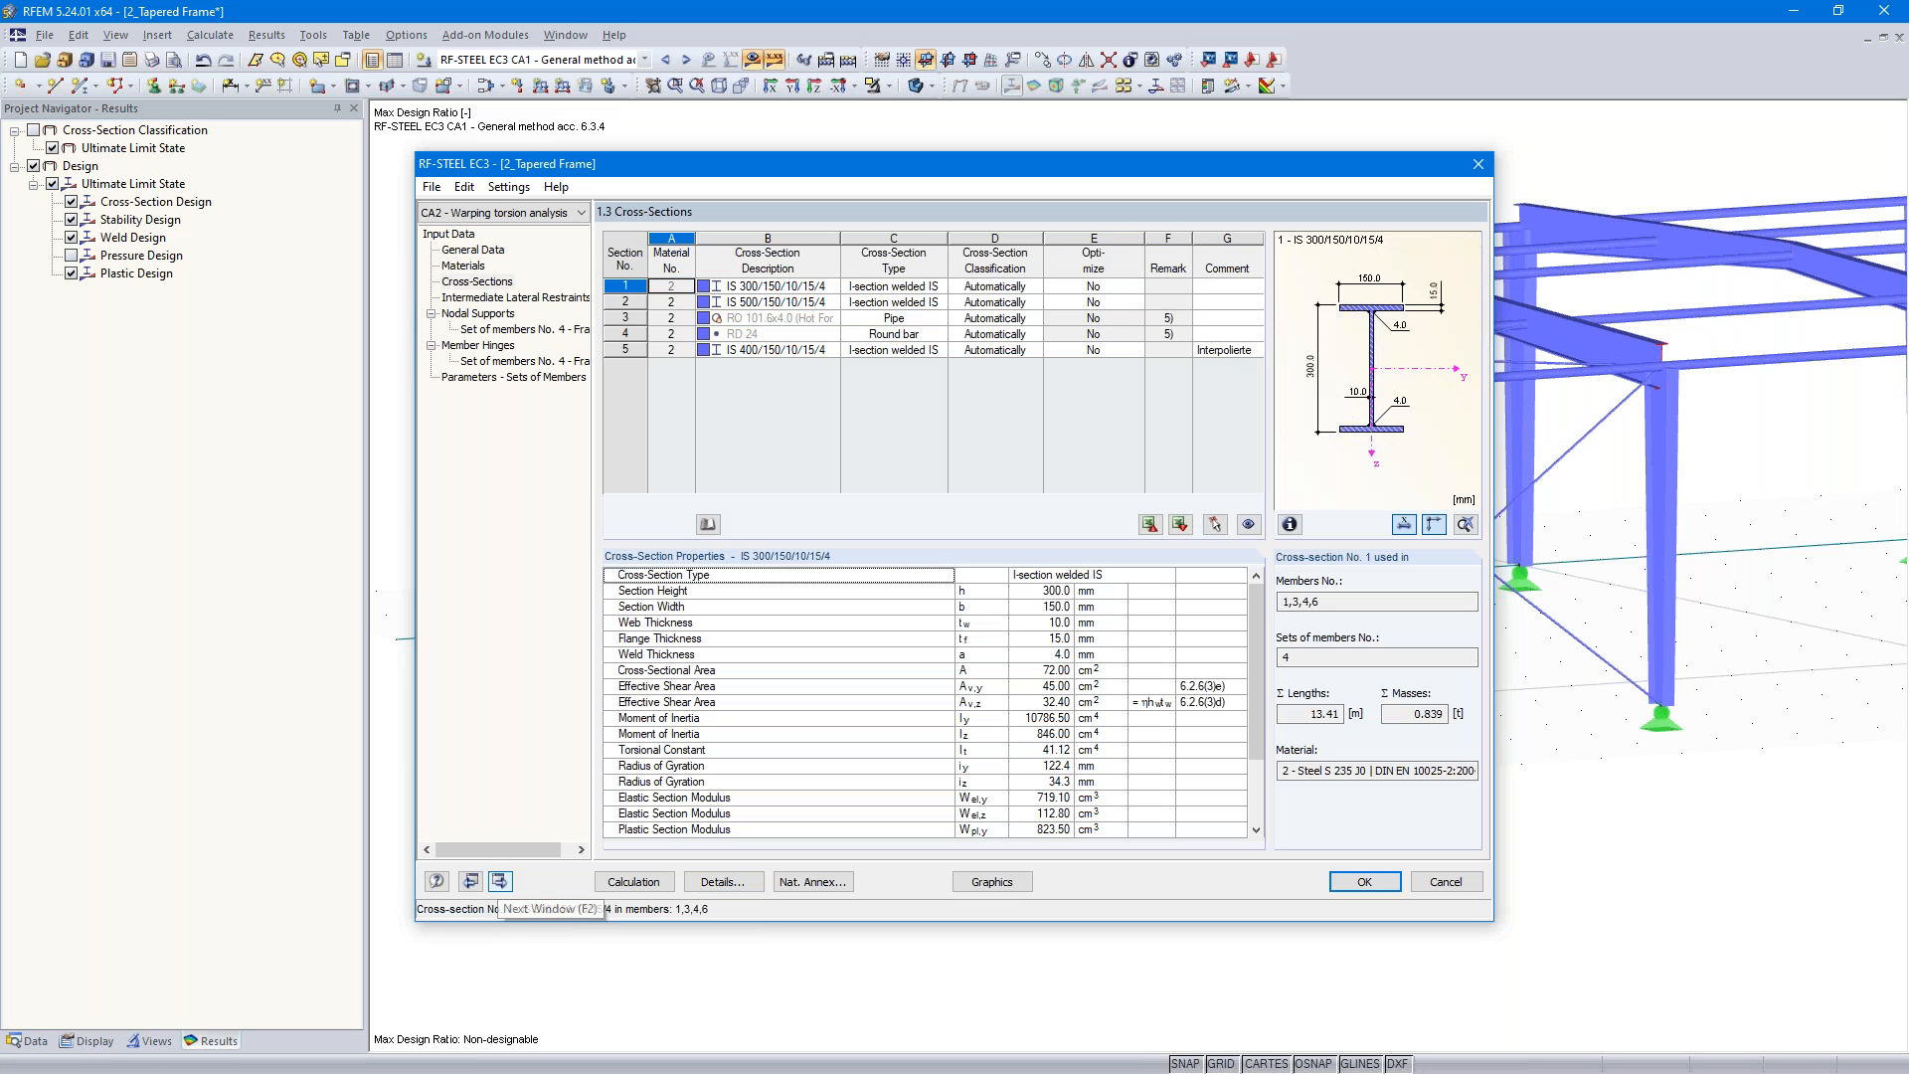
{"action": "left_click", "coordinate": [499, 880]}
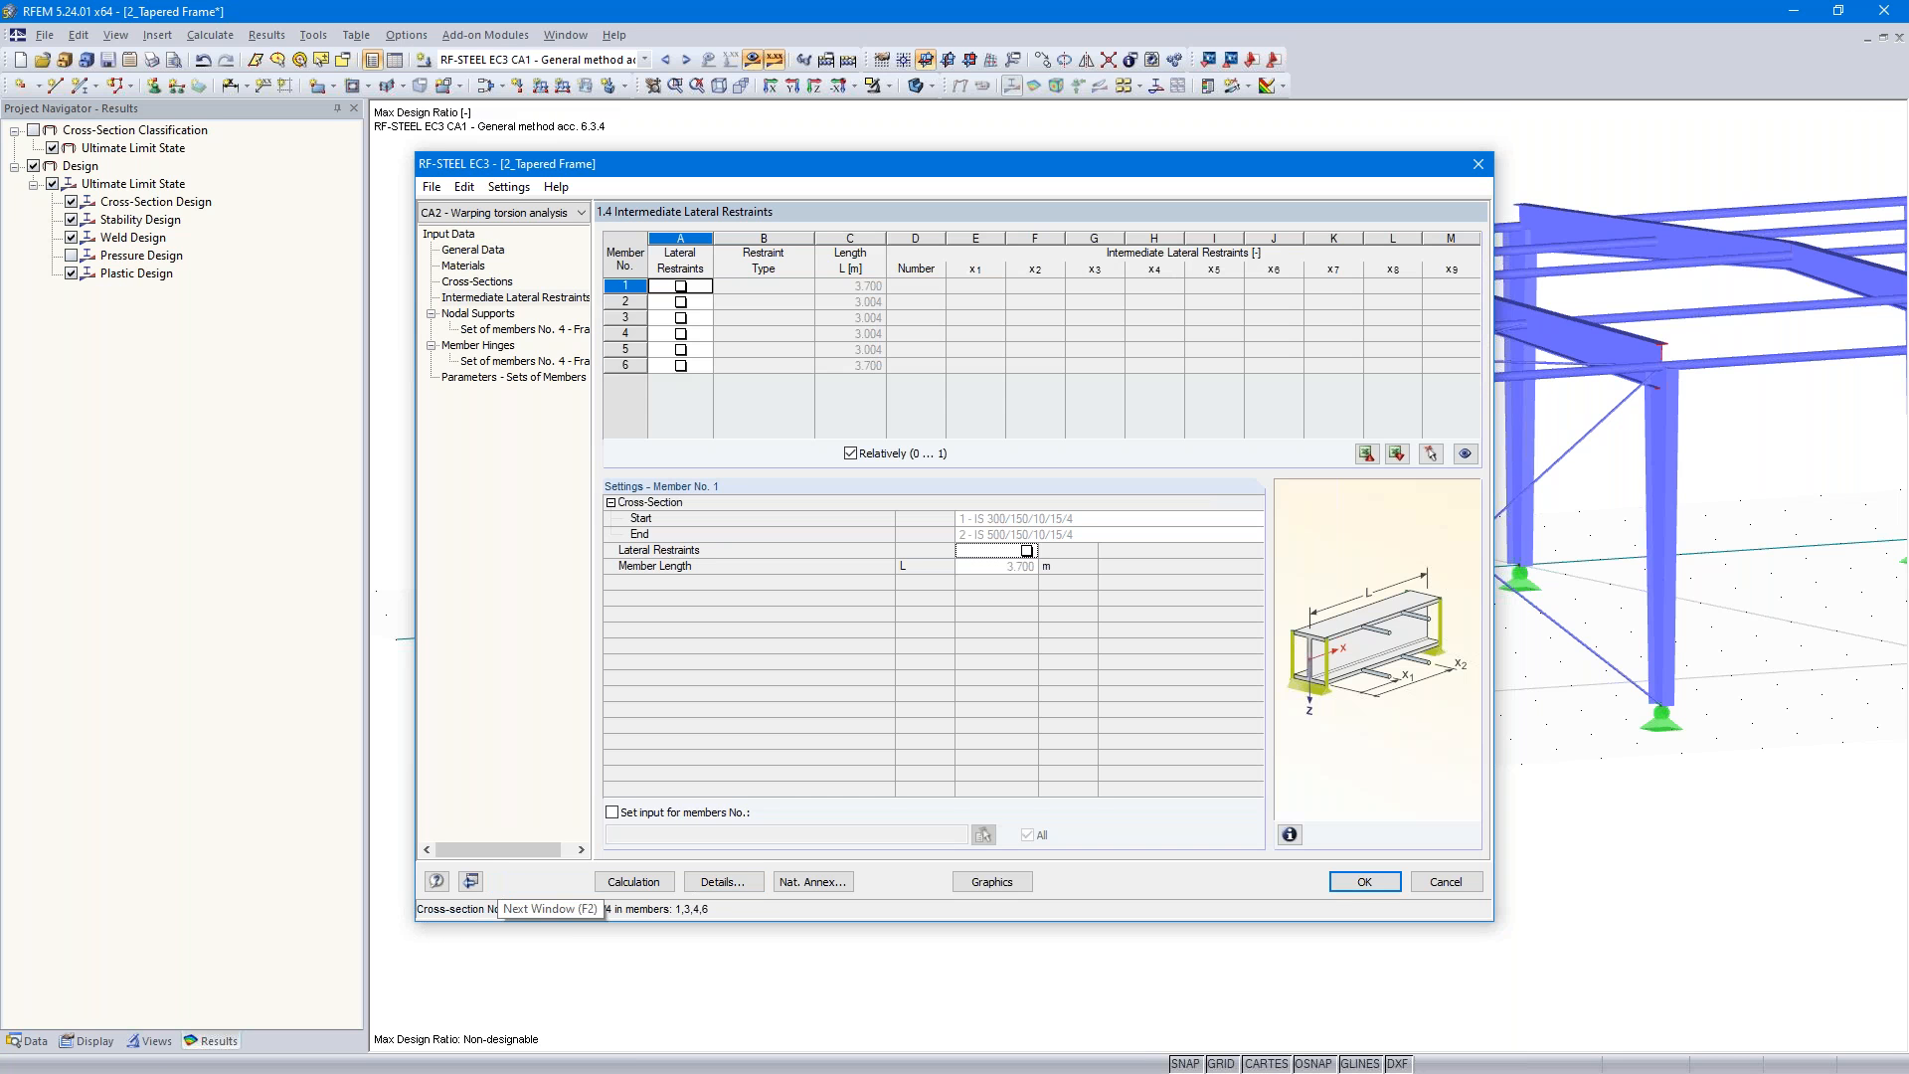
{"action": "left_click", "coordinate": [499, 881]}
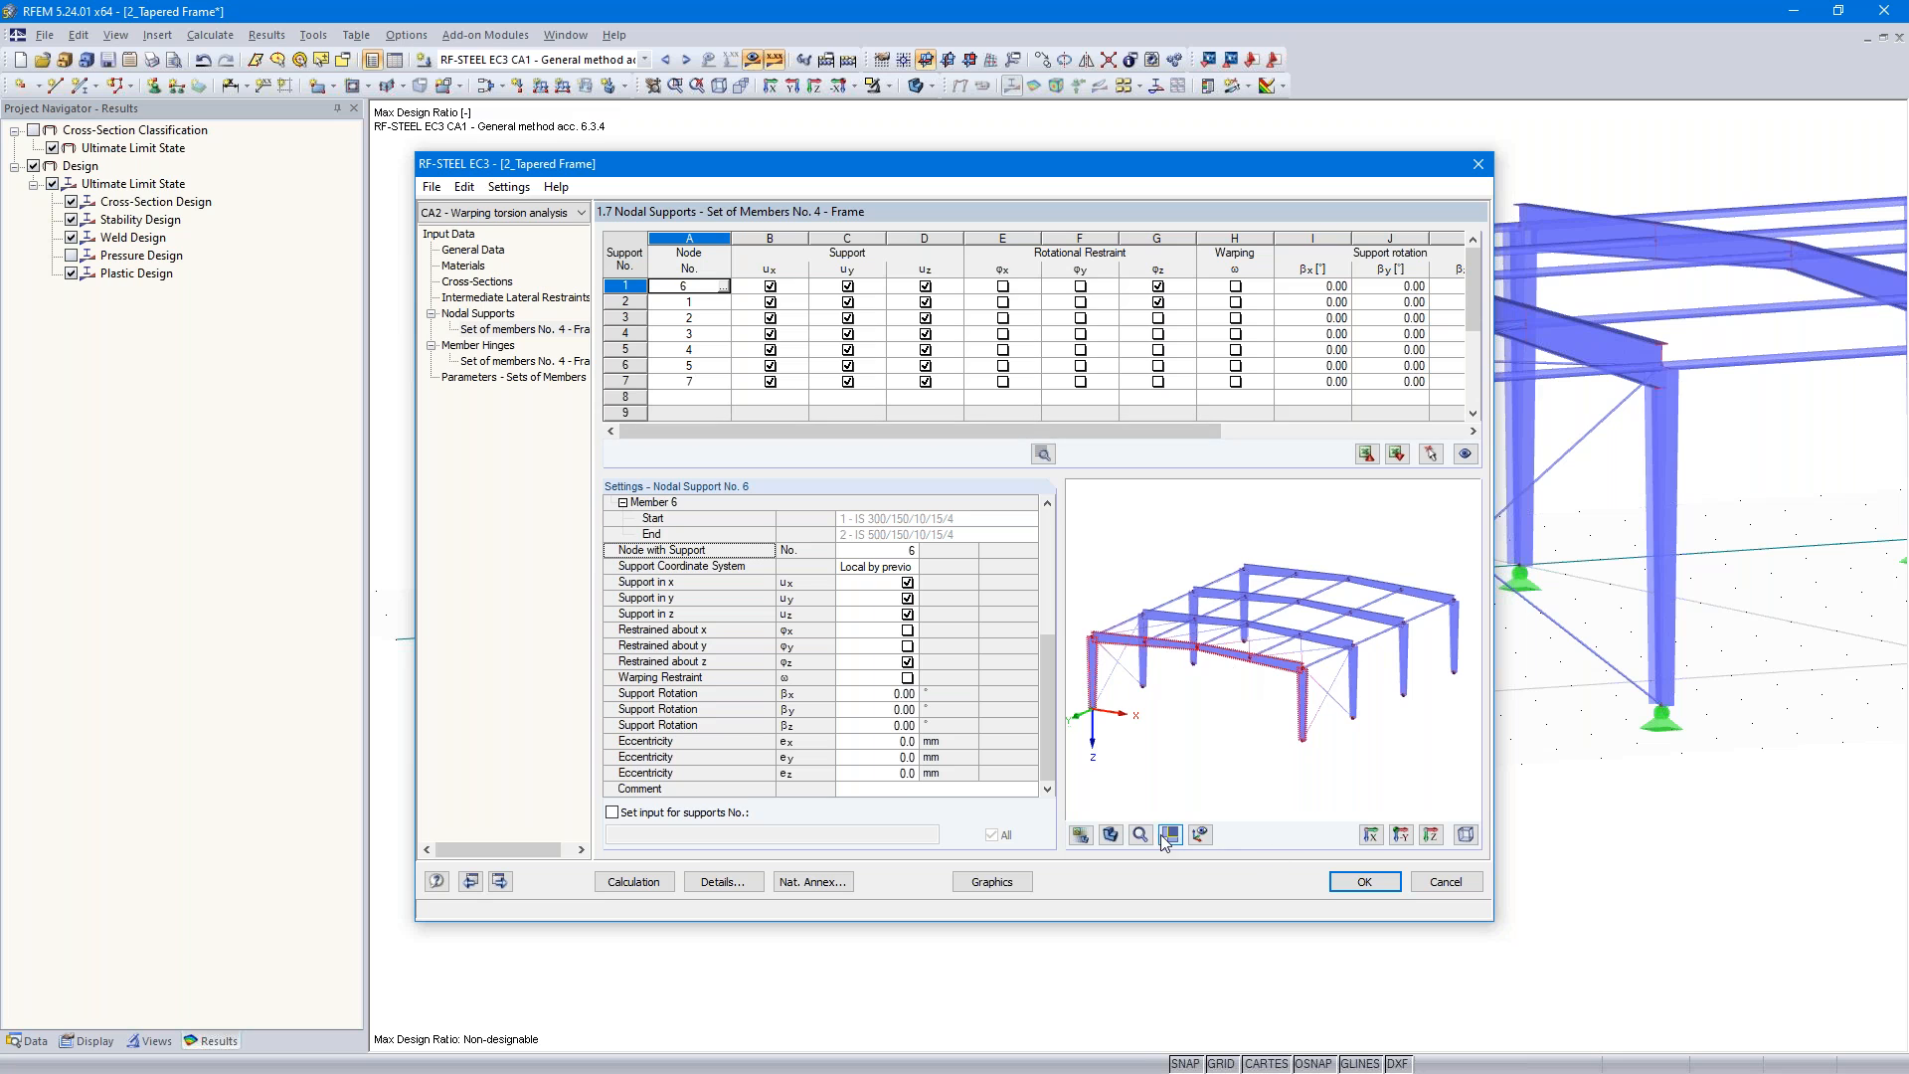
{"action": "left_click", "coordinate": [1200, 834]}
{"action": "scroll", "coordinate": [1141, 688], "scroll_direction": "up", "scroll_amount": 3}
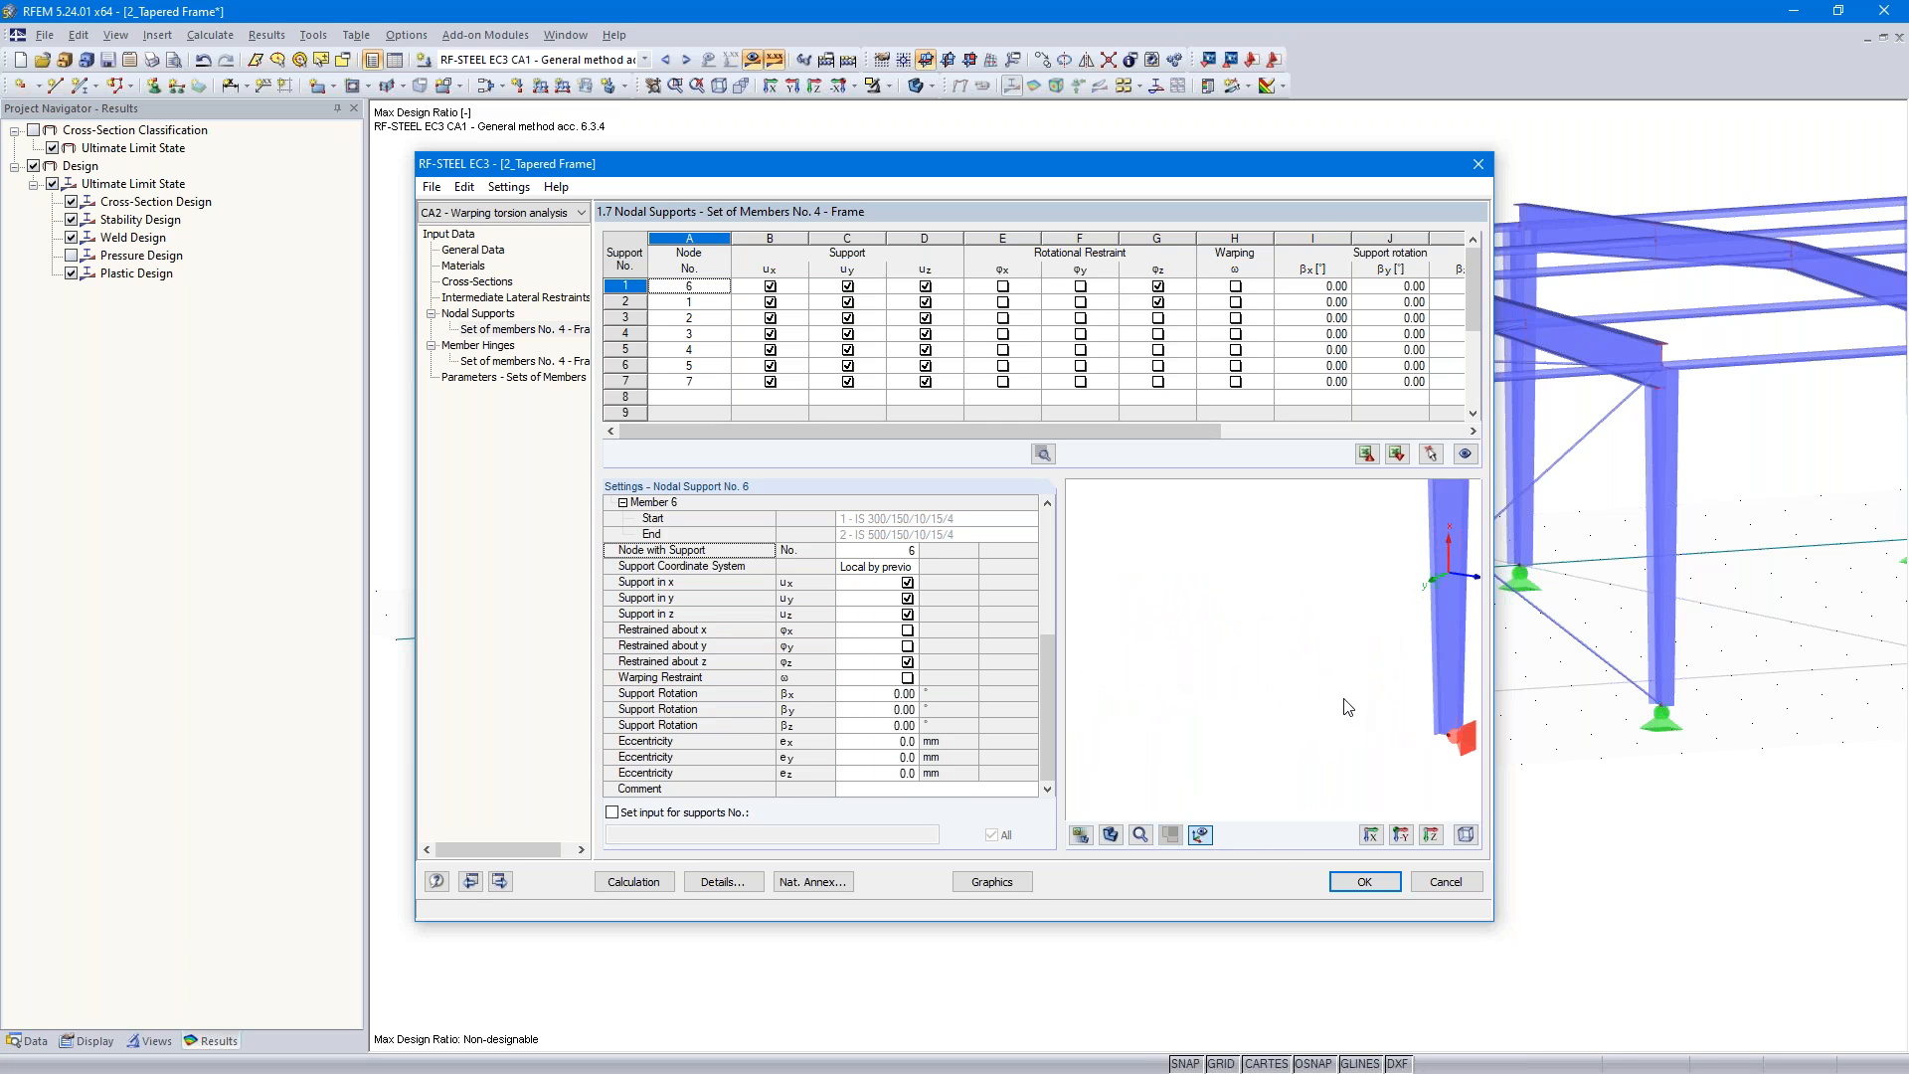
{"action": "middle_click_drag", "start_coordinate": [1343, 700], "coordinate": [1213, 719]}
{"action": "scroll", "coordinate": [1214, 718], "scroll_direction": "down", "scroll_amount": 1}
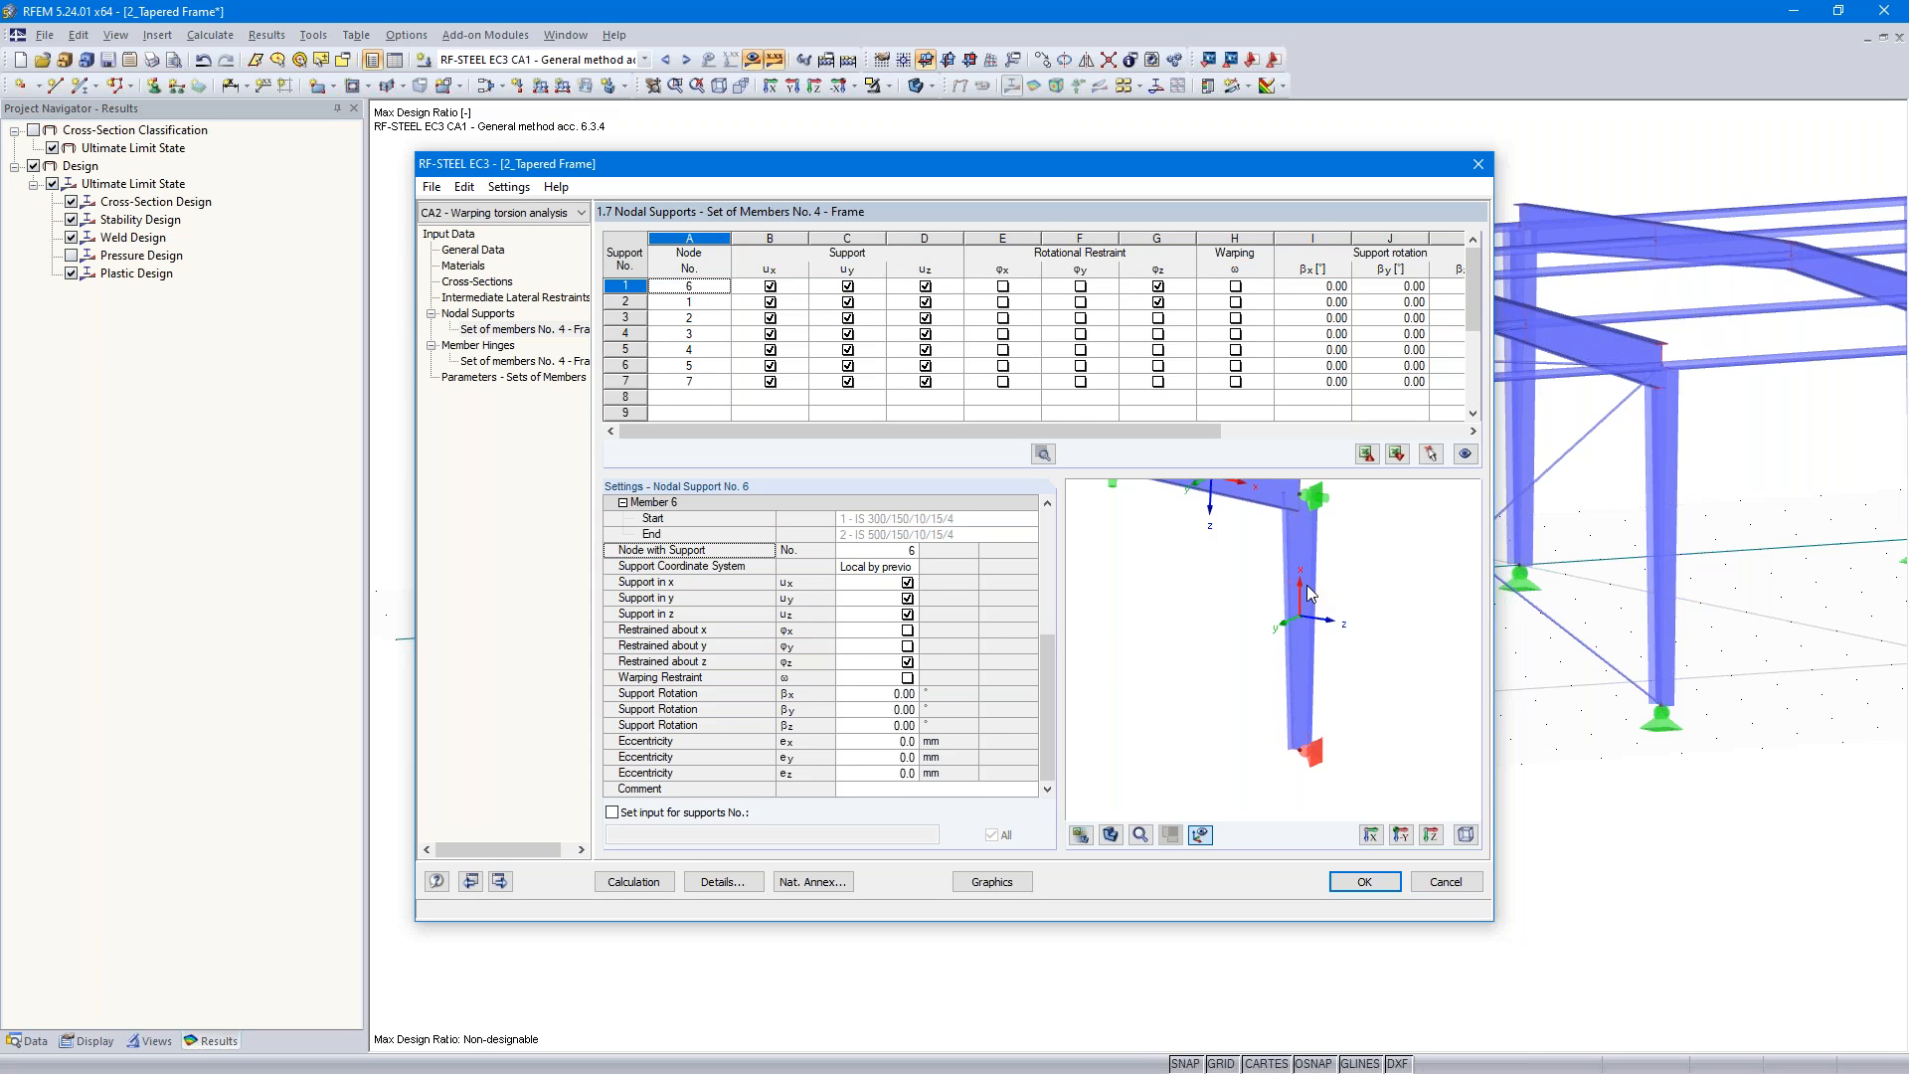
{"action": "left_click", "coordinate": [1002, 285]}
{"action": "left_click", "coordinate": [1157, 286]}
{"action": "left_click", "coordinate": [1157, 286]}
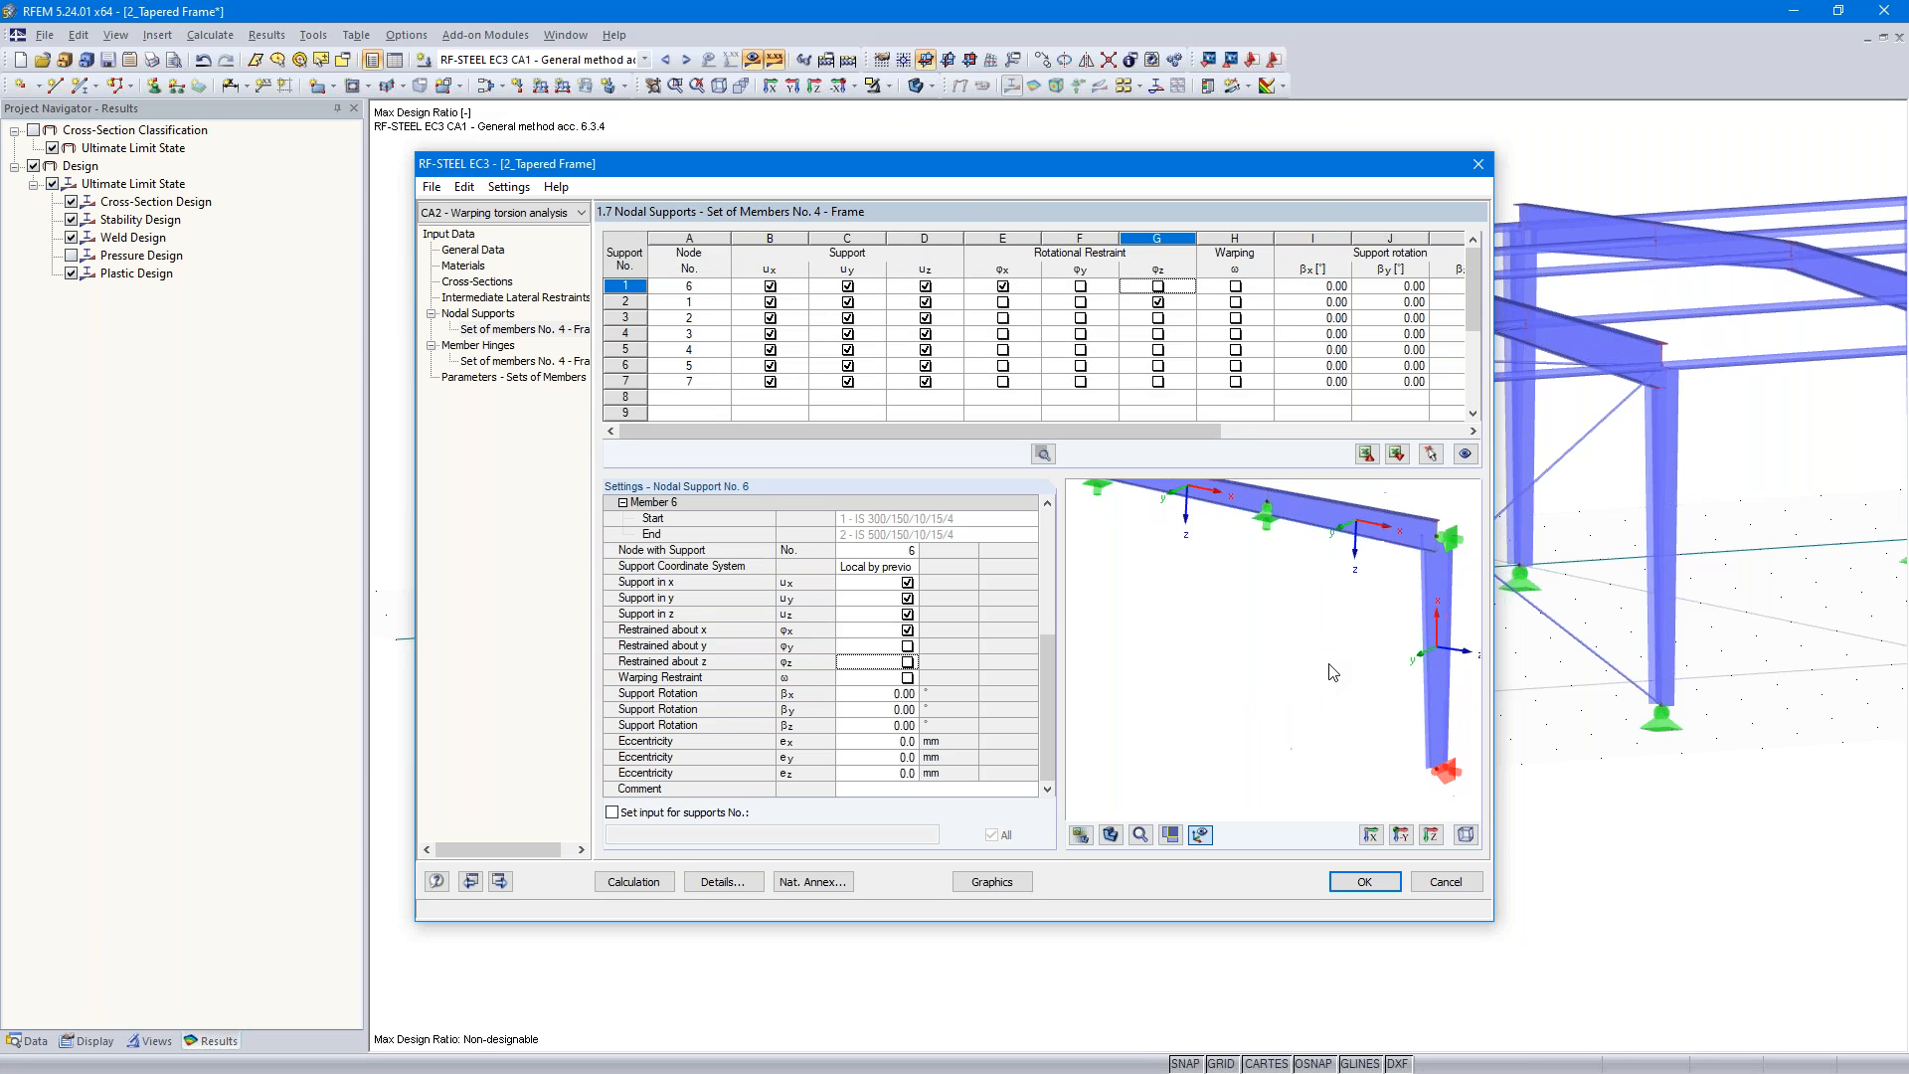
- Restrain rotation φx and release φz for the nodal support at node 1
{"action": "scroll", "coordinate": [1330, 665], "scroll_direction": "down", "scroll_amount": 2}
{"action": "middle_click_drag", "start_coordinate": [1159, 650], "coordinate": [1342, 664]}
{"action": "scroll", "coordinate": [1152, 678], "scroll_direction": "up", "scroll_amount": 3}
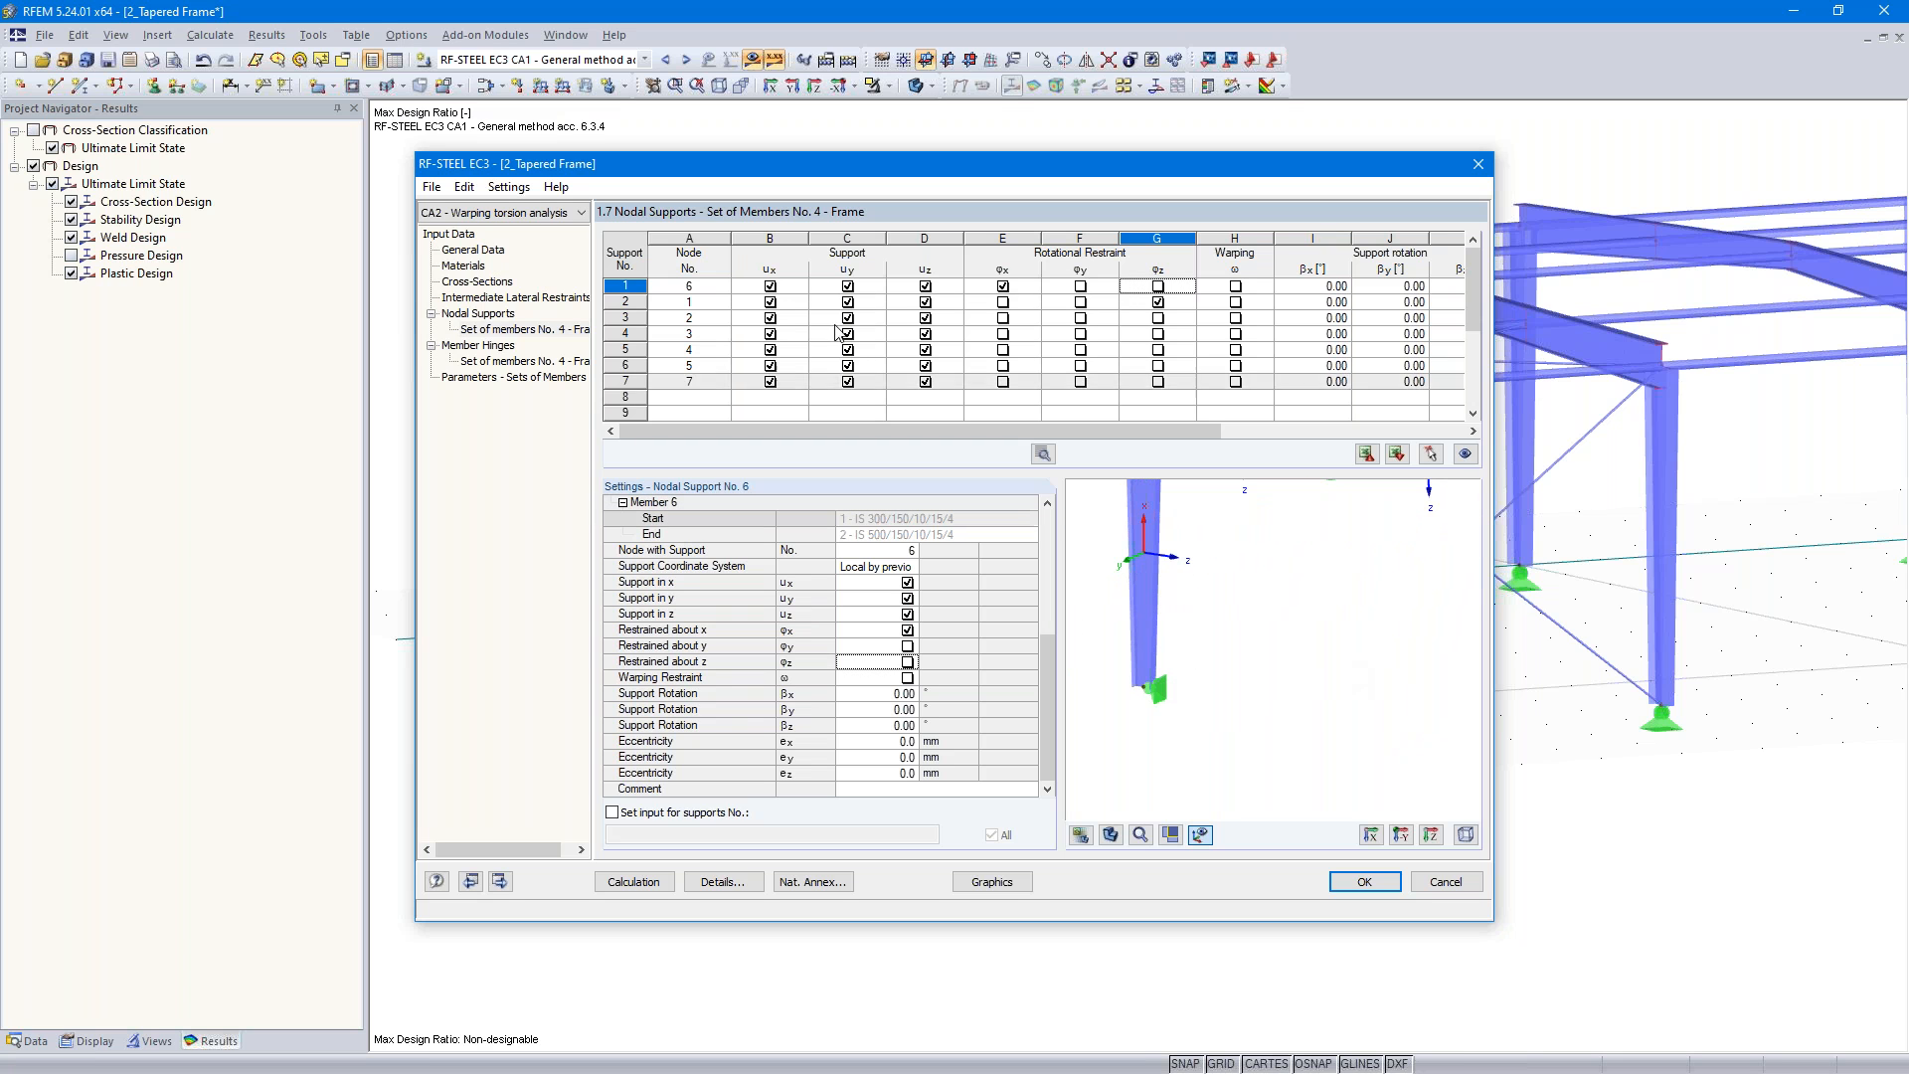
{"action": "left_click", "coordinate": [953, 302]}
{"action": "left_click", "coordinate": [1003, 303]}
{"action": "left_click", "coordinate": [1158, 303]}
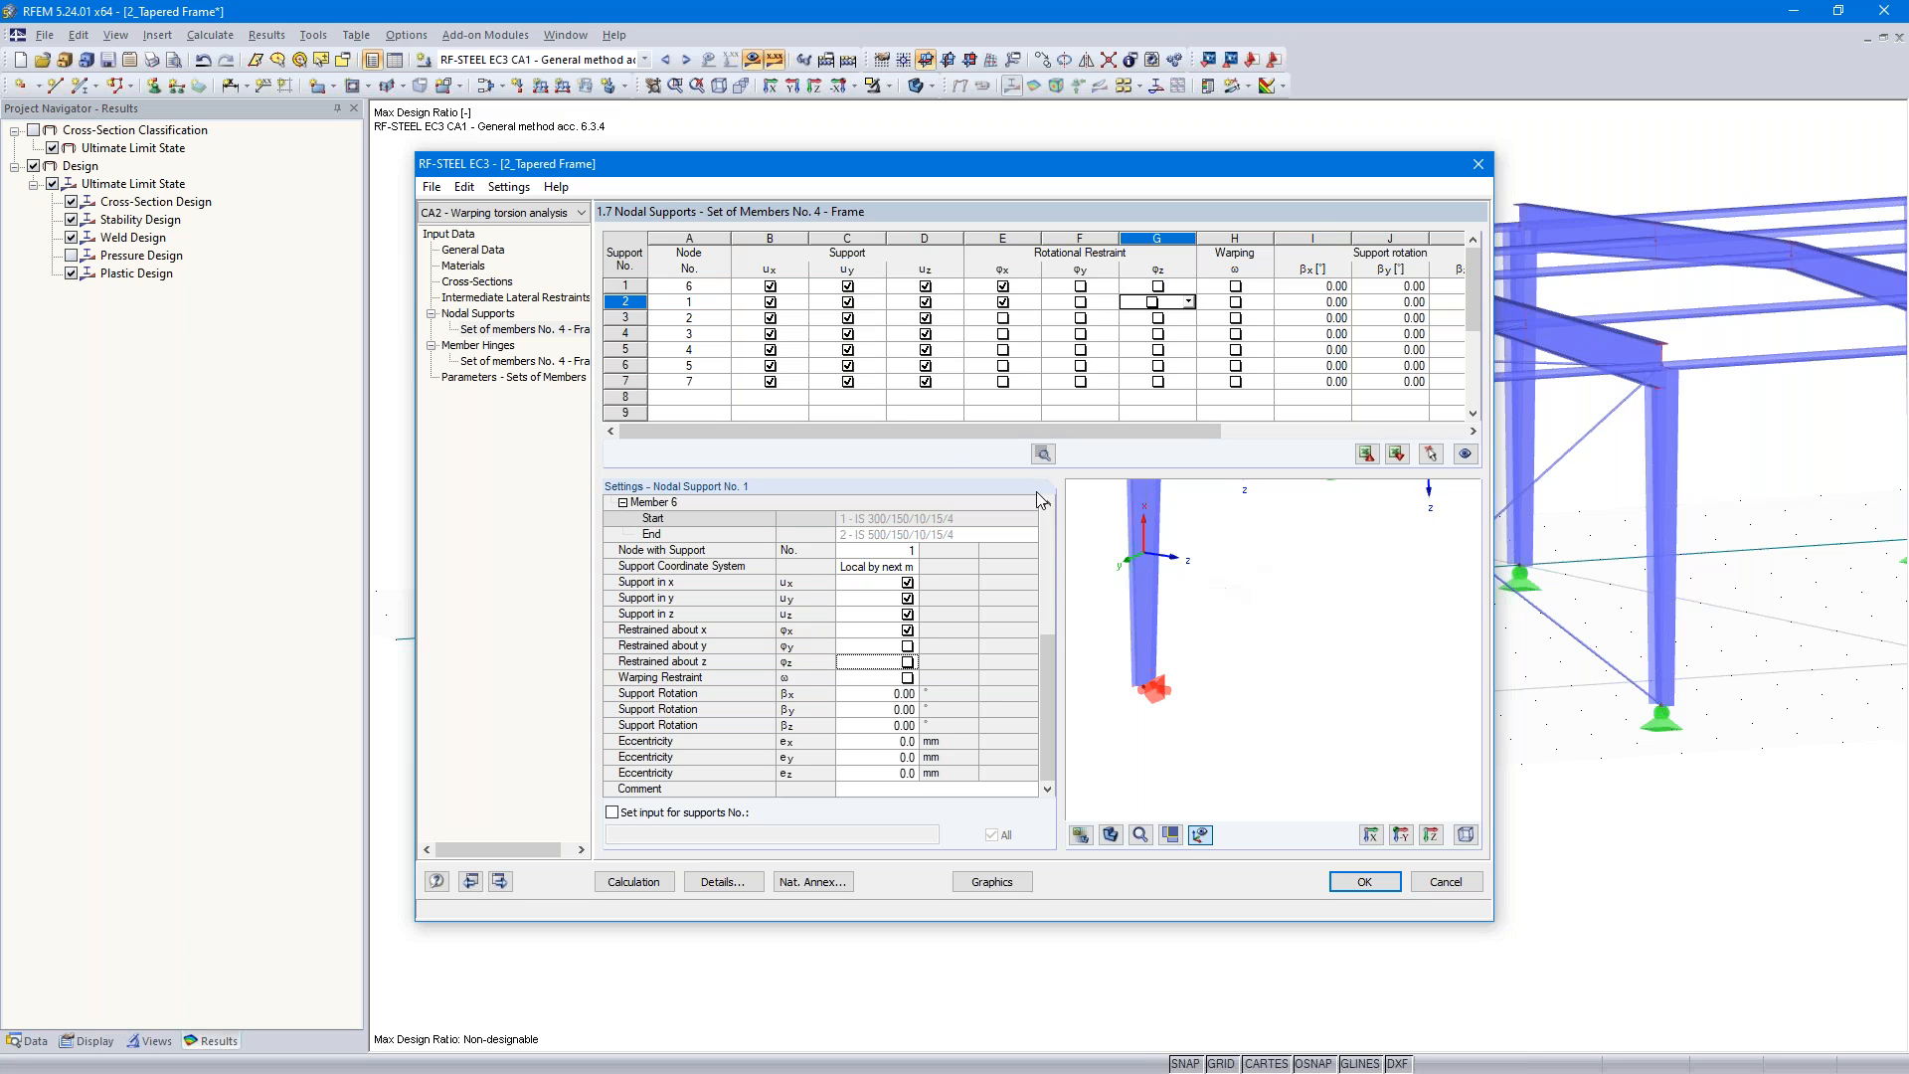
- Remove the ux and uz supports at node 2, the frame corner, keeping only the lateral support uy
{"action": "left_click", "coordinate": [793, 318]}
{"action": "scroll", "coordinate": [1124, 634], "scroll_direction": "down", "scroll_amount": 2}
{"action": "middle_click_drag", "start_coordinate": [1188, 593], "coordinate": [1168, 671]}
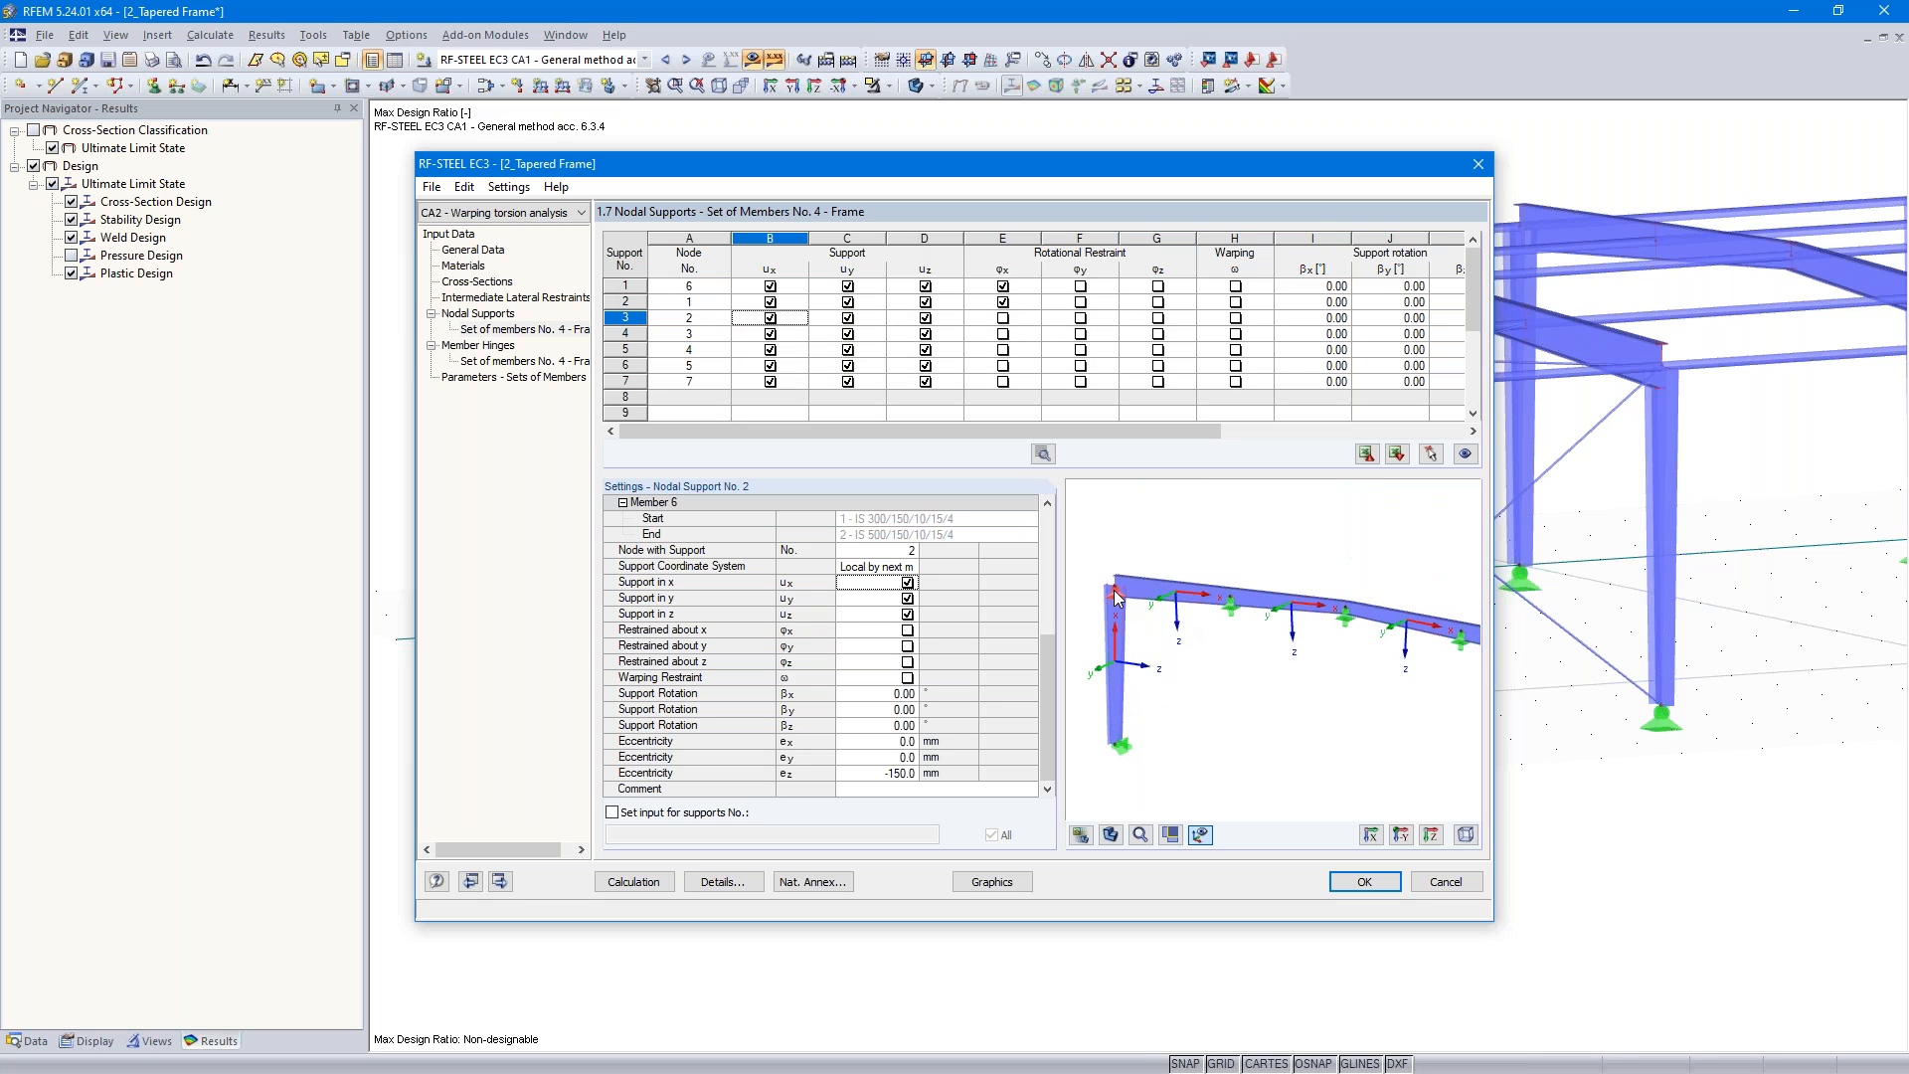
{"action": "scroll", "coordinate": [1116, 597], "scroll_direction": "up", "scroll_amount": 1}
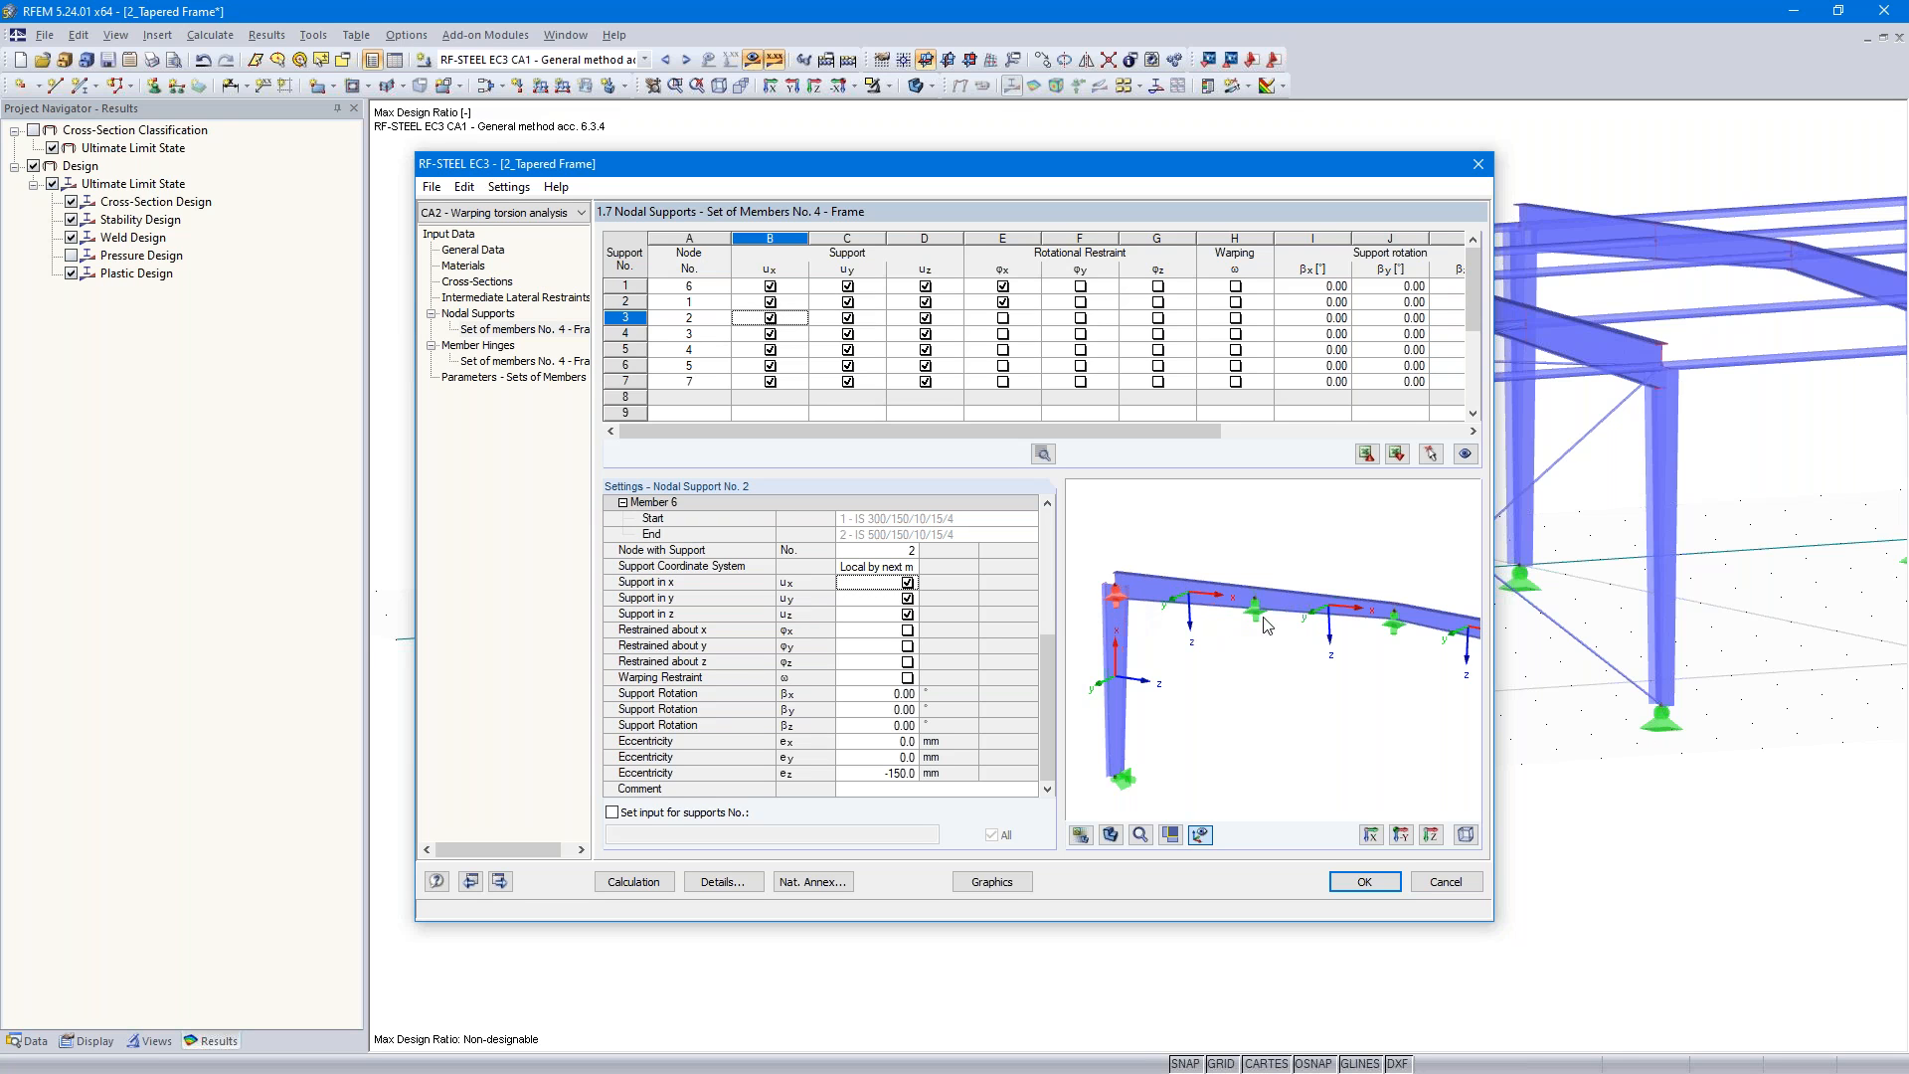
{"action": "left_click", "coordinate": [771, 318]}
{"action": "left_click", "coordinate": [920, 318]}
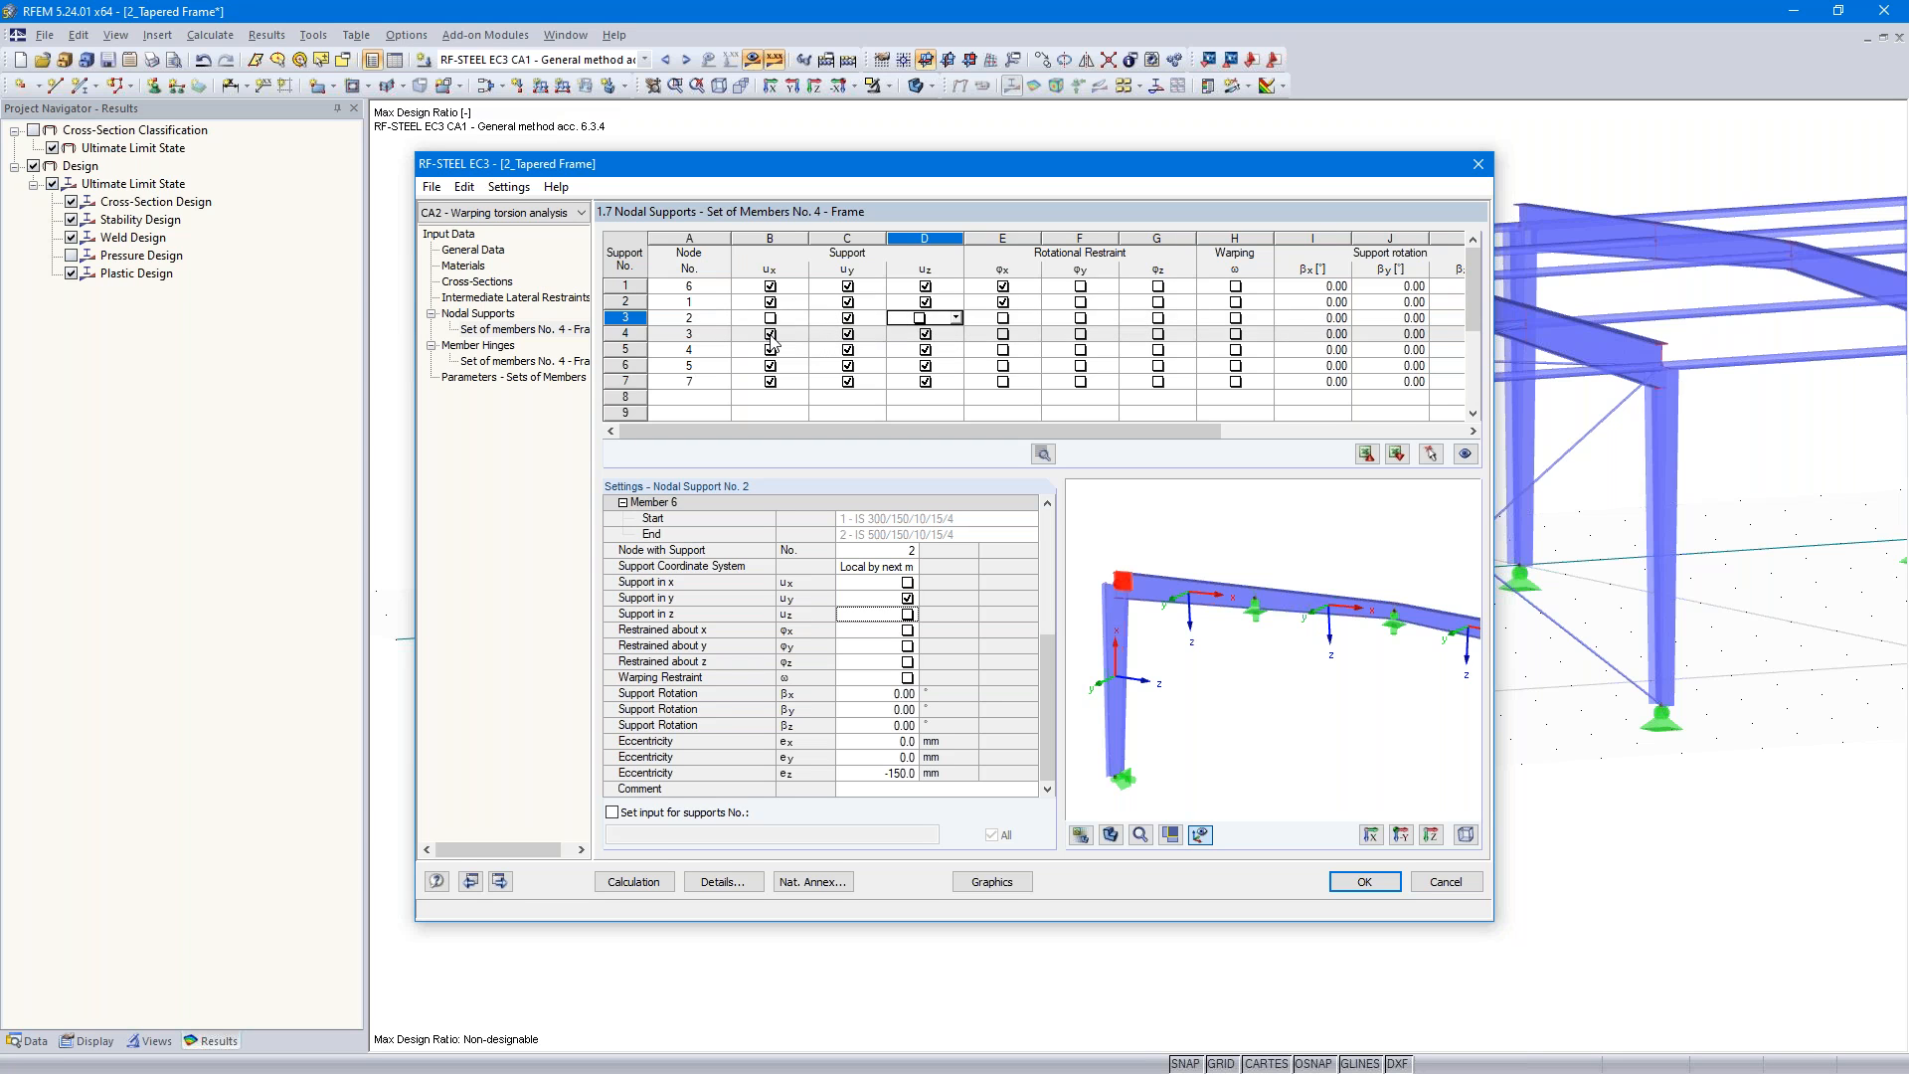
- Remove the ux and uz supports at nodes 3 and 4 of the rafter, keeping uy
{"action": "left_click", "coordinate": [883, 338]}
{"action": "left_click", "coordinate": [922, 336]}
{"action": "left_click", "coordinate": [919, 334]}
{"action": "left_click", "coordinate": [771, 350]}
{"action": "left_click", "coordinate": [770, 350]}
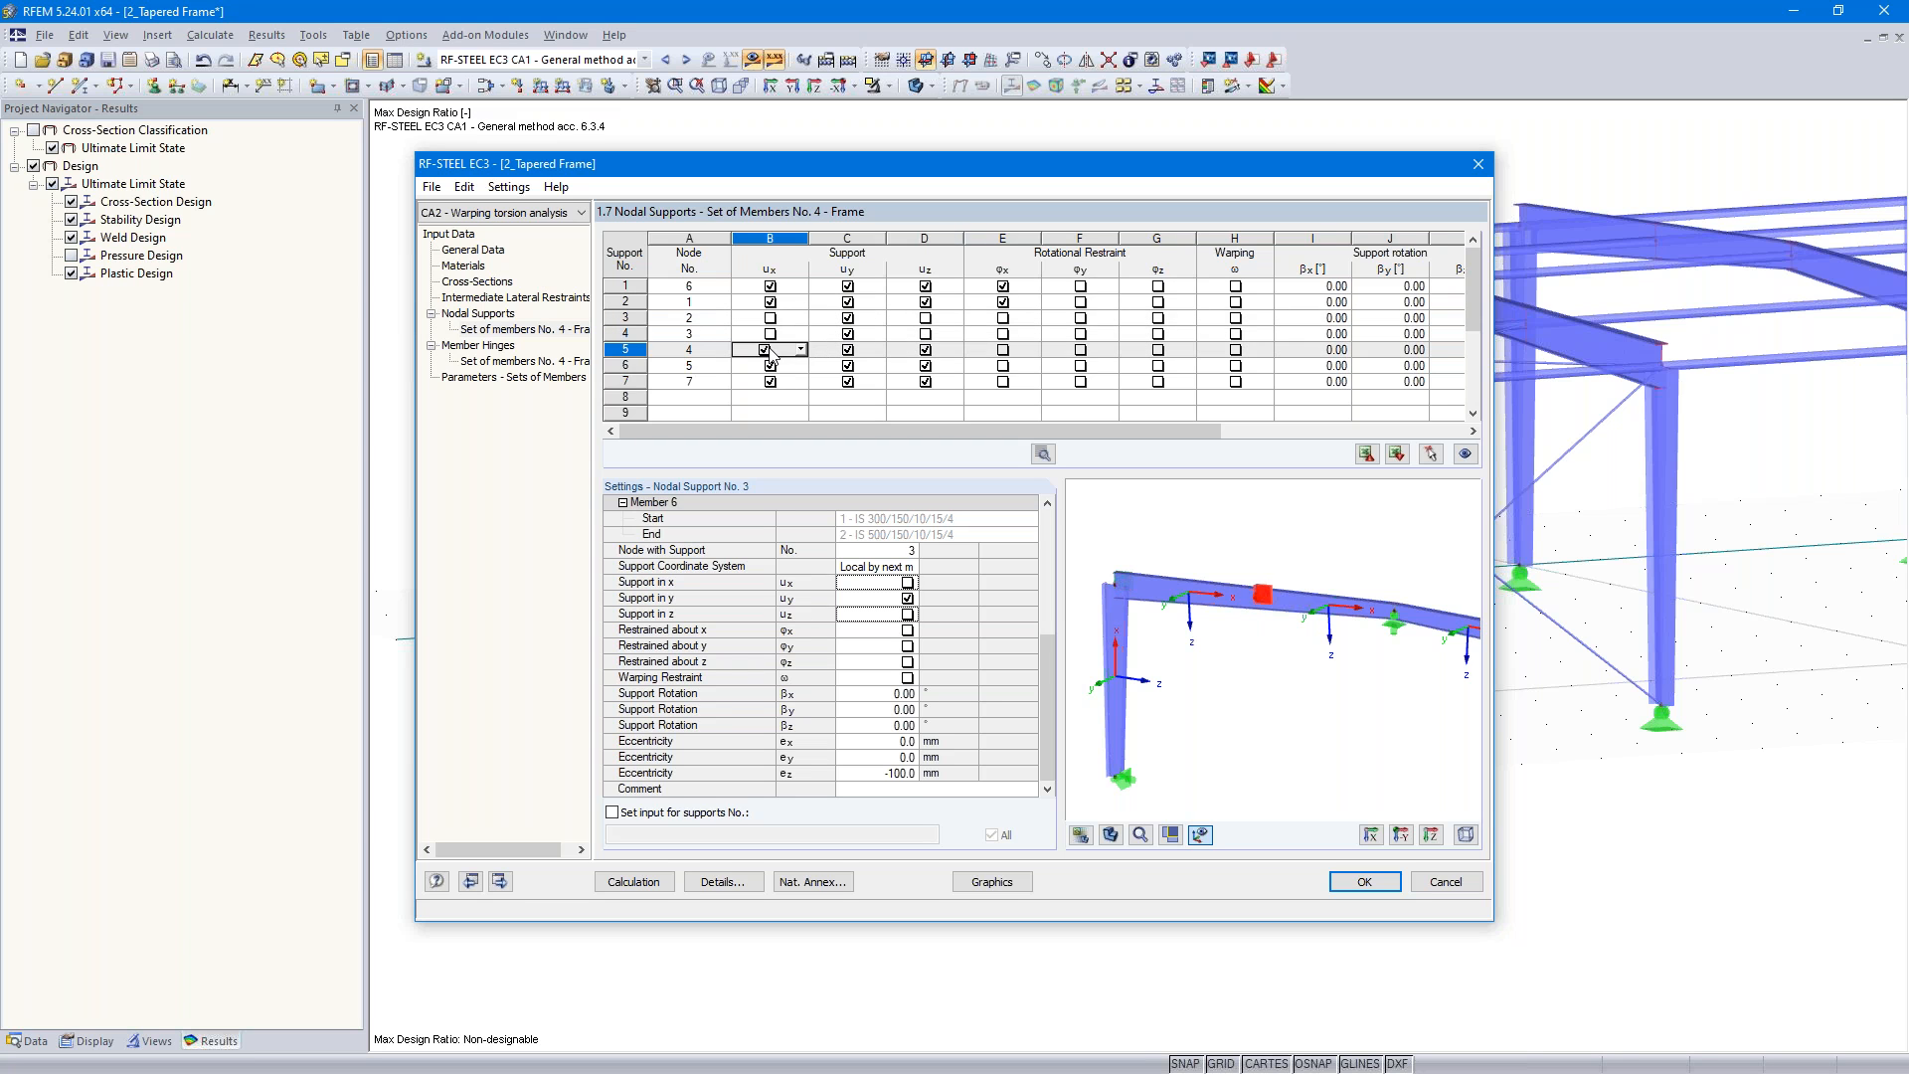
{"action": "left_click", "coordinate": [919, 351]}
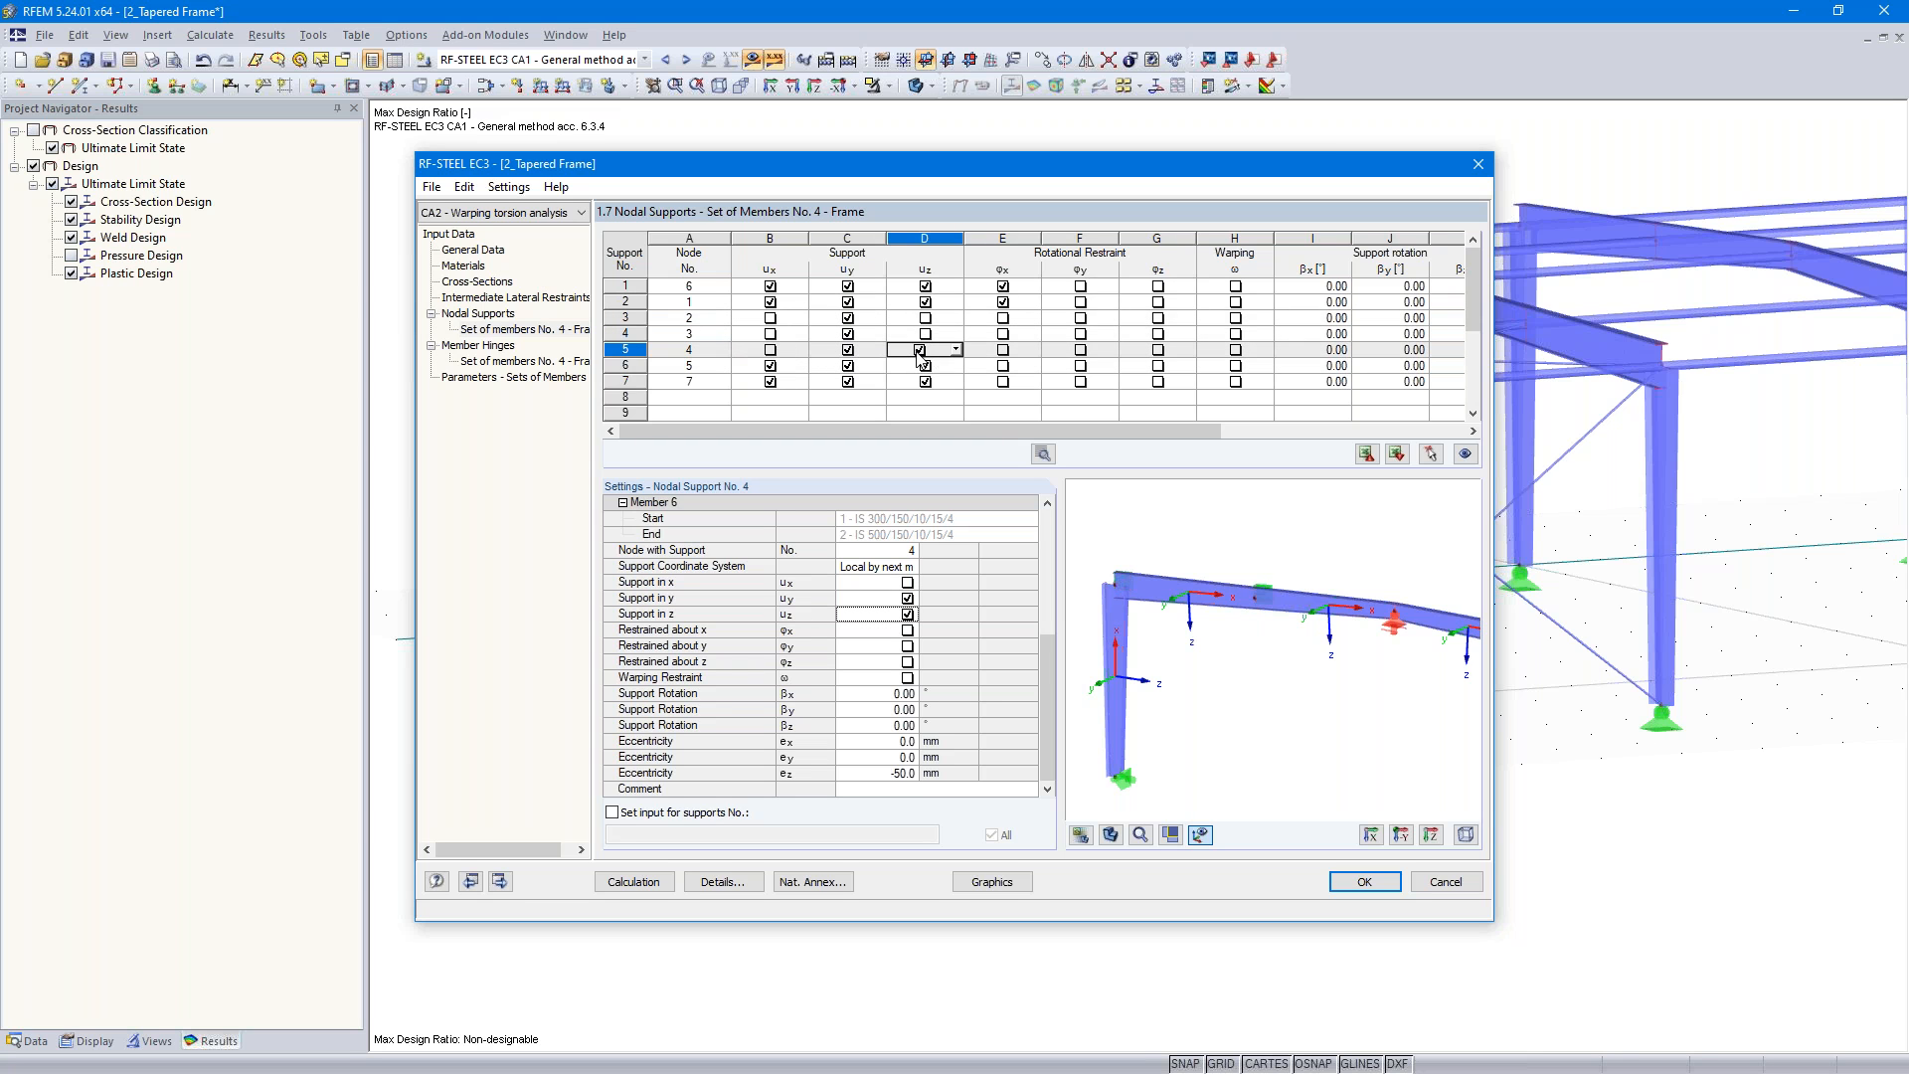
{"action": "left_click", "coordinate": [919, 350]}
- Remove the ux and uz supports at nodes 5 and 7, keeping uy
{"action": "left_click", "coordinate": [769, 366]}
{"action": "left_click", "coordinate": [770, 366]}
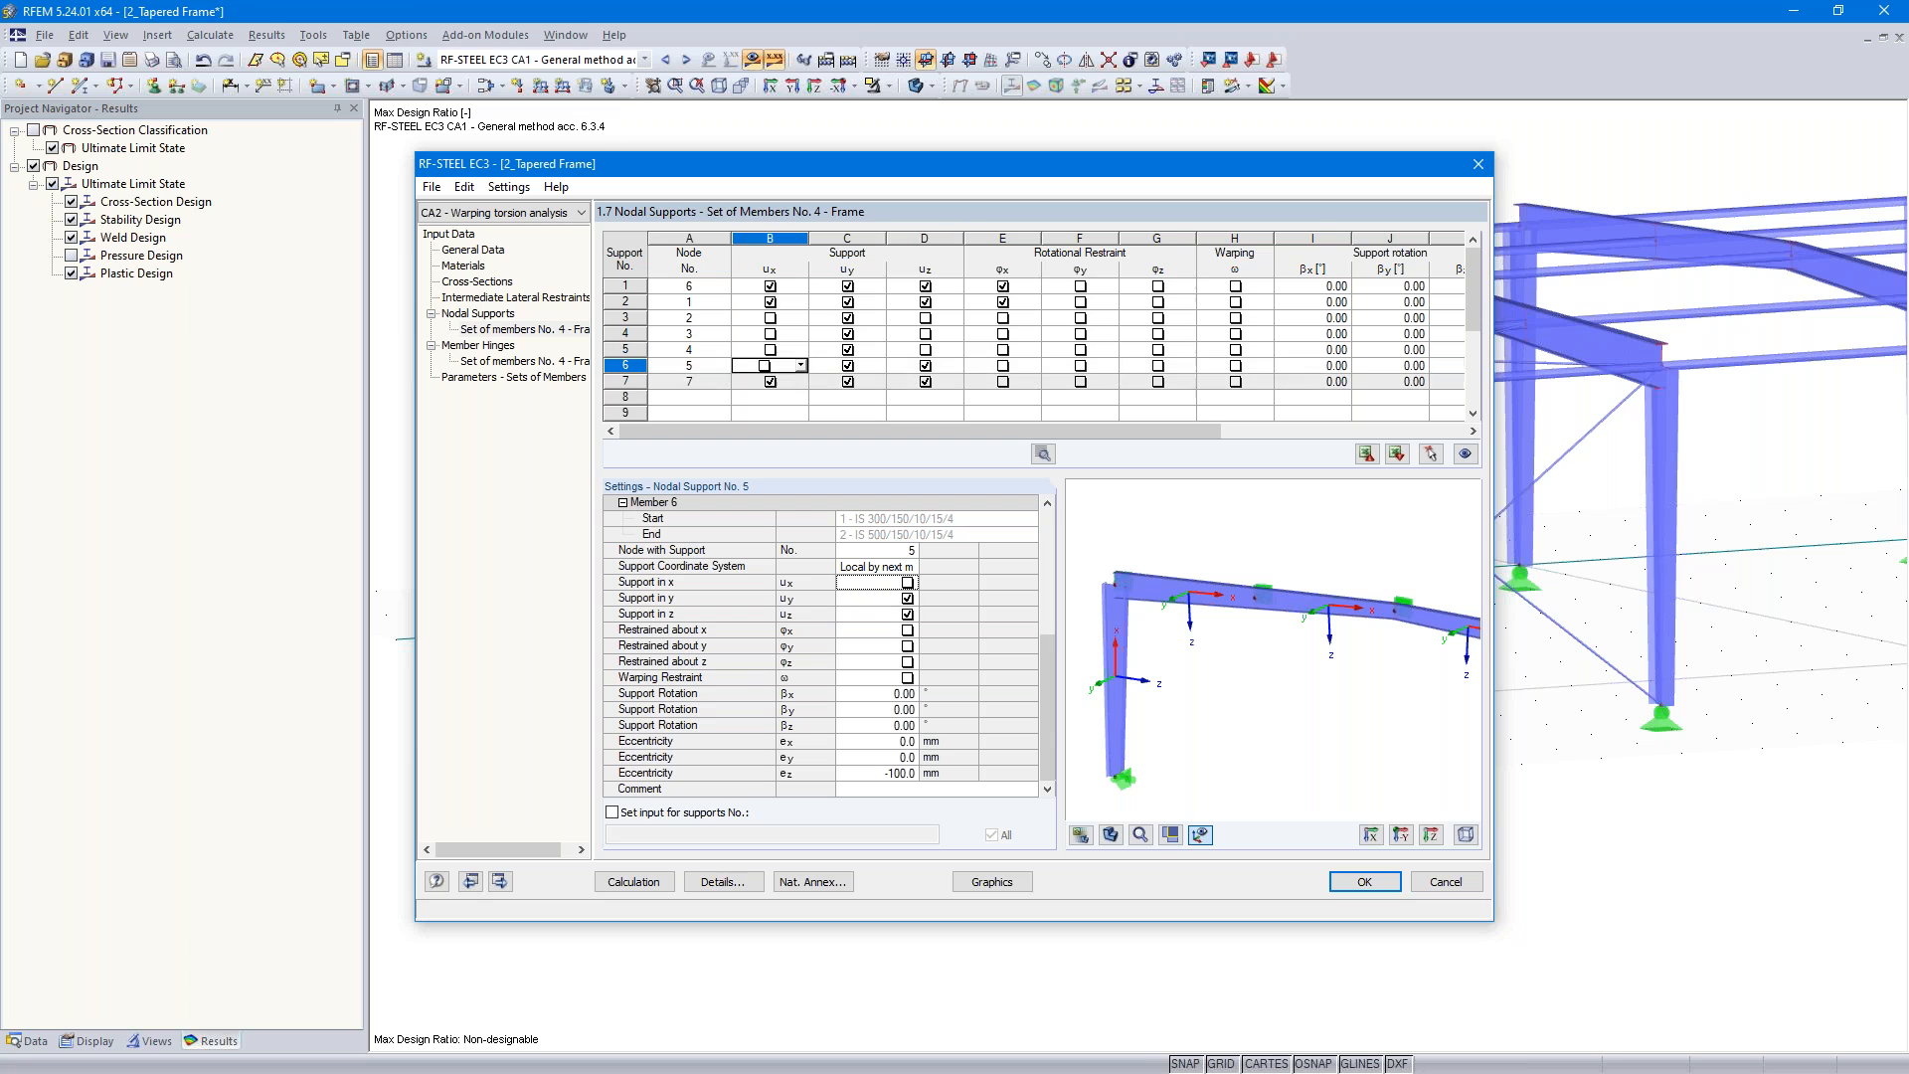
{"action": "left_click", "coordinate": [925, 366]}
{"action": "key", "text": "Return"}
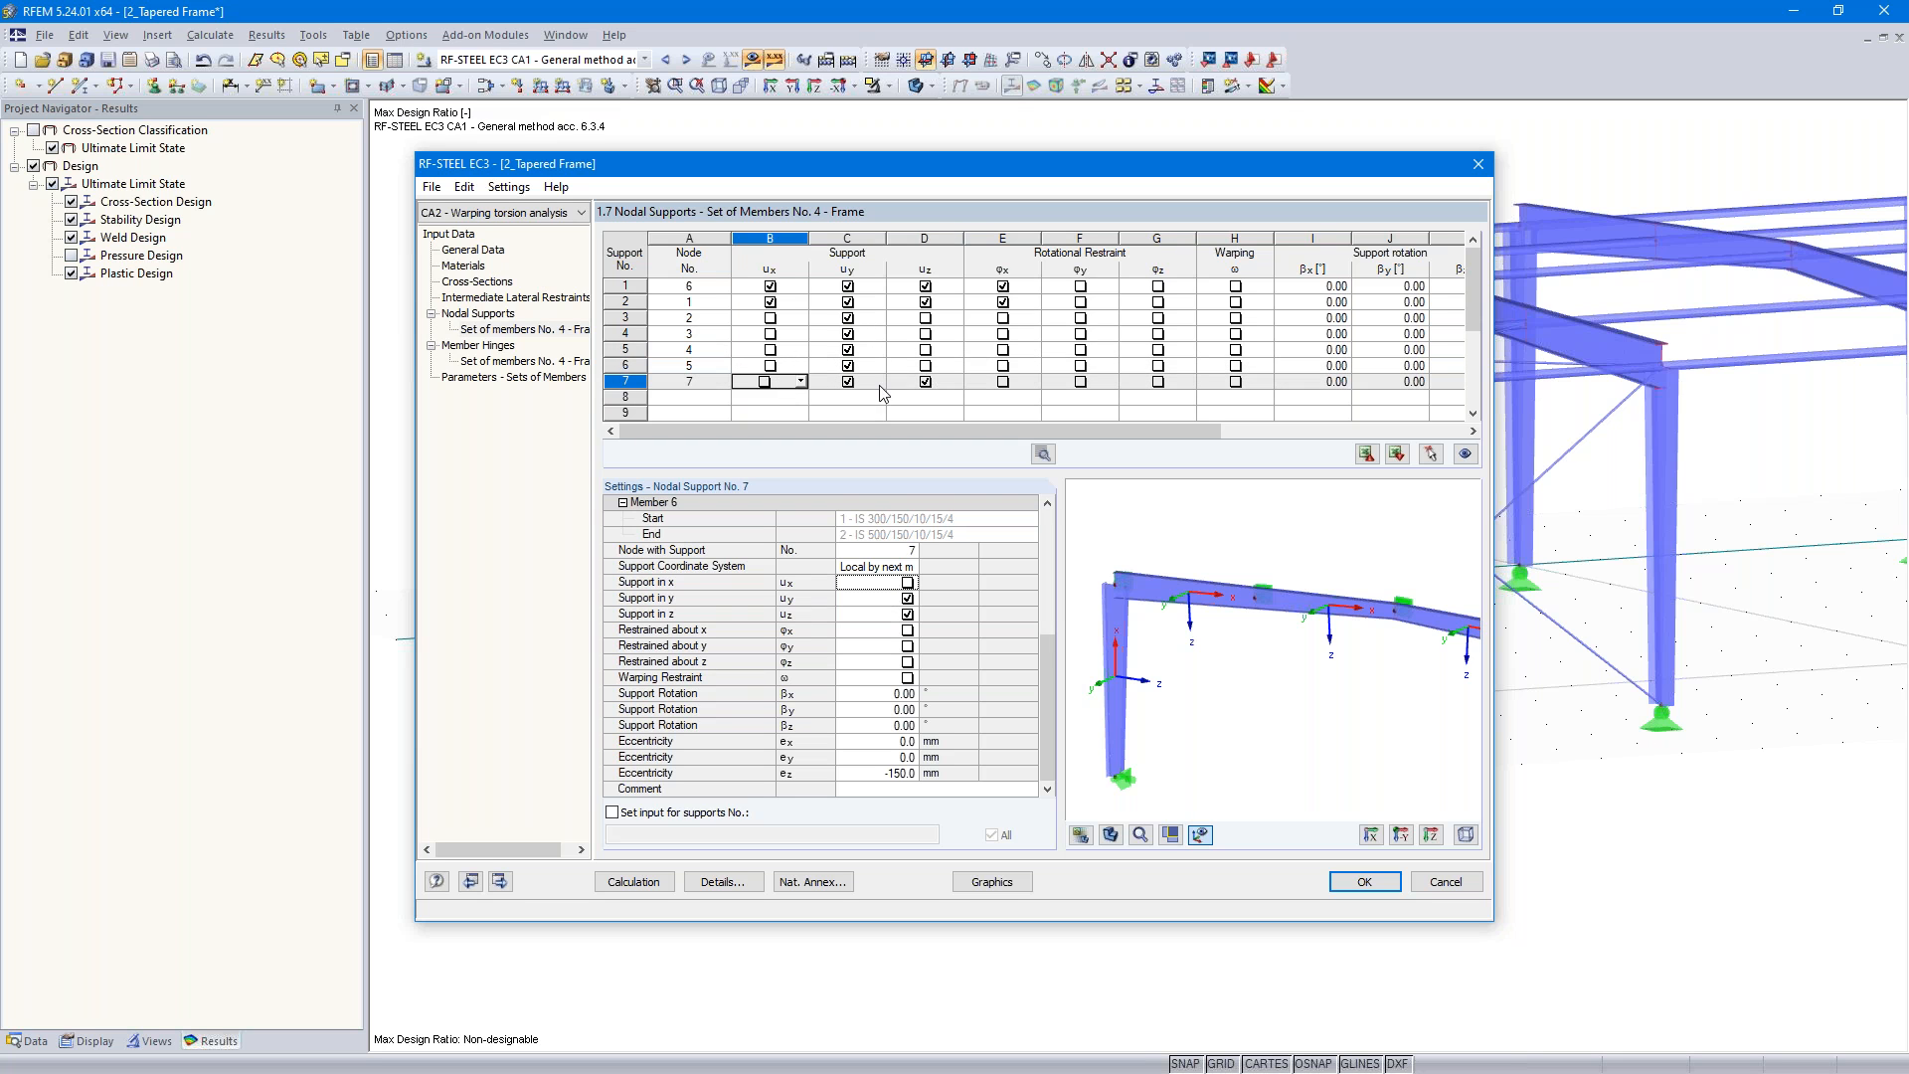
{"action": "left_click", "coordinate": [925, 385]}
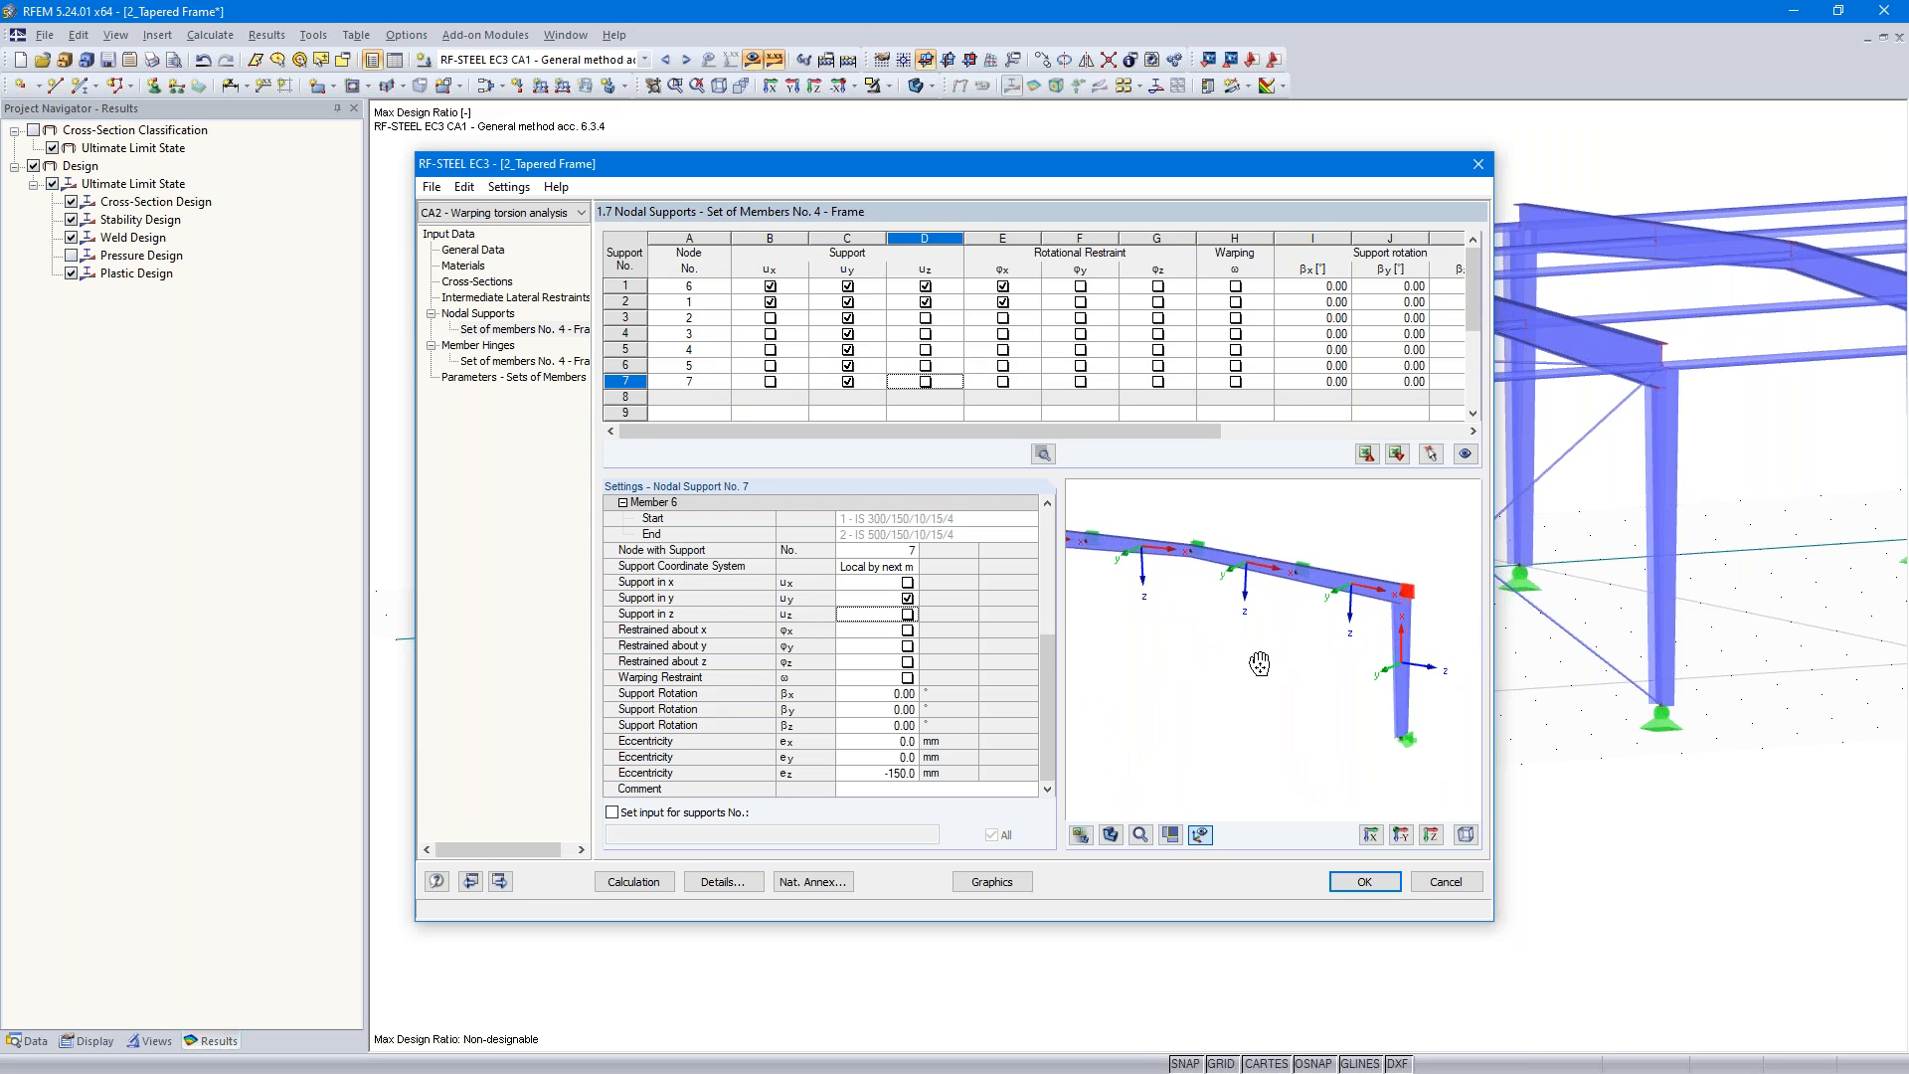
- Check the eccentricities of the nodal supports and leave the member hinges of set of members No. 4 undefined
{"action": "left_click_drag", "start_coordinate": [1016, 431], "coordinate": [1411, 453]}
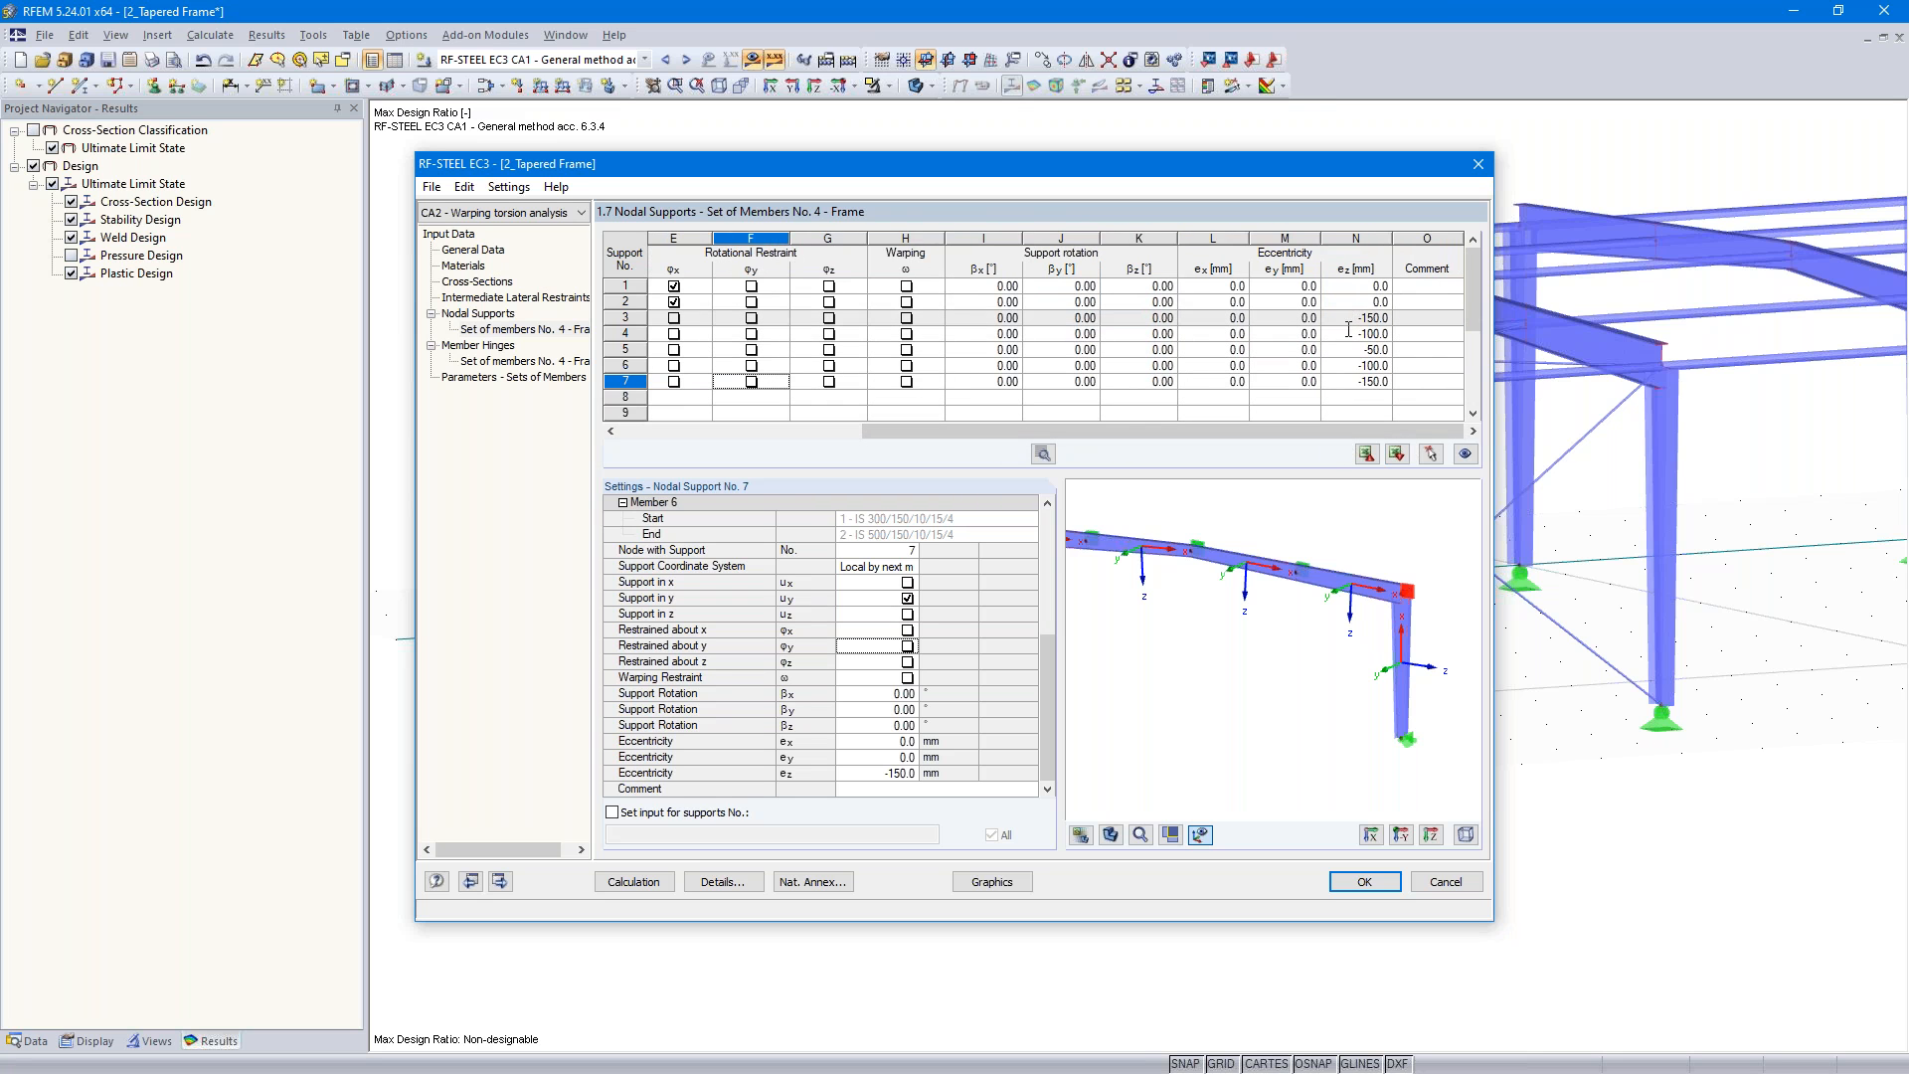
{"action": "left_click_drag", "start_coordinate": [1129, 428], "coordinate": [889, 428]}
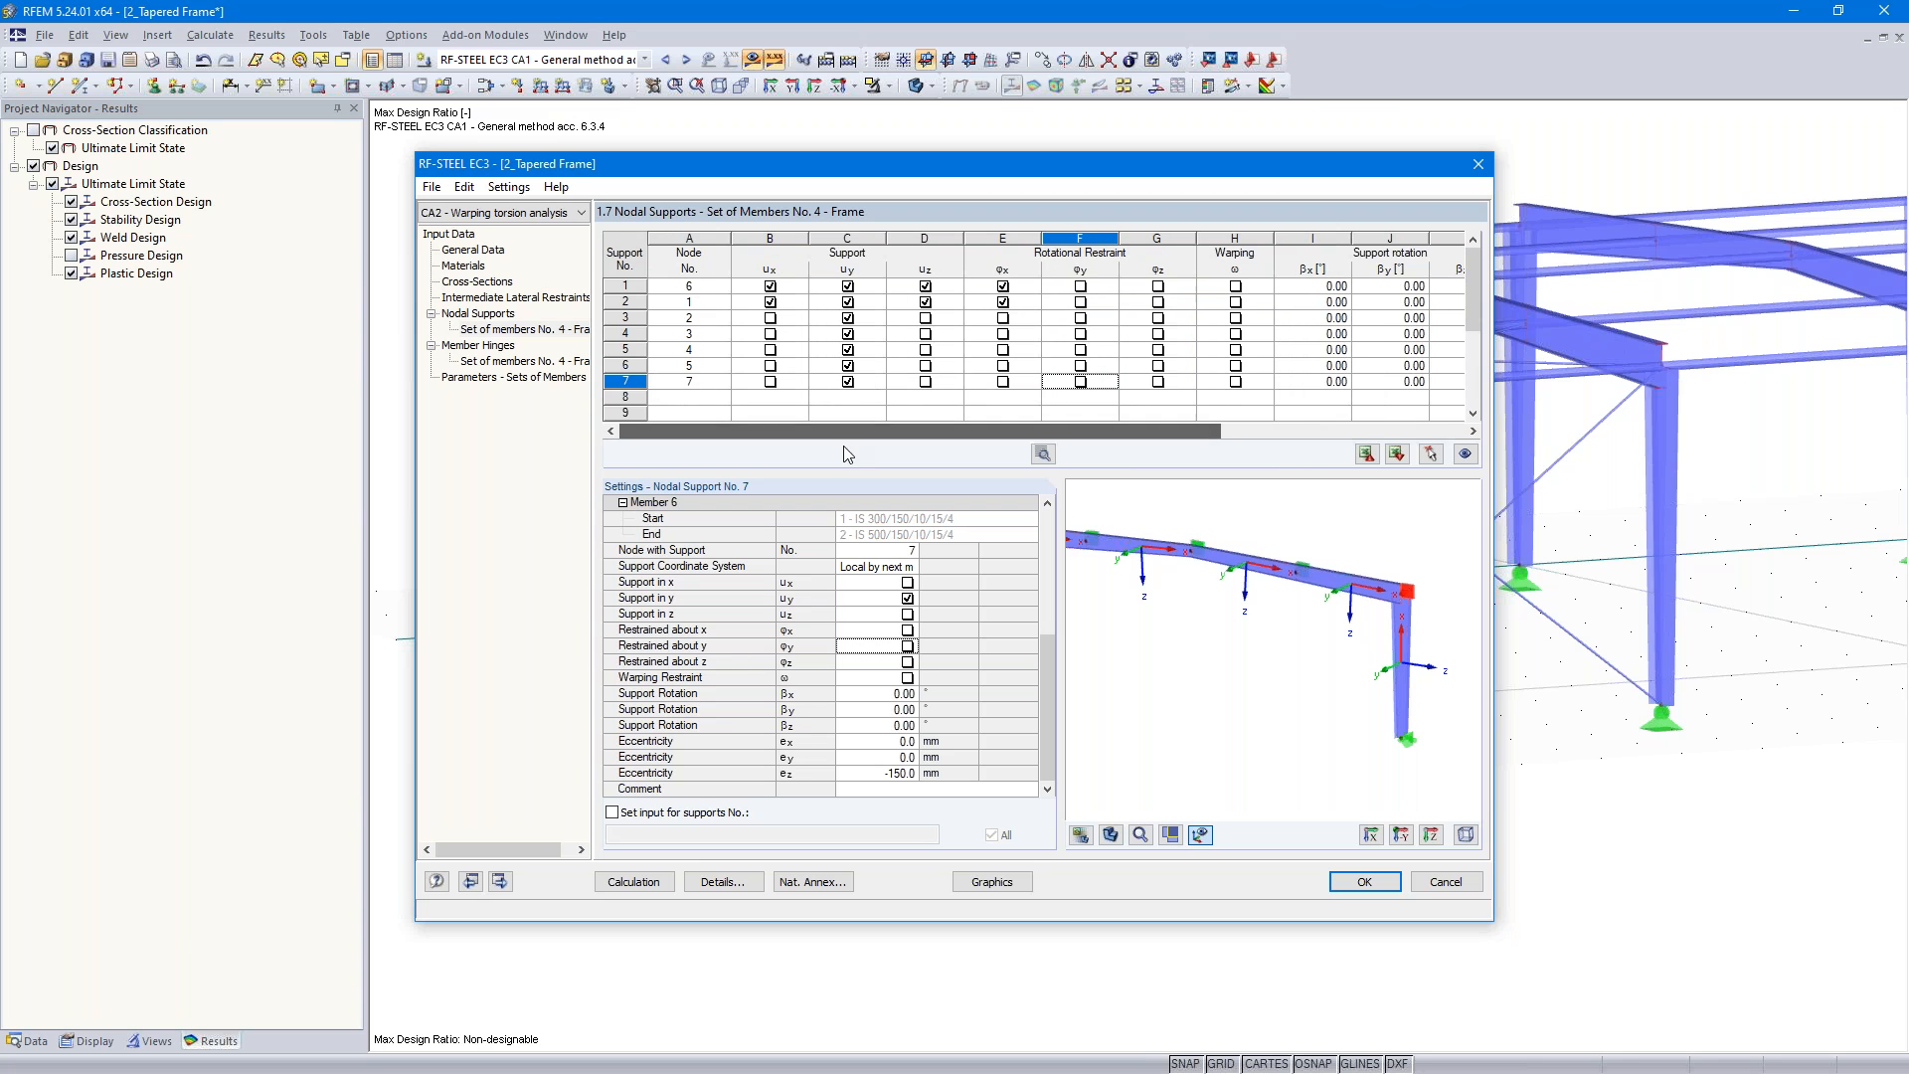
{"action": "left_click", "coordinate": [499, 881]}
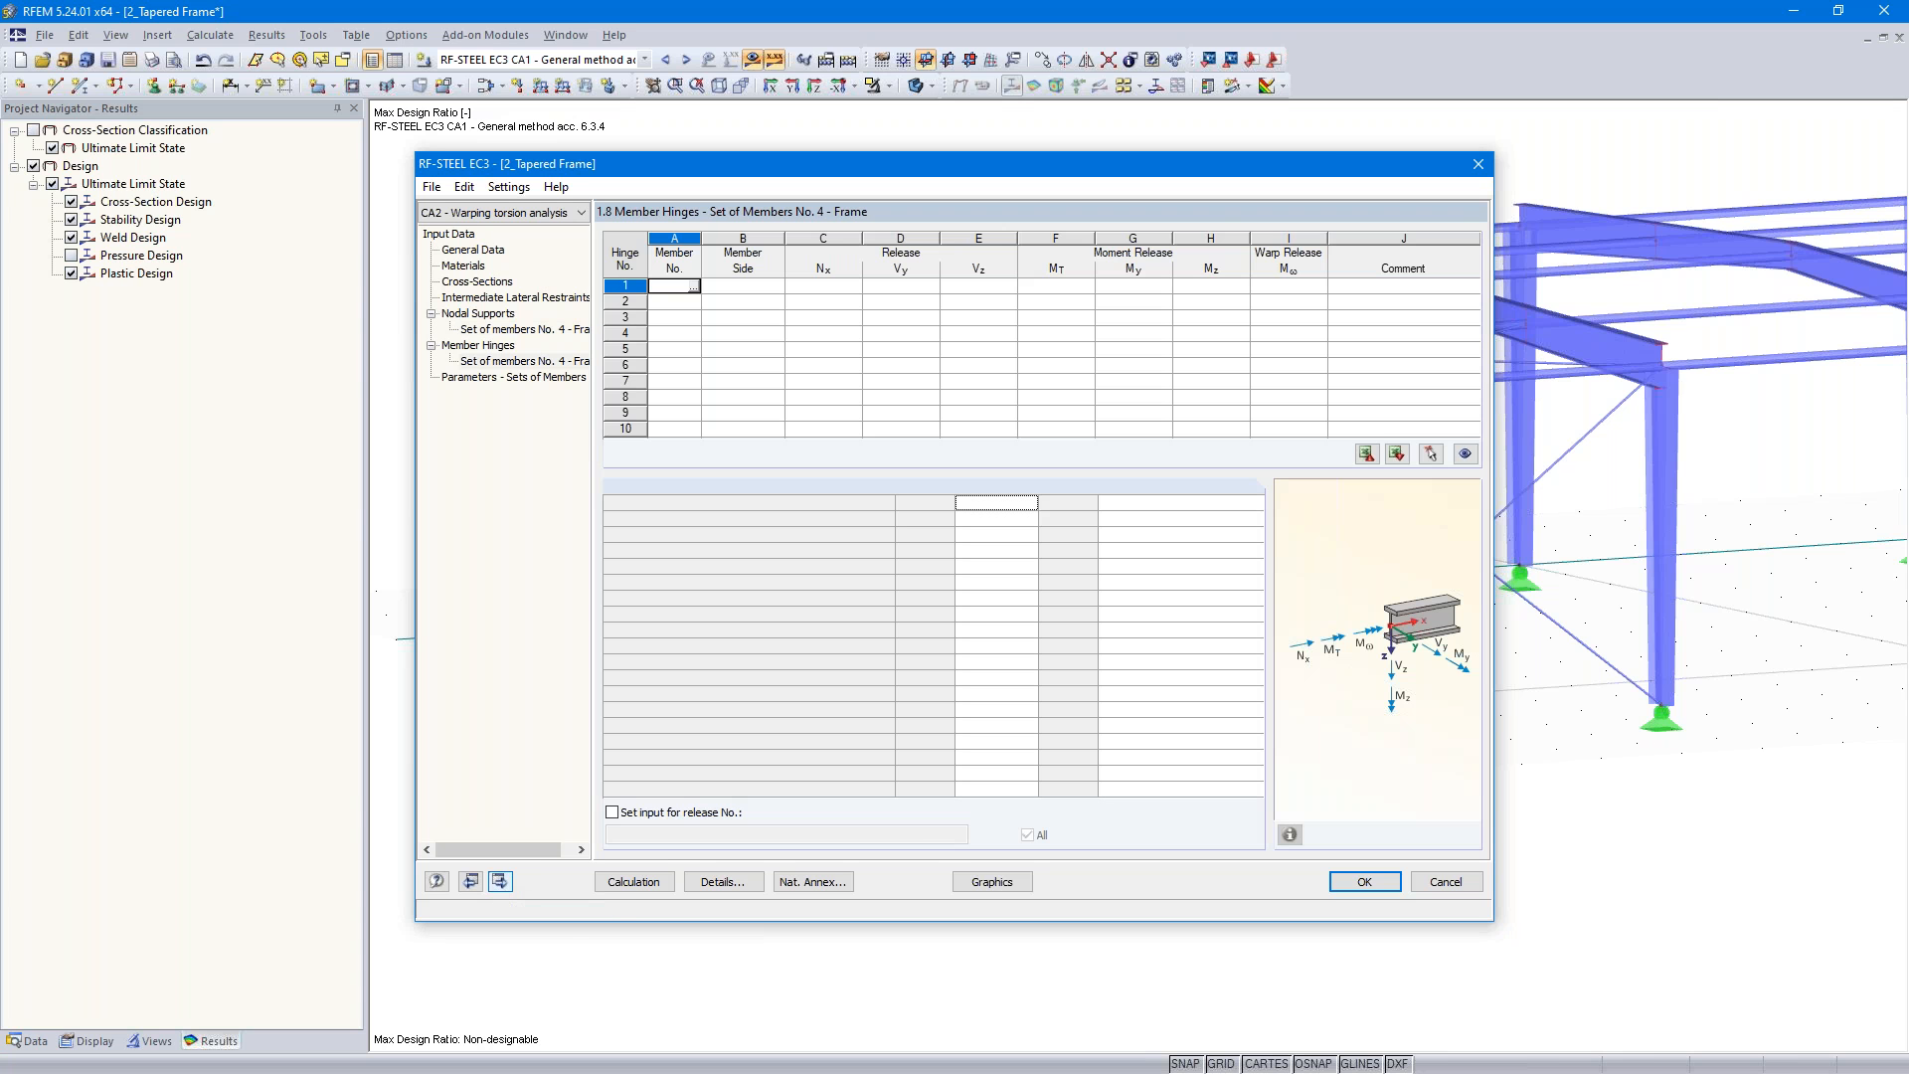
{"action": "left_click", "coordinate": [499, 881]}
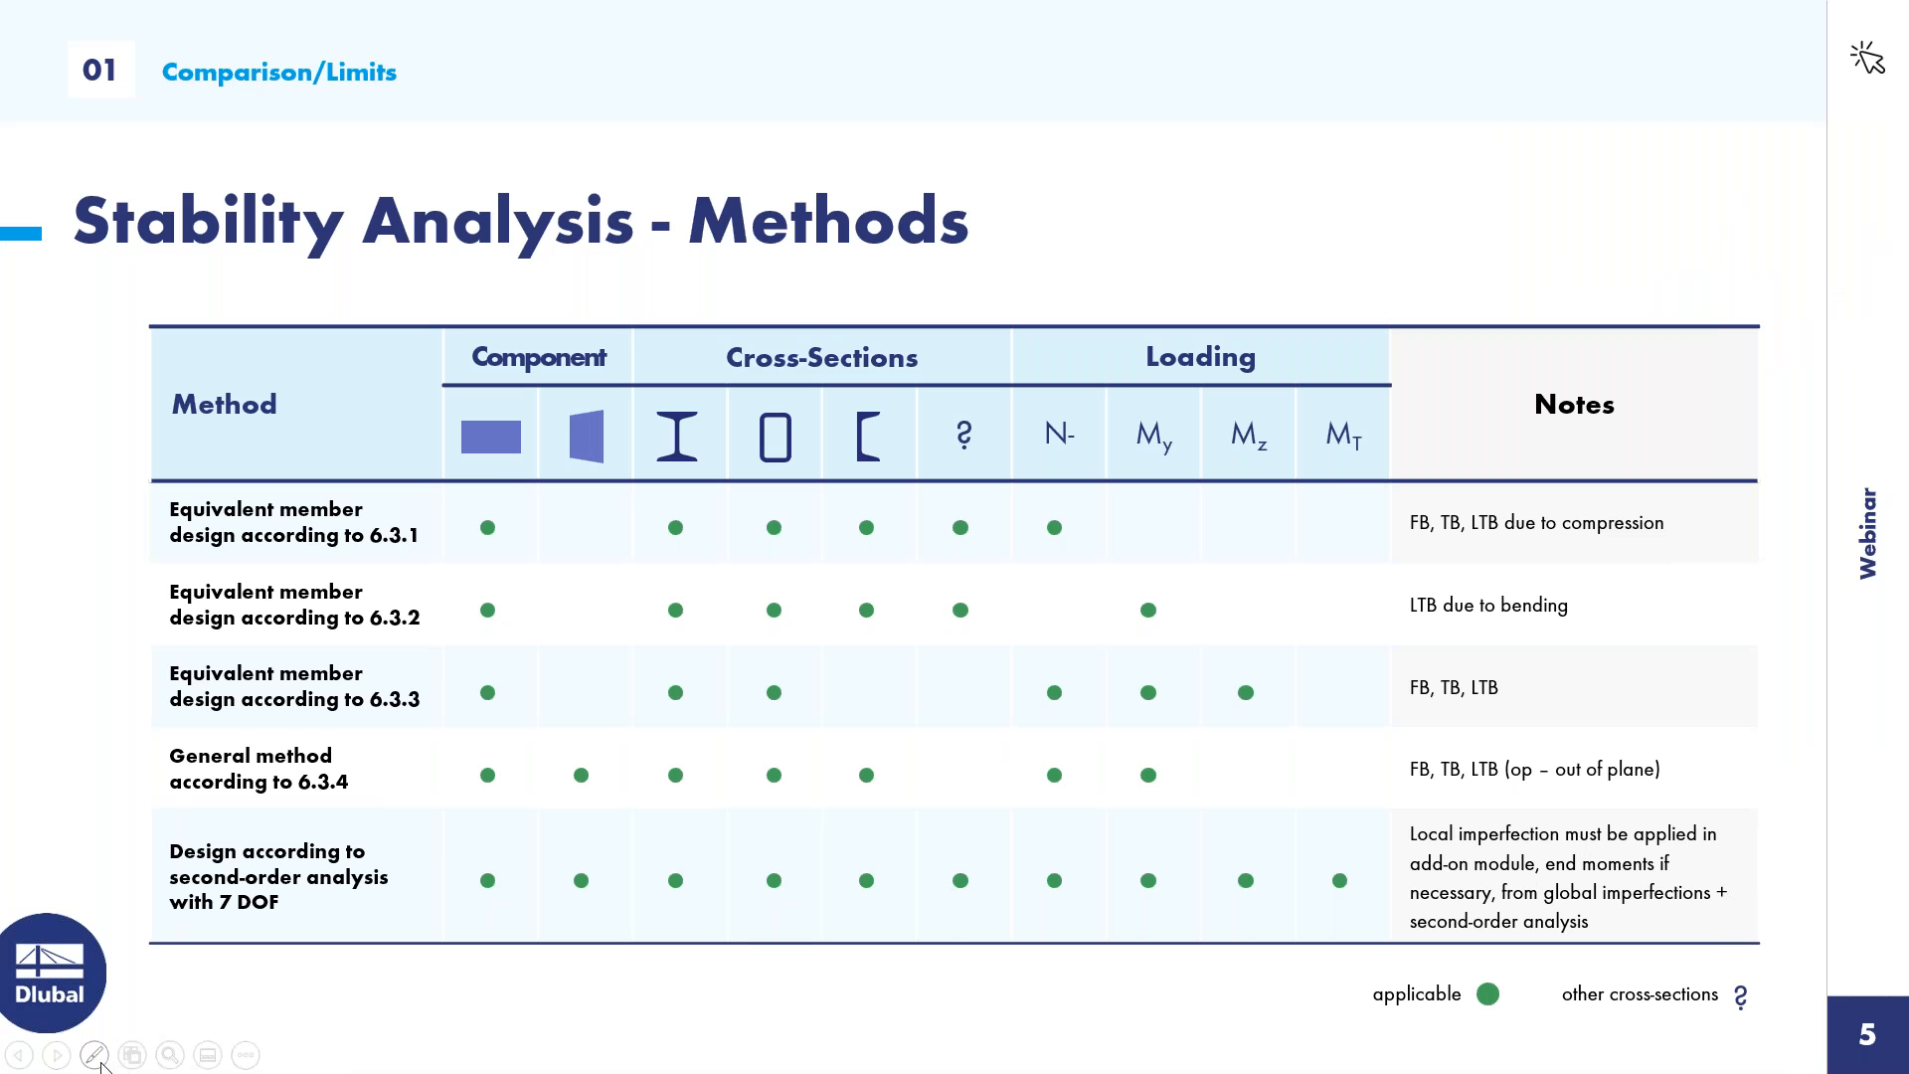
{"action": "left_click", "coordinate": [58, 1056]}
{"action": "left_click", "coordinate": [57, 1055]}
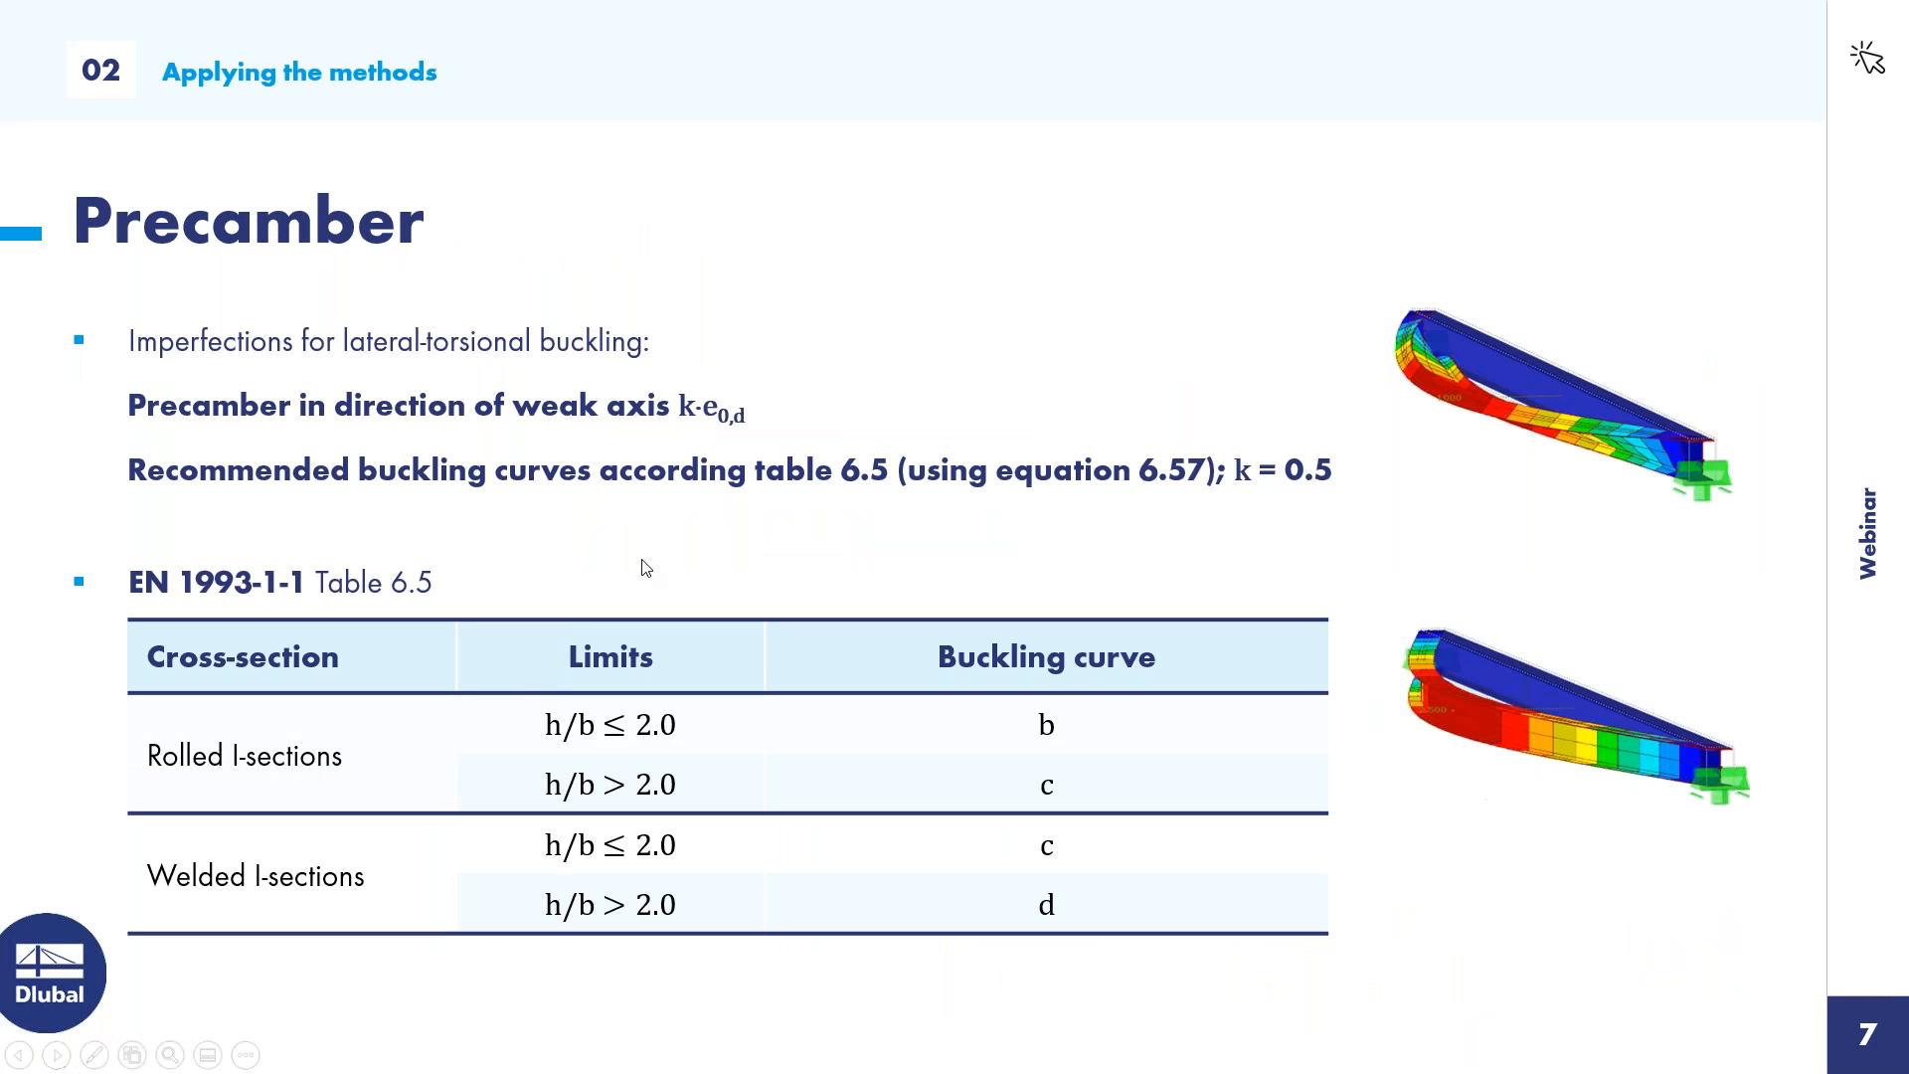